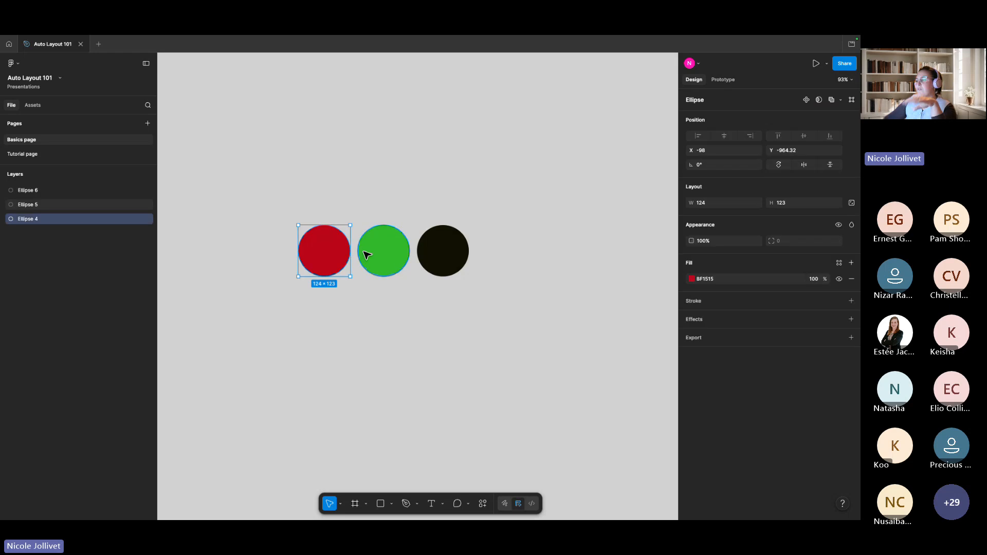
Examine the red, green and black circles by selecting each one individually
click(380, 252)
click(442, 252)
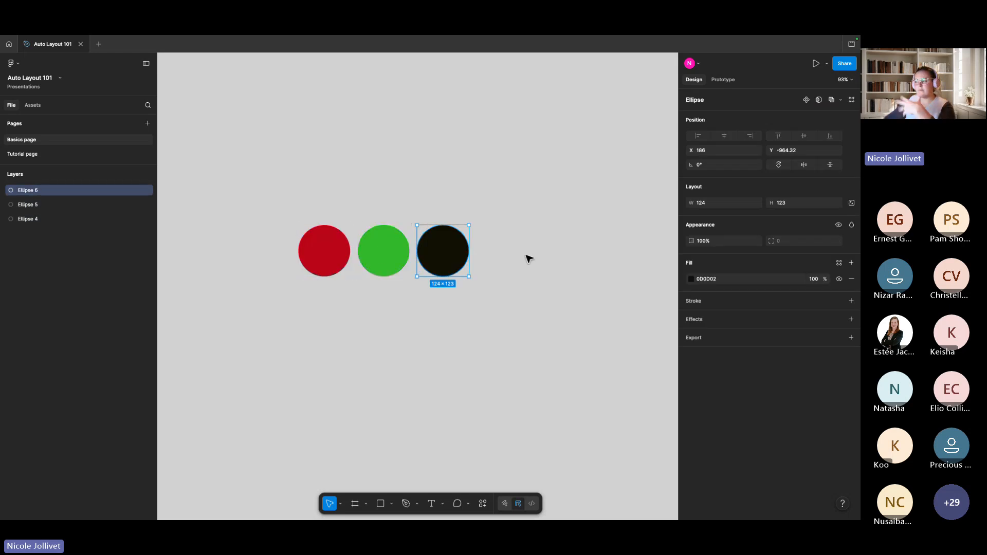
click(391, 504)
click(364, 406)
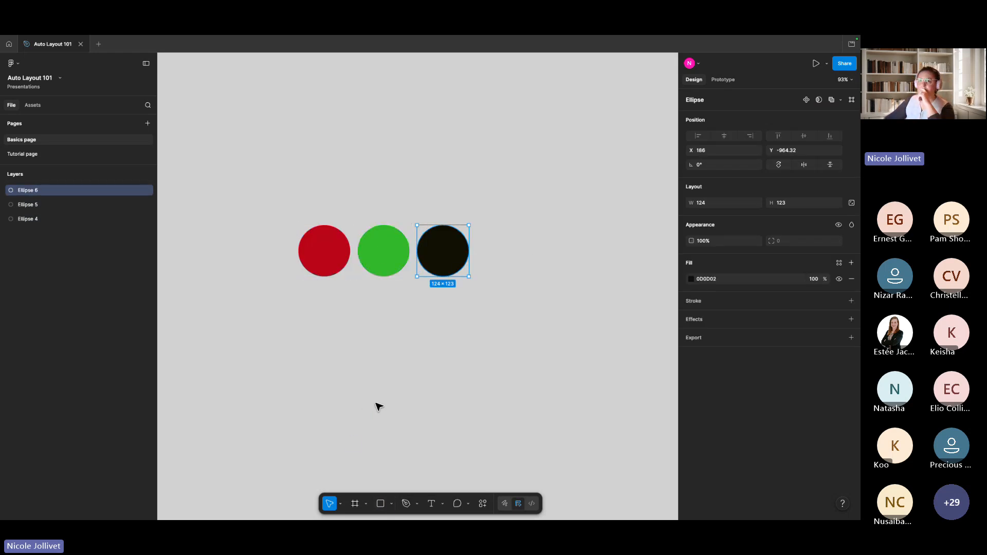
click(327, 263)
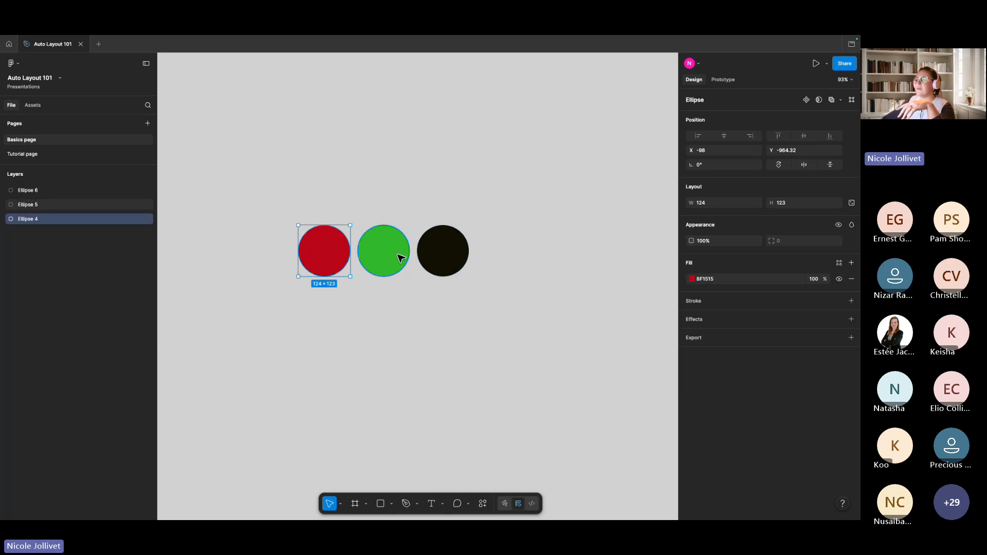
click(397, 257)
click(452, 257)
click(537, 280)
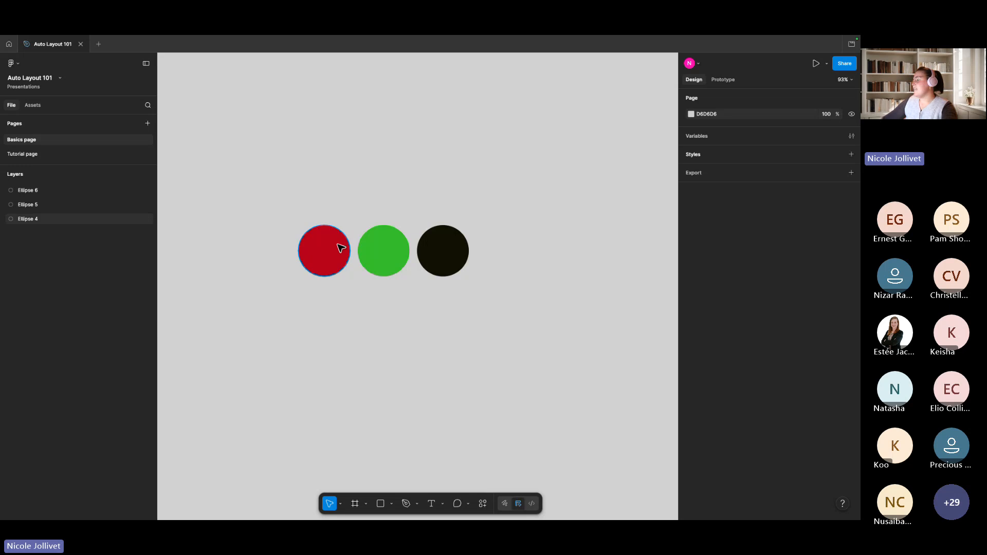
Move the red, green and black circles individually out of their row to scattered positions
drag(332, 257, 397, 234)
drag(458, 249, 471, 224)
drag(340, 239, 285, 251)
drag(390, 242, 376, 220)
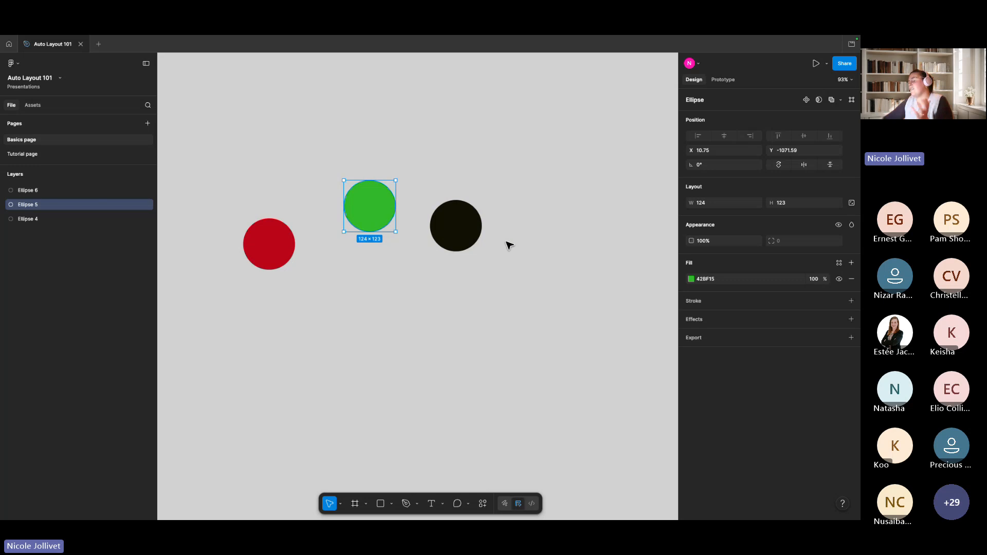
Undo the individual circle moves
key(super+z)
key(super+z)
key(super+z)
key(super+z)
key(super+z)
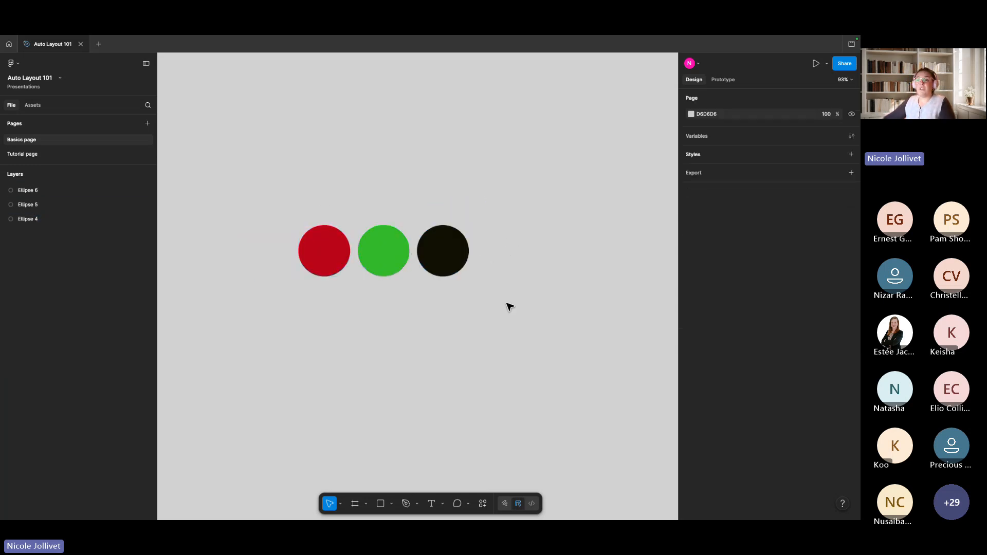
Enclose the three circles in a frame and apply horizontal auto layout to it
drag(518, 315, 260, 207)
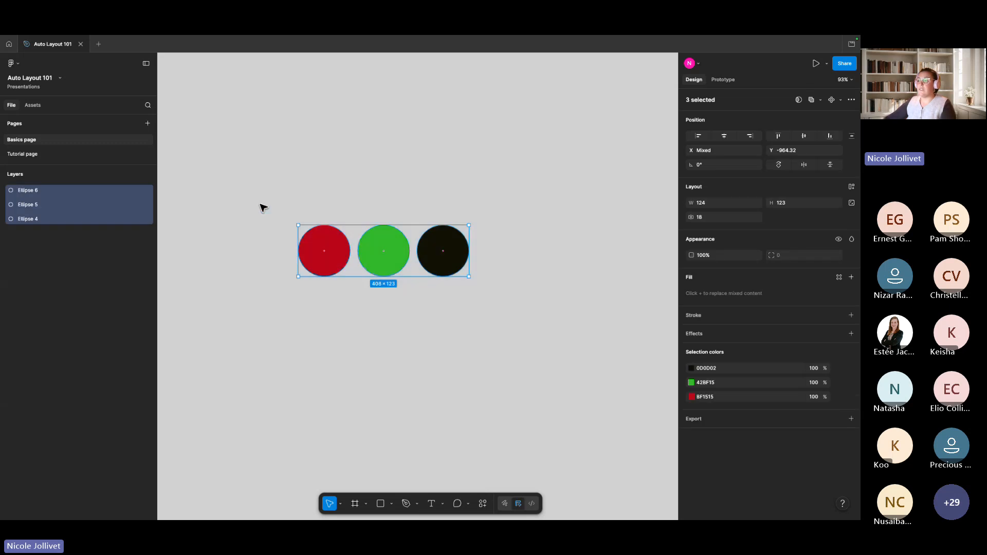
right_click(331, 232)
click(320, 239)
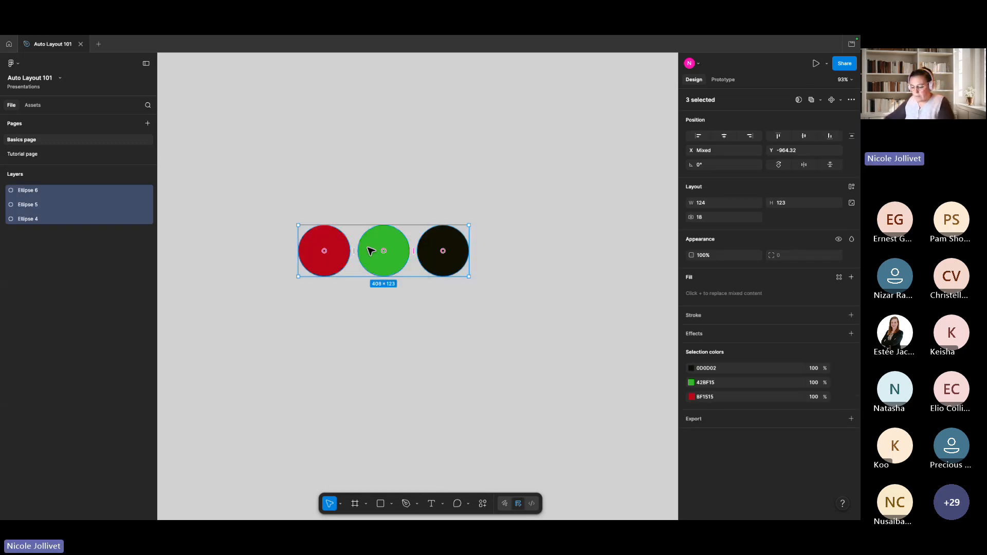
key(shift+a)
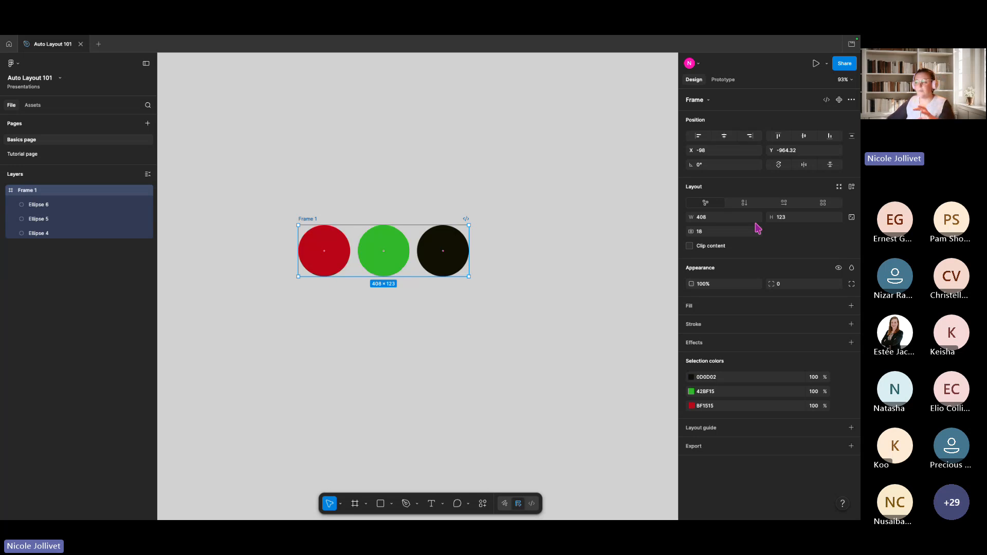
click(851, 187)
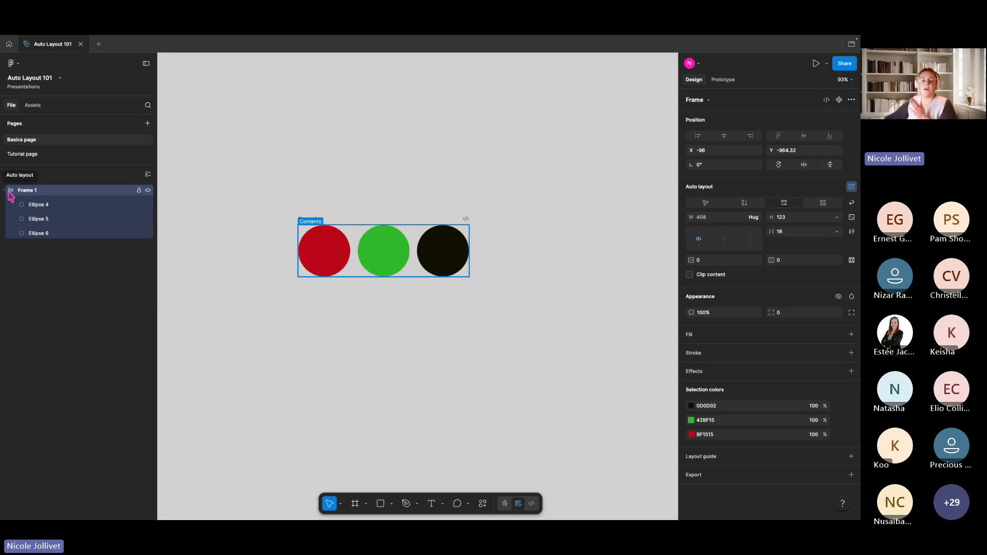
Remove the auto layout and ungroup the frame back into three loose circles
key(shift+alt+a)
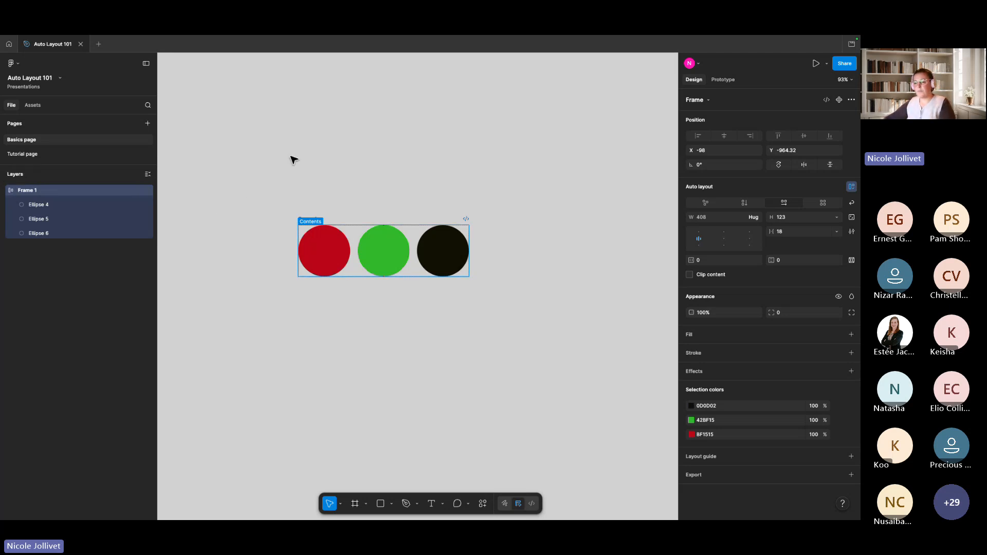
key(super+shift+g)
click(388, 185)
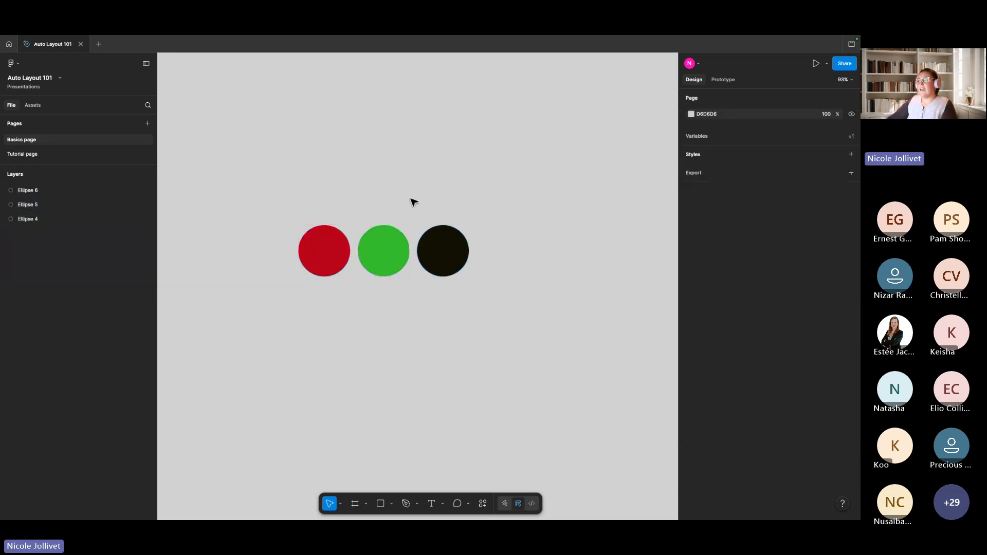
Wrap all three circles together in a horizontal auto layout frame
drag(533, 310, 264, 206)
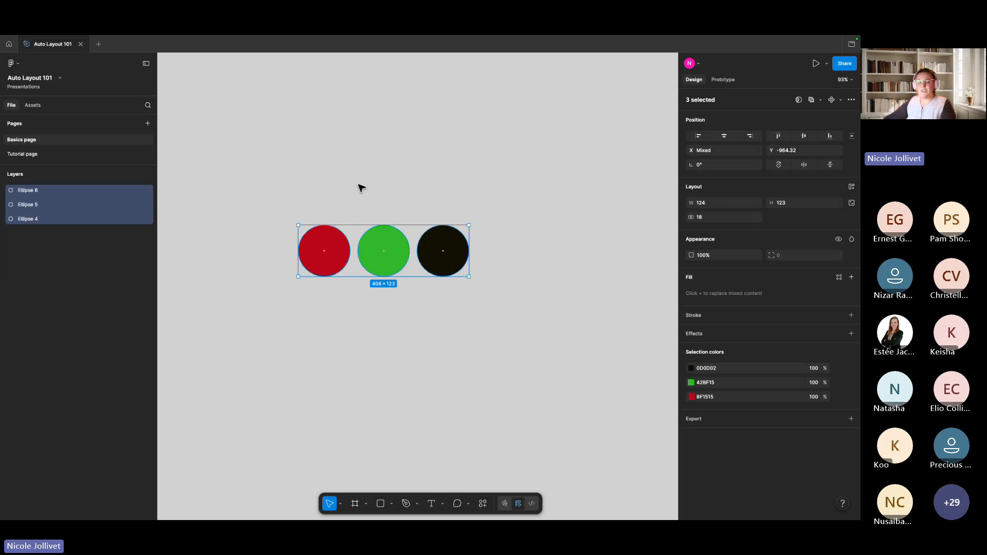
scroll(354, 186, right, 1)
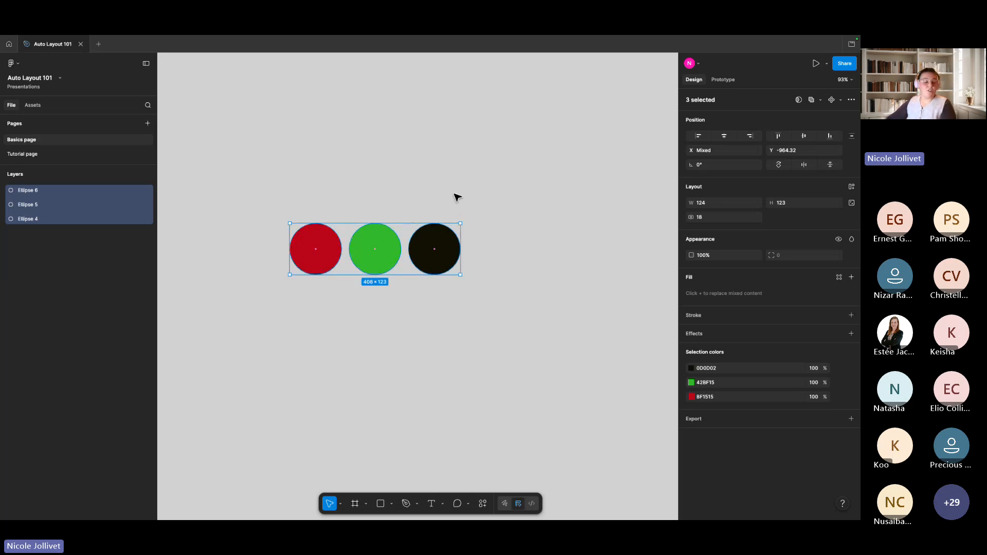
right_click(393, 240)
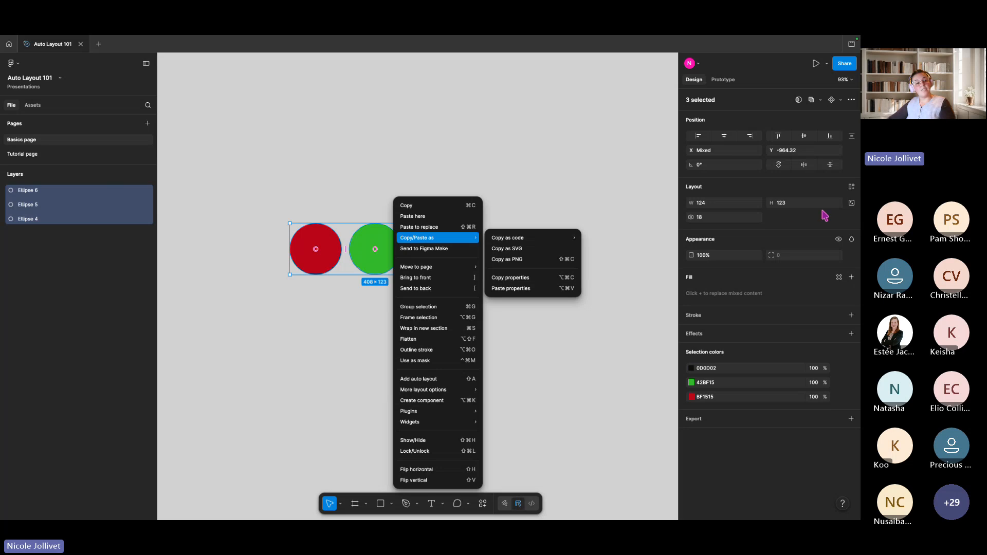
click(769, 190)
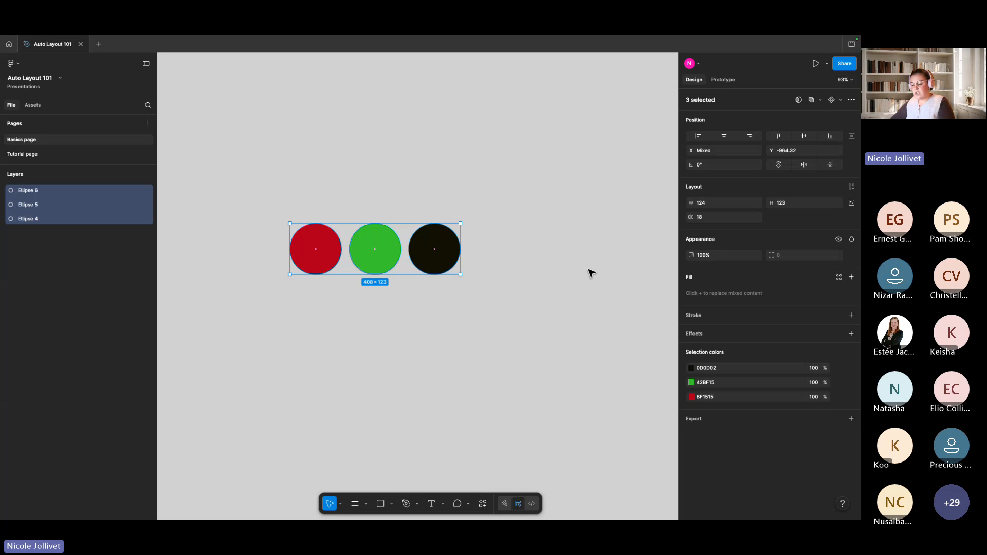
key(shift+a)
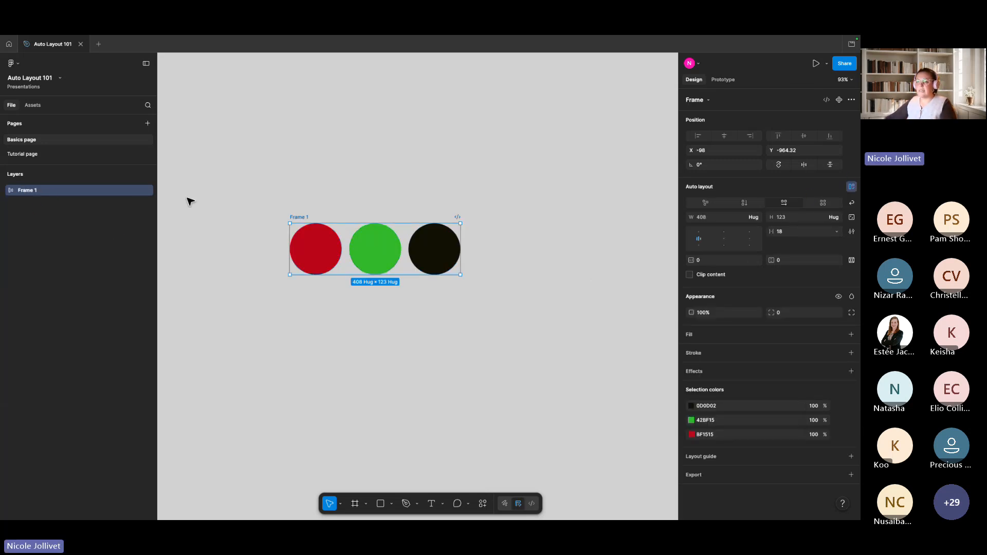
click(351, 204)
Copy the red circle to a spot above the frame and wrap the copy in its own auto layout
click(324, 266)
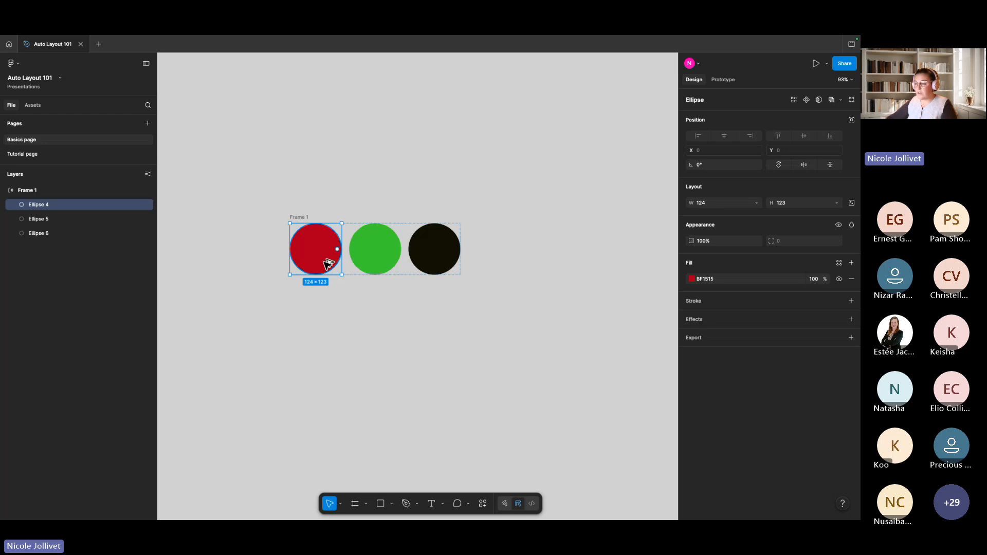
drag(327, 259, 346, 144)
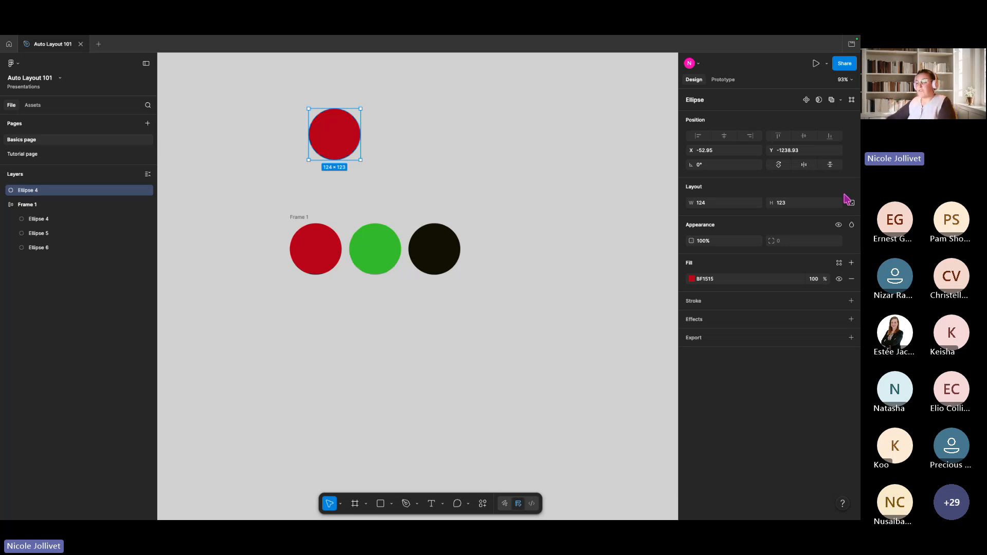
key(shift+a)
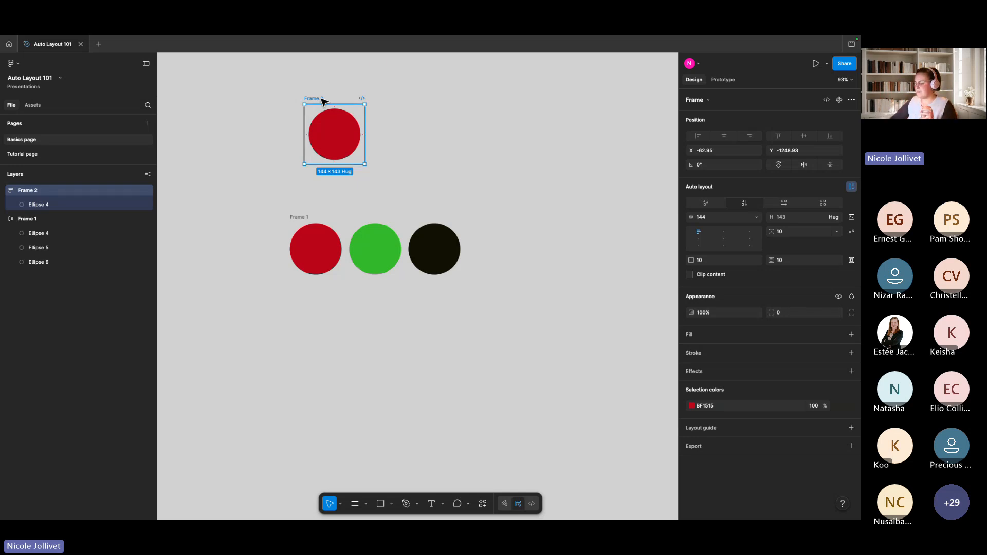
Delete the single-circle auto layout frame above the row of circles
key(BackSpace)
drag(332, 193, 316, 167)
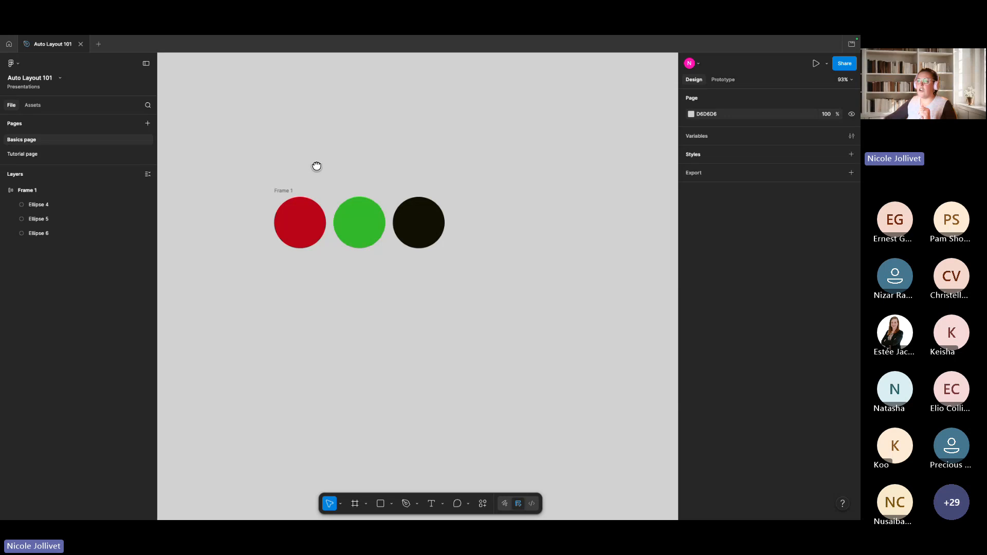
Examine the auto layout frame and each of the three circles inside it
click(284, 192)
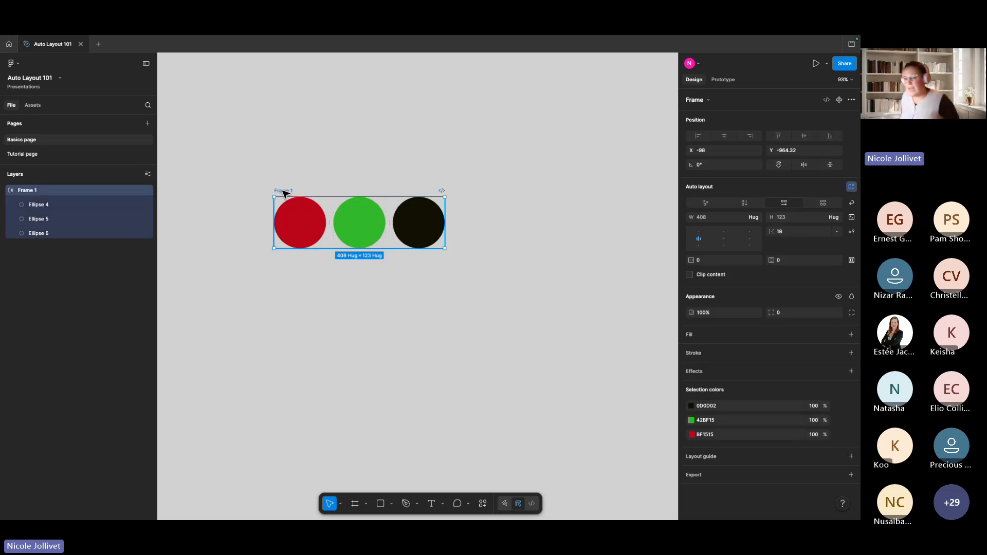
click(316, 219)
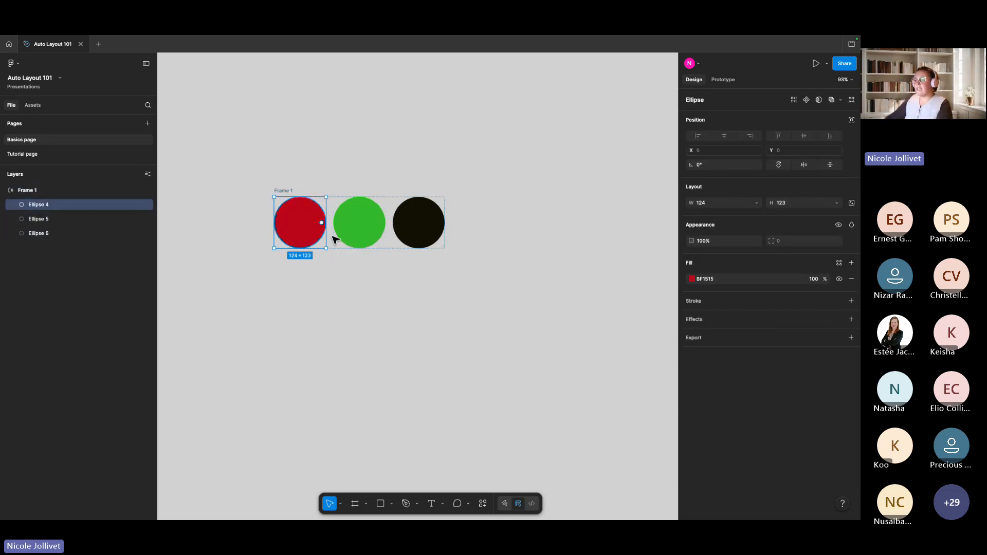
click(360, 226)
click(416, 234)
click(512, 228)
Switch the frame's auto layout flow back and forth between vertical and horizontal, finishing on horizontal
click(284, 192)
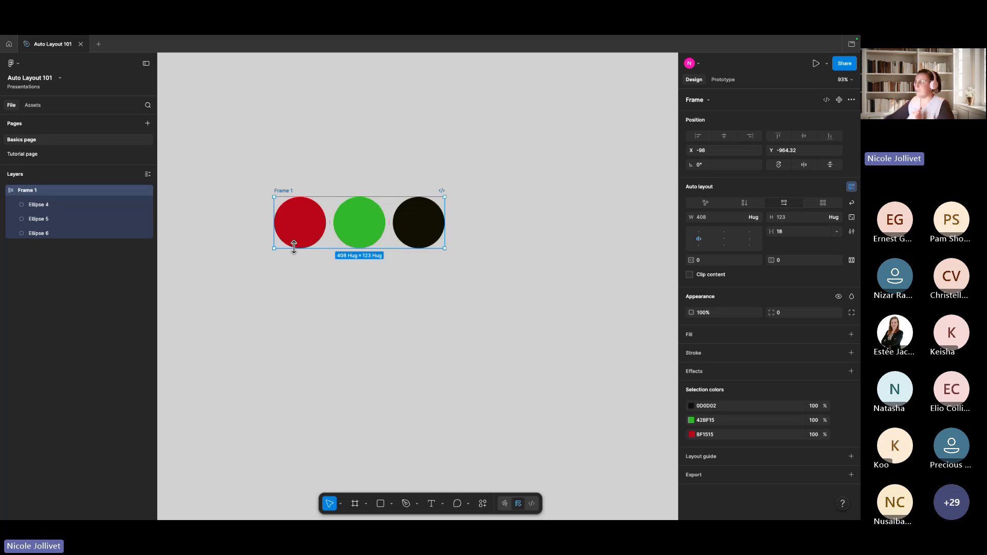
click(745, 205)
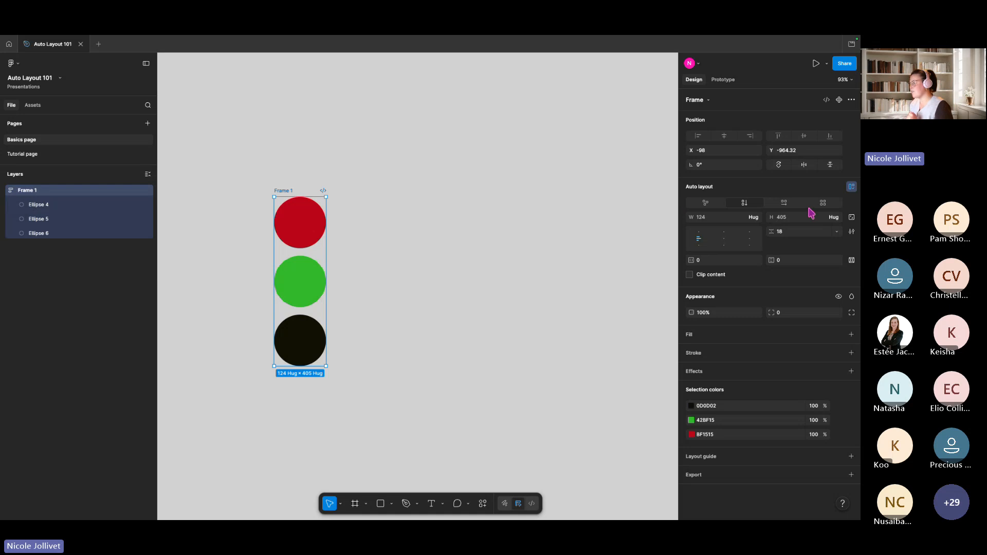
click(782, 206)
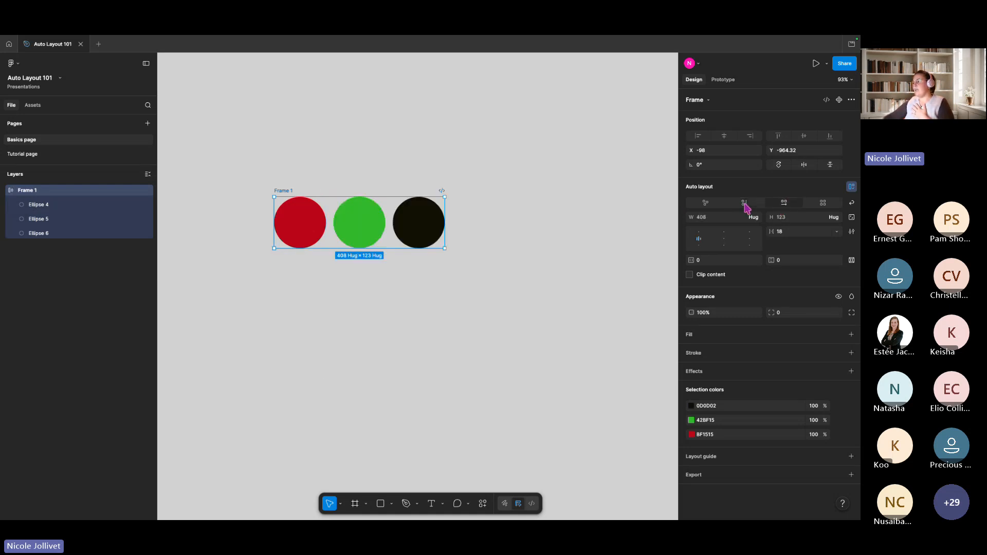
click(748, 206)
click(768, 206)
click(746, 205)
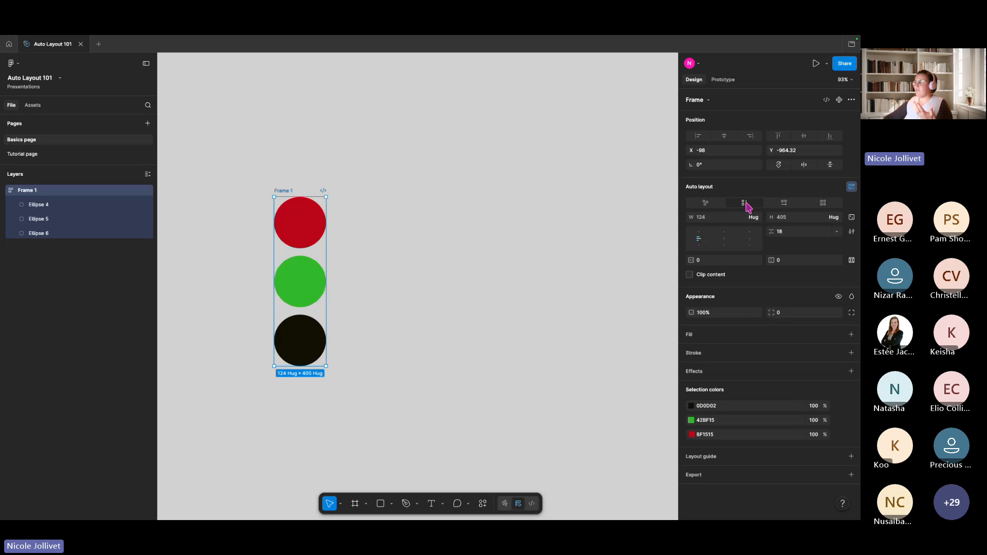
click(782, 205)
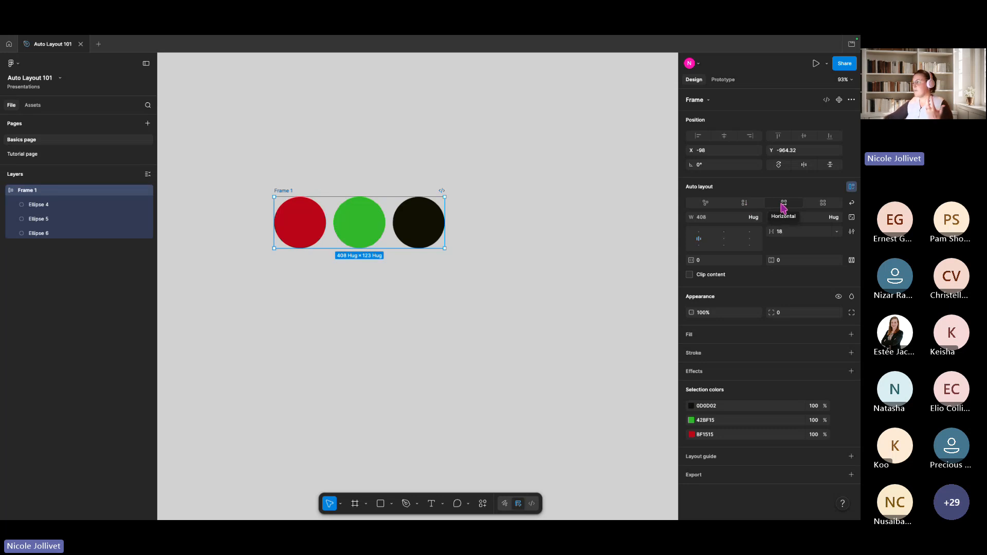
click(751, 205)
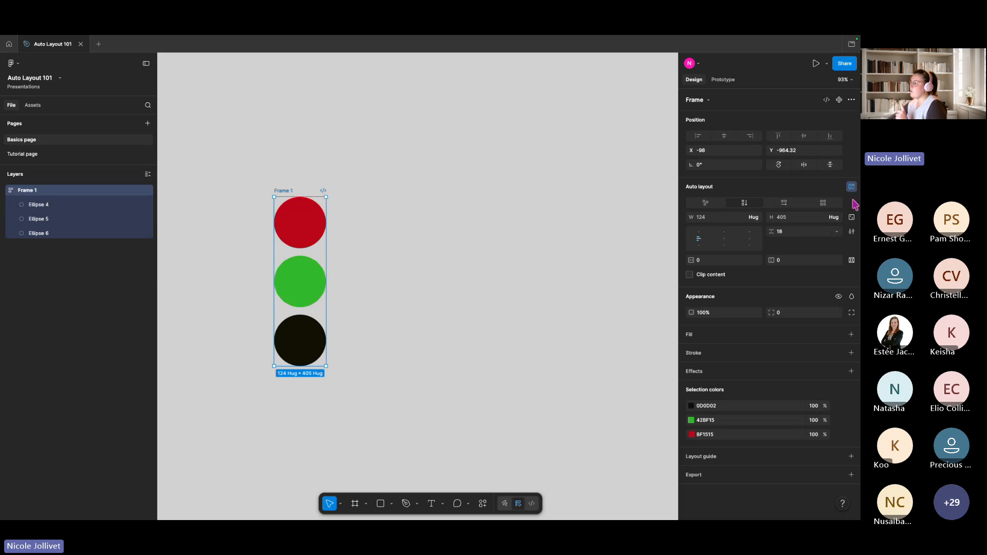
click(785, 206)
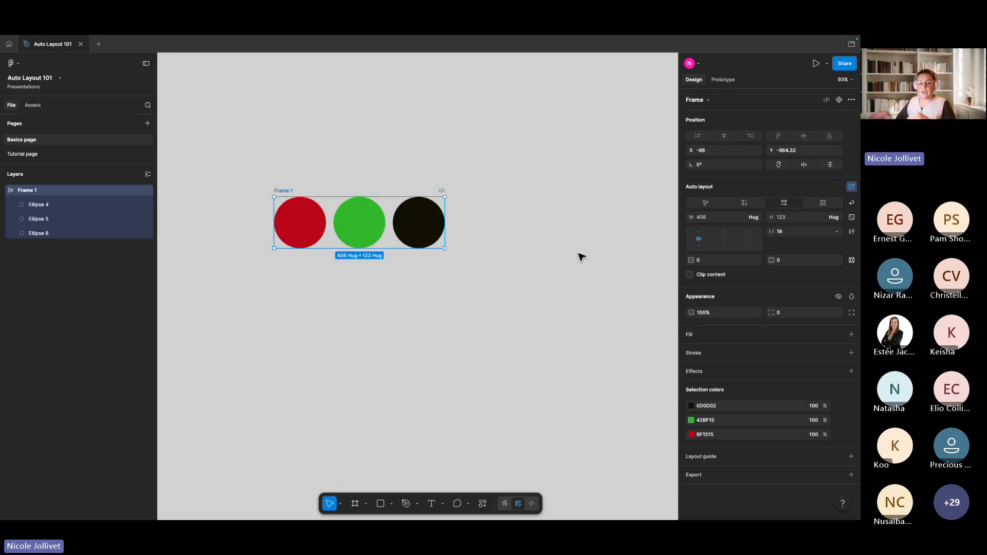
Delete the black circle from the auto layout frame, inspect the frame, and undo the deletion
click(418, 226)
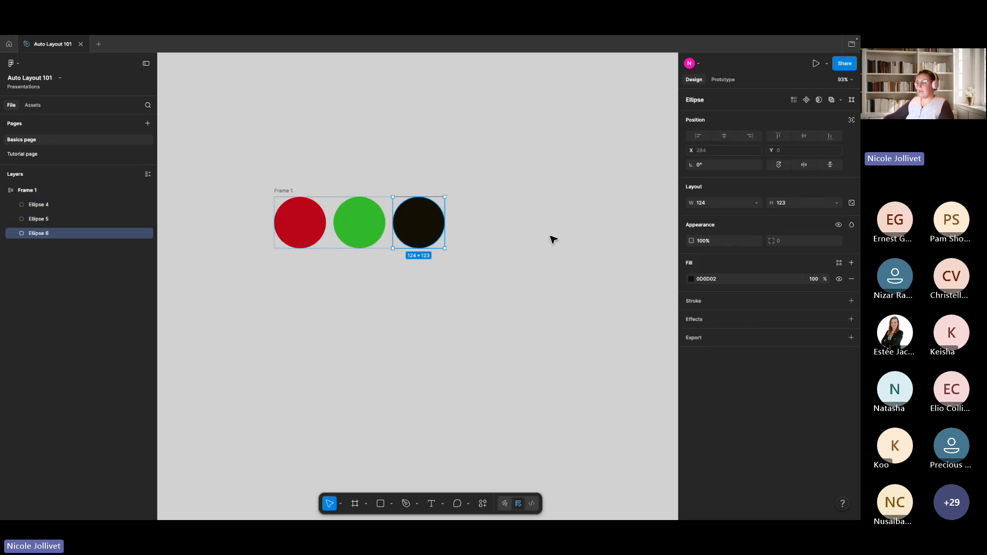
key(Delete)
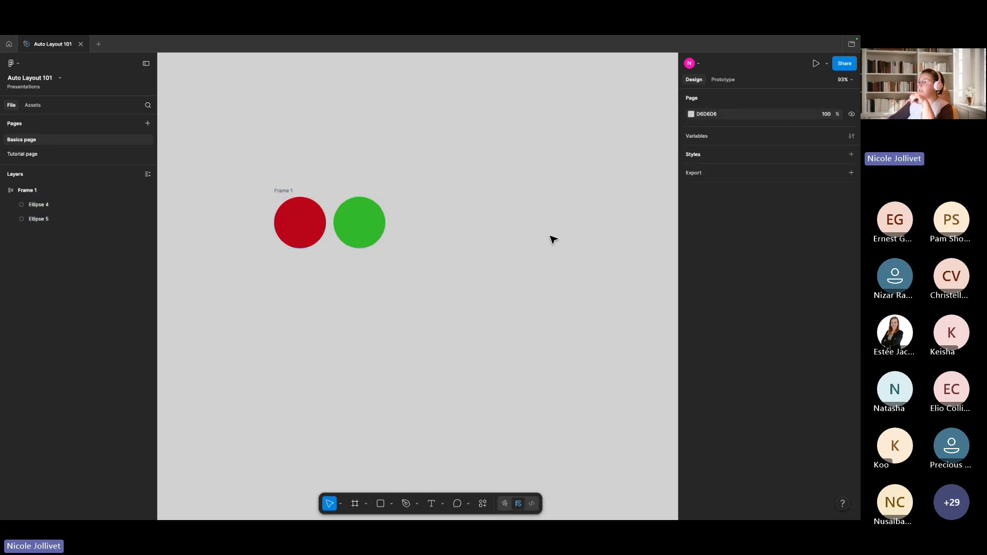
click(309, 194)
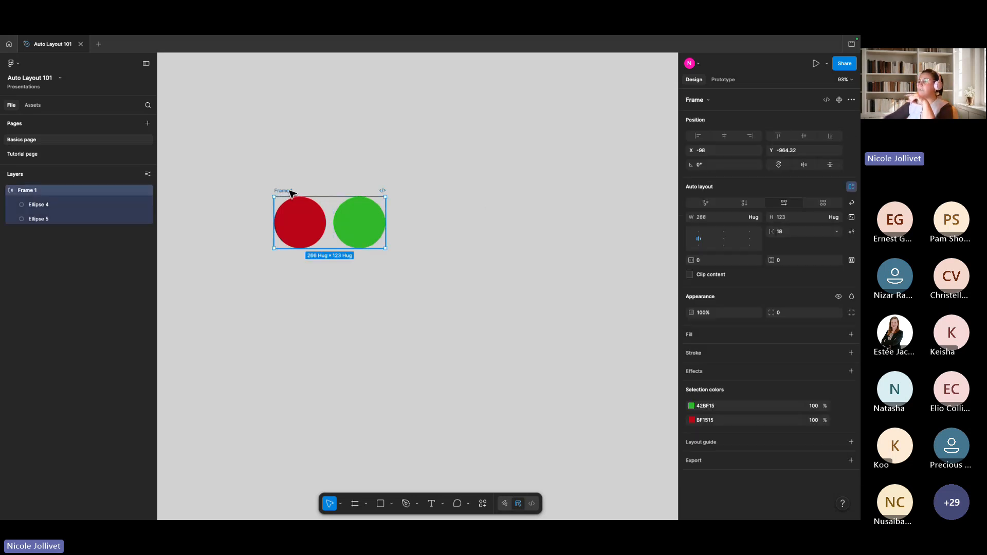
click(404, 180)
key(ctrl+z)
Duplicate the black circle inside the auto layout frame and select the whole frame
key(ctrl+d)
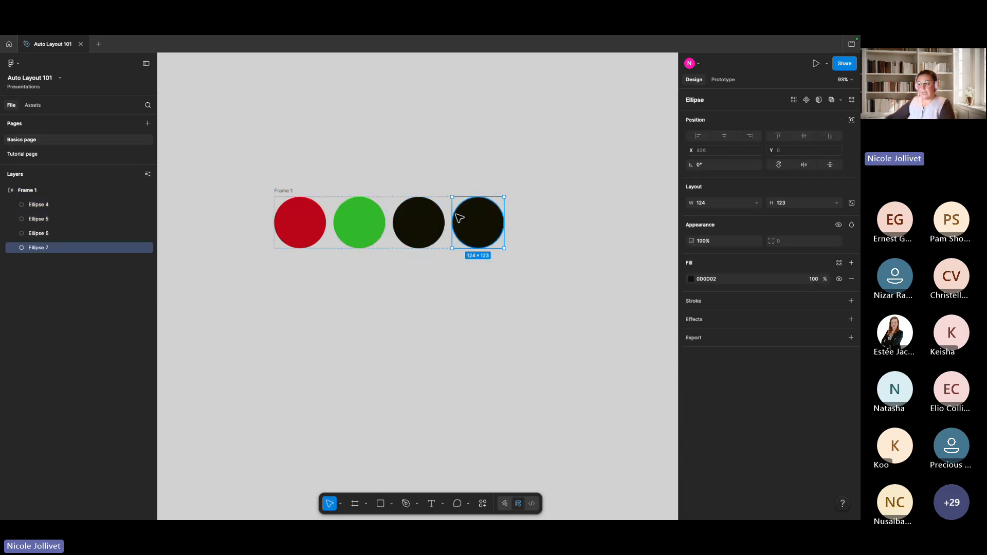
click(282, 190)
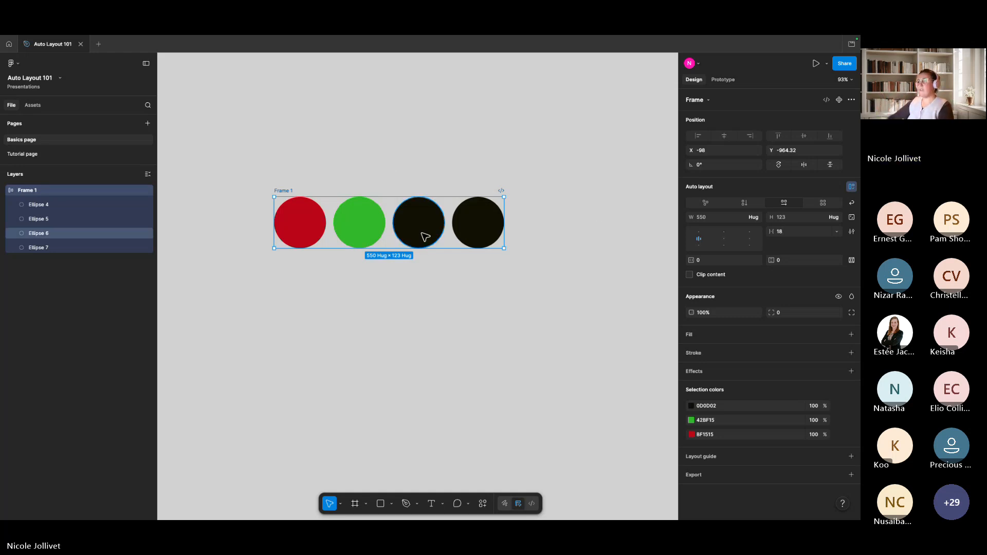
Enlarge the green circle inside the auto layout frame to about 397 × 394, inspect the frame, and undo the resize
click(377, 239)
drag(381, 247, 425, 302)
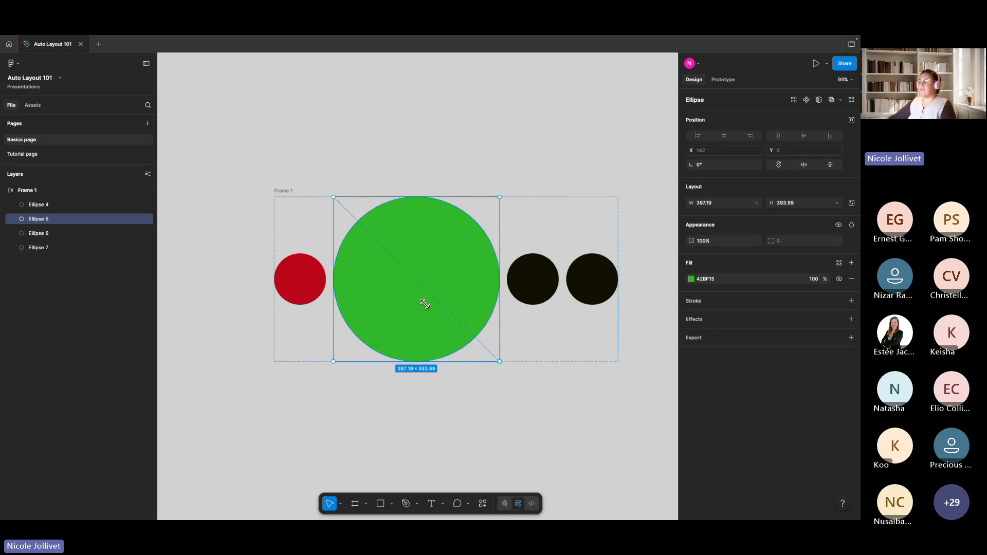
scroll(475, 187, right, 2)
scroll(476, 188, down, 1)
click(229, 173)
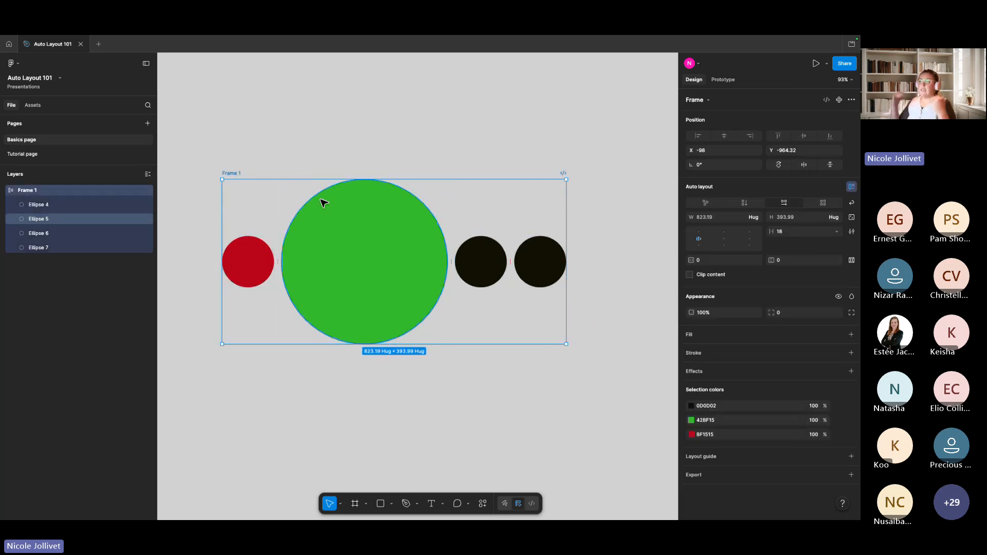
key(ctrl+z)
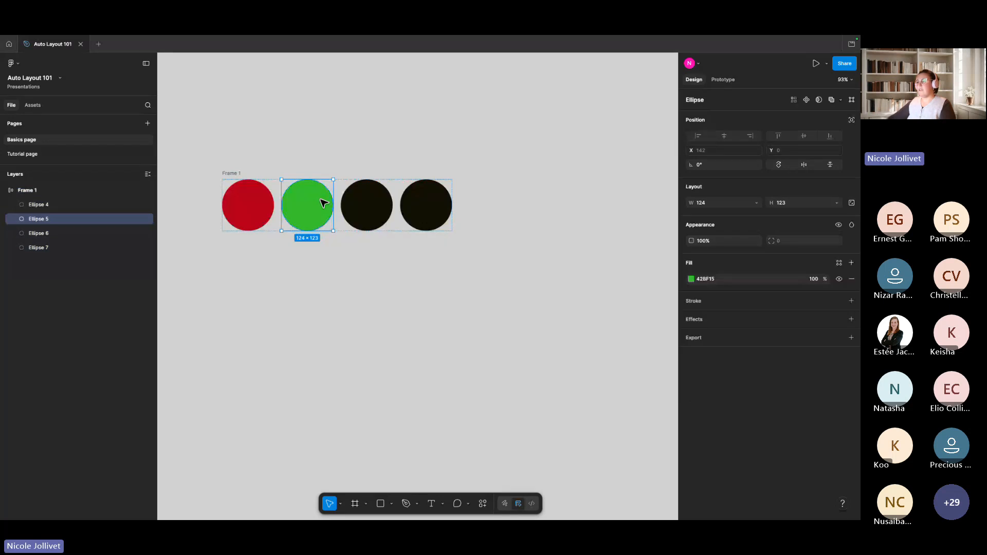
Widen the frame's horizontal gap between the circles to 35, try a gap of 120, and undo that last change
click(325, 161)
click(231, 173)
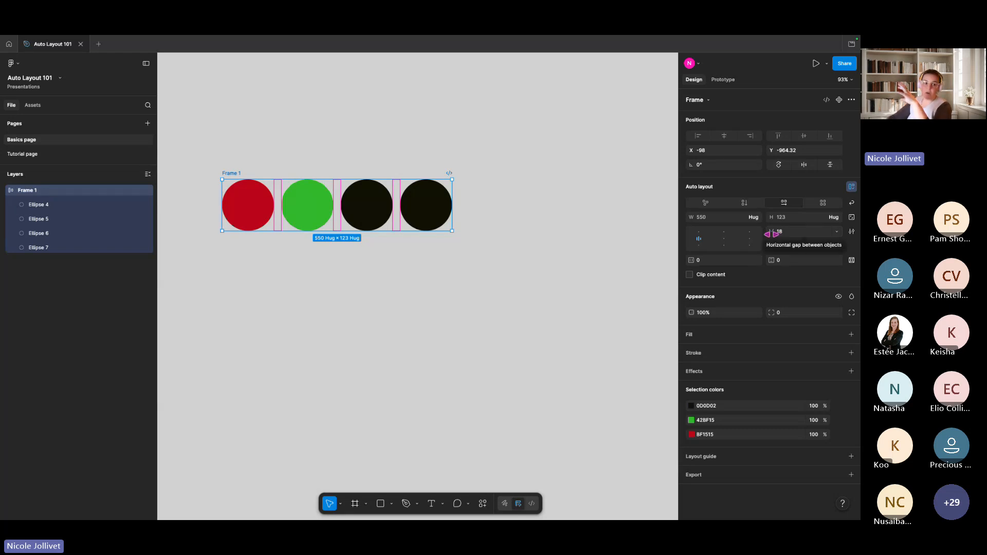
drag(771, 234, 774, 232)
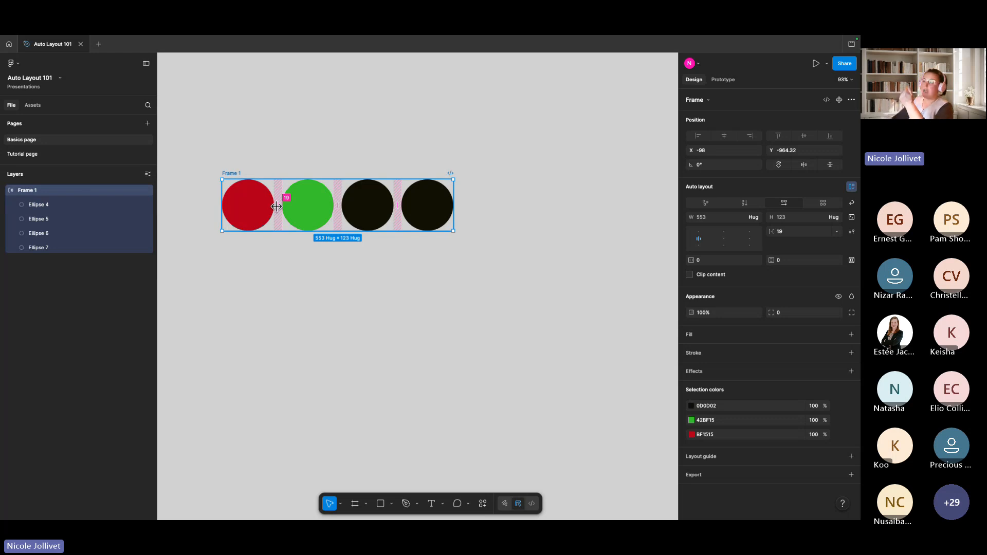
mouse_move(277, 206)
mouse_down()
mouse_move(304, 207)
mouse_move(283, 211)
mouse_up()
drag(284, 212, 285, 205)
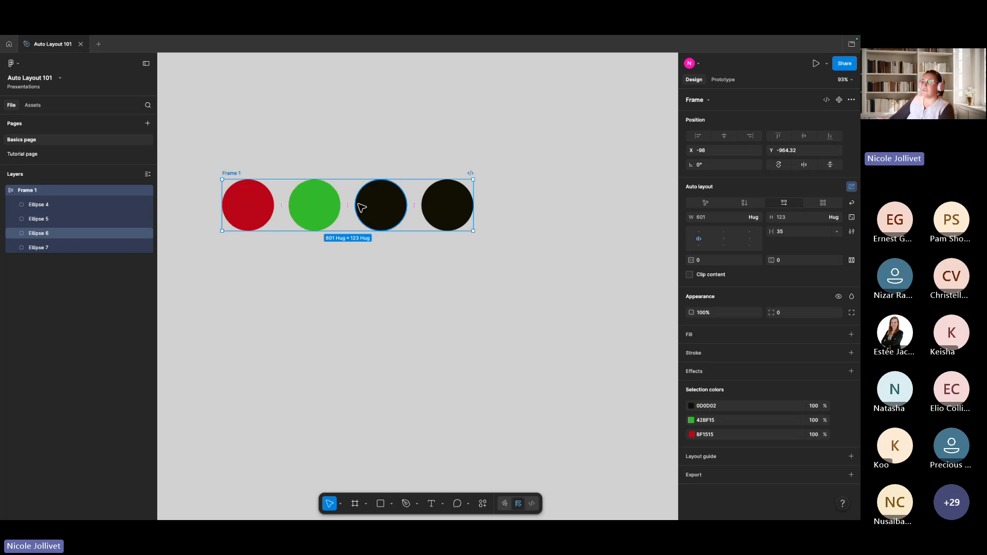
drag(349, 205, 399, 204)
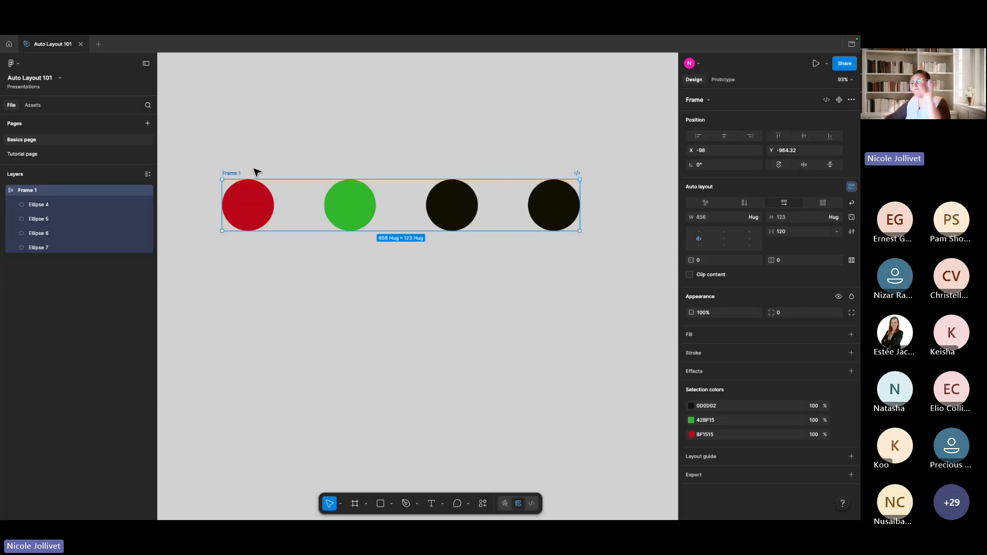
key(super+z)
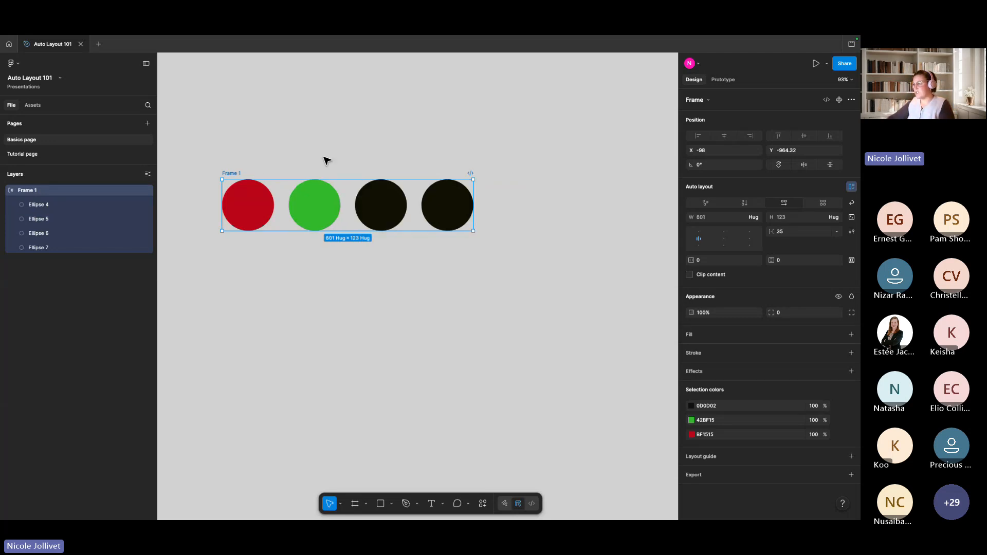
Delete the extra black circle at the end of the row and enlarge the frame to about 701 × 287
click(440, 208)
key(Delete)
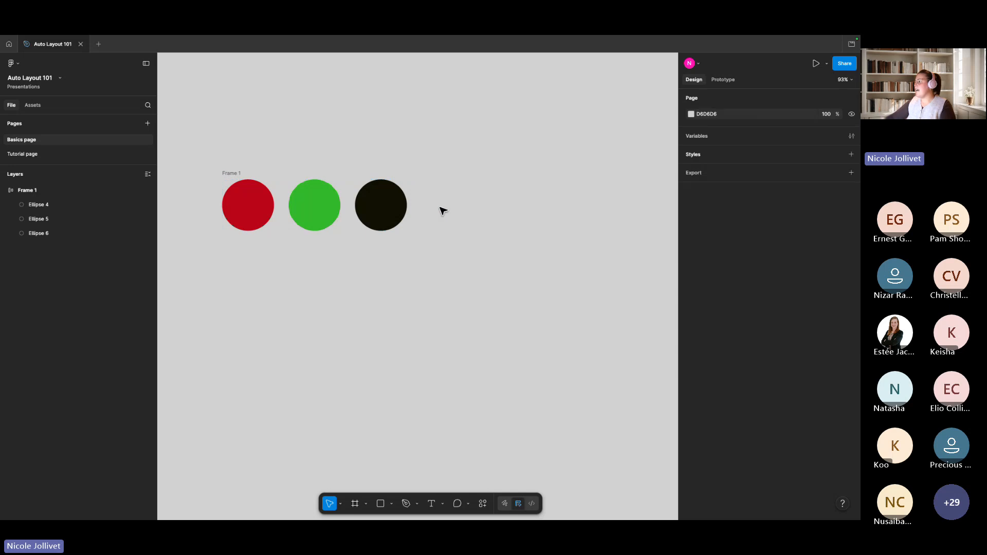
click(229, 172)
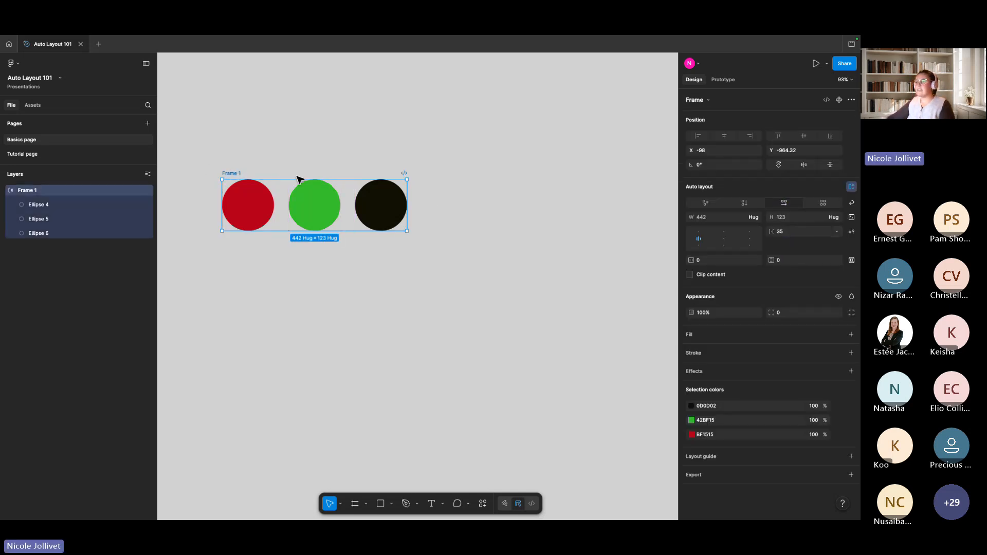
drag(407, 189, 514, 192)
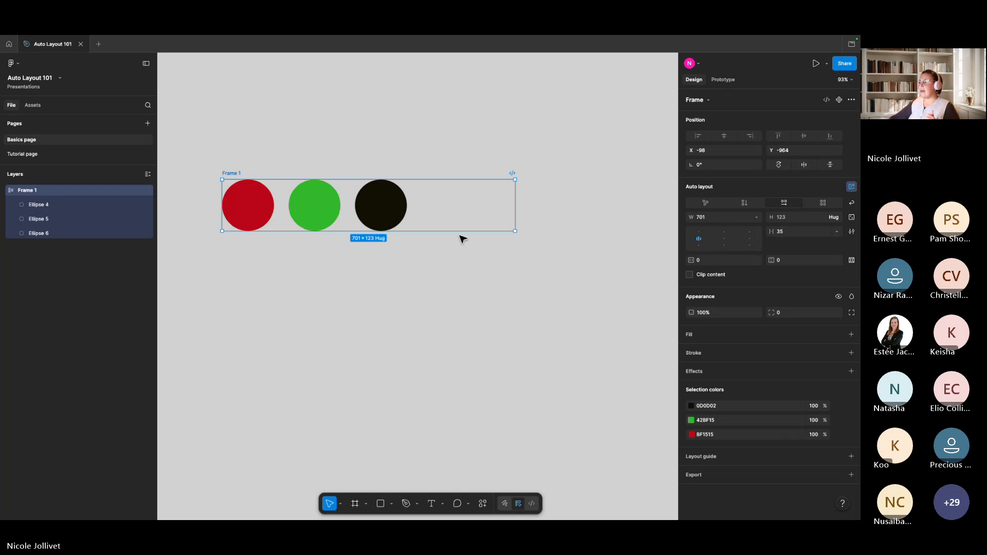
drag(462, 231, 463, 299)
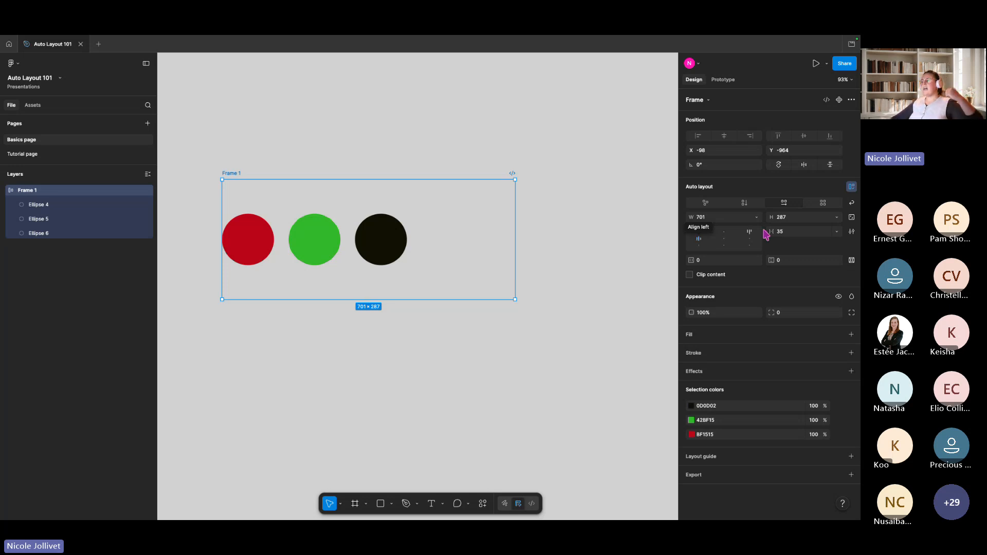
Try the top, bottom and right alignments for the circles within the frame, finishing on center alignment
click(699, 232)
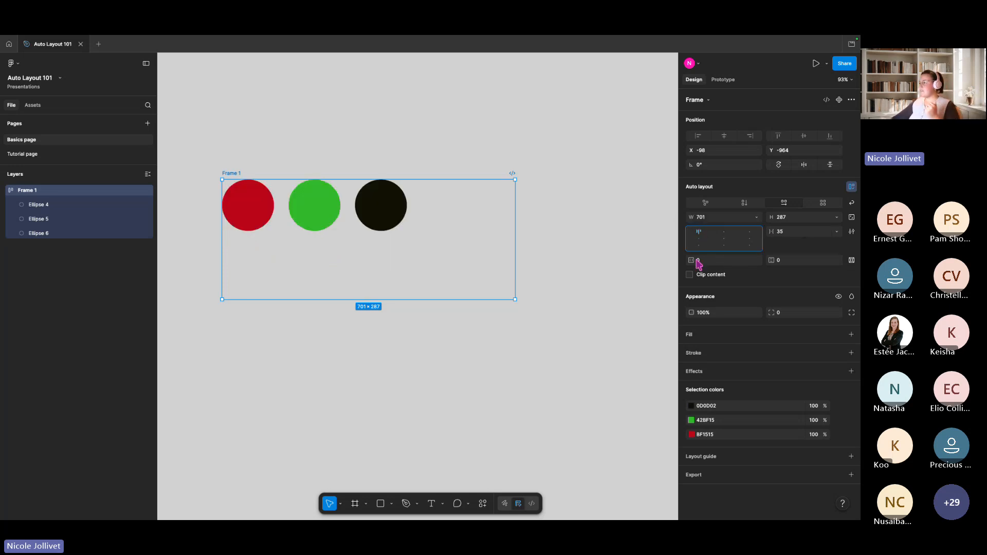
click(699, 246)
click(725, 245)
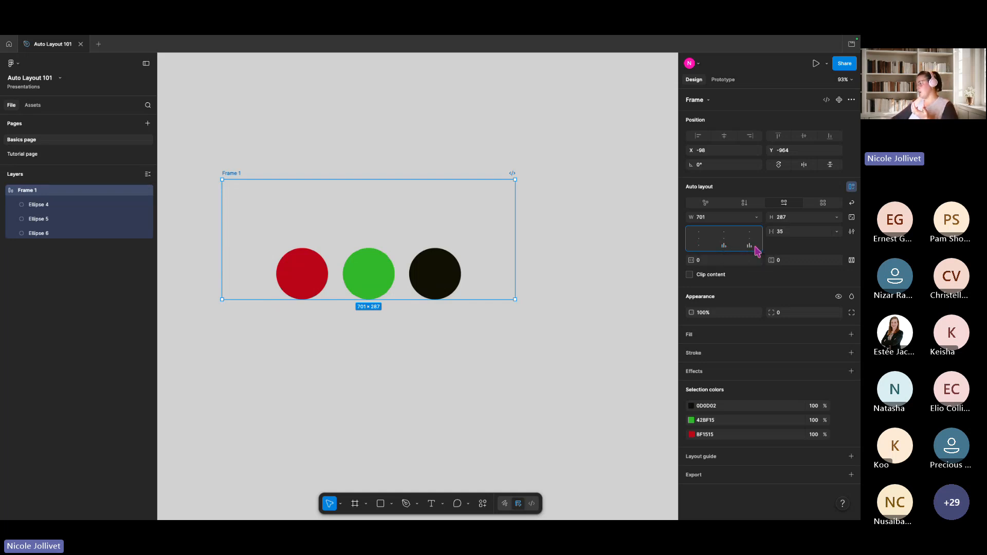
click(750, 247)
click(751, 233)
click(749, 239)
click(724, 239)
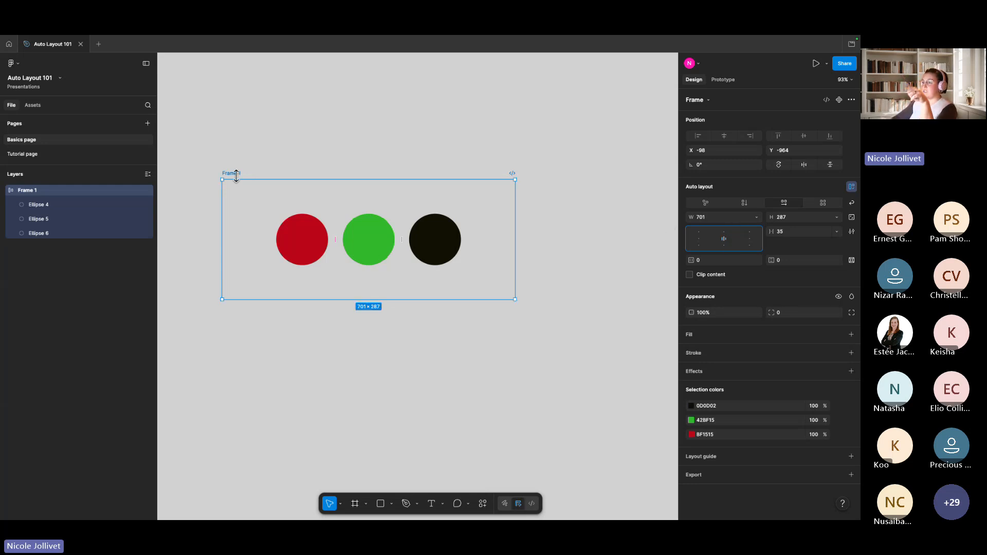
Move the frame to about X -44, Y -1005 and enlarge it to about 756 × 335
drag(235, 175, 255, 163)
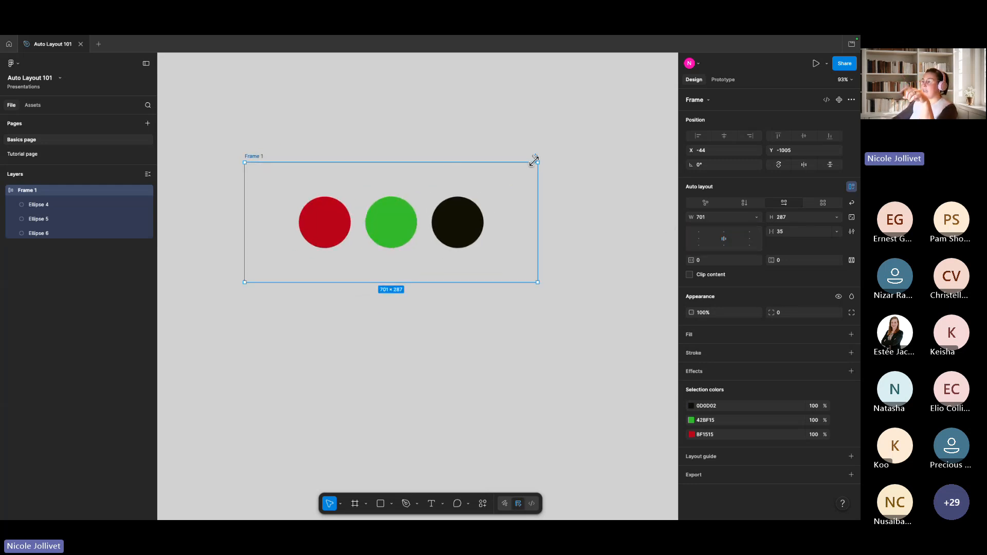
drag(538, 162, 561, 142)
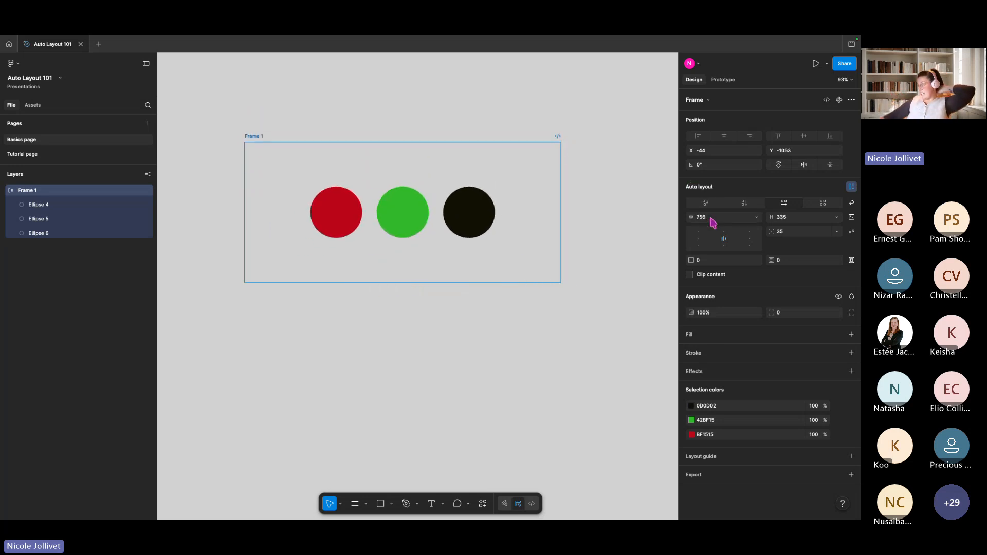
Review the frame's width sizing options, including fixed width and hug contents, without changing the setting
click(756, 217)
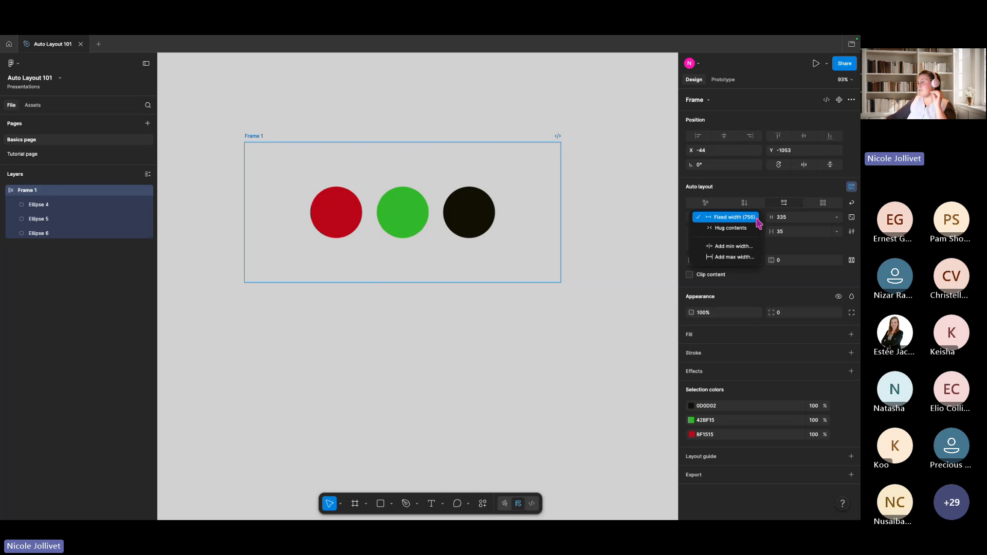
click(790, 249)
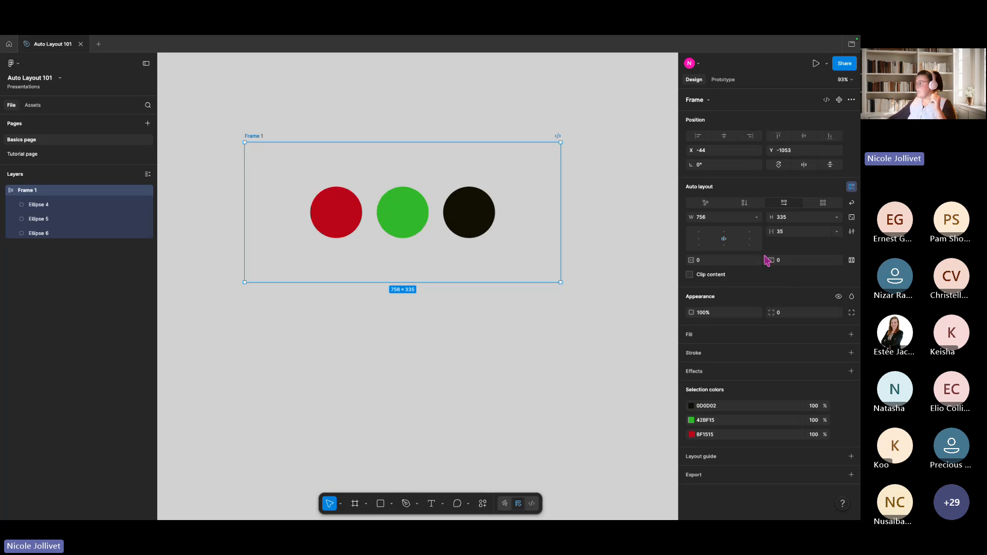
click(756, 218)
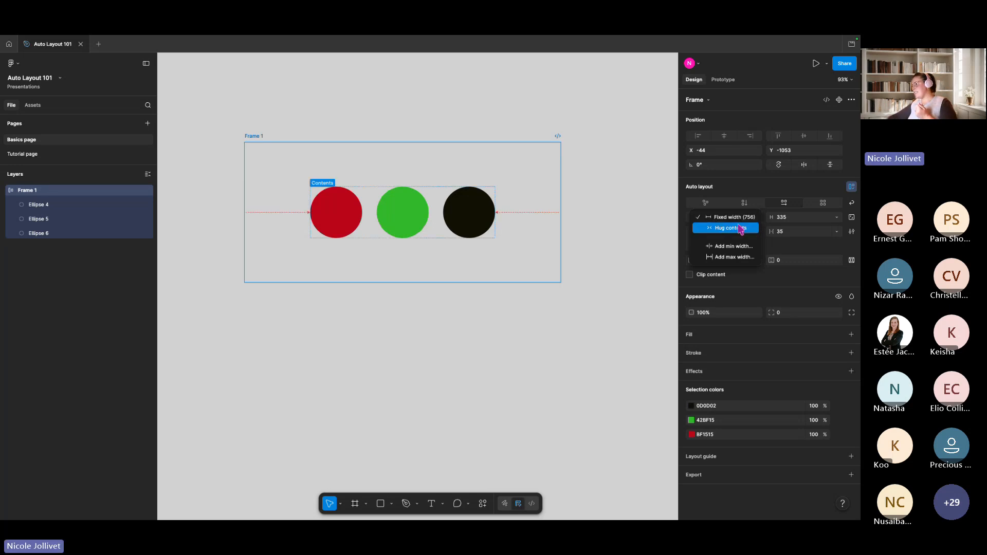
click(614, 224)
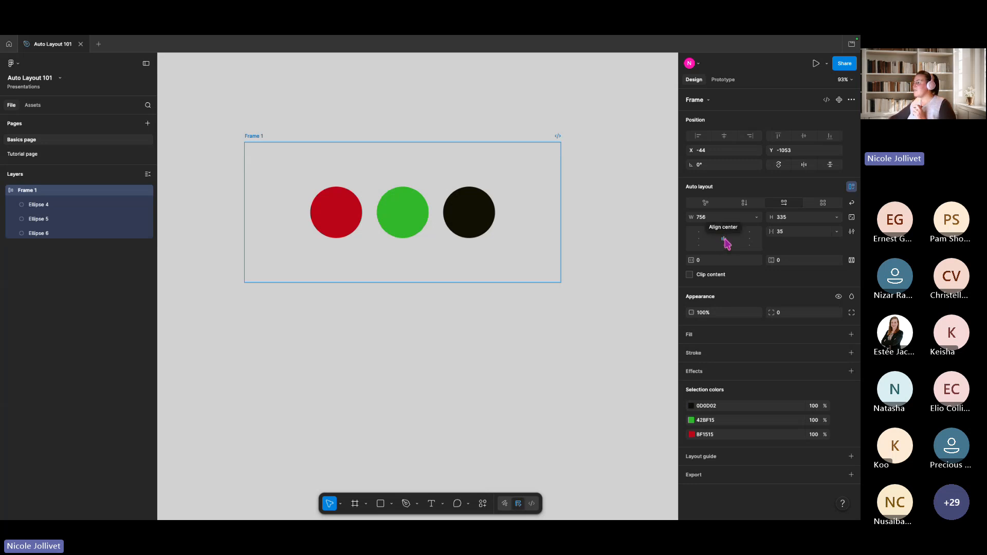
Review the gap options and increase the frame's horizontal gap between the circles to 55
click(836, 234)
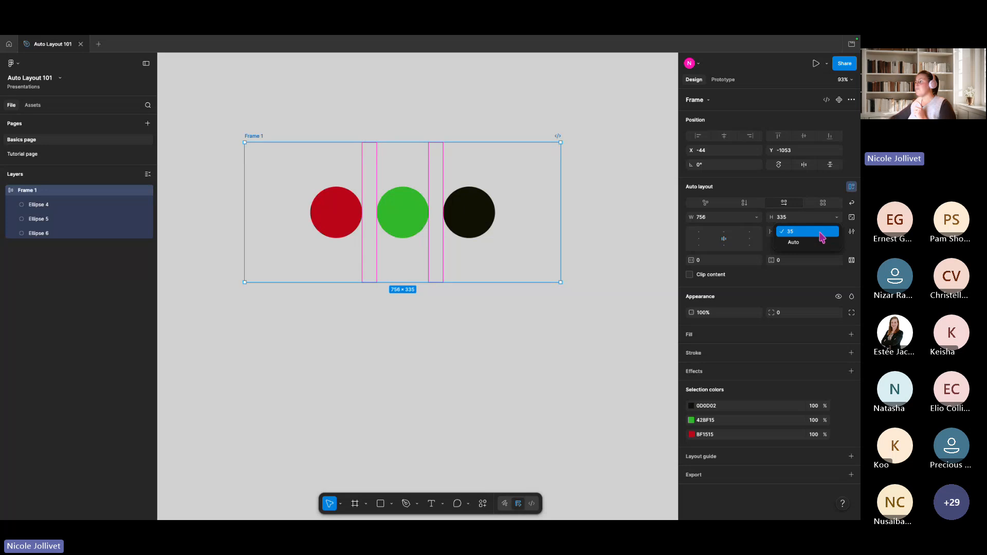
click(790, 233)
drag(770, 232, 792, 235)
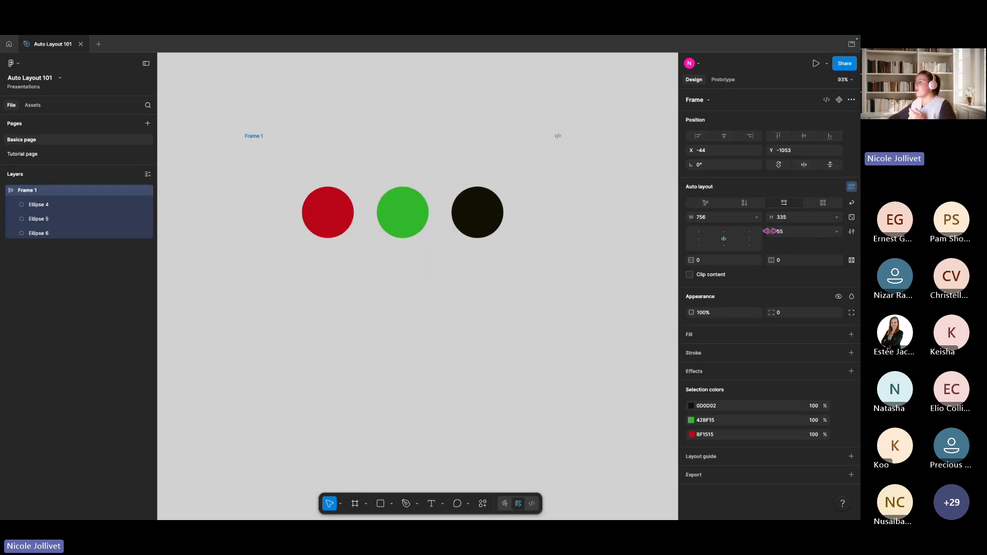
Set the horizontal gap between the circles to Auto, switch it back to 55, and return it to Auto
click(837, 233)
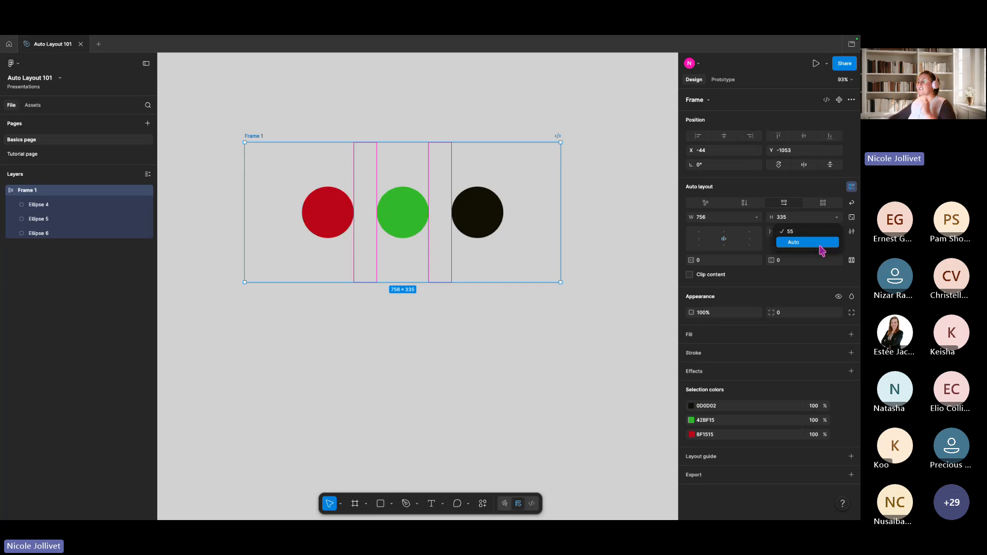
click(820, 251)
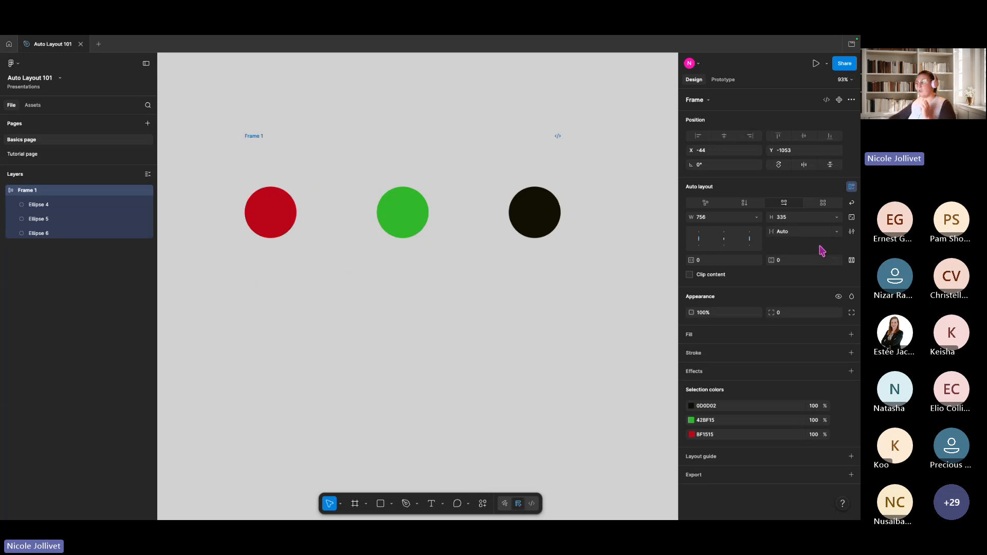
click(725, 240)
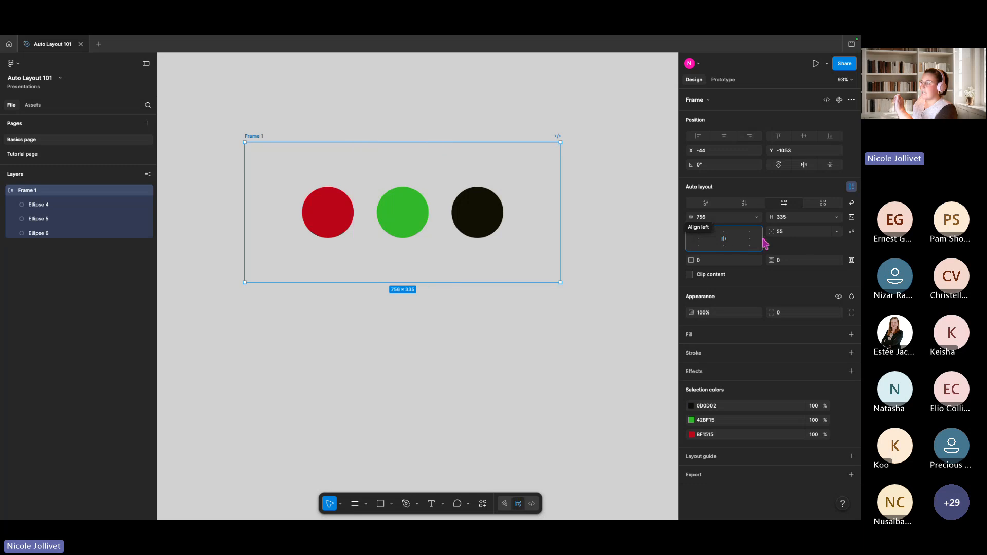
double_click(725, 240)
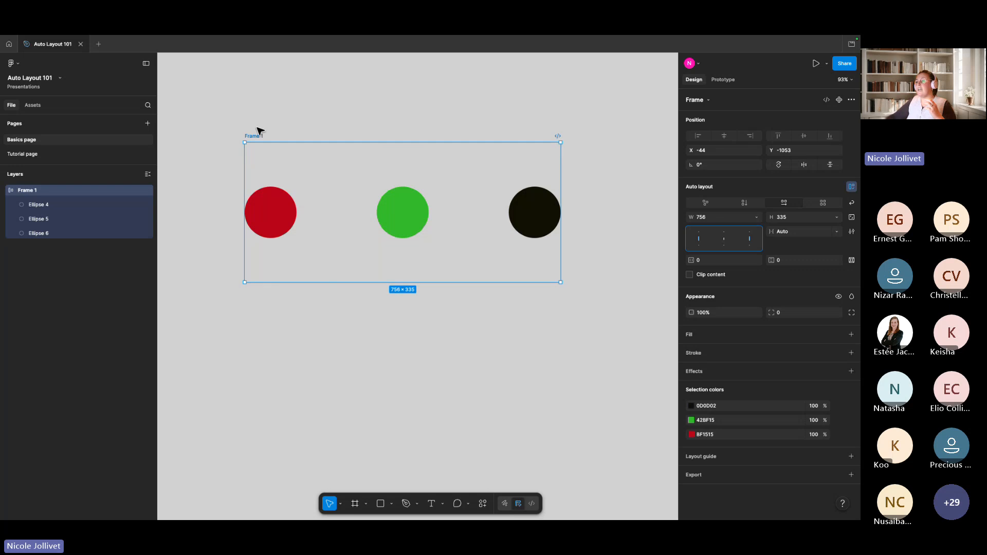
Inspect the red, green and black circles in turn and reselect the whole frame
click(280, 203)
click(415, 212)
click(525, 212)
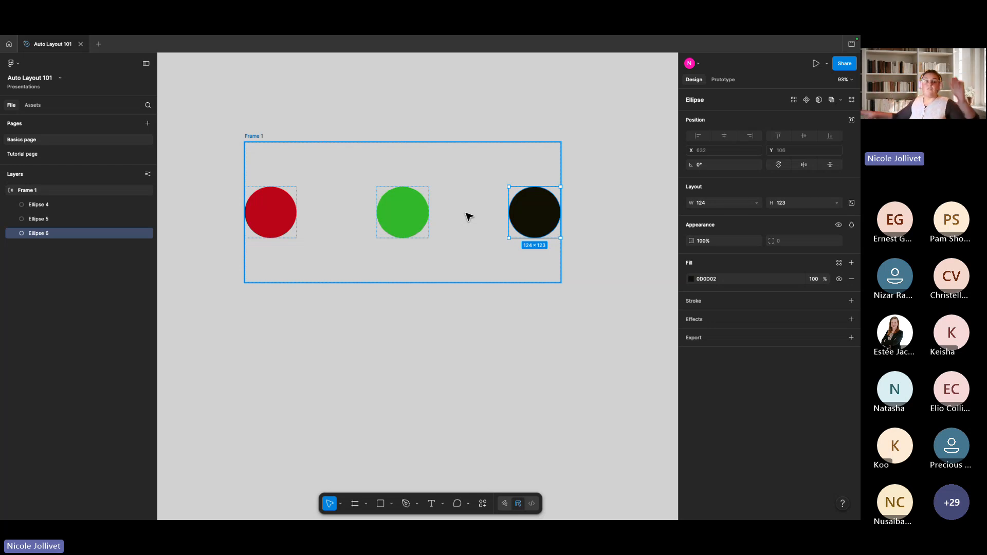
click(258, 136)
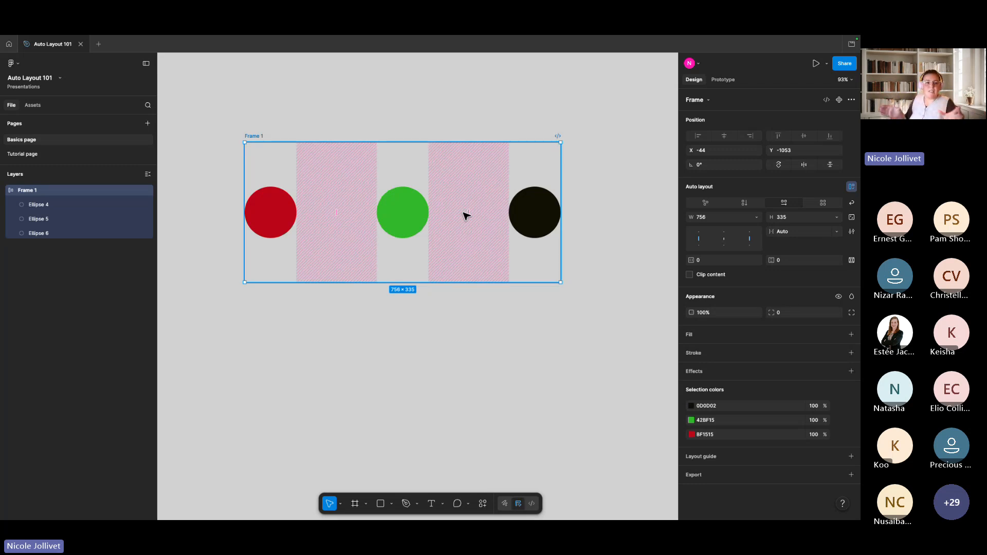
Resize the frame horizontally with the Auto gap applied, widening it to about 850 and on to about 1041
scroll(473, 145, right, 3)
scroll(473, 145, up, 1)
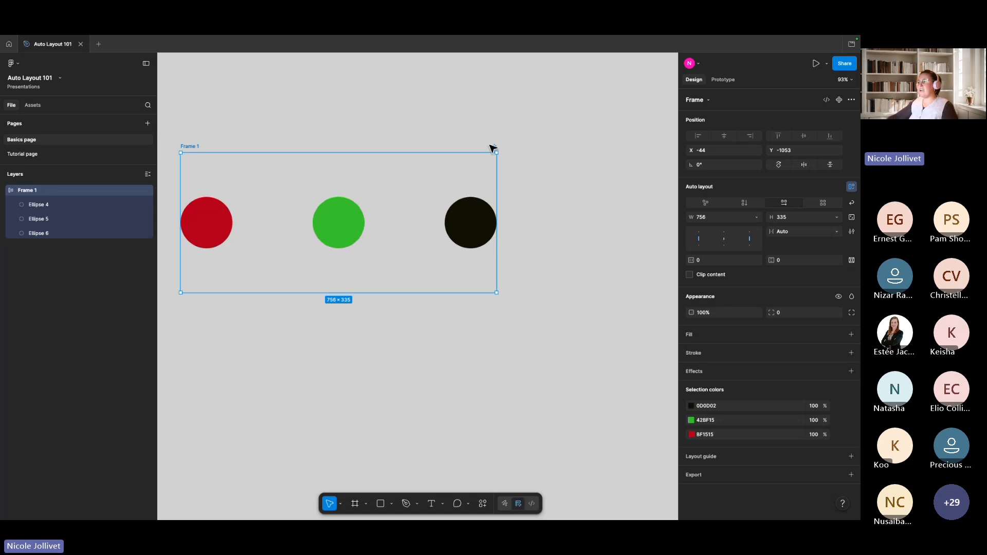
drag(497, 191, 454, 192)
scroll(586, 256, left, 3)
scroll(586, 255, down, 3)
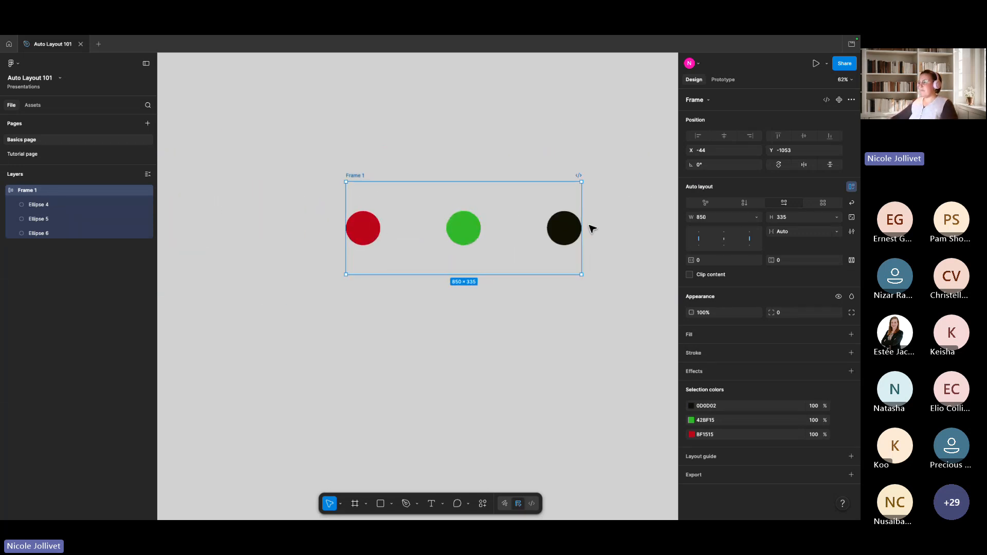
drag(582, 223, 627, 210)
scroll(591, 216, right, 3)
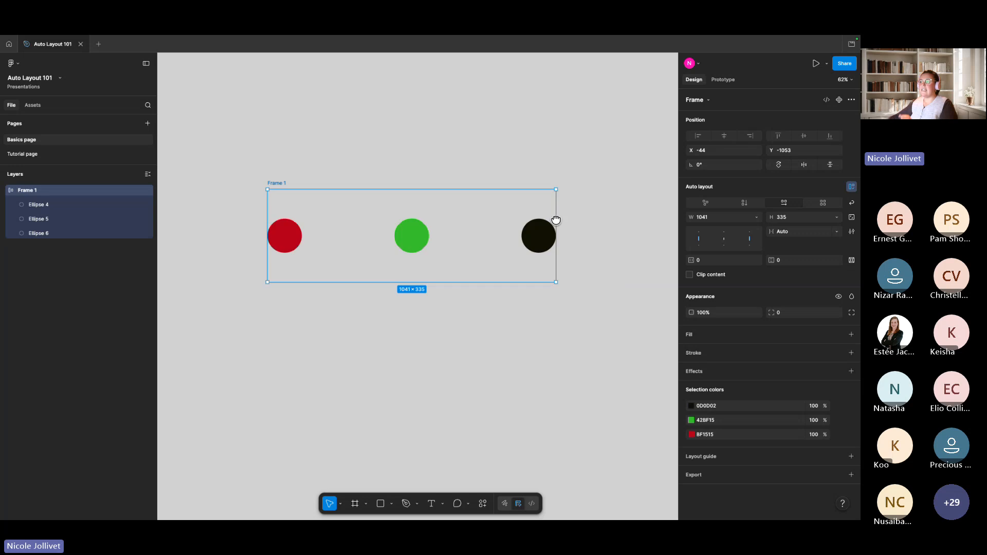
Check the red and black end circles, narrow the frame to about 646 wide, and switch the gap back to 55 with centered alignment
click(279, 238)
click(536, 239)
click(270, 184)
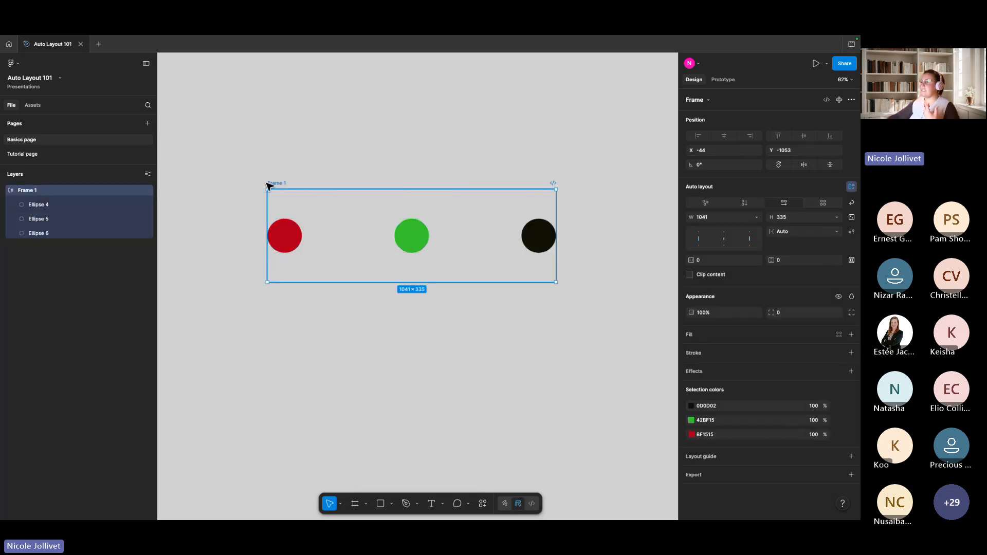
drag(558, 209, 446, 208)
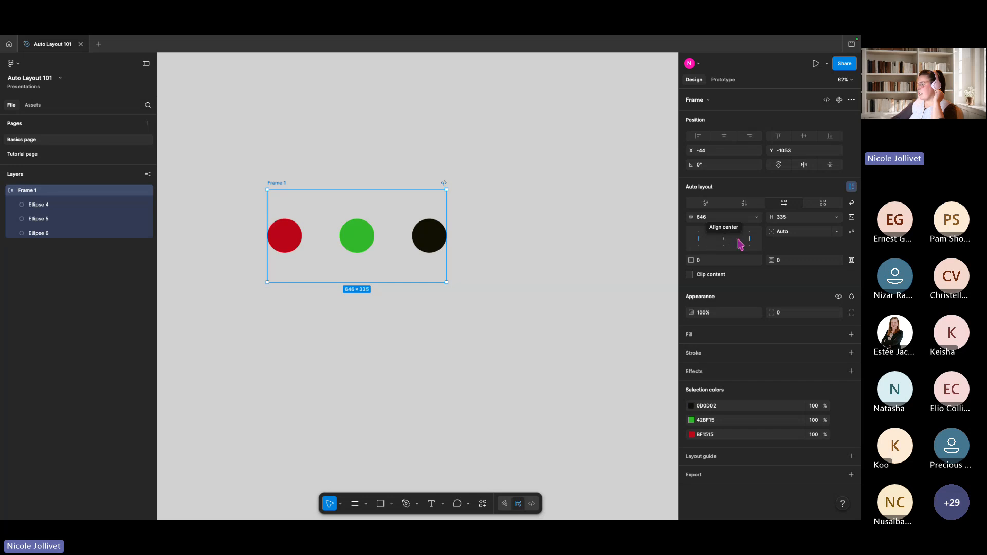
click(727, 244)
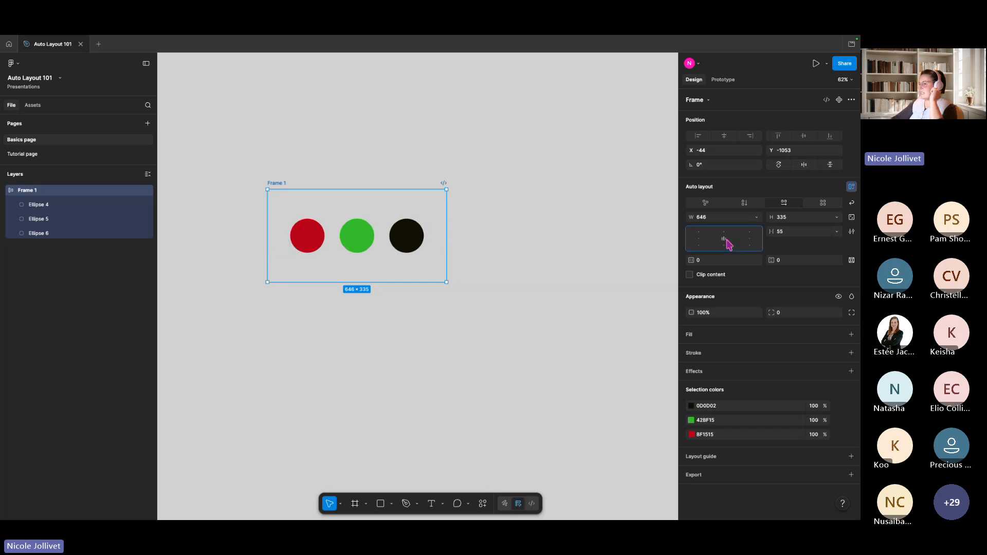
Set the frame's width and height to hug its contents
click(755, 217)
click(751, 230)
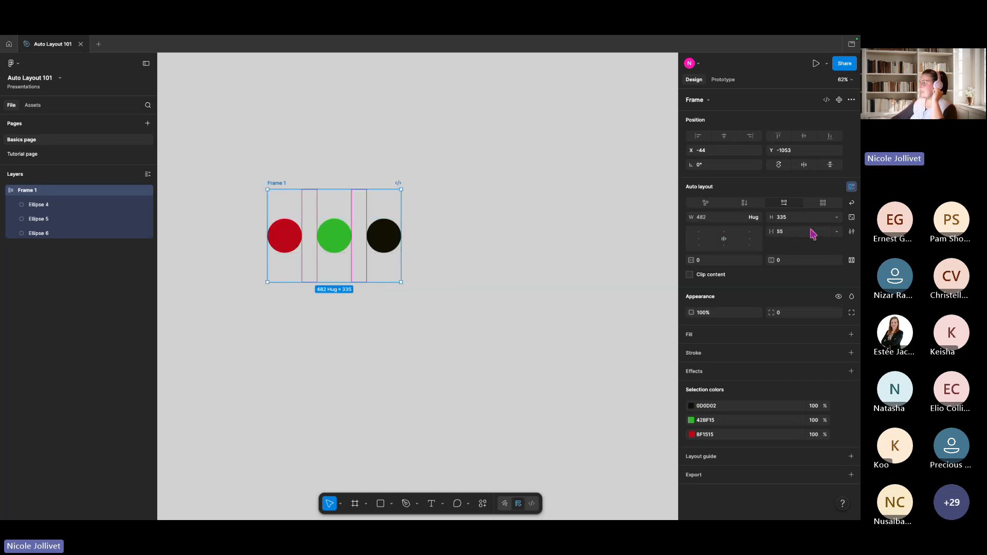
click(836, 218)
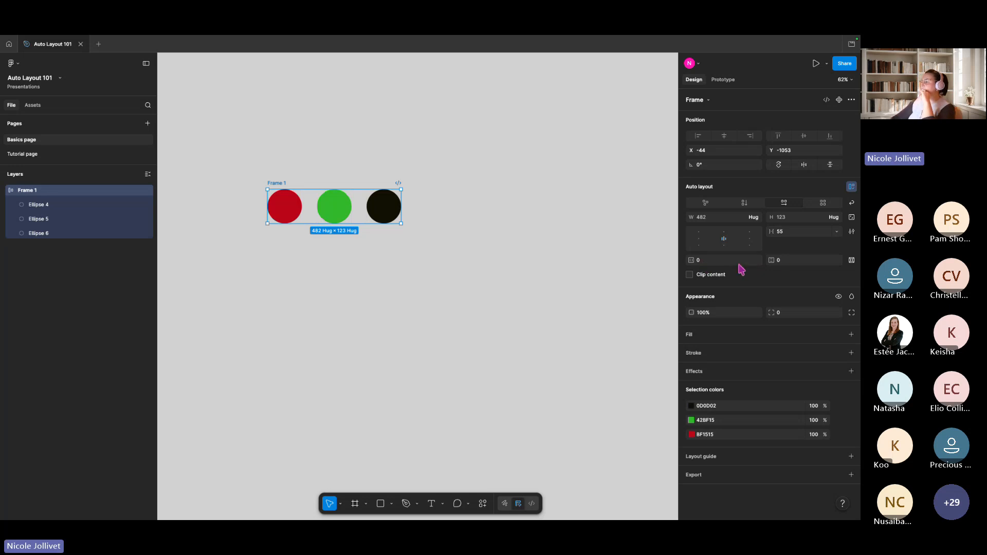
Set individual padding on the frame, with 20 on the left and 30 on the right
scroll(304, 204, up, 5)
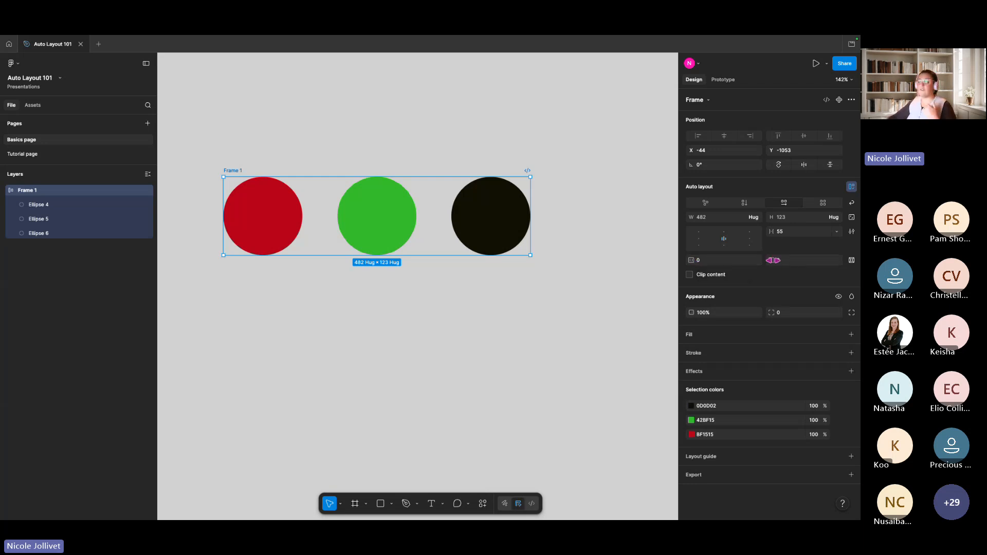
click(851, 261)
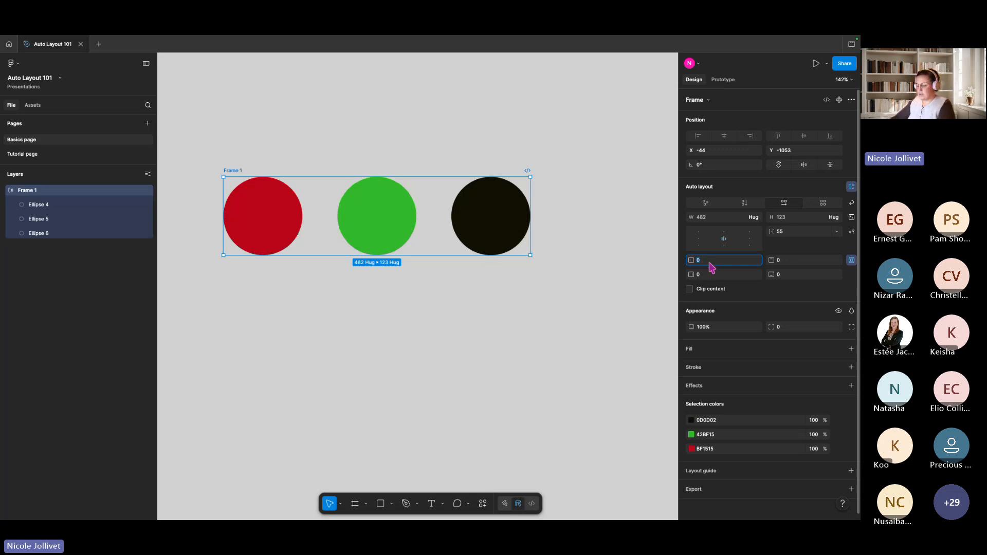
text(20)
key(Return)
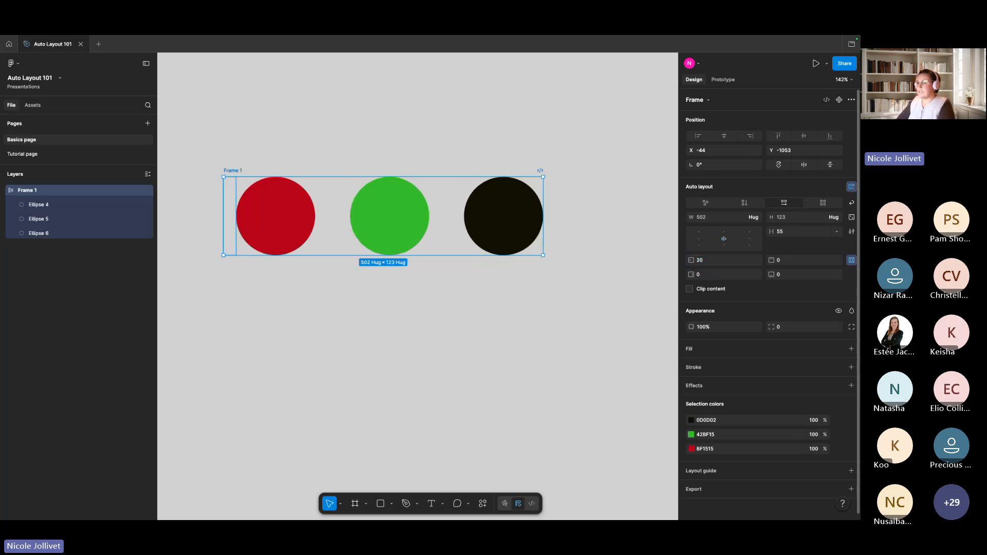
click(709, 277)
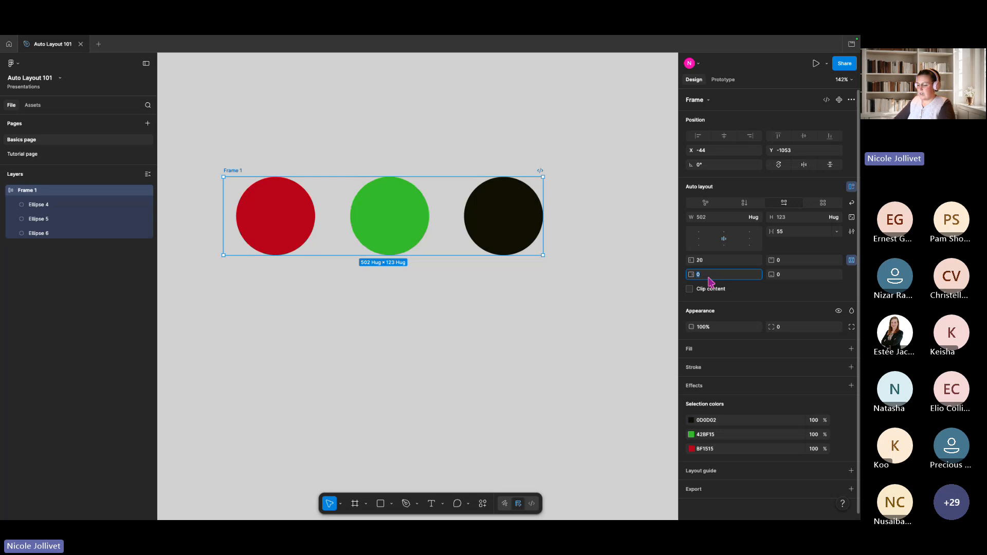
text(30)
key(Return)
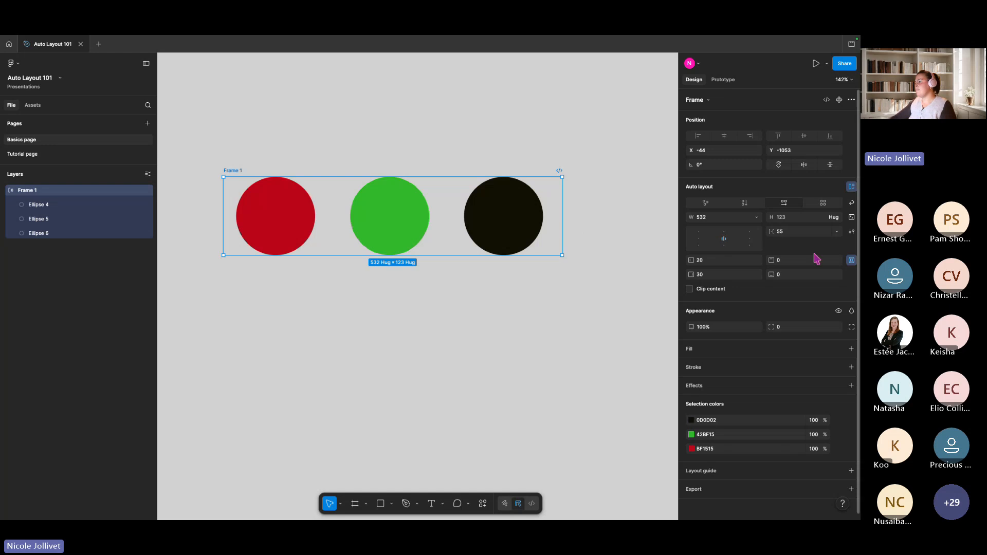
Switch back to paired padding and set the frame's horizontal and vertical padding to 30 each
click(851, 260)
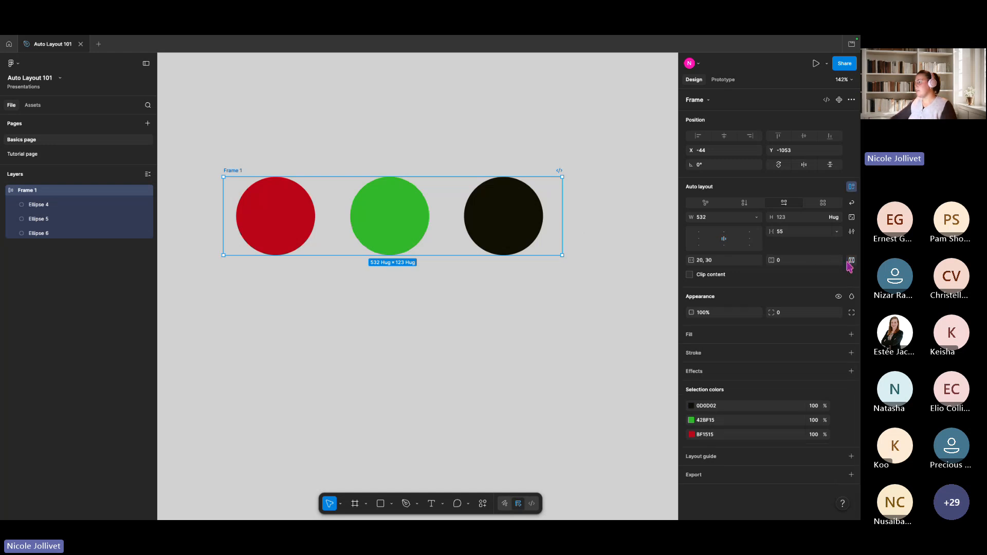
click(709, 262)
text(30)
key(Return)
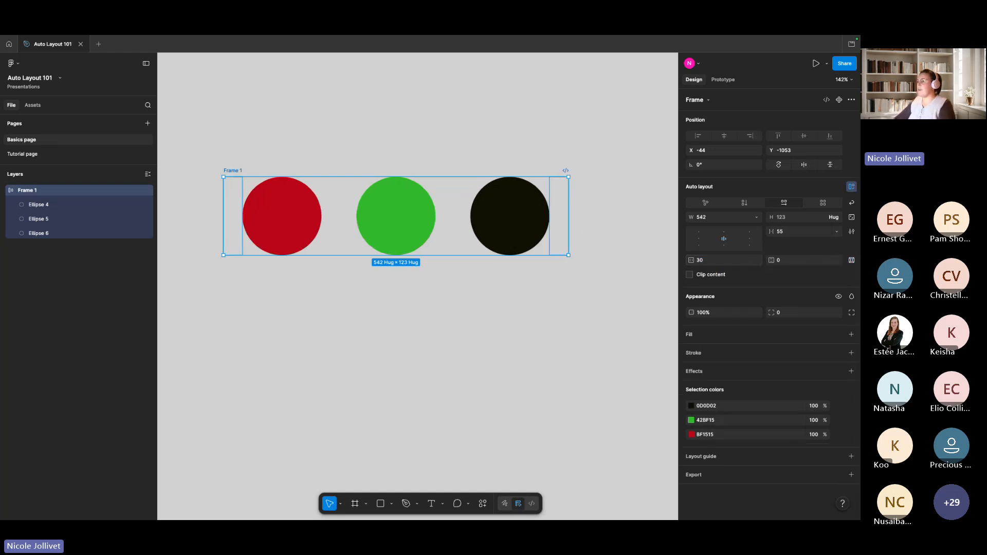
click(789, 264)
text(3)
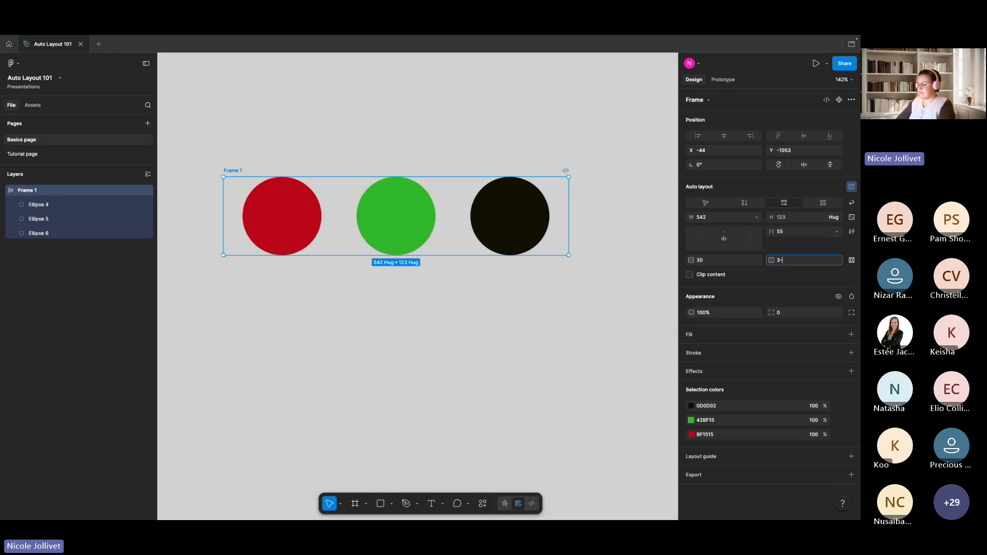
text(0)
key(Return)
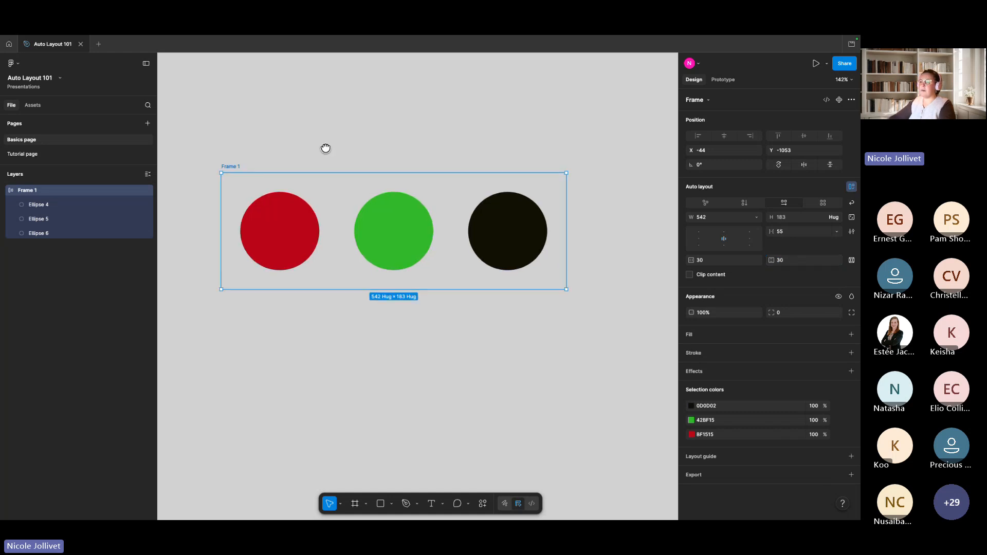
Move the frame slightly to about X -38, Y -1065 and inspect the red, green and black circles in turn
scroll(353, 154, down, 1)
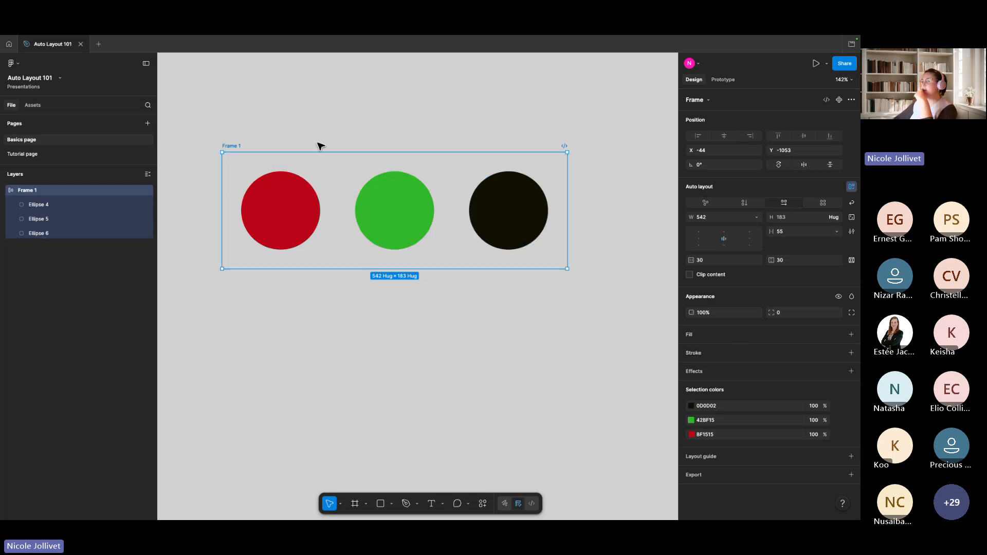
drag(233, 147, 242, 142)
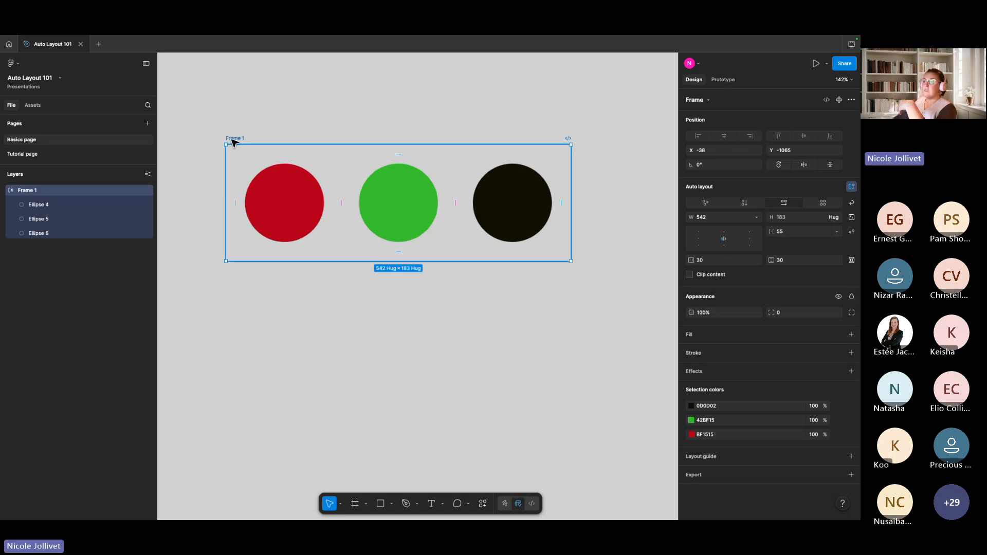
click(307, 179)
click(401, 206)
click(532, 207)
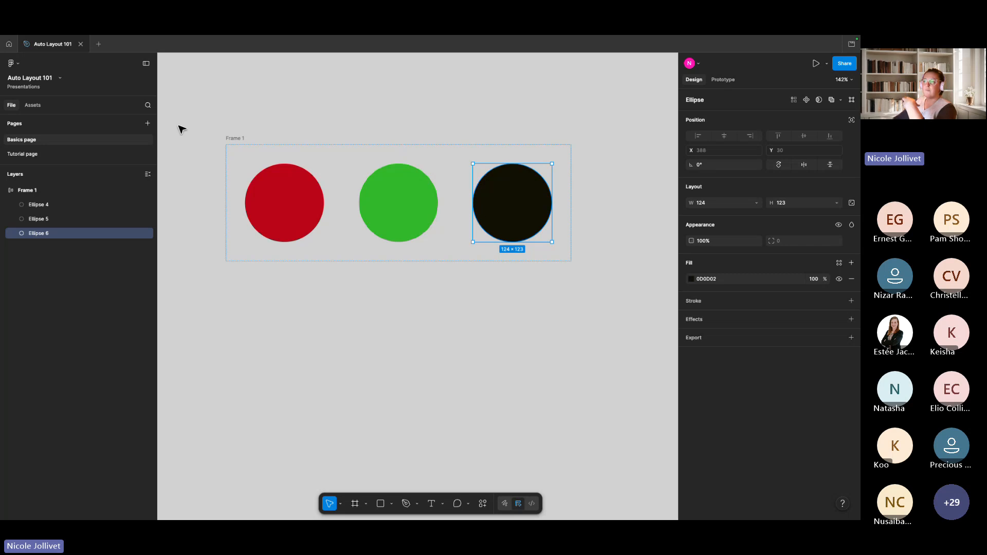
Give the whole frame a white FFFFFF fill and a black inside stroke 3 thick
click(240, 139)
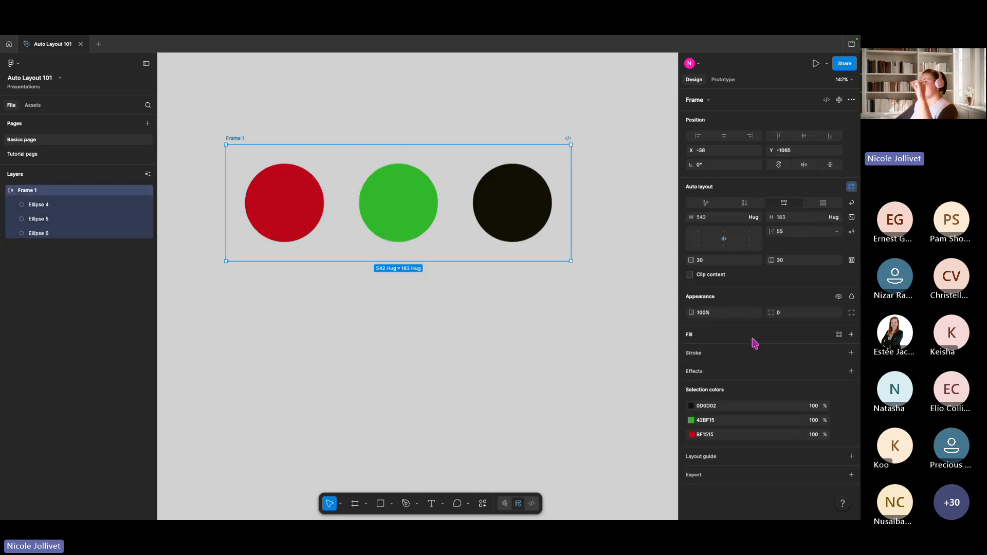
click(851, 334)
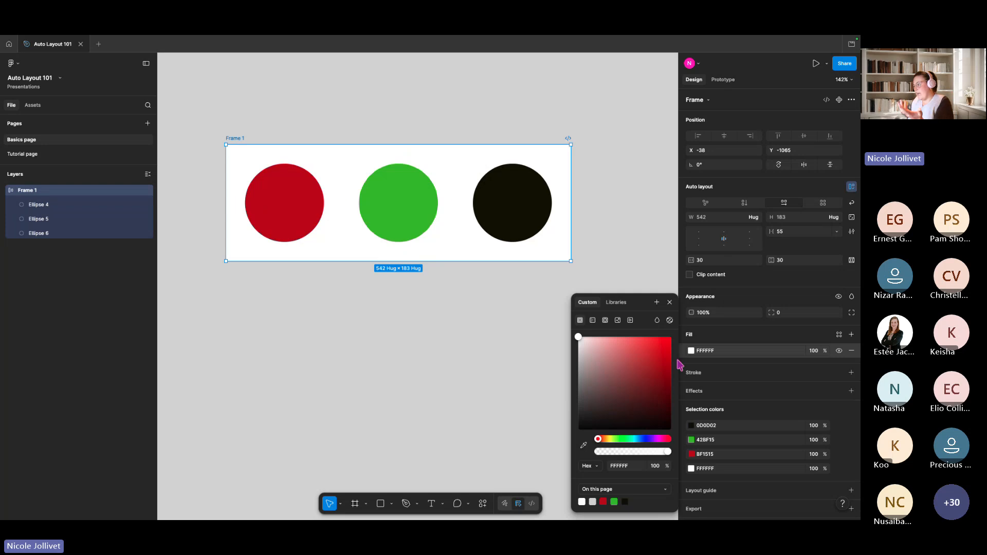
click(851, 372)
click(775, 404)
text(3)
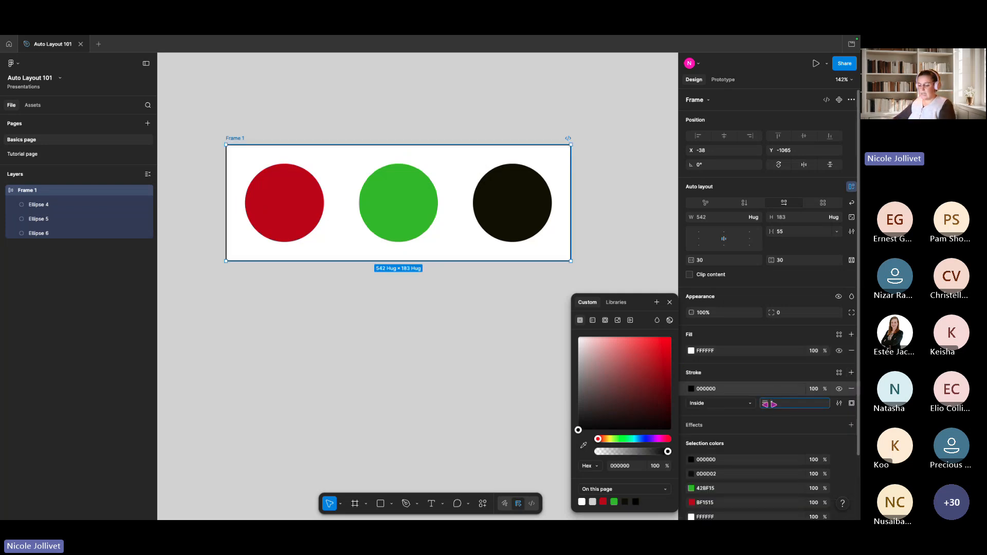
click(609, 269)
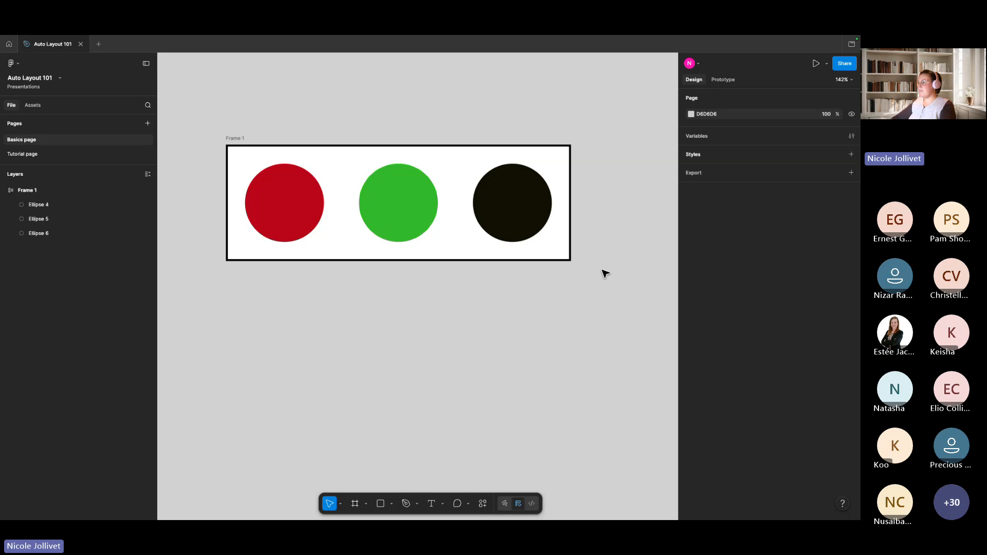
Add a drop shadow effect to the frame and remove it again
click(513, 246)
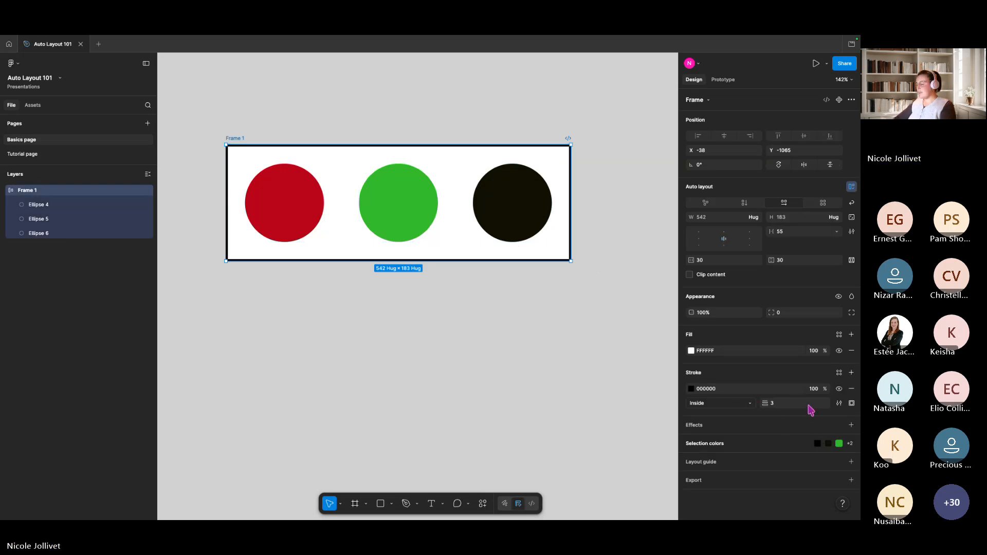
click(851, 424)
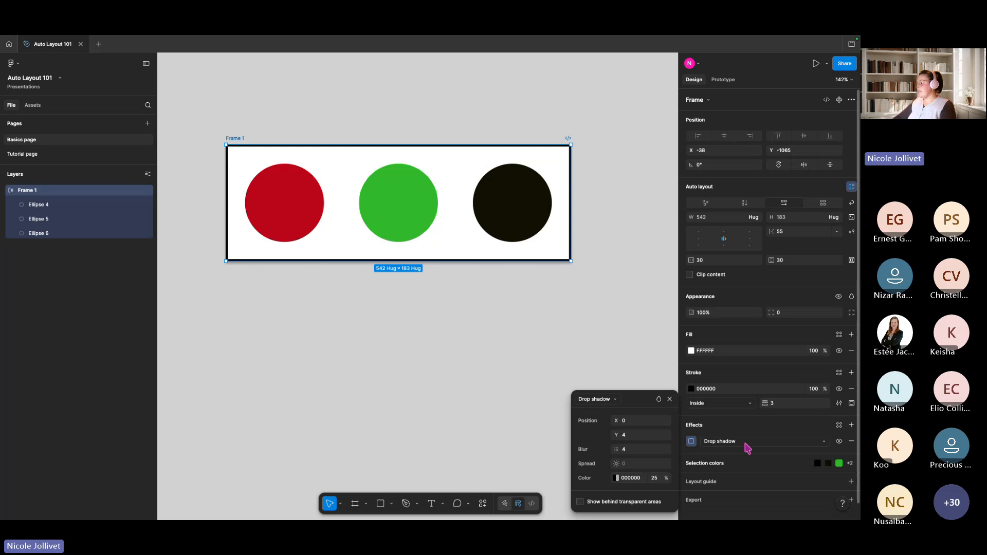
click(851, 442)
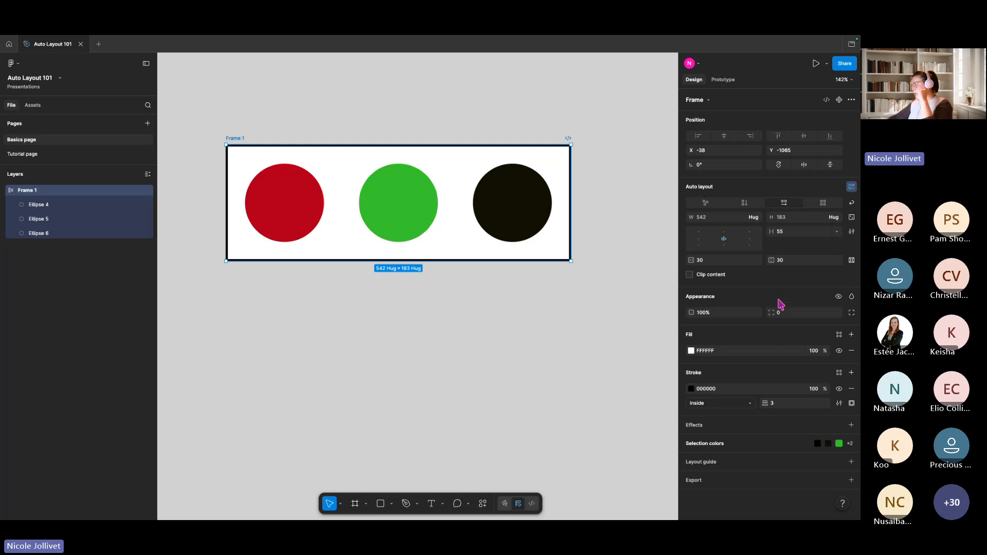
Rename the frame as Blocks
scroll(640, 307, up, 2)
scroll(640, 307, right, 2)
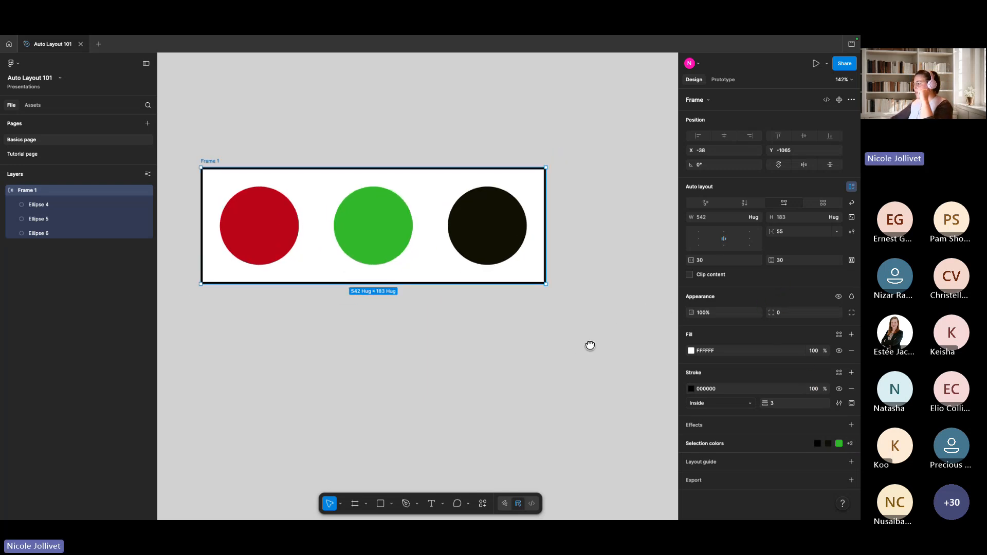
double_click(212, 161)
triple_click(216, 160)
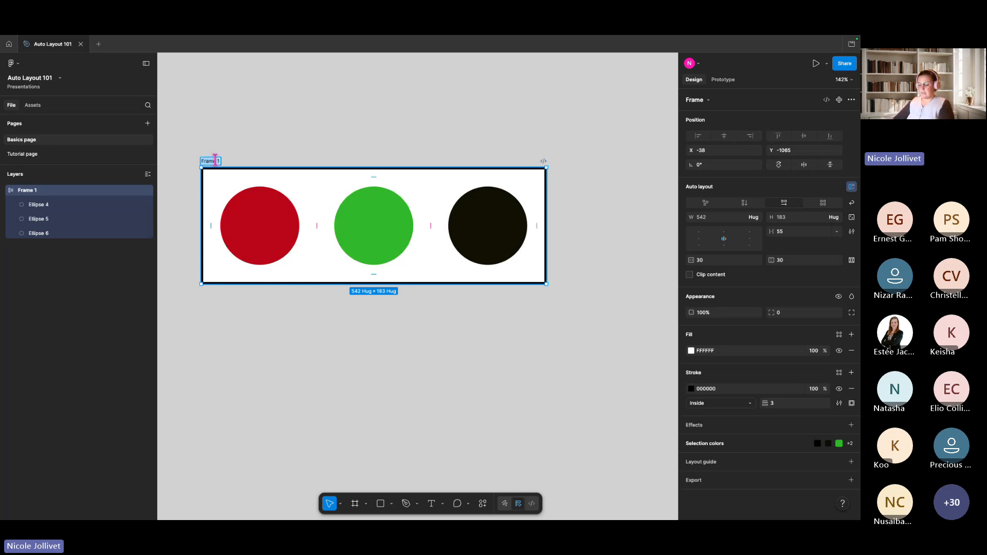
text(Blocks)
key(Return)
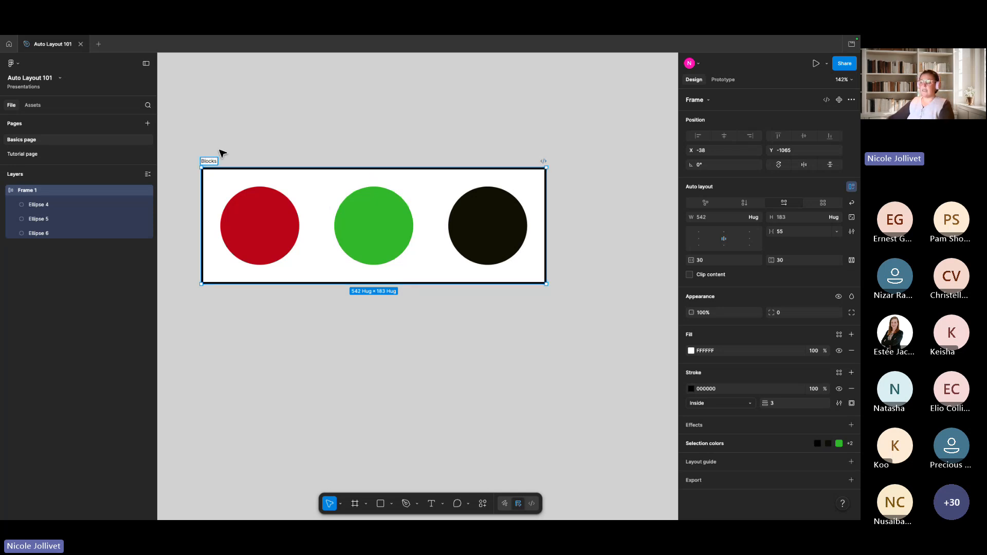
Move the Blocks frame to about X 22, Y -1050 and deselect it
click(222, 153)
drag(206, 163, 245, 169)
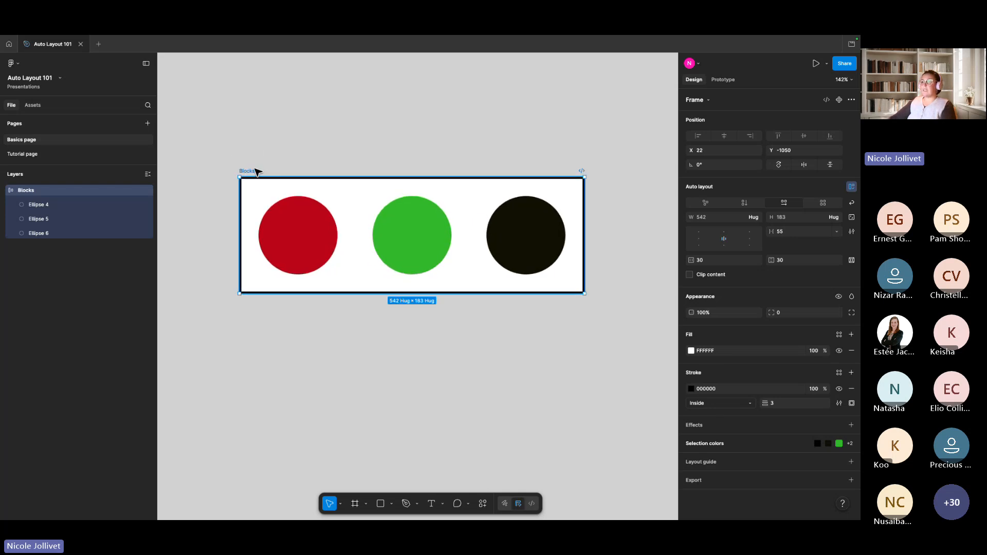
click(253, 151)
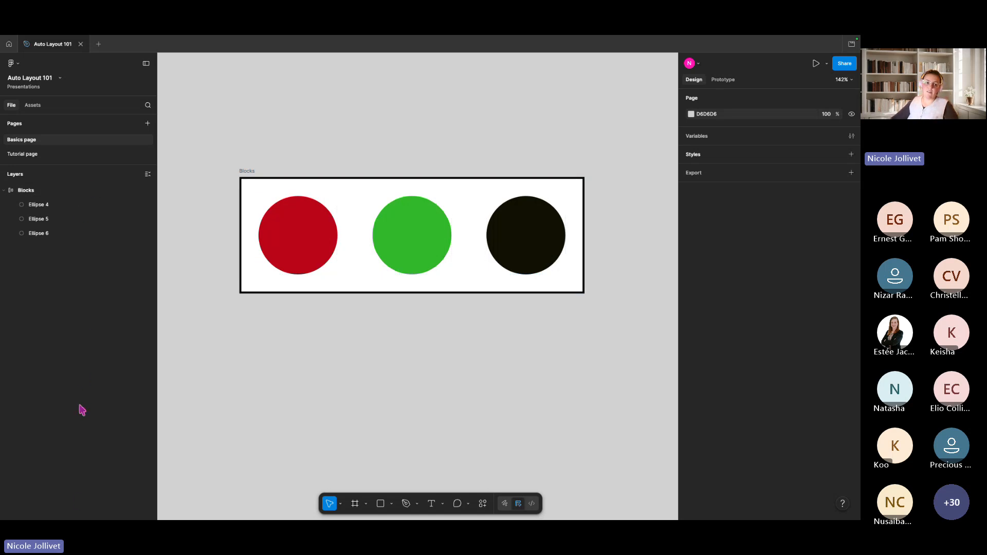
Examine the Blocks frame and the individual circles inside it, and clear the selection
click(310, 289)
click(397, 270)
click(294, 255)
click(411, 242)
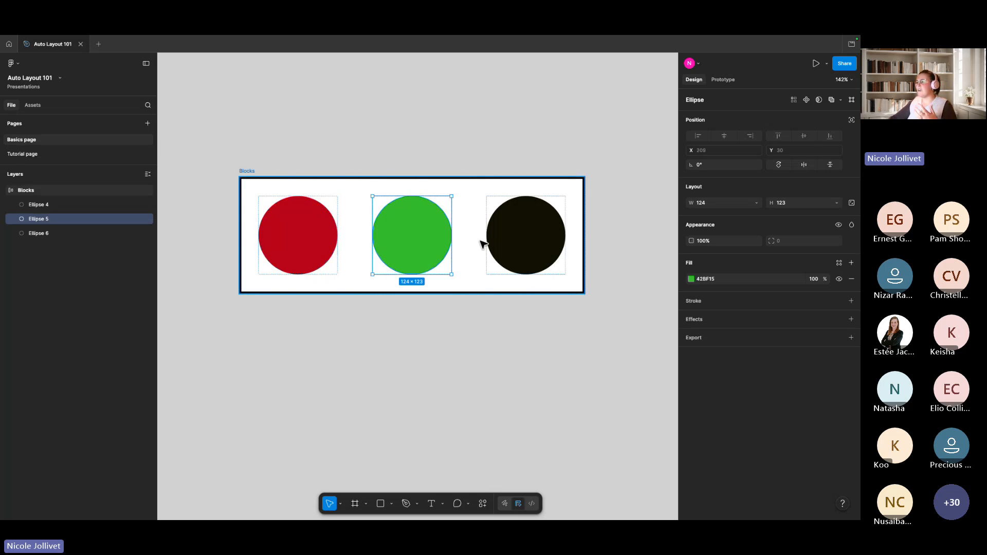
click(509, 240)
click(337, 247)
click(298, 257)
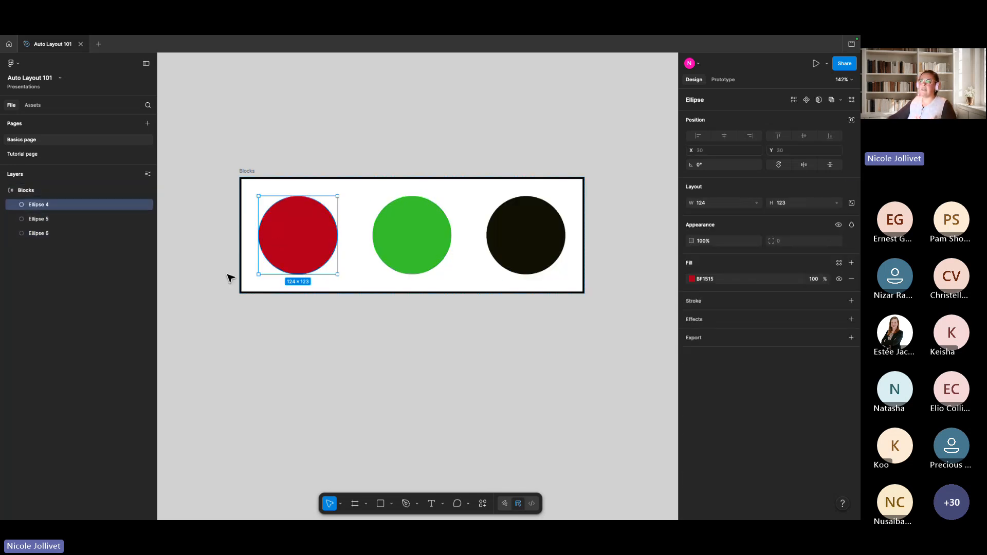
click(259, 321)
scroll(242, 172, left, 1)
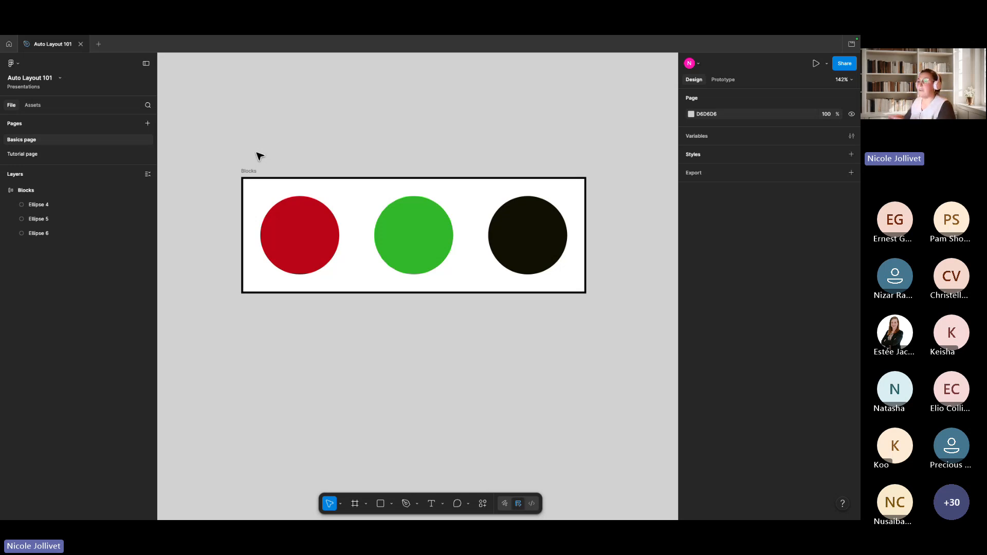
Move the Blocks frame to about X 24, Y -1070 and wrap it in a new auto layout frame
click(241, 171)
scroll(344, 150, up, 1)
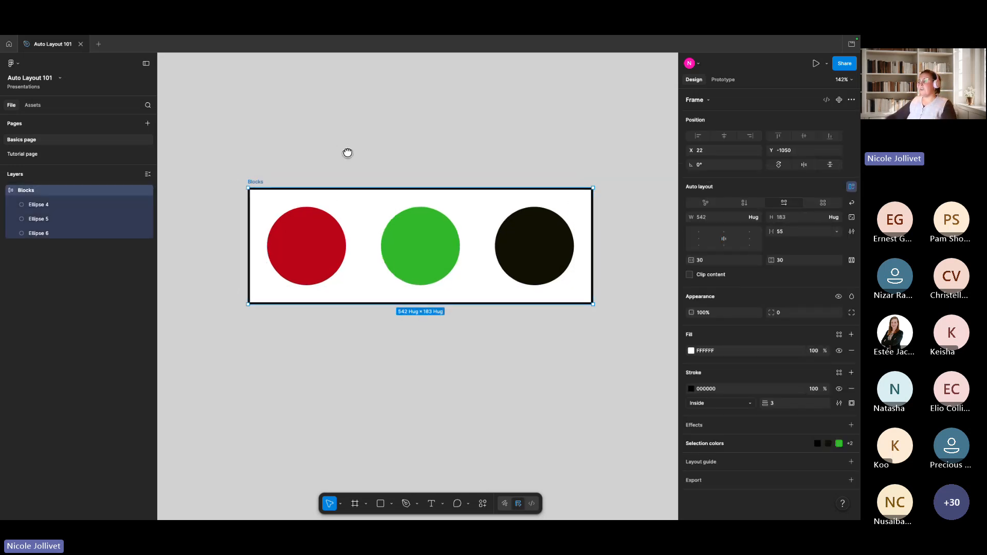
drag(254, 184, 256, 172)
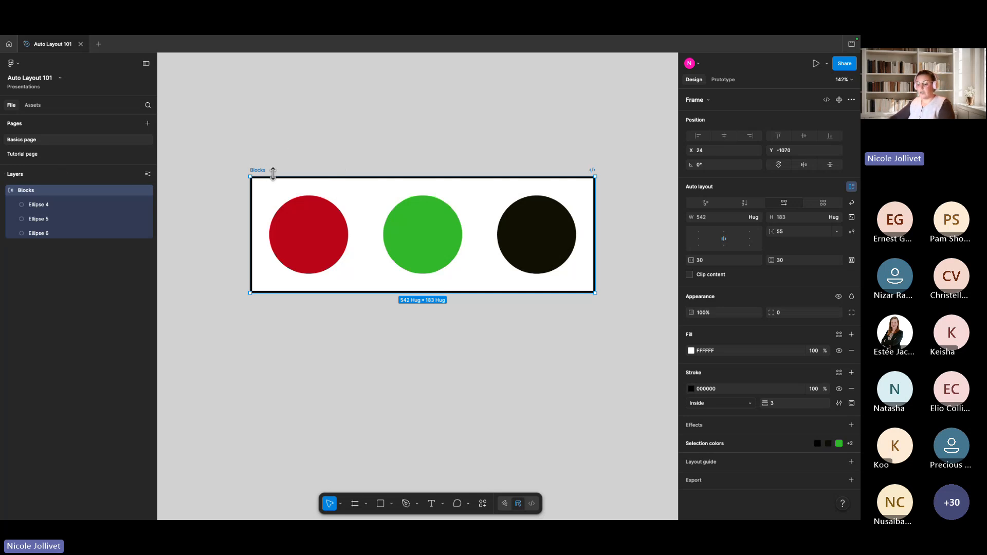
key(shift+a)
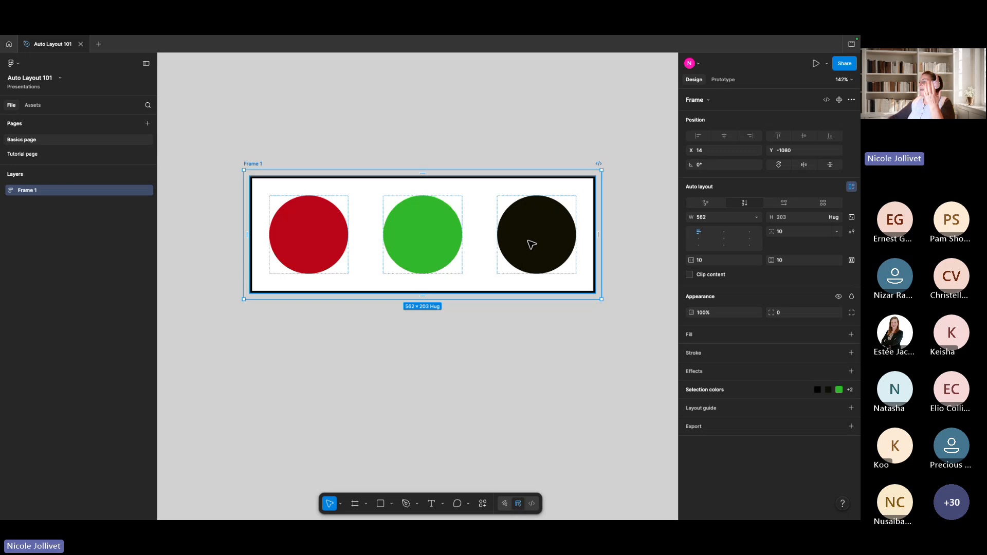
Compare the auto layout settings of the nested Blocks frame and the outer frame around it
click(550, 240)
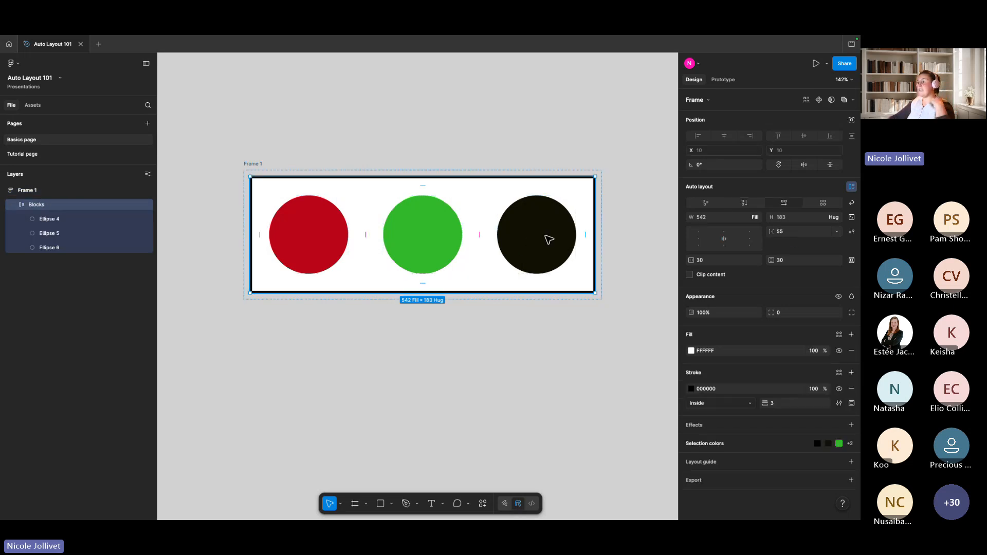
click(257, 164)
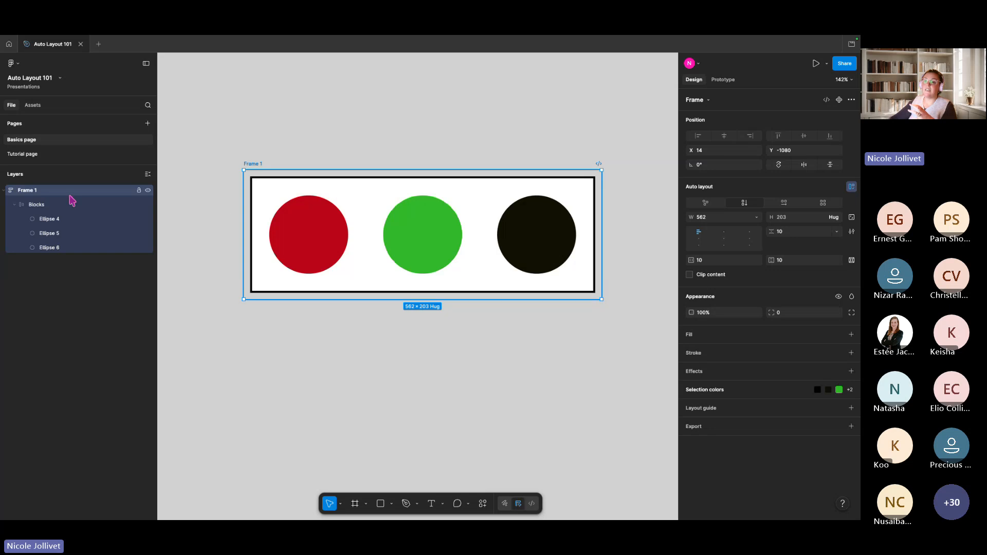
click(317, 199)
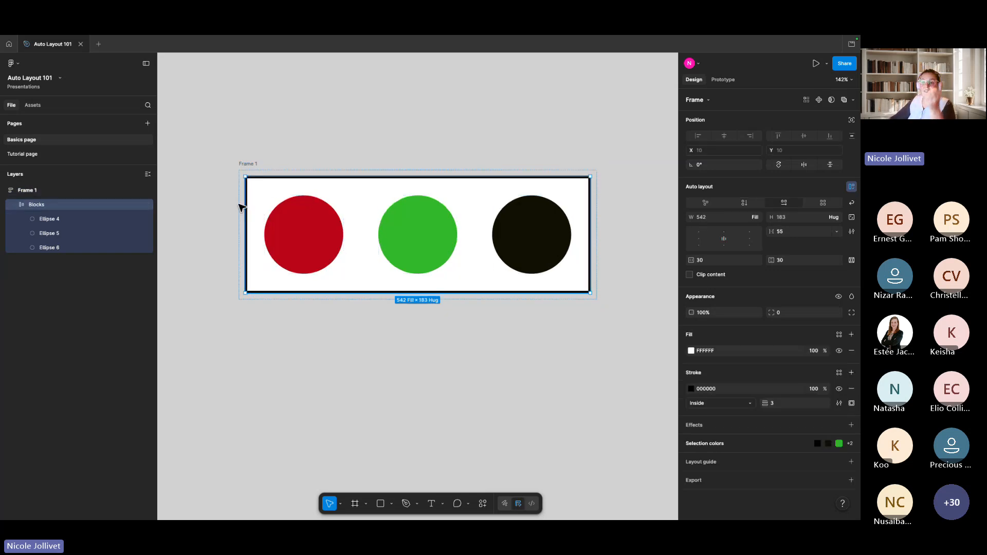
Duplicate the Blocks frame inside Frame 1 and inspect the auto layout settings of Frame 1 and the original Blocks frame
scroll(306, 165, left, 1)
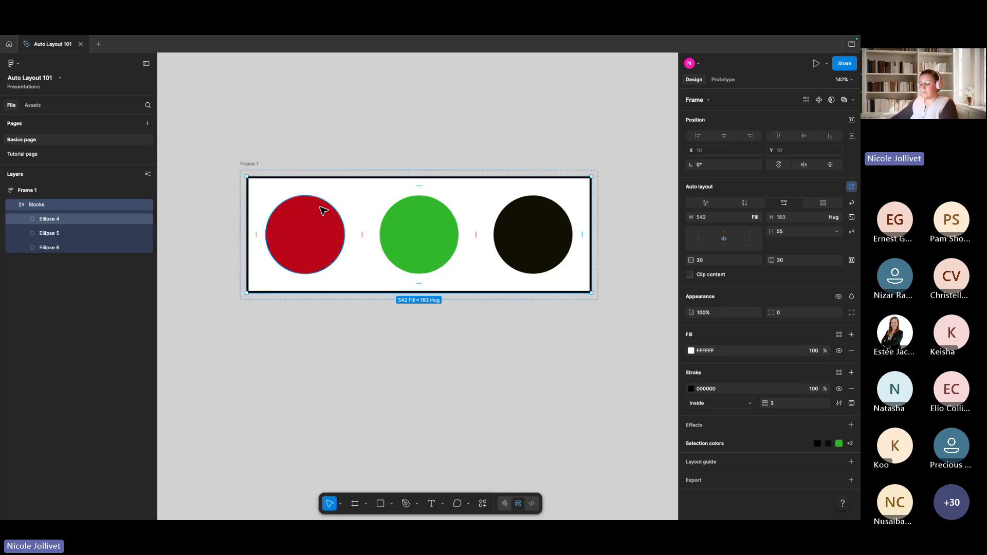
key(ctrl+d)
scroll(354, 146, down, 1)
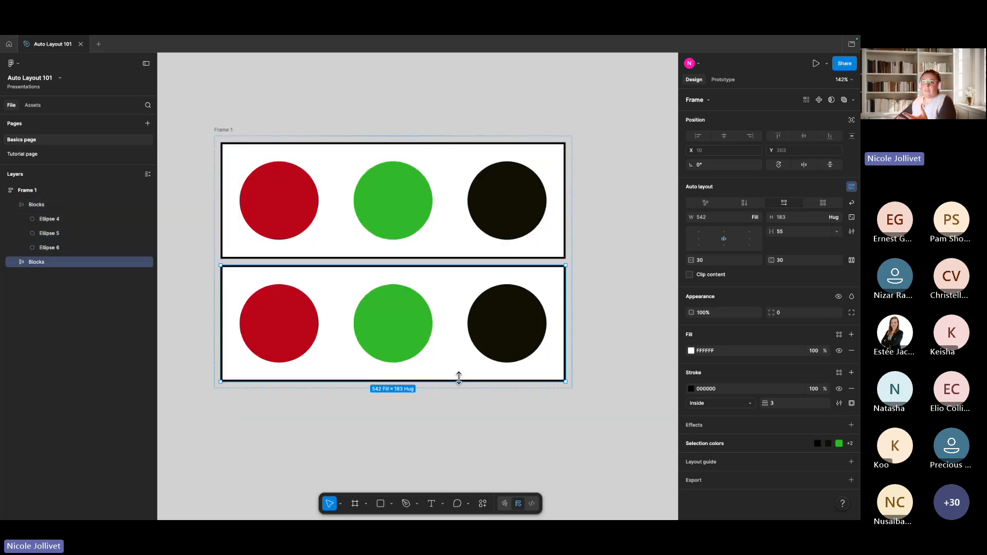
click(228, 131)
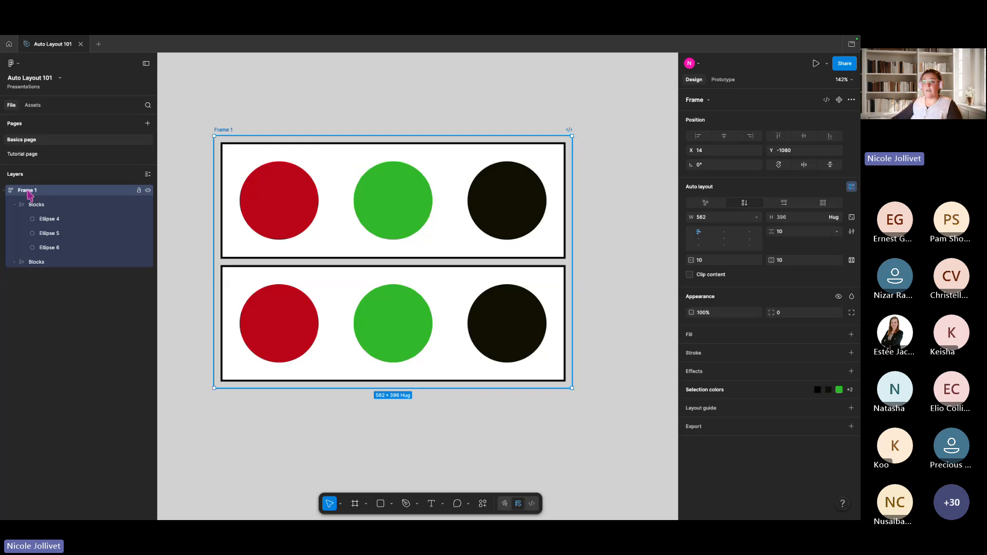
click(57, 205)
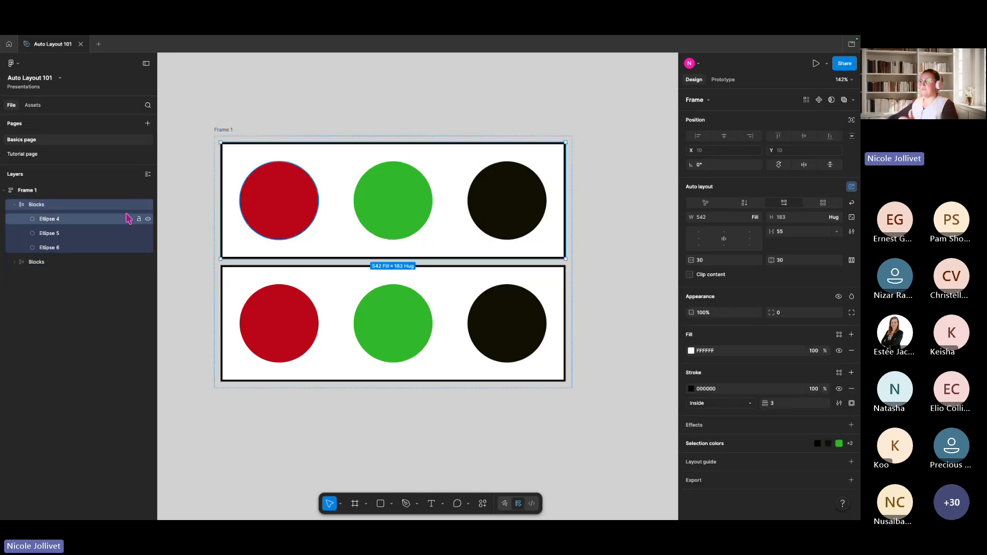
Add a blue fill, 307CF5, to the outer Frame 1
click(221, 129)
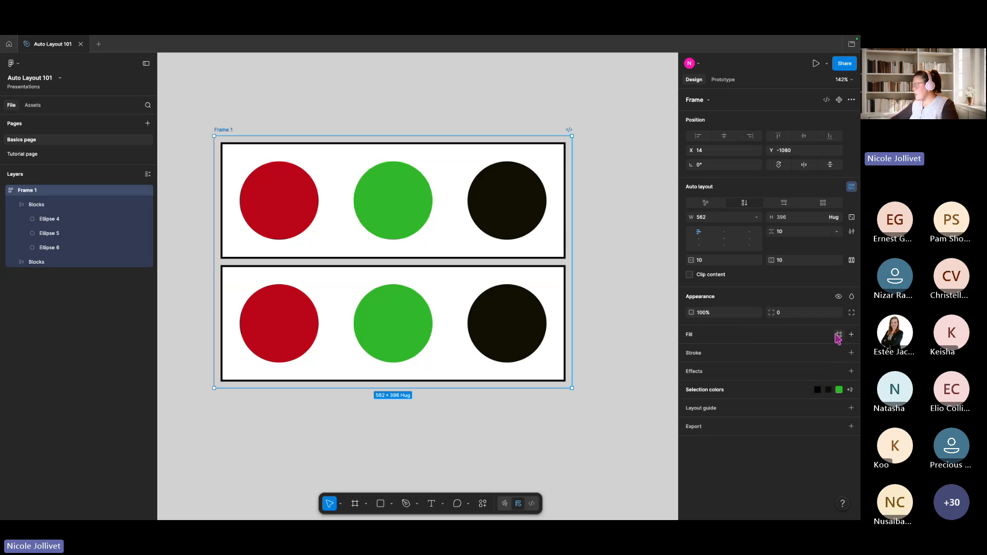
click(851, 334)
click(609, 358)
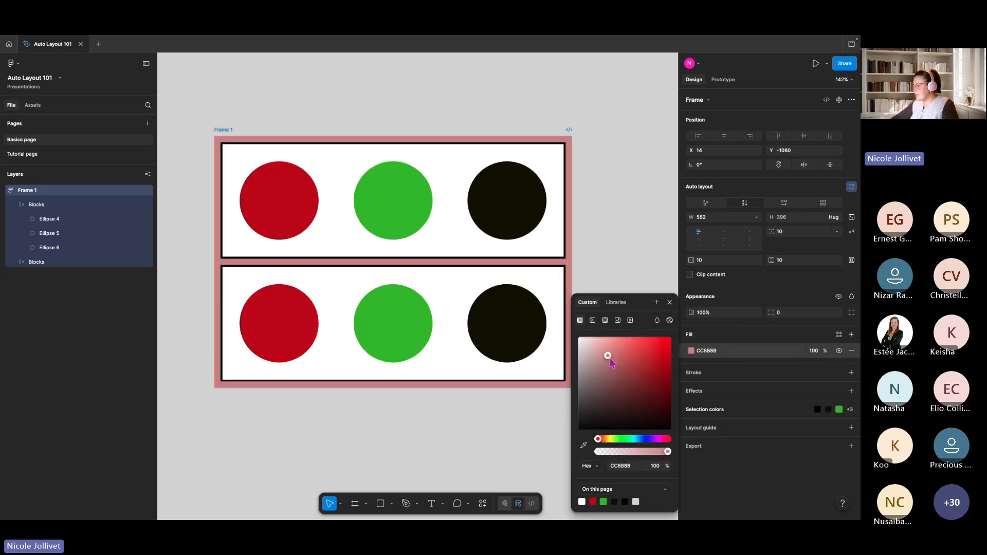
drag(610, 362, 654, 348)
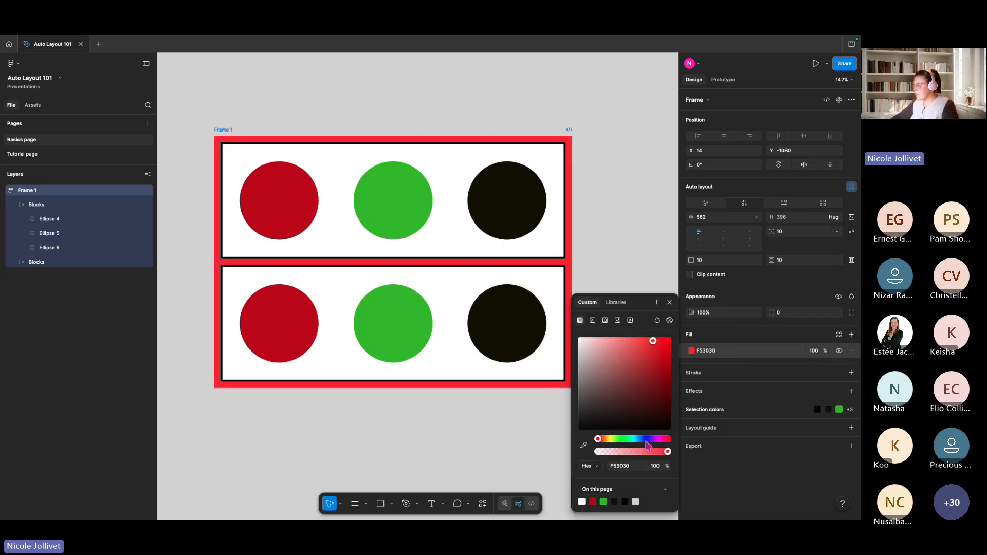
drag(645, 440, 640, 441)
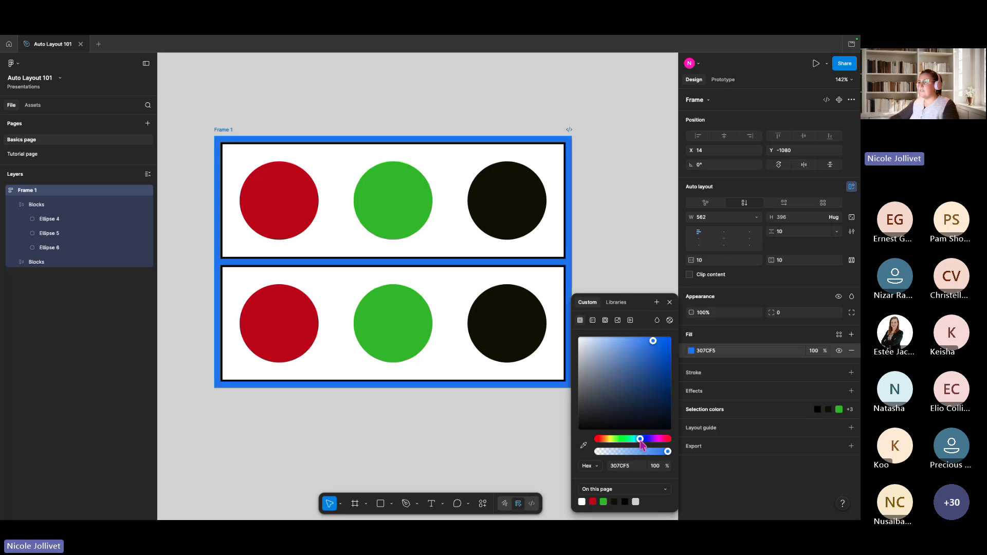
click(648, 283)
Set the horizontal and vertical padding of Frame 1 to 30
click(230, 132)
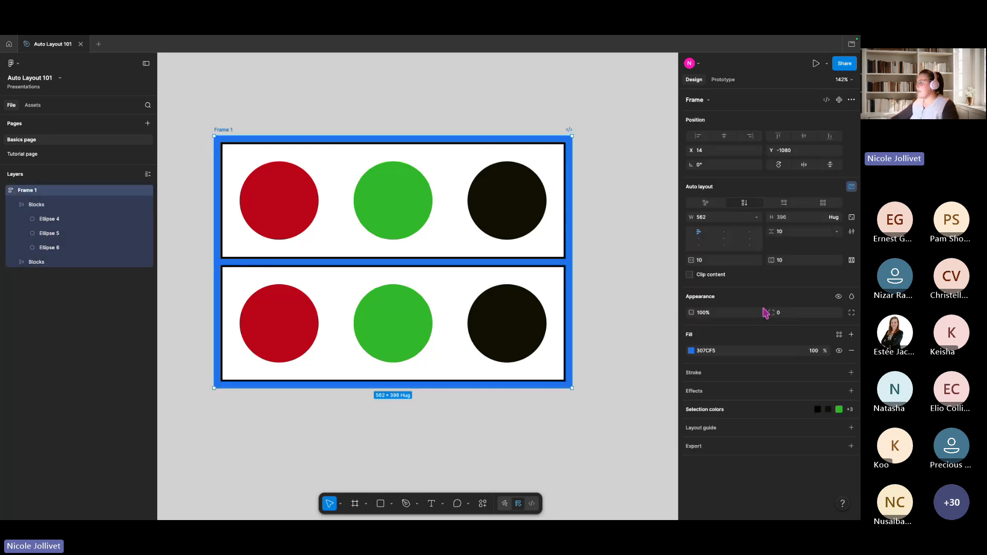
click(709, 262)
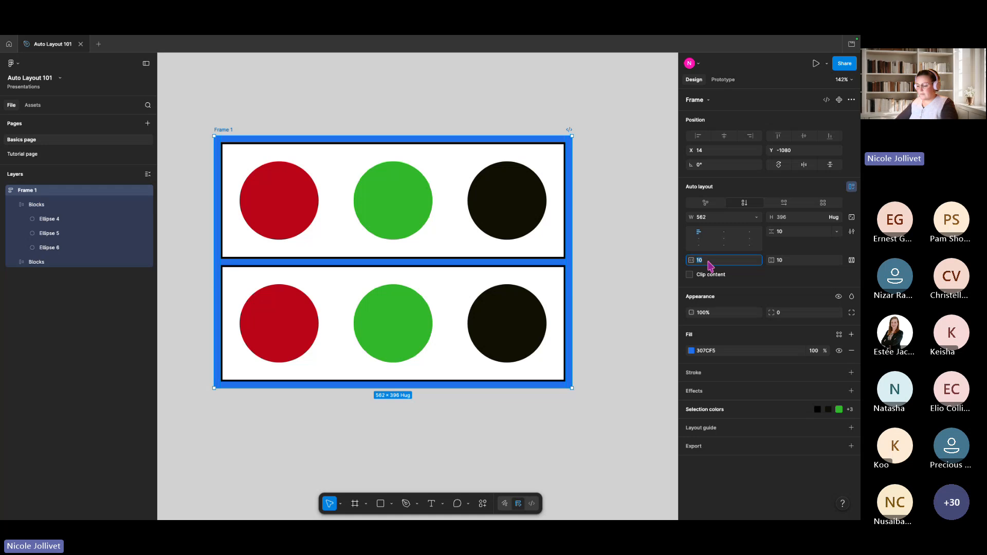
text(30)
key(Return)
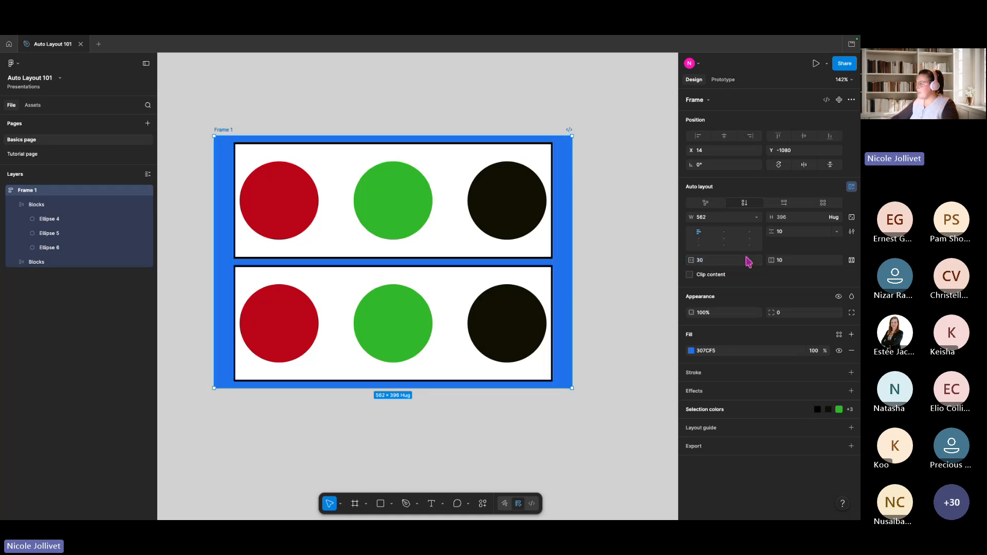
click(795, 261)
key(Return)
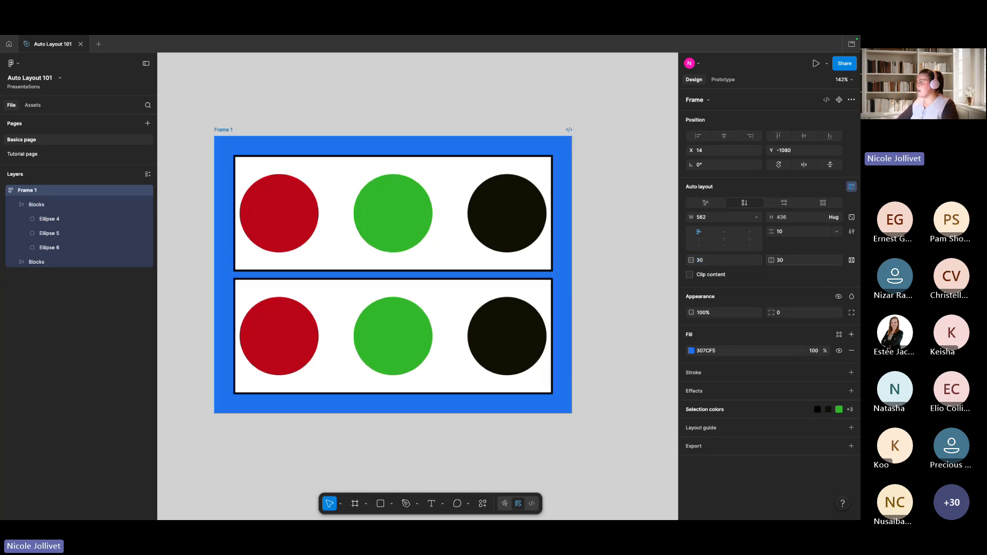
Delete the lower copy of the Blocks frame from Frame 1
drag(614, 260, 571, 254)
scroll(579, 253, down, 3)
click(488, 286)
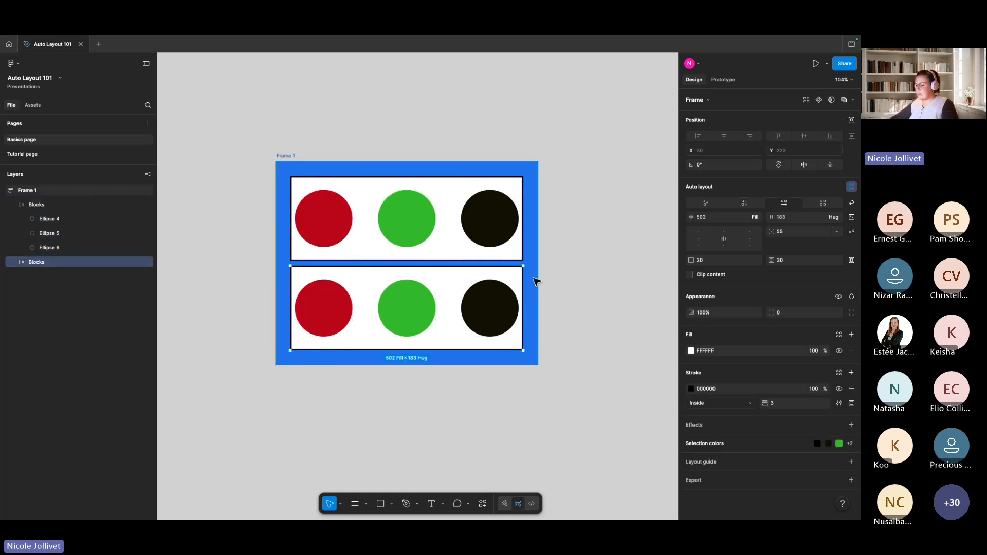
key(Delete)
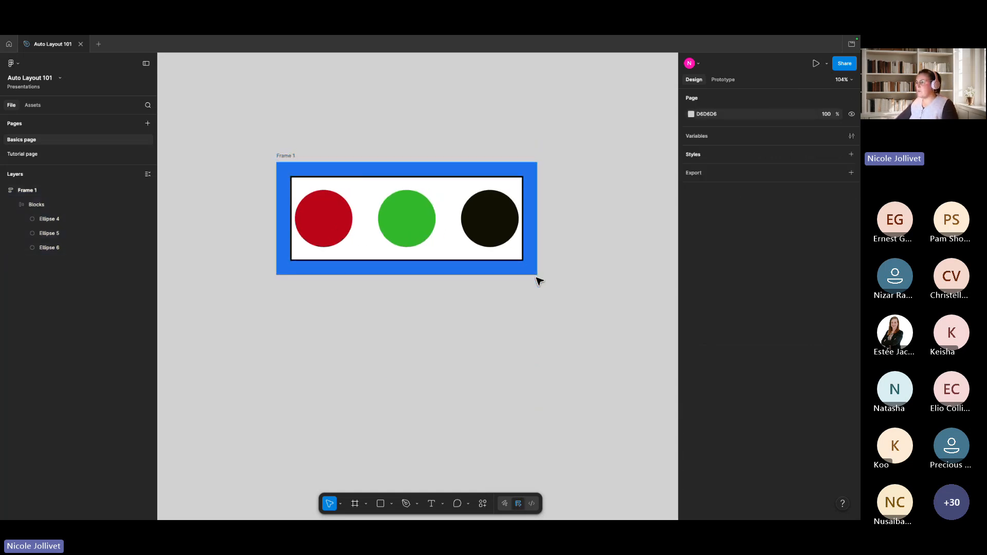
Turn on Wrap for the horizontal auto layout of the Blocks frame
click(290, 155)
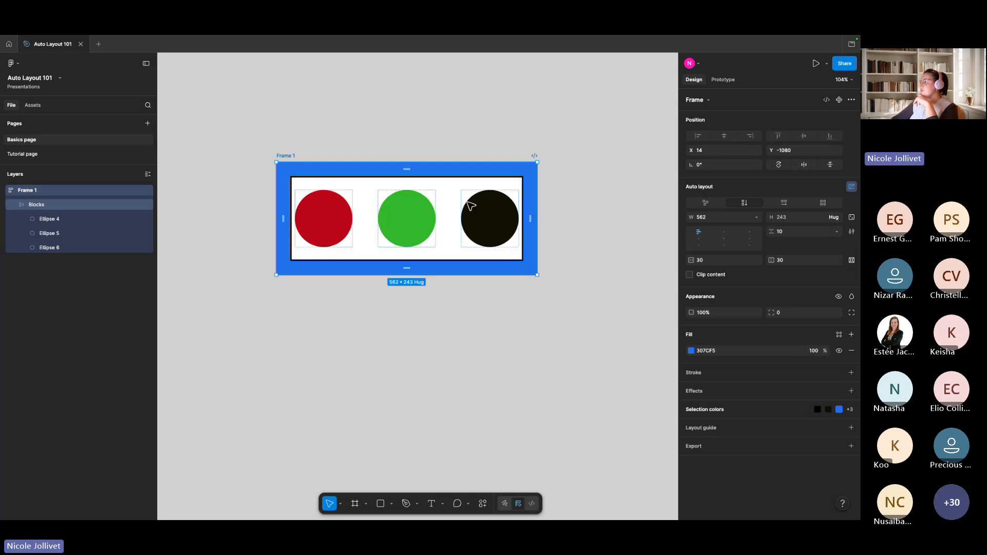
click(356, 194)
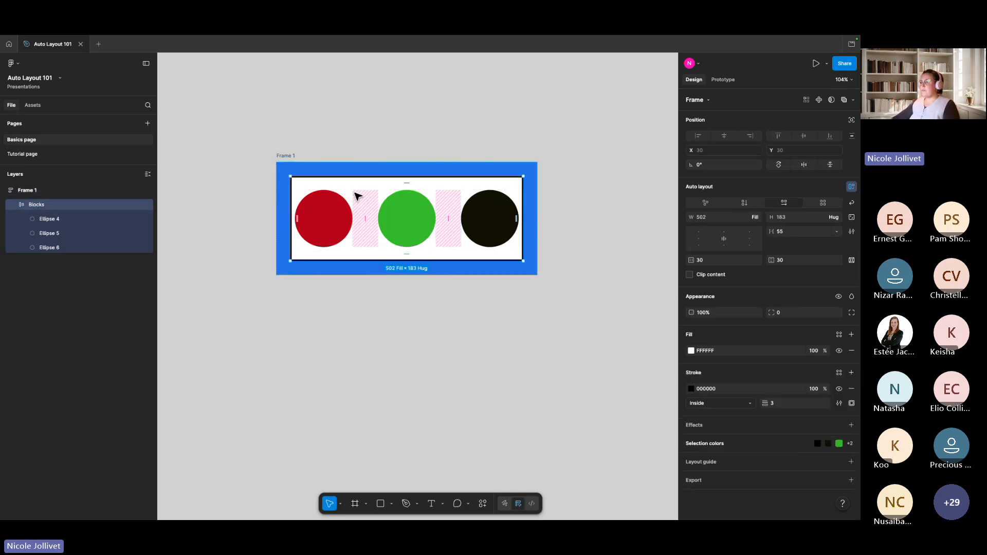
scroll(354, 195, up, 3)
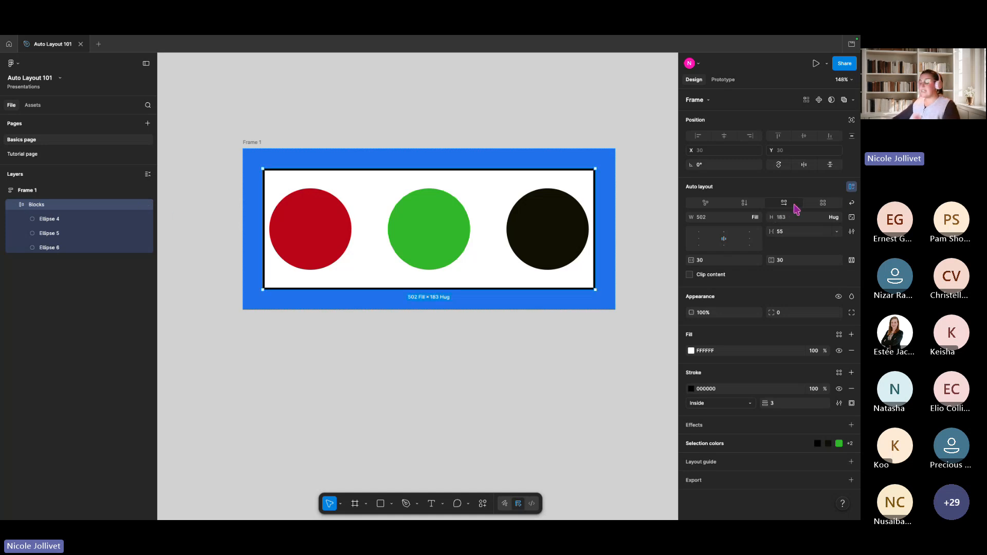
click(851, 205)
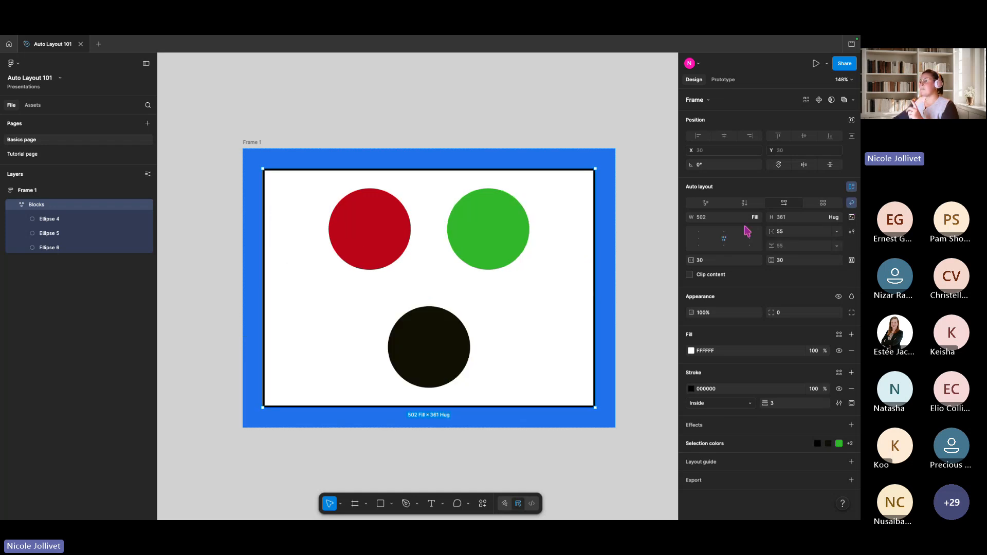
Try widening the Blocks frame to about 555 beyond Frame 1, and undo the resize
drag(648, 216, 547, 216)
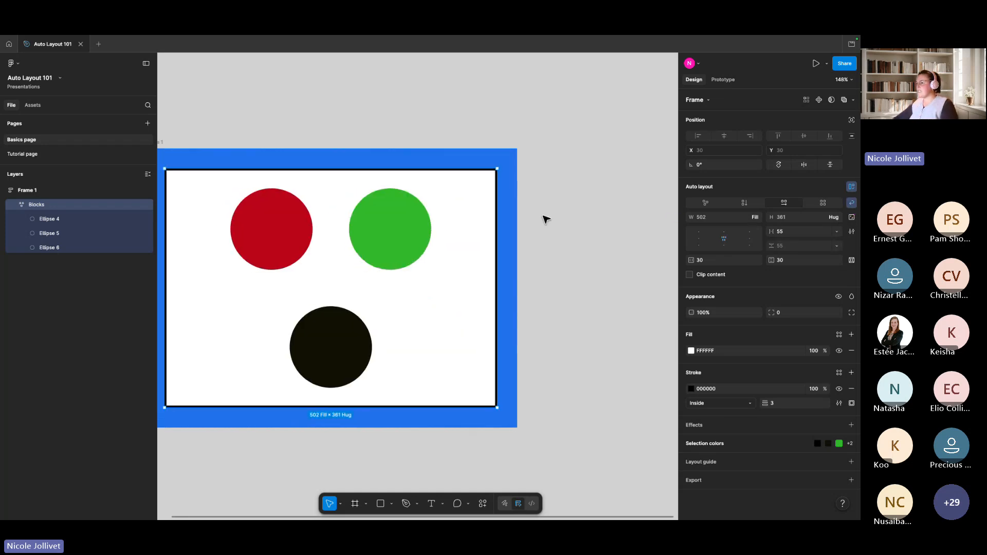
scroll(481, 228, down, 2)
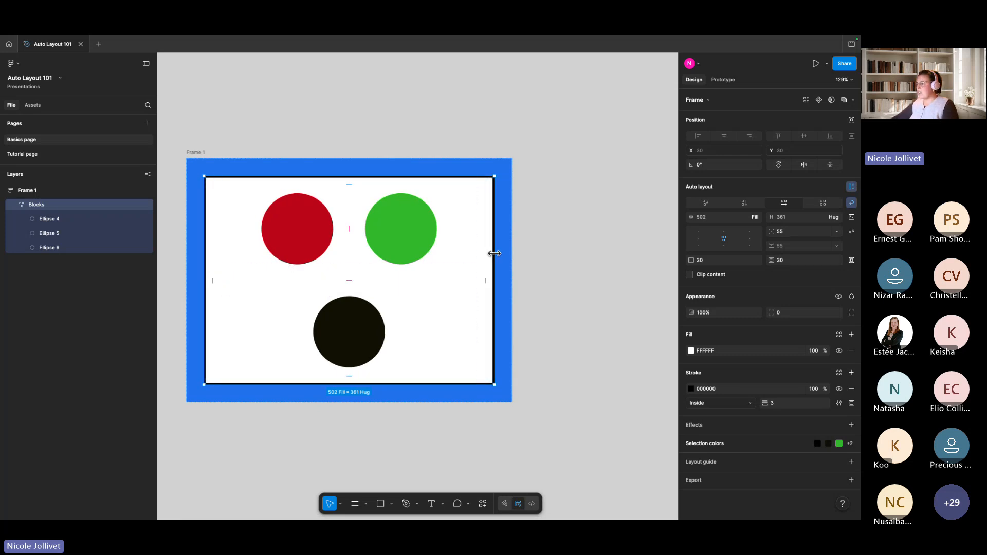
drag(495, 253, 525, 251)
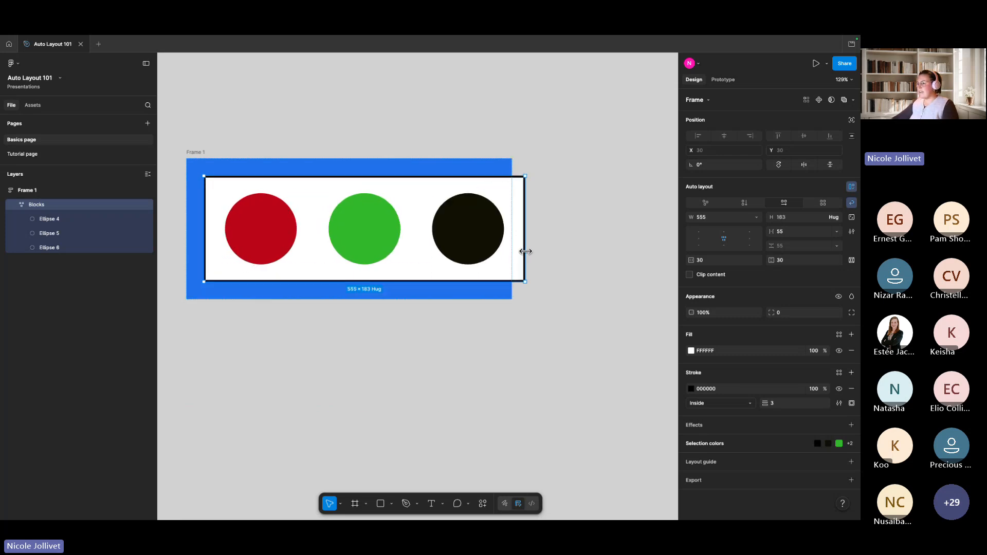
key(super+z)
Set the width of Frame 1 to Hug contents
click(195, 153)
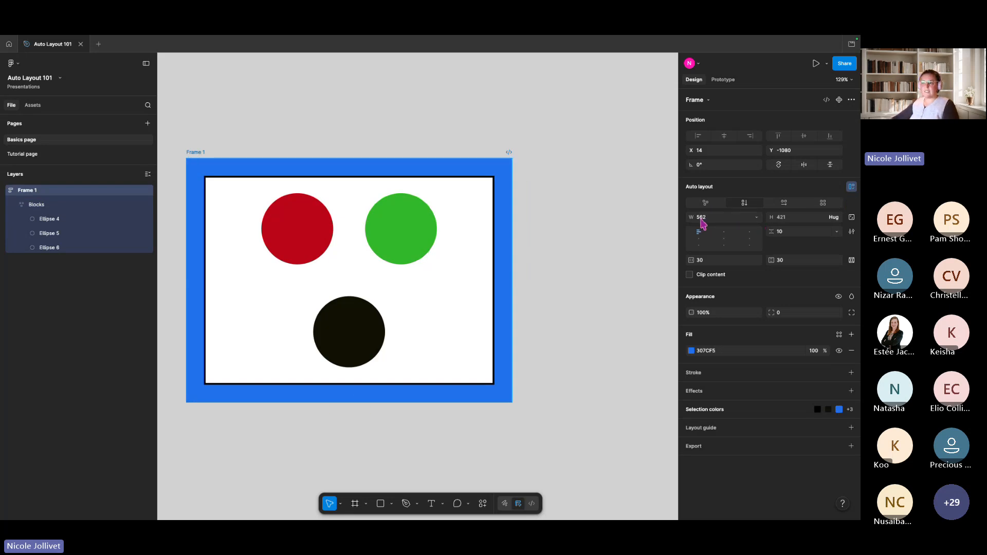
click(755, 218)
click(747, 229)
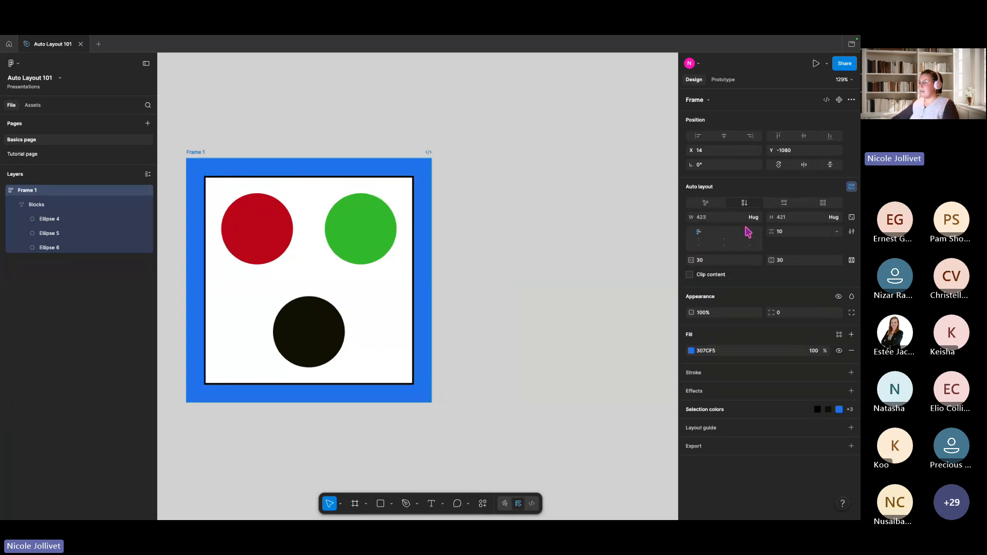
Widen the Blocks frame to about 550 so the circles fit in one row, and set its width to Hug contents
click(339, 239)
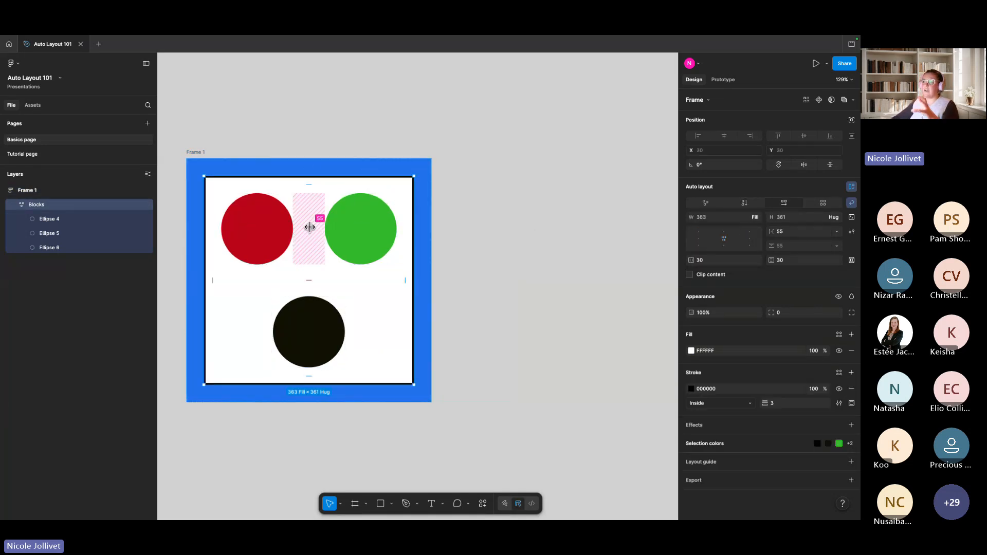
drag(413, 251, 522, 239)
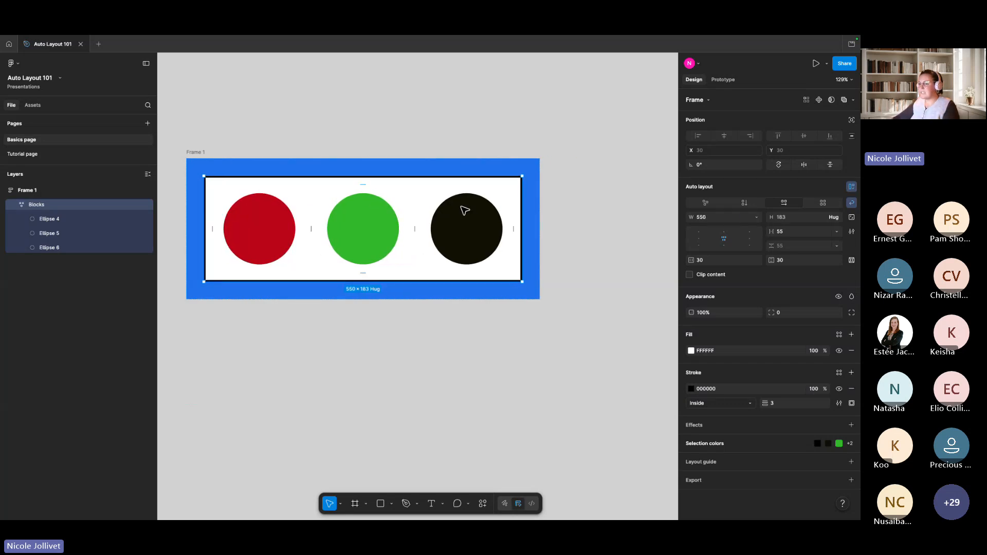
click(723, 216)
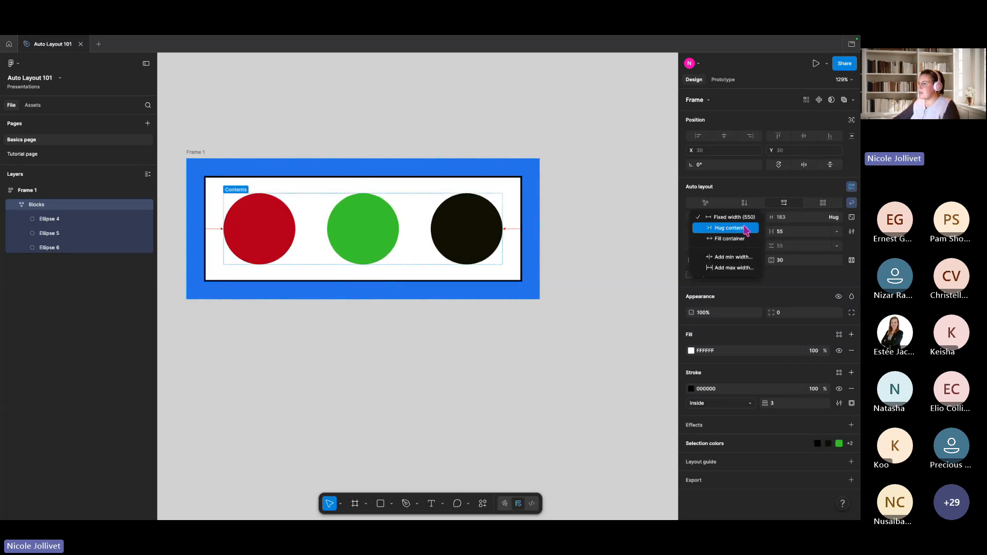
click(746, 229)
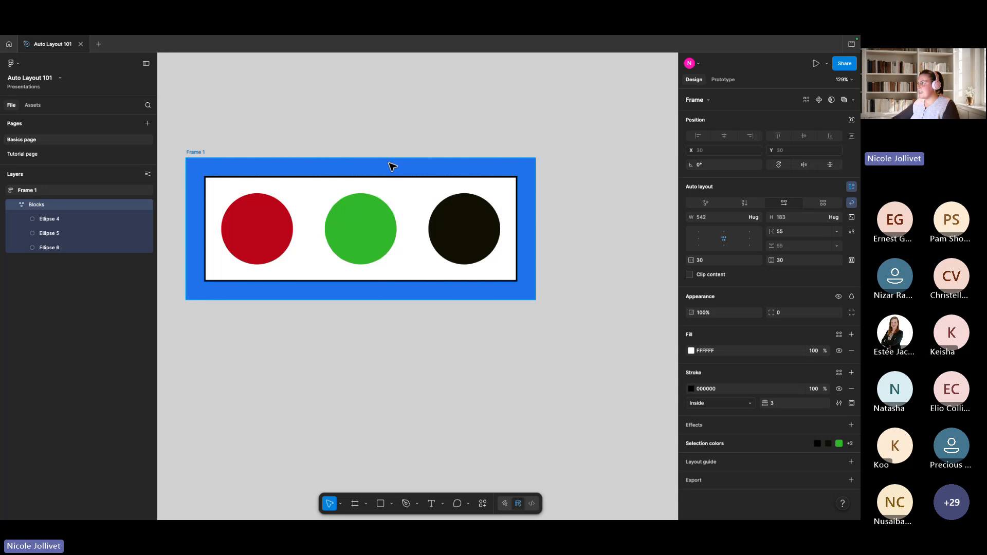
Set the Blocks frame's width to Fill container and Frame 1's width to Hug contents, and clear the selection
click(753, 217)
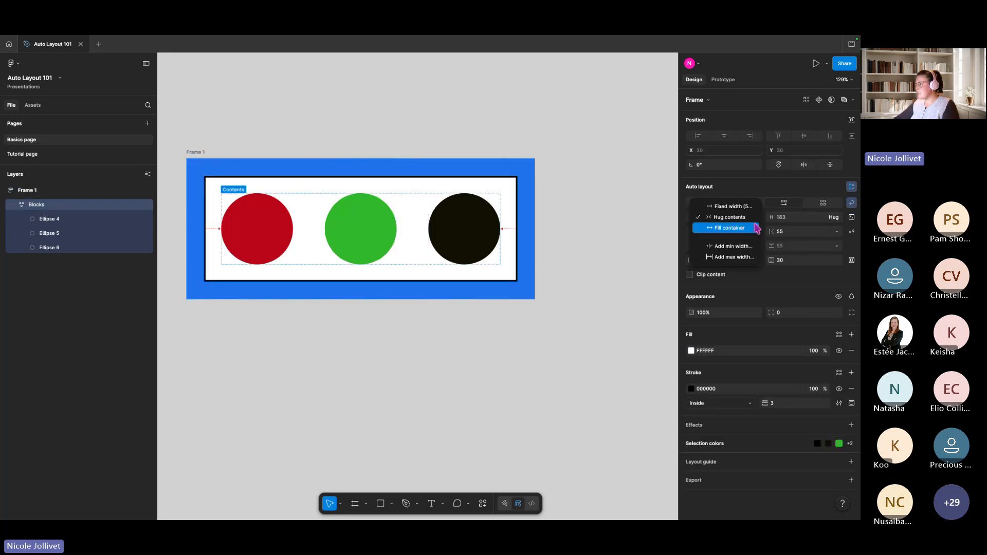
click(754, 228)
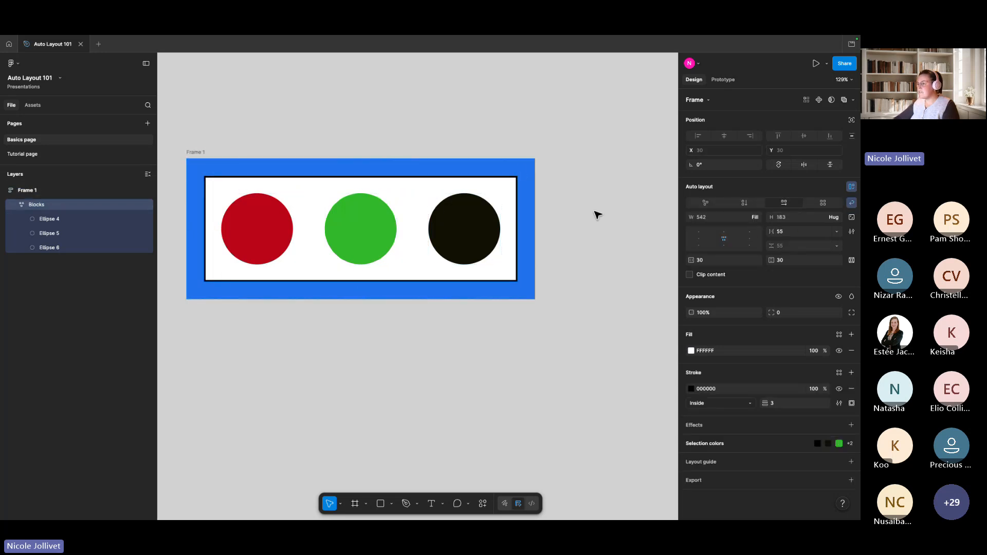
click(517, 160)
click(755, 217)
click(741, 221)
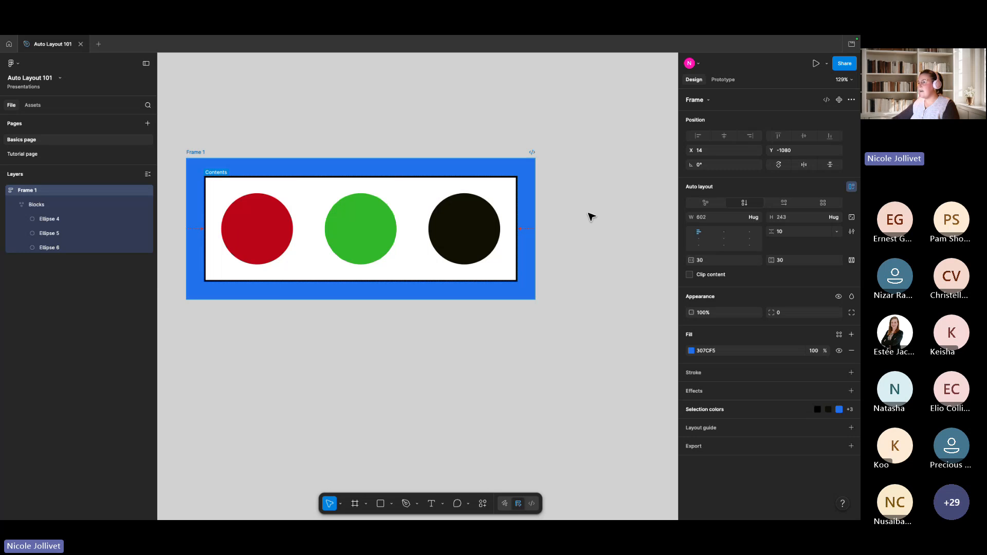
click(591, 216)
Duplicate the black circle inside the wrapping Blocks frame
click(381, 213)
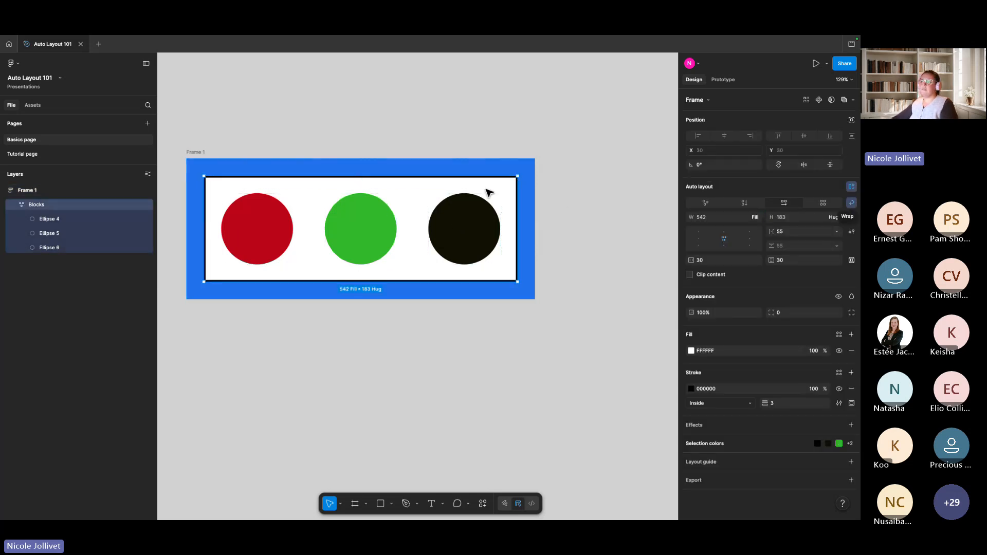
click(469, 227)
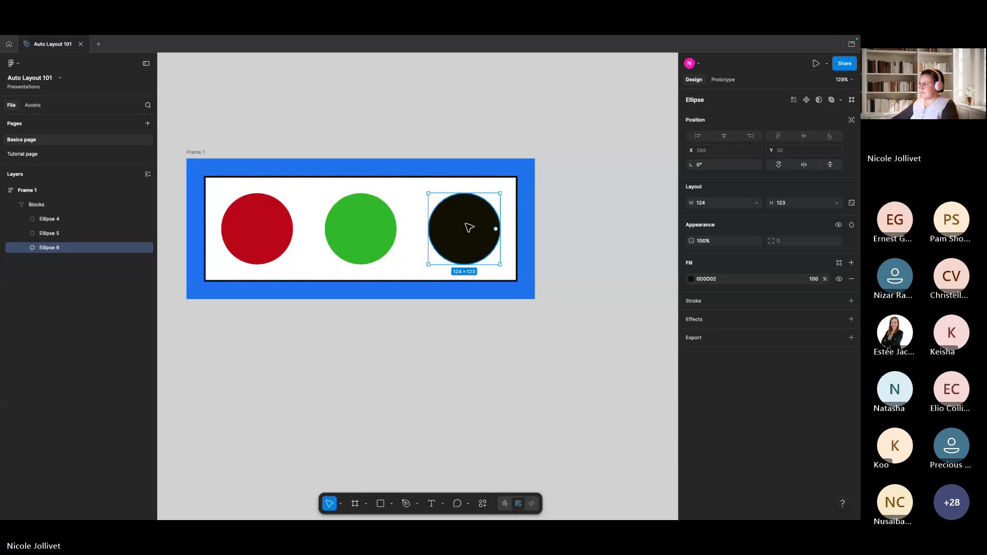
click(278, 139)
click(206, 154)
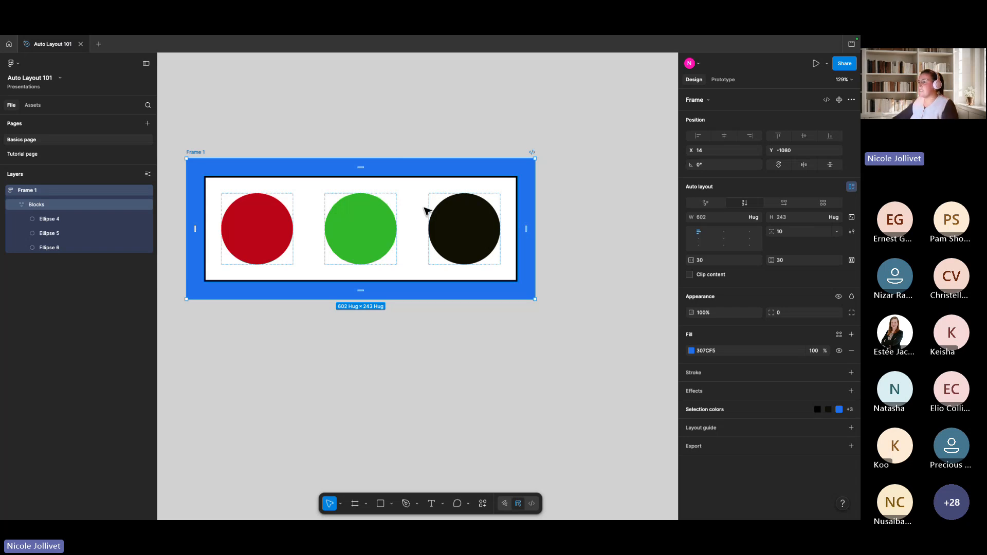
click(458, 232)
click(463, 231)
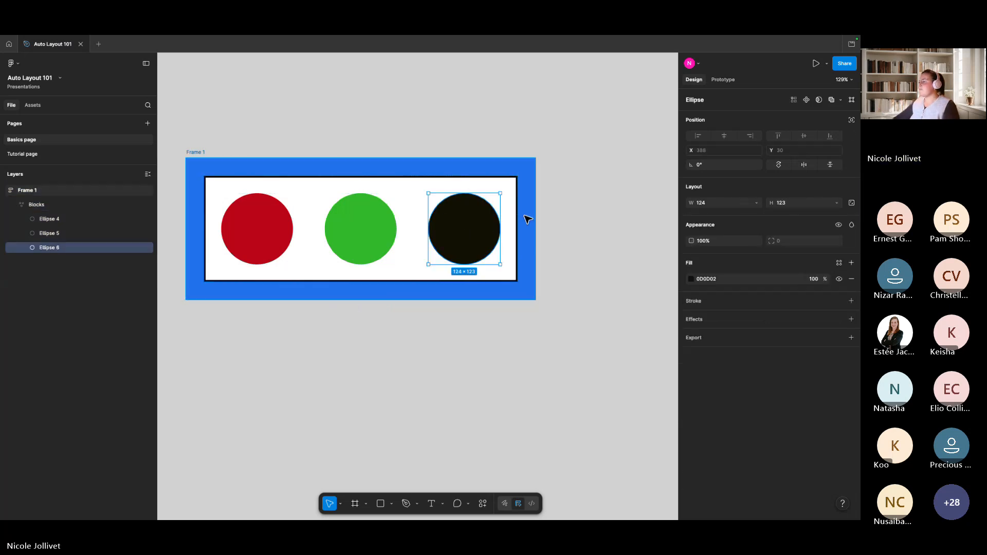
key(ctrl+d)
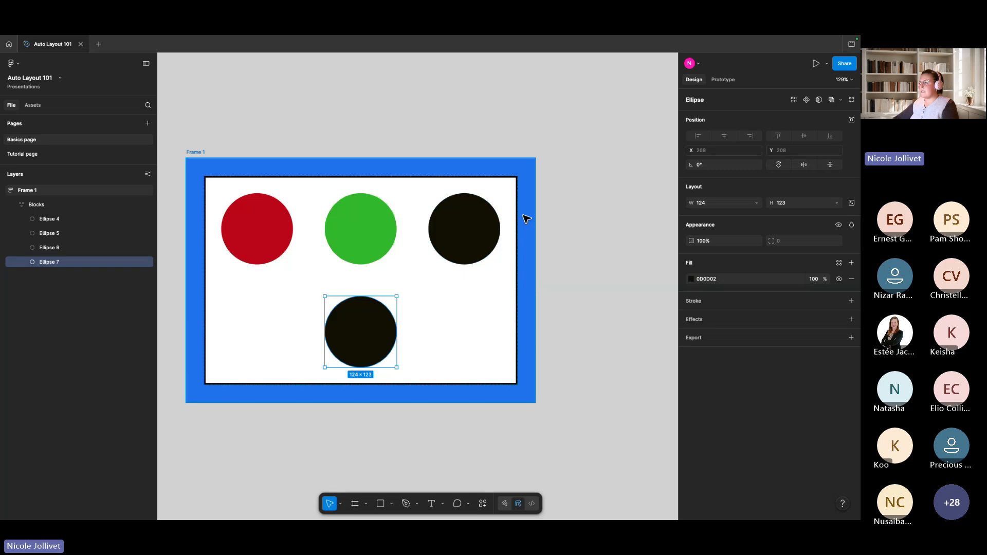
Set the Blocks frame's vertical gap between rows to 27 and align its circles top left
click(473, 320)
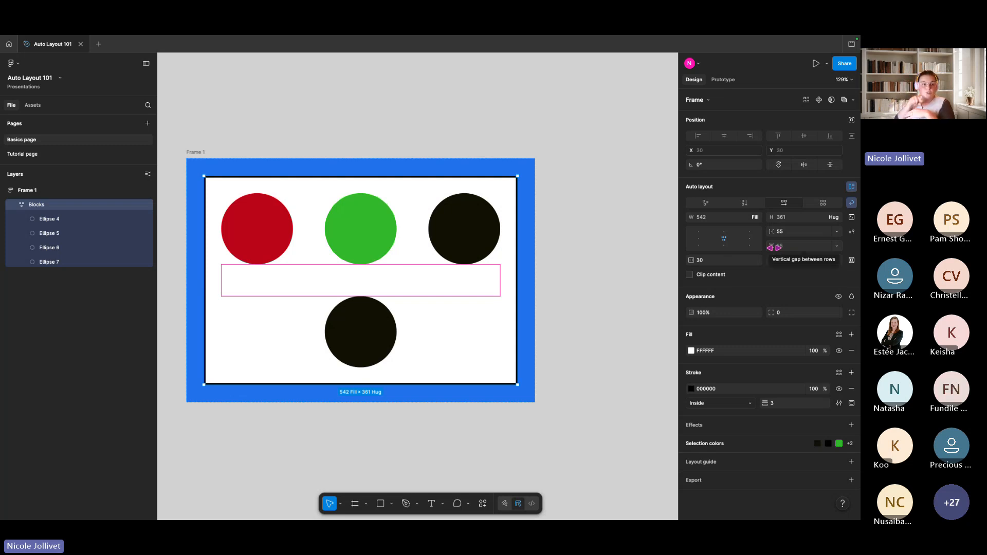
drag(773, 247, 750, 248)
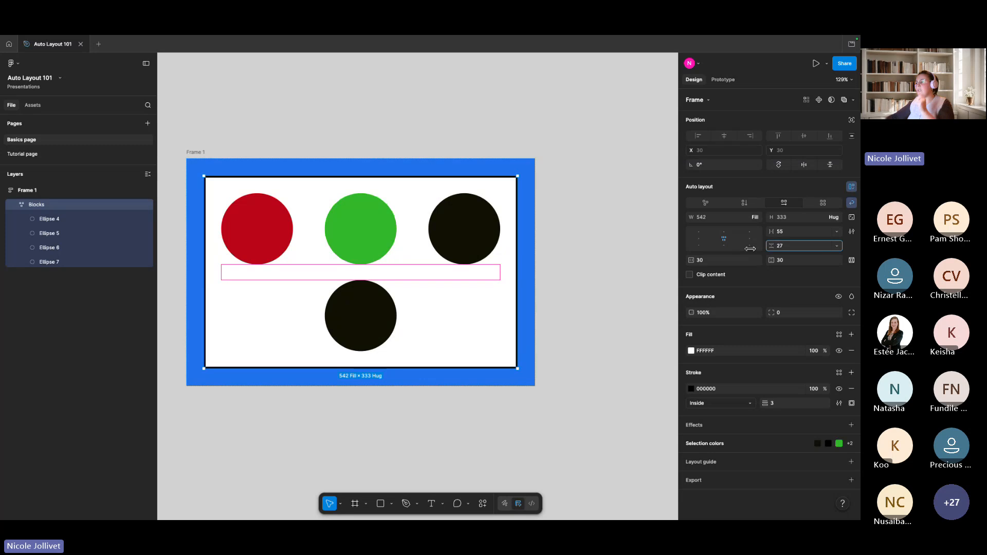
click(699, 238)
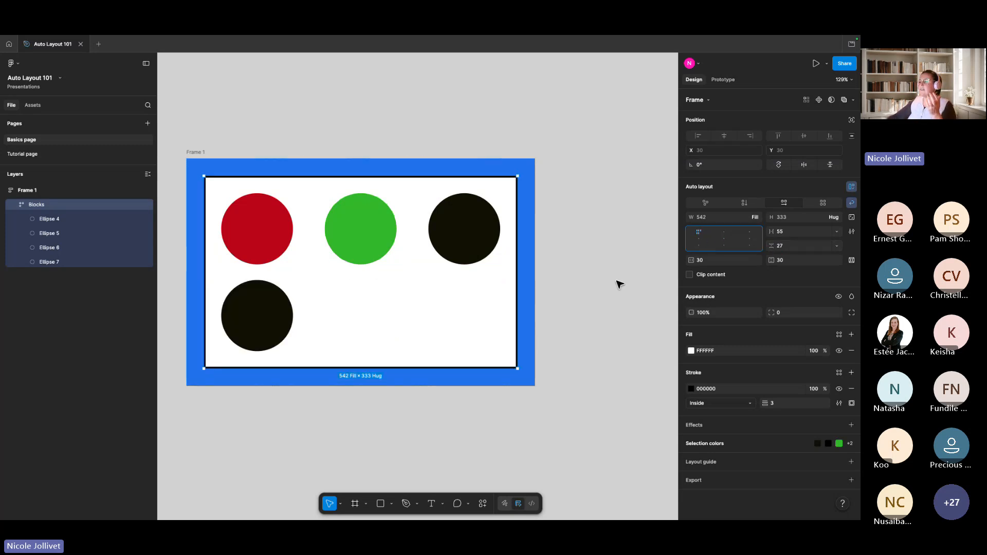
Increase the Blocks frame's height to about 478, try the bottom alignments, and align the circles top left
drag(401, 368, 421, 440)
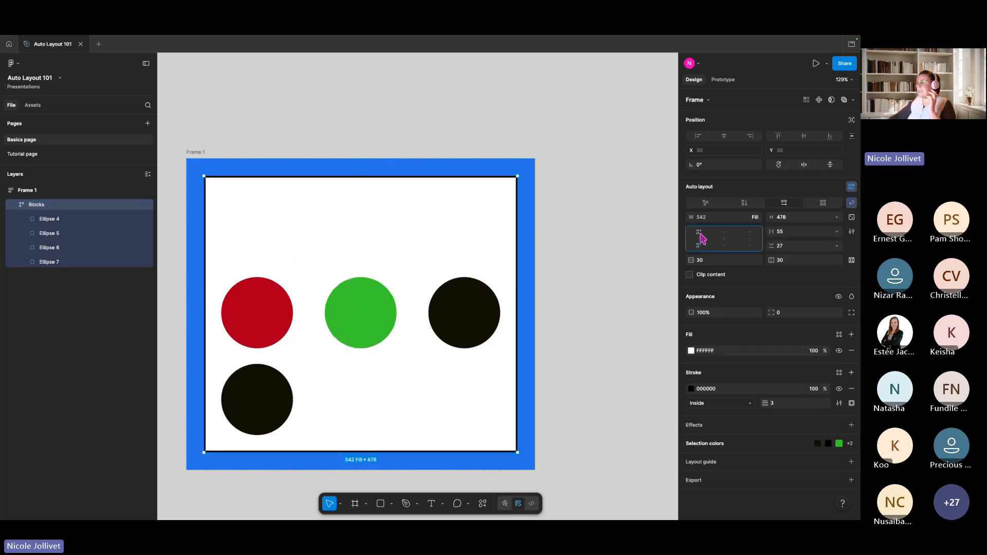
click(750, 246)
click(699, 246)
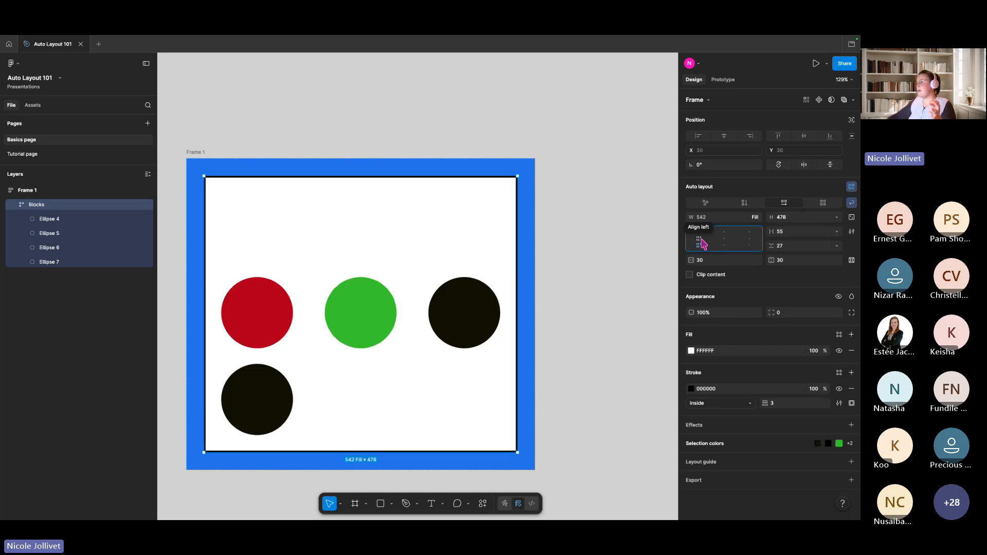
click(698, 232)
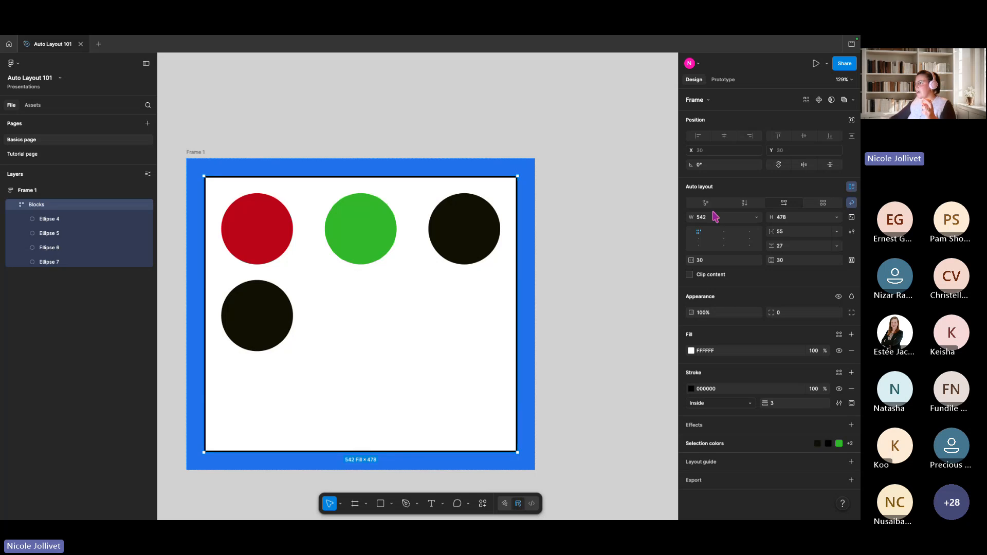
Delete the extra black circle in the second row and set the Blocks frame's height to Hug contents
click(235, 313)
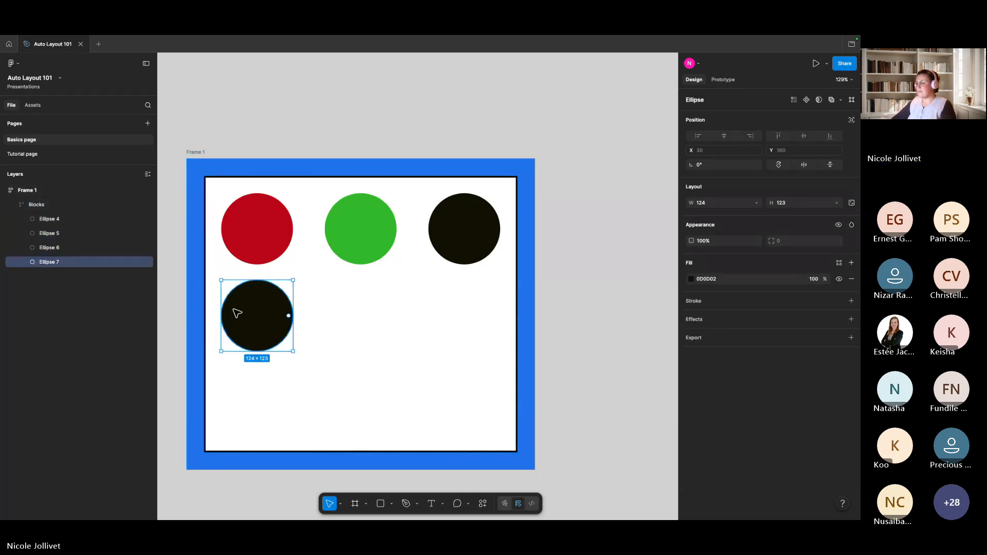
key(Delete)
click(275, 319)
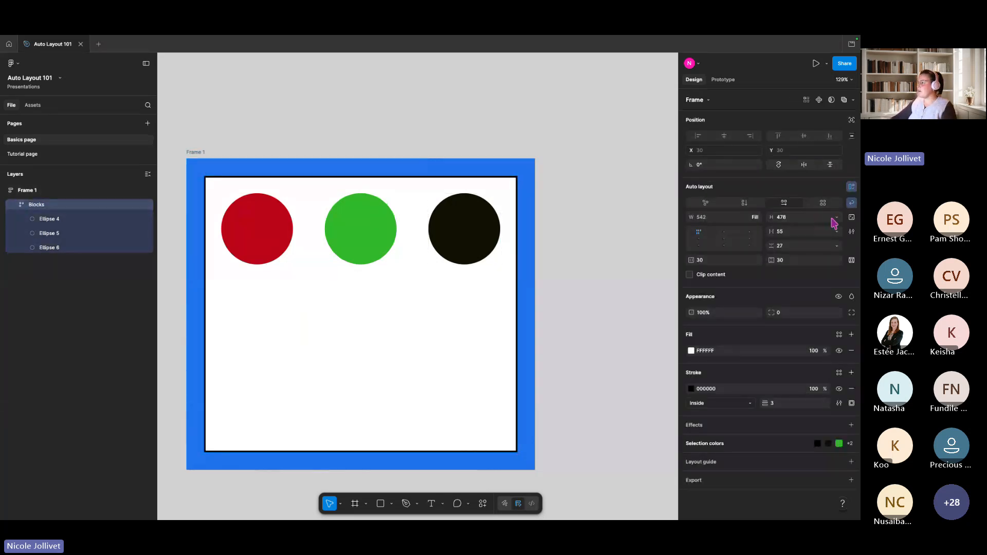
click(834, 219)
click(808, 227)
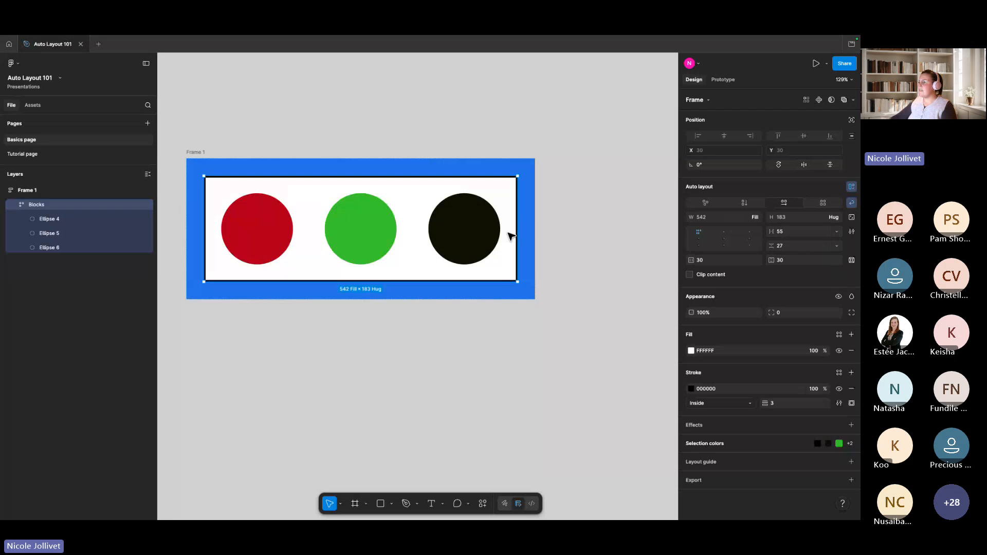
Turn off wrapping for the Blocks frame so its circles use plain horizontal flow
click(583, 164)
click(436, 186)
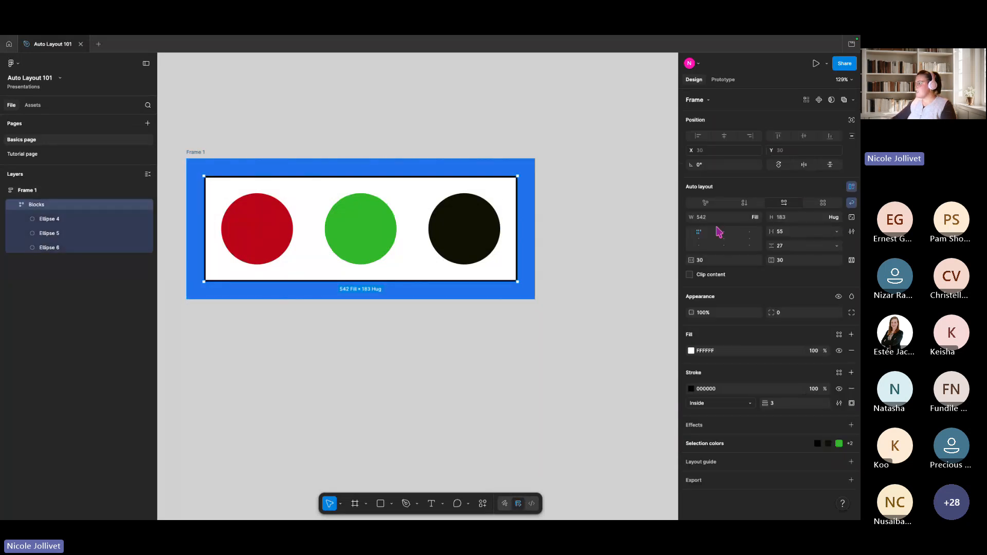
click(851, 232)
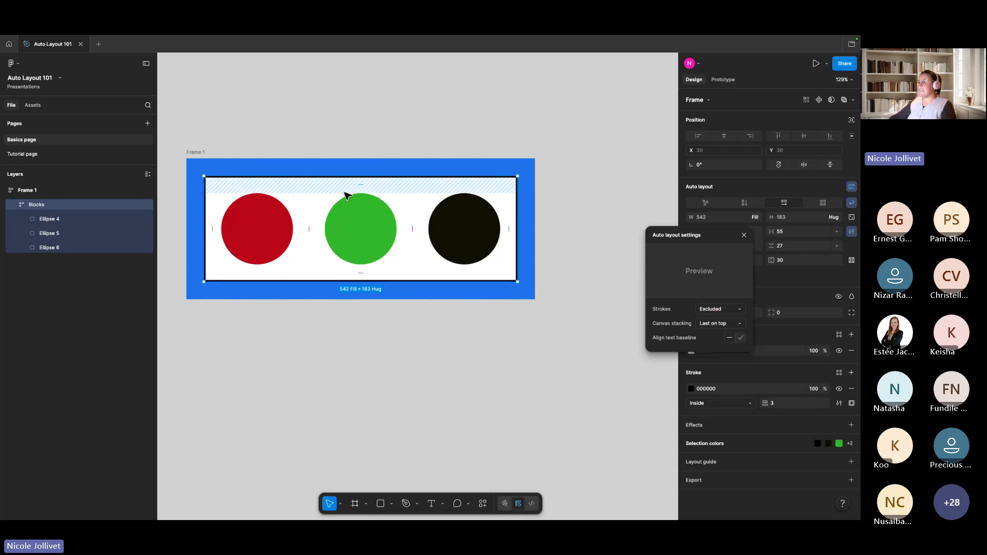
scroll(346, 195, up, 10)
scroll(452, 176, down, 10)
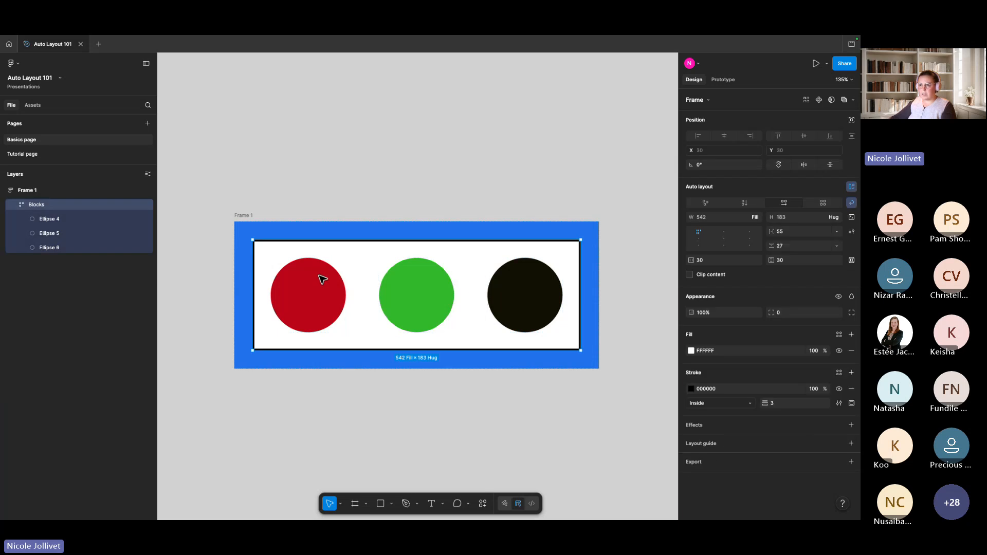
click(851, 202)
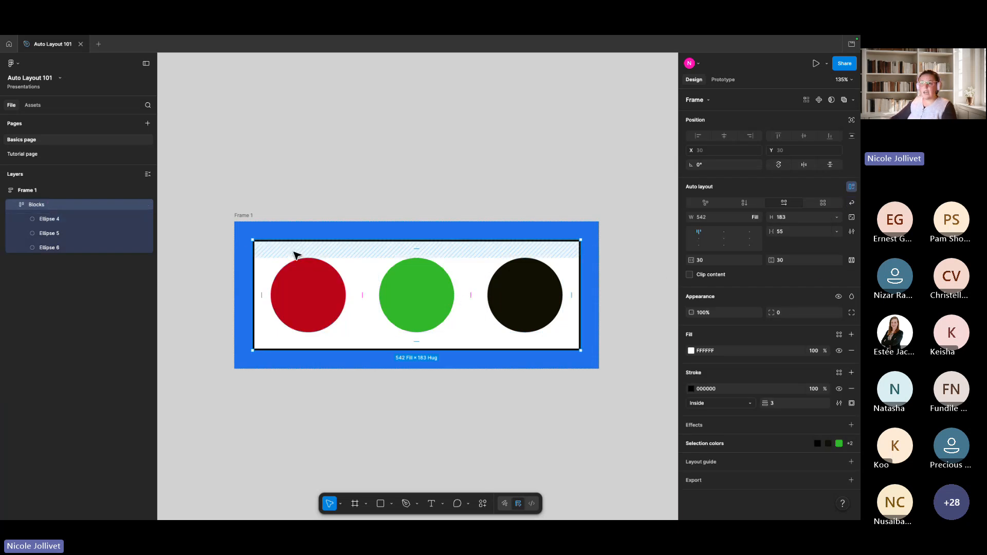
Set Strokes to Included in the Blocks frame's auto layout settings and inspect its top padding beside the stroke
scroll(293, 252, up, 4)
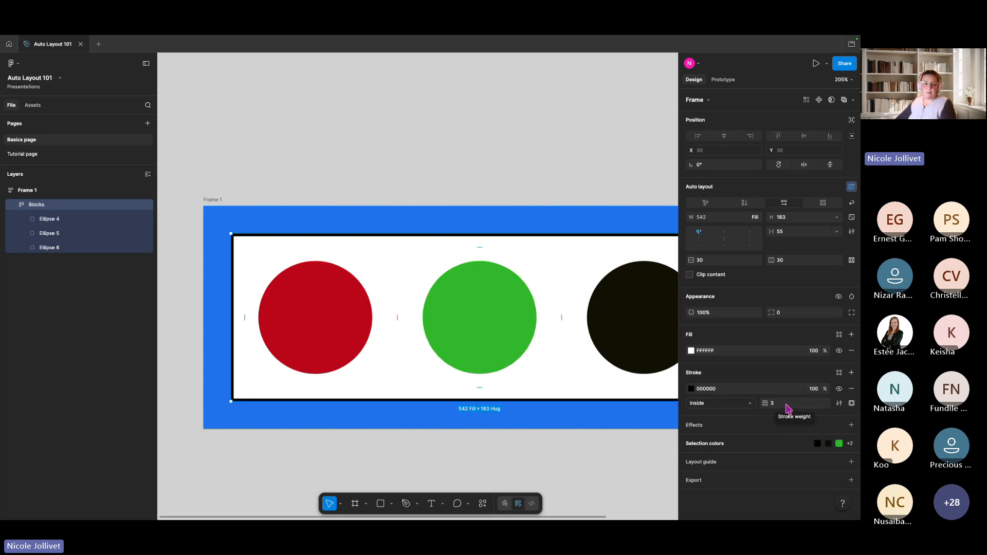
scroll(336, 244, right, 3)
scroll(337, 245, up, 8)
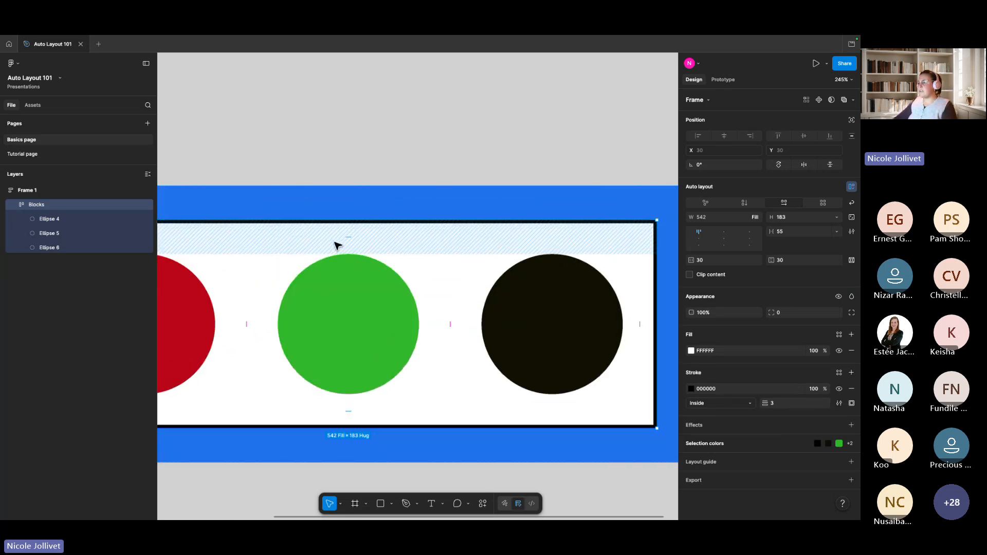
scroll(337, 246, up, 3)
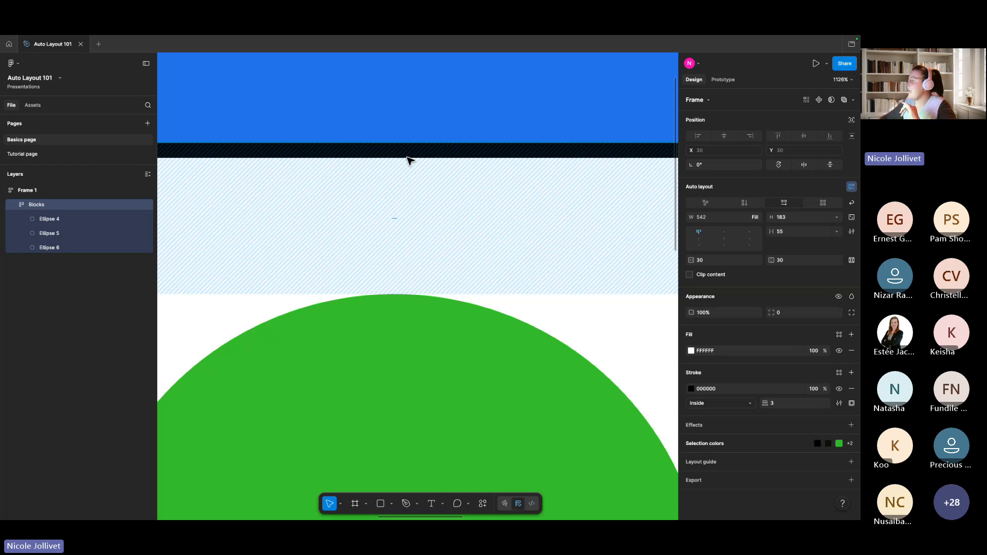
click(851, 218)
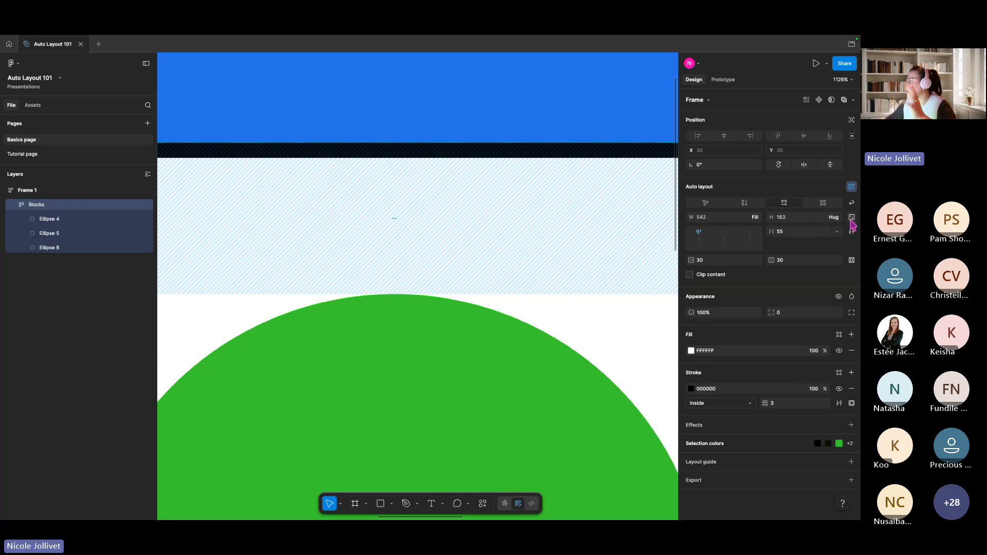
click(851, 232)
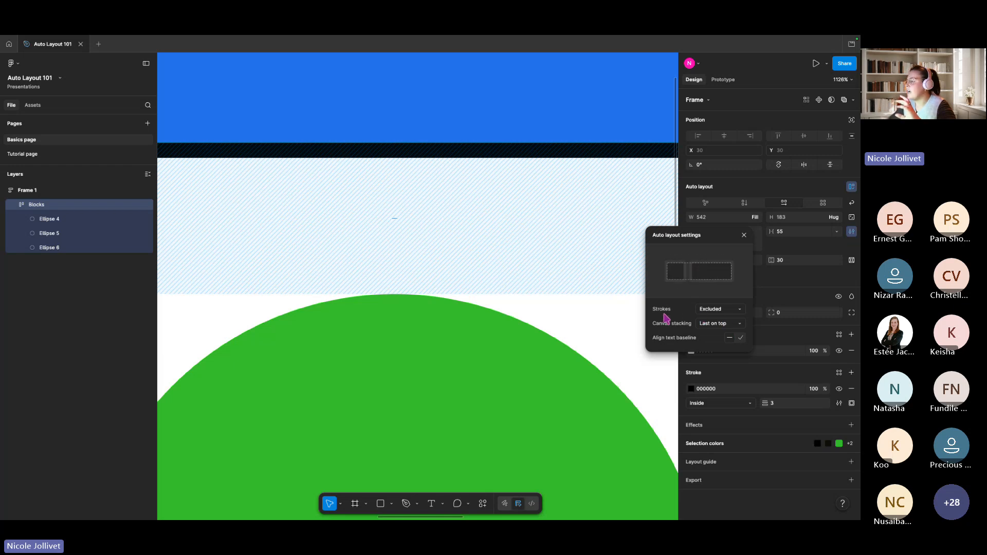
click(738, 313)
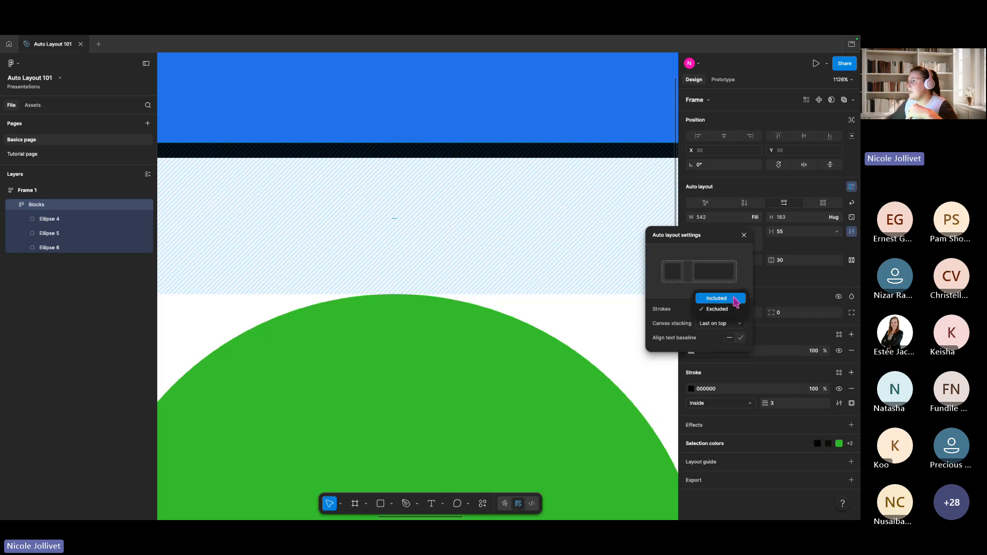
click(735, 299)
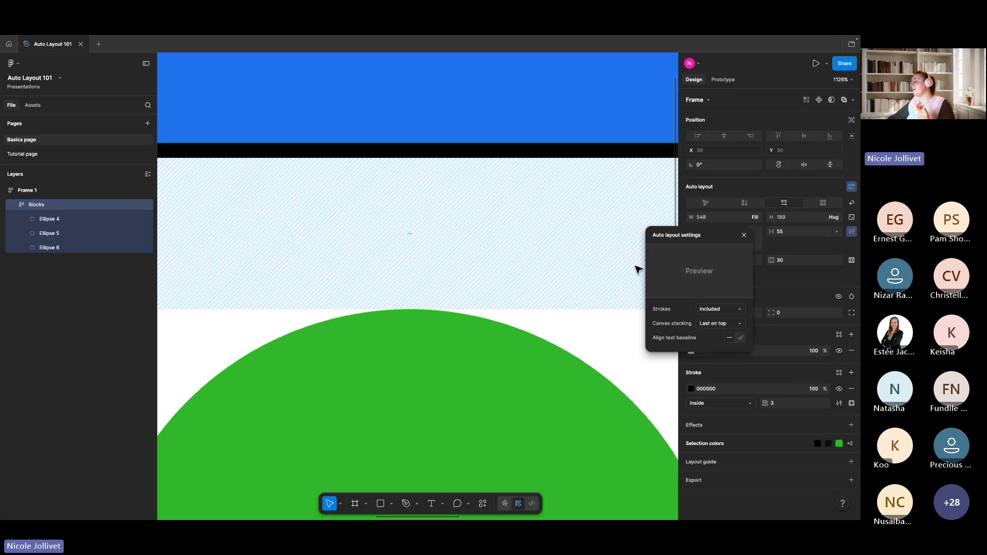
Set Strokes back to Excluded in the Blocks frame's auto layout settings
click(733, 311)
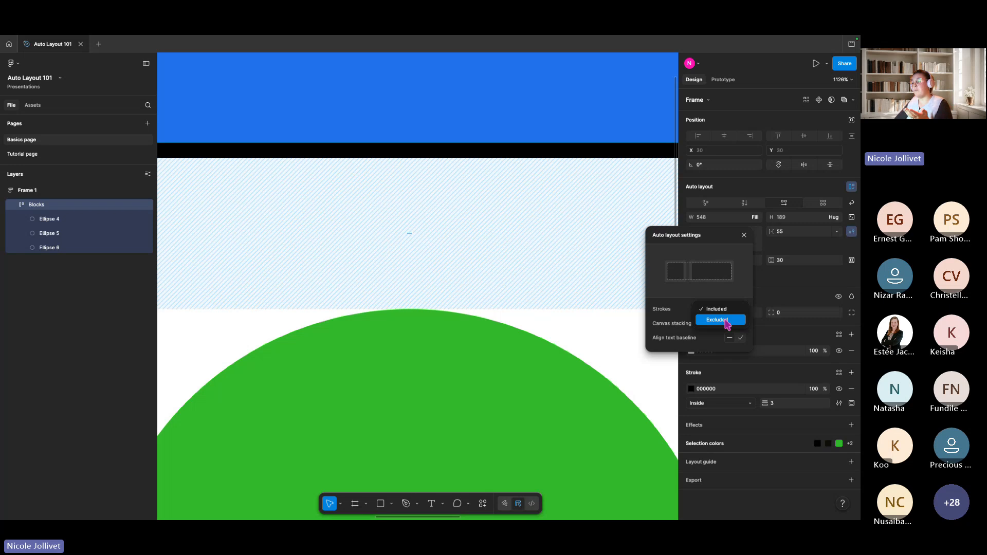
click(720, 320)
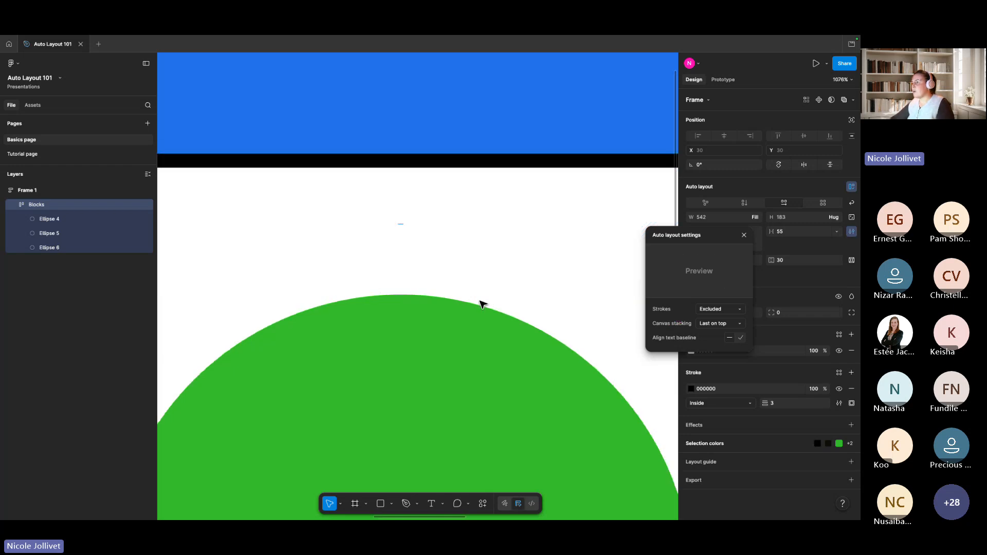
scroll(480, 303, down, 5)
scroll(550, 348, down, 8)
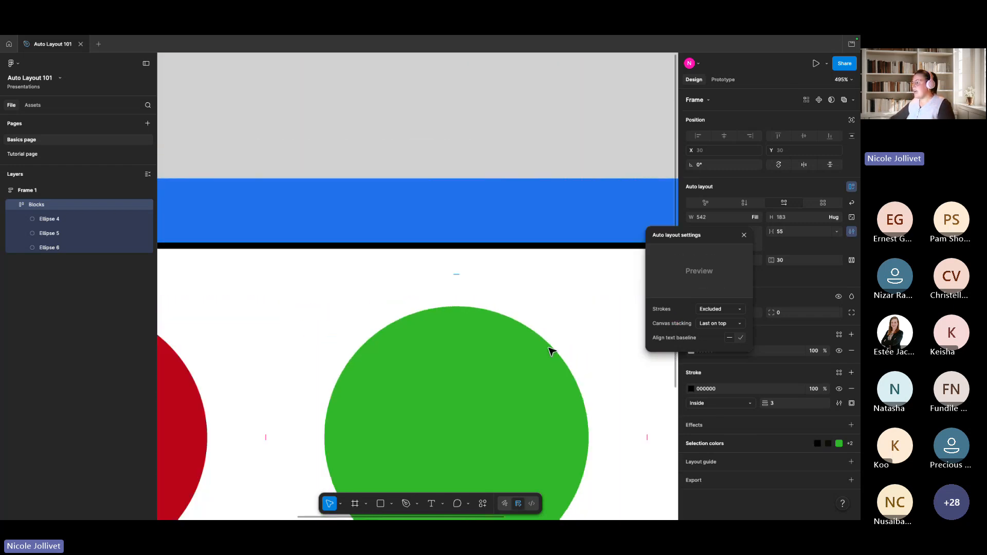
scroll(524, 292, right, 3)
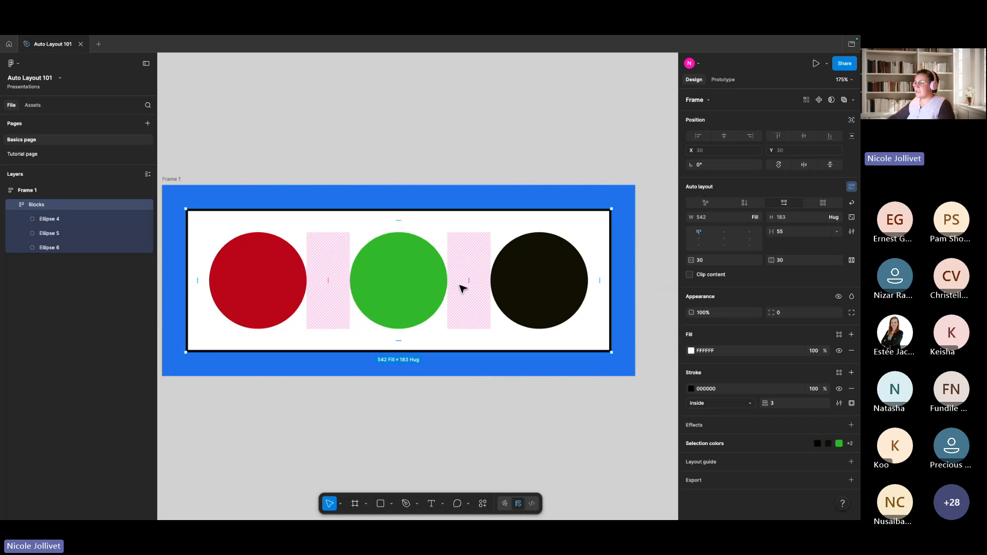
Overlap the circles with a horizontal gap of -39 and set the Blocks frame's canvas stacking to First on top
drag(469, 279, 357, 287)
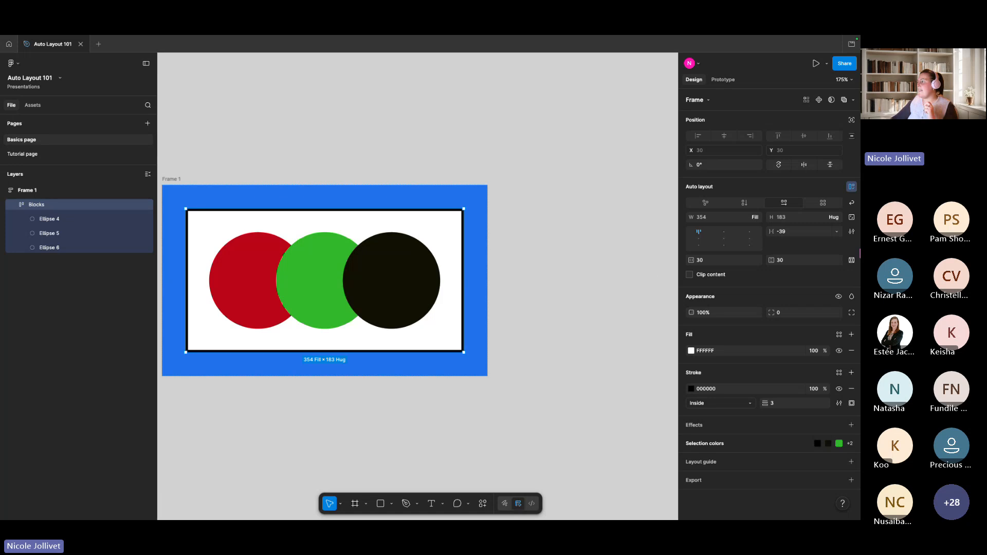
click(851, 231)
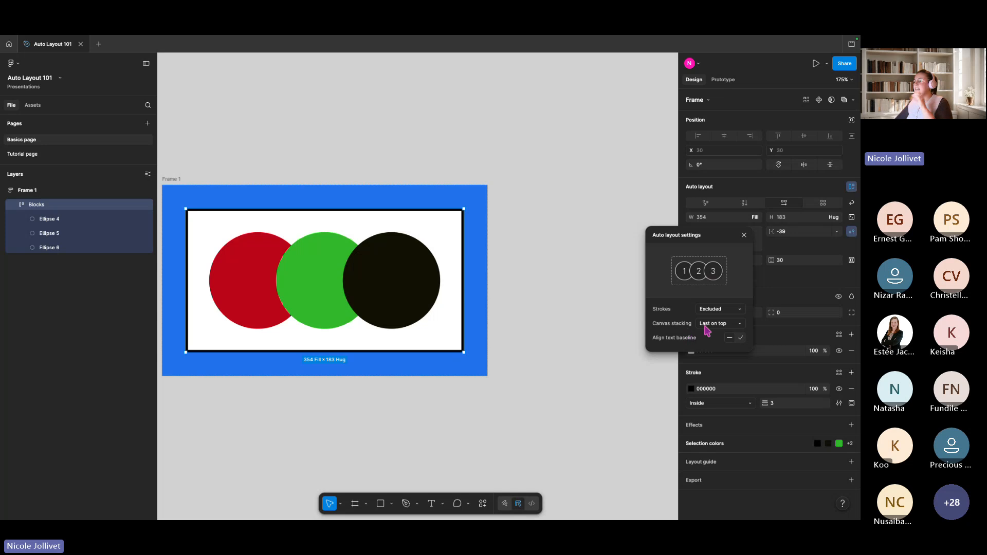
click(731, 326)
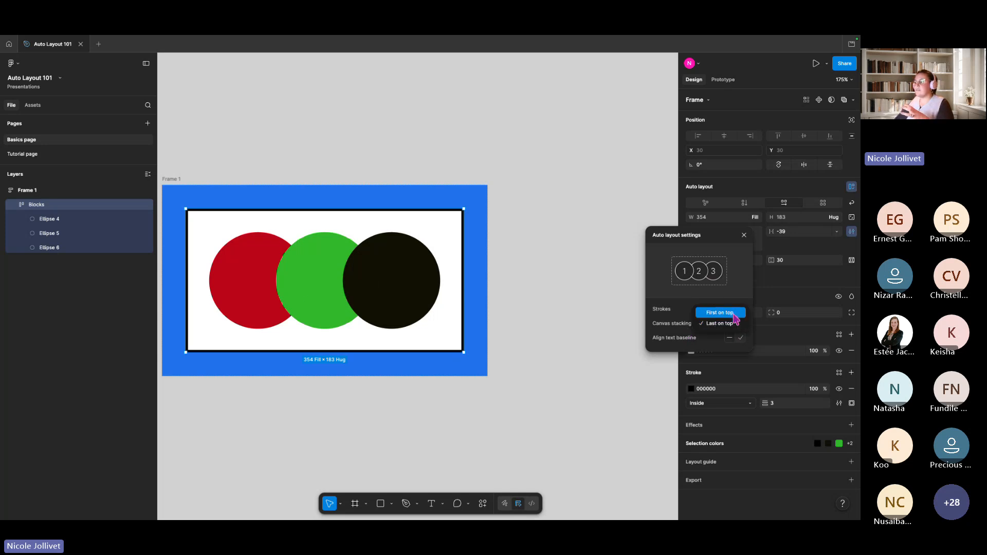
click(733, 314)
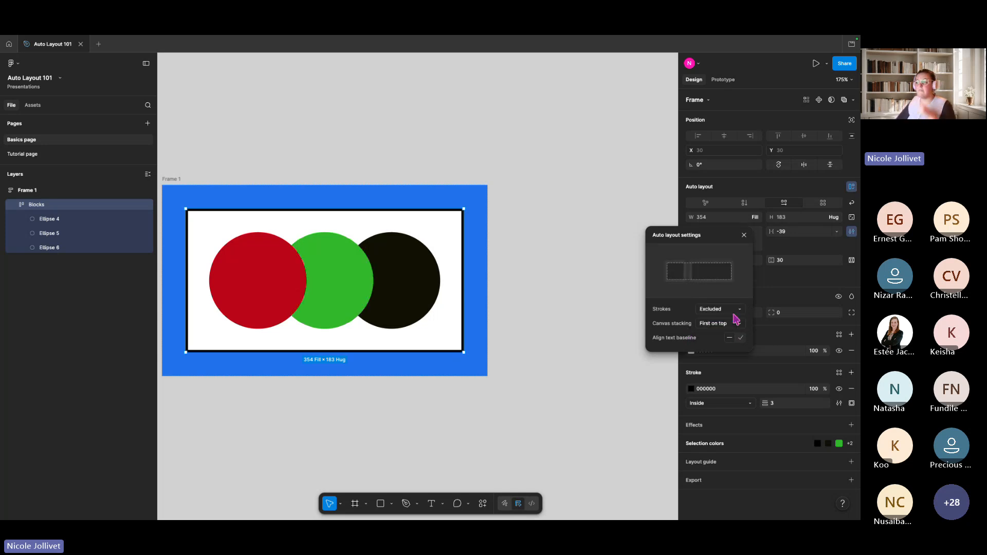
Add a text layer reading "test" on the canvas below Frame 1
click(406, 434)
key(t)
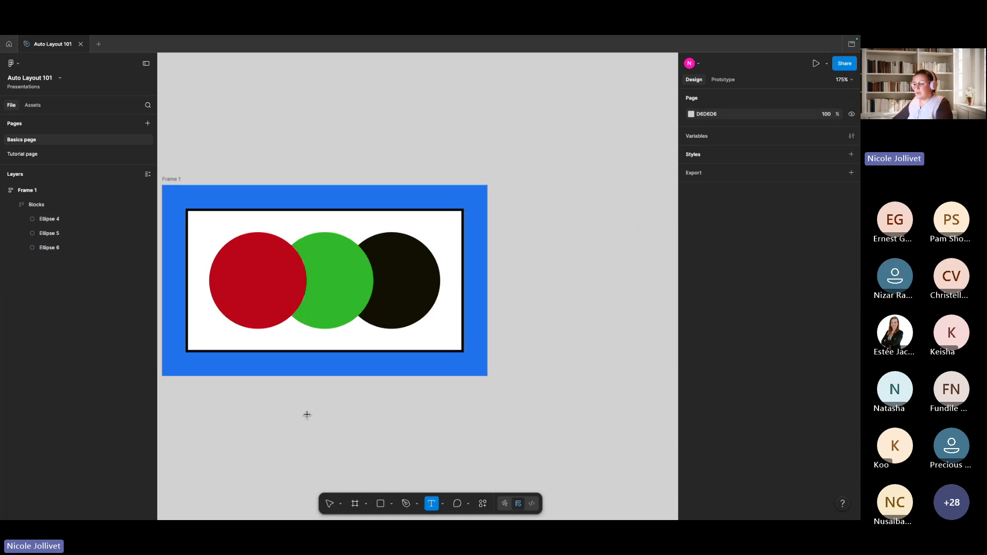
click(301, 419)
text(test)
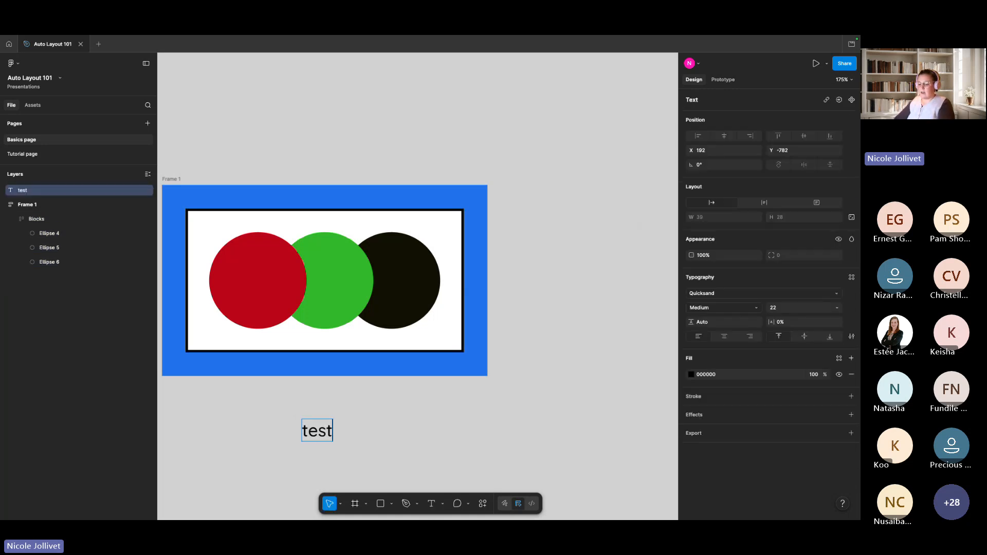
key(Escape)
click(353, 455)
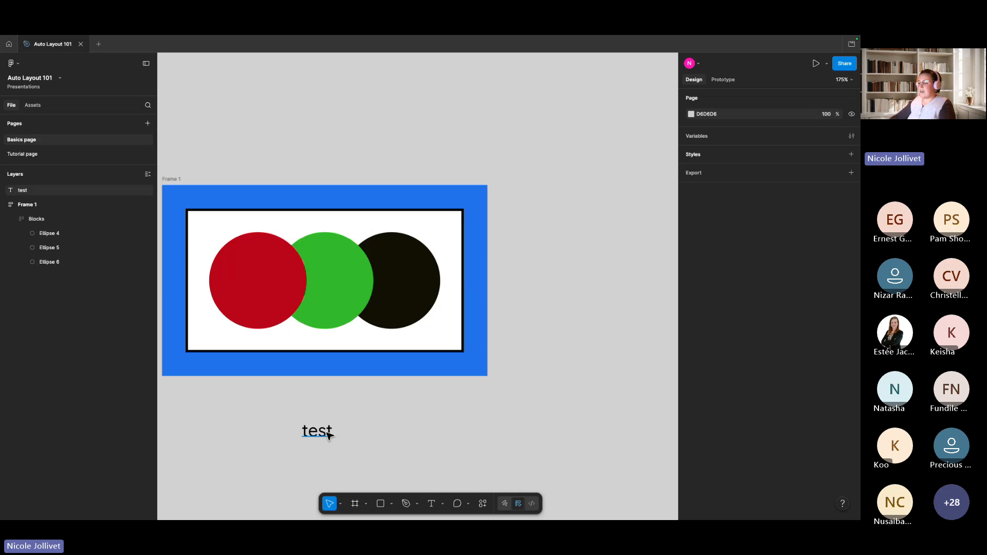
Move the "test" text into the Blocks frame between the red and green circles
mouse_move(326, 431)
mouse_down()
mouse_move(317, 407)
mouse_move(318, 415)
mouse_up()
key(Return)
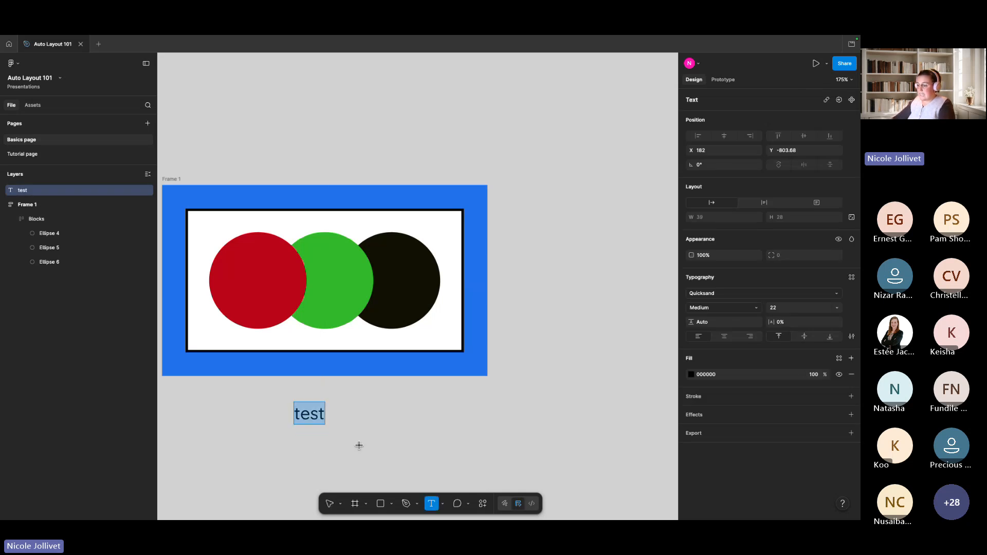
key(Escape)
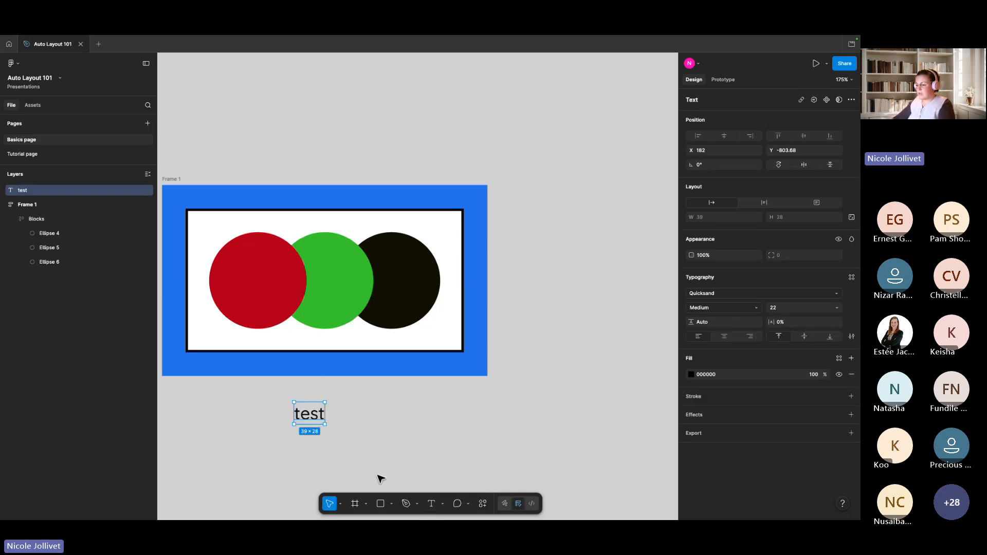
mouse_move(315, 417)
mouse_down()
mouse_move(331, 431)
mouse_move(293, 411)
mouse_move(301, 313)
mouse_move(319, 483)
mouse_move(303, 306)
mouse_move(289, 276)
mouse_move(300, 200)
mouse_move(206, 211)
mouse_move(224, 210)
mouse_move(210, 207)
mouse_move(220, 233)
mouse_move(229, 214)
mouse_move(262, 266)
mouse_move(284, 198)
mouse_move(293, 242)
mouse_move(306, 207)
mouse_move(319, 325)
mouse_move(318, 312)
mouse_up()
Enable Align text baseline in the Blocks frame's auto layout settings
click(455, 234)
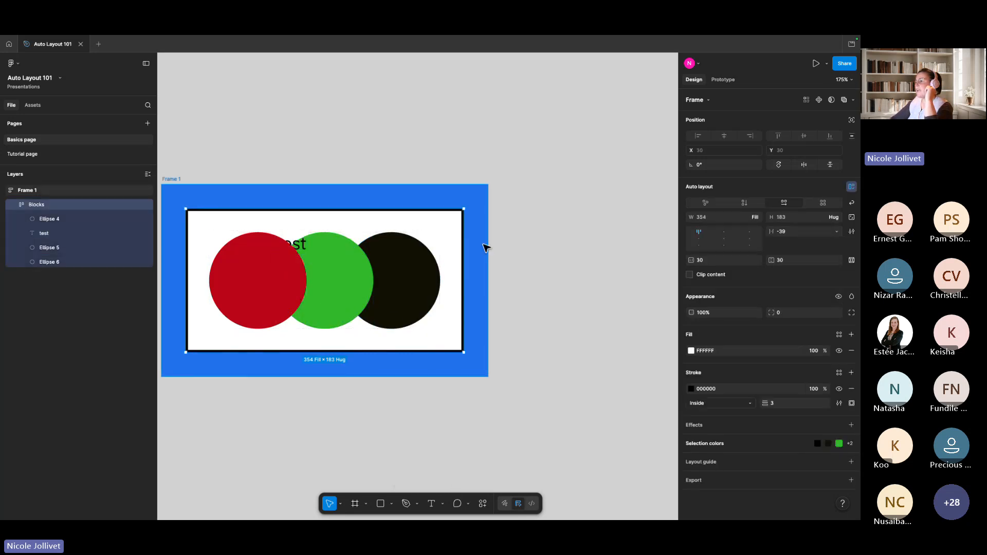
click(851, 232)
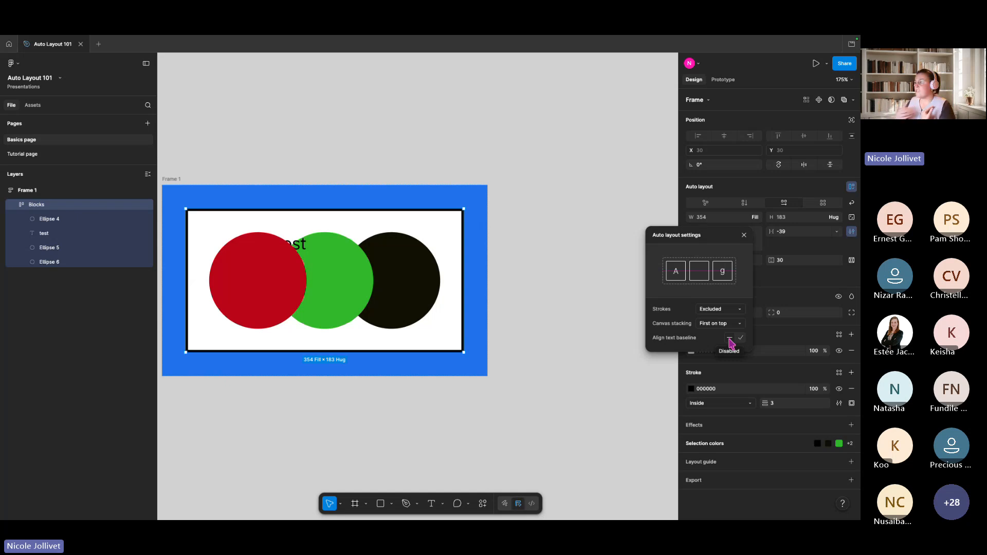
click(787, 257)
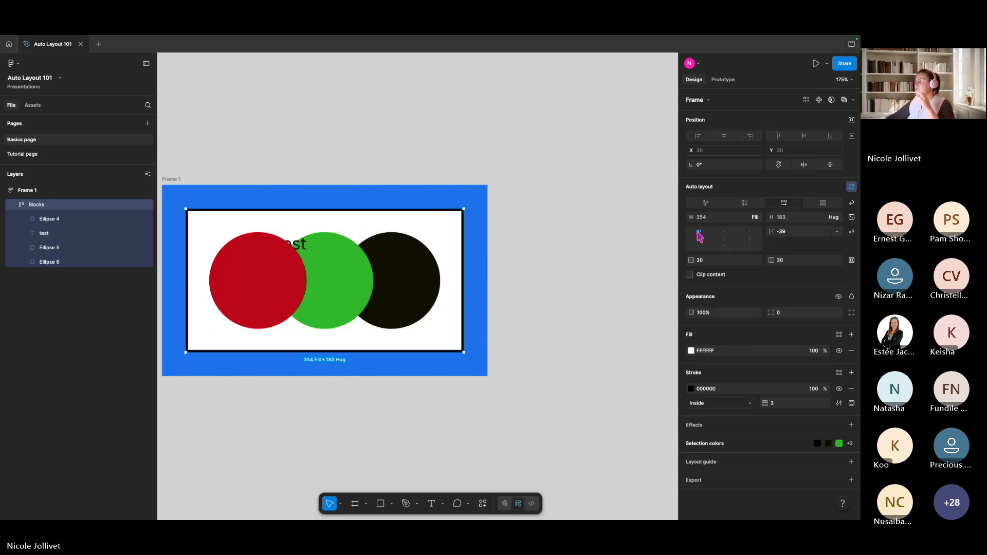
click(851, 231)
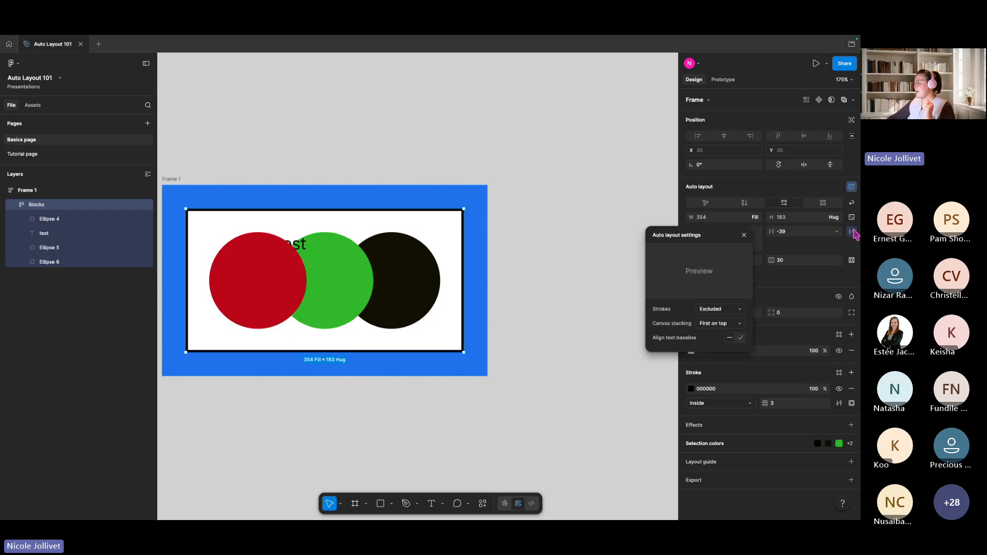
click(740, 339)
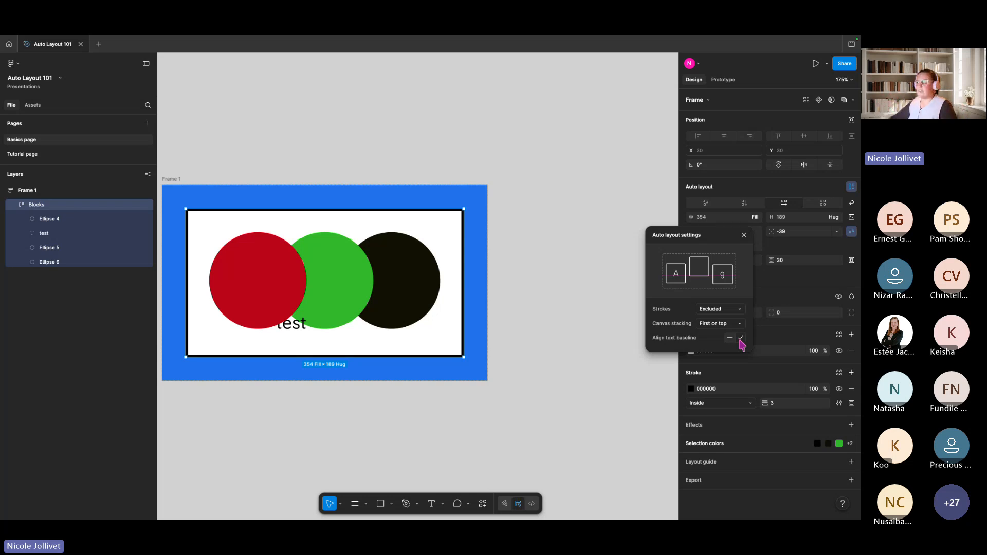
click(560, 221)
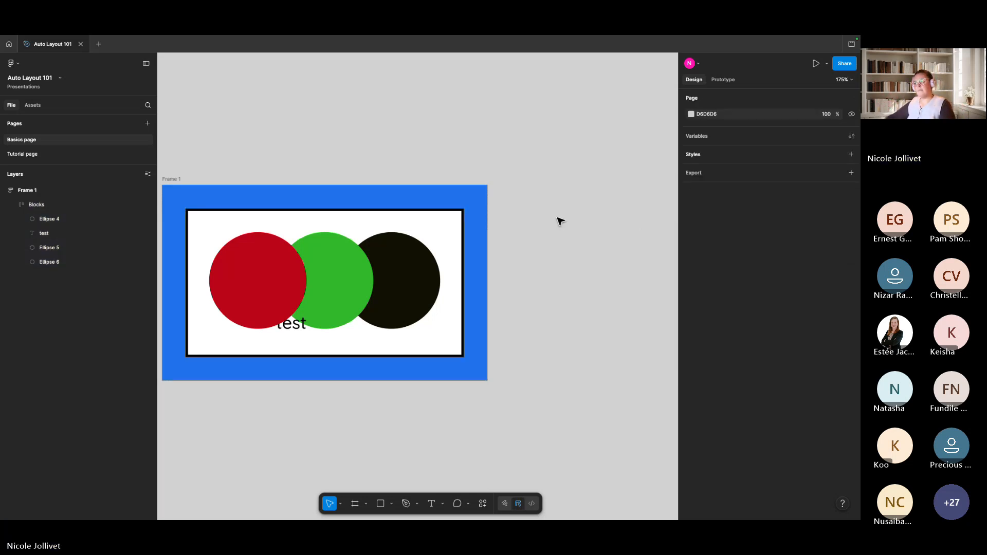
Delete the "test" text layer from the Blocks frame
click(305, 324)
mouse_move(266, 40)
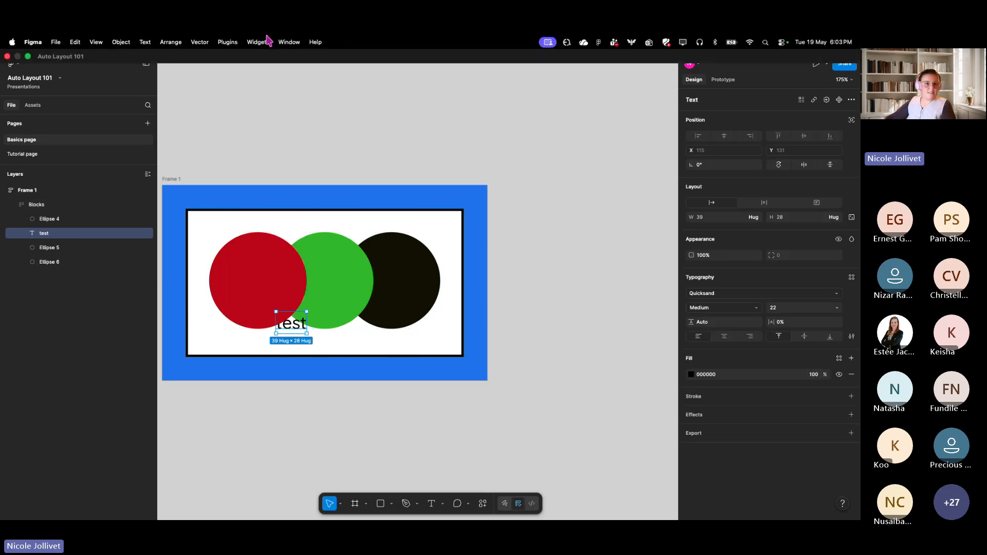
key(Delete)
Separate the overlapping circles by widening the Blocks frame's horizontal gap to 22
click(380, 264)
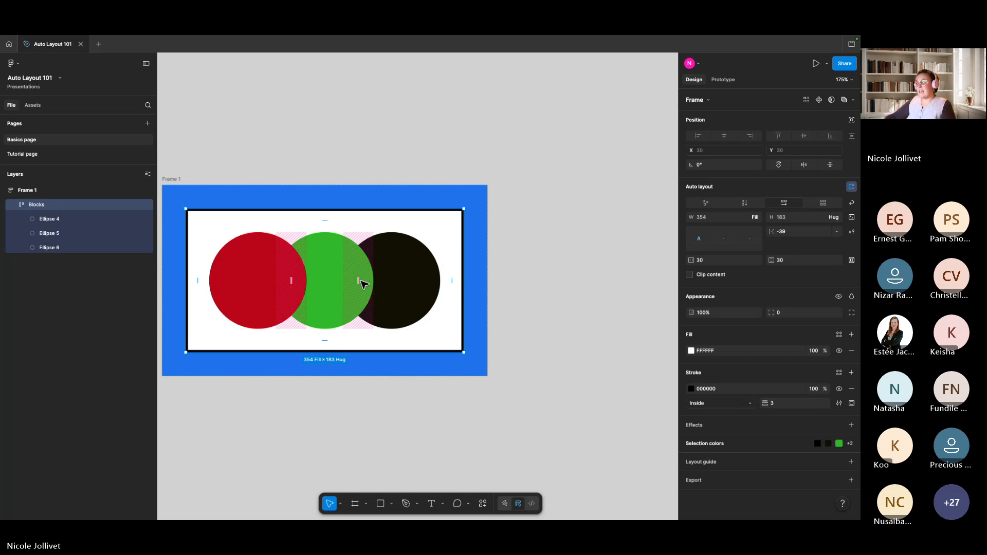
drag(363, 280, 430, 281)
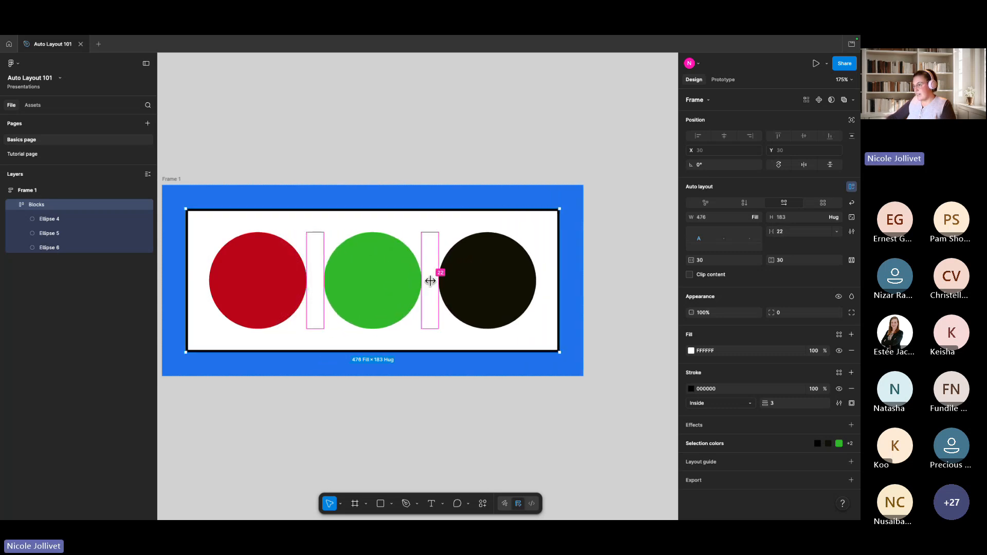
click(386, 159)
scroll(386, 159, down, 3)
drag(357, 125, 381, 159)
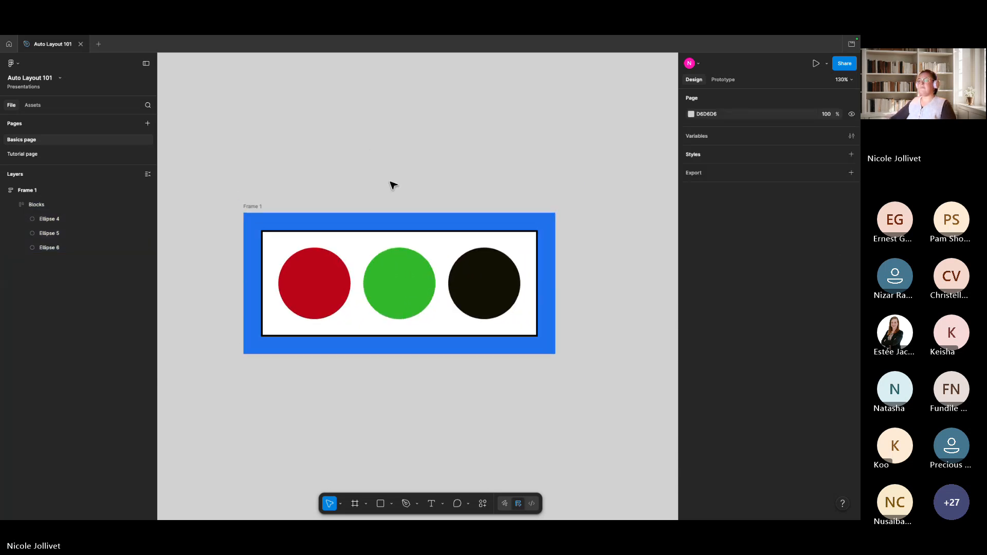
Open the Tutorial page and examine the Payment mockup, the icon set and the Quicksand font label
click(42, 154)
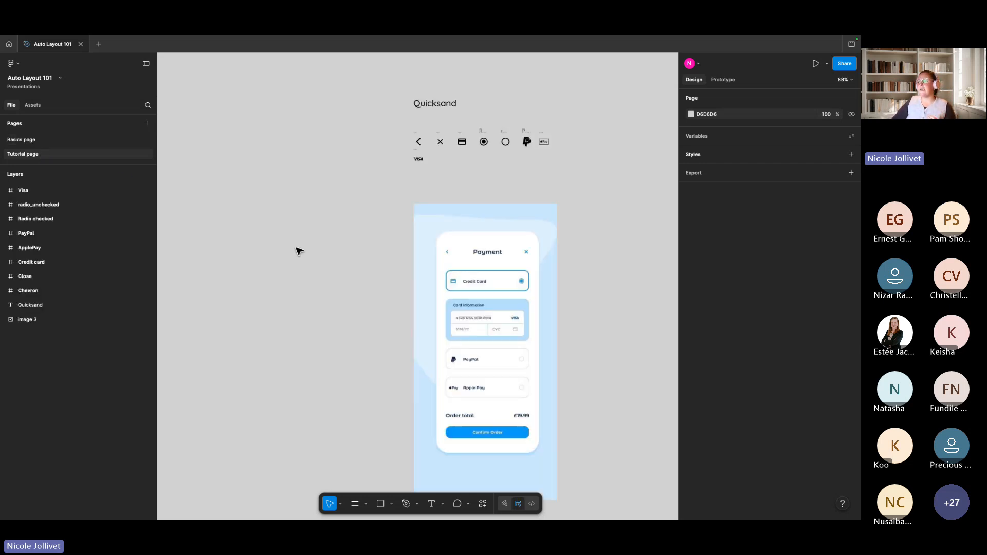
drag(297, 249, 284, 218)
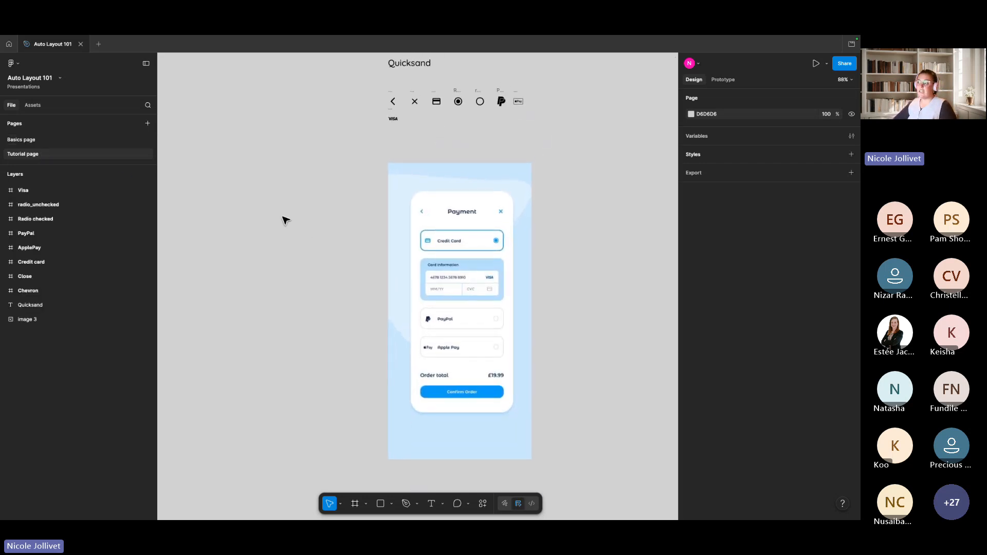
click(480, 238)
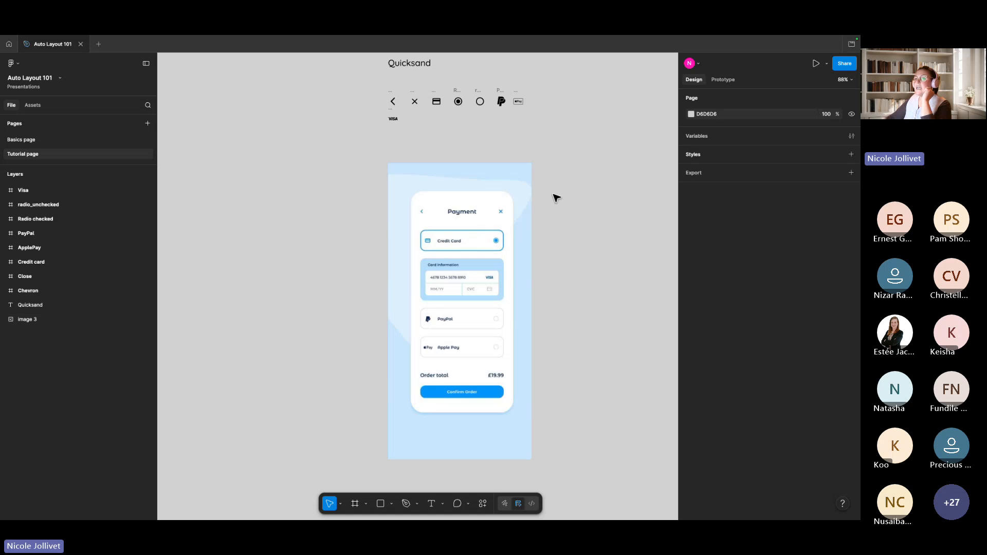
drag(553, 193, 527, 207)
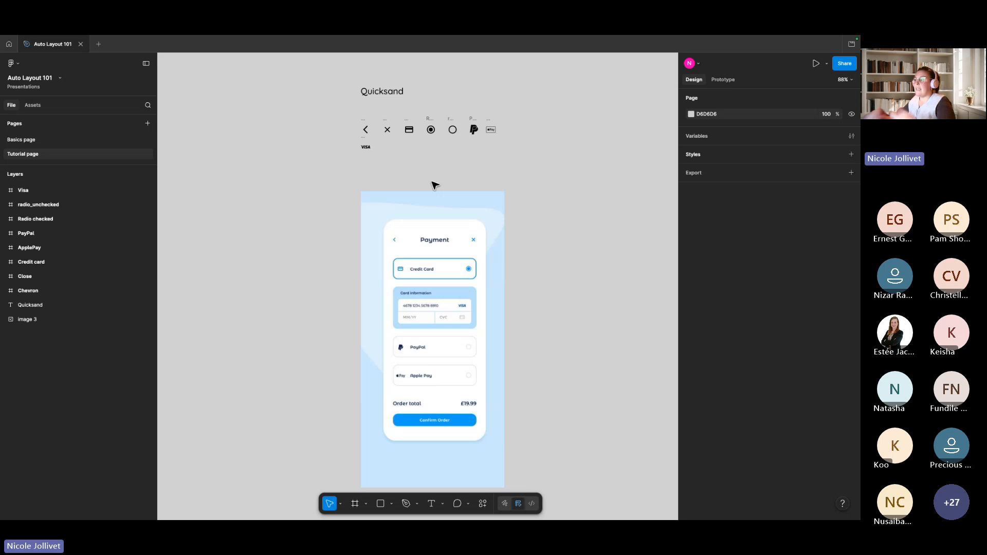
drag(432, 169, 441, 196)
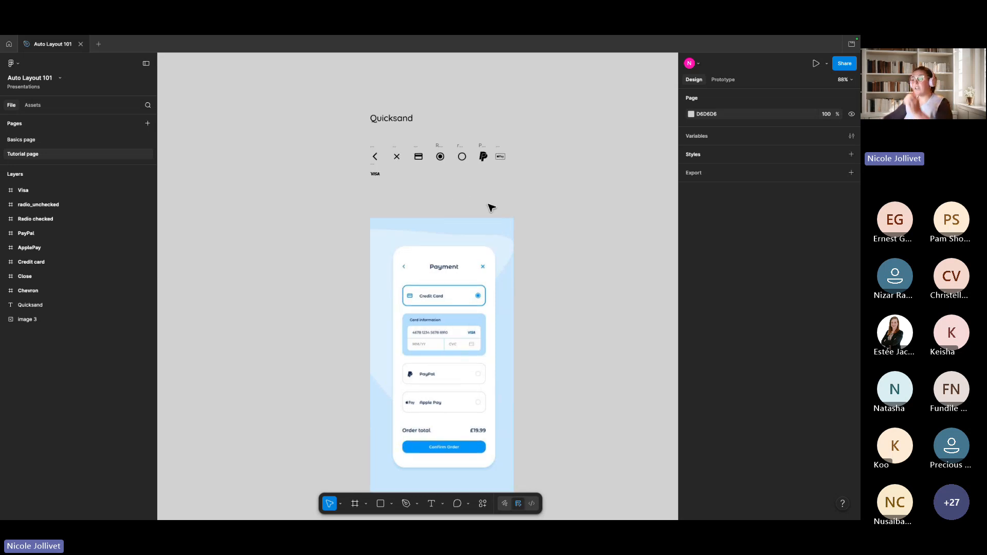
drag(511, 202, 368, 143)
click(236, 171)
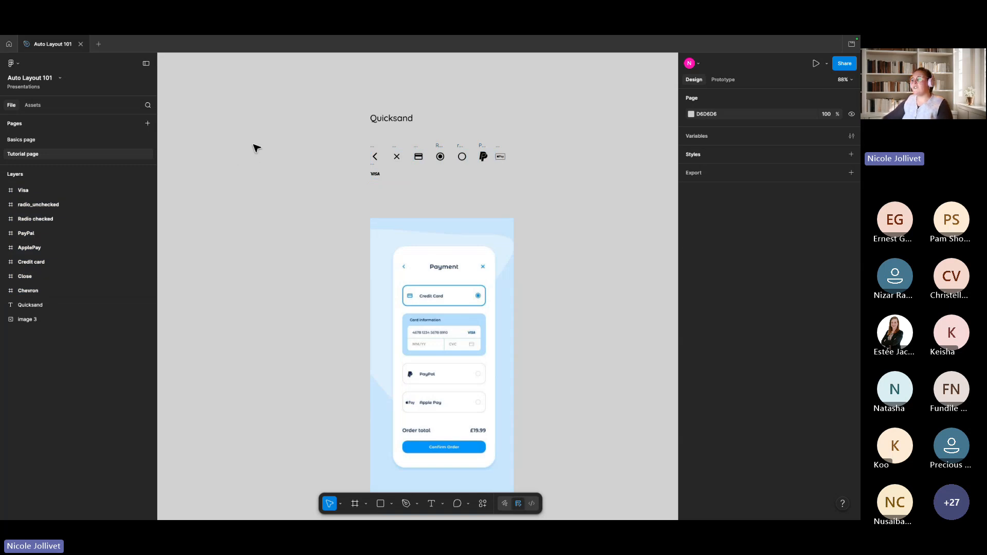
right_click(232, 120)
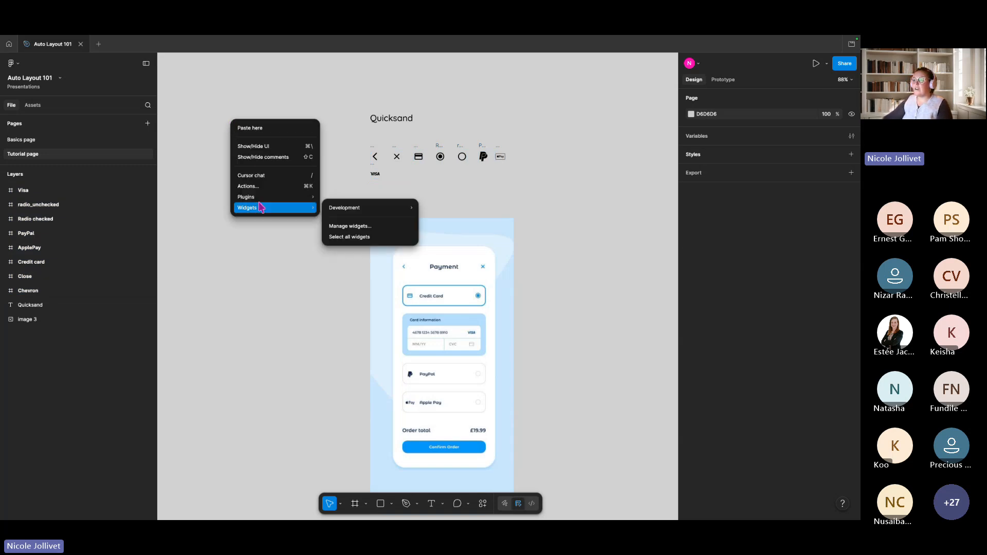
mouse_move(267, 198)
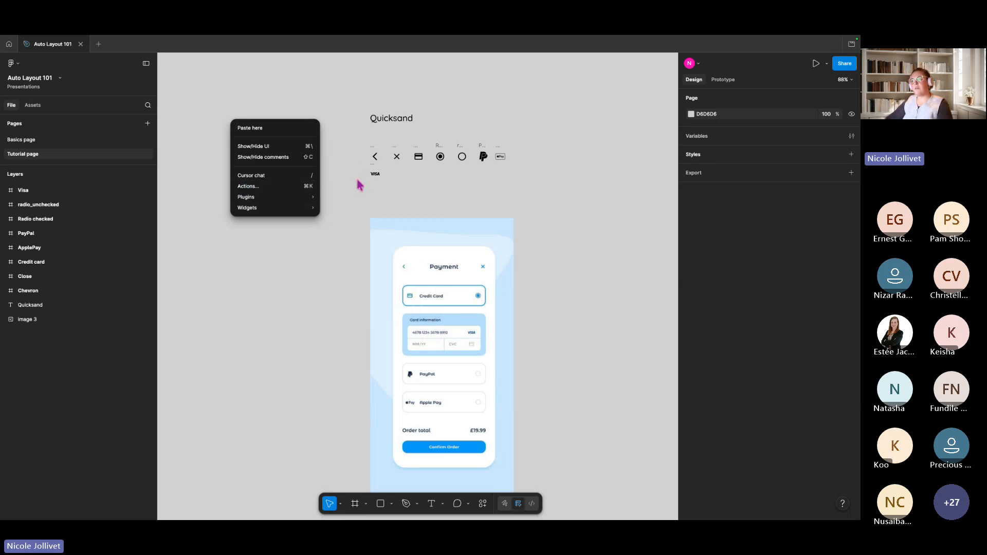
click(375, 157)
click(375, 157)
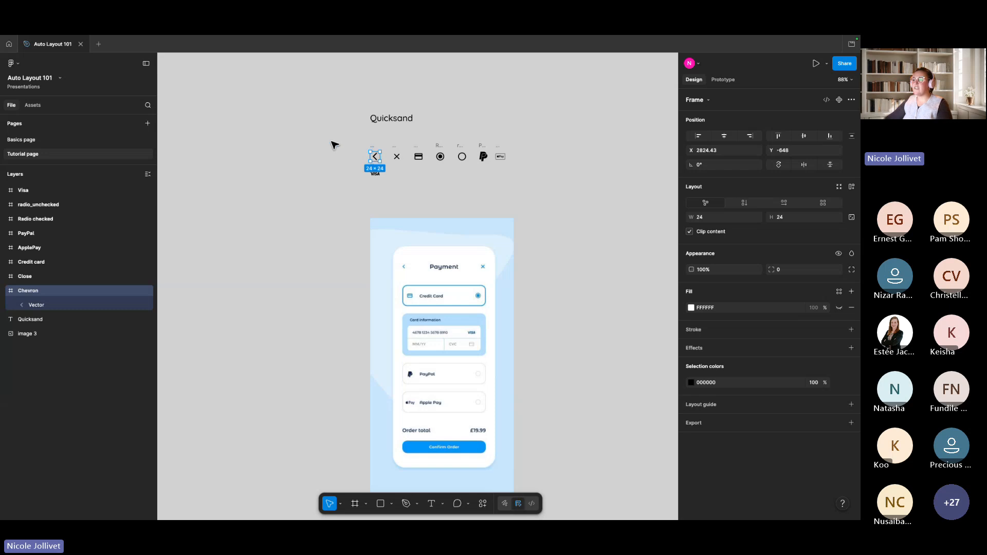
Copy the red, green and black circles from the Basics page and paste them above the Quicksand label on the Tutorial page
click(27, 140)
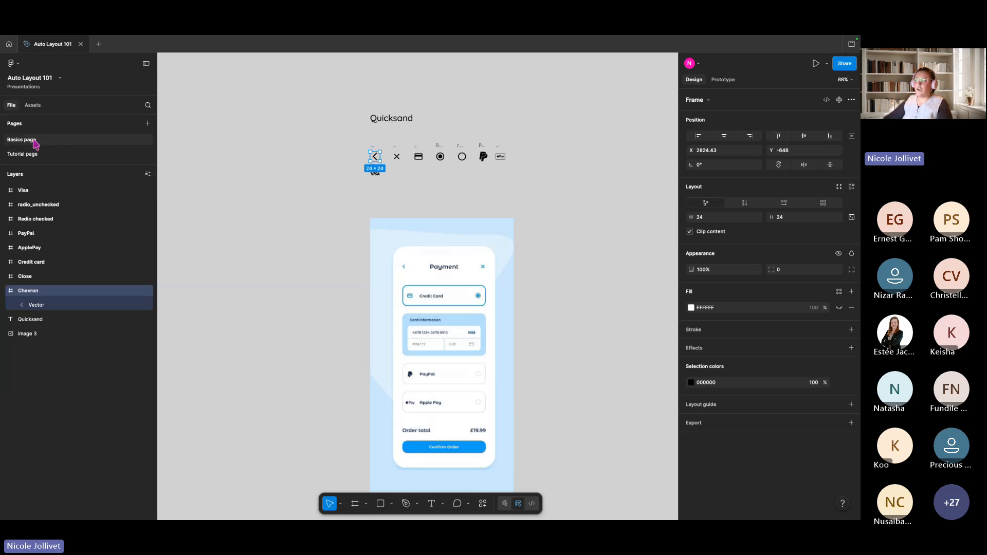
click(332, 294)
shift+click(398, 285)
shift+click(488, 285)
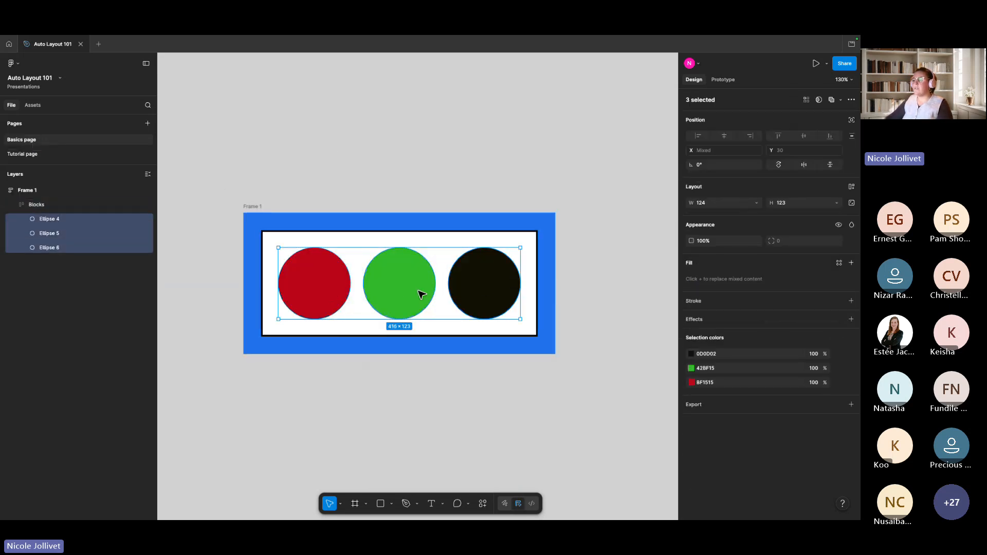
click(36, 154)
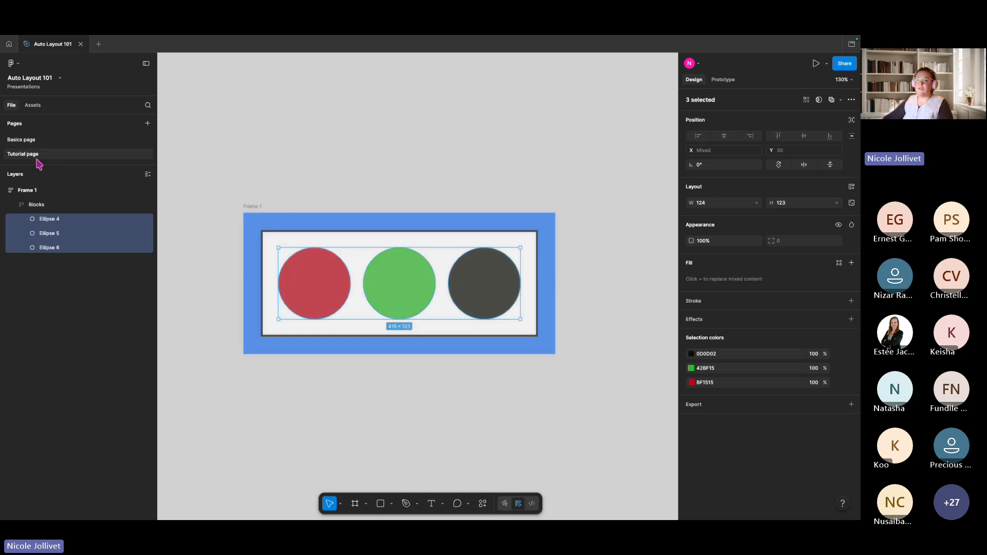
right_click(290, 93)
click(284, 75)
scroll(269, 154, up, 5)
scroll(269, 154, right, 3)
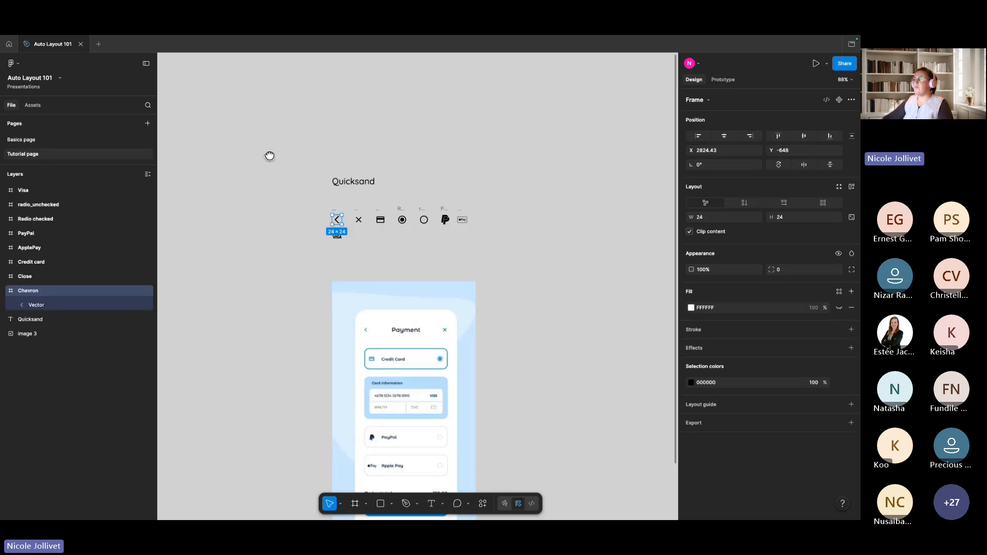
right_click(297, 135)
click(313, 136)
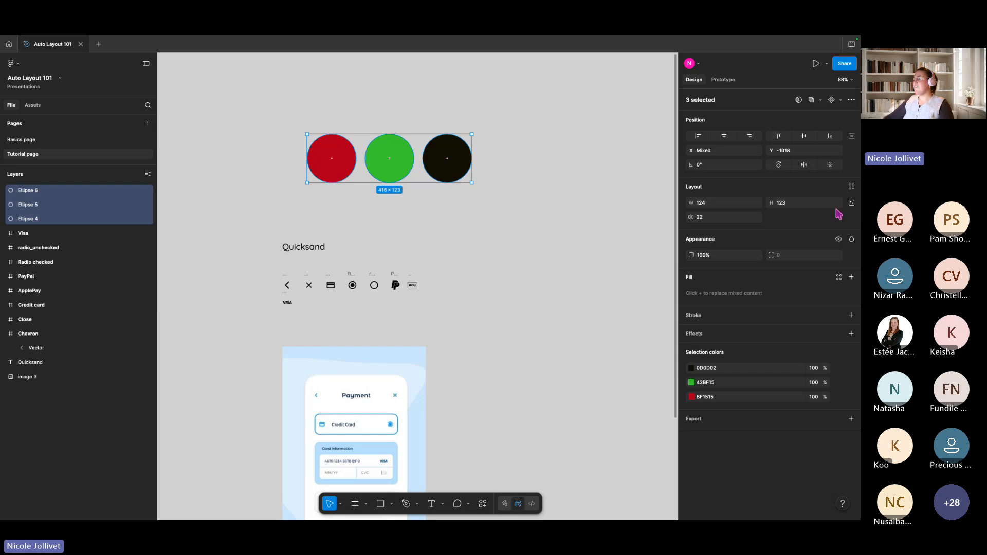
Lock the red circle's aspect ratio and set its width to 24
click(465, 206)
click(343, 162)
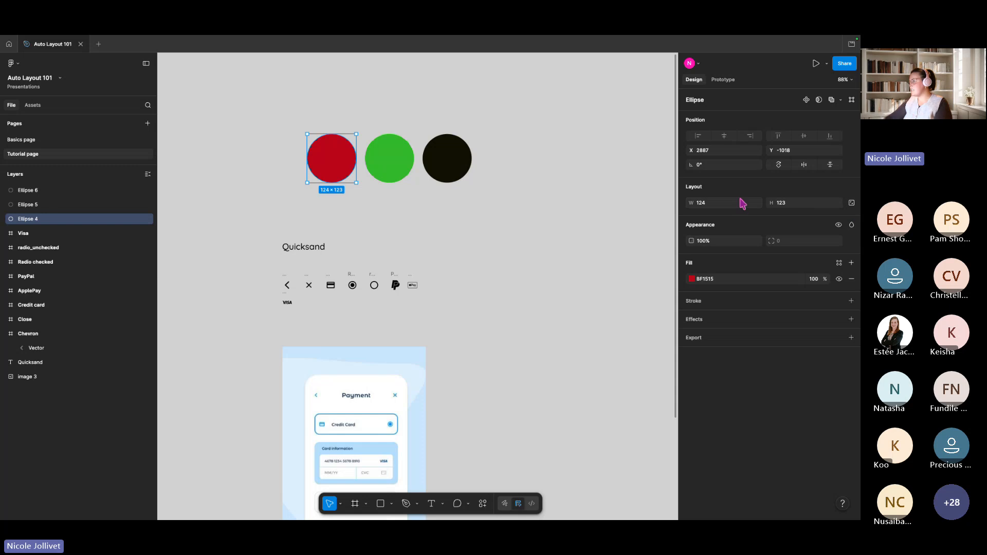
click(851, 204)
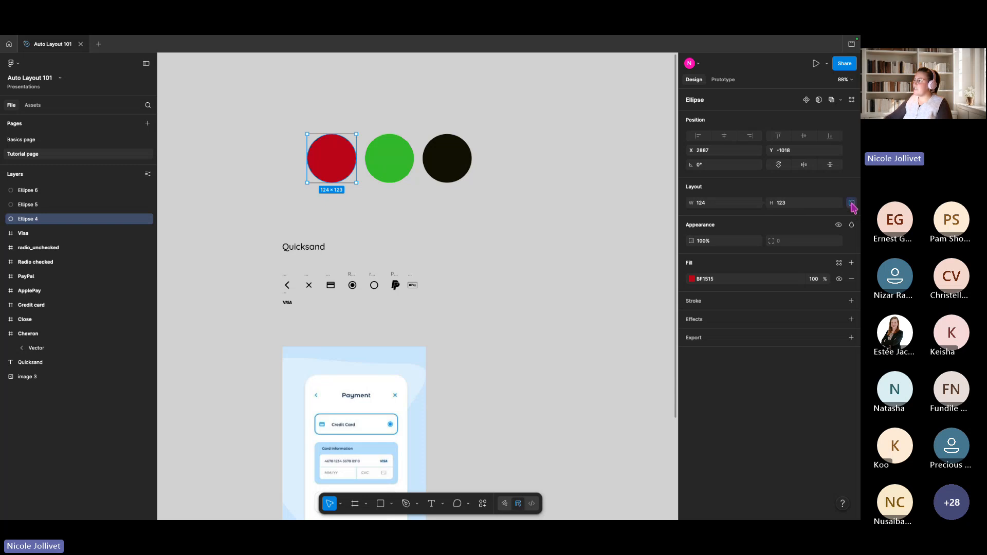
click(711, 206)
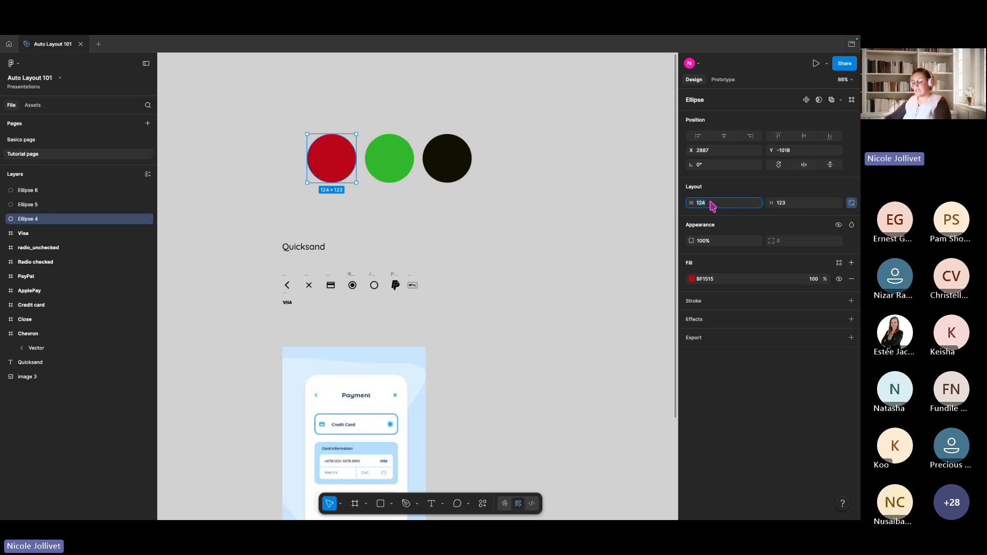
text(24)
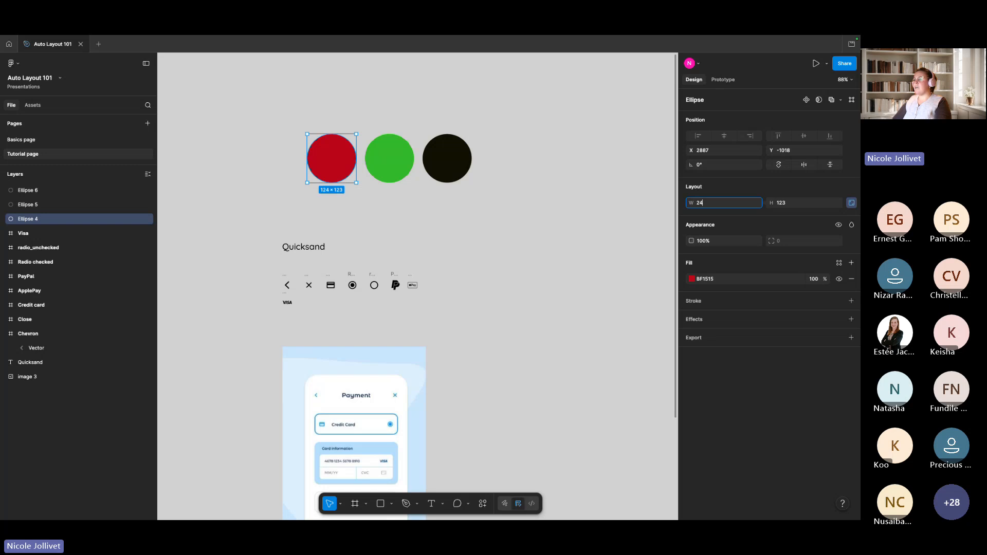
key(Return)
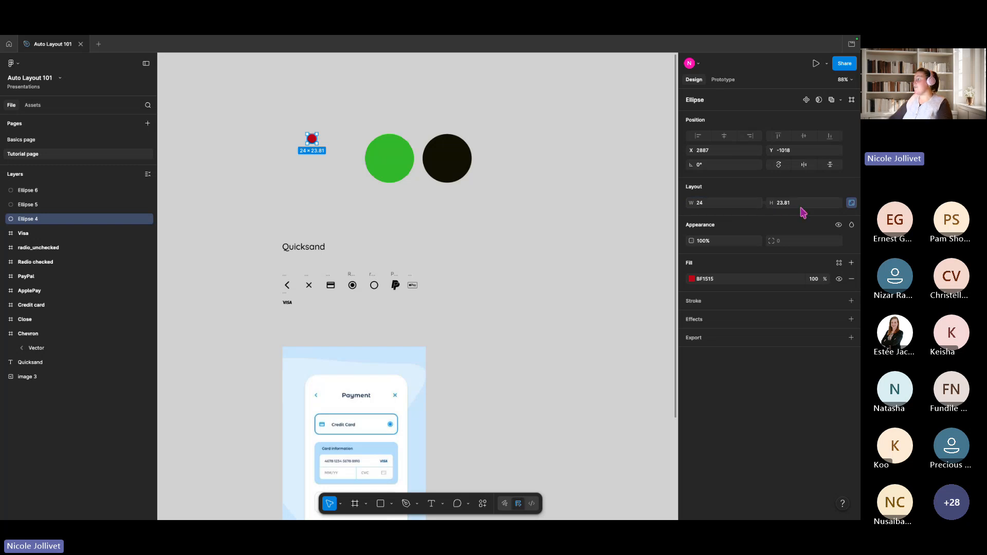
Try to make the red circle 24 by 24 by setting its height to 24 and its width to 24 with the aspect ratio locked
scroll(316, 147, up, 5)
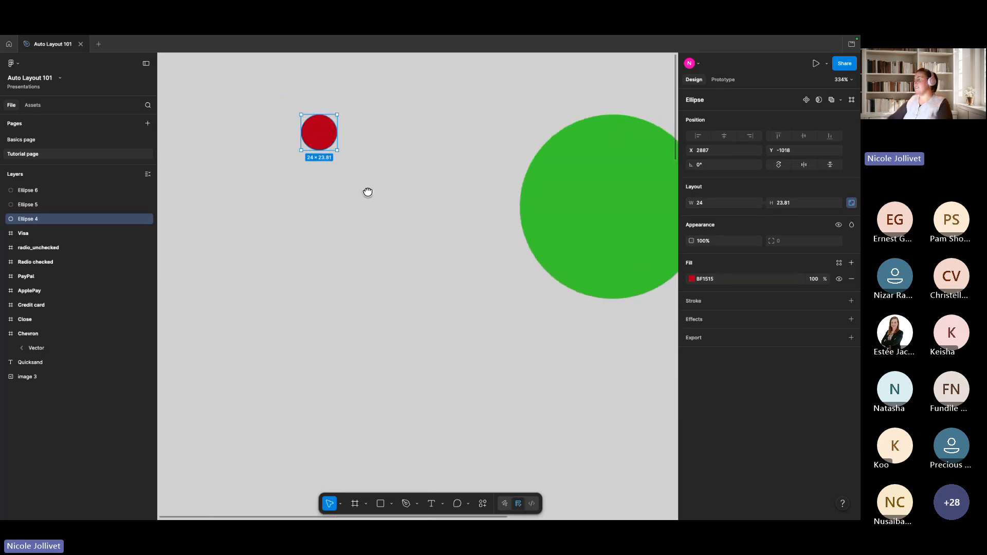
scroll(368, 191, up, 4)
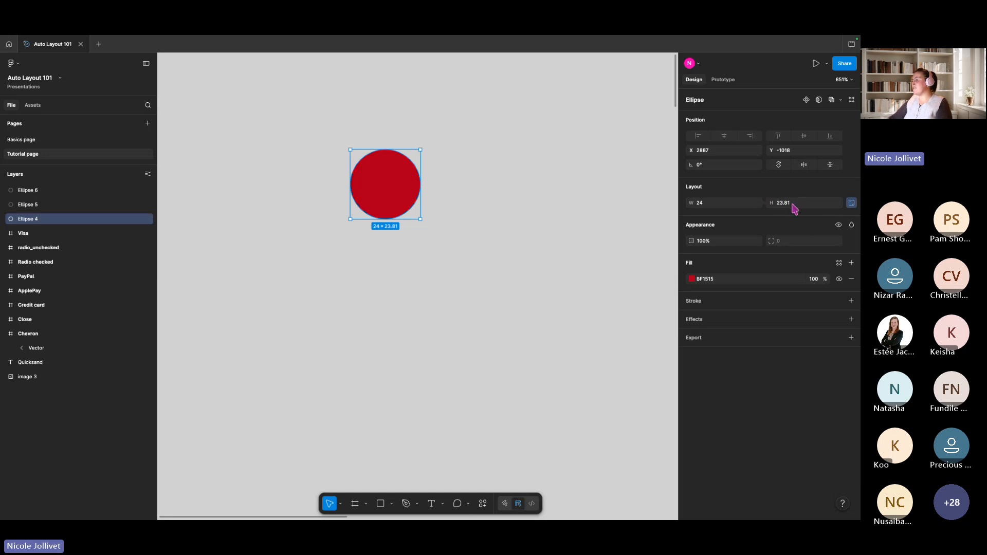
click(792, 205)
text(24)
key(Return)
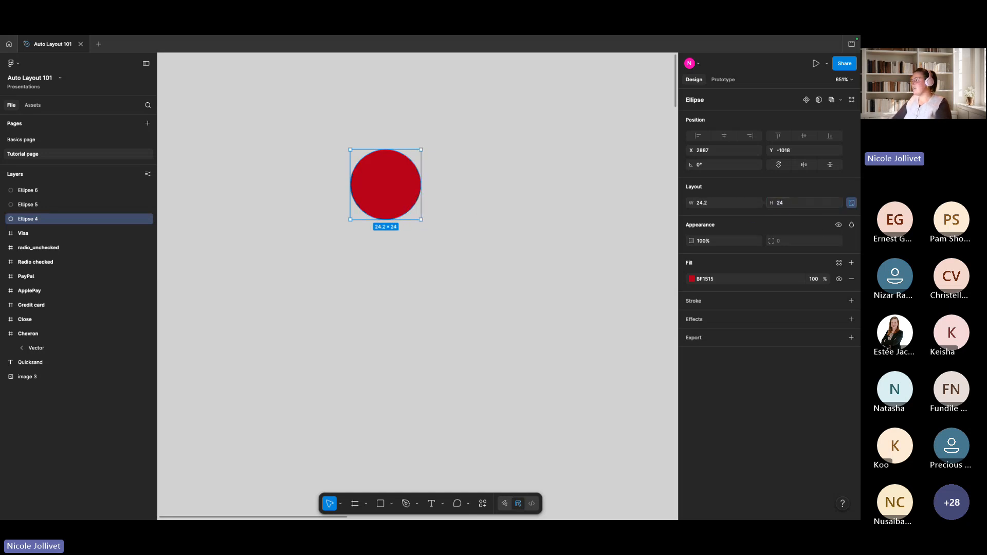
click(721, 205)
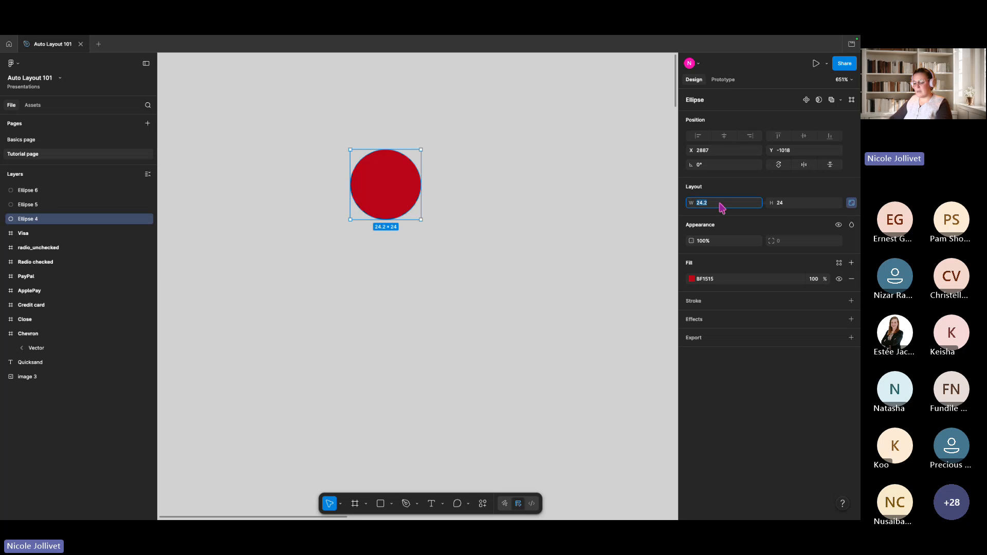
text(24)
key(Return)
click(634, 221)
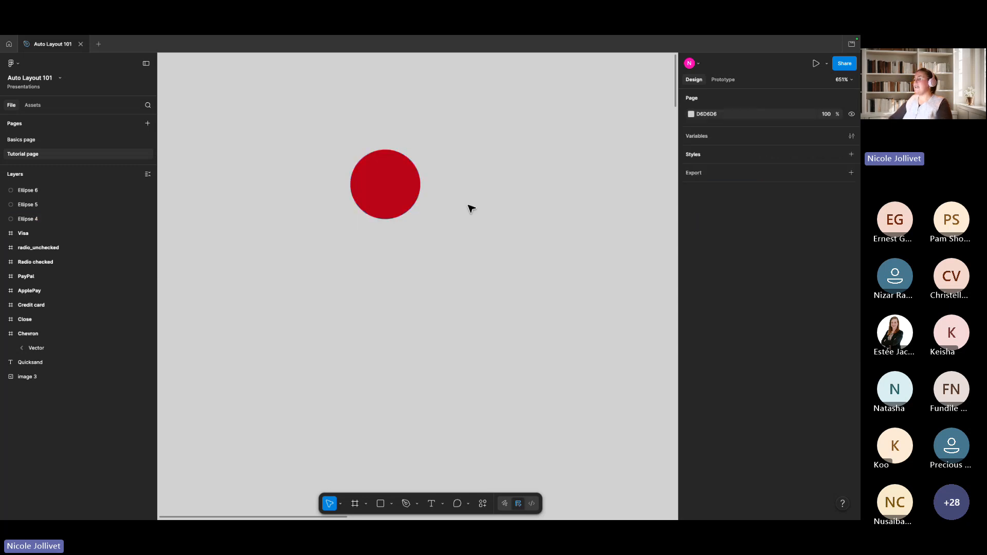
key(ctrl+z)
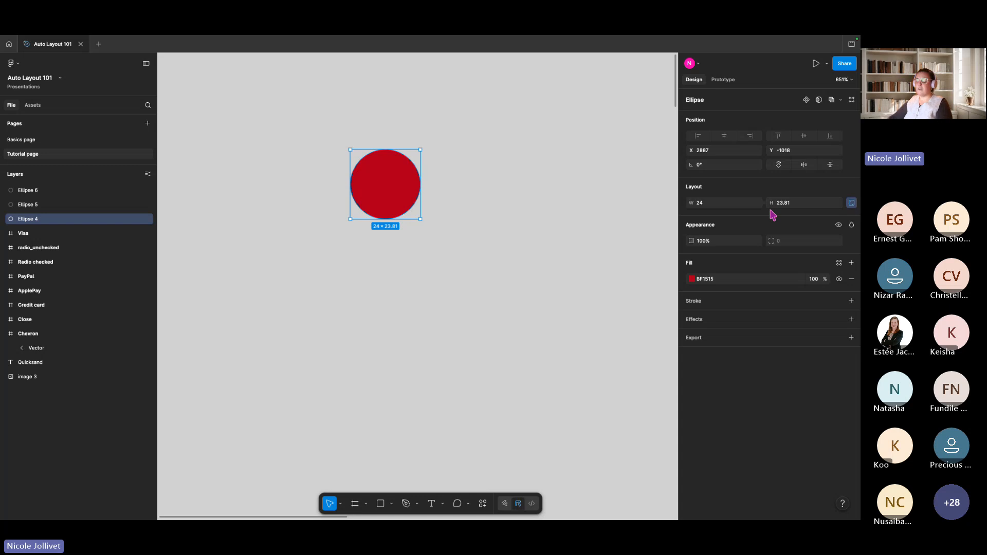
Delete the red, green and black circles from the Tutorial page
scroll(554, 271, down, 4)
drag(554, 271, 446, 223)
scroll(446, 223, down, 6)
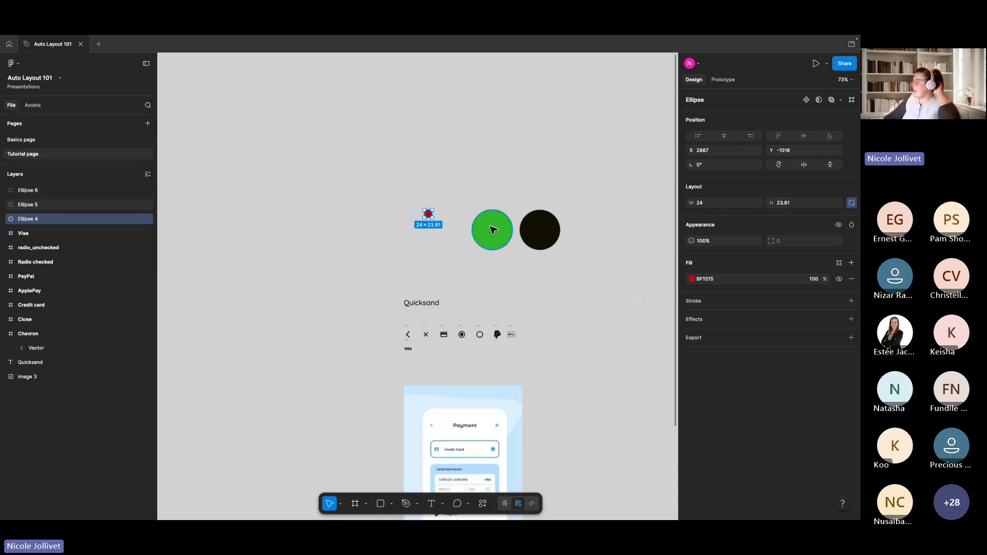
drag(492, 229, 473, 217)
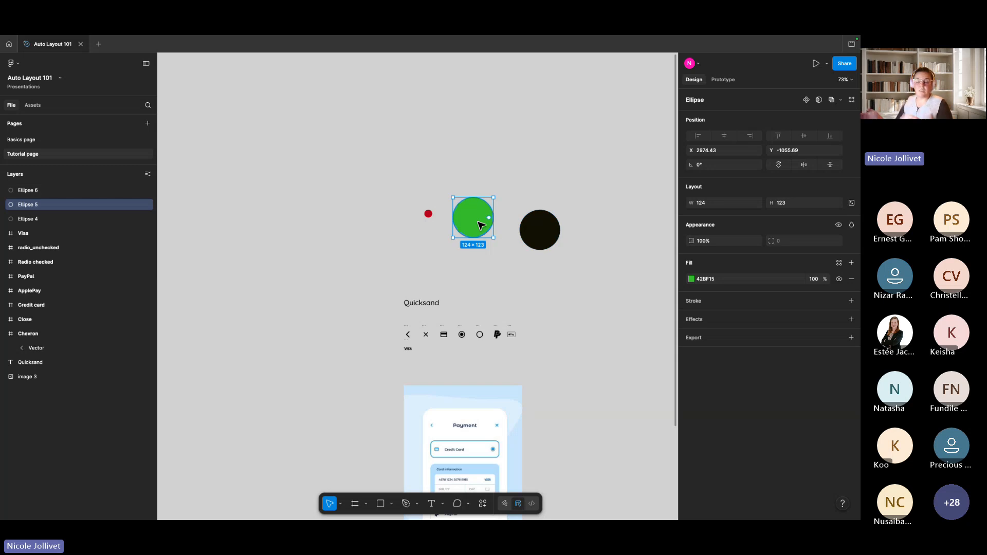
shift+click(539, 229)
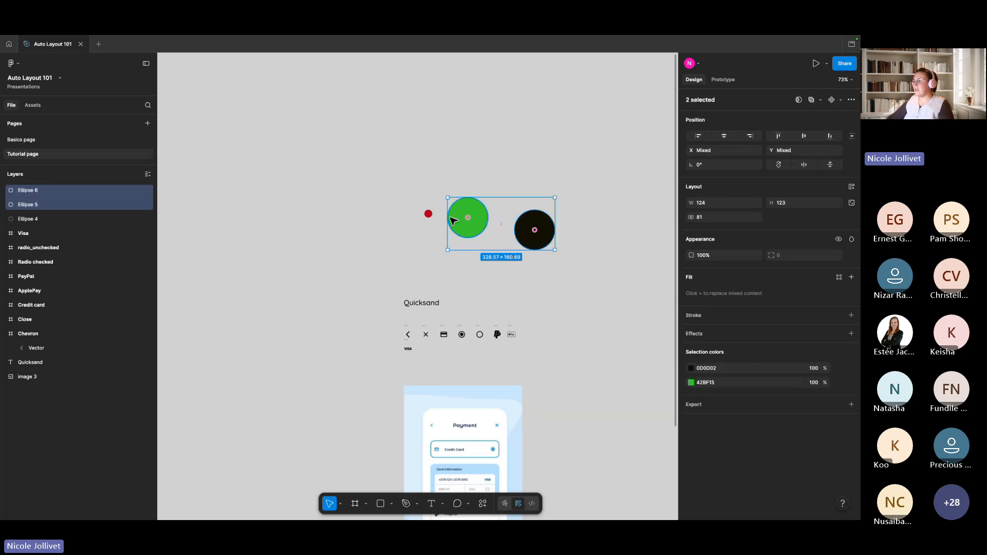
shift+click(428, 214)
key(Delete)
Examine the Quicksand label's typography settings and the Payment mockup with its icon set
scroll(425, 214, down, 3)
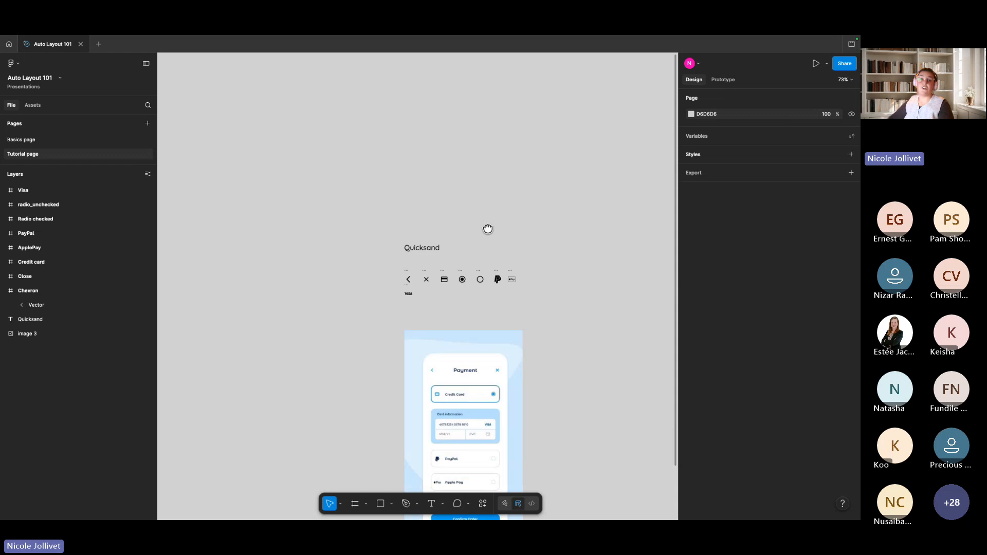
scroll(506, 222, down, 3)
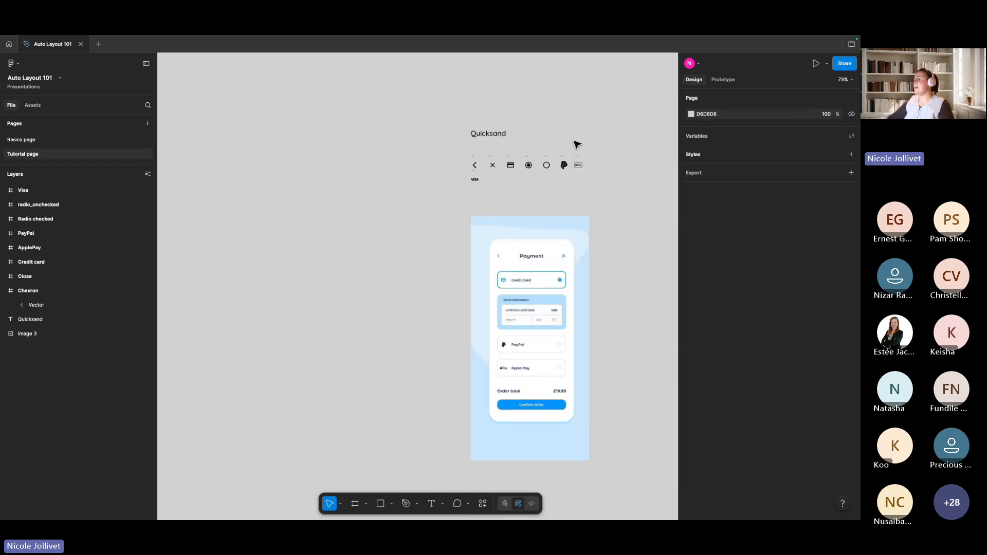
click(486, 136)
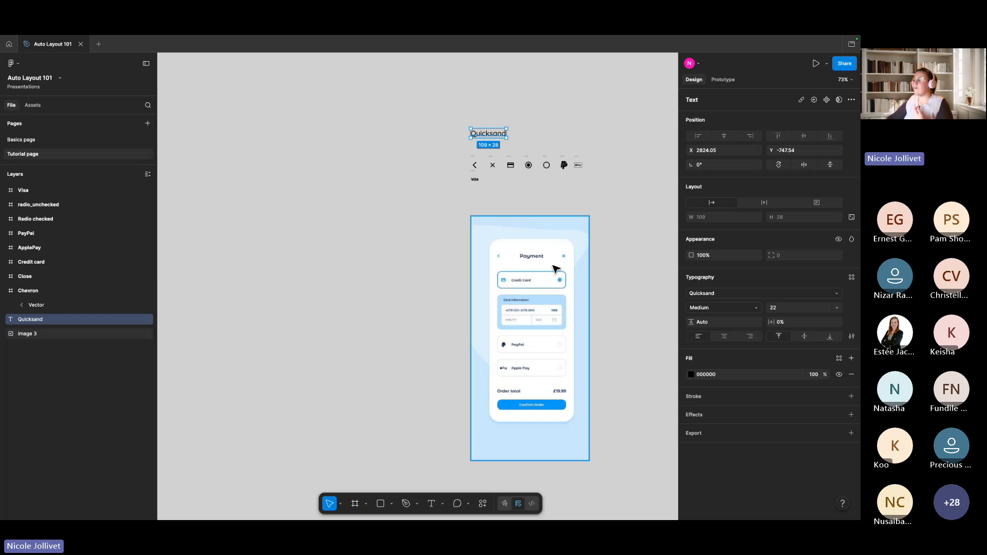
scroll(525, 277, up, 5)
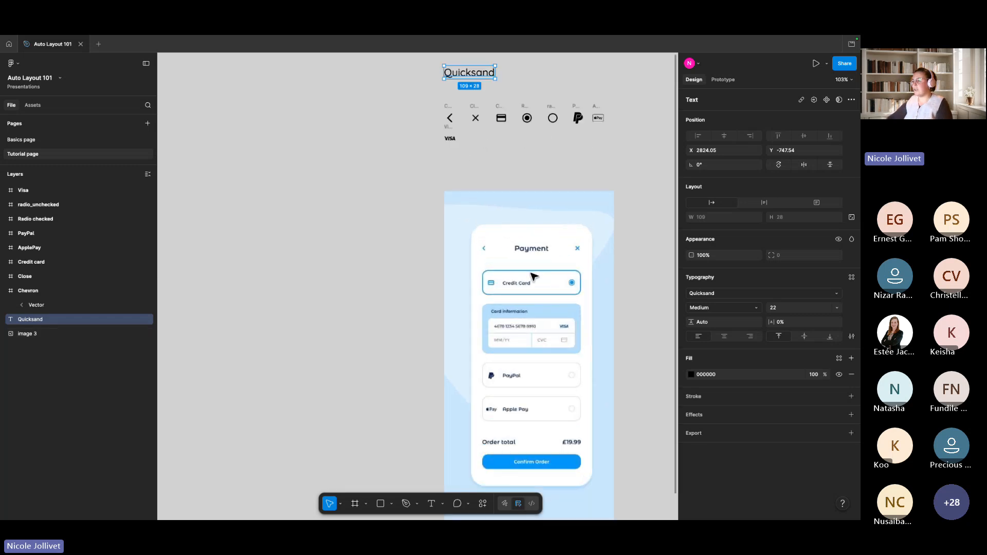
scroll(619, 334, right, 2)
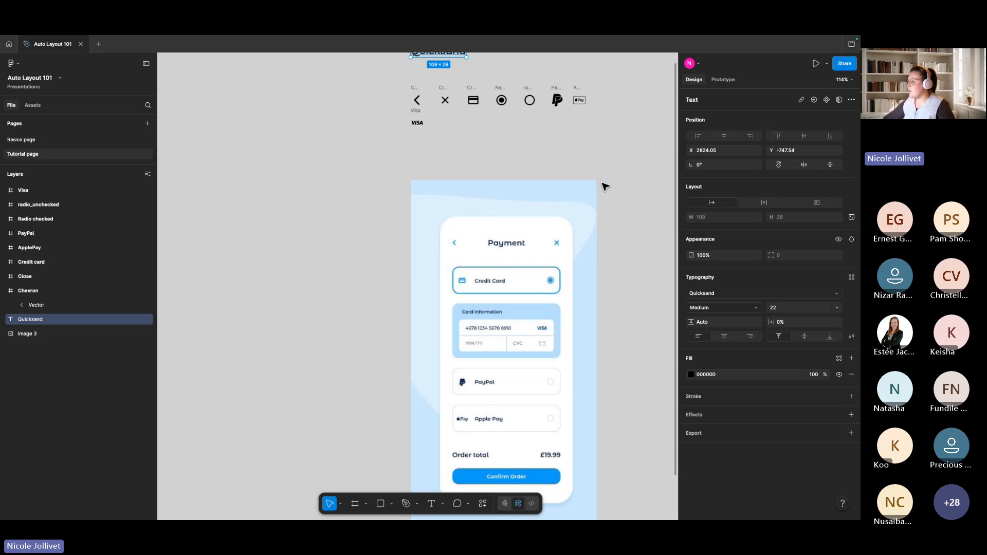
scroll(604, 185, down, 2)
drag(619, 170, 614, 186)
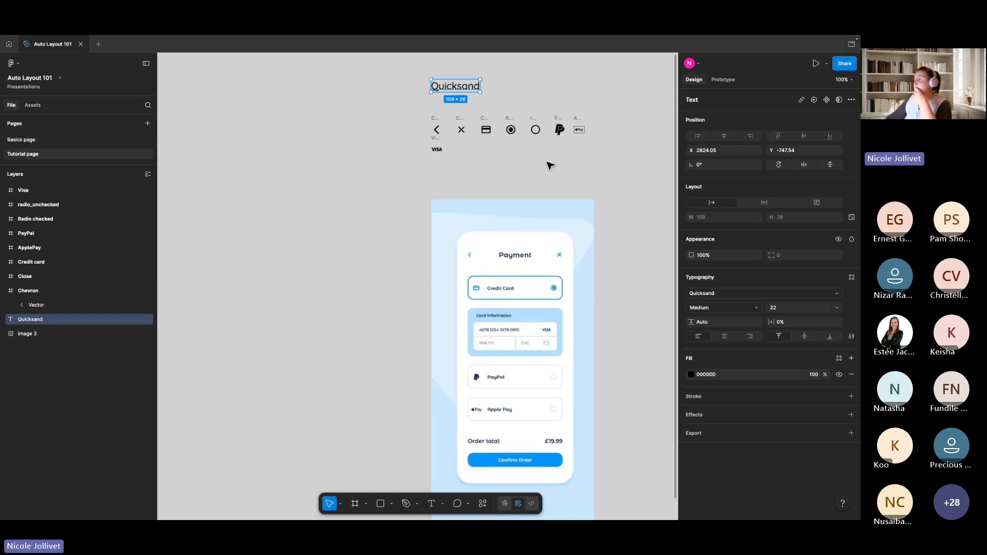
scroll(557, 168, up, 2)
scroll(558, 167, left, 2)
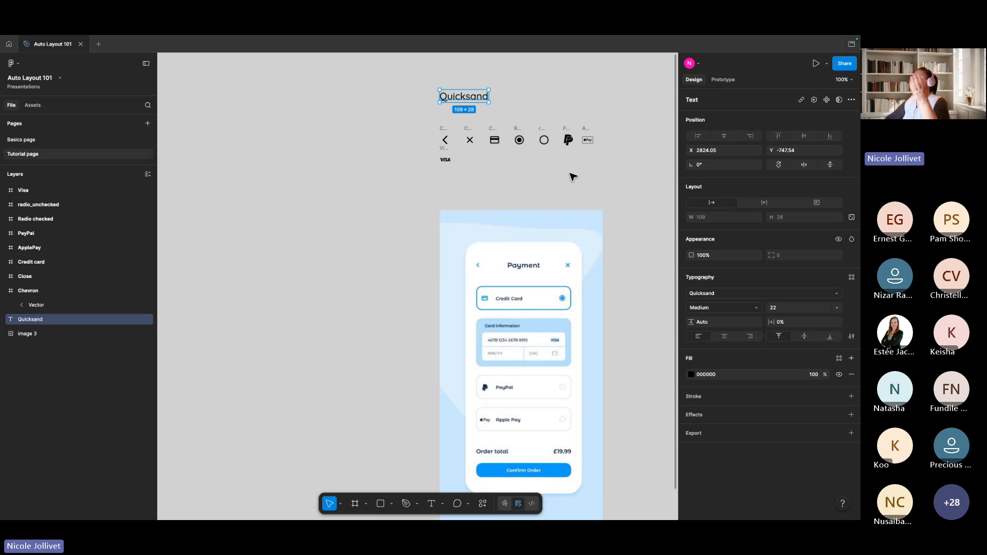
click(596, 183)
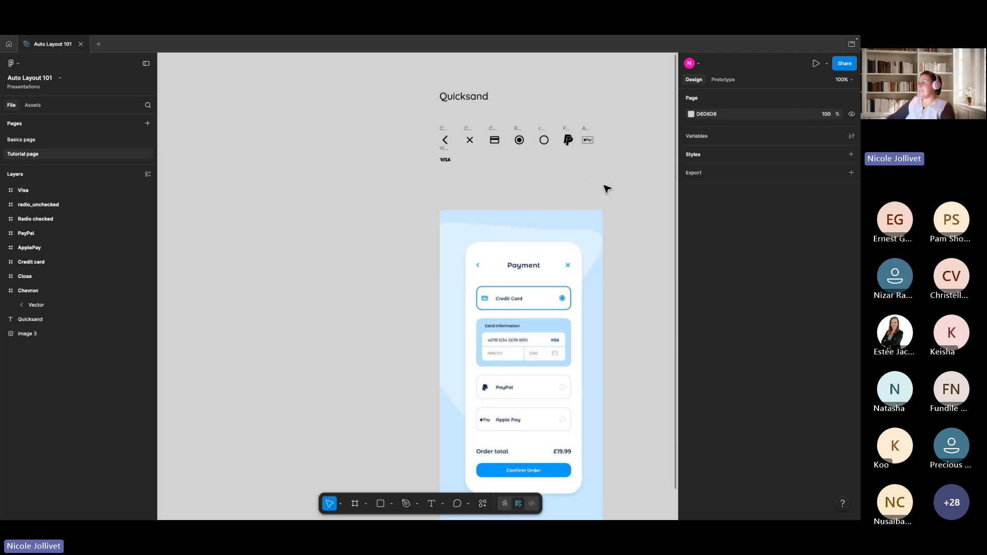
Inspect the sizes of individual icon frames, including Close, PayPal, ApplePay and Visa
click(442, 127)
click(469, 139)
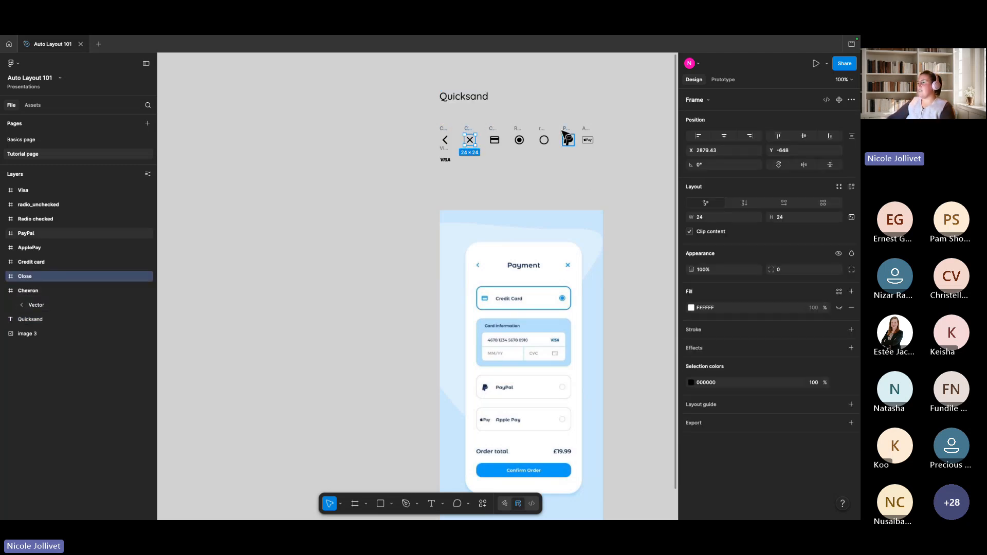
click(568, 139)
click(587, 140)
click(445, 158)
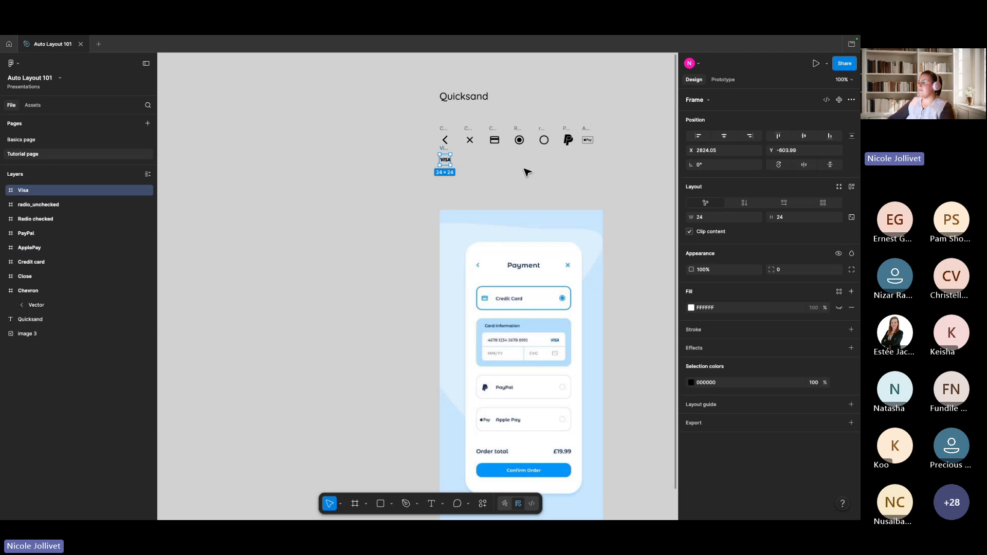
click(599, 183)
drag(611, 181, 587, 173)
scroll(587, 173, down, 1)
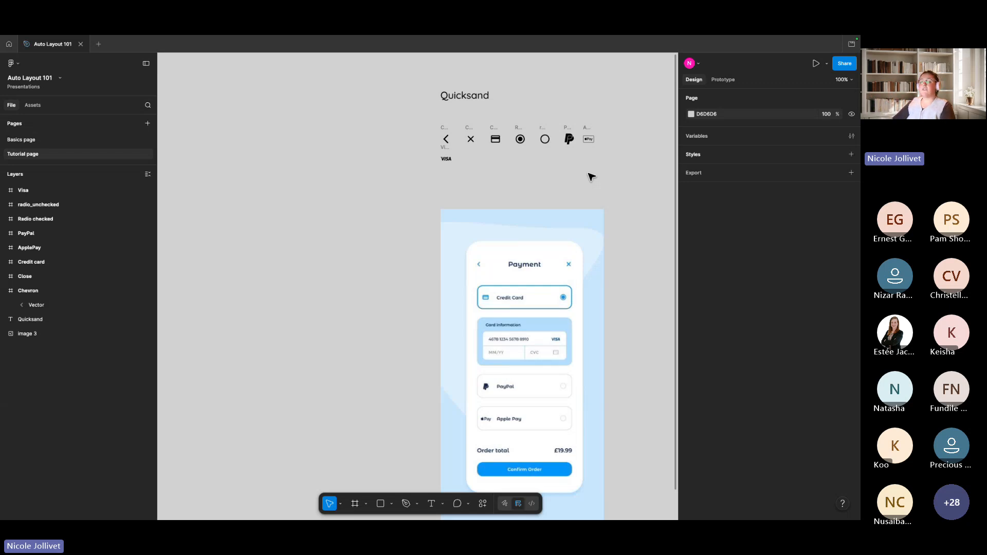
Combine the eight icon frames above the Payment mockup into a component set and rename it Icons
drag(427, 114, 607, 179)
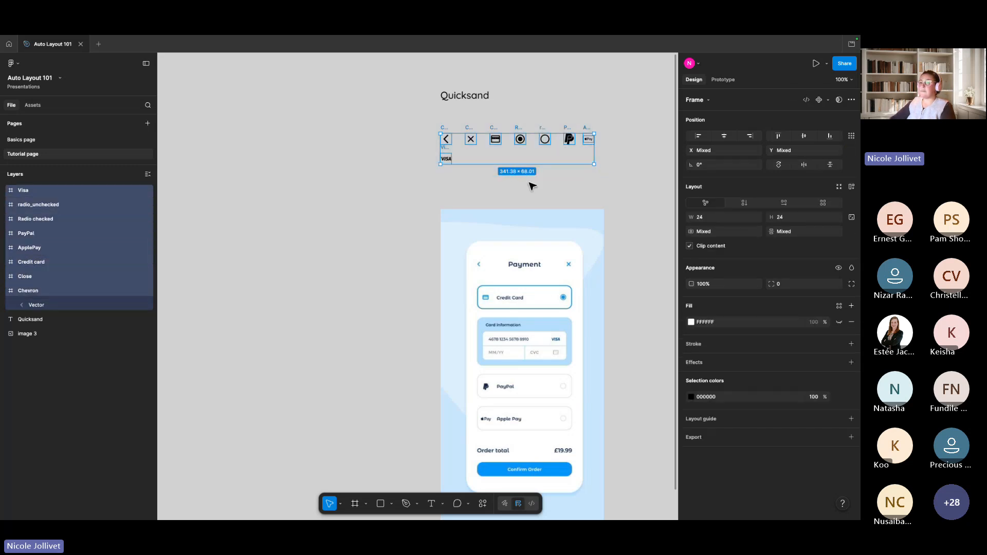
click(827, 101)
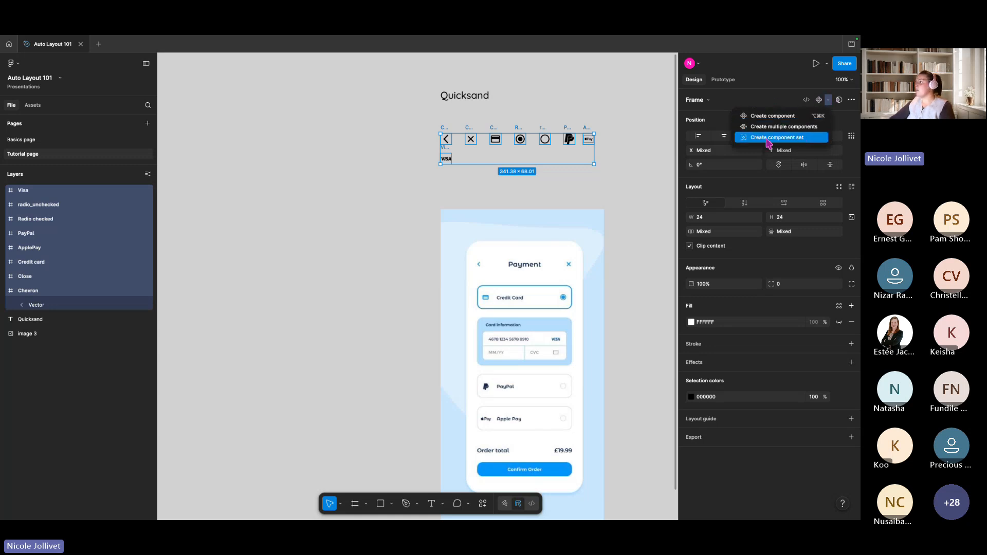
click(770, 138)
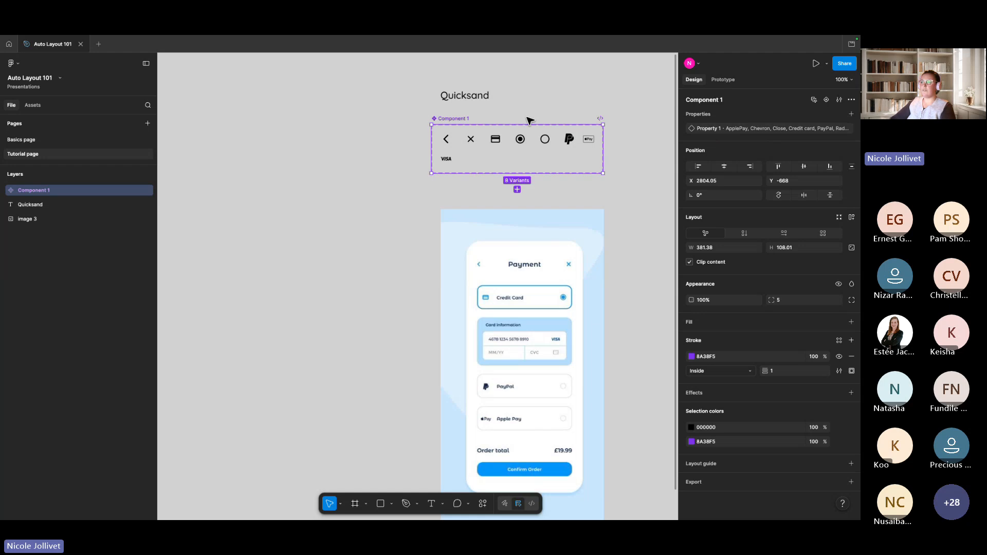
double_click(457, 118)
key(BackSpace)
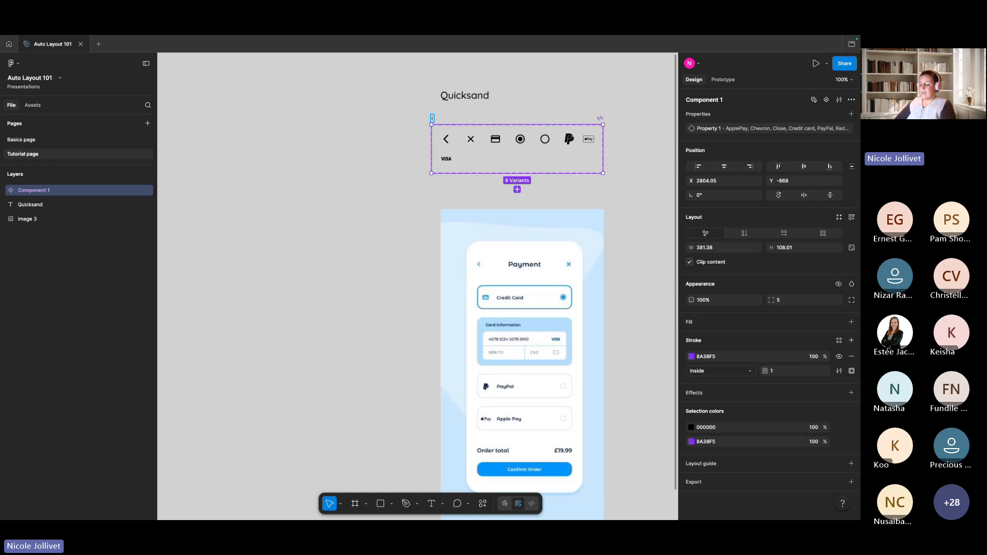
click(351, 165)
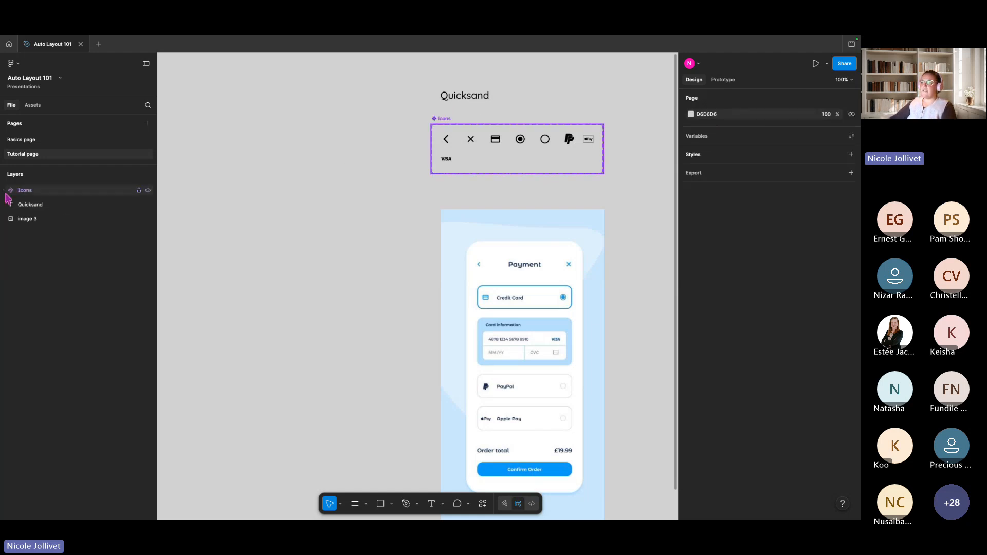
Examine the variants in the Icons component set and the vector layers inside radio_unchecked, Radio checked, PayPal and ApplePay
click(4, 191)
click(41, 207)
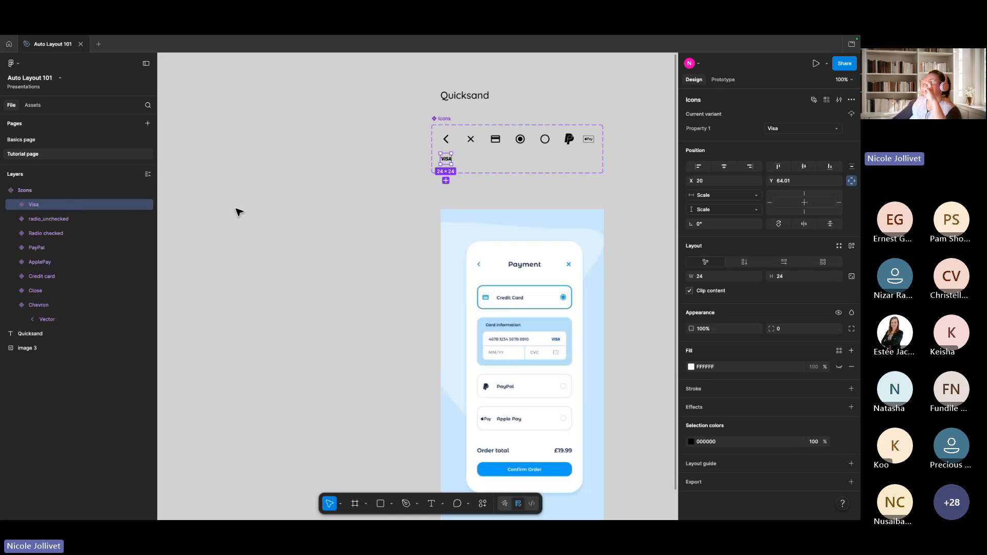
click(446, 139)
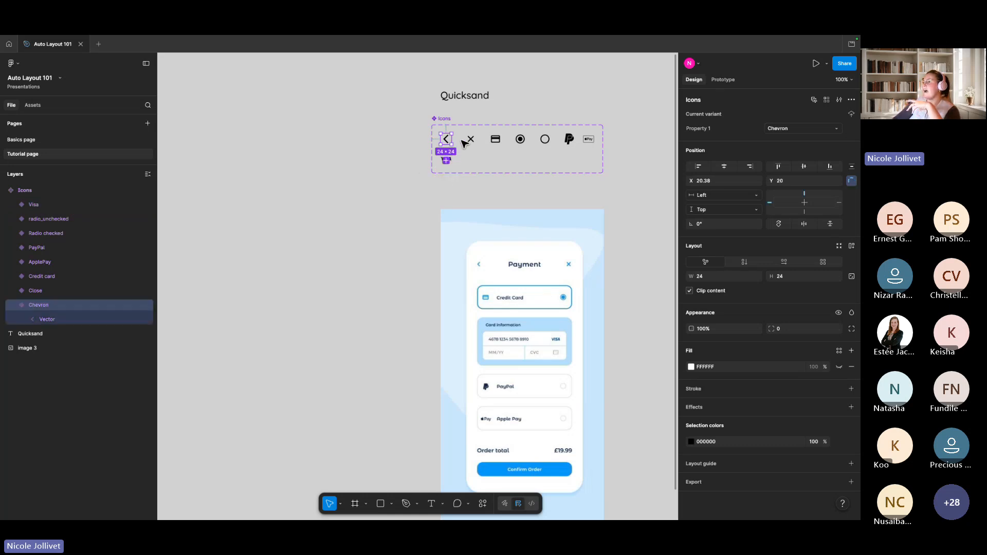
click(470, 139)
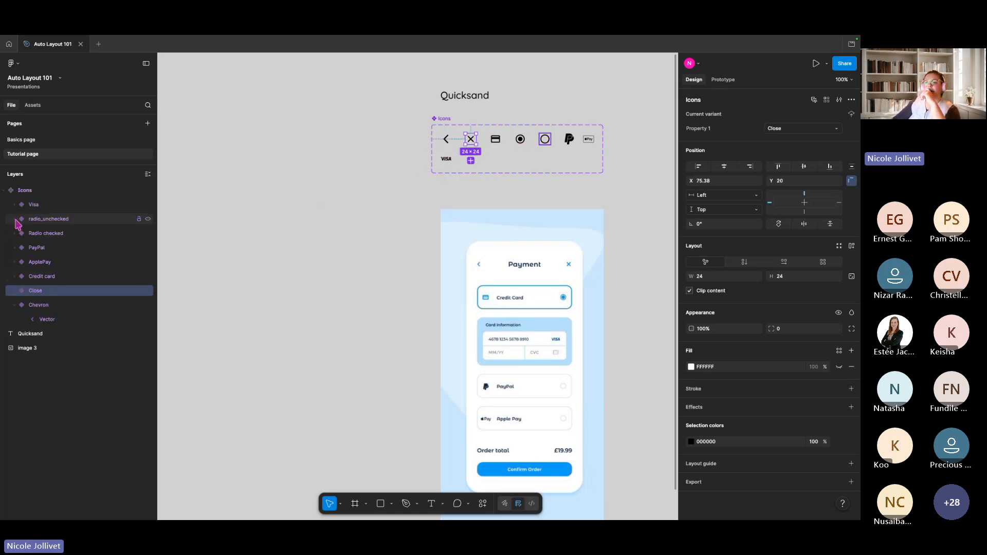
click(15, 220)
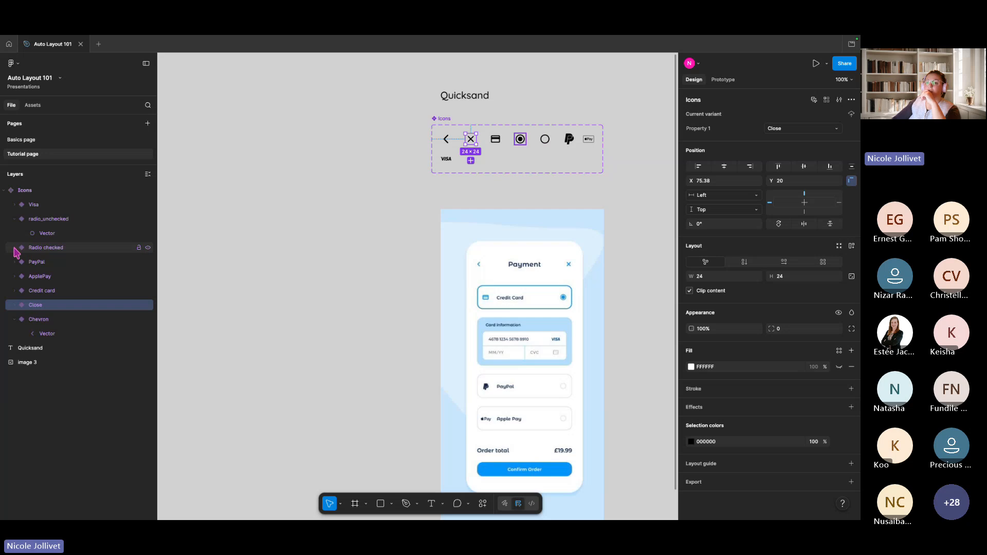
click(15, 247)
click(15, 276)
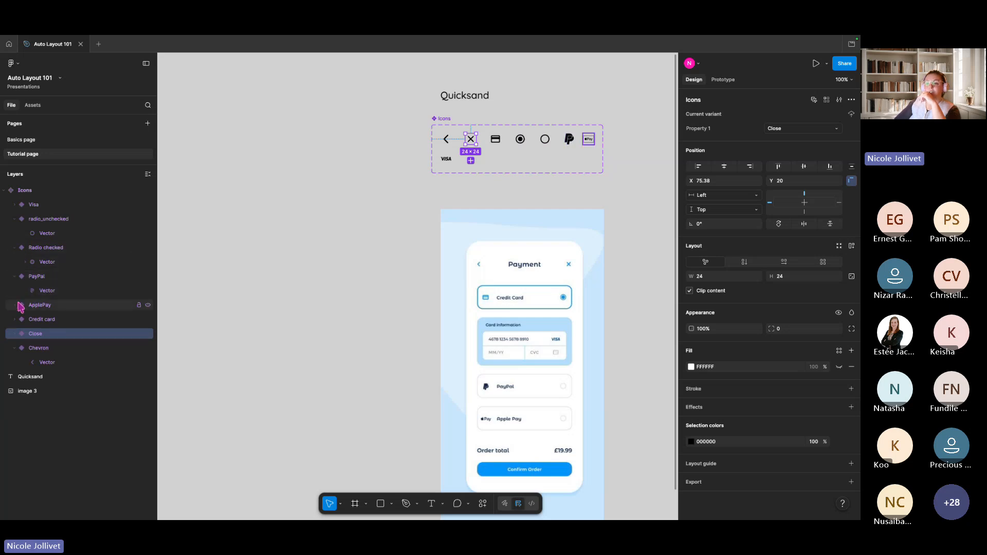
click(15, 306)
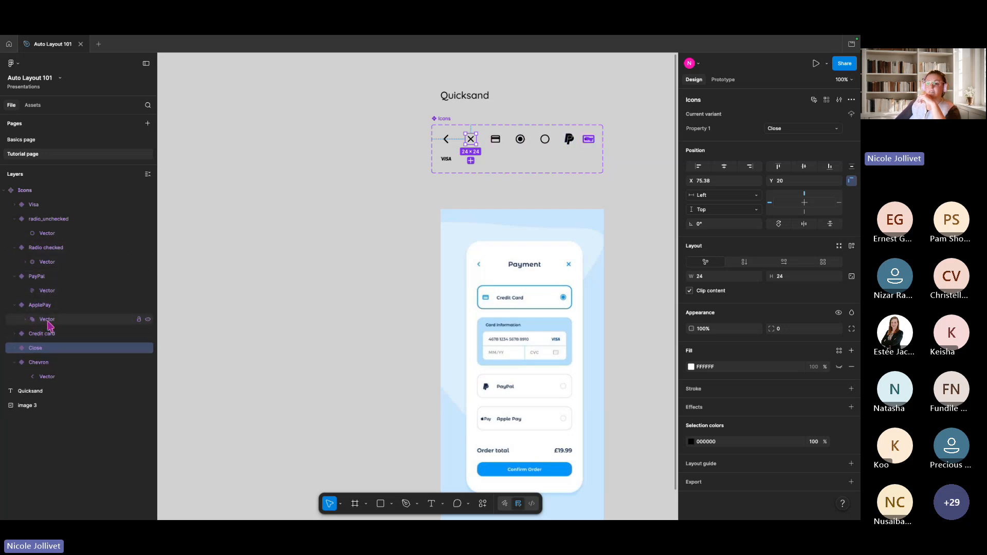
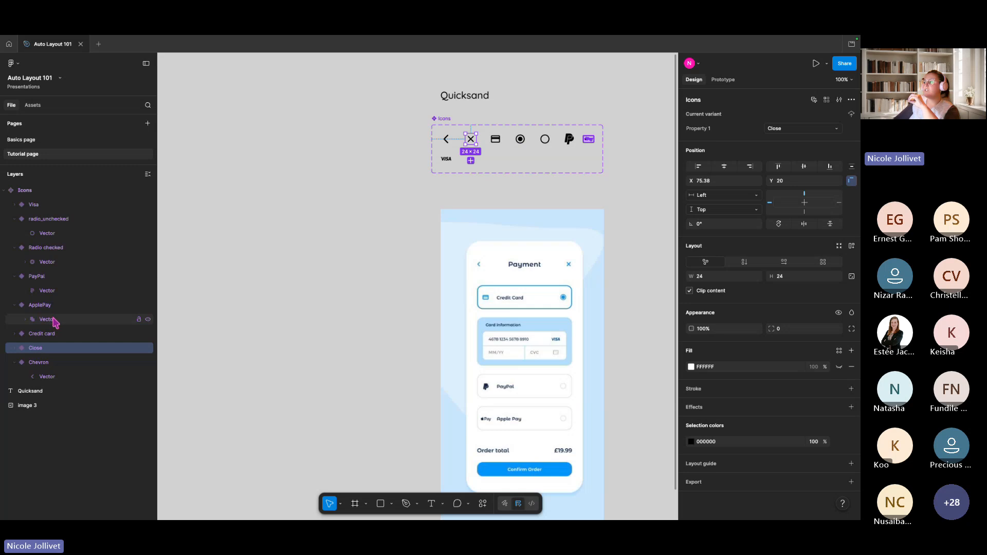
Inspect the union vector inside the ApplePay variant and its nested vector layer
click(55, 322)
scroll(596, 139, up, 5)
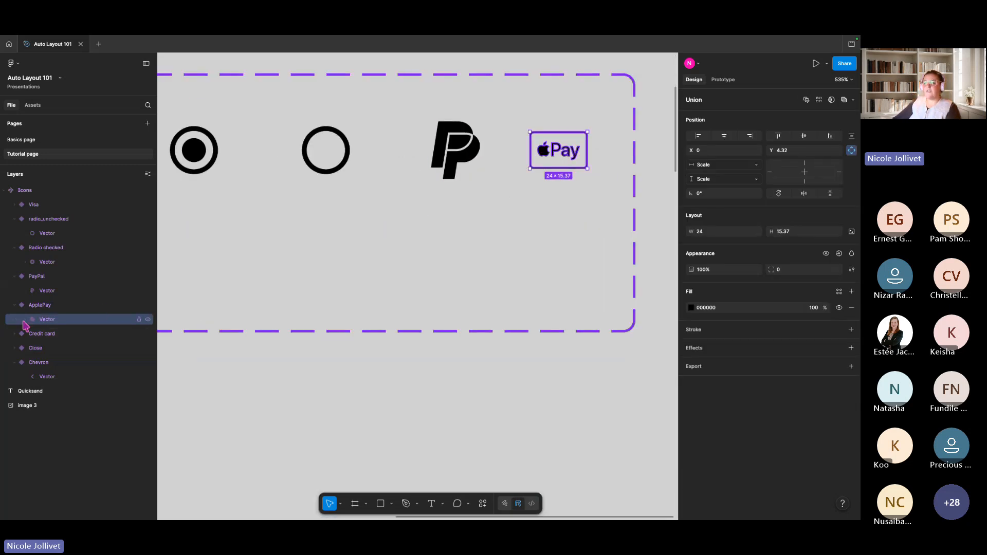
click(25, 319)
click(57, 334)
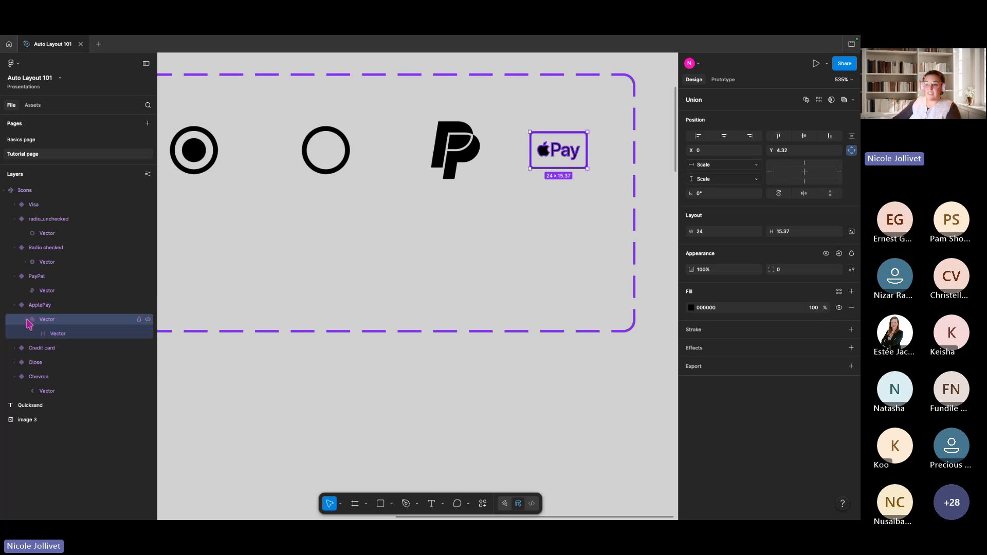
click(49, 322)
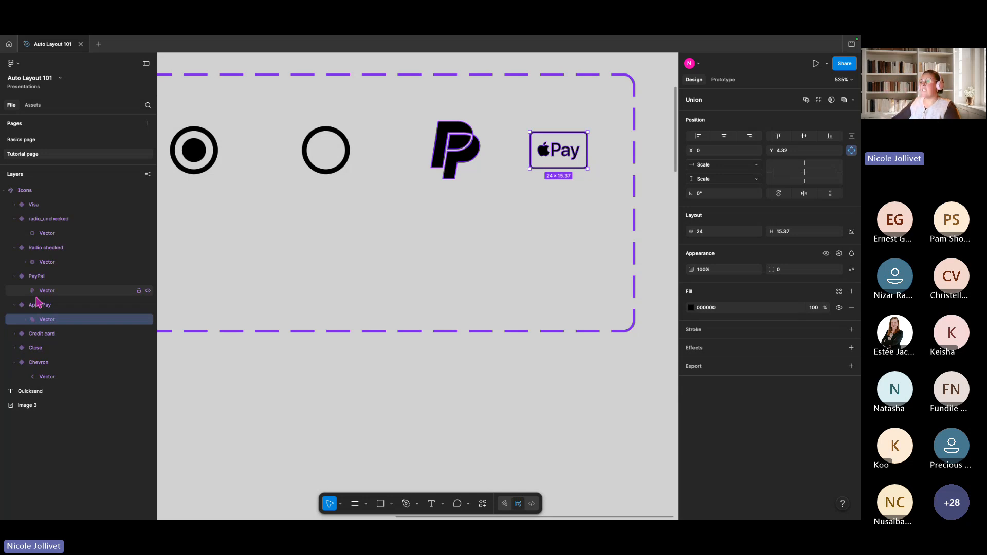
Place an instance of the Chevron variant outside the Icons component set, at about X 2650, Y -649
scroll(443, 259, down, 5)
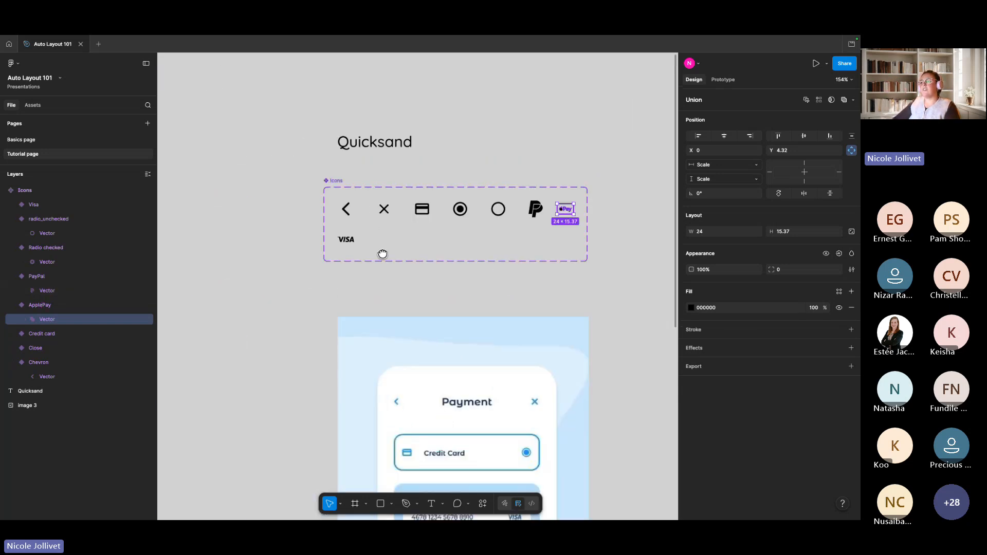
drag(383, 253, 388, 252)
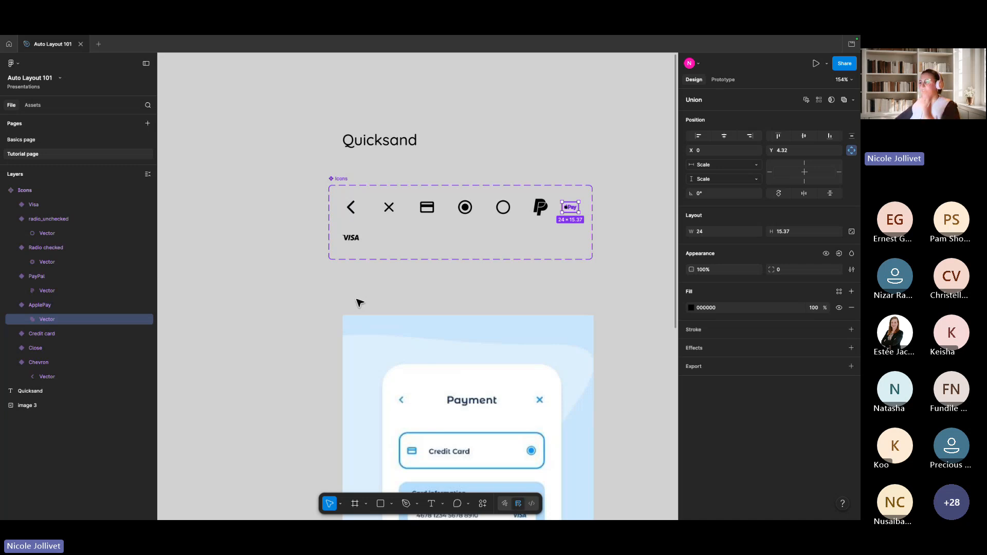
scroll(303, 263, left, 2)
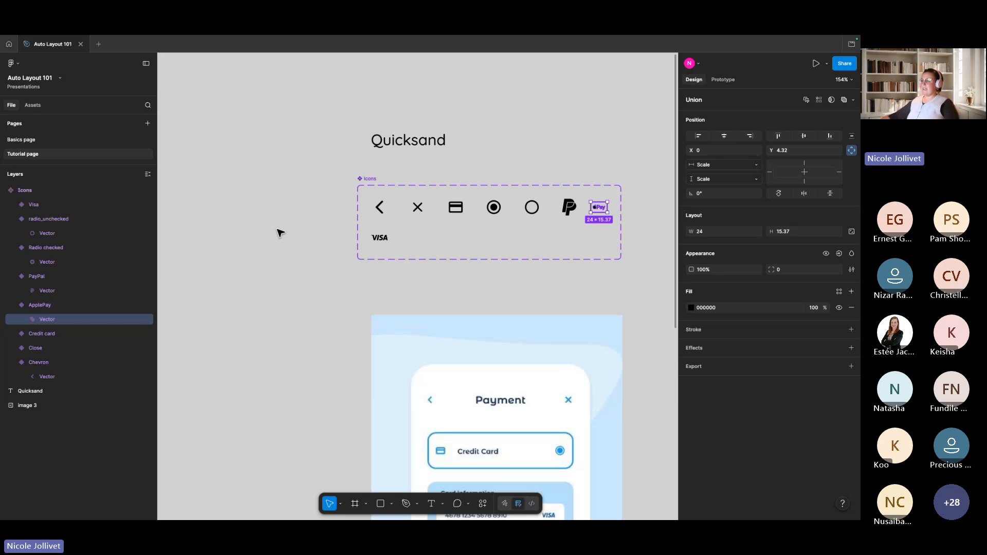
scroll(374, 160, left, 1)
scroll(435, 199, down, 3)
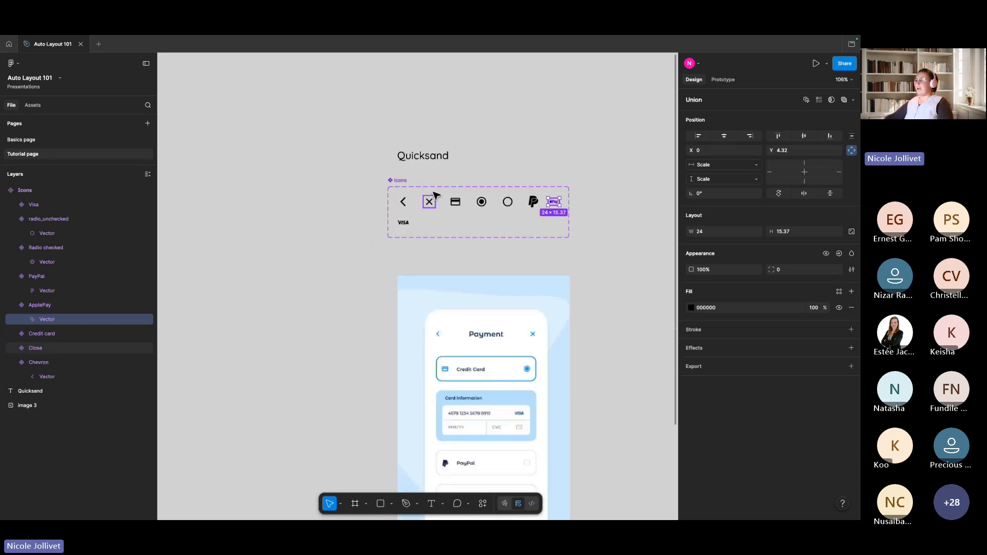
click(403, 200)
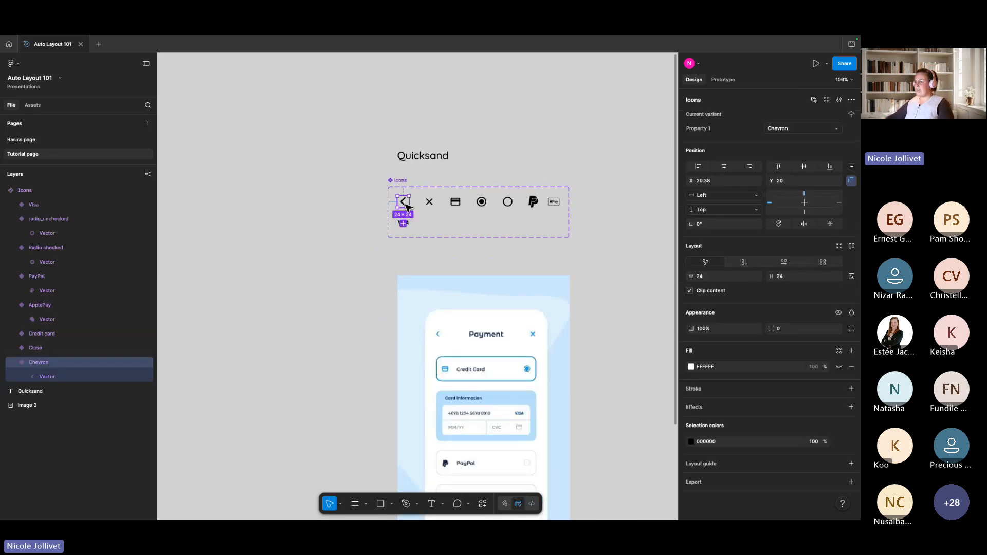
drag(406, 205, 323, 206)
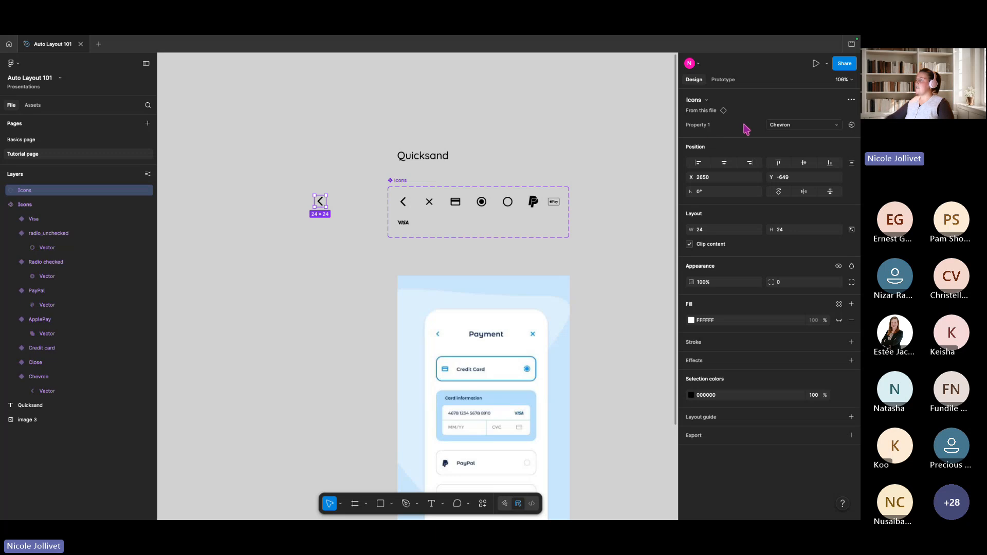
Switch the placed icon instance's variant to Credit card and Close, and return it to Chevron
click(821, 126)
click(825, 149)
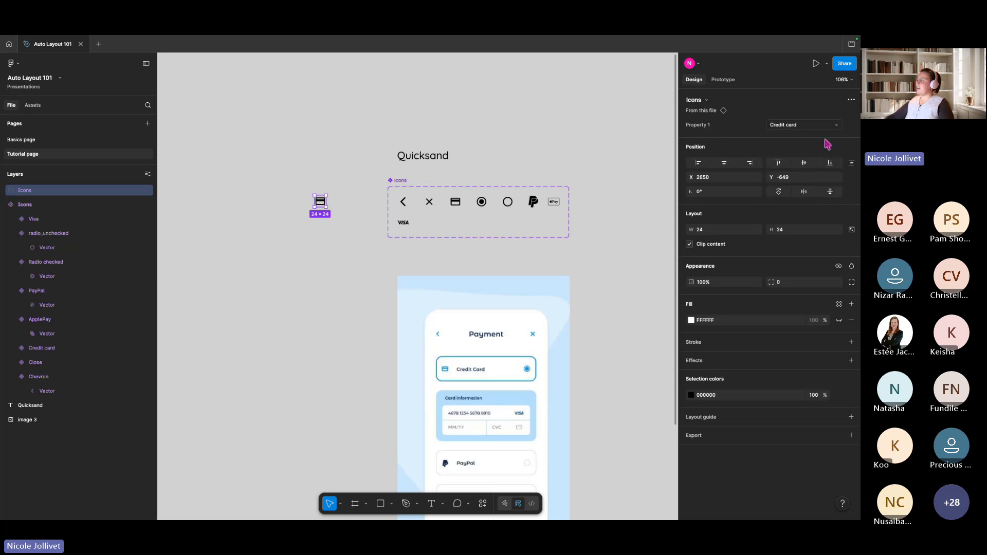
click(825, 126)
click(819, 114)
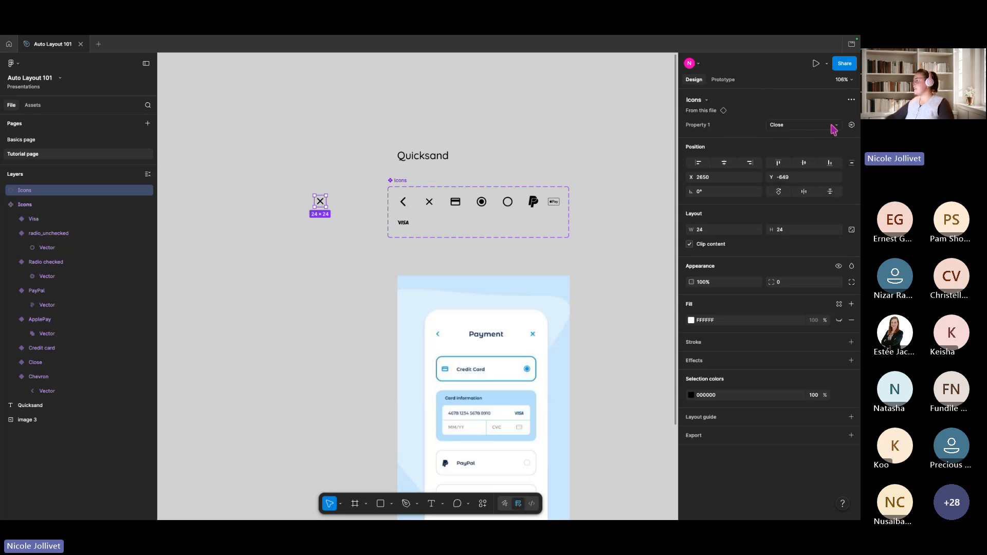
click(833, 129)
click(808, 113)
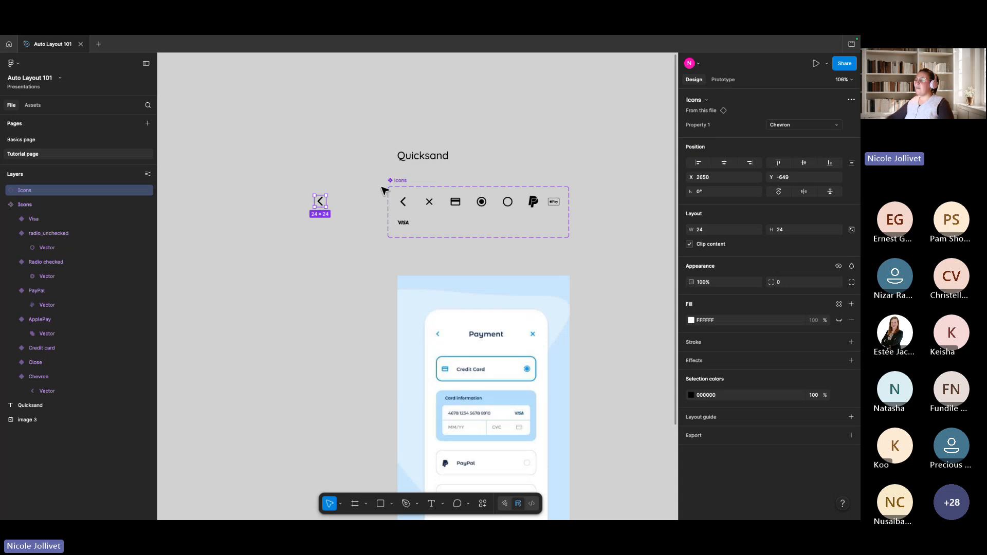
Rename the variant property of the Icons component set as Type
click(405, 181)
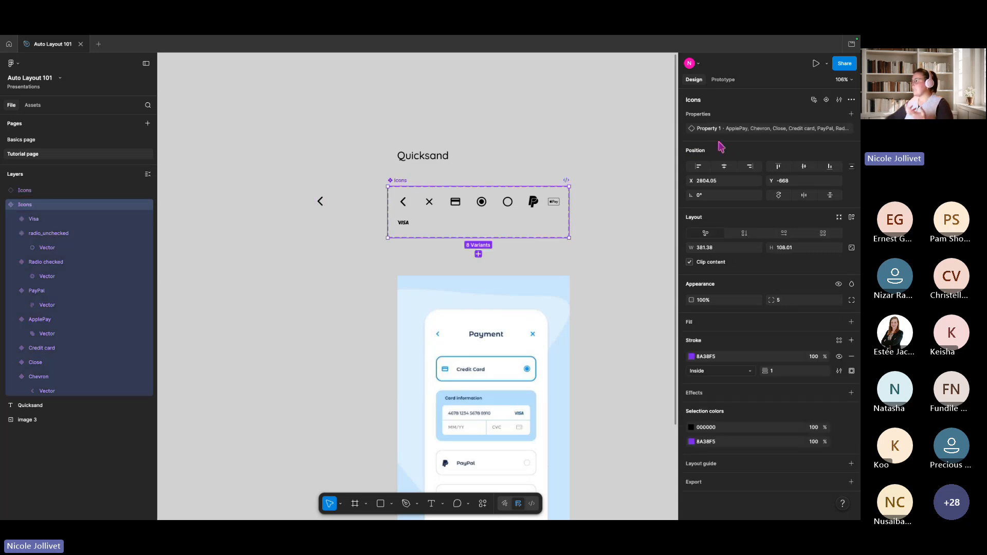
double_click(720, 135)
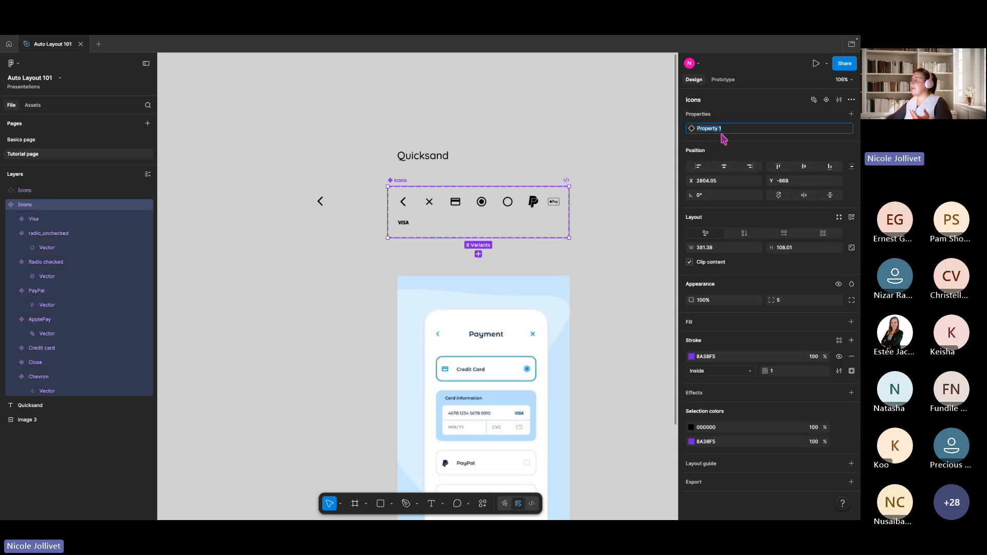
click(718, 144)
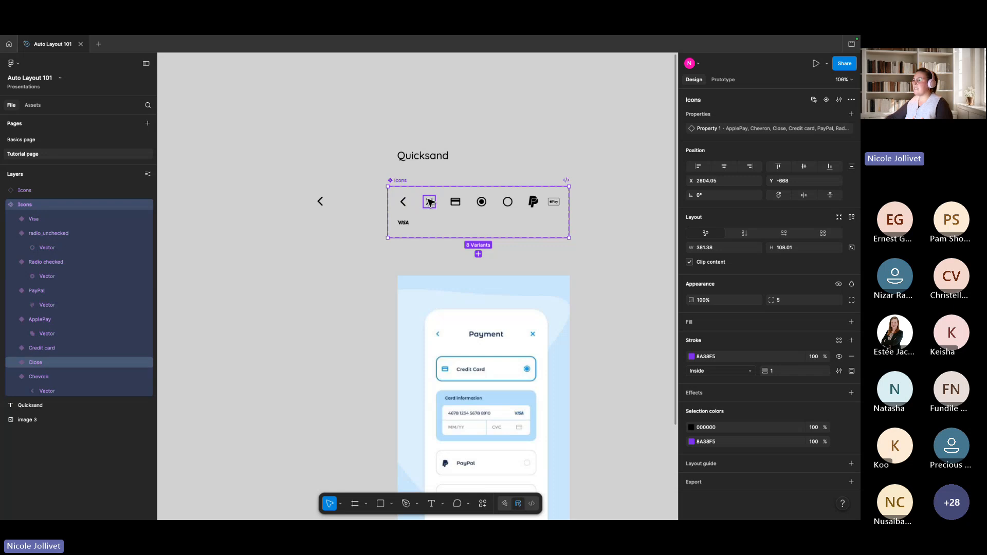
click(403, 202)
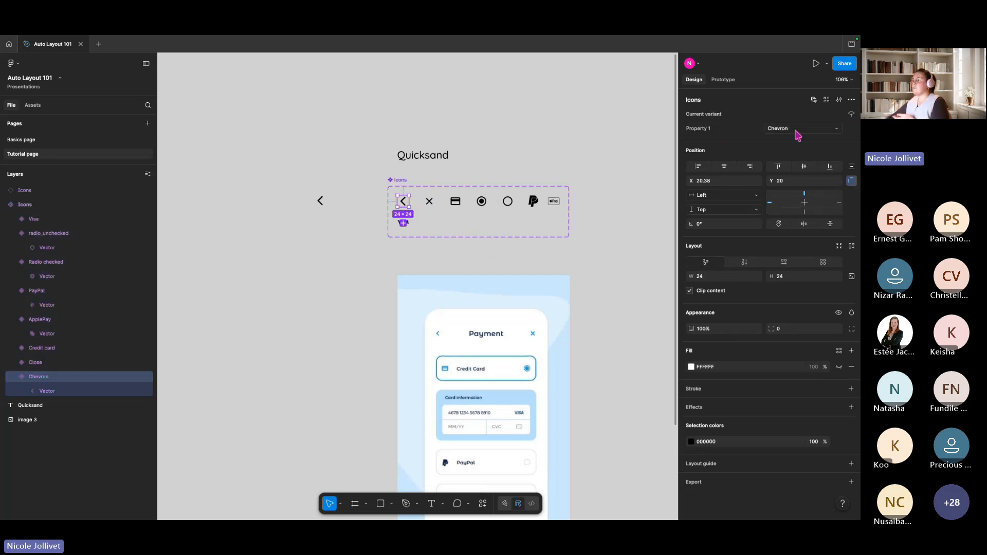
click(400, 180)
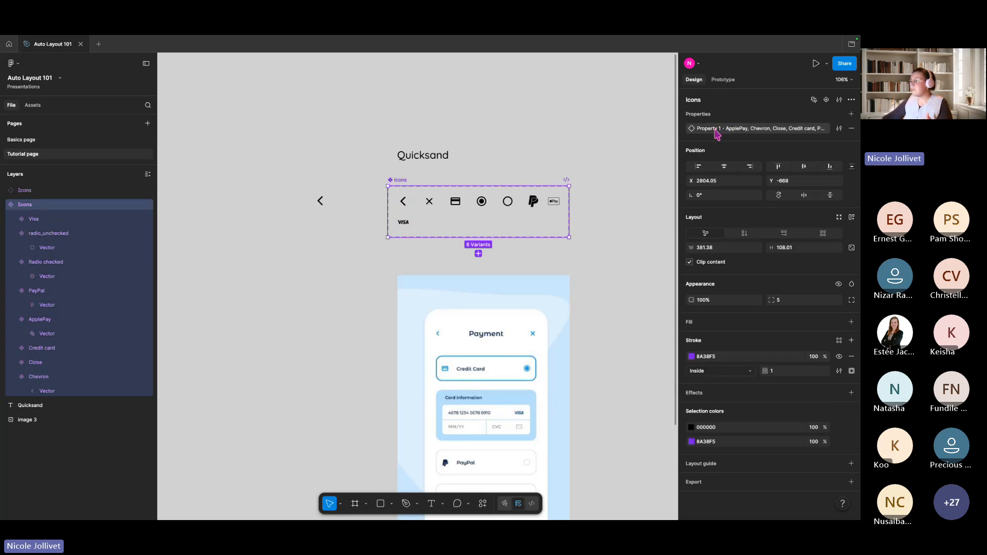
double_click(715, 130)
text(Type)
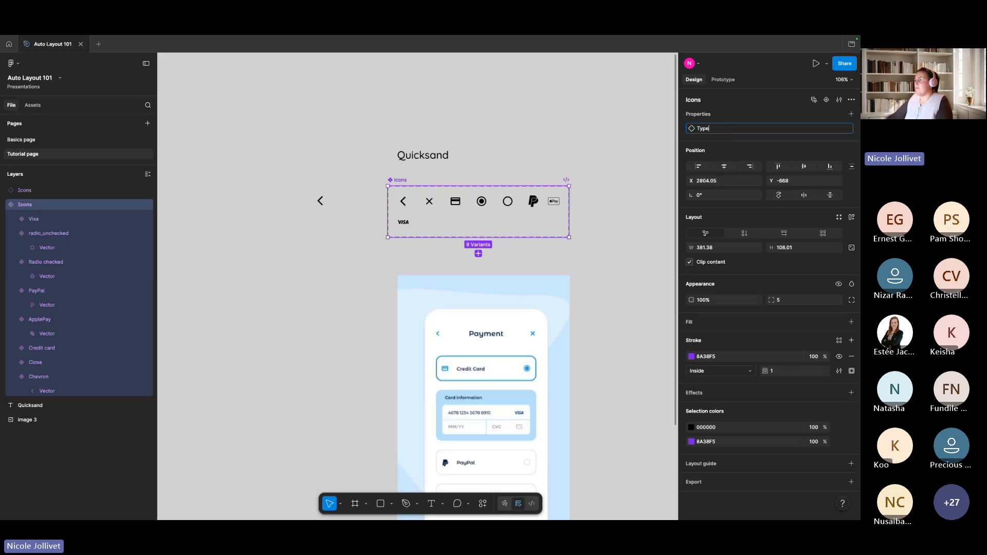
click(575, 156)
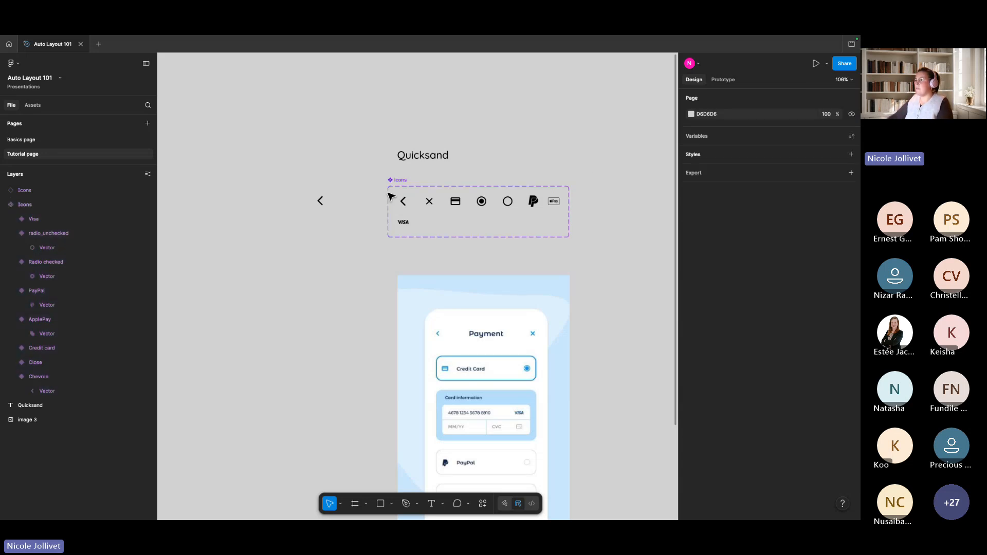
click(390, 198)
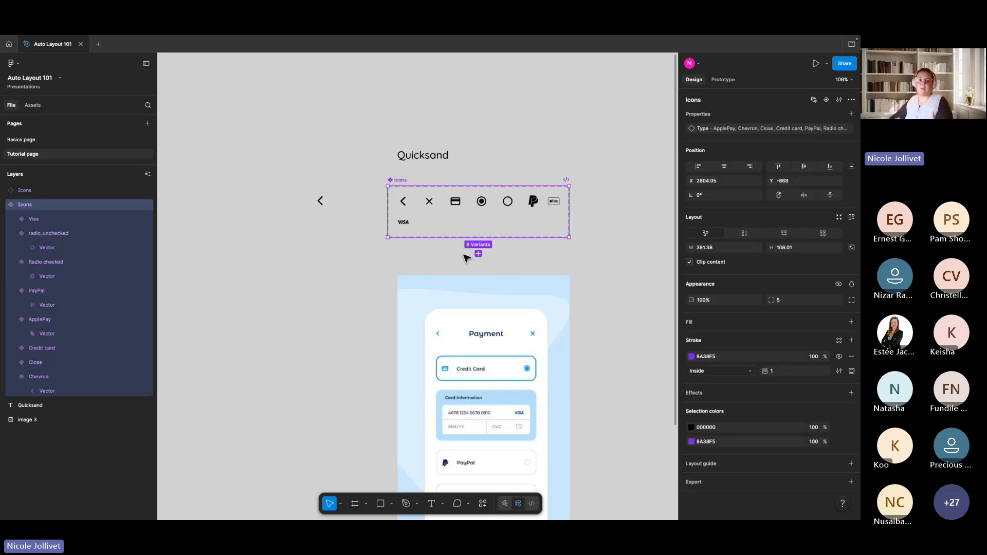
Move the chevron instance into the empty canvas area beside the Payment mockup, at about X 2469, Y -393
drag(377, 301, 436, 238)
scroll(437, 238, down, 2)
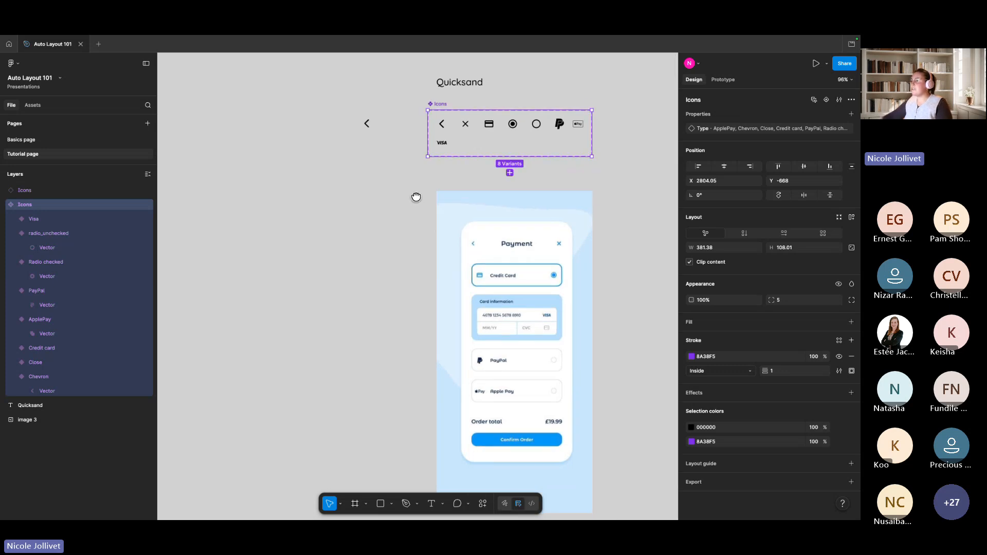
drag(368, 125, 290, 232)
scroll(339, 235, down, 1)
scroll(339, 235, up, 2)
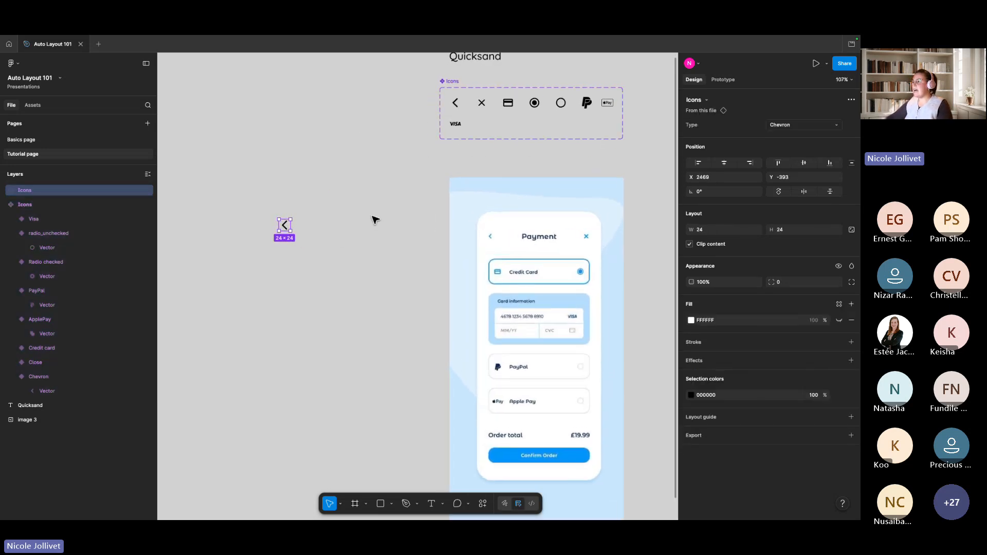
Duplicate the Quicksand text beside the chevron instance at about X 2511, Y -395, and set the copy's weight to SemiBold
drag(591, 182, 603, 212)
key(alt)
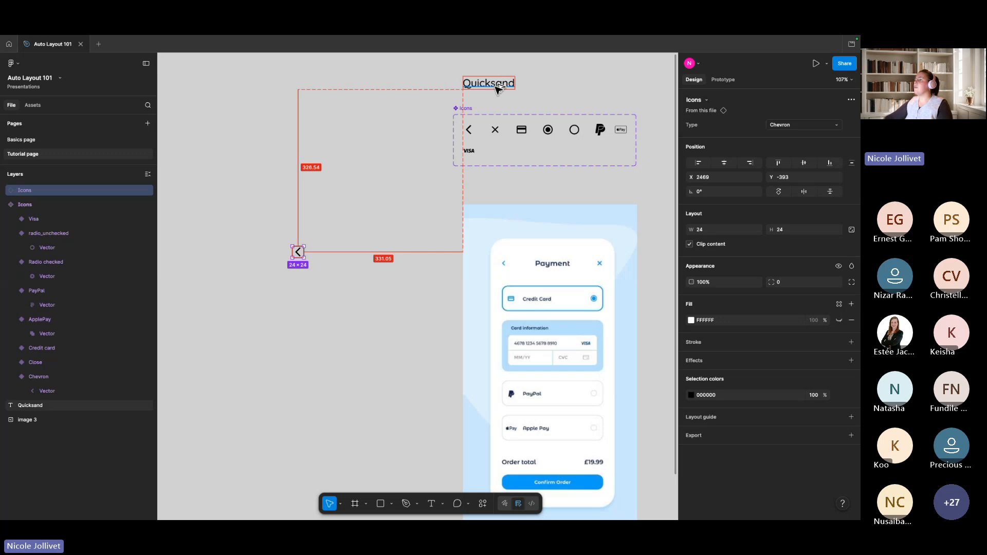
drag(497, 88, 347, 257)
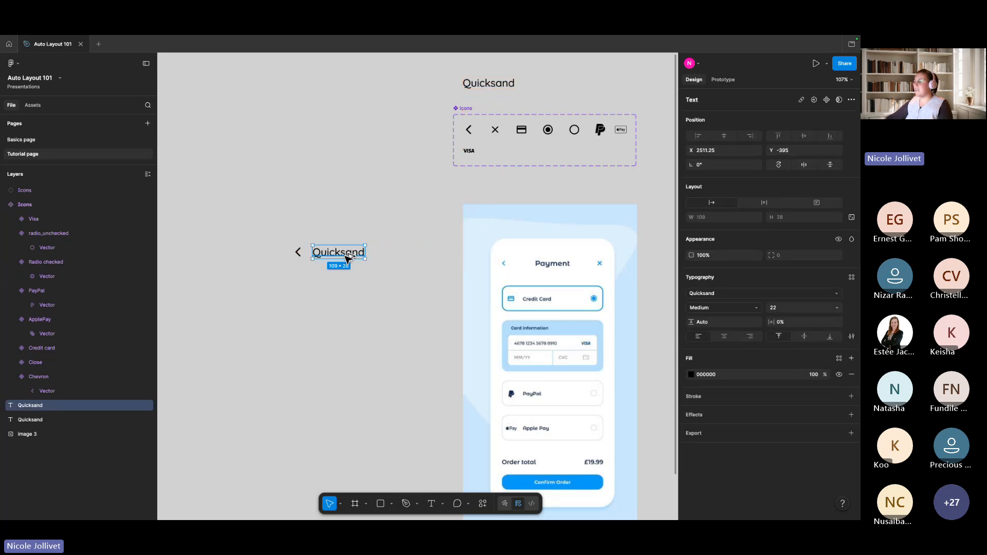
click(747, 308)
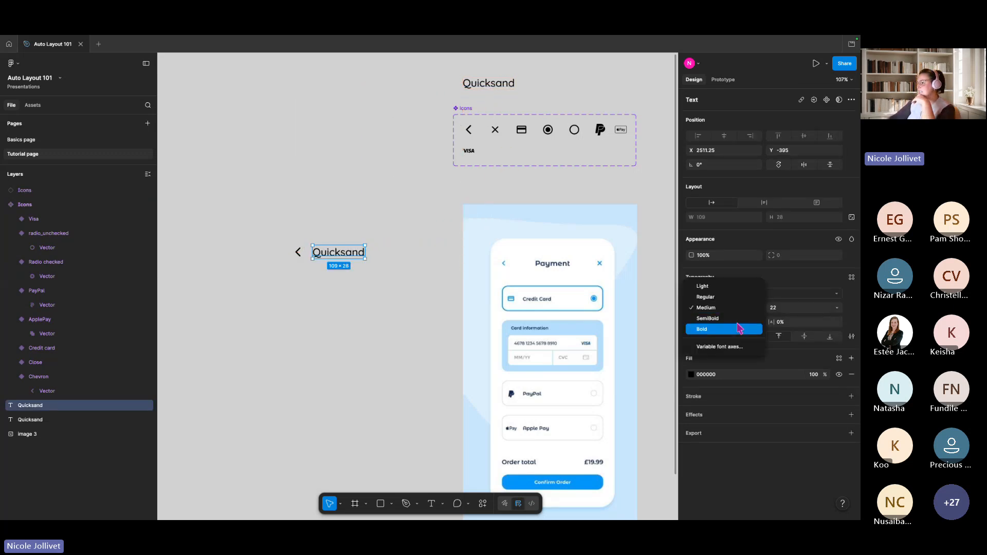
click(740, 317)
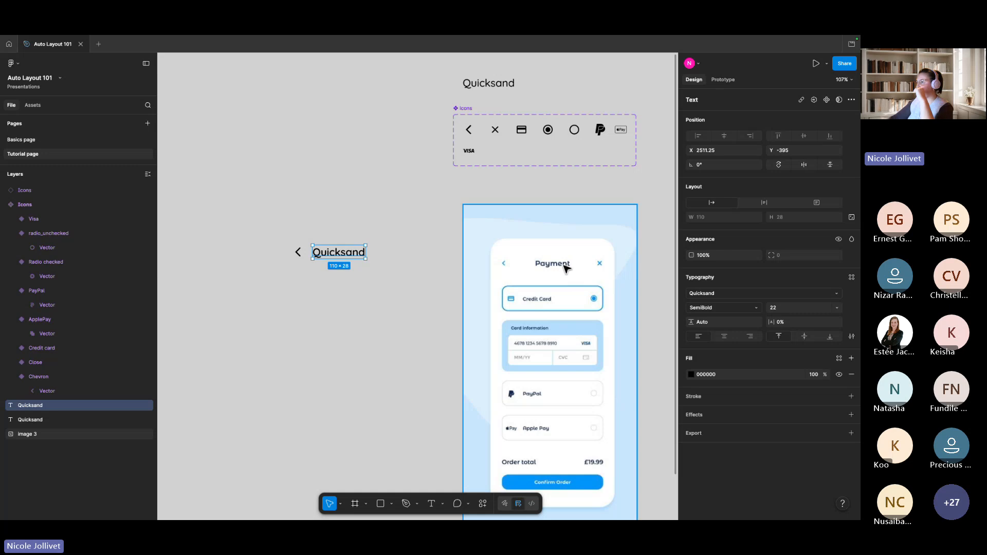
Duplicate the chevron instance to the other side of the copied text, at X 2639.5, Y -393, and set its Type to Close
click(297, 257)
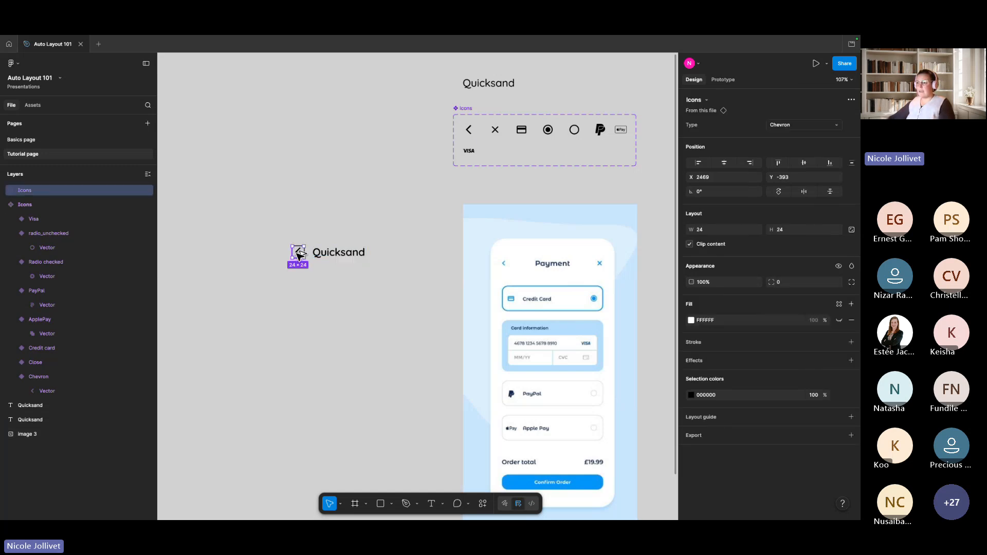
drag(297, 256, 381, 256)
click(832, 126)
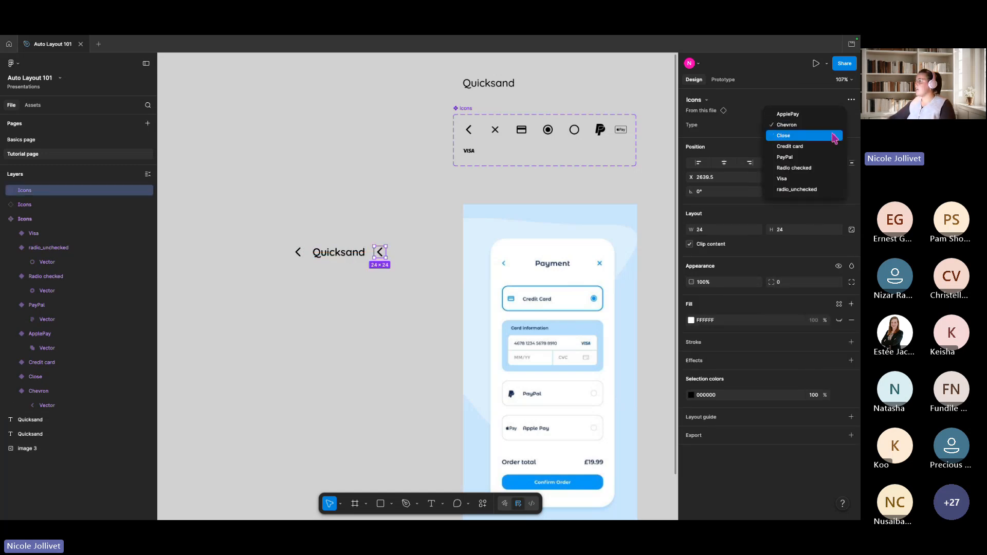
click(832, 136)
scroll(431, 288, down, 1)
scroll(431, 288, left, 1)
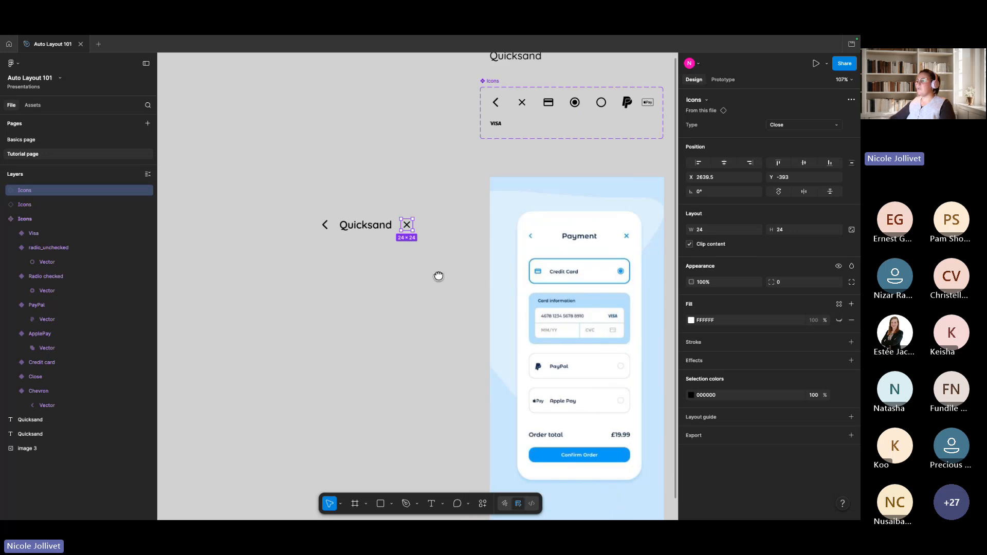
Recolor the chevron and close instances beside the copied text with the blue 219DFF sampled from the mockup's Confirm Order button
shift+click(330, 228)
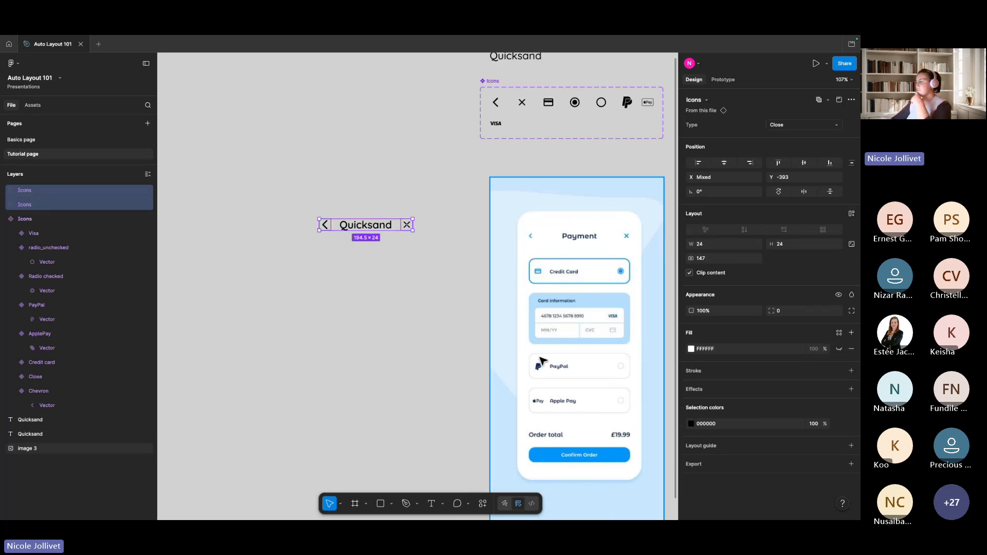
click(691, 423)
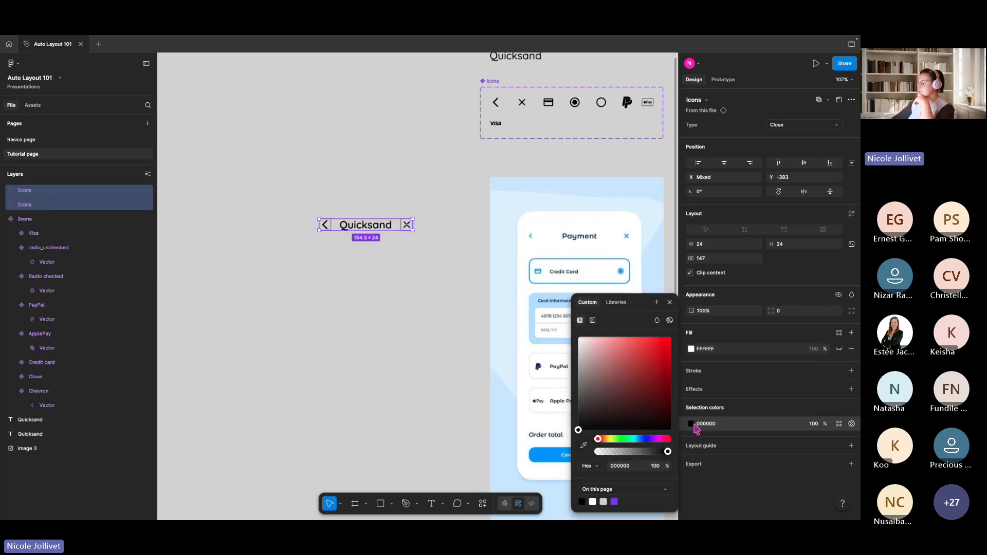
click(583, 445)
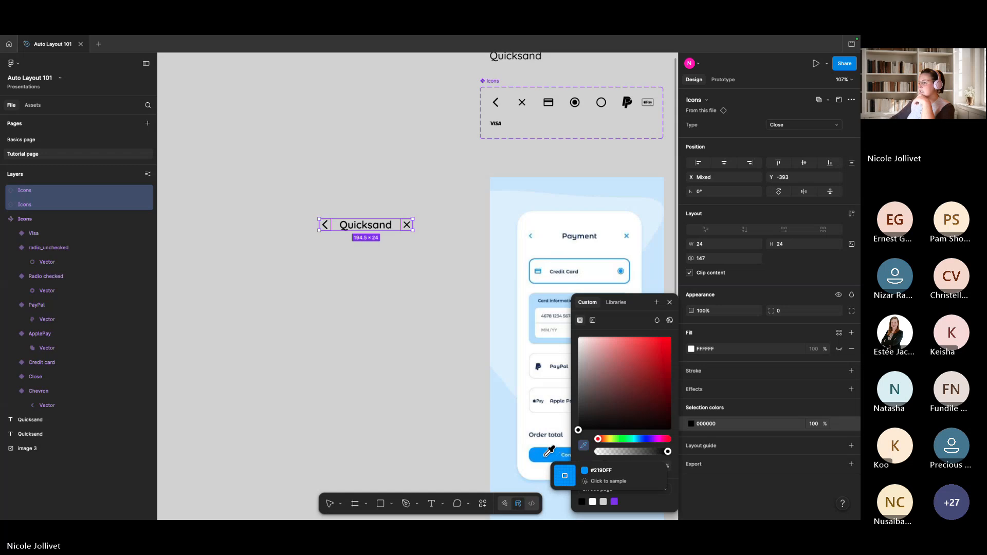
click(550, 456)
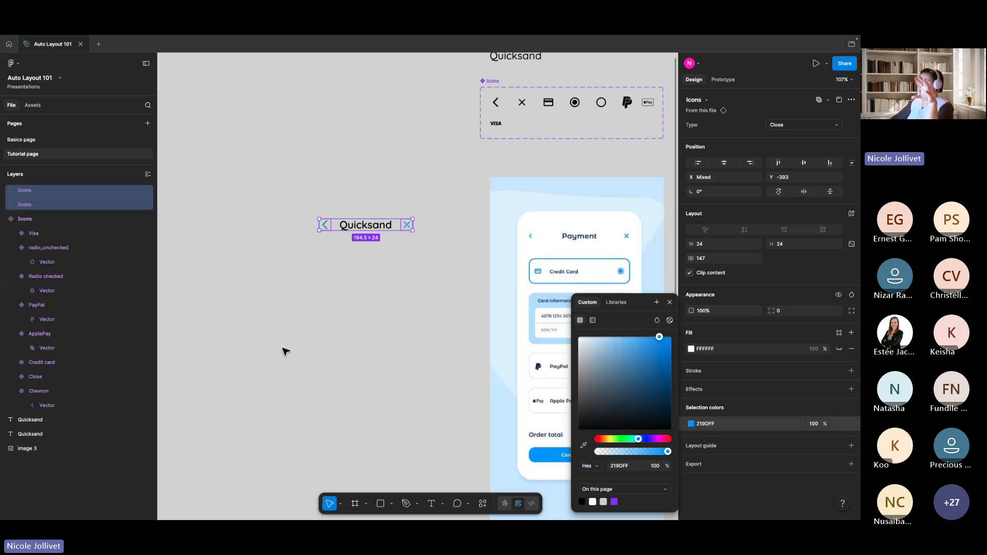
scroll(285, 350, right, 1)
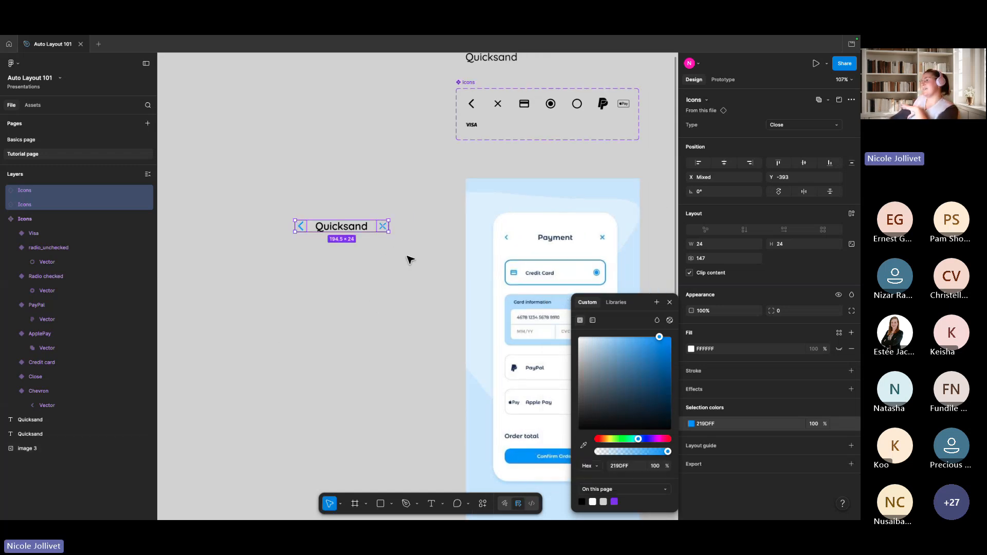
click(409, 259)
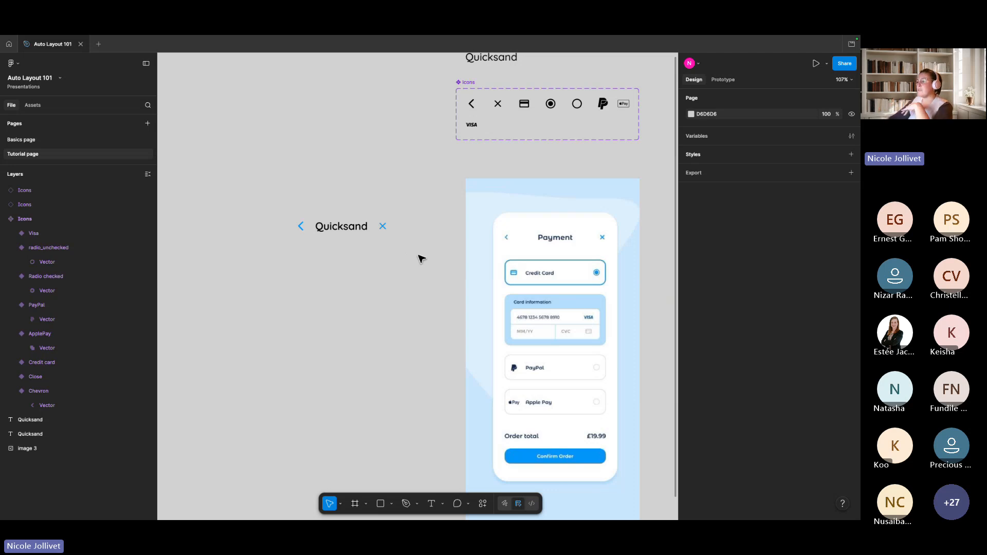
Wrap the chevron, Quicksand text and close icon in an auto layout frame and rename the frame Heading
drag(418, 255, 278, 220)
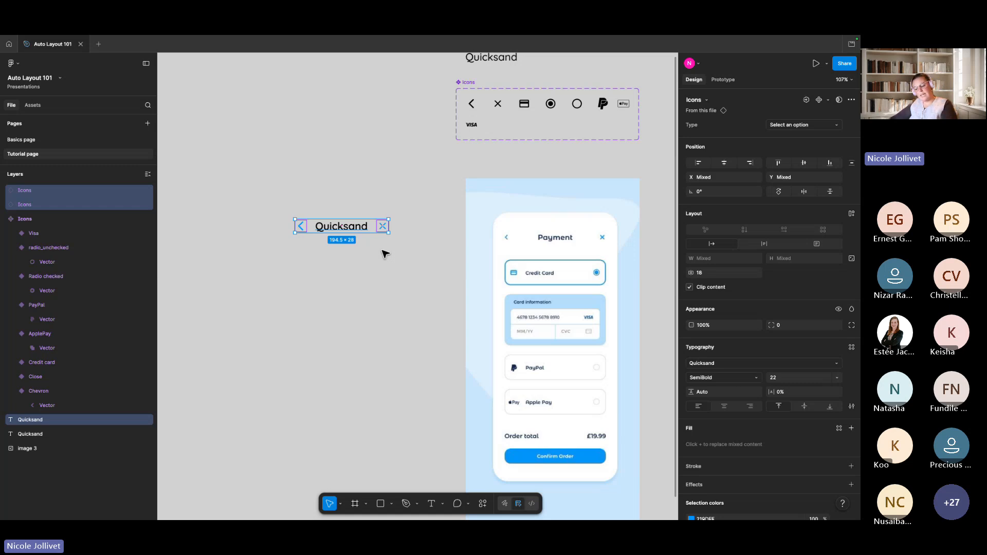
key(shift+a)
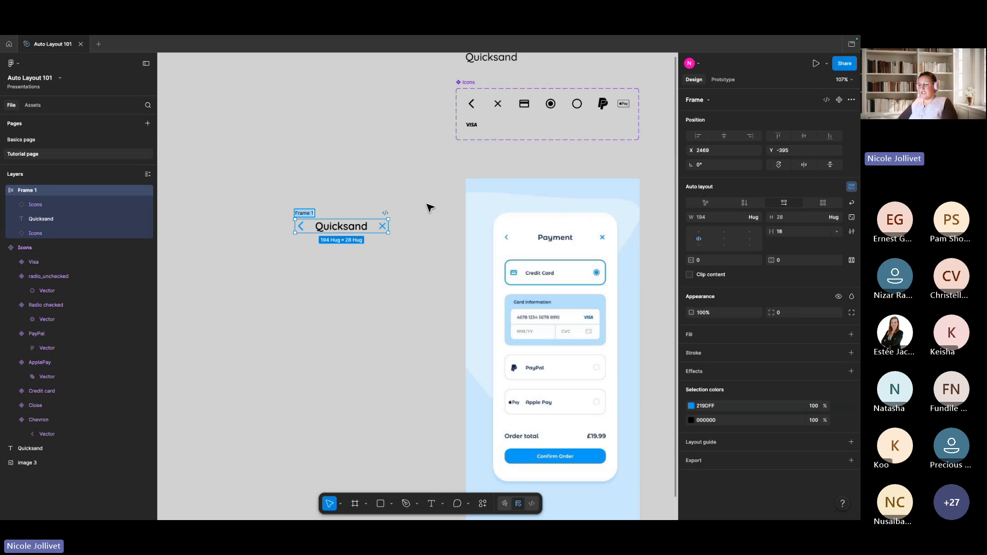
key(ctrl+r)
text(He)
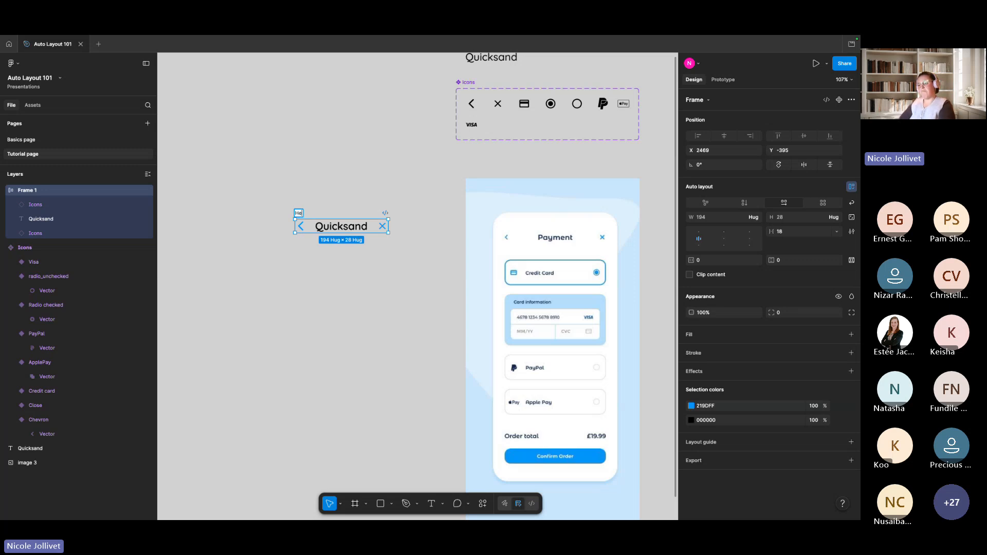
text(ader)
key(BackSpace)
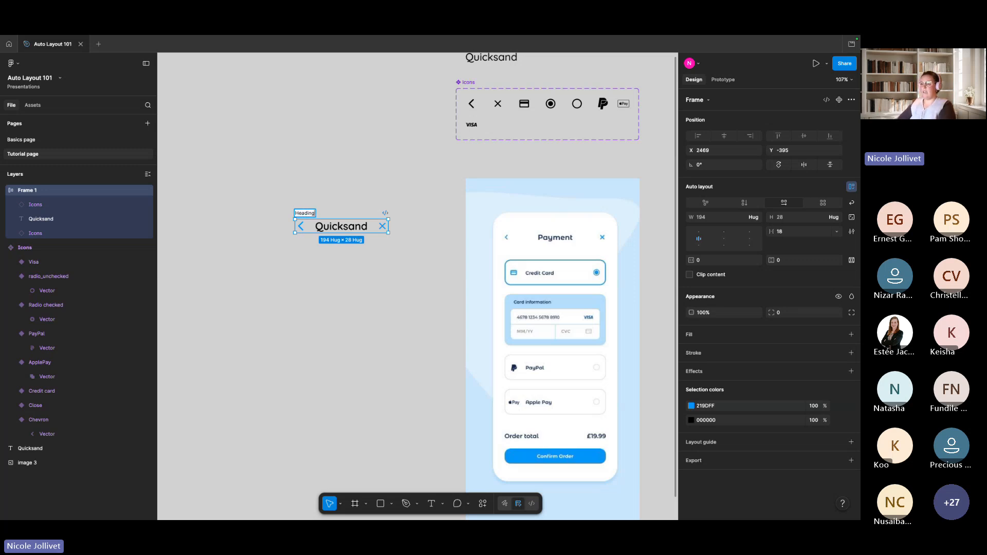
Confirm Heading as the frame's name and replace its title text with "Payment"
key(Return)
double_click(334, 225)
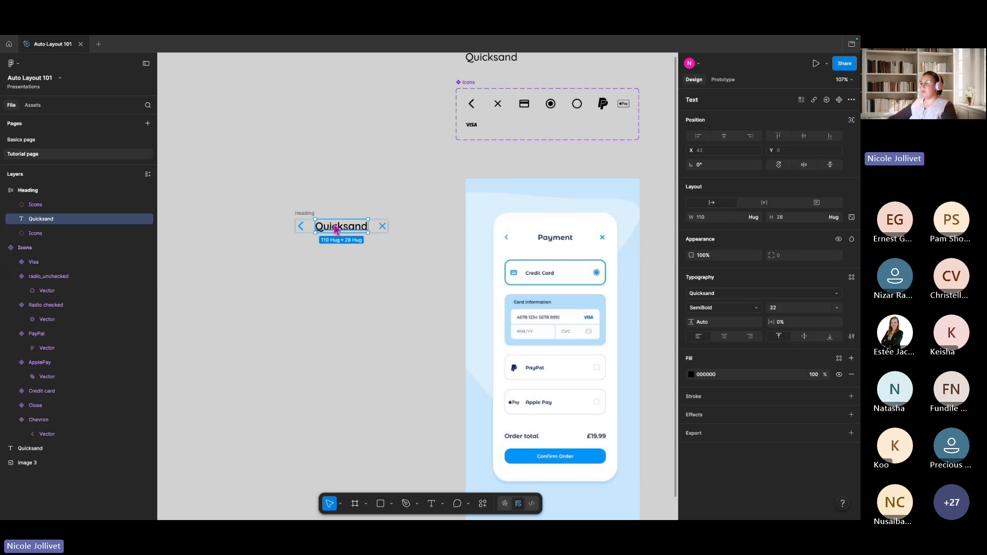
double_click(333, 225)
text(Payment)
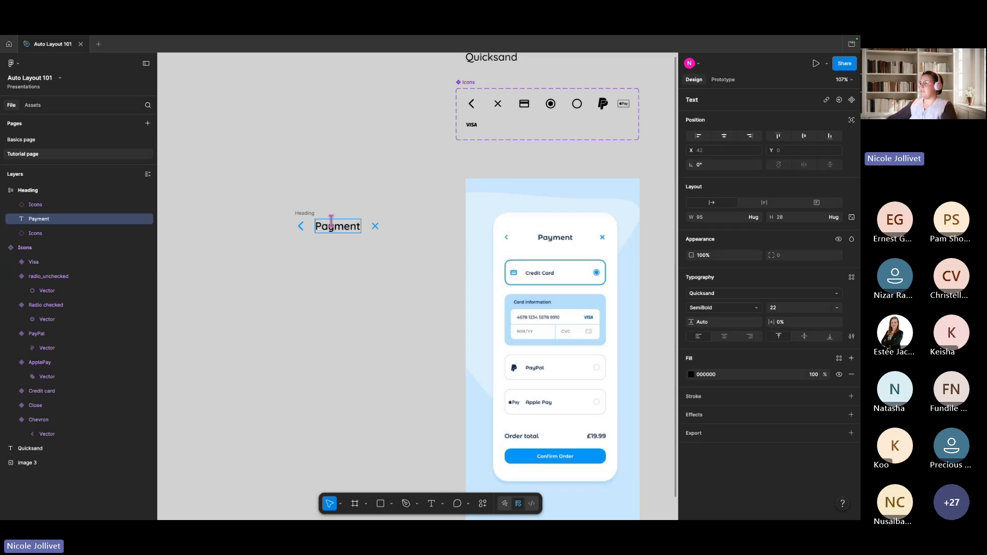
key(Escape)
click(379, 202)
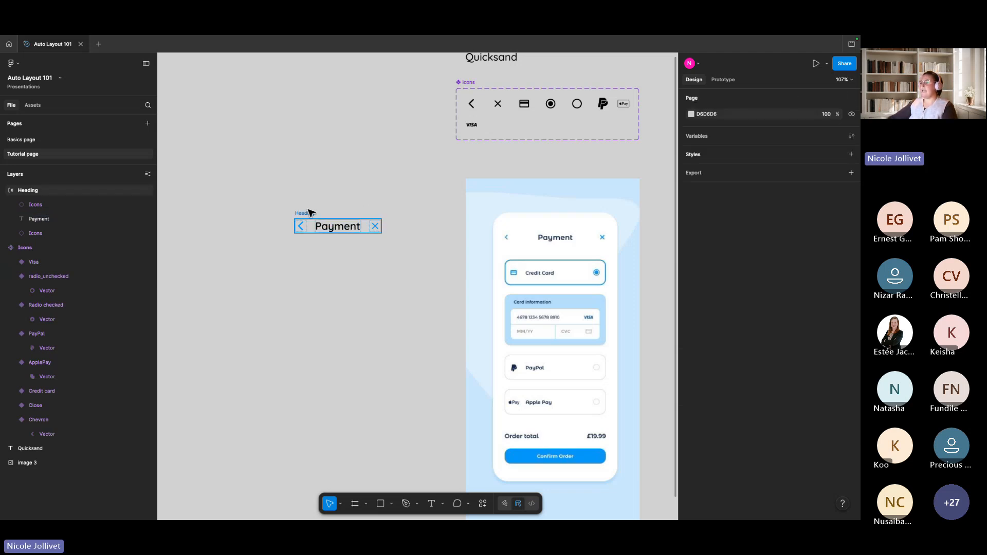
Move the Heading frame horizontally to about X 2405 and widen it to about 255
click(307, 212)
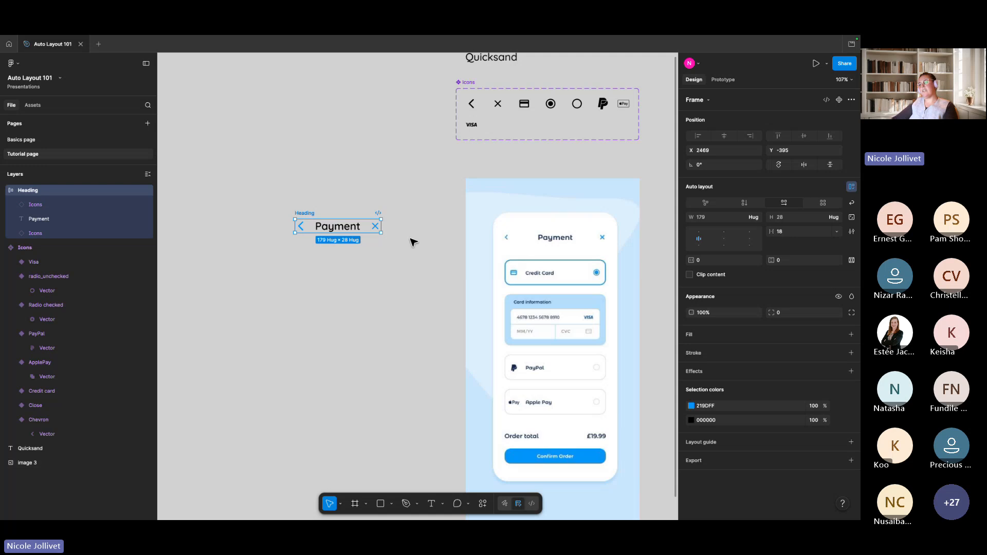
drag(304, 214, 273, 213)
drag(348, 227, 386, 226)
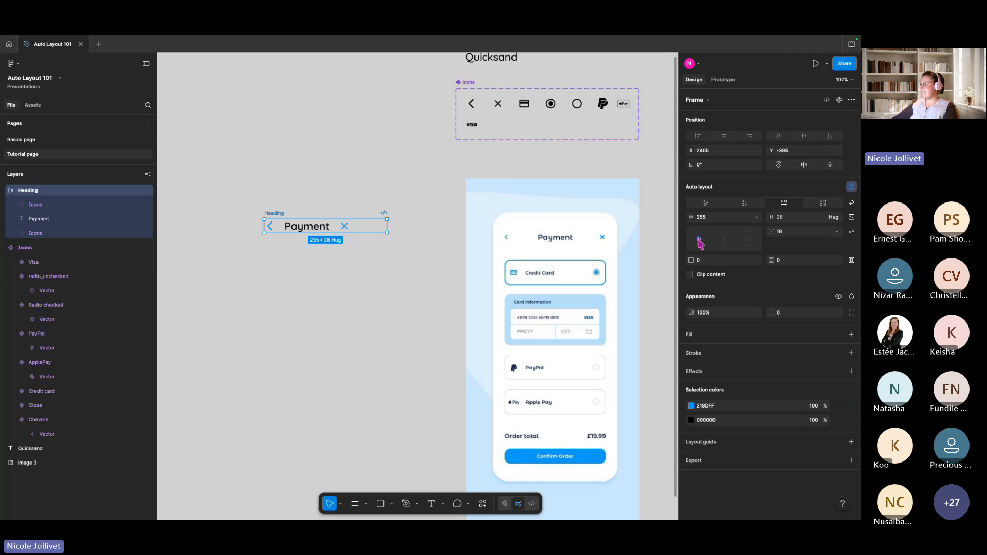
Try an Auto gap between the Heading frame's items with the frame widened to about 376, and undo both changes
click(836, 232)
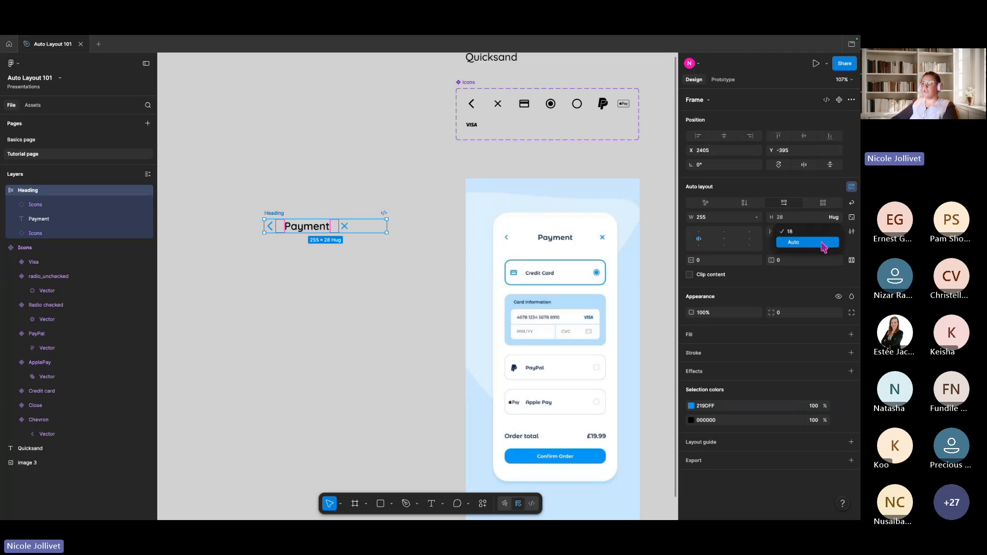
click(822, 243)
drag(387, 225, 443, 230)
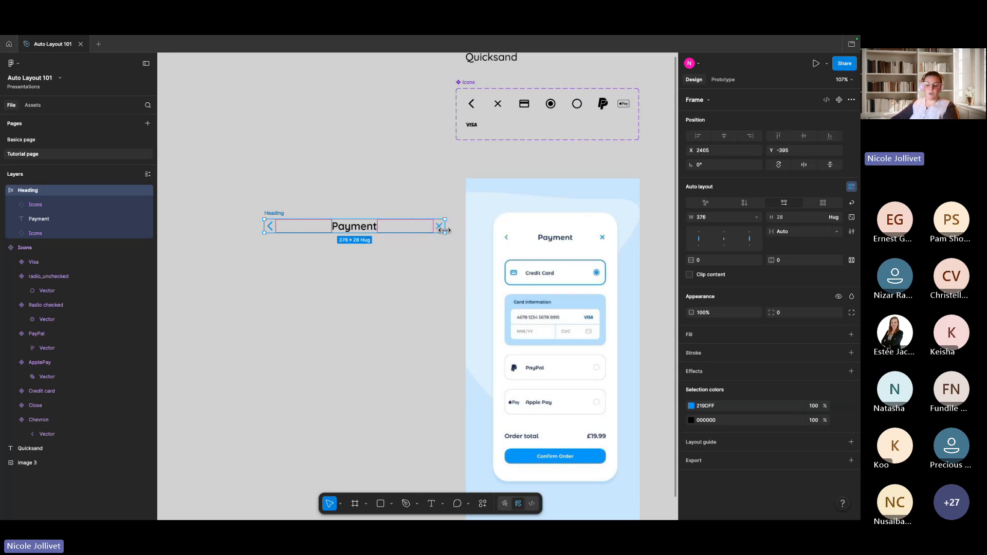
key(super+z)
key(super+z)
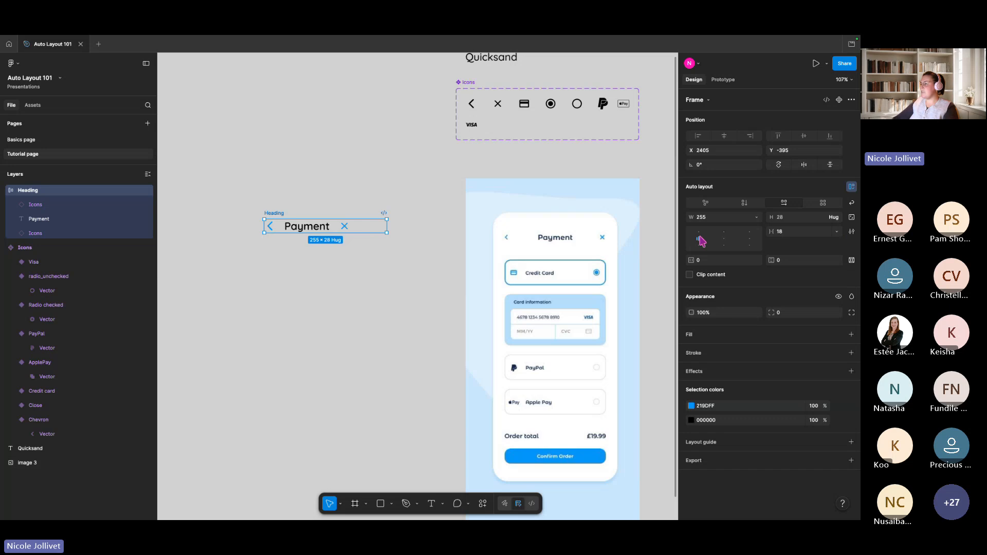
Set the horizontal gap between the Heading frame's items to Auto
double_click(699, 238)
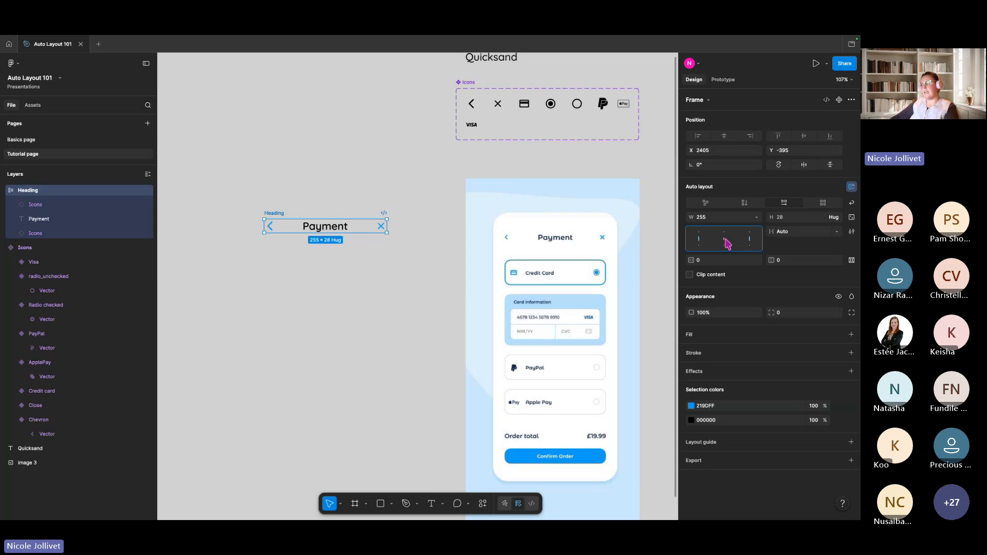
click(332, 252)
click(273, 214)
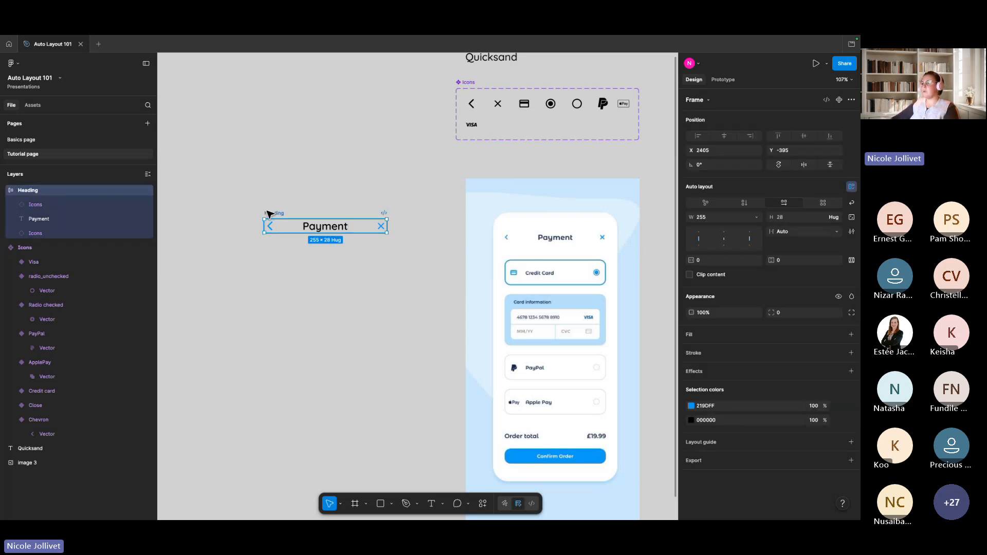
click(409, 261)
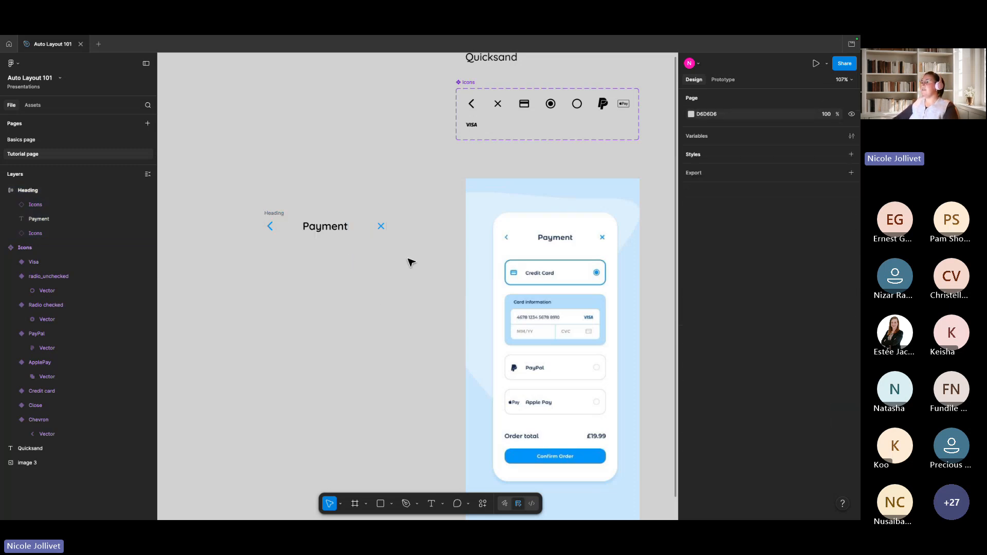
Duplicate the heading's chevron icon and place the copy below the Heading frame at about X 2426, Y -270
scroll(372, 286, down, 2)
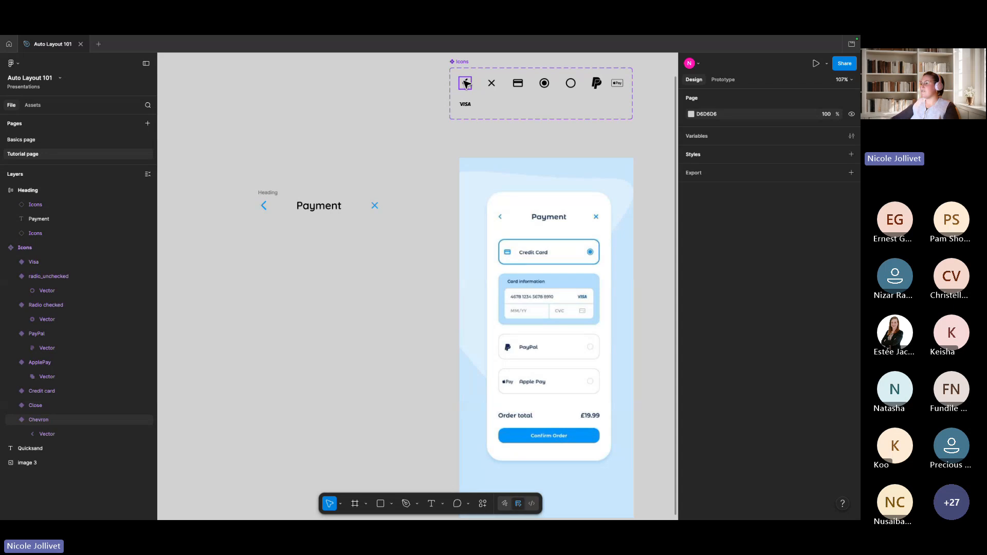
click(264, 206)
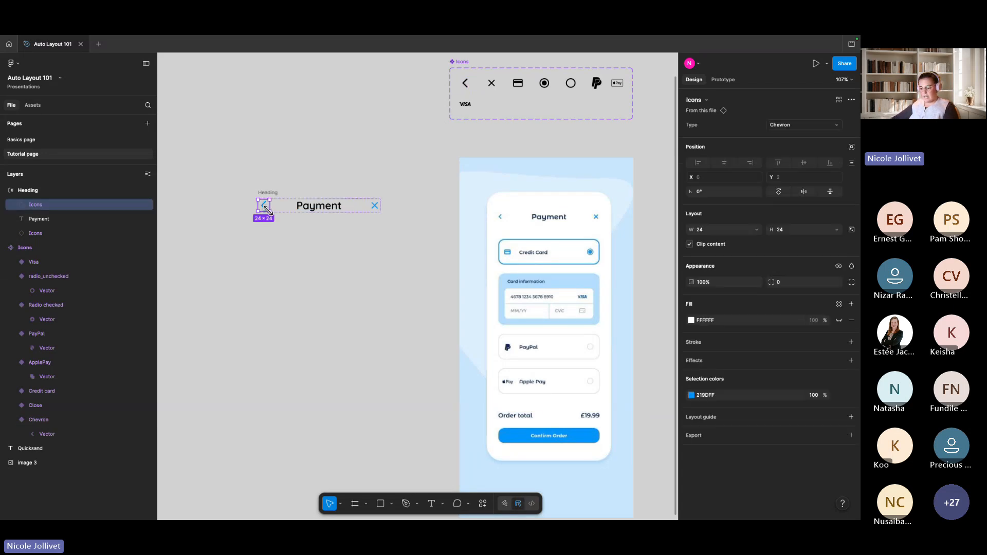
drag(266, 206, 288, 267)
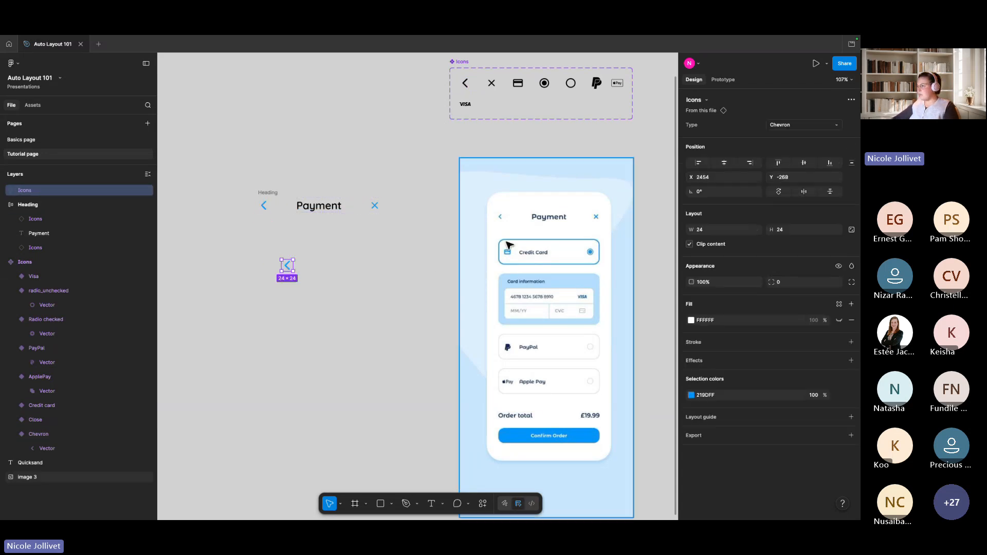
scroll(440, 248, up, 3)
drag(450, 253, 348, 234)
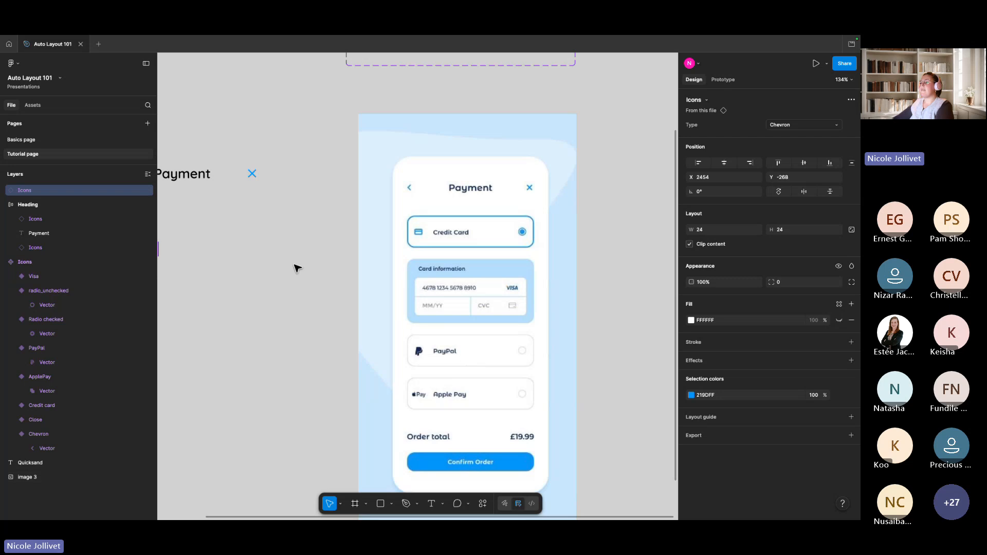
drag(294, 265, 370, 261)
scroll(372, 261, down, 1)
scroll(372, 263, down, 2)
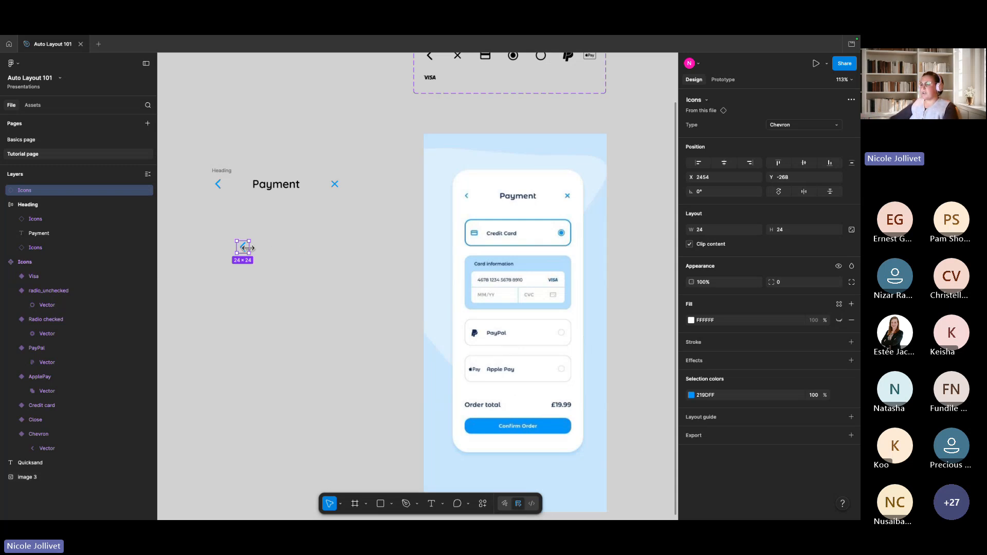
drag(244, 251, 230, 250)
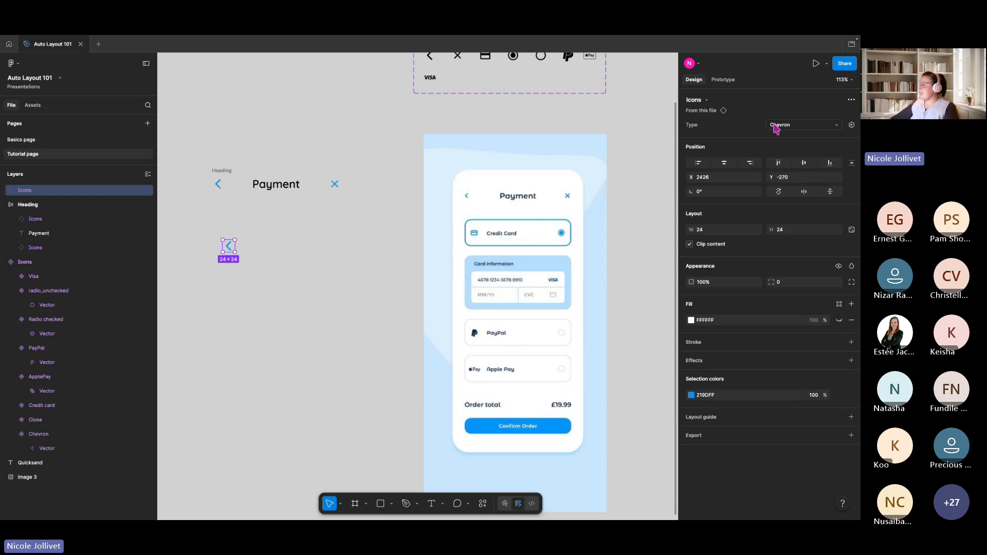
Change the copied chevron icon's Type variant to Credit card
click(830, 128)
click(828, 146)
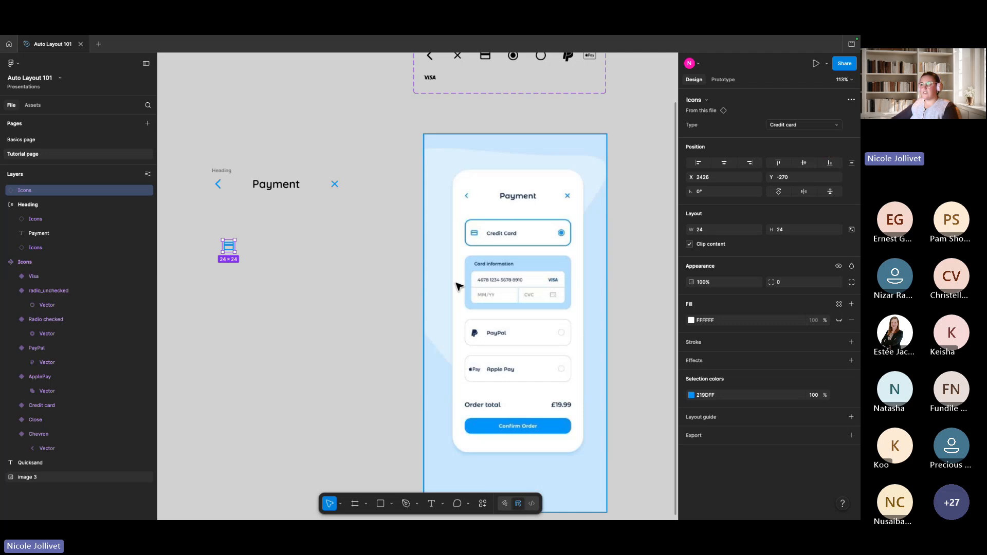
click(247, 267)
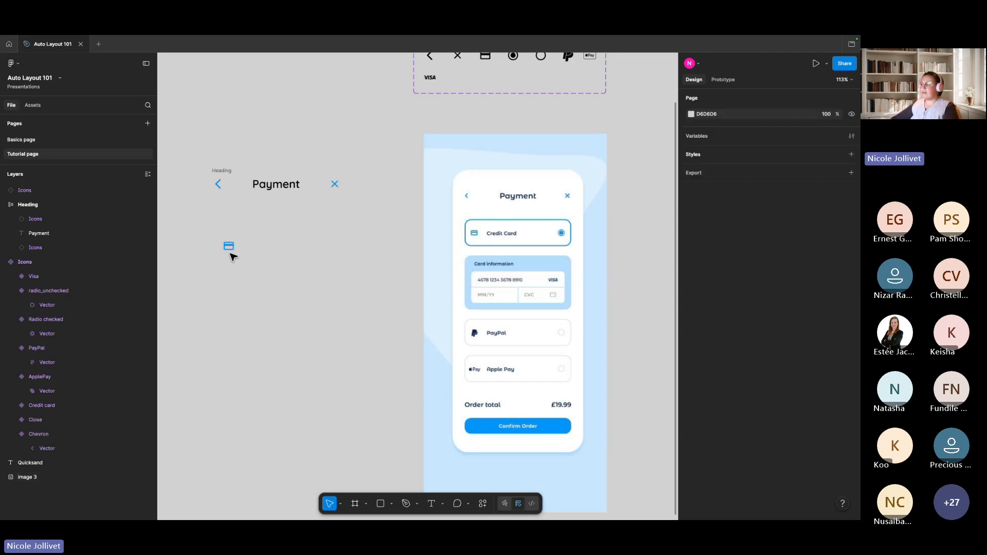
Duplicate the heading's Payment text and place the copy beside the credit card icon
drag(278, 188, 277, 248)
click(235, 173)
click(272, 188)
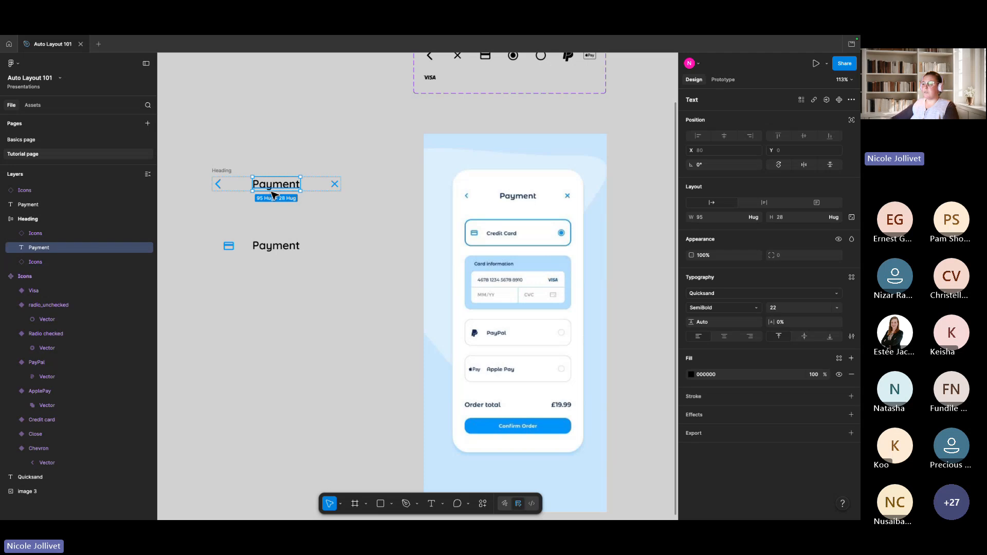
Set the copied Payment text's font size to 14 and move it closer to the credit card icon
click(277, 249)
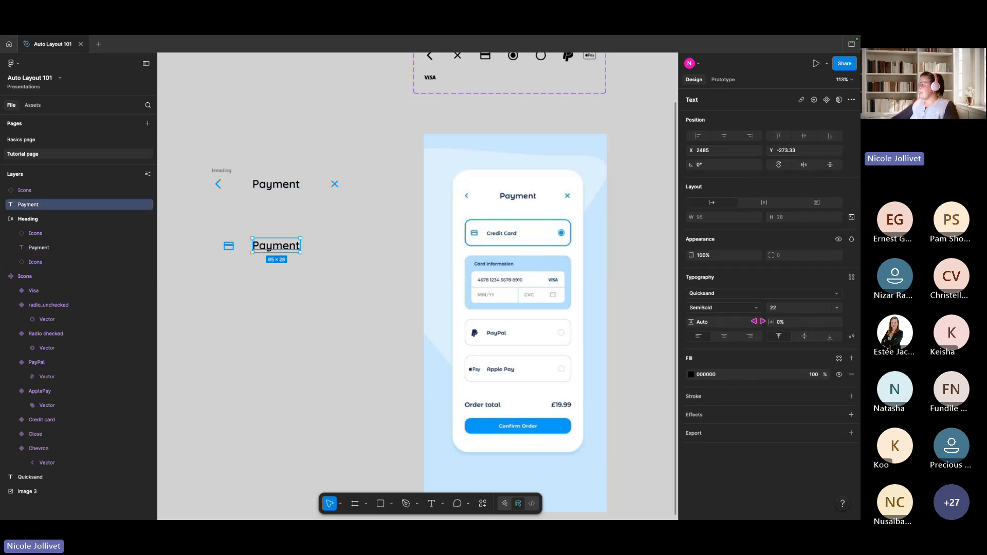
click(784, 311)
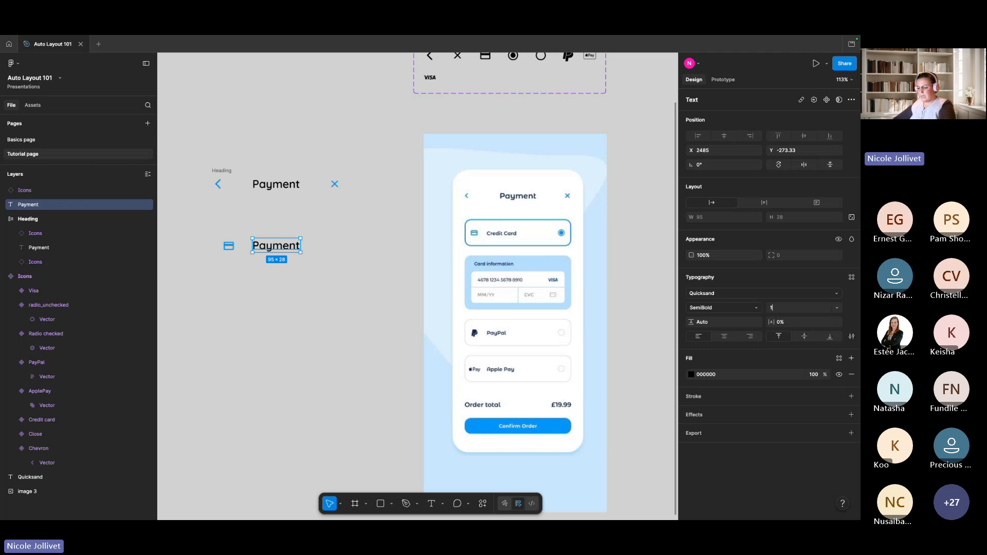
key(Return)
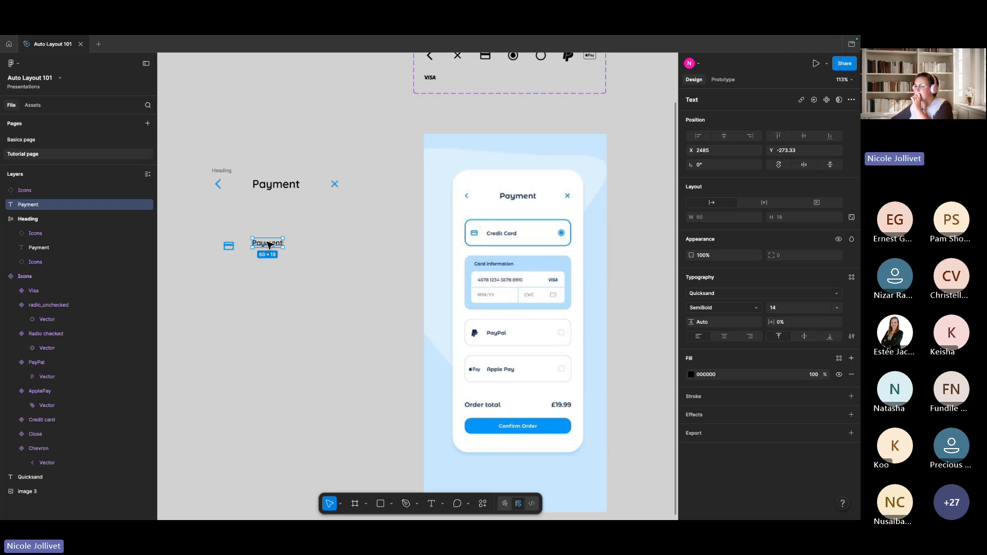
drag(269, 243, 262, 246)
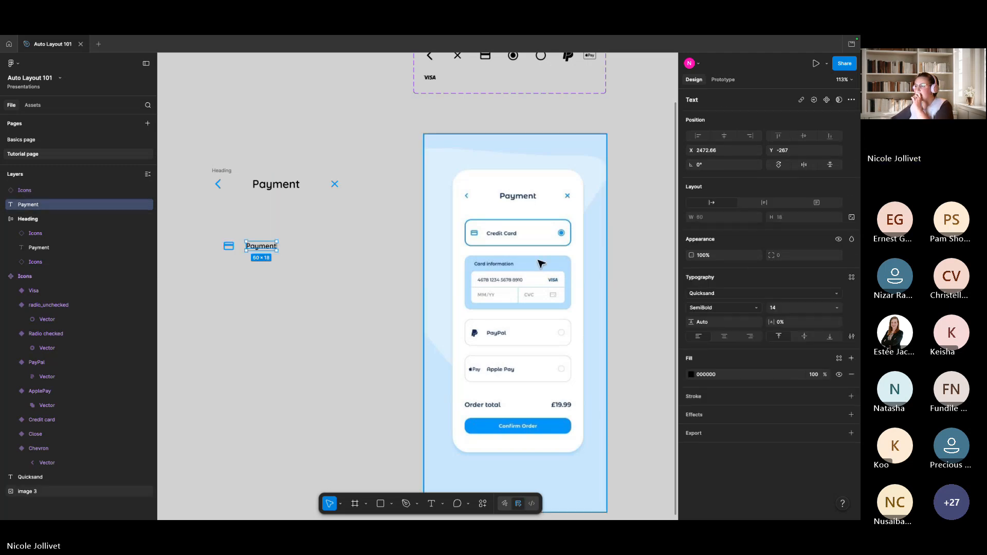
Set the font size of the Payment text beside the credit card icon to 16
click(776, 308)
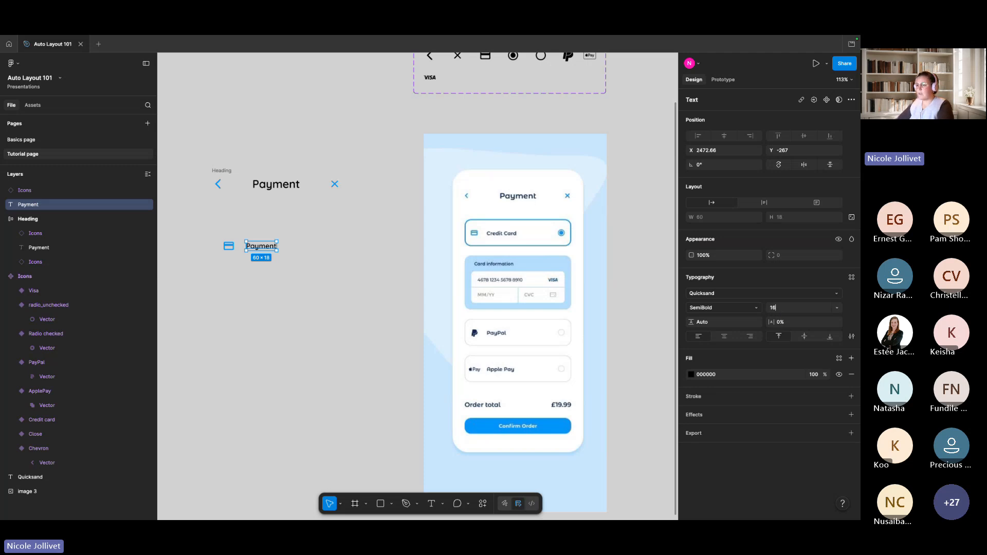
text(16)
key(Return)
scroll(303, 267, left, 2)
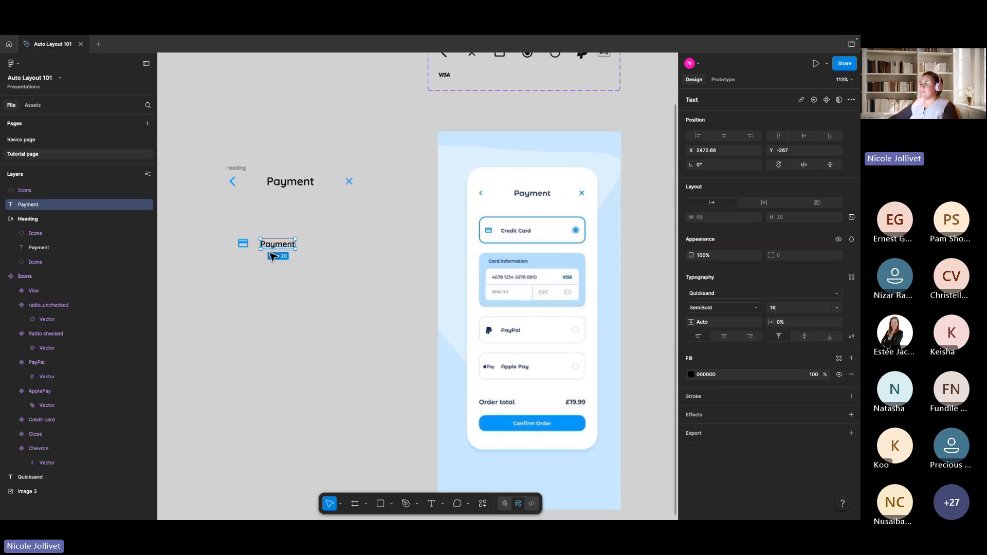
click(386, 235)
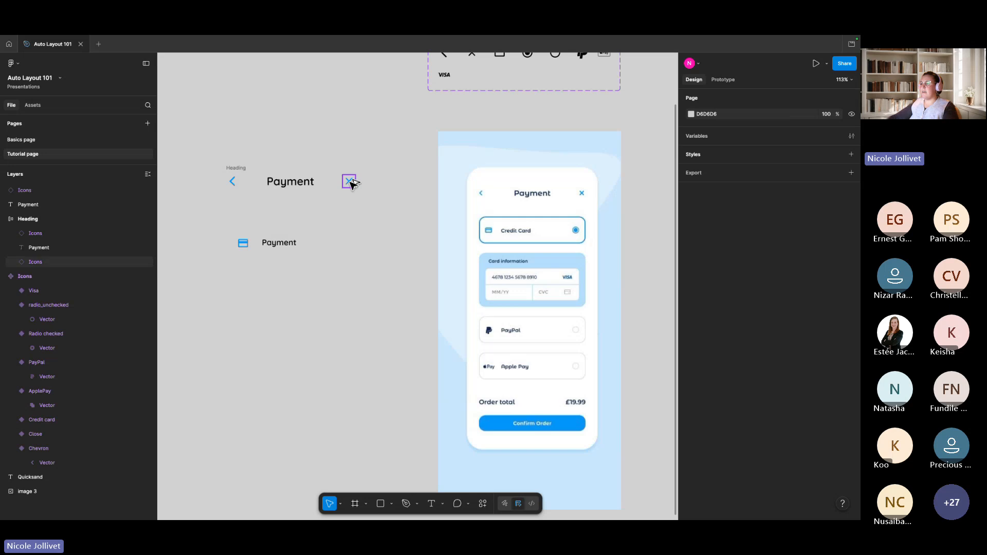
Duplicate the heading's close icon into the credit card row, change its Type to Radio checked and position it at about X 2625, Y -270
drag(351, 183, 345, 243)
click(799, 125)
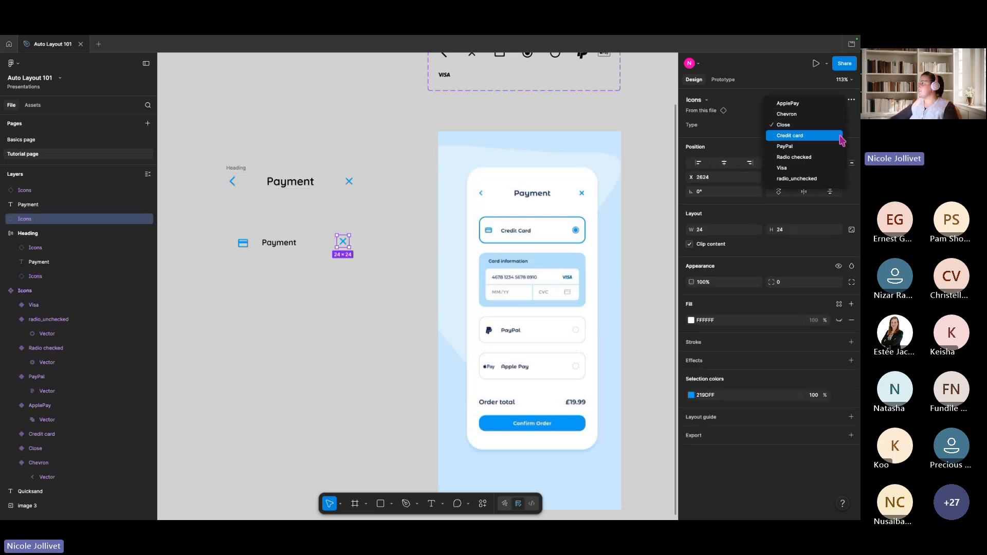
click(819, 157)
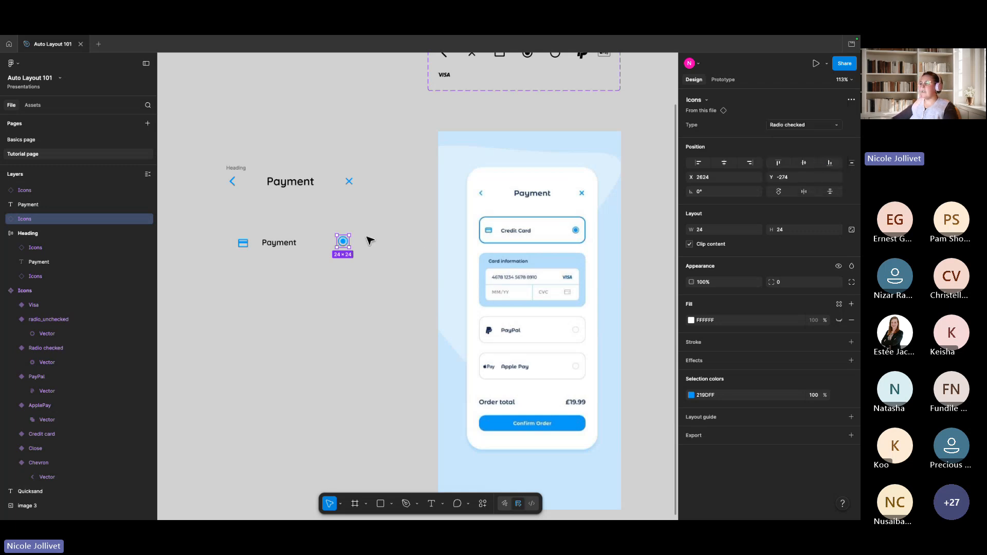
drag(373, 239, 326, 284)
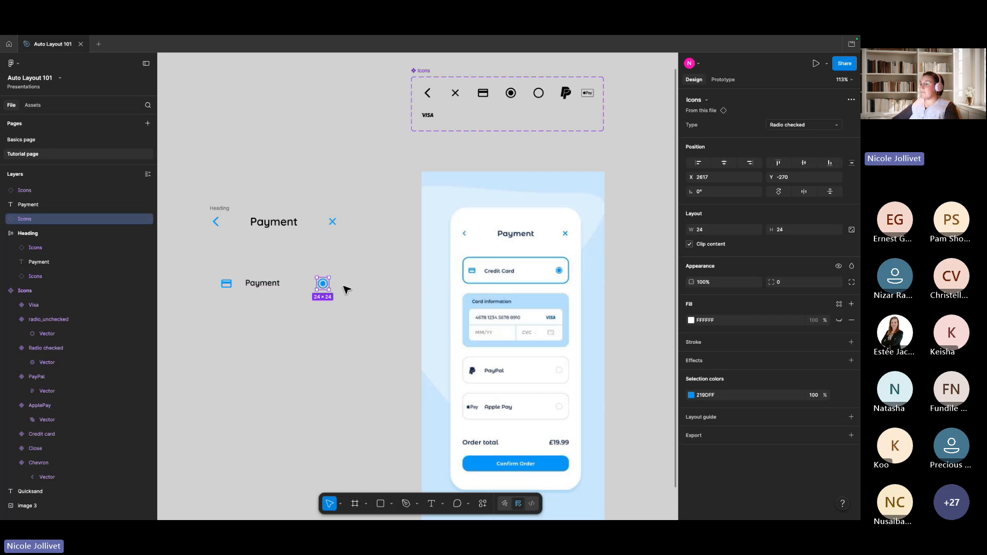
drag(325, 286, 330, 290)
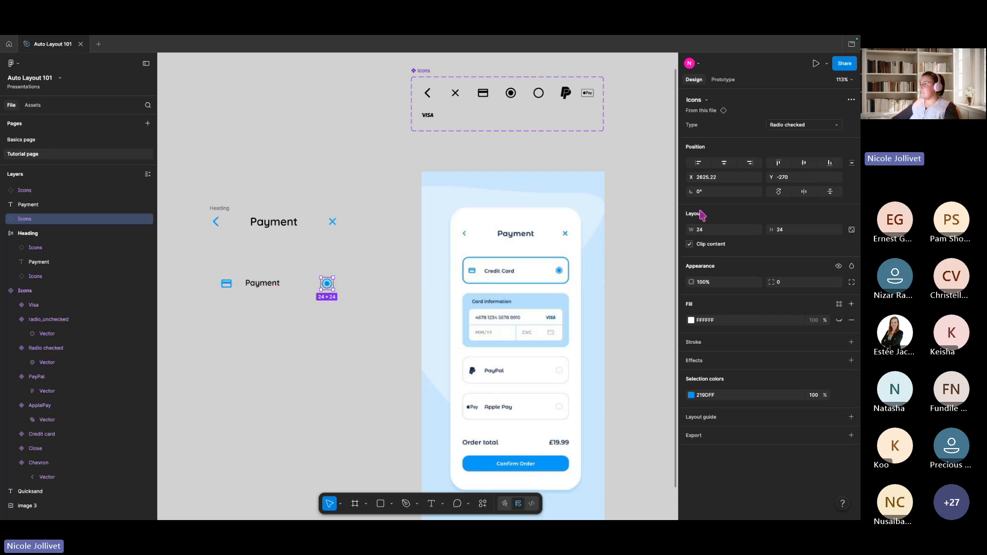
Switch the credit card row's radio icon to the Credit card type and back to Radio checked
click(511, 93)
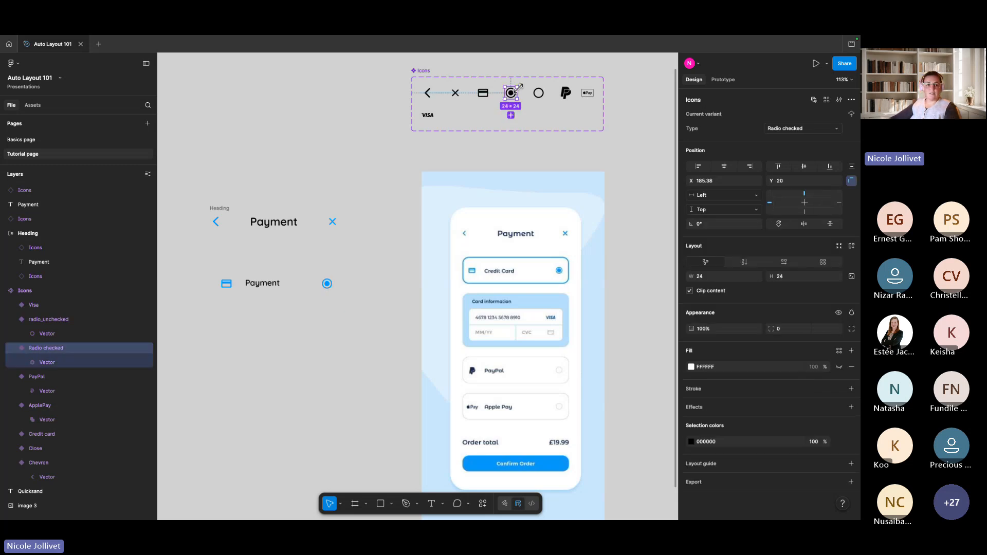
click(329, 284)
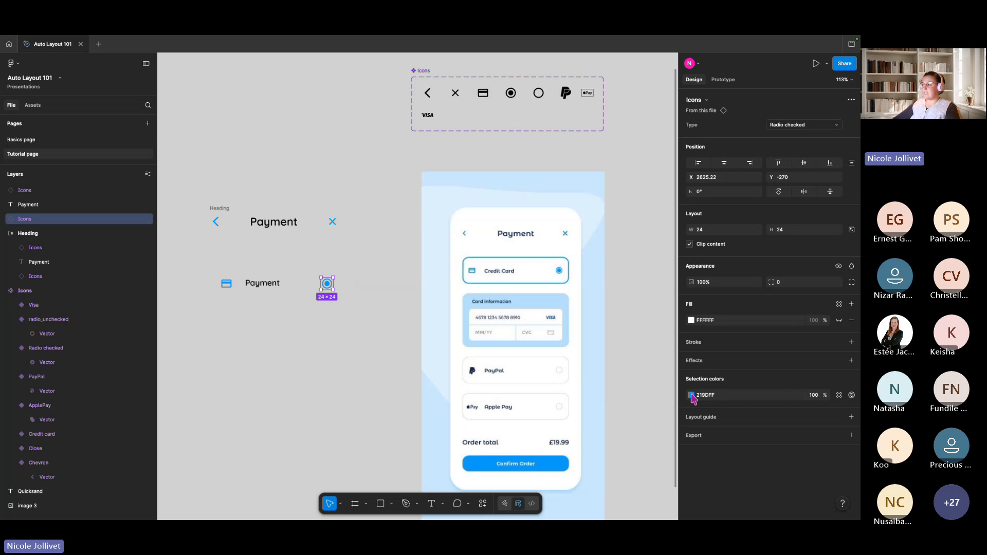
click(804, 128)
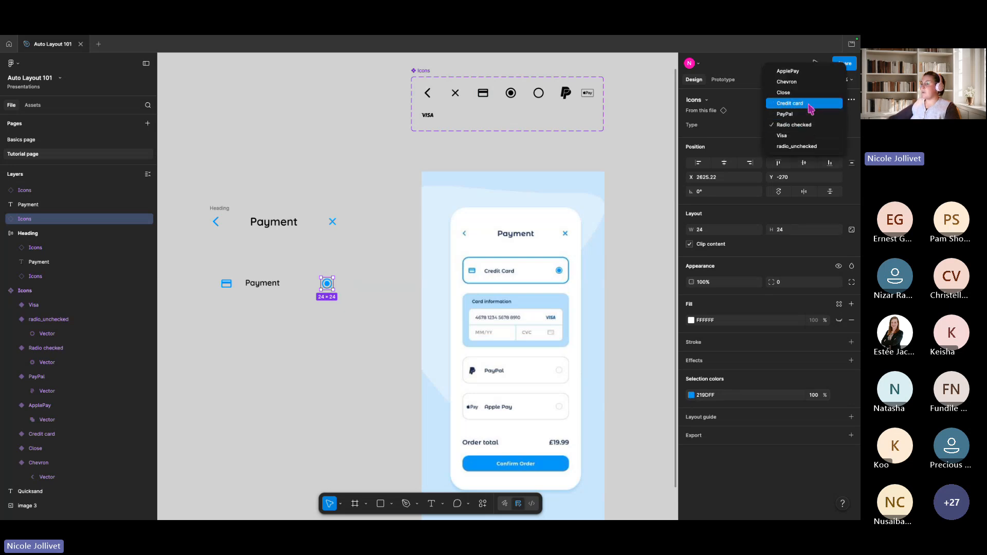
click(810, 102)
click(810, 128)
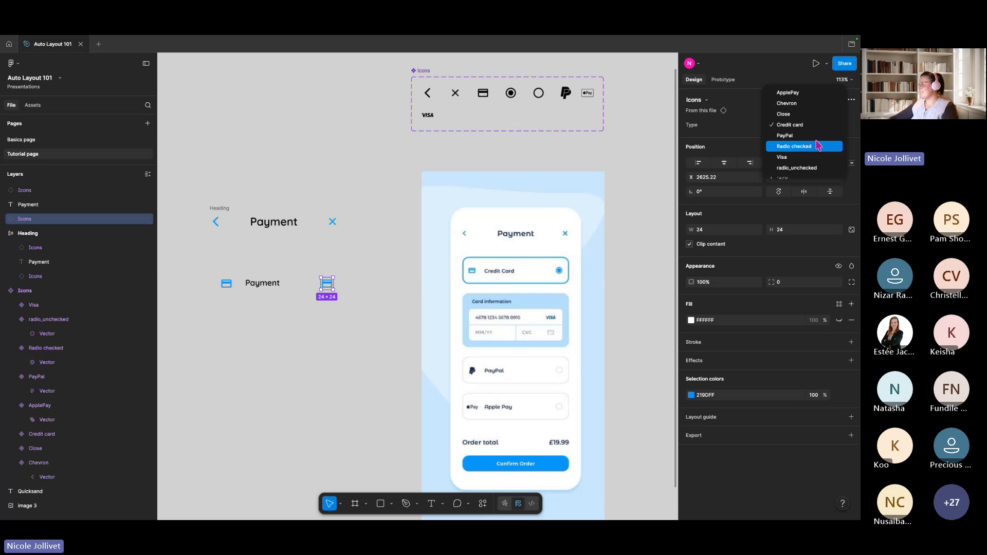
click(809, 146)
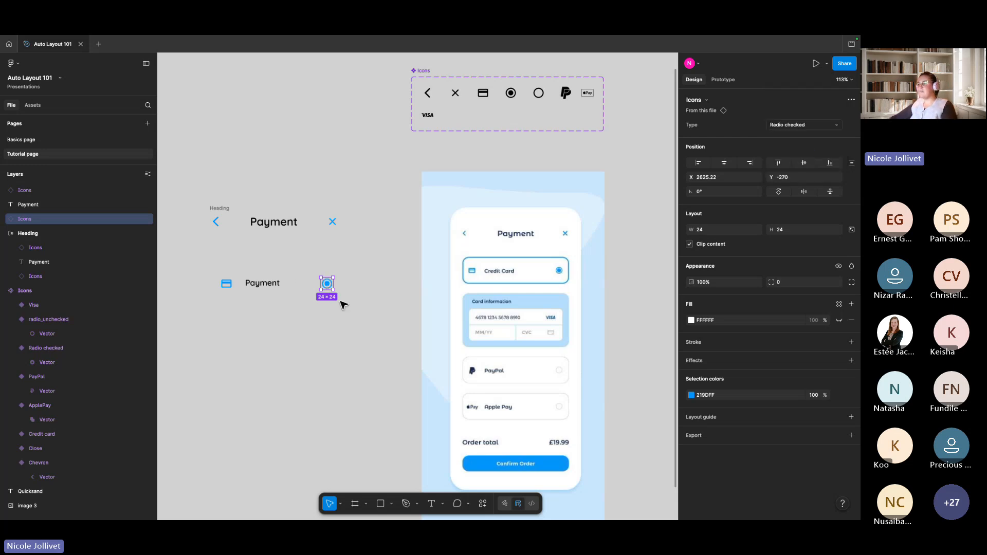
Change the Payment text beside the credit card icon to "Credit card"
scroll(355, 275, left, 1)
scroll(355, 275, down, 1)
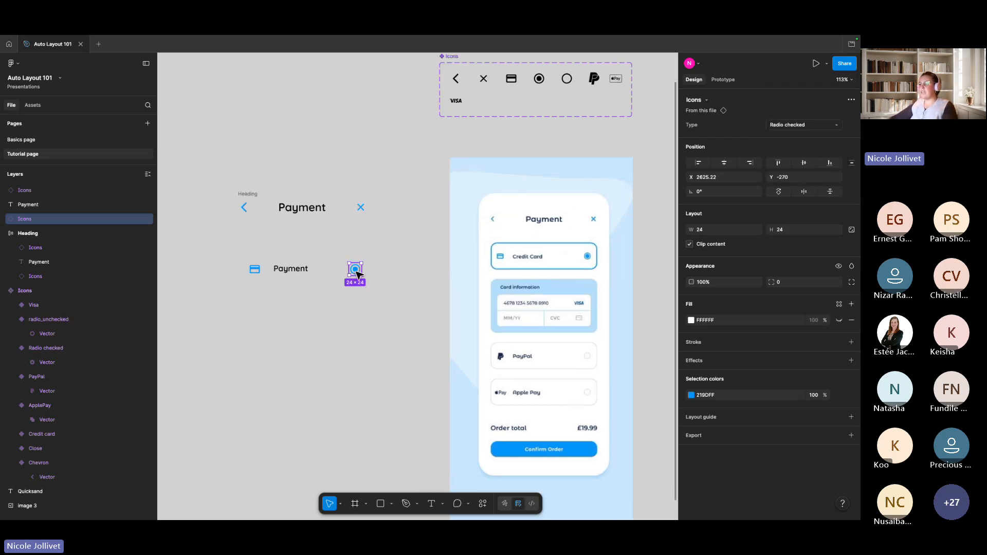
double_click(284, 270)
text(Credit c)
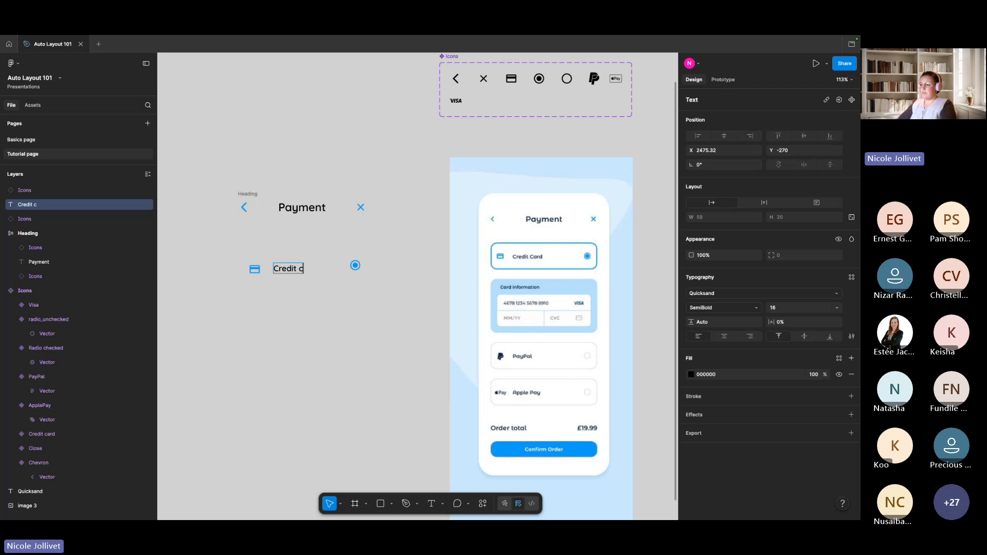
text(ate)
text(d)
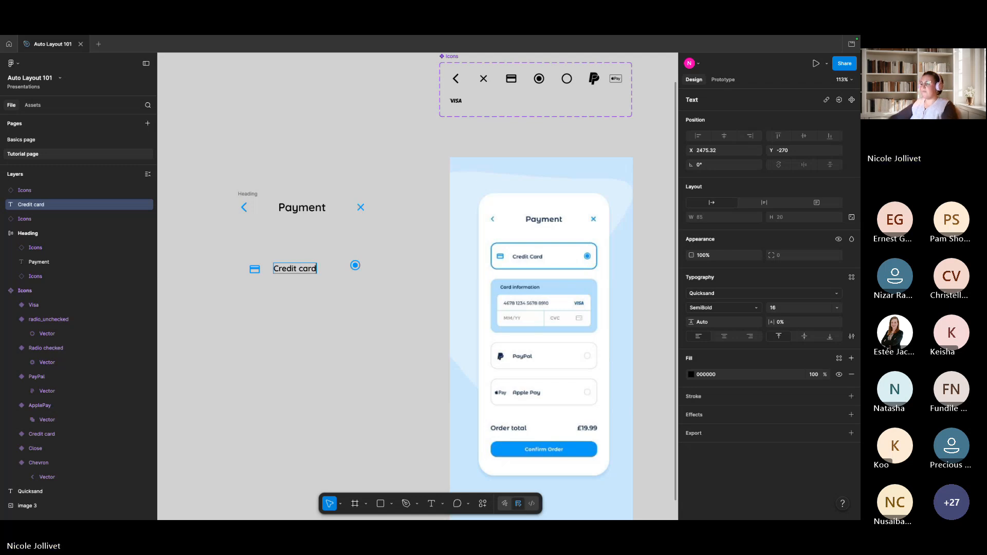
key(Escape)
Move the radio icon closer to the text, to X 2611, and wrap both icons and the text in a horizontal auto layout frame
scroll(353, 324, down, 1)
click(353, 255)
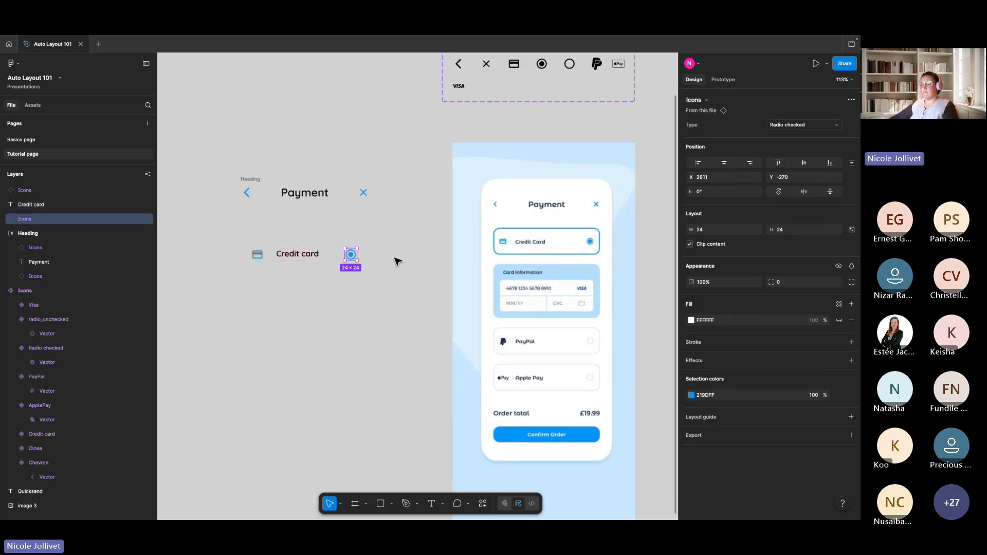
drag(395, 279, 246, 252)
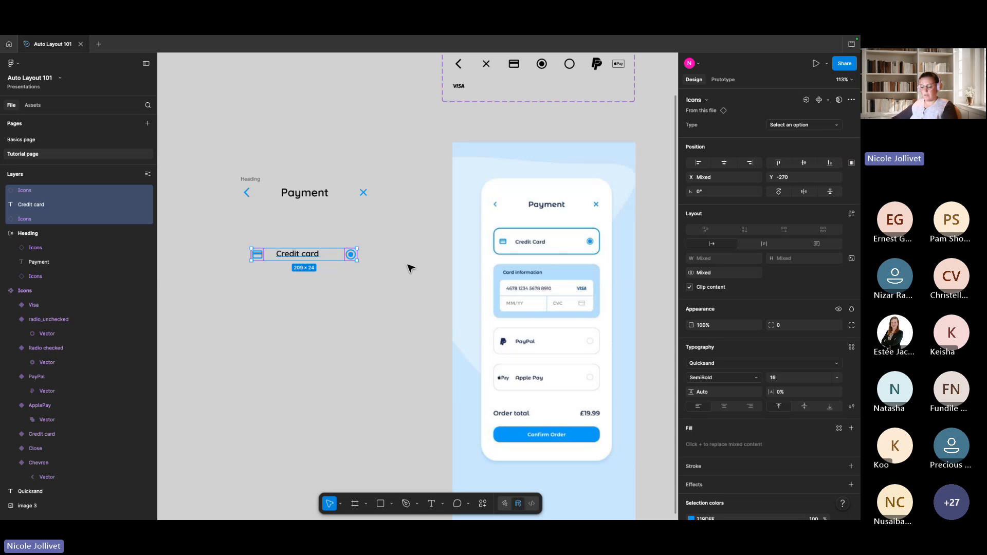
key(shift+a)
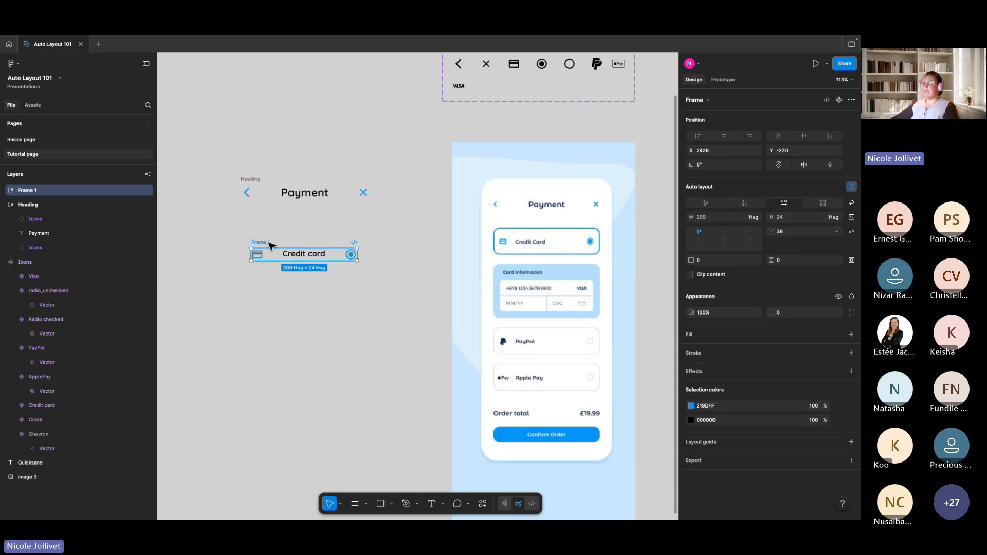
Rename the new auto layout frame as "Radio button"
double_click(265, 242)
key(Return)
text(Radio button)
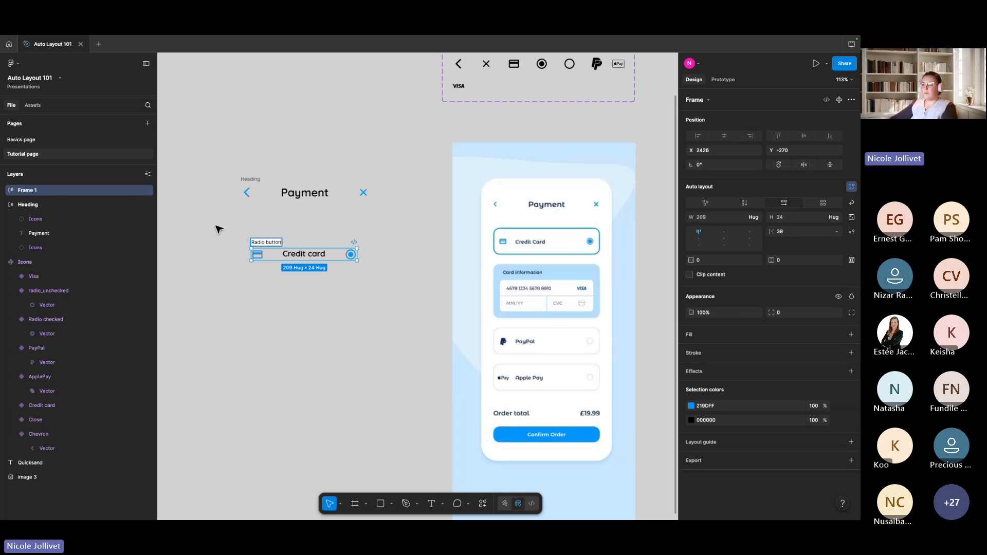
key(Return)
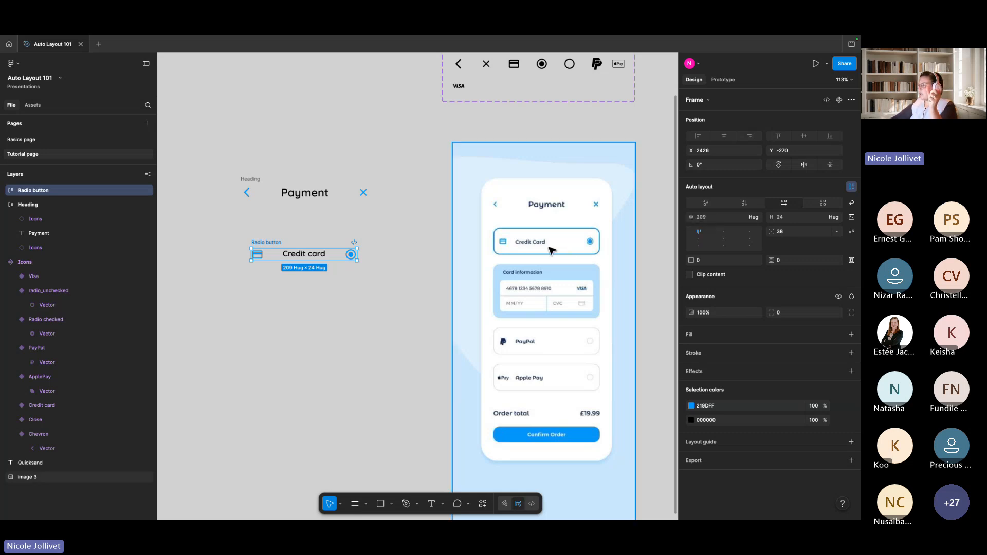
Align the Radio button frame's contents to the centre and try stretching the frame wider
click(699, 239)
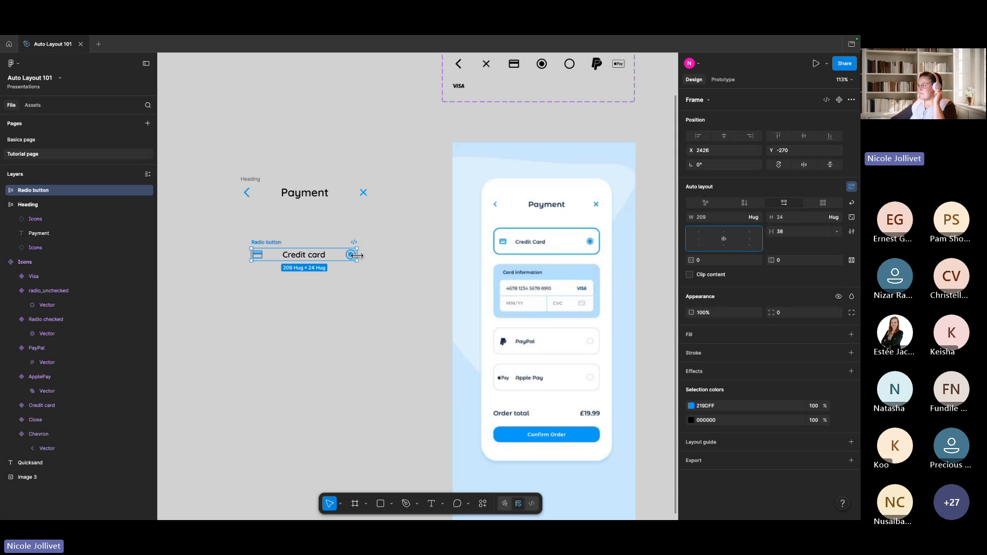
drag(355, 255, 410, 257)
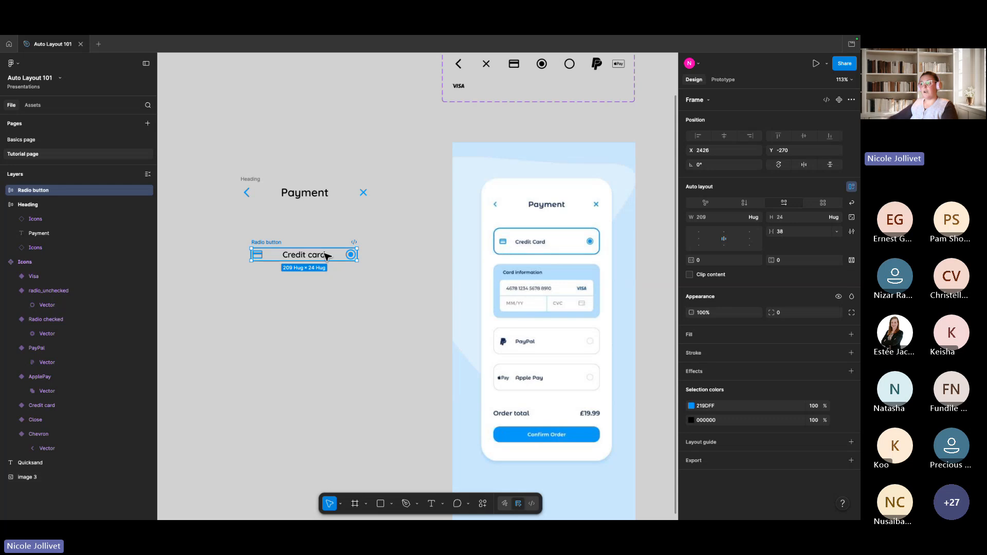
click(315, 293)
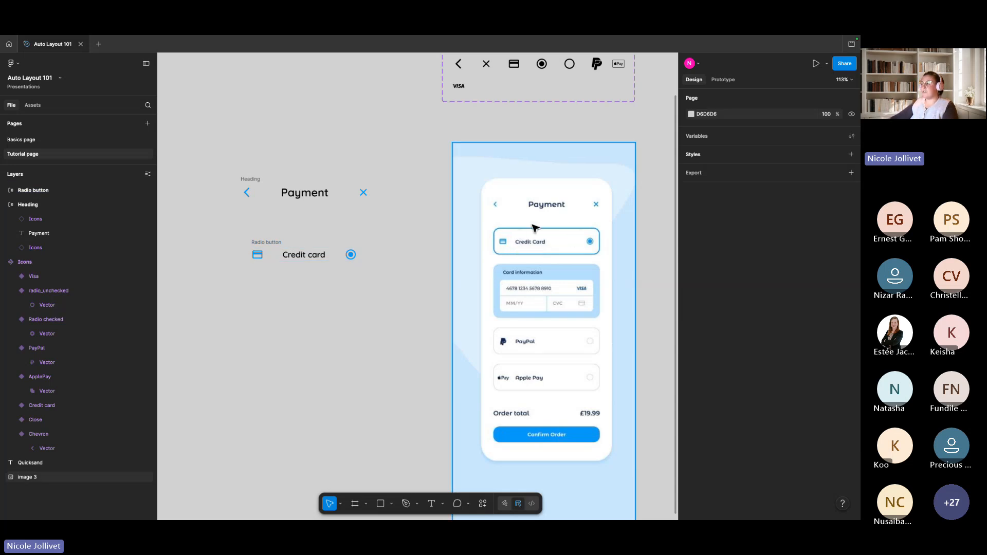
Move the Radio button frame to about X 2414, Y -287 and wrap its card icon and Credit card text in a nested auto layout
double_click(292, 255)
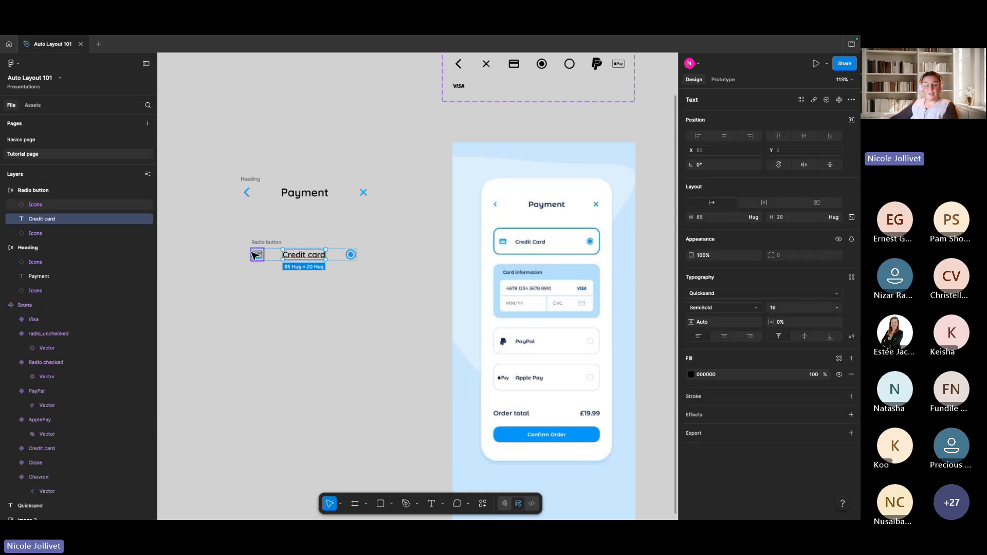
mouse_move(266, 245)
mouse_down()
mouse_move(271, 230)
mouse_move(264, 236)
mouse_up()
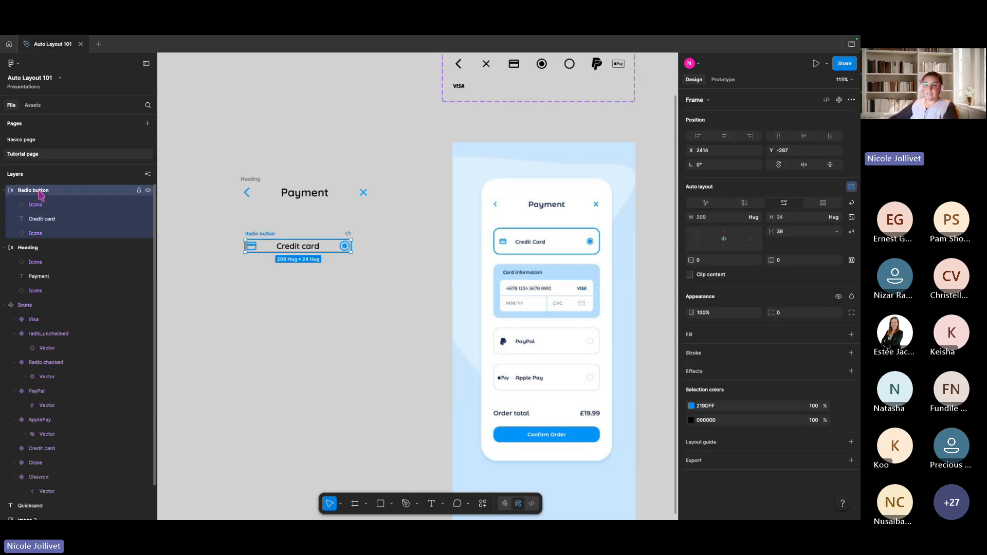
double_click(304, 247)
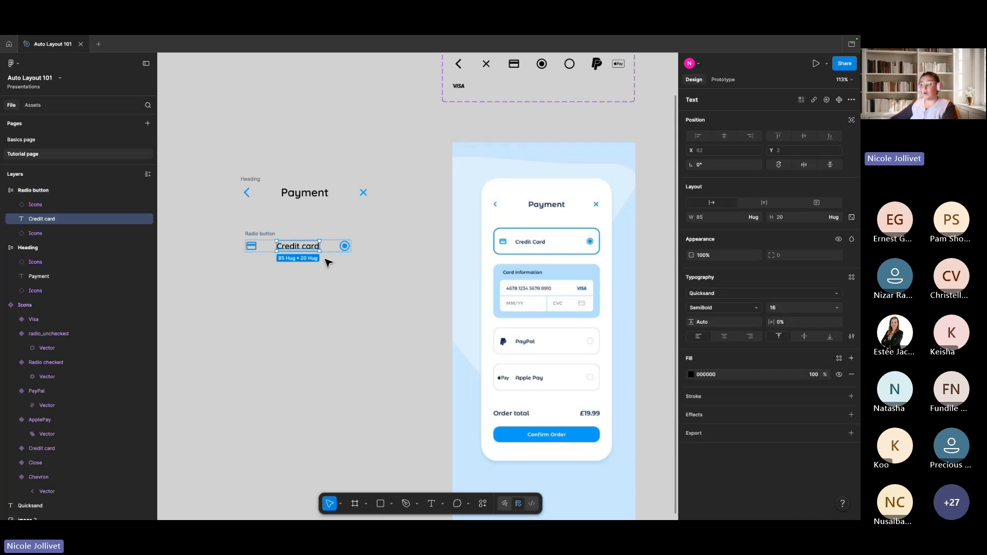
shift+click(252, 246)
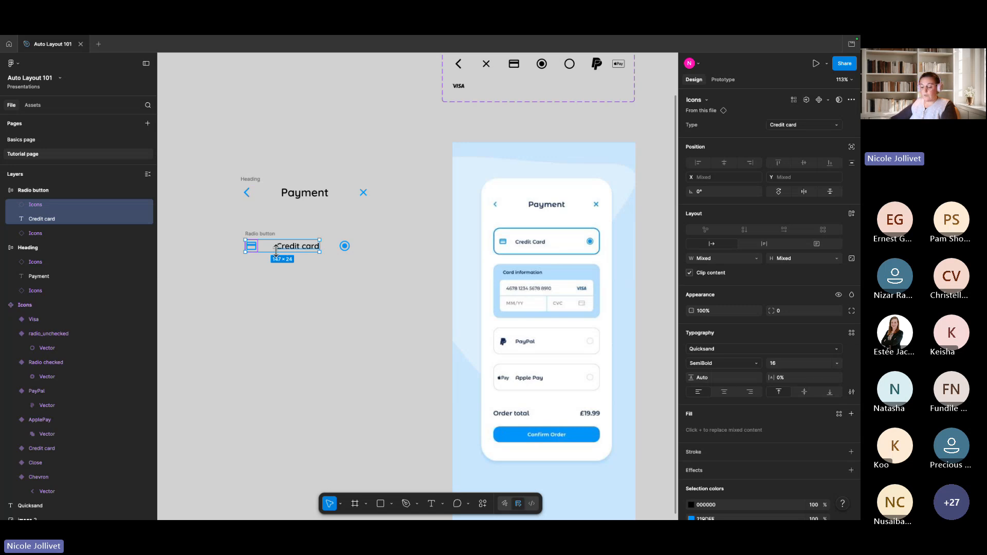
key(shift+a)
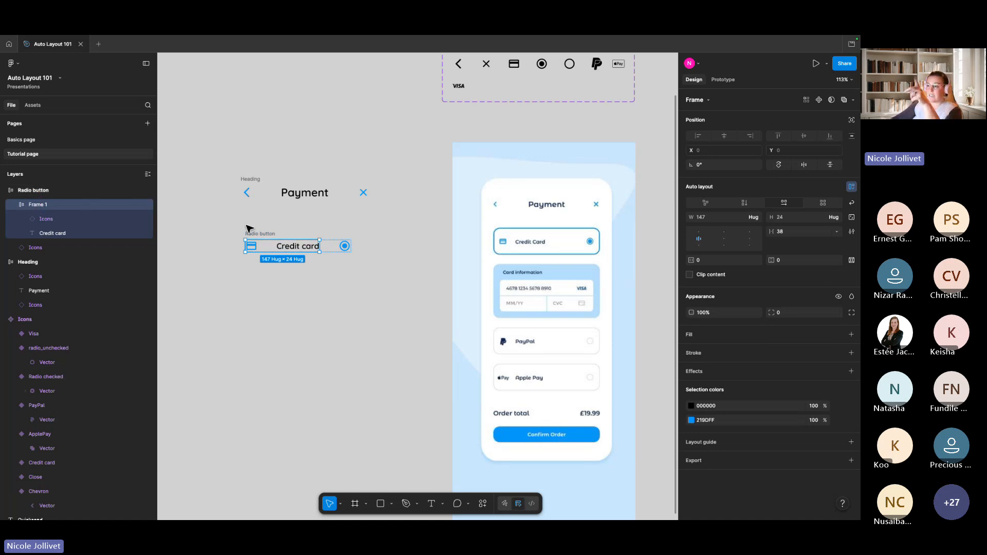
Rename the nested frame inside Radio button as "Icon + label"
click(276, 223)
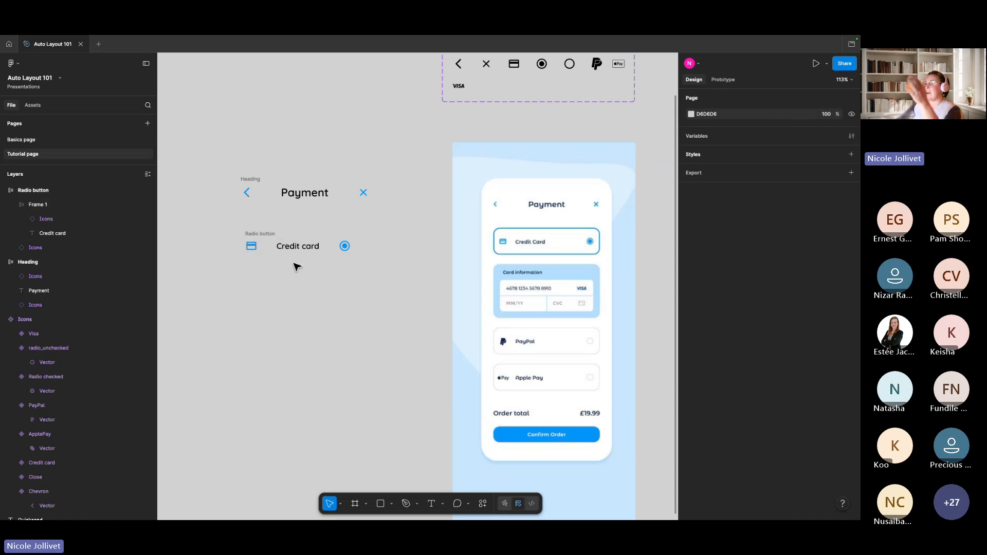
click(259, 233)
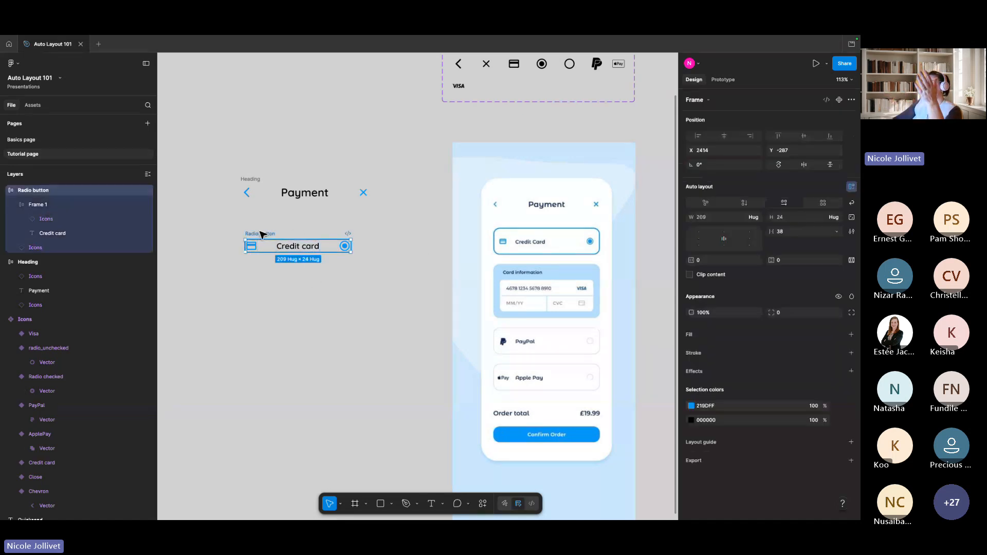
click(48, 206)
double_click(43, 206)
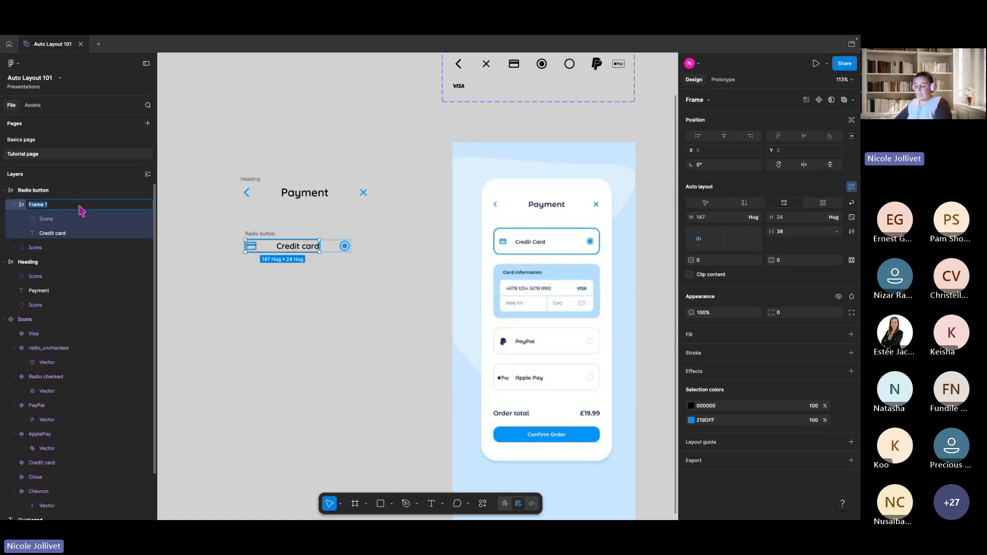
key(BackSpace)
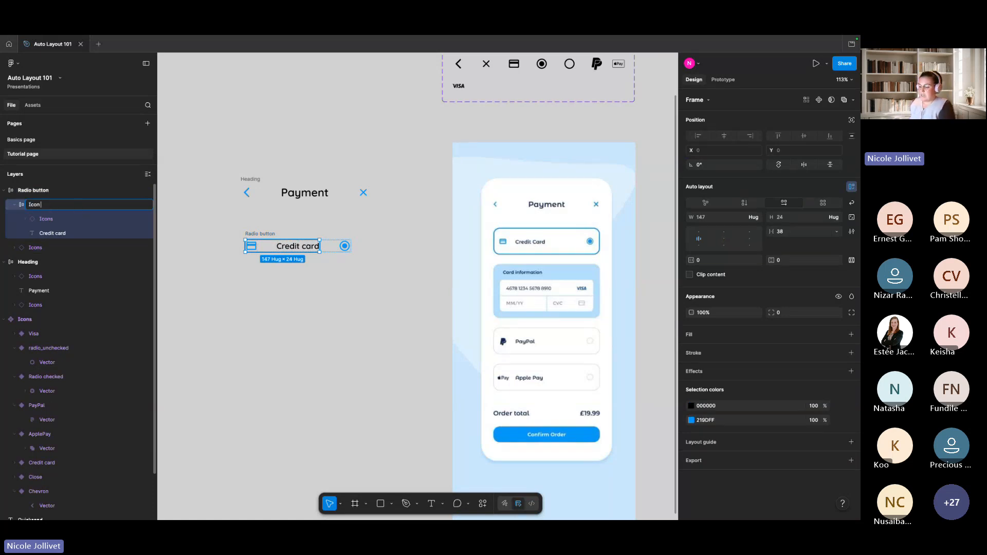
text(Icon + ;abel)
key(BackSpace)
key(BackSpace)
key(BackSpace)
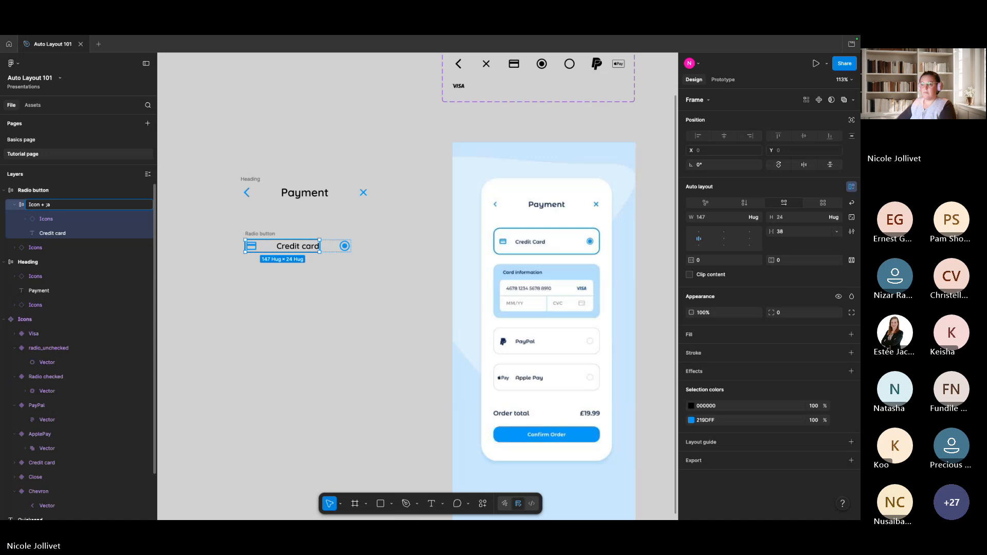
key(BackSpace)
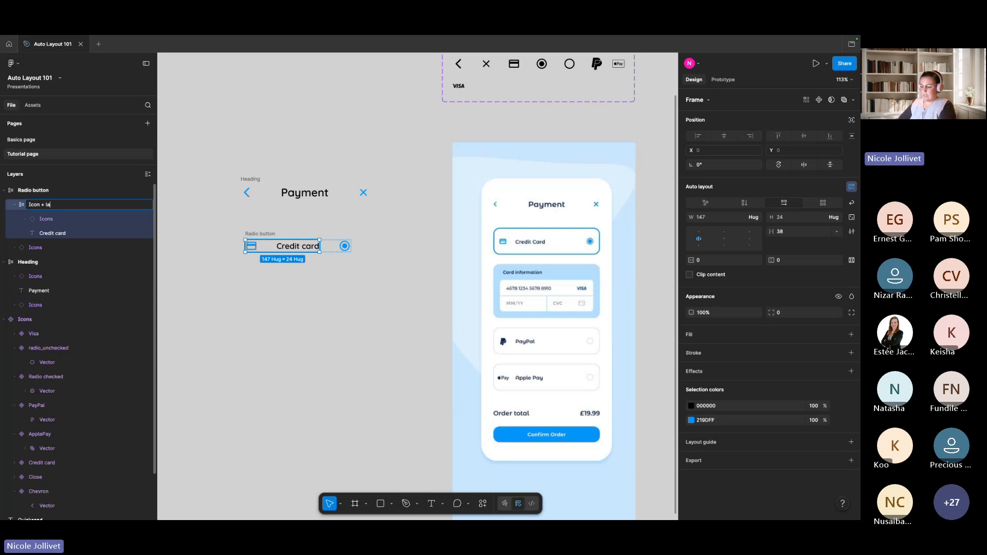
click(225, 182)
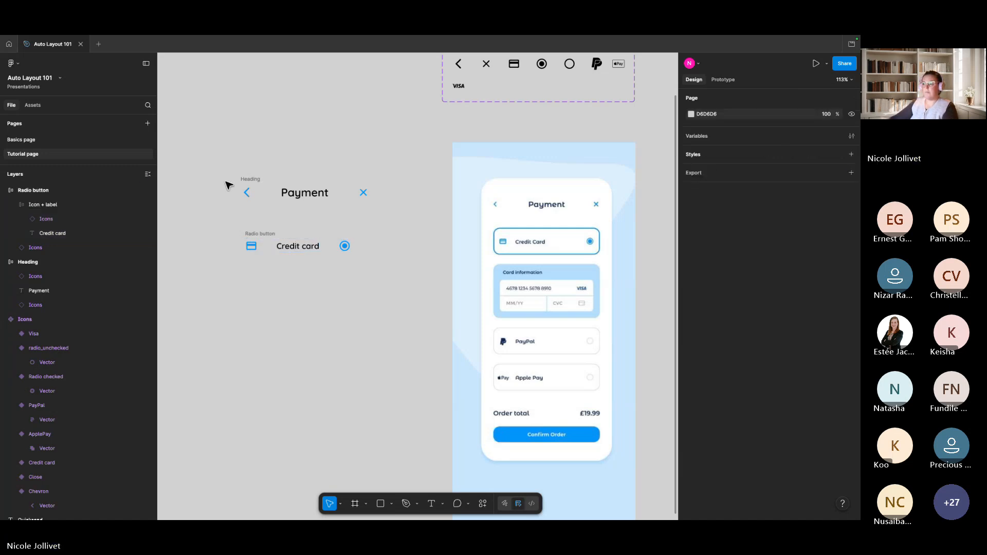
Widen the Icon + label frame to about 193 and set its width back to Hug contents
click(268, 248)
click(791, 233)
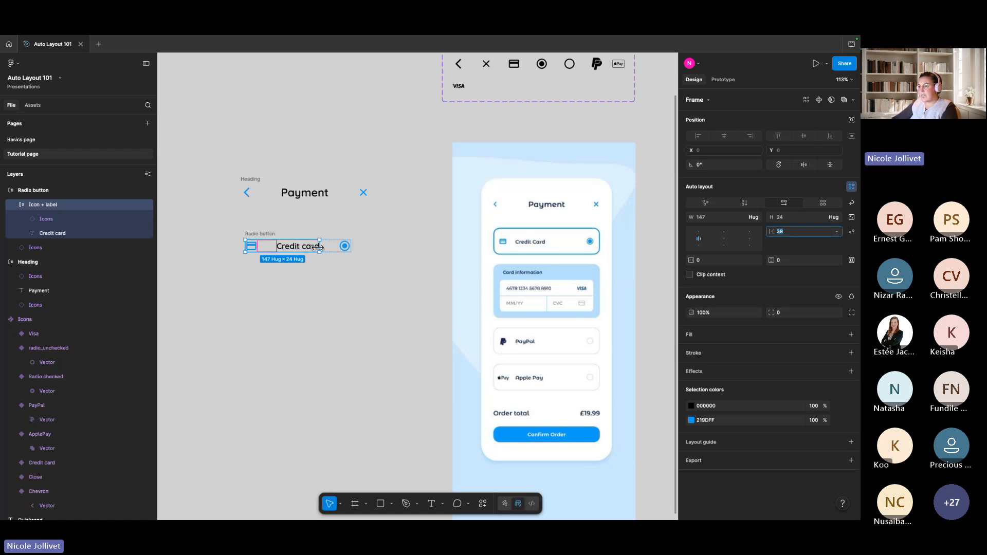
drag(319, 246, 343, 248)
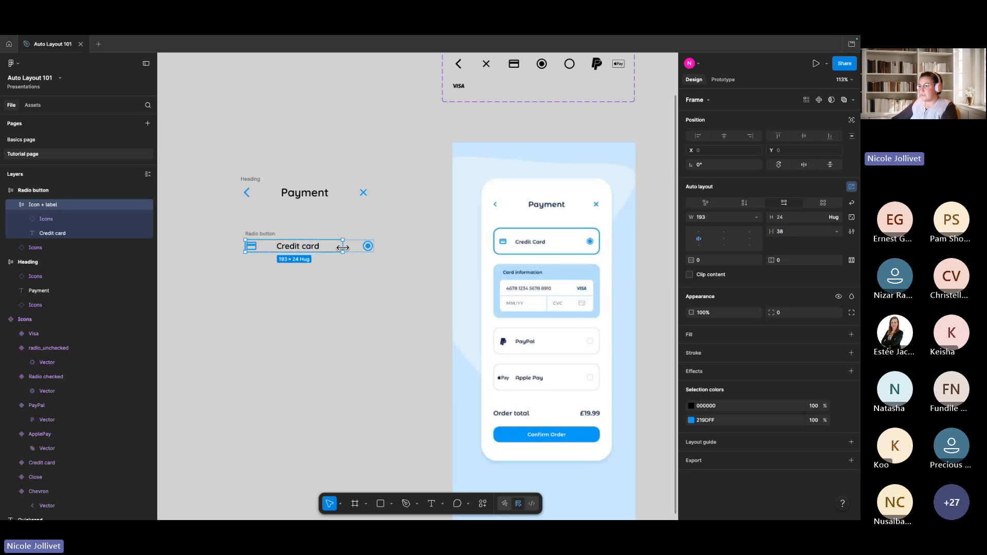
double_click(282, 250)
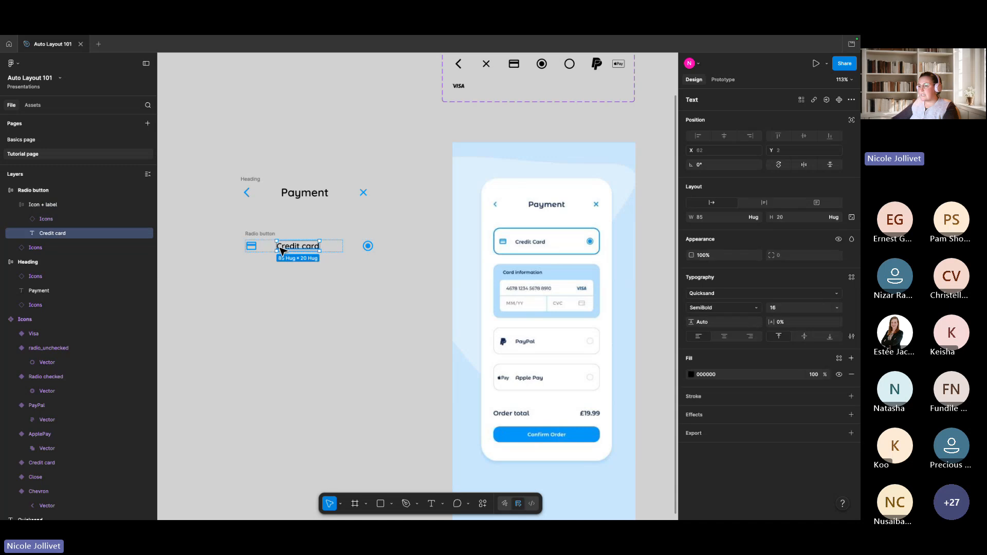
click(334, 247)
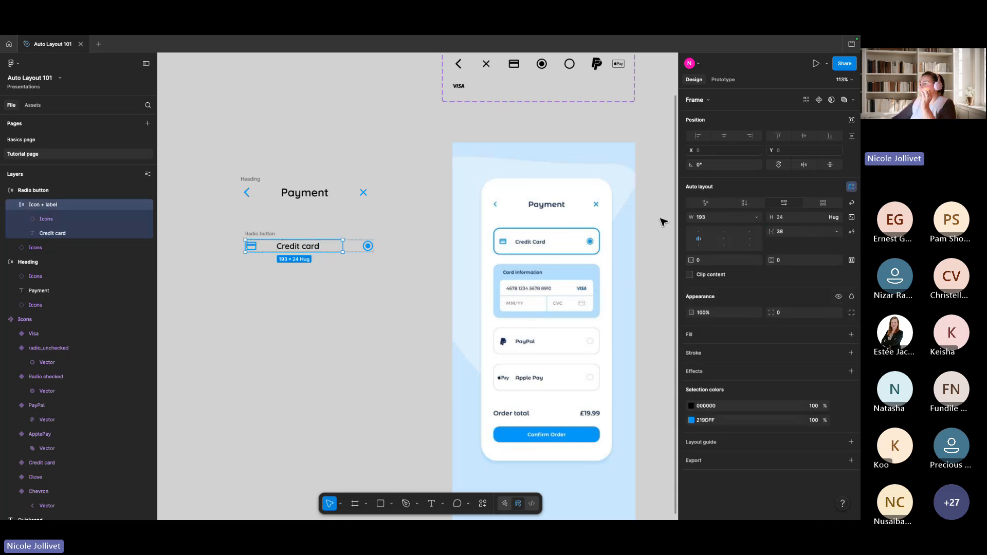
click(755, 220)
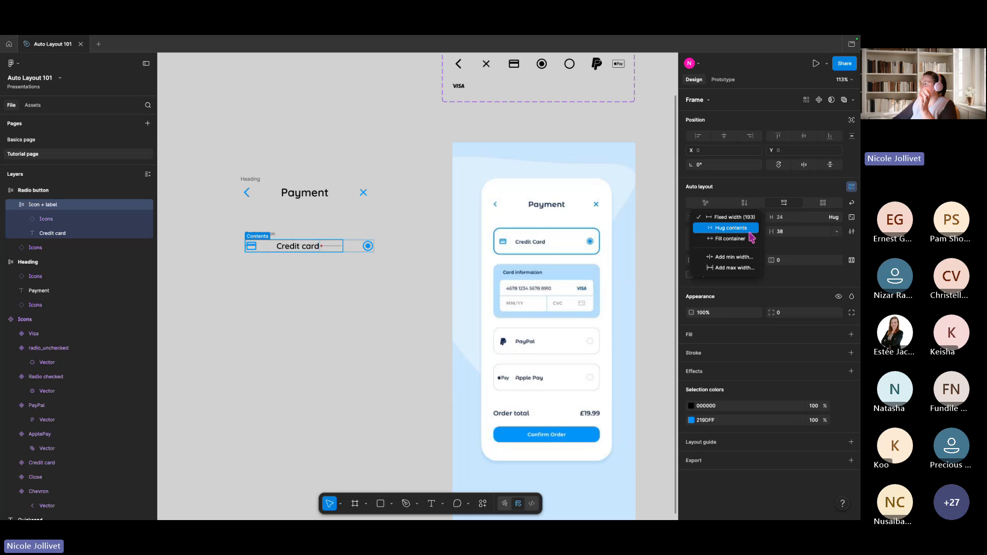
click(749, 231)
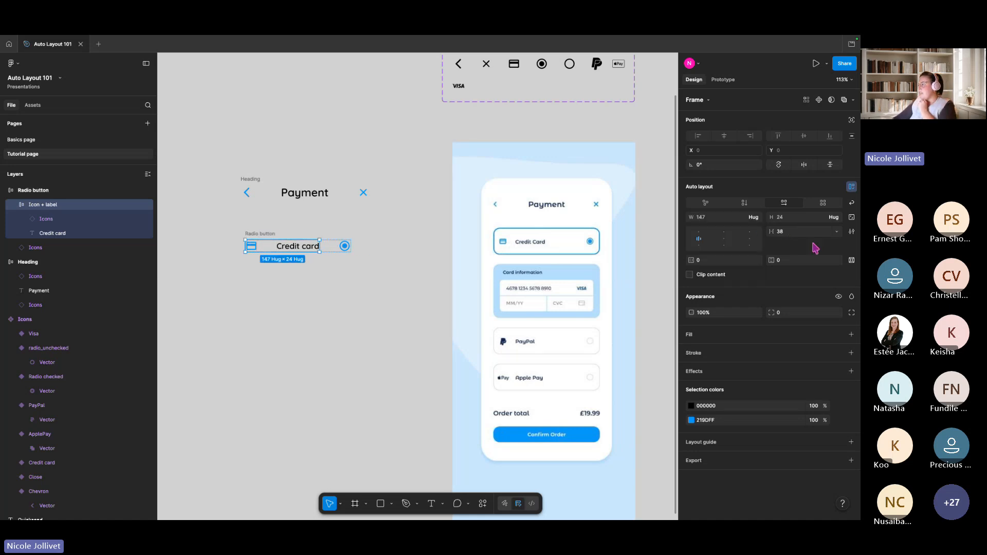
Set the gap between the card icon and the Credit card text in the Icon + label frame to 24
click(796, 235)
text(12)
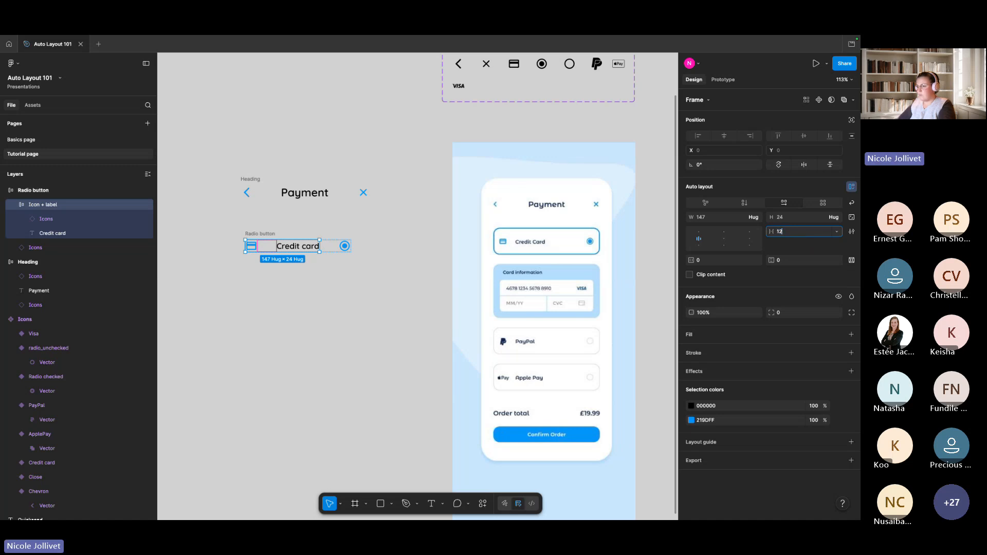
key(Return)
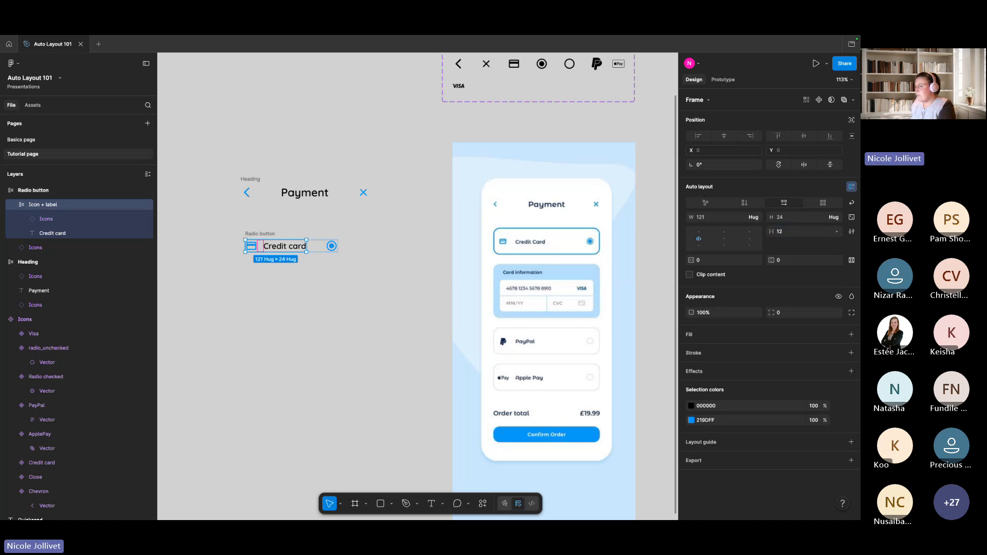
click(798, 235)
text(24)
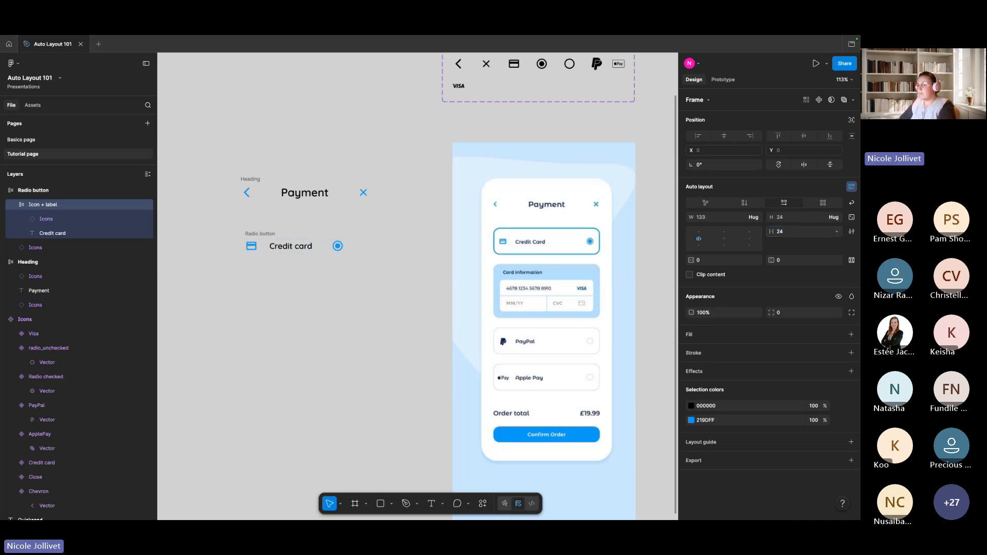
click(315, 234)
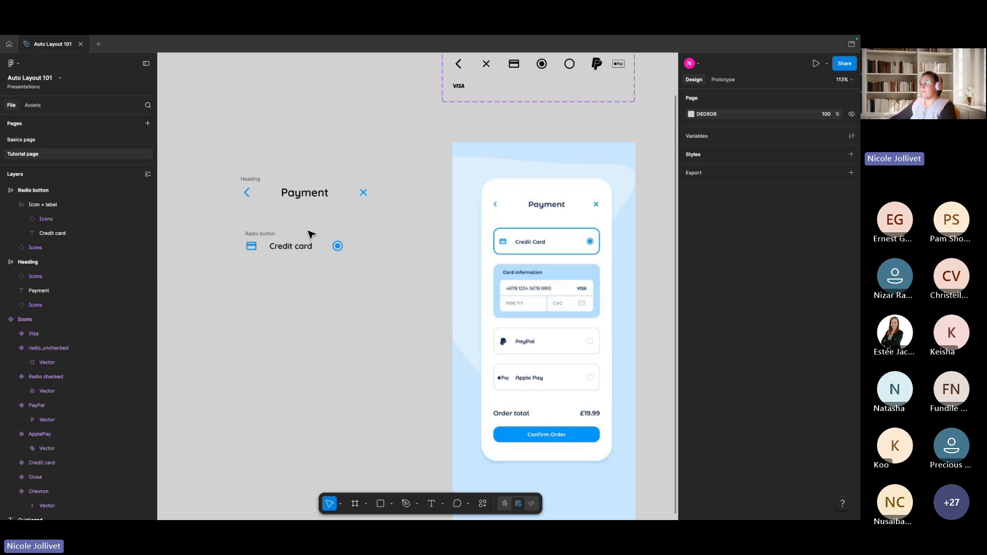
Widen the Radio button frame to about 332 and align its contents to the left
click(258, 237)
drag(344, 246, 413, 241)
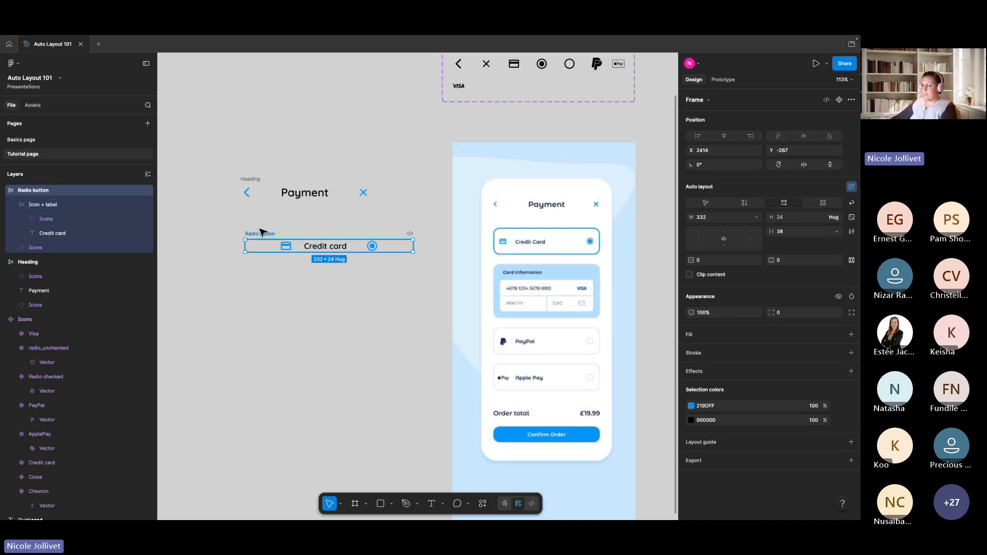
click(701, 240)
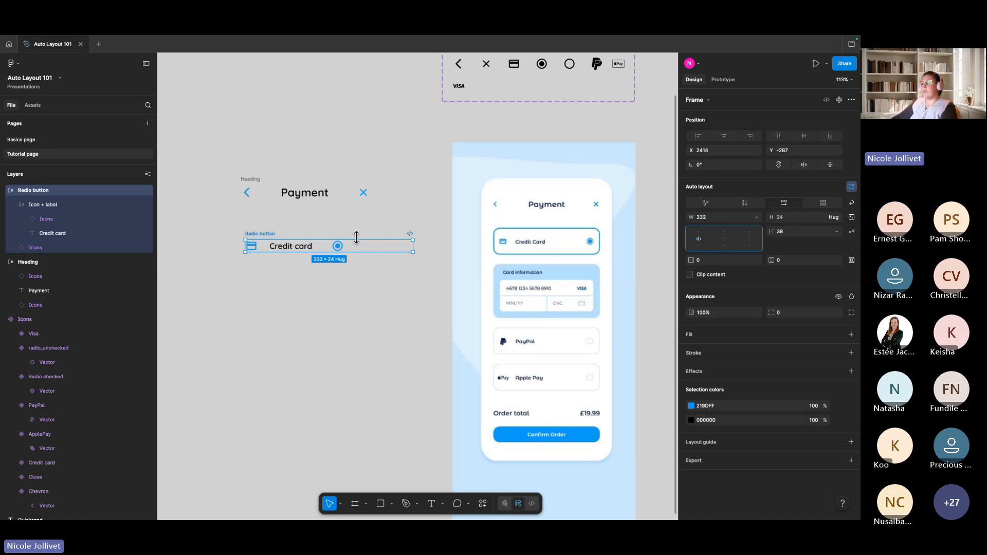
Set the Radio button frame's gap to Auto and resize its width to about 246
click(338, 247)
click(324, 246)
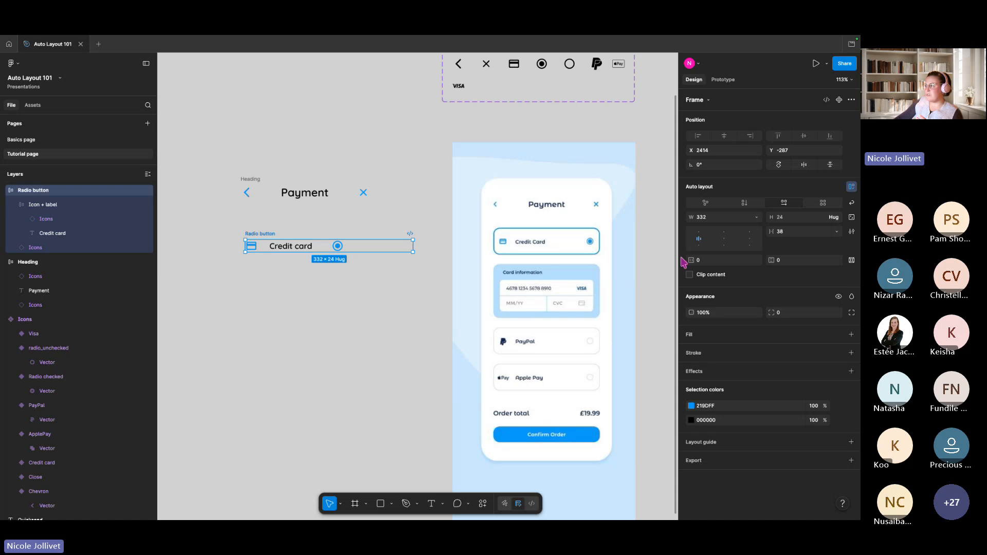
double_click(702, 240)
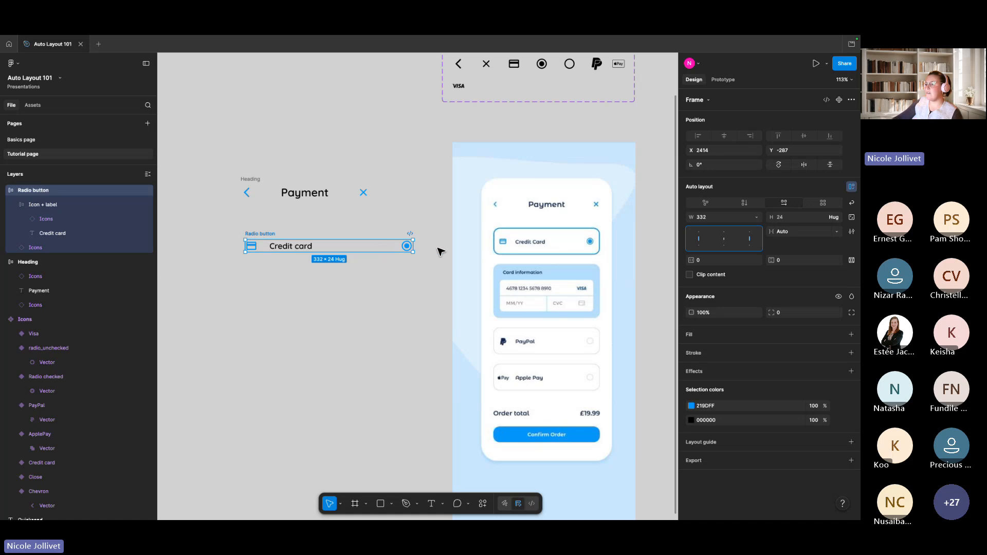
drag(413, 245, 370, 244)
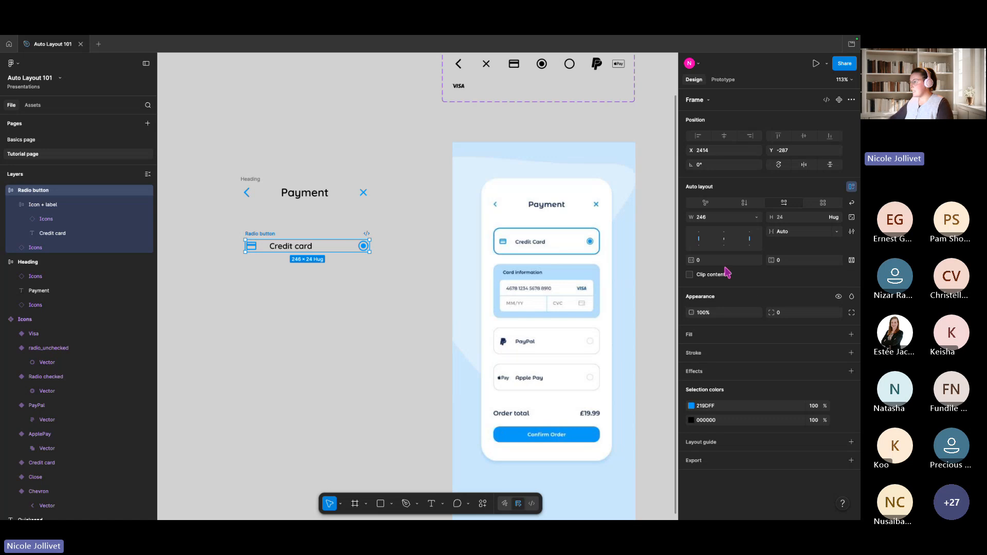
Set the Radio button frame's horizontal padding to 18
click(708, 262)
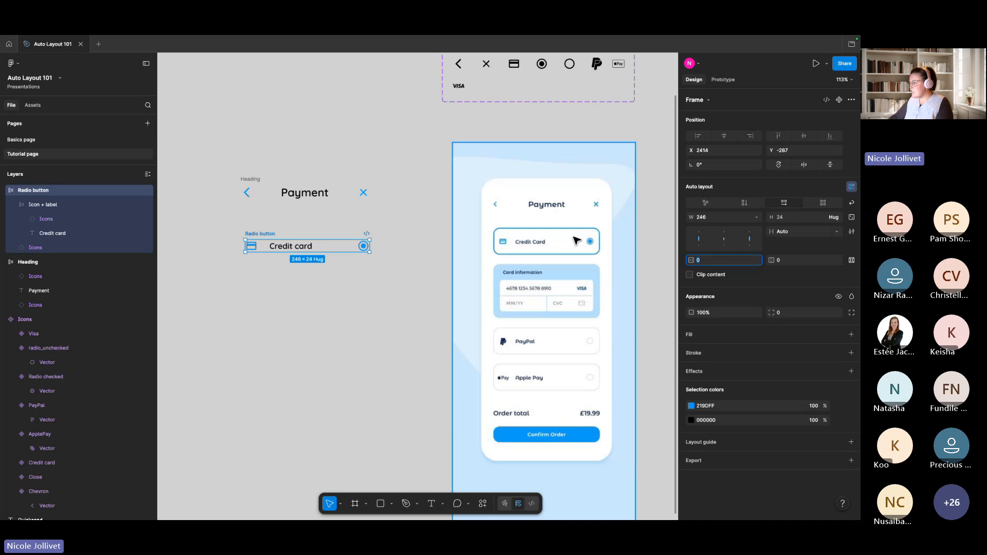
text(24)
key(Return)
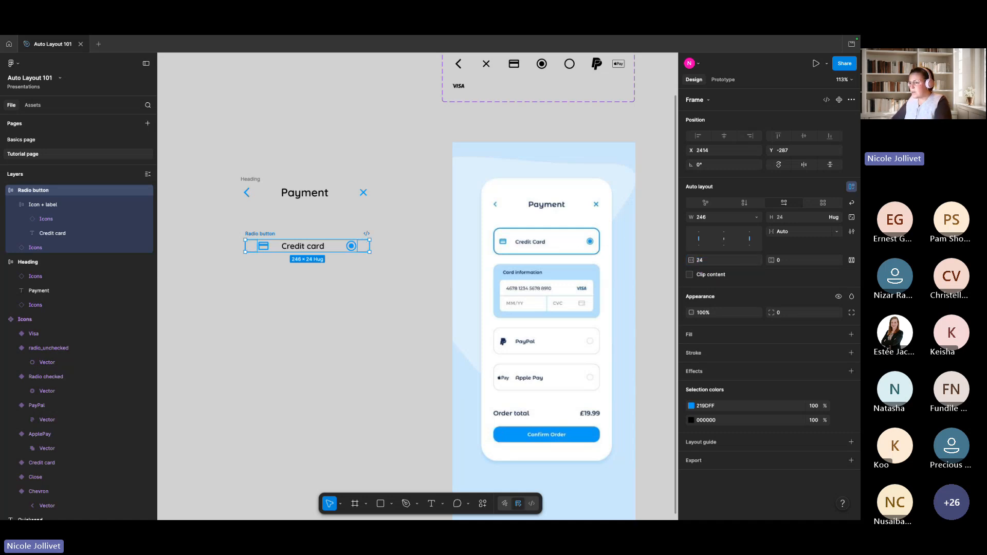
click(703, 261)
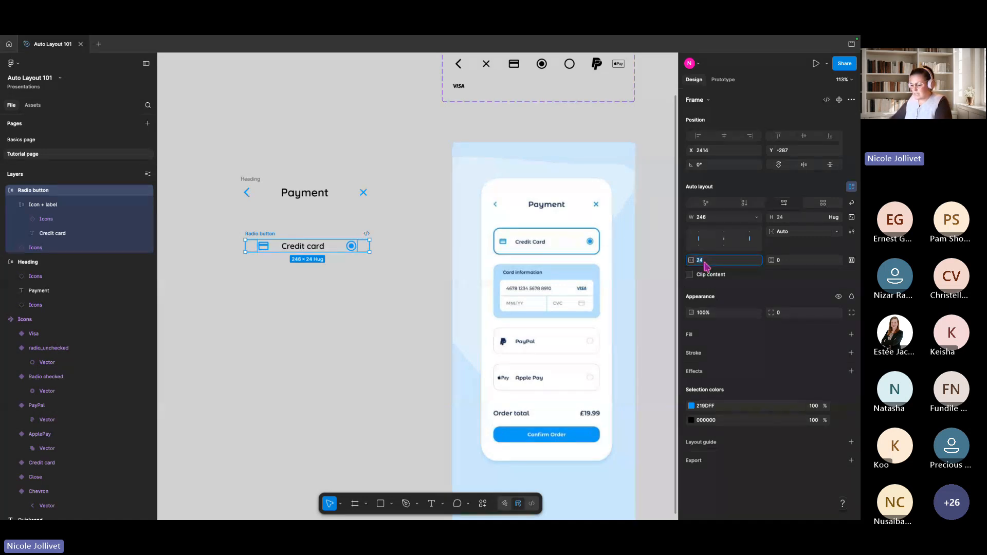
text(18)
key(Return)
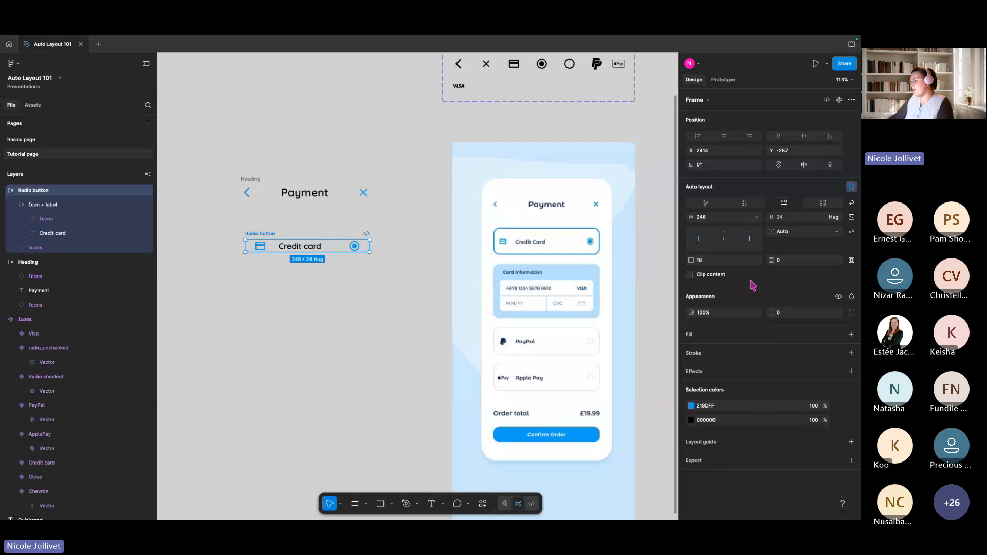
Set the Radio button frame's vertical padding to 20
click(783, 263)
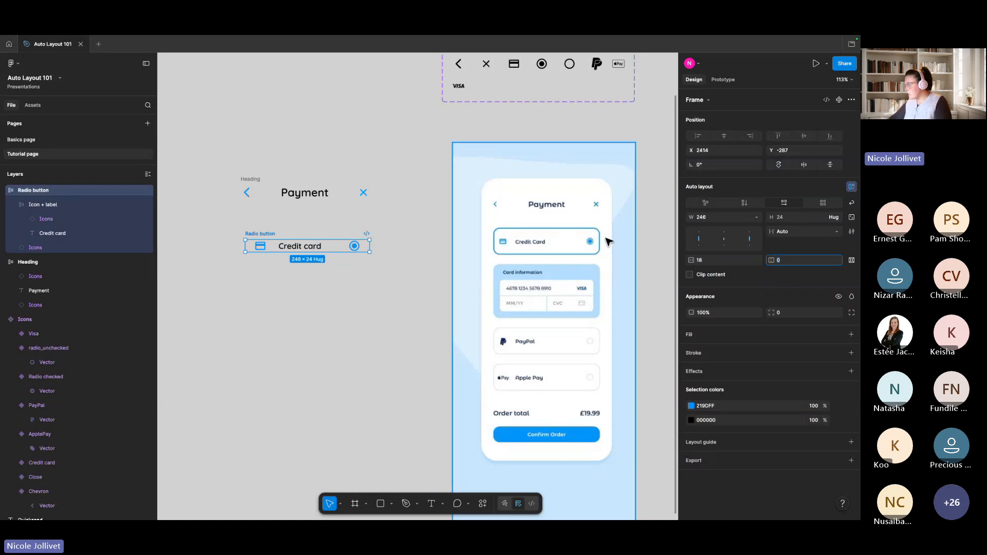
text(24)
key(Return)
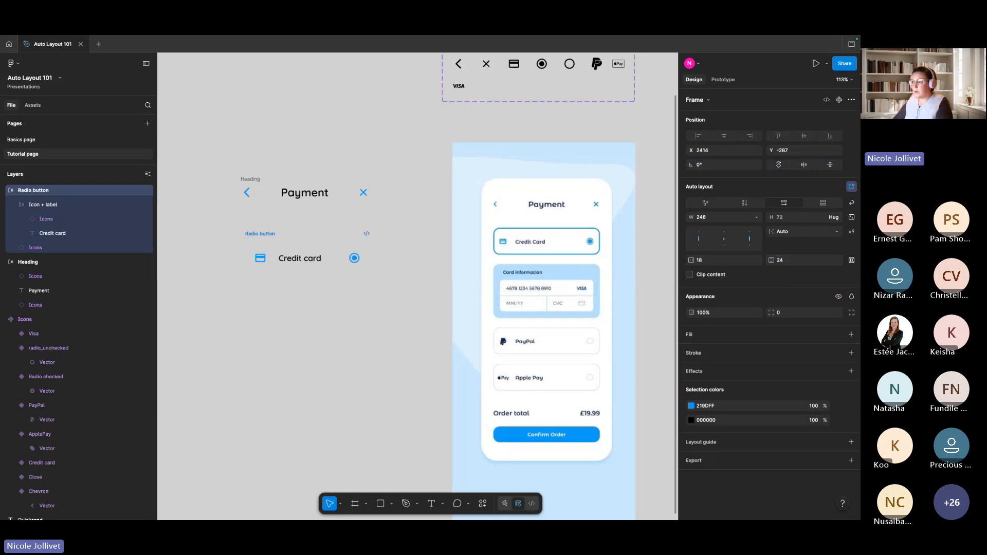
click(790, 261)
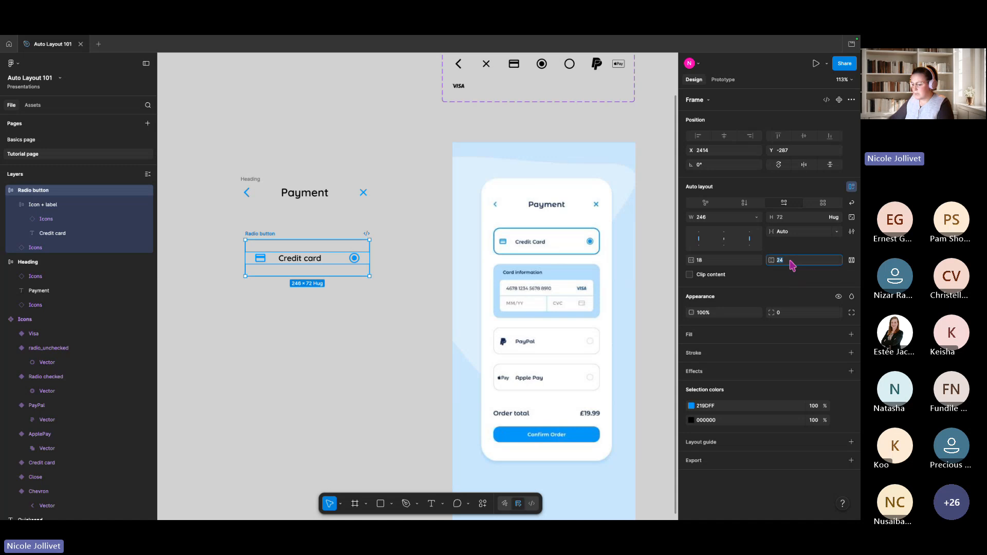
text(22)
key(Return)
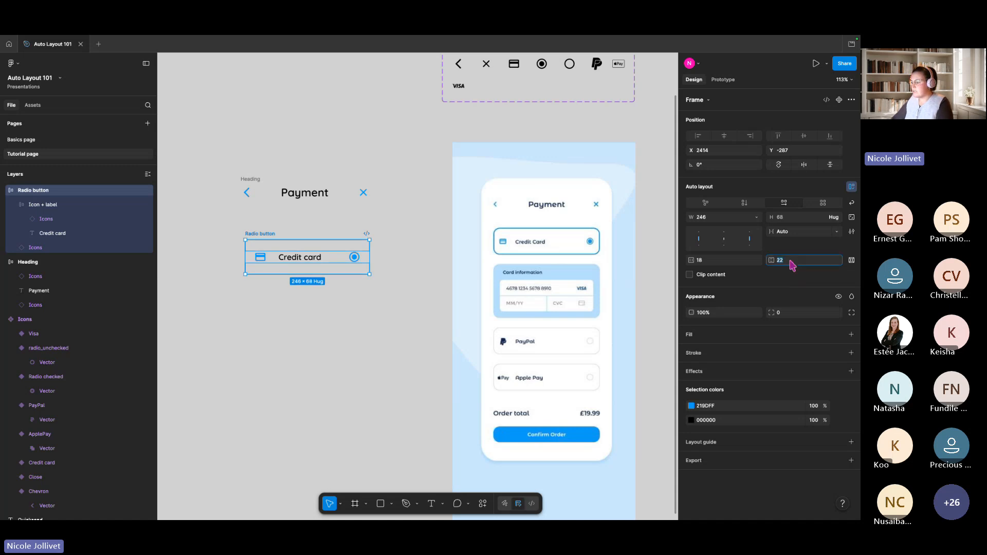
text(20)
key(Return)
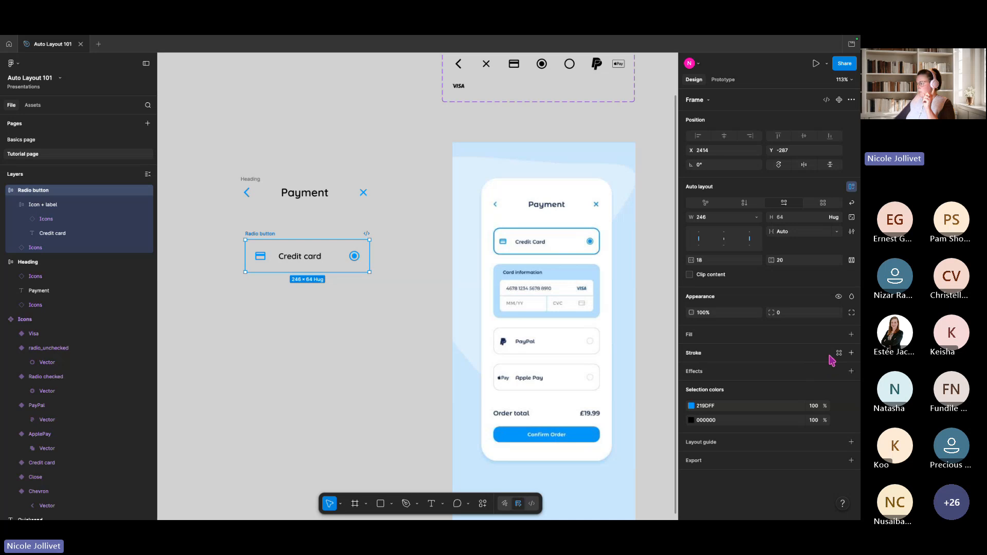
Add a stroke to the Radio button frame in the blue 1E9EFF sampled from the mockup's Confirm Order button
click(851, 353)
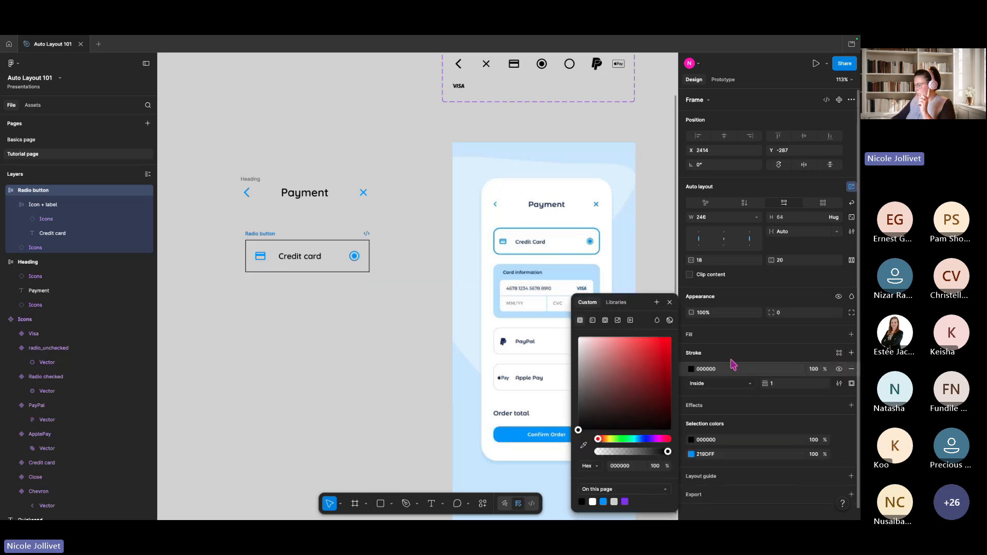
click(583, 445)
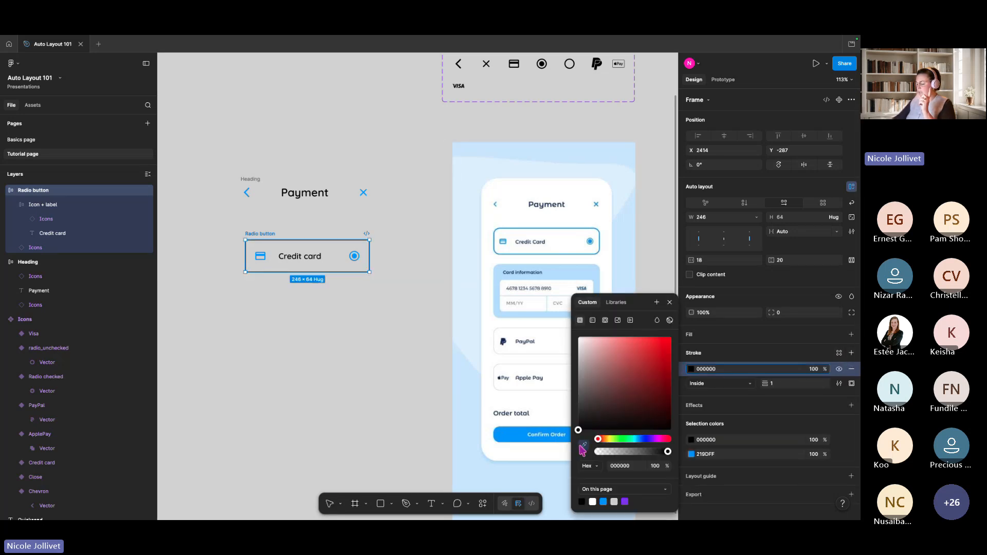
click(503, 427)
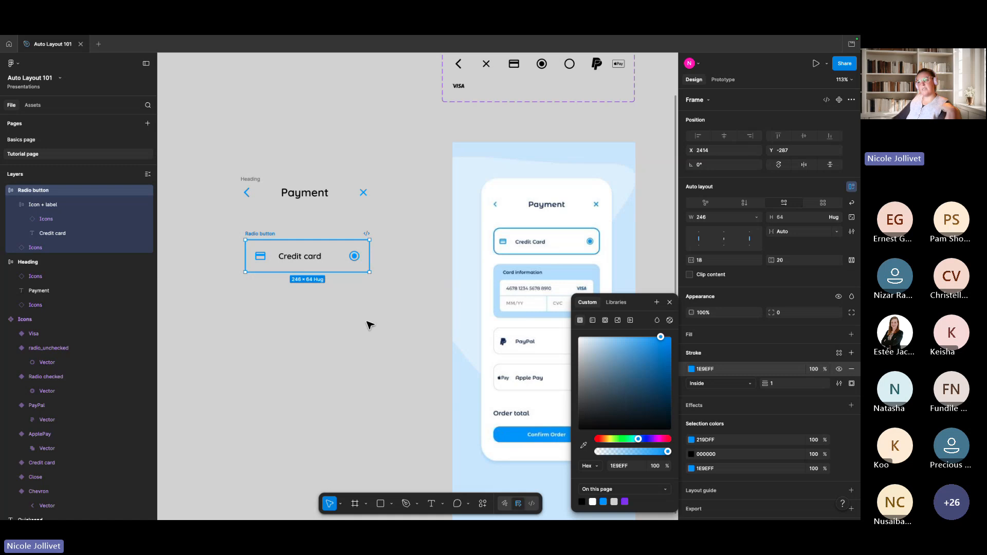
click(324, 298)
click(256, 234)
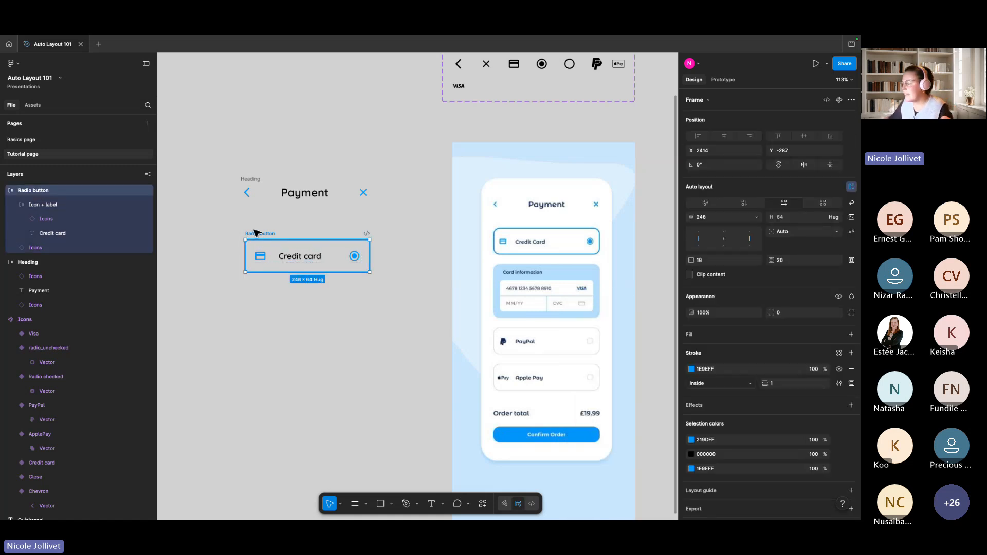
click(273, 225)
click(259, 234)
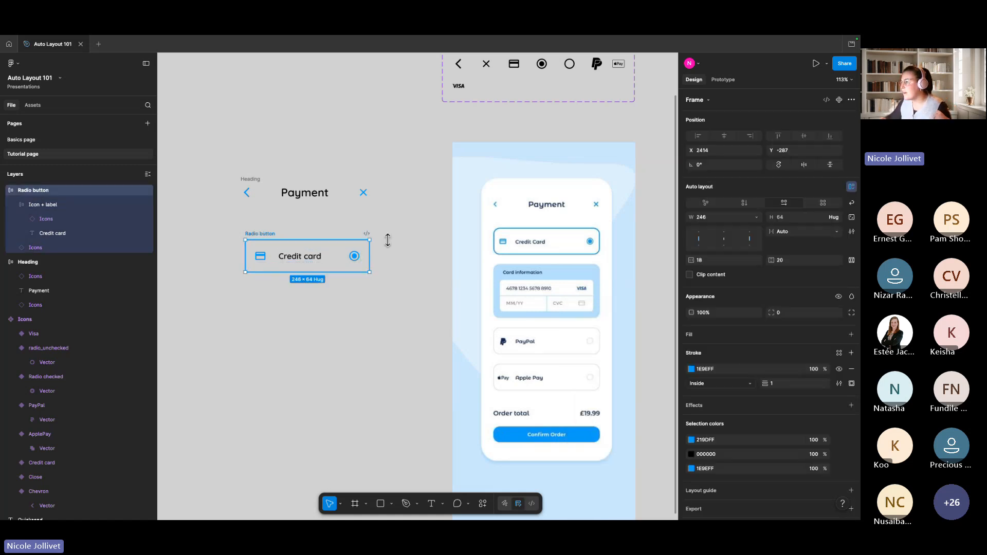
Set the Radio button frame's stroke weight to 3
click(782, 385)
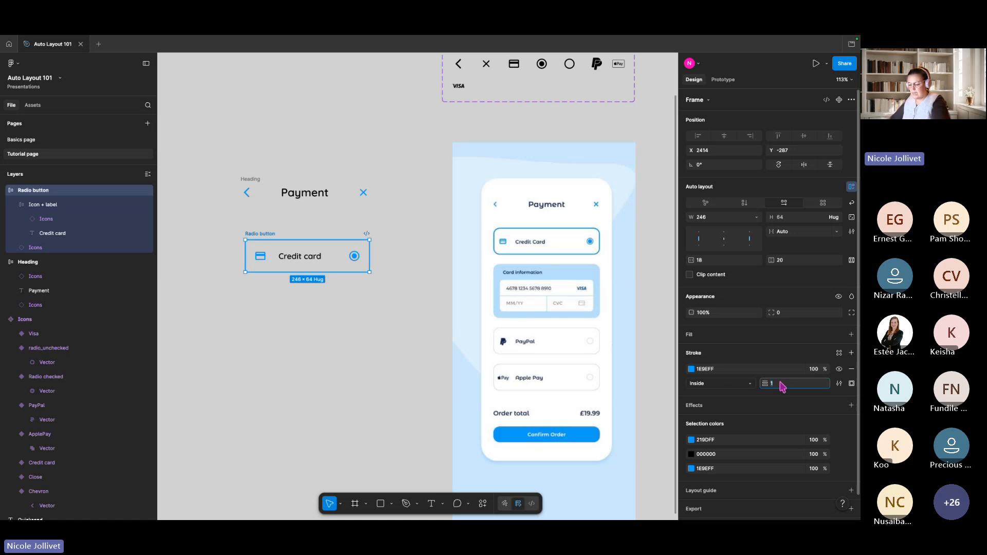
text(2)
key(Return)
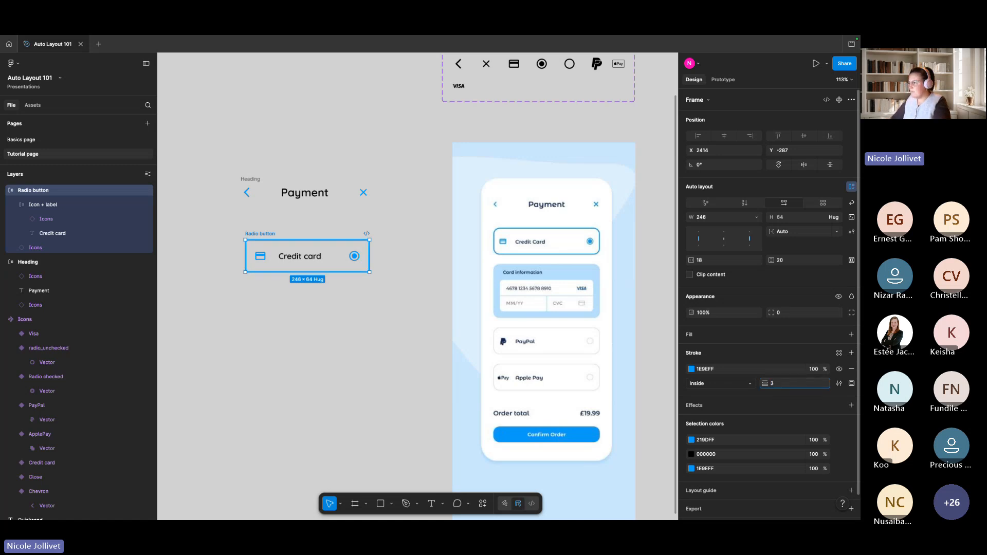
click(412, 226)
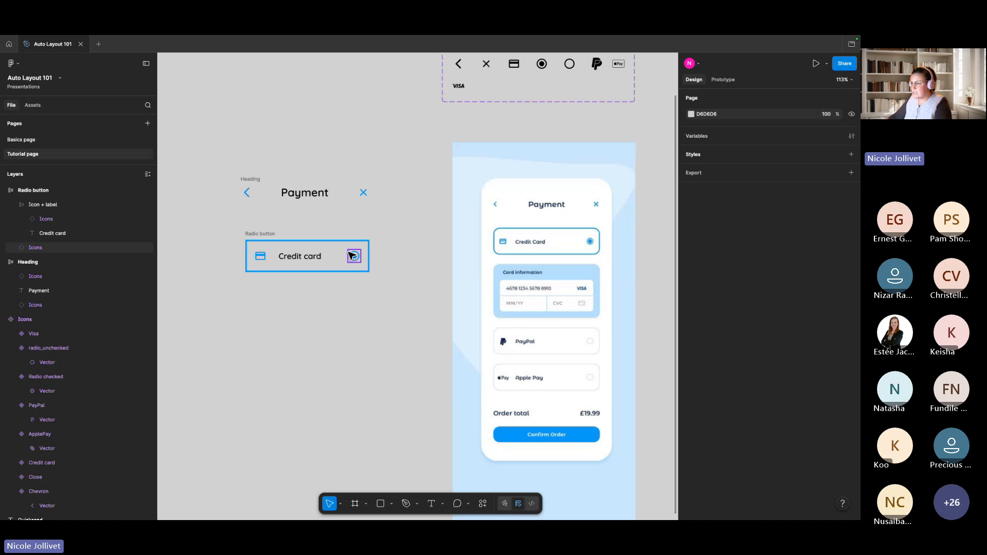
Reveal the Radio button frame's individual corner and padding settings, and collapse the corner settings again
click(259, 237)
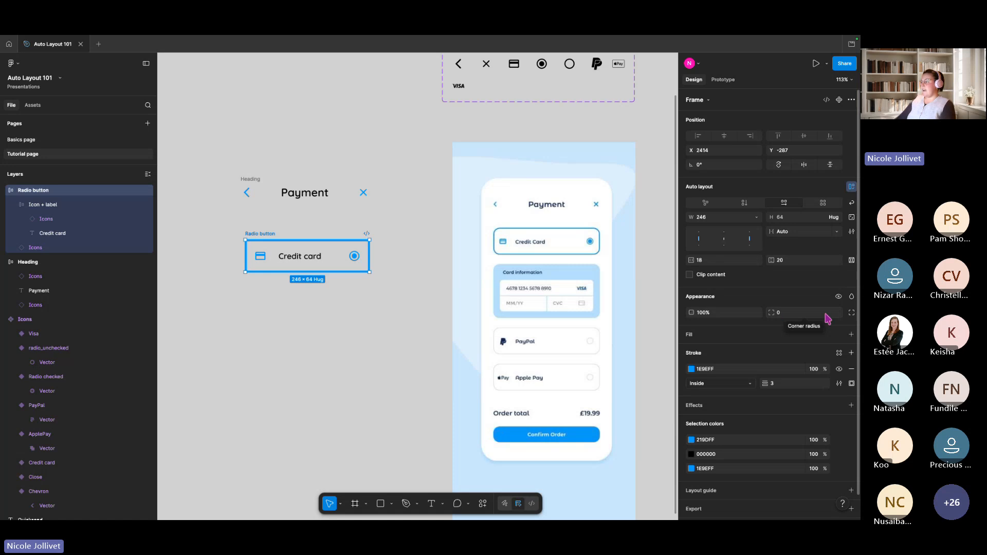
click(851, 313)
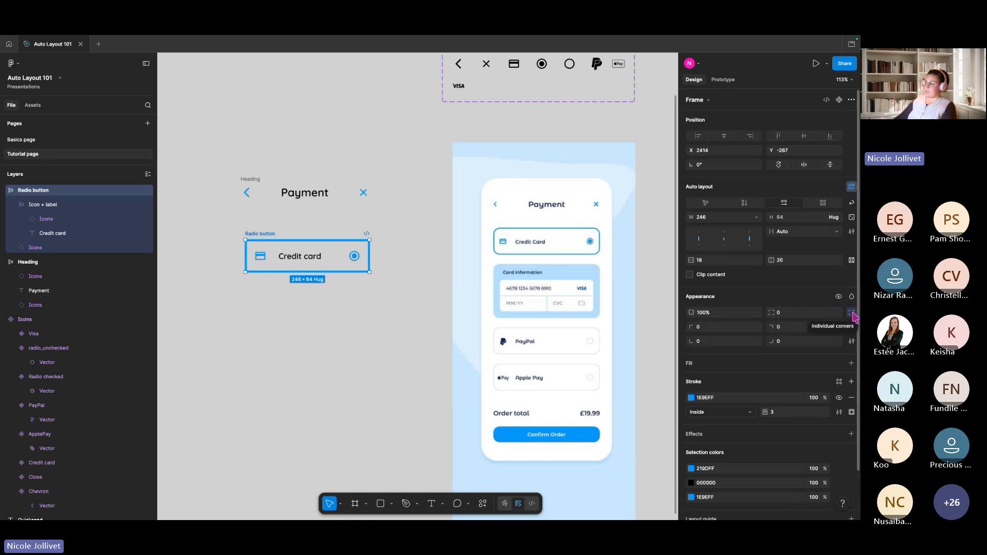
click(851, 260)
scroll(799, 366, down, 1)
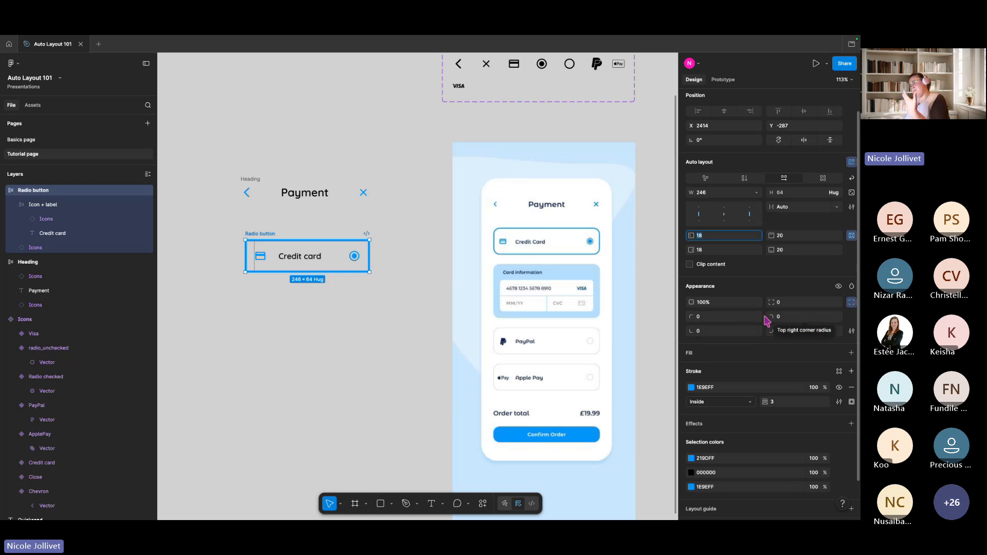
click(851, 304)
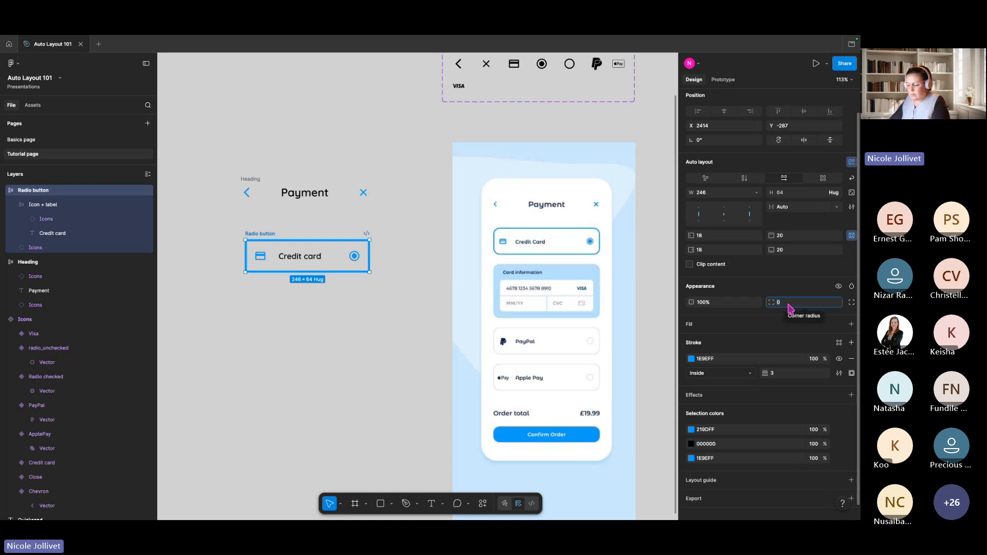
Round all corners of the Radio button frame with a corner radius of 14
text(12)
key(Return)
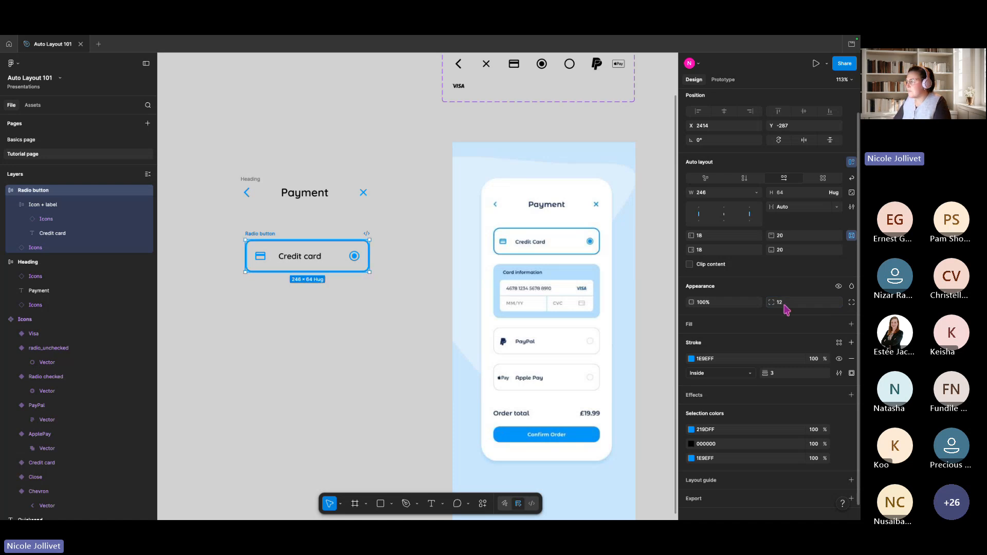
click(784, 305)
key(Return)
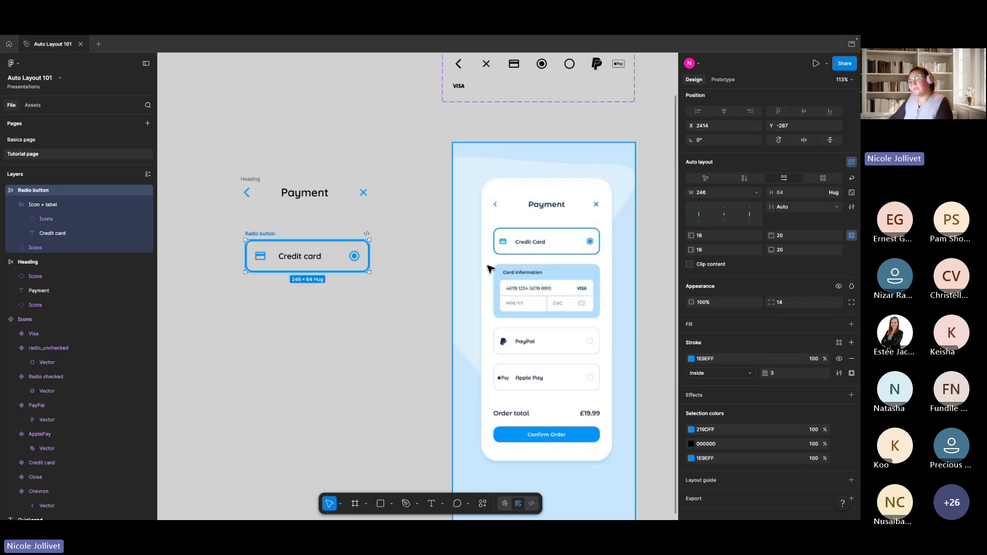
Turn the Radio button frame into a component
click(407, 277)
drag(361, 313, 376, 296)
click(286, 215)
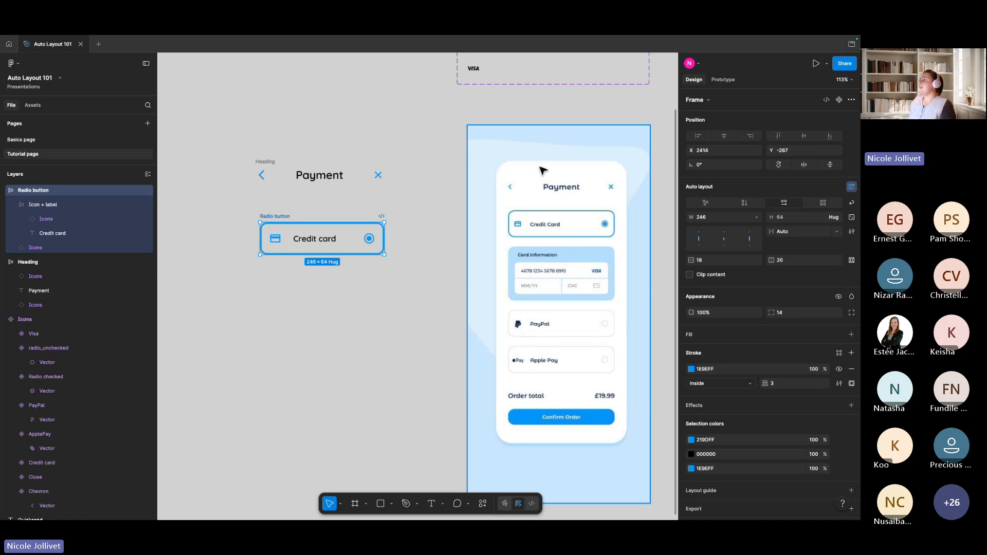
click(840, 101)
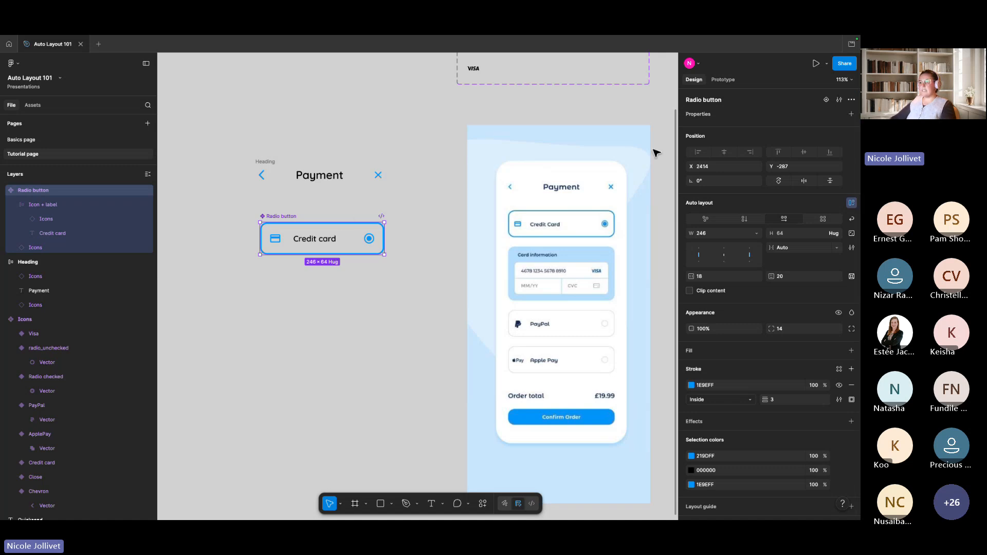
Add a second variant to the Radio button component and rename the variant property to State
click(826, 100)
click(794, 129)
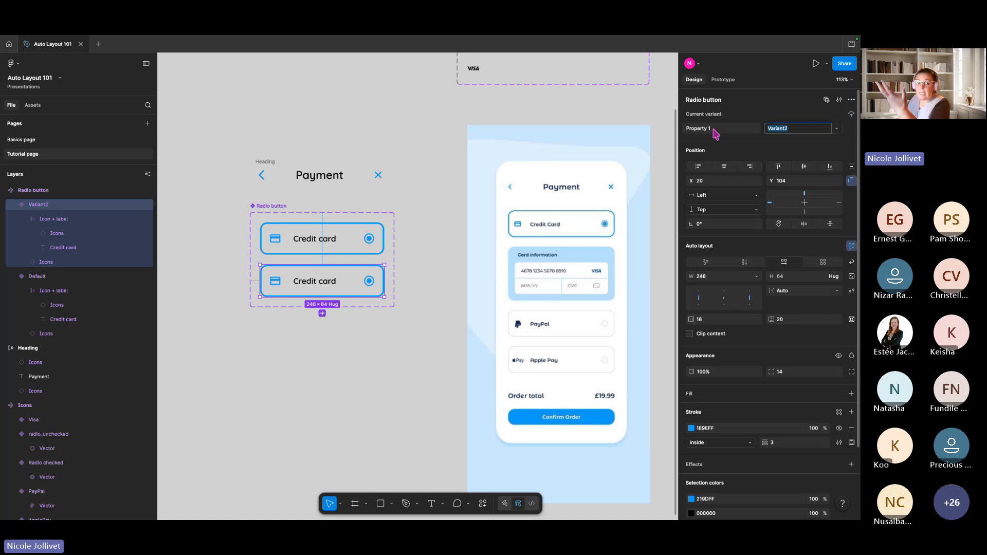
click(739, 132)
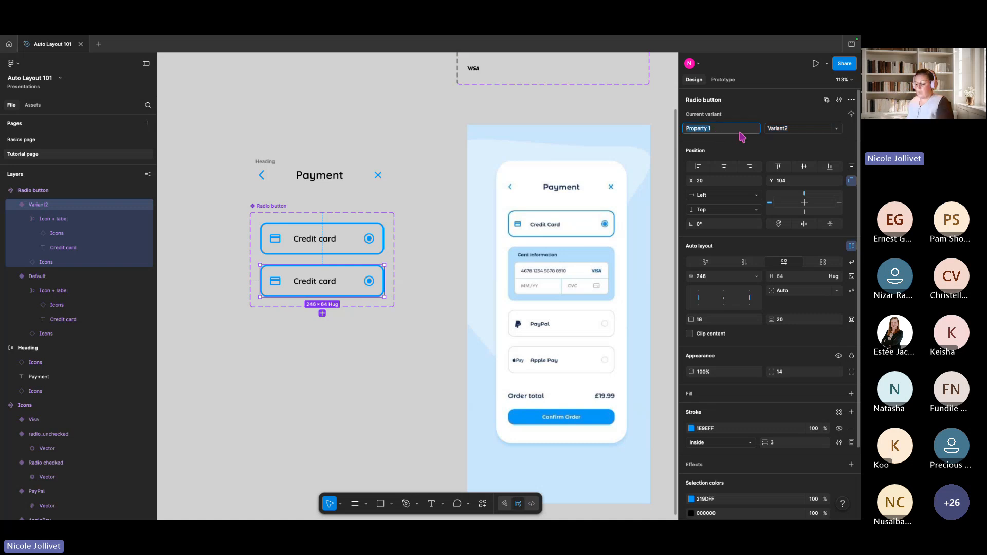
text(s)
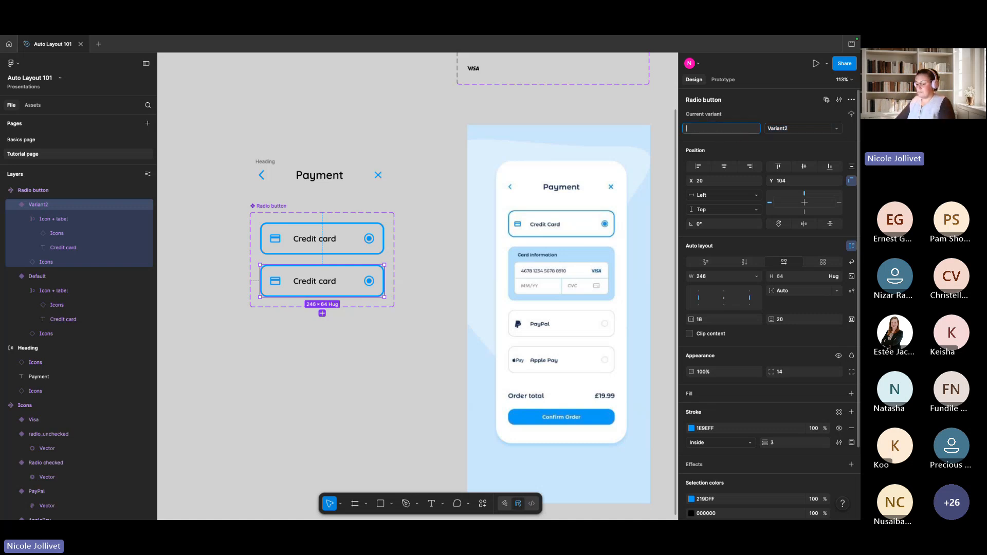
text(State)
key(Return)
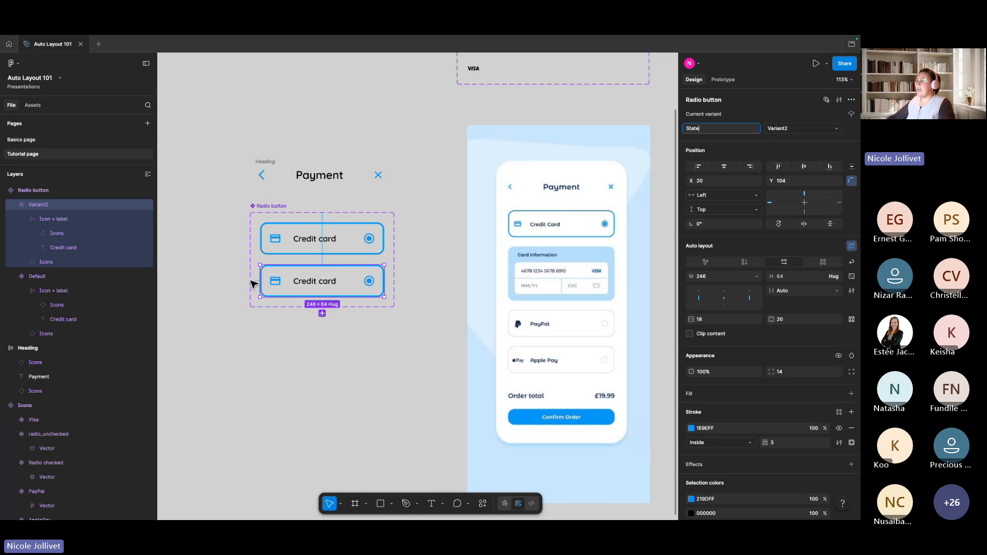
Name the first Radio button variant Selected and the second one Deselected
click(347, 249)
double_click(789, 130)
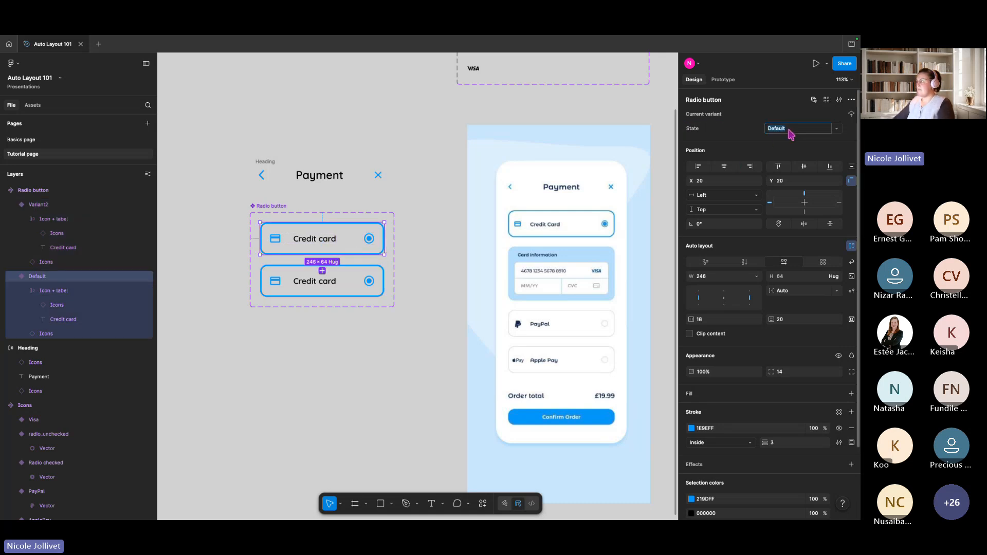
text(Selected)
click(345, 290)
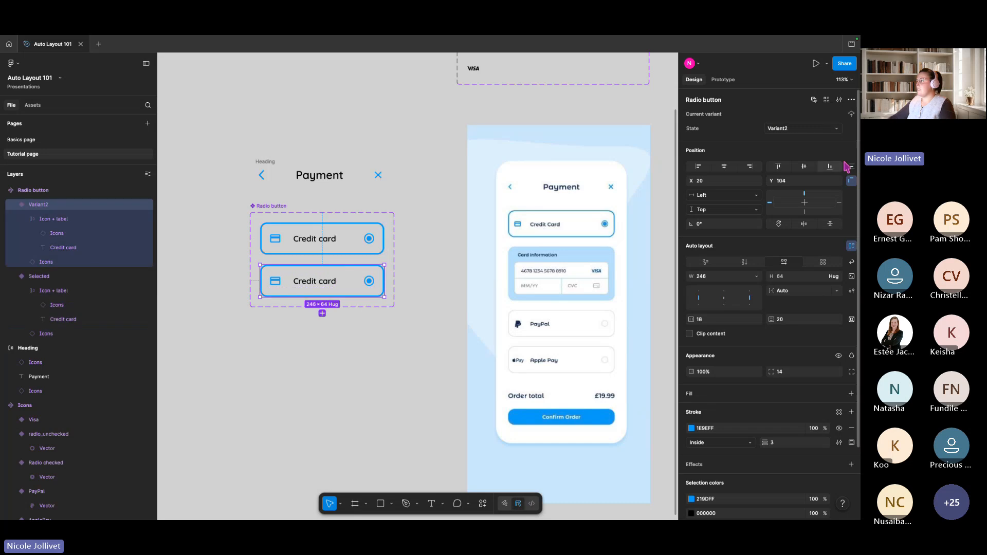
double_click(784, 130)
text(Deselect)
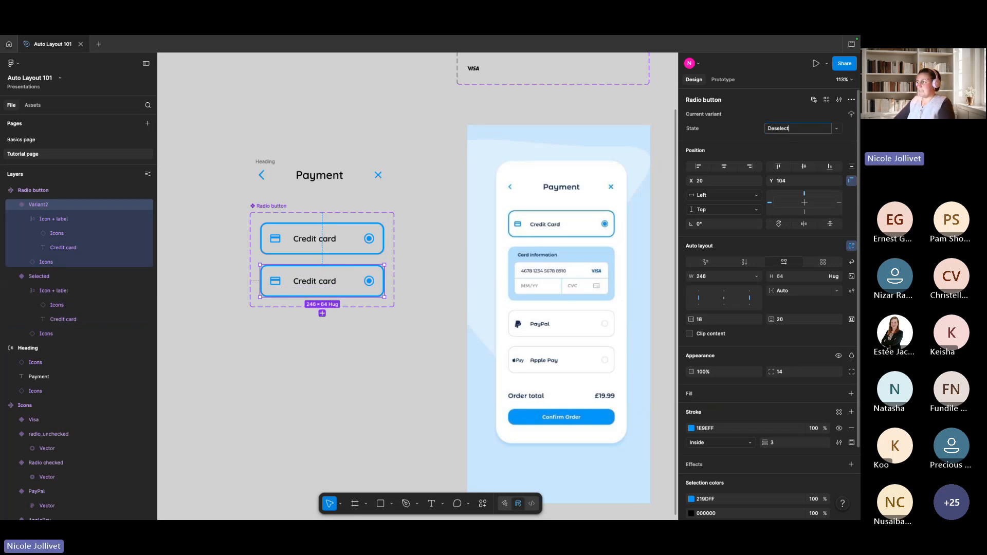
text(ed)
click(390, 331)
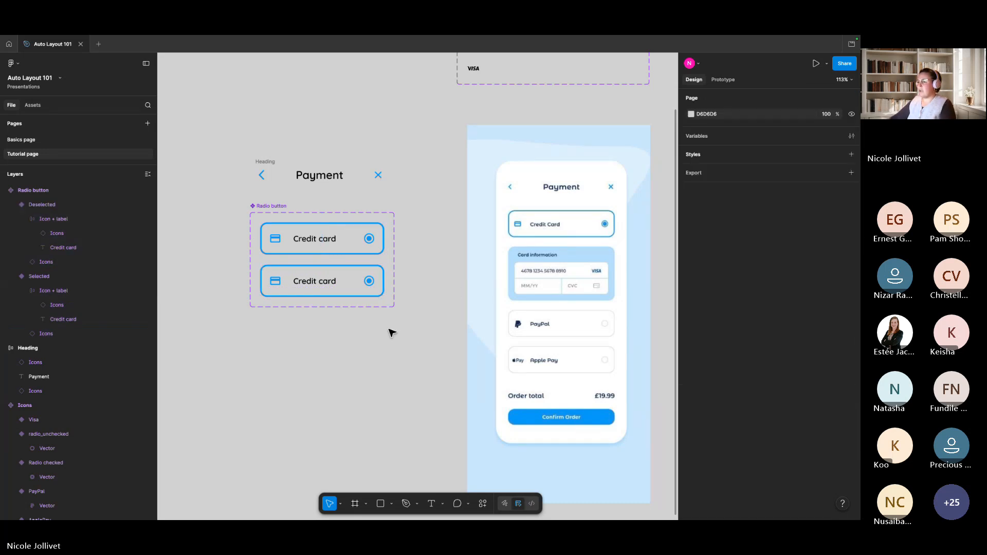
Change the Deselected variant's stroke colour to the near-black 060707
click(341, 286)
scroll(421, 293, left, 5)
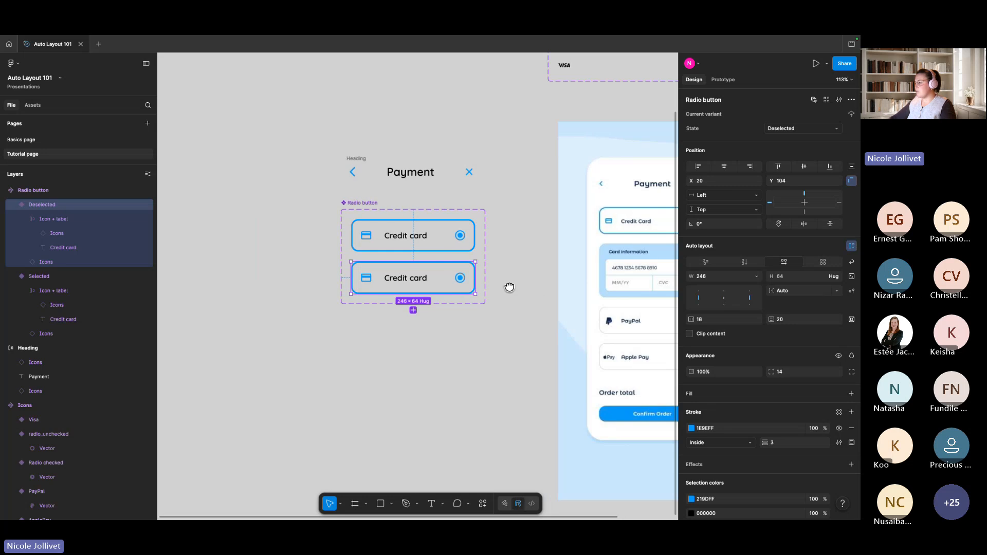
scroll(699, 428, down, 3)
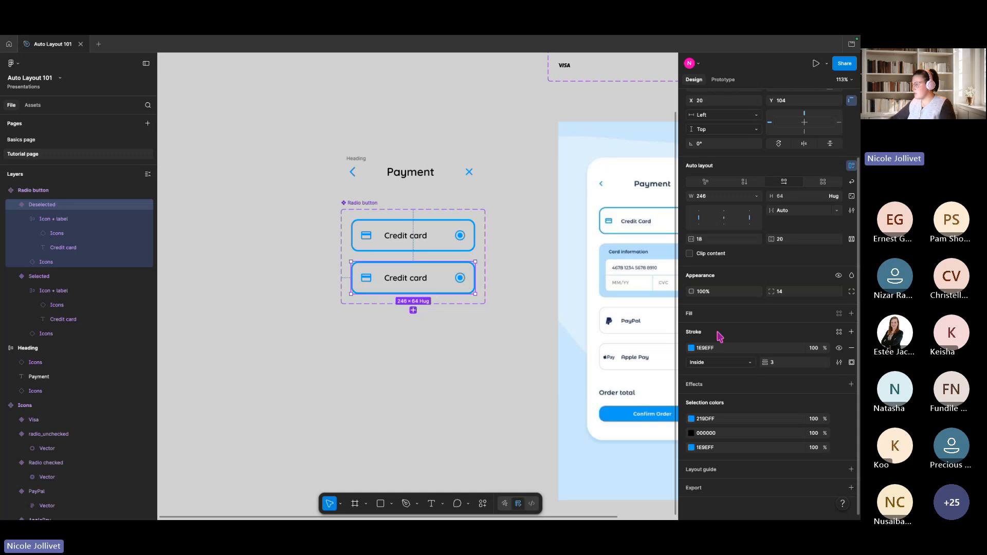
click(691, 348)
drag(637, 377, 587, 427)
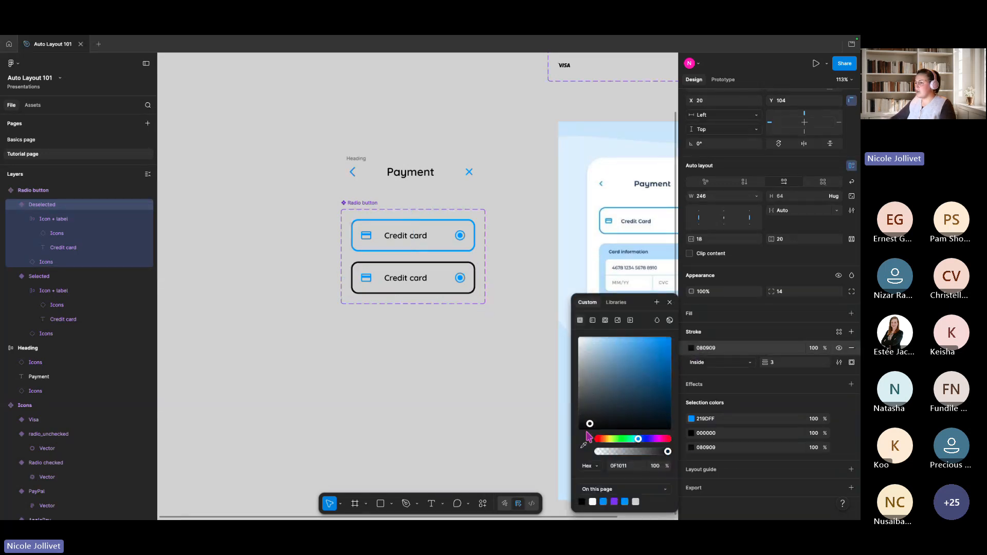
click(514, 268)
drag(514, 267, 446, 329)
Place a Radio button instance above the Payment heading and switch its State to Deselected
click(348, 298)
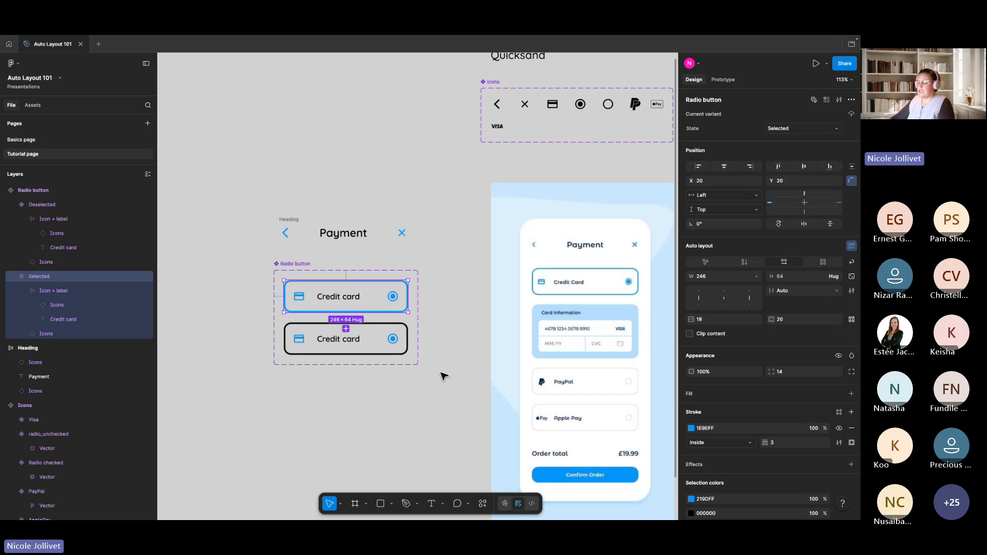
scroll(441, 375, up, 1)
drag(379, 315, 345, 172)
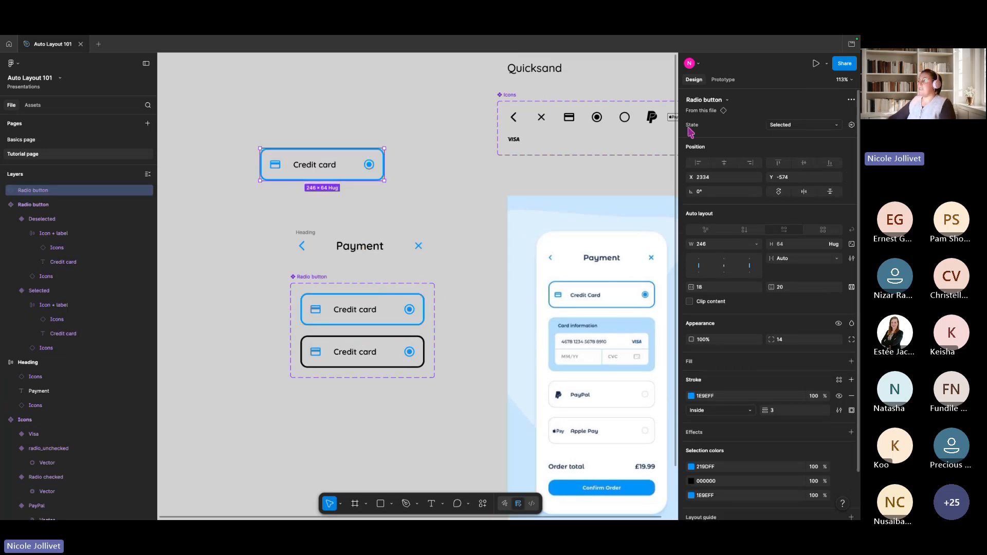
click(780, 126)
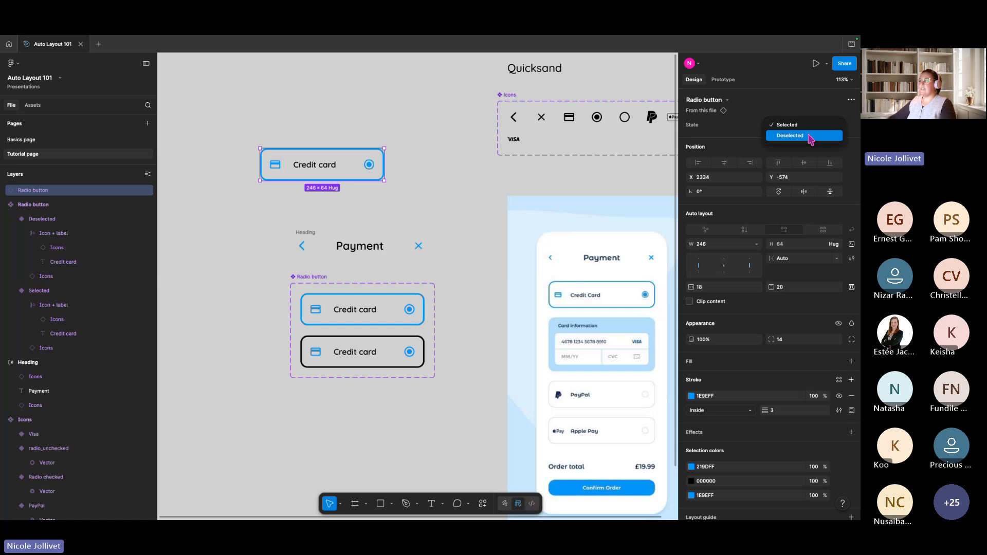
click(809, 137)
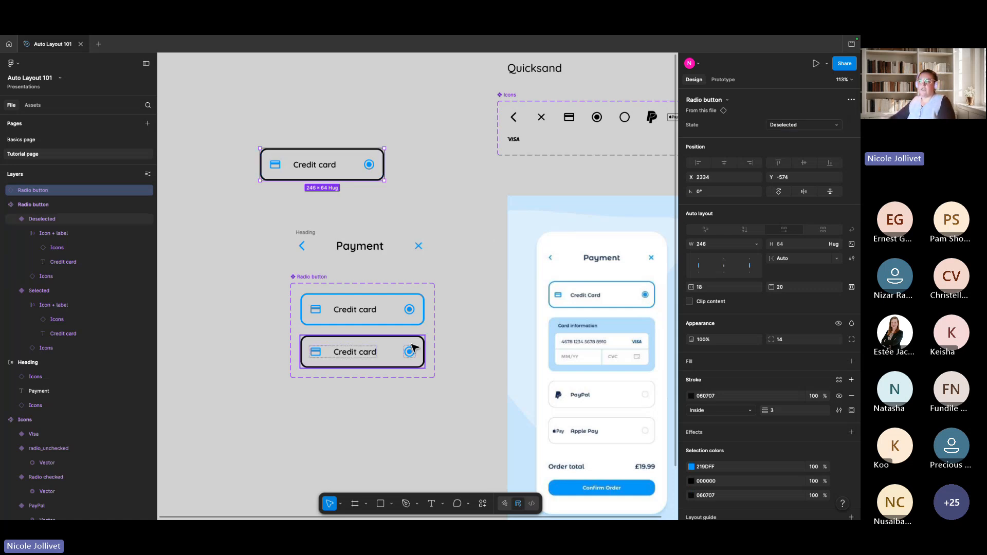
Duplicate the Radio button component set beside the original
click(392, 345)
scroll(441, 346, left, 3)
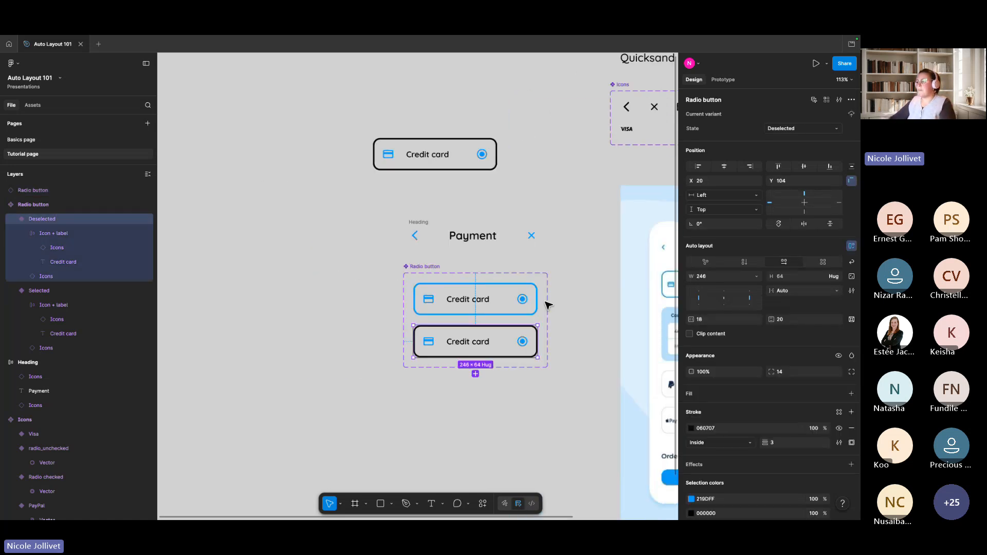
key(alt)
drag(421, 271, 251, 252)
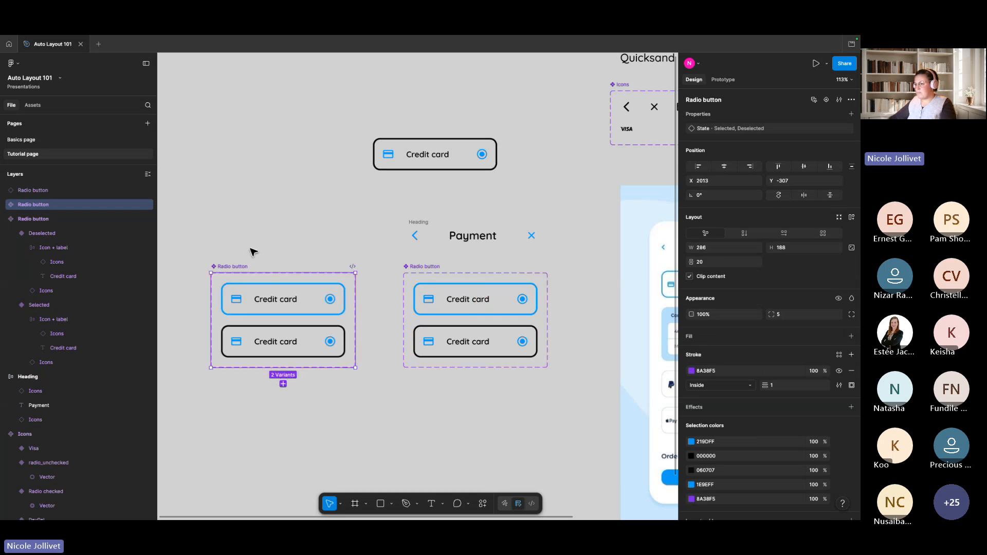
scroll(251, 251, left, 2)
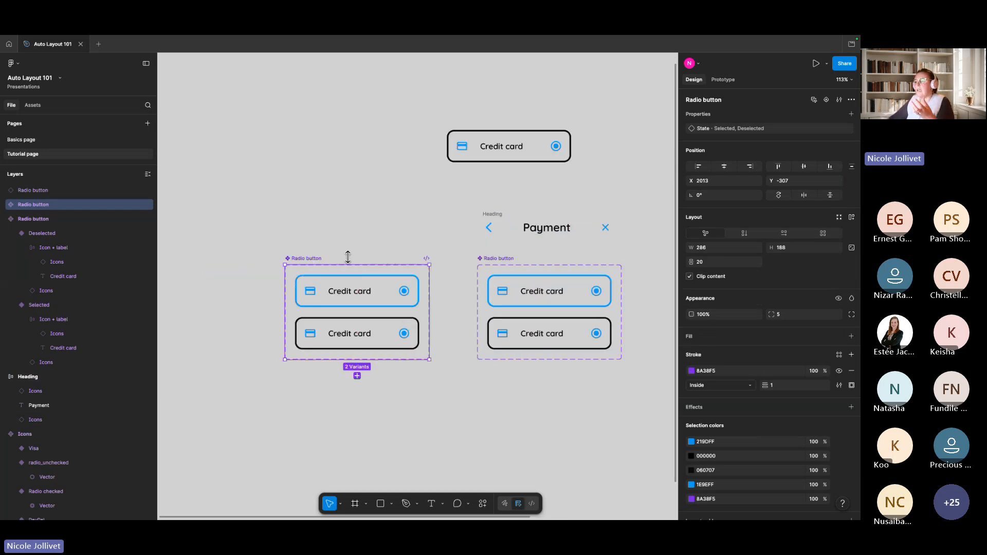
Rename the duplicated set's variant property to Selected, with value Yes for the blue variant and No for the black one
double_click(712, 132)
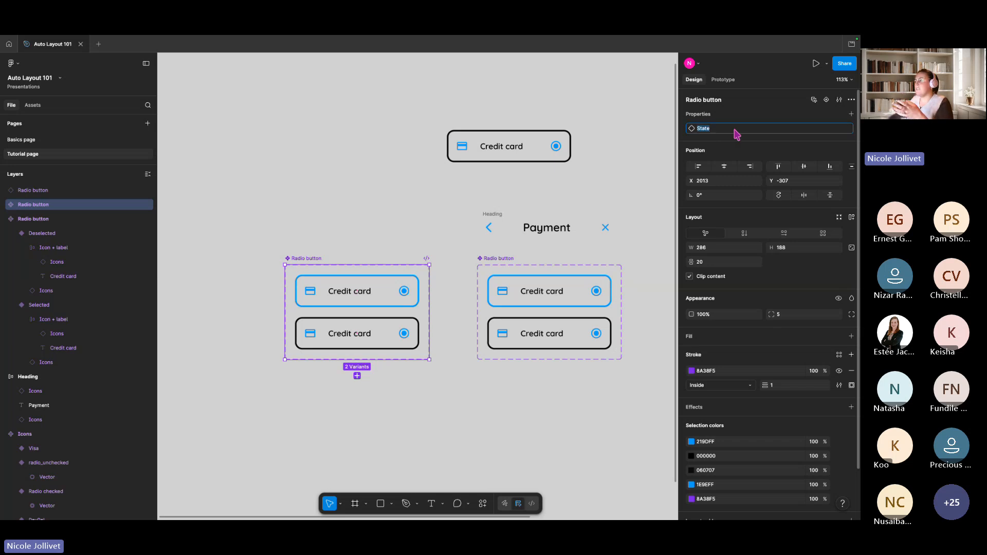
text(S)
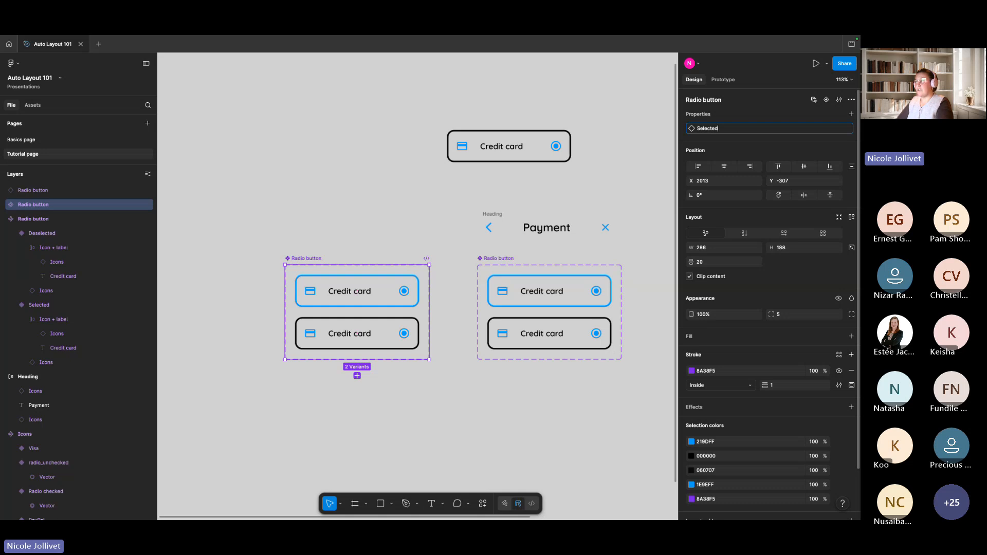
click(356, 291)
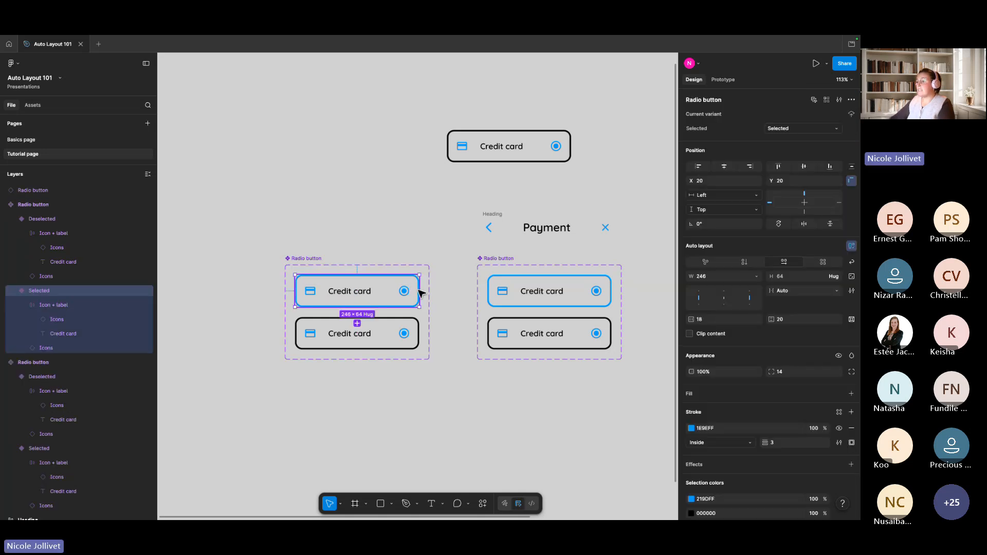
click(805, 129)
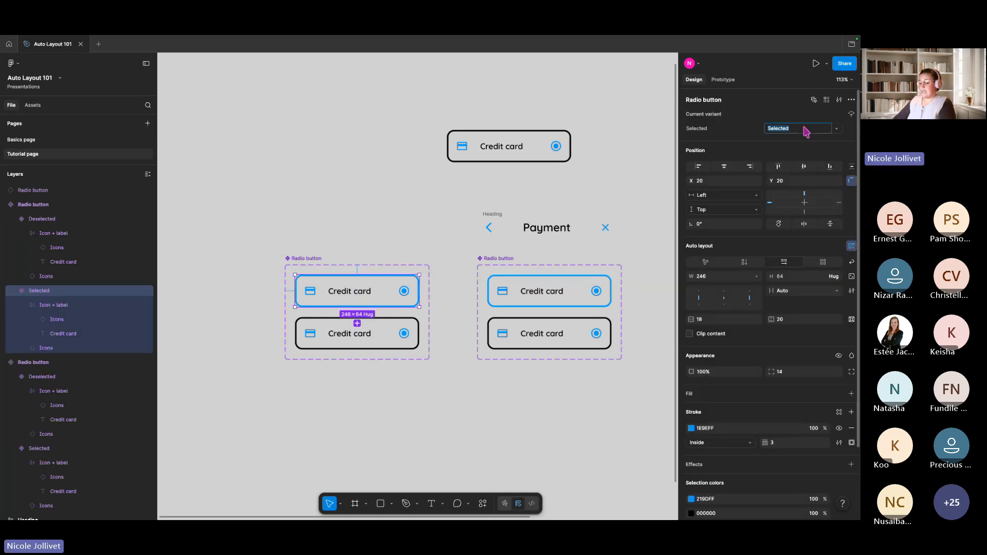
text(Yes)
click(353, 339)
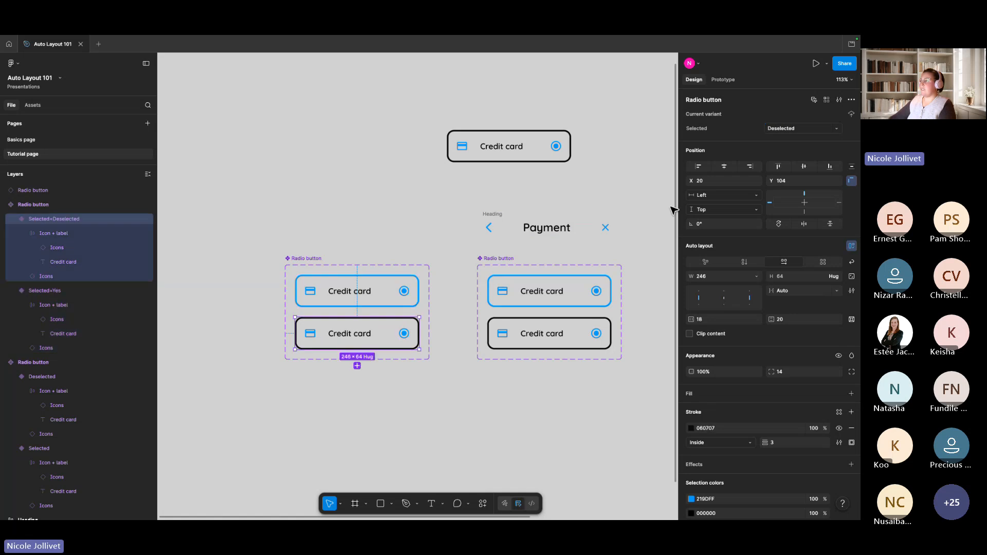
click(812, 129)
text(No)
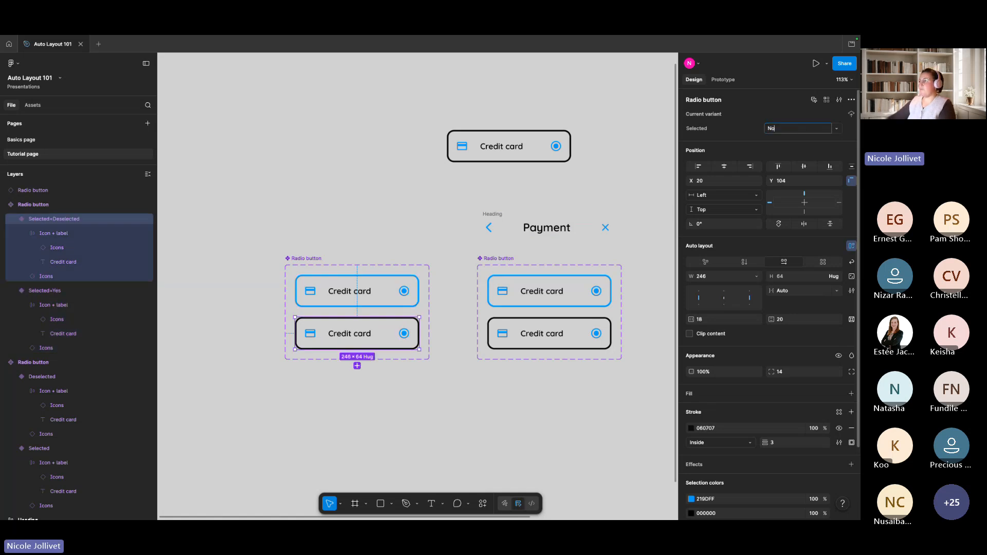
click(370, 242)
Place an instance of the Selected=Yes variant above the duplicated set and test its Selected toggle, leaving it off
click(380, 302)
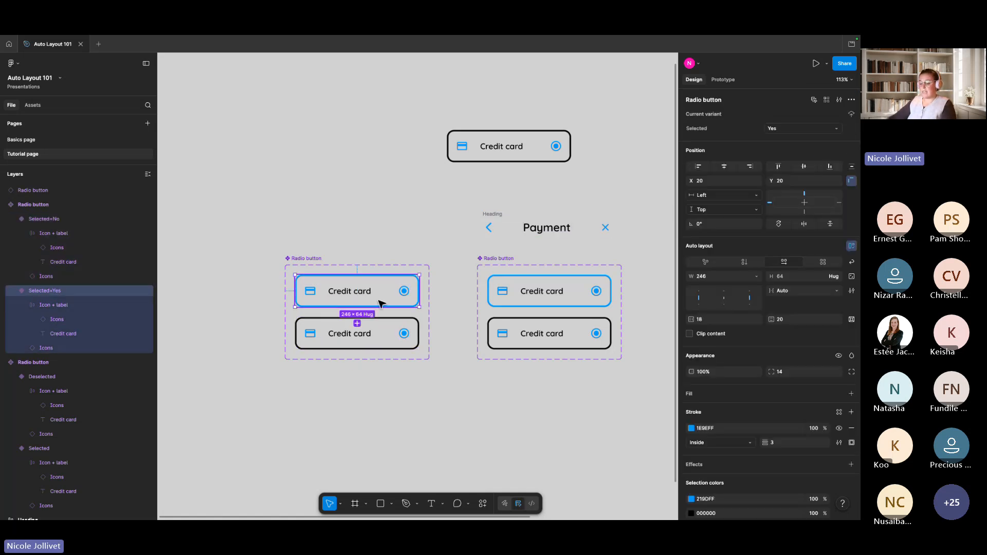
drag(379, 295, 371, 185)
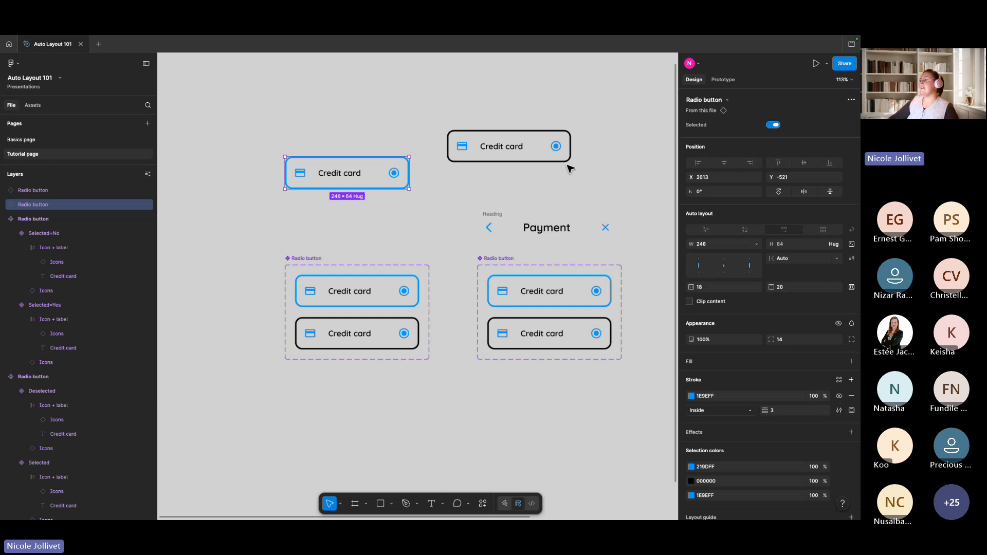
click(773, 125)
click(772, 125)
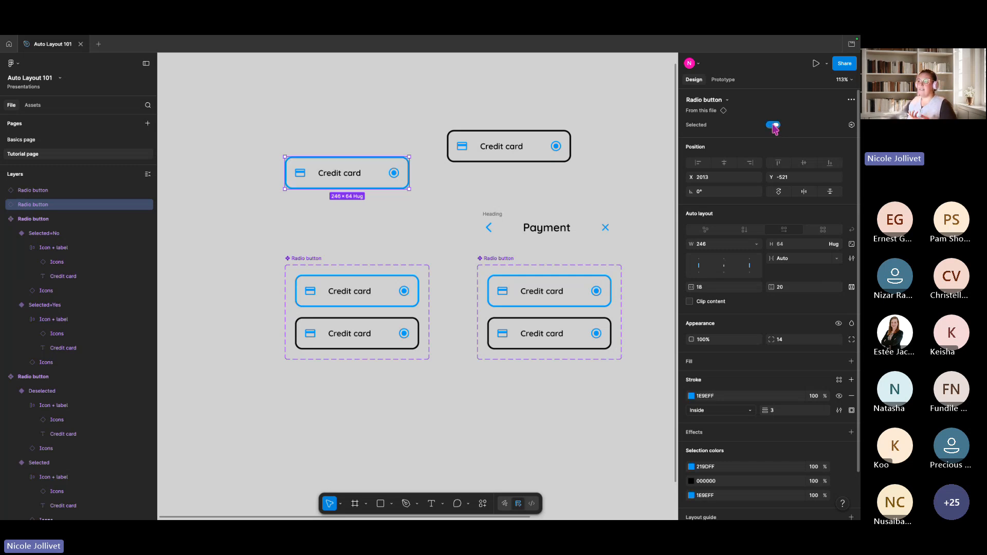
click(772, 125)
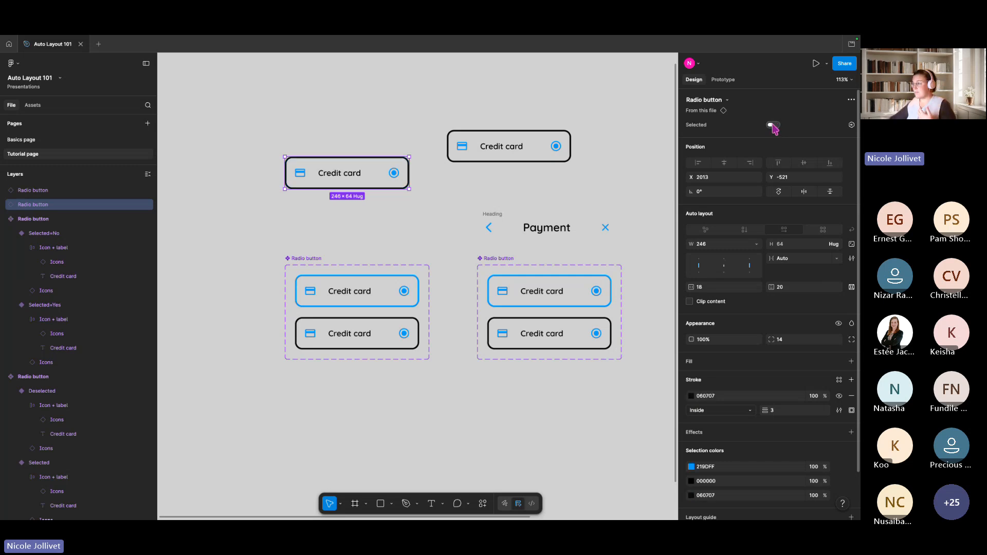
Check the State options of the other Radio button instance for comparison with the toggle
click(543, 149)
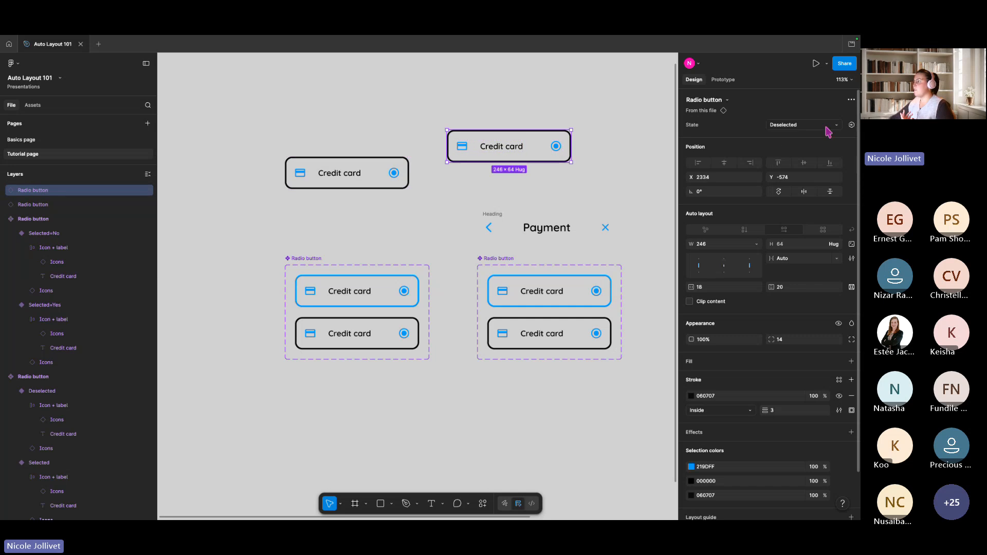
click(827, 128)
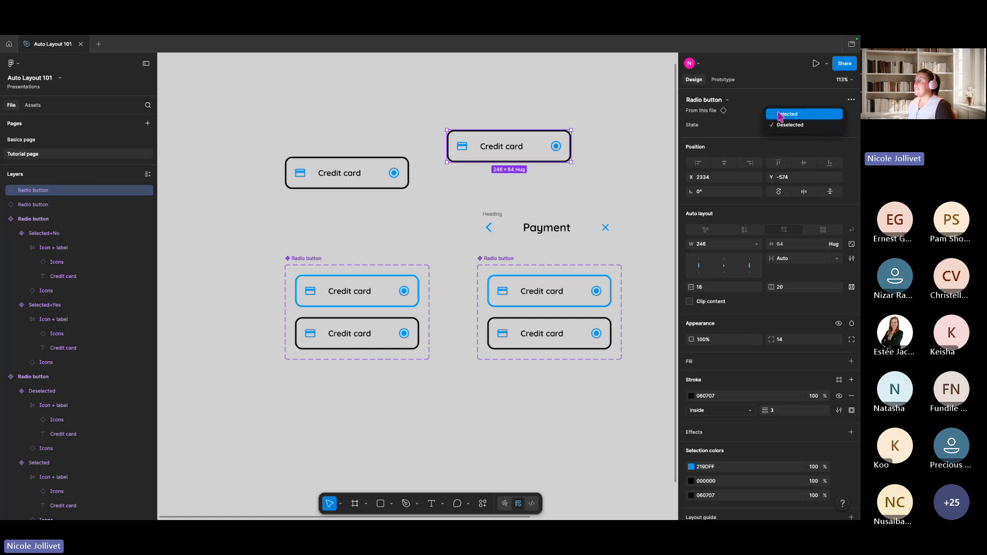
click(556, 100)
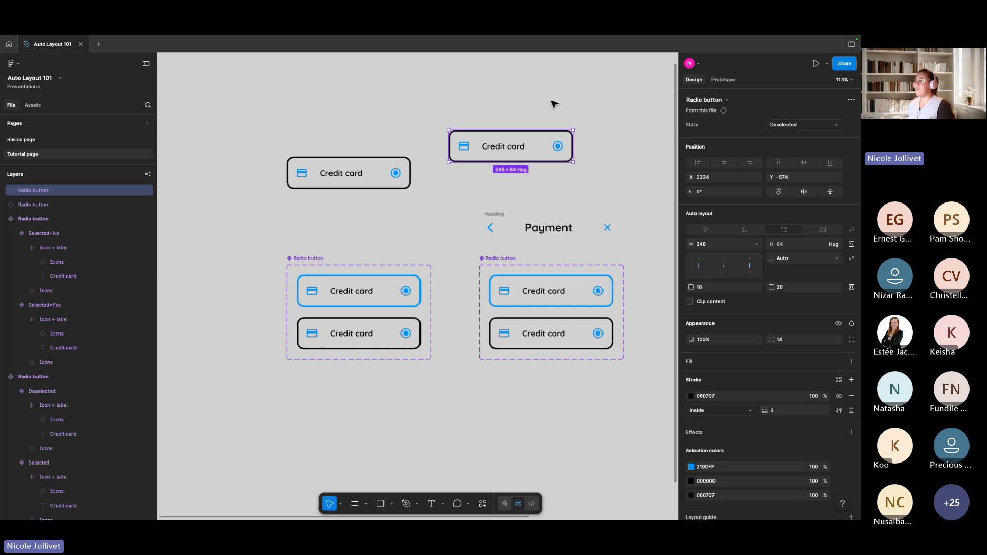
Delete both test instances and the original Radio button component set that uses the State property
click(392, 171)
scroll(435, 156, right, 5)
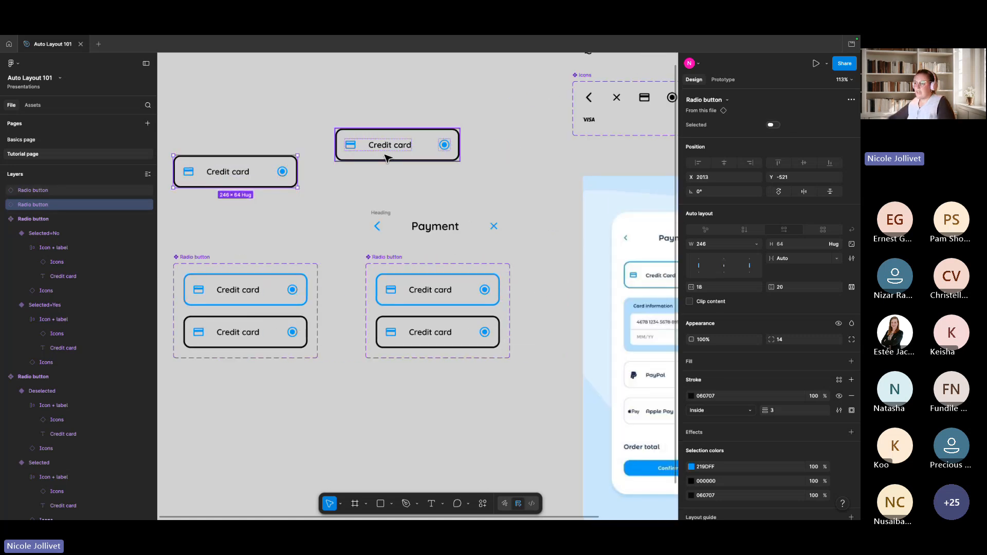
click(388, 154)
shift+click(275, 168)
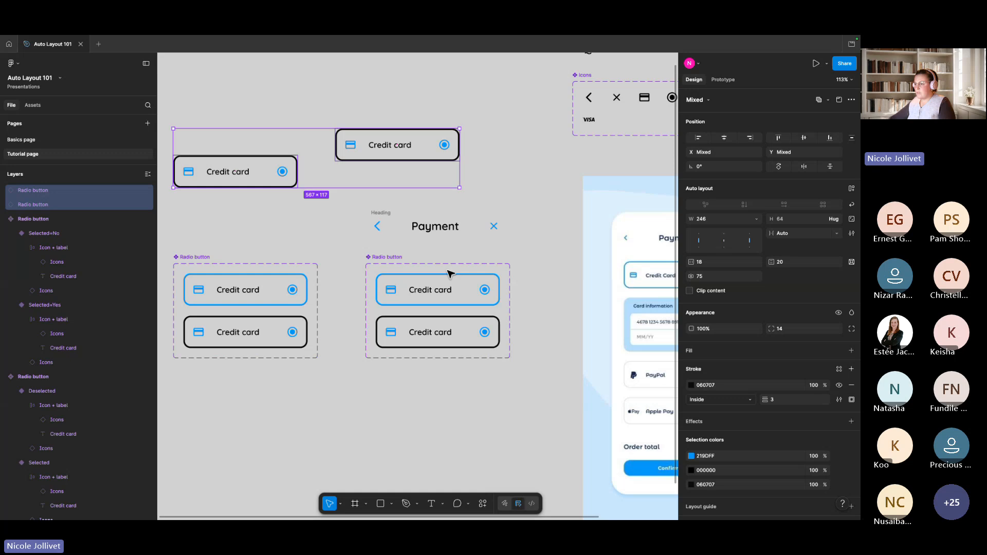
shift+click(396, 257)
key(Delete)
Move the remaining Radio button component set directly below the Payment heading
drag(206, 263, 405, 264)
scroll(471, 277, right, 2)
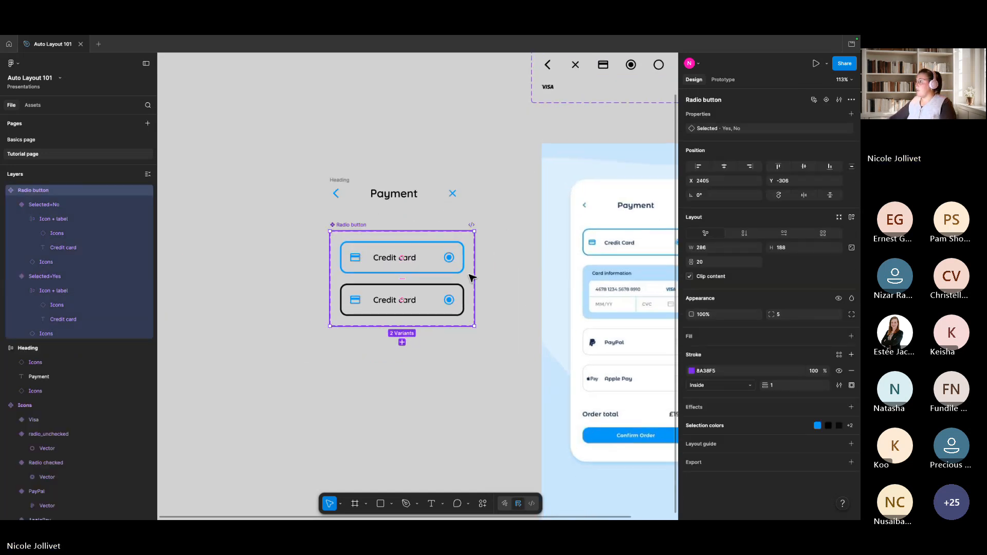
scroll(471, 279, up, 4)
drag(512, 299, 433, 264)
Set the stroke weight of the Selected=No variant in the Radio button set to 1
click(470, 301)
scroll(554, 283, down, 4)
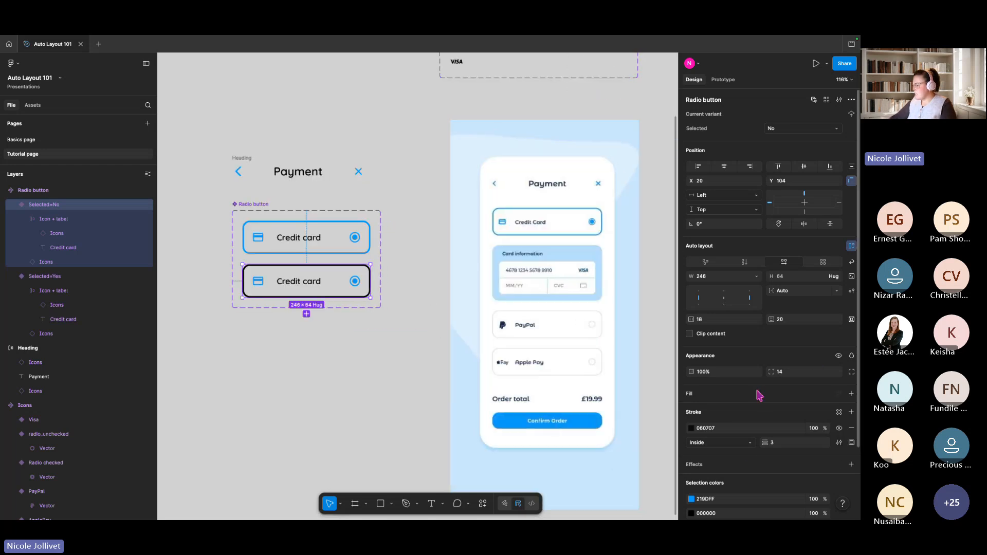
click(774, 443)
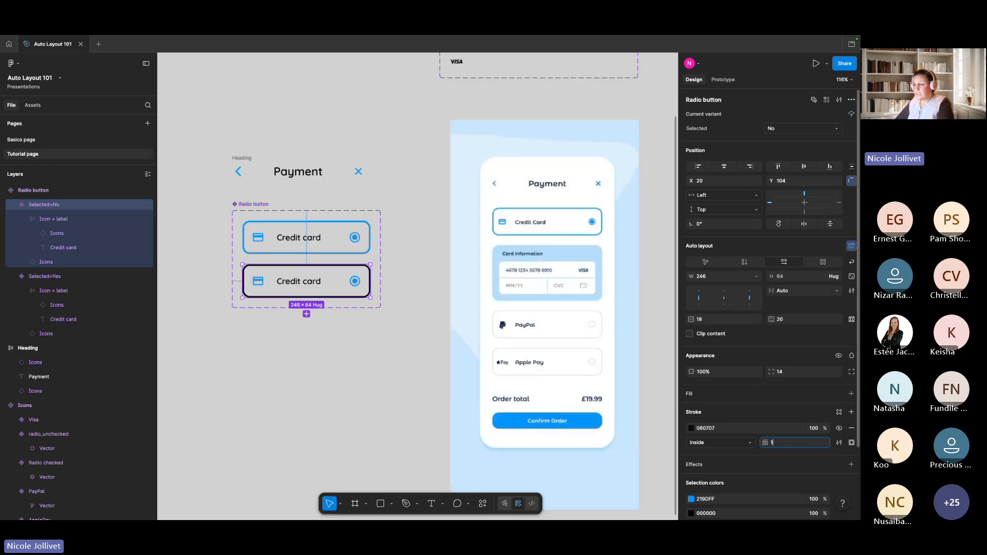
key(Return)
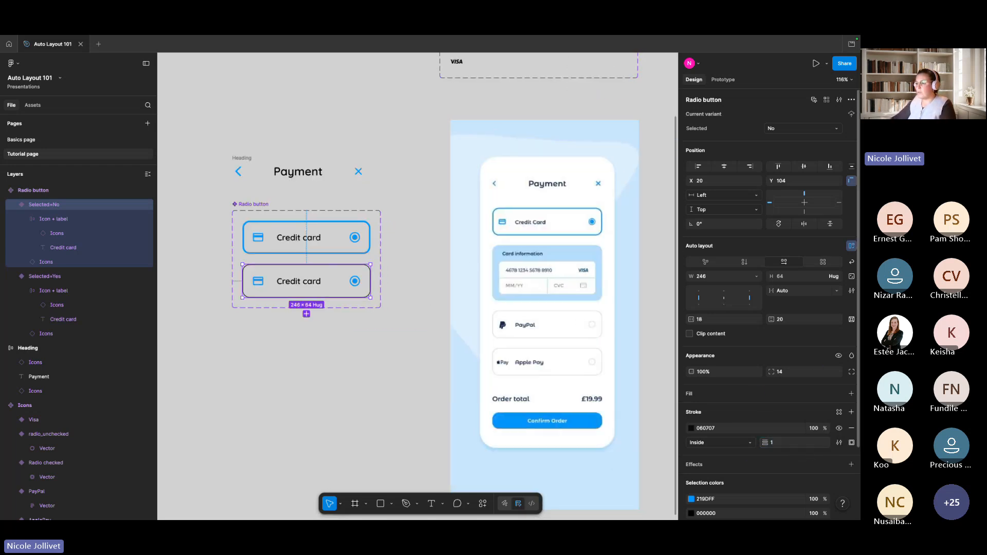
Recolour the Selected=No variant's stroke to E2E2E2 by sampling the border of the PayPal option in the mockup
click(690, 428)
click(584, 445)
scroll(497, 342, up, 3)
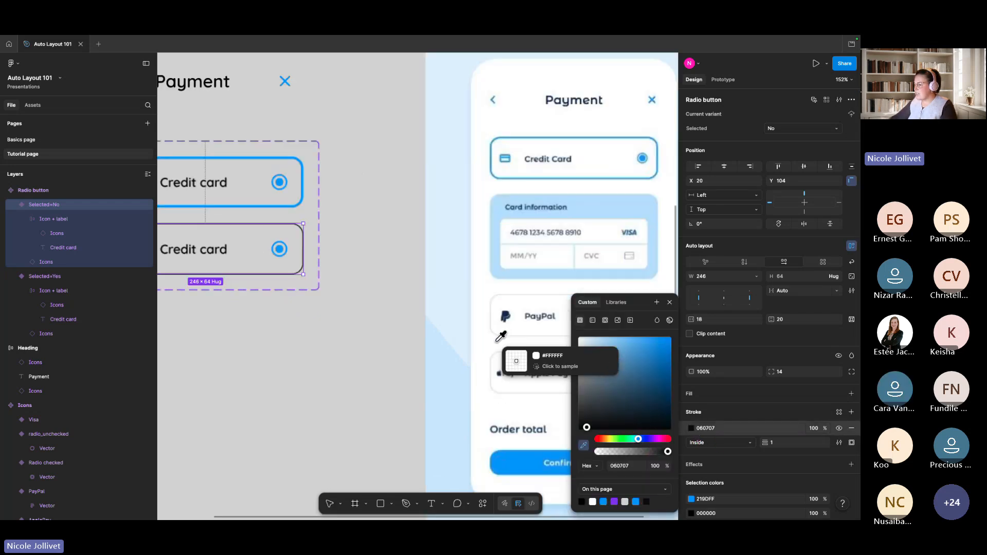
scroll(497, 341, up, 10)
click(475, 281)
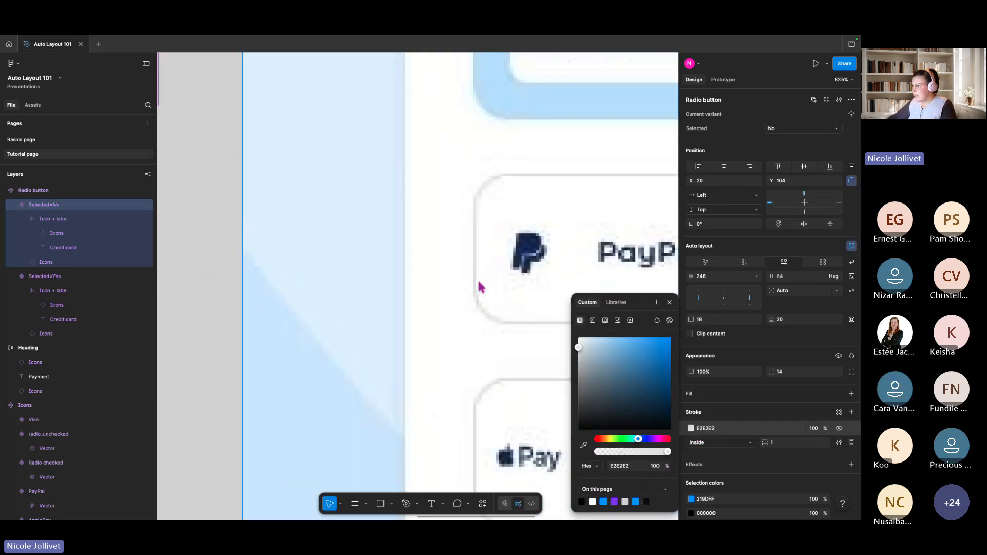
scroll(478, 287, down, 10)
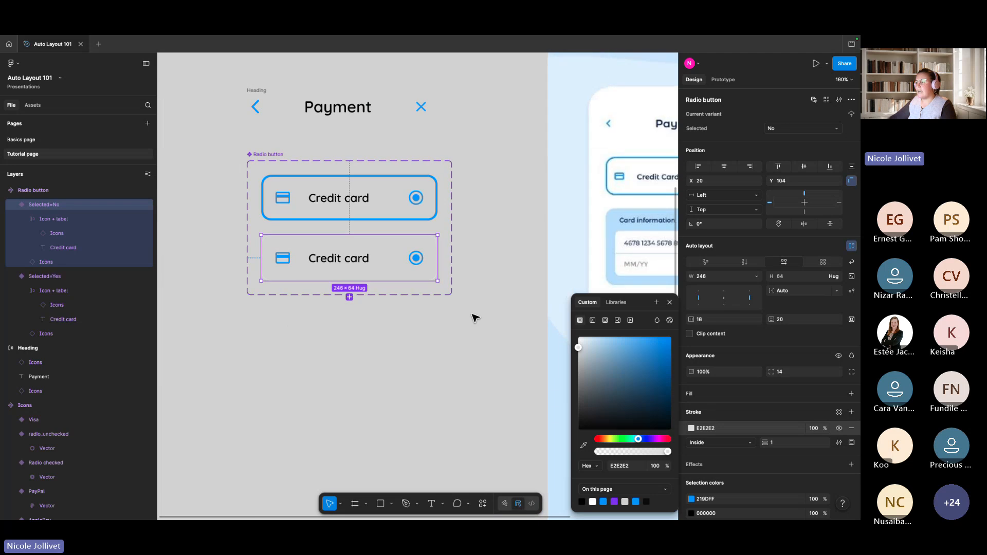
Swap the Selected=No variant's radio icon to the radio_unchecked type
scroll(368, 327, down, 3)
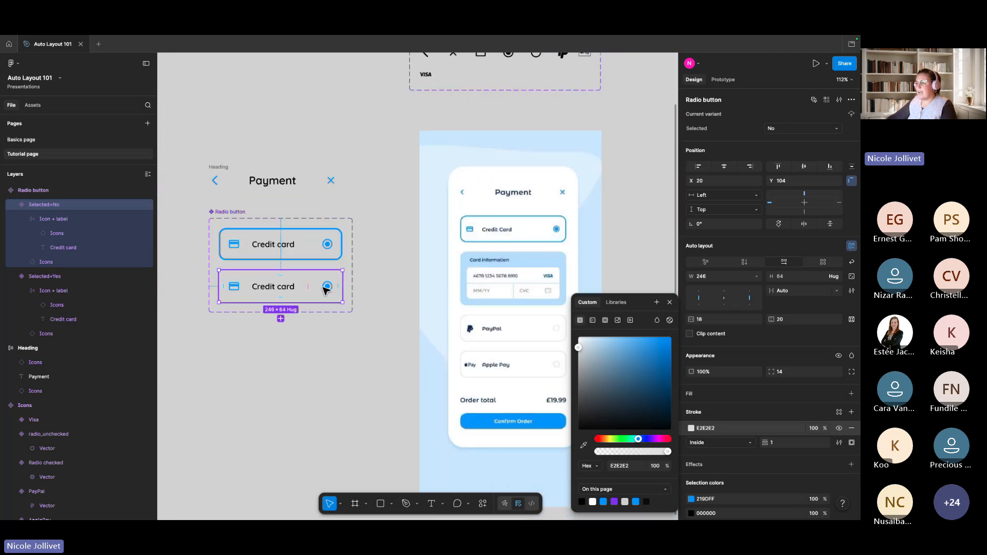
click(325, 288)
click(817, 125)
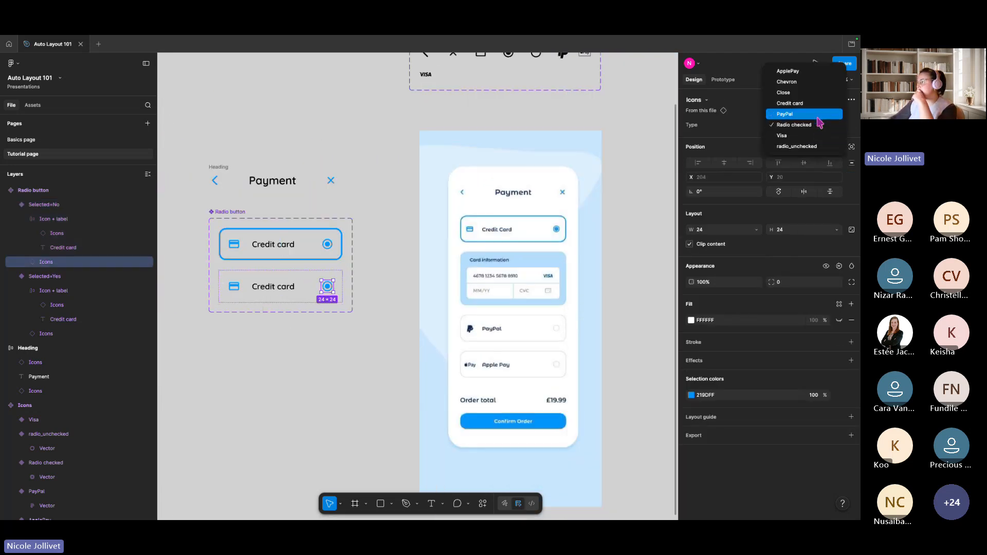
click(813, 149)
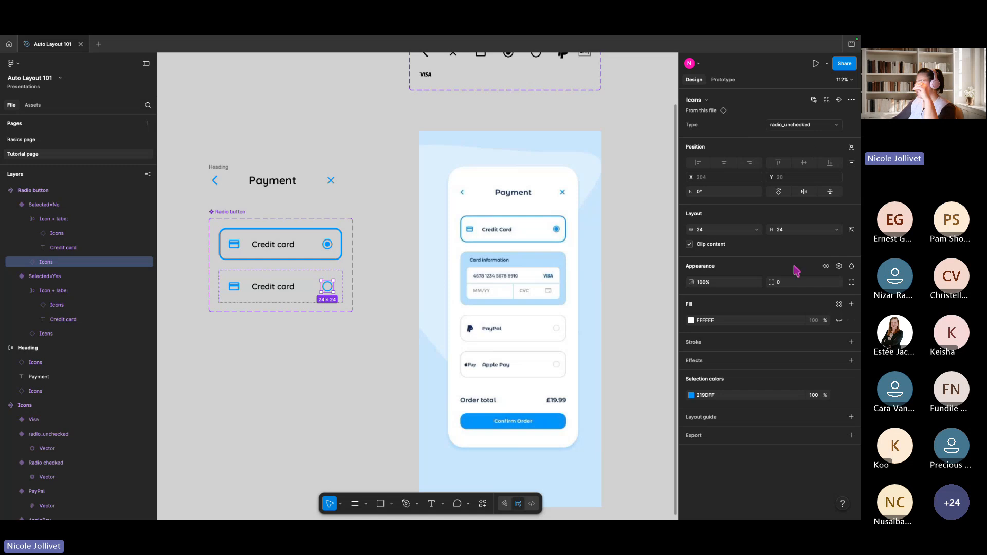
Recolour the unchecked radio icon to E2E2E2, sampled from the PayPal option's border in the mockup
click(691, 395)
click(583, 445)
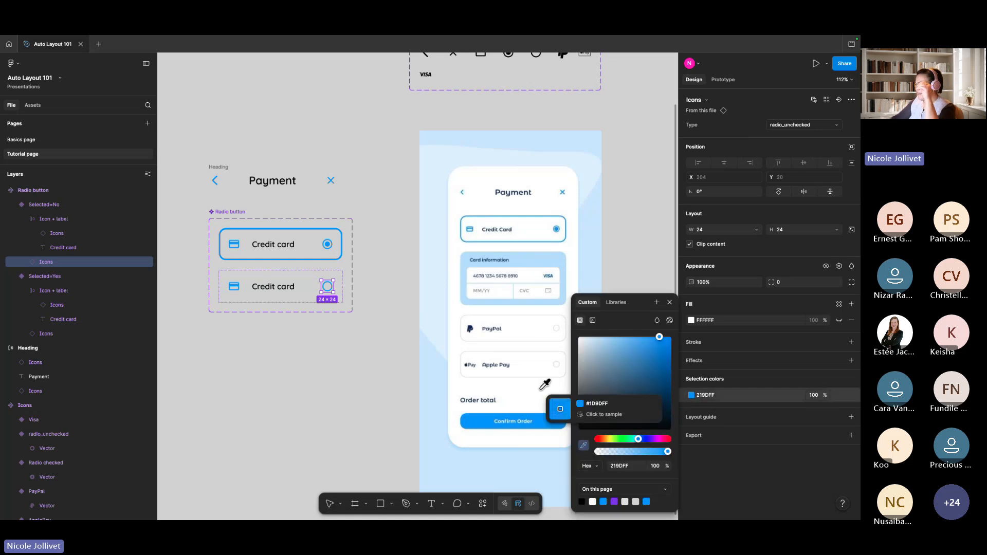
scroll(468, 322, up, 5)
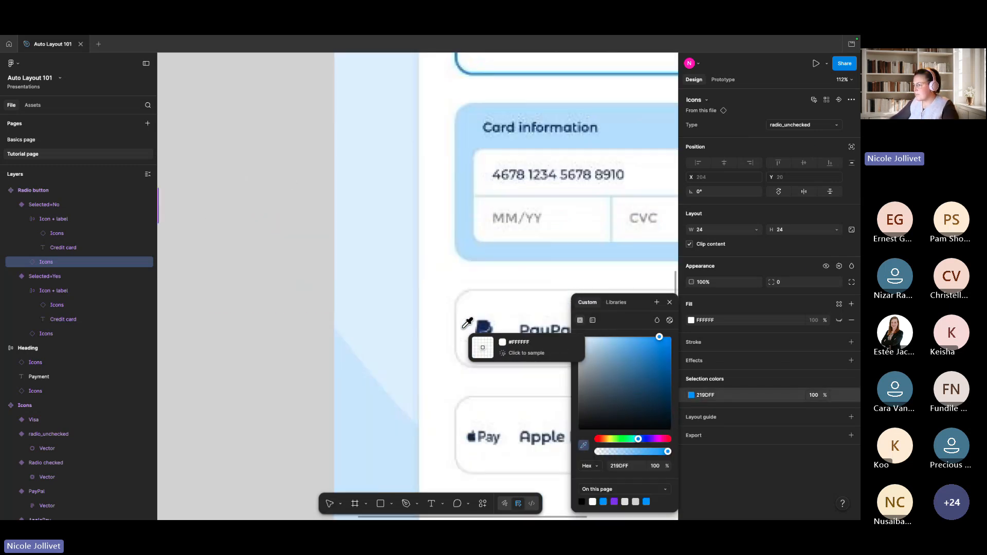
click(456, 325)
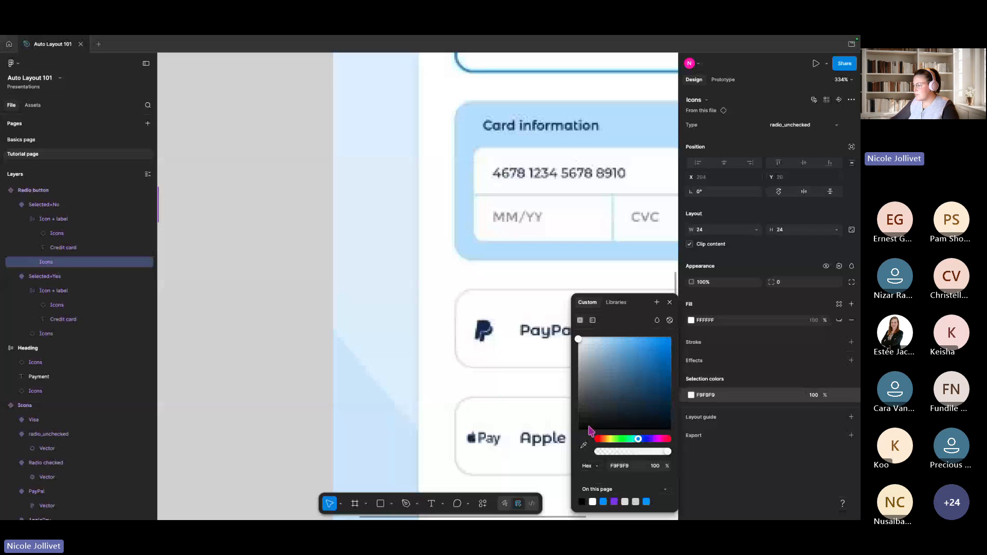
click(584, 445)
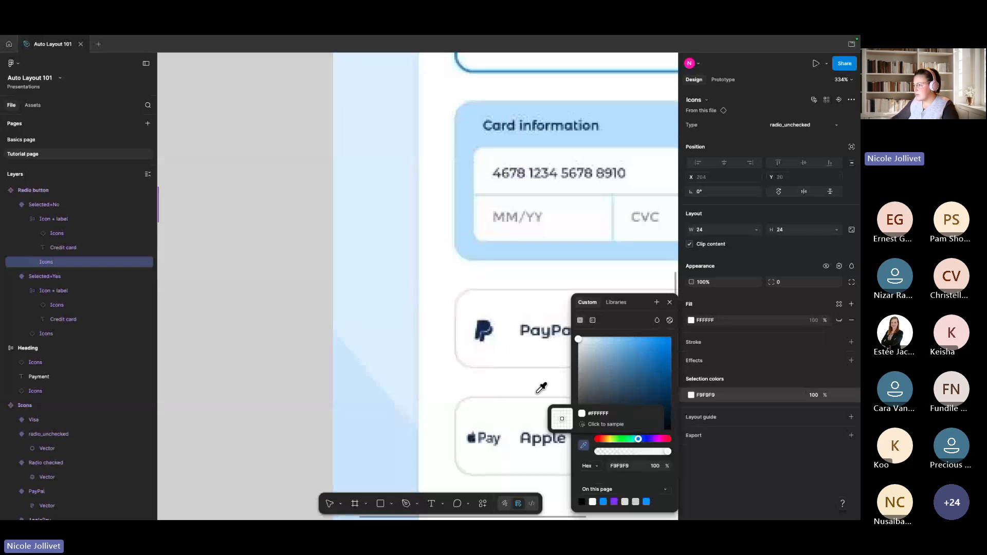
click(457, 320)
scroll(311, 302, down, 5)
scroll(366, 271, left, 3)
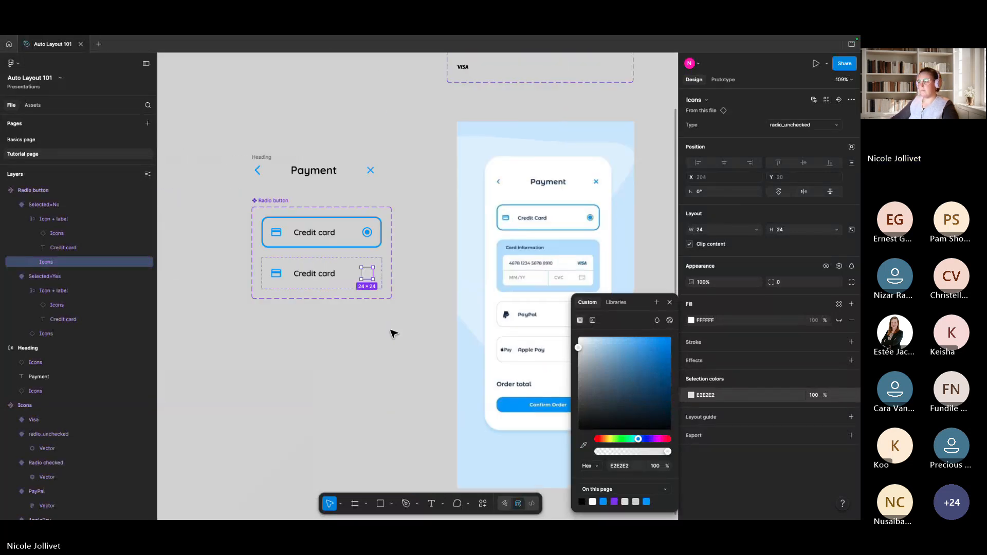
Swap the Selected=No variant's credit card icon to PayPal and recolour it to 122558, sampled from the mockup's PayPal logo
scroll(392, 333, right, 3)
click(218, 254)
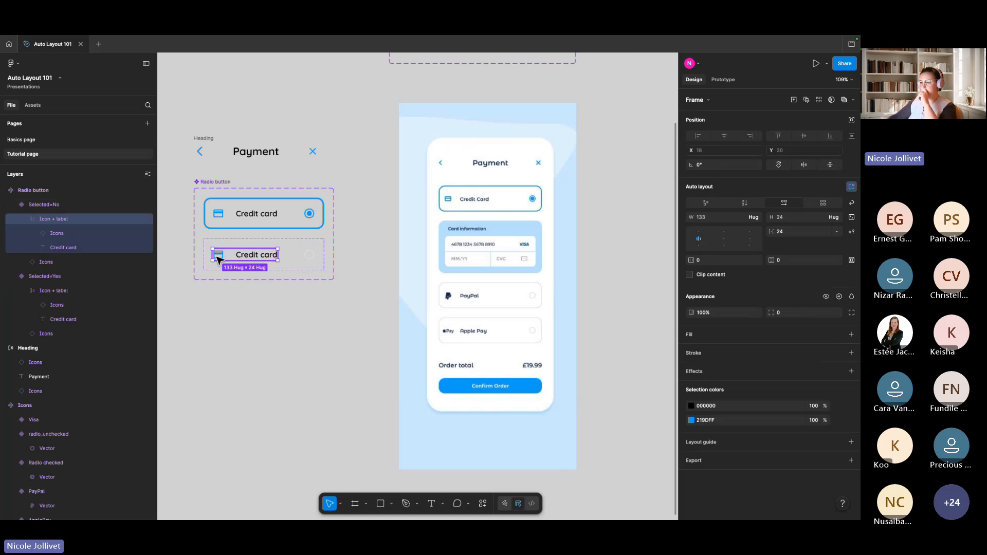
click(826, 125)
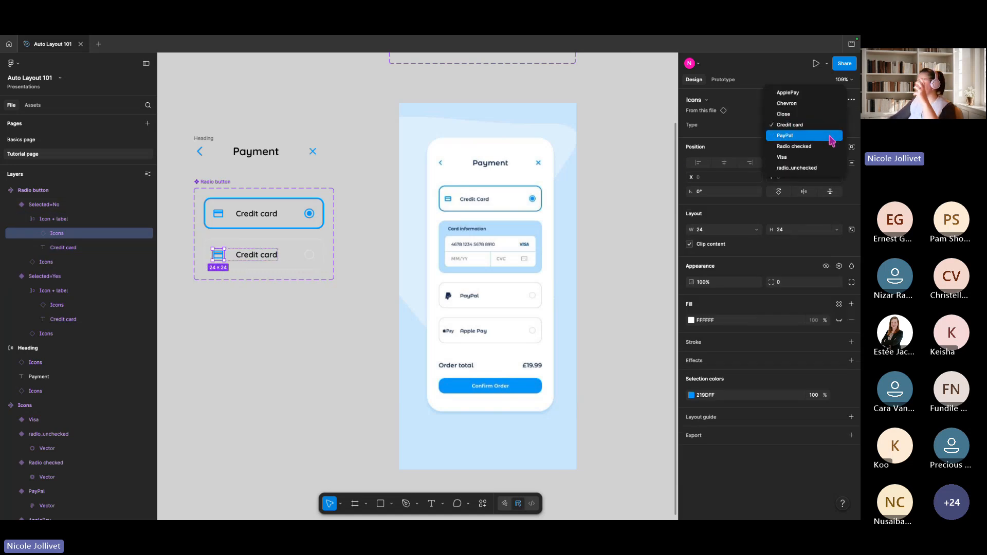
click(828, 135)
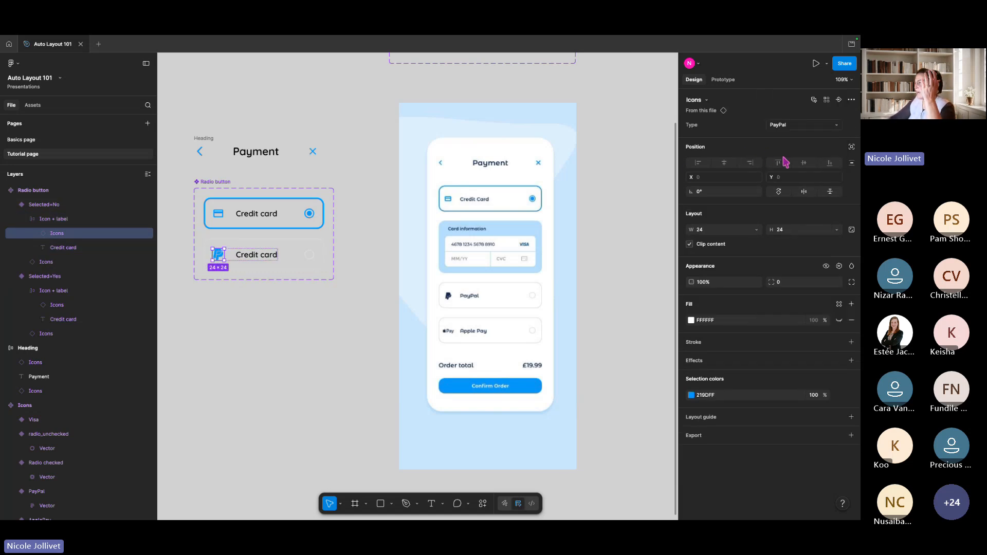
click(691, 395)
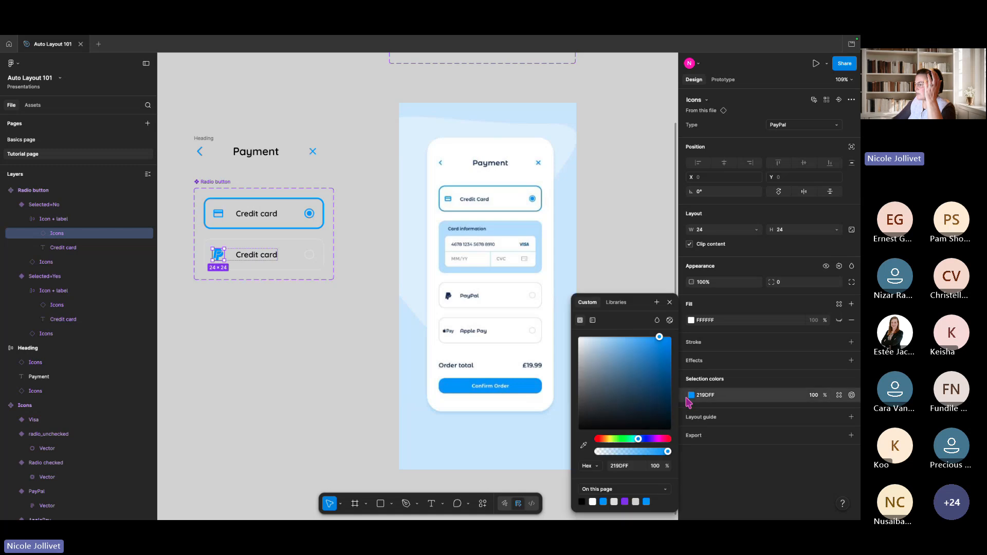
click(583, 445)
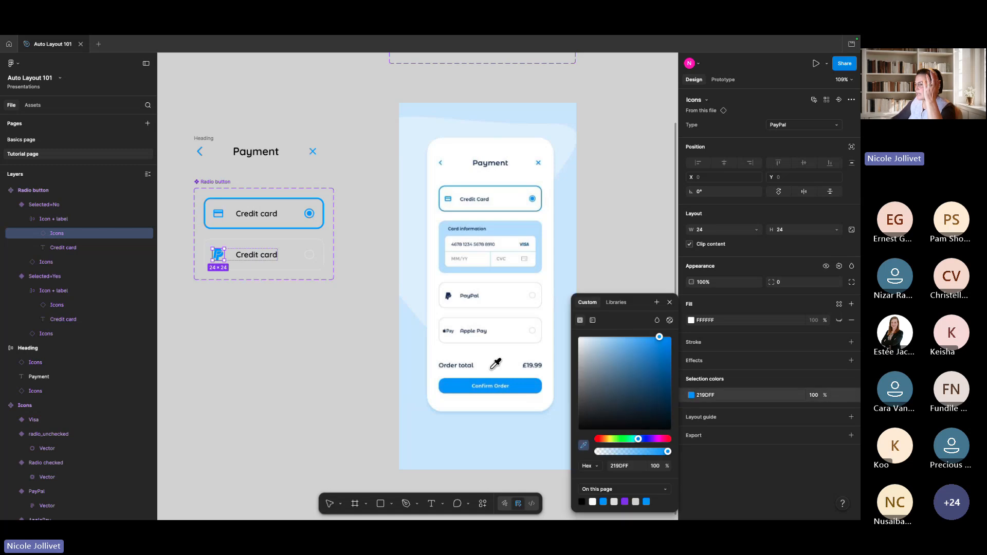
click(447, 296)
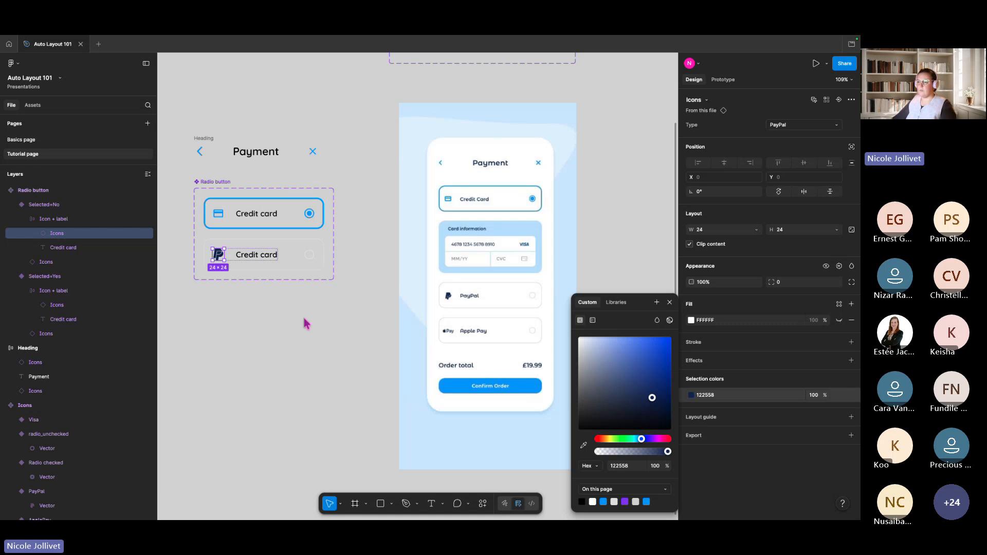
click(303, 319)
drag(361, 292, 379, 301)
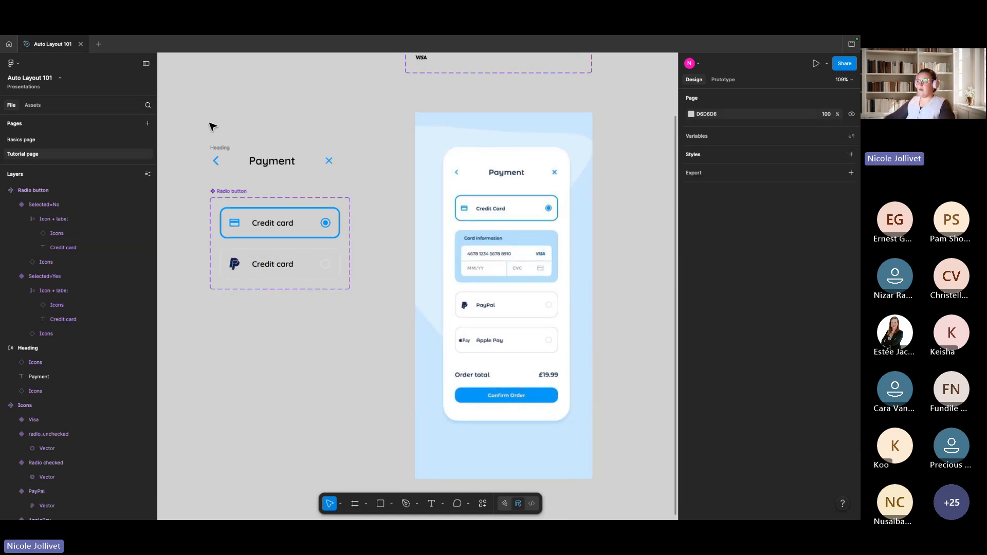
Place an instance of the Selected=Yes variant below the Radio button set and test its Selected toggle, leaving it on
scroll(213, 126, left, 3)
alt+drag(328, 246, 312, 362)
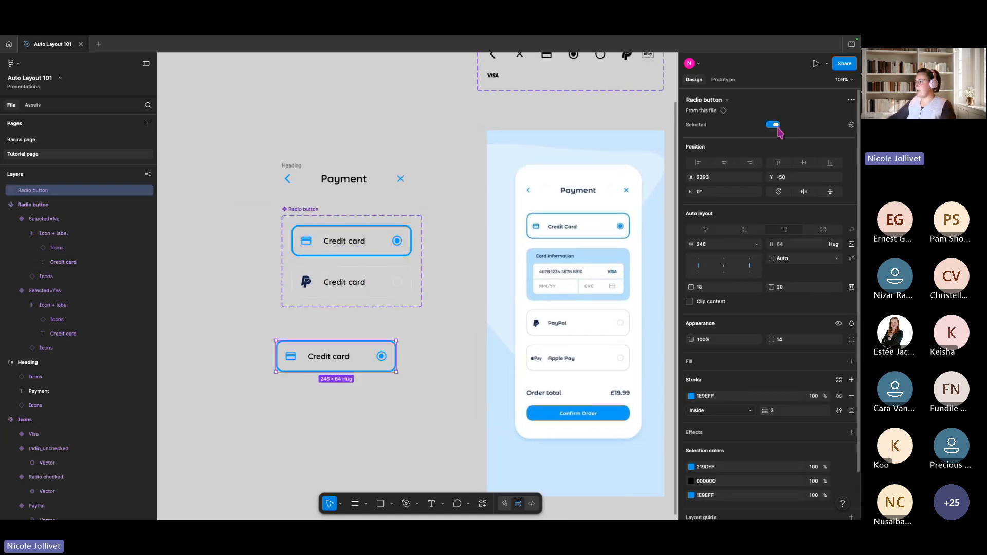
click(777, 129)
click(777, 128)
click(776, 128)
click(776, 127)
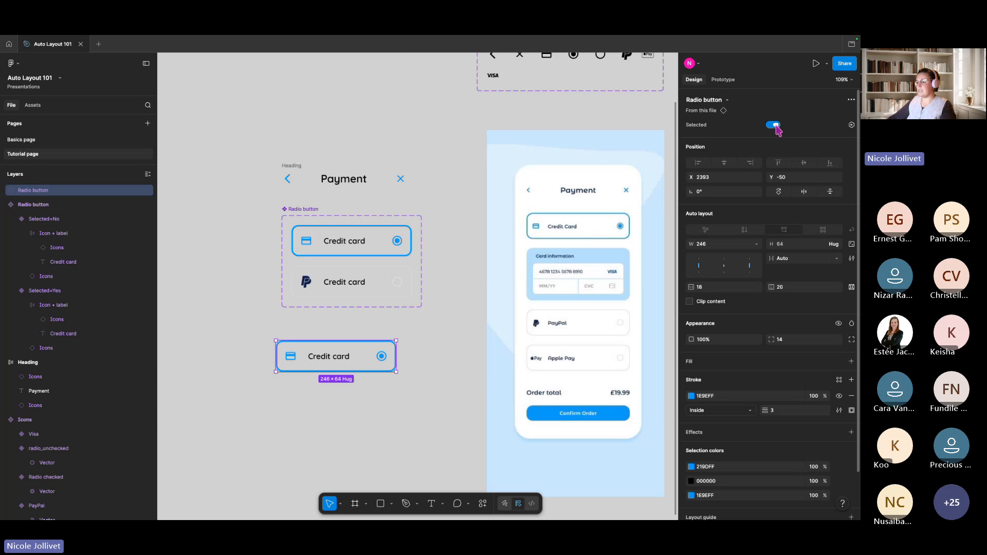
click(776, 126)
click(776, 127)
drag(442, 309, 423, 286)
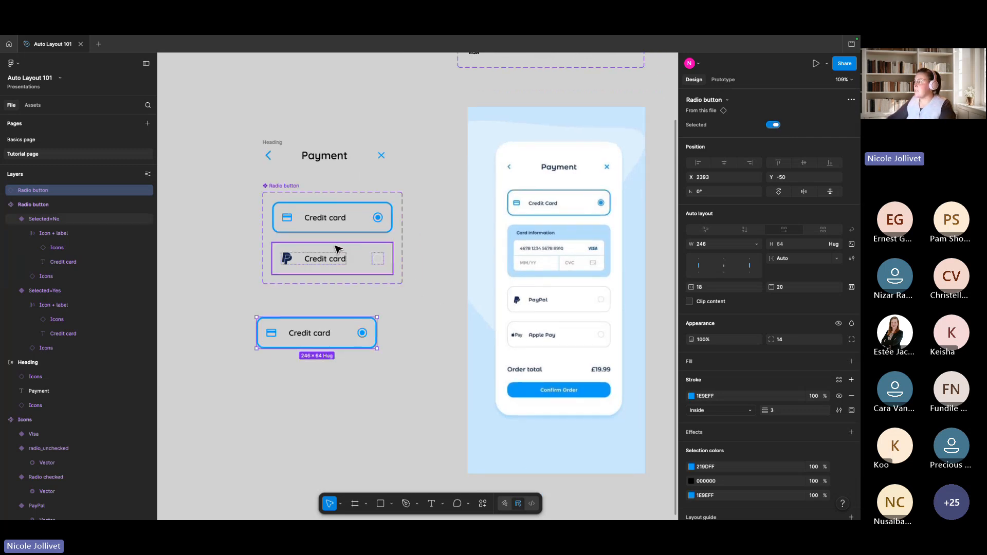
Examine the settings of the PayPal icon, label and their frame in the Selected=No variant, plus the component set's properties
click(293, 284)
double_click(286, 259)
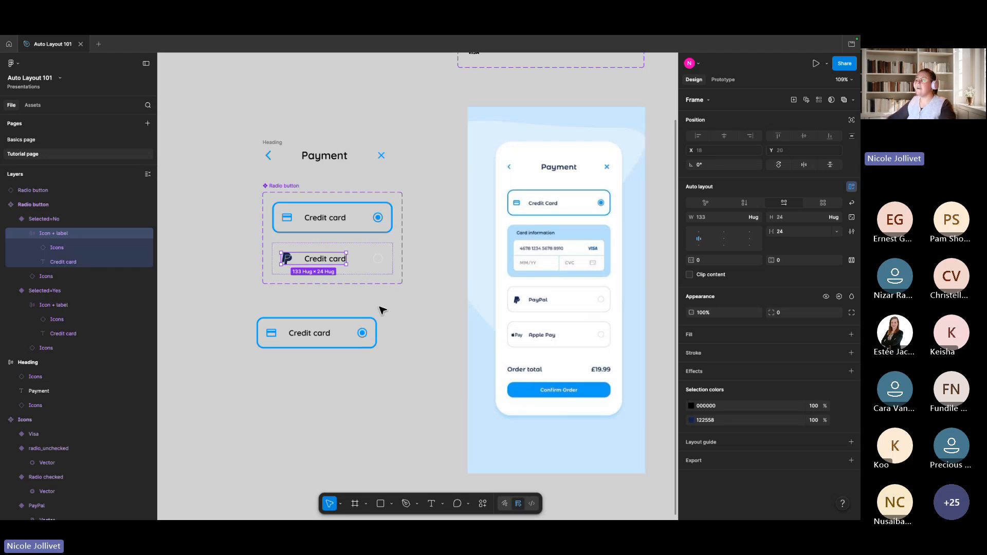
click(288, 259)
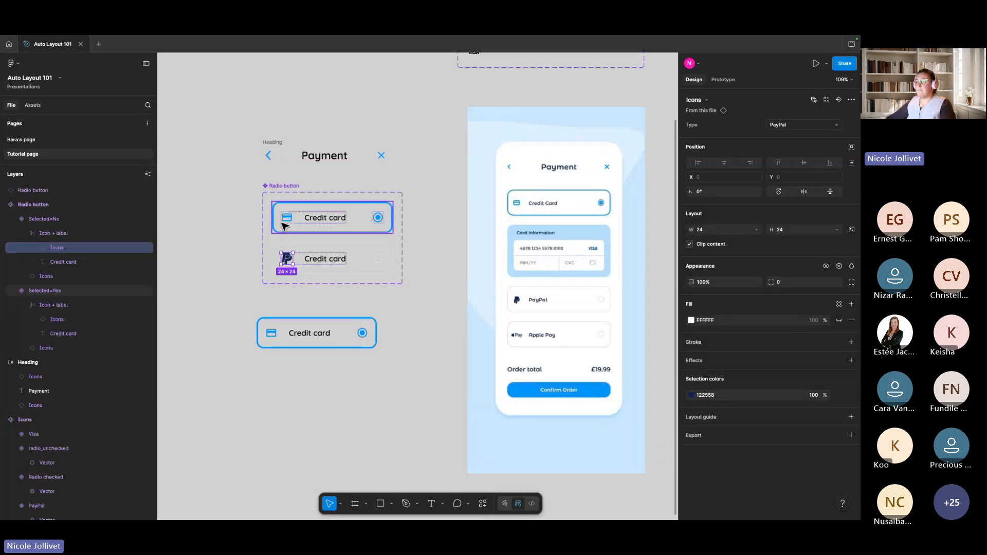
scroll(281, 223, up, 3)
click(331, 266)
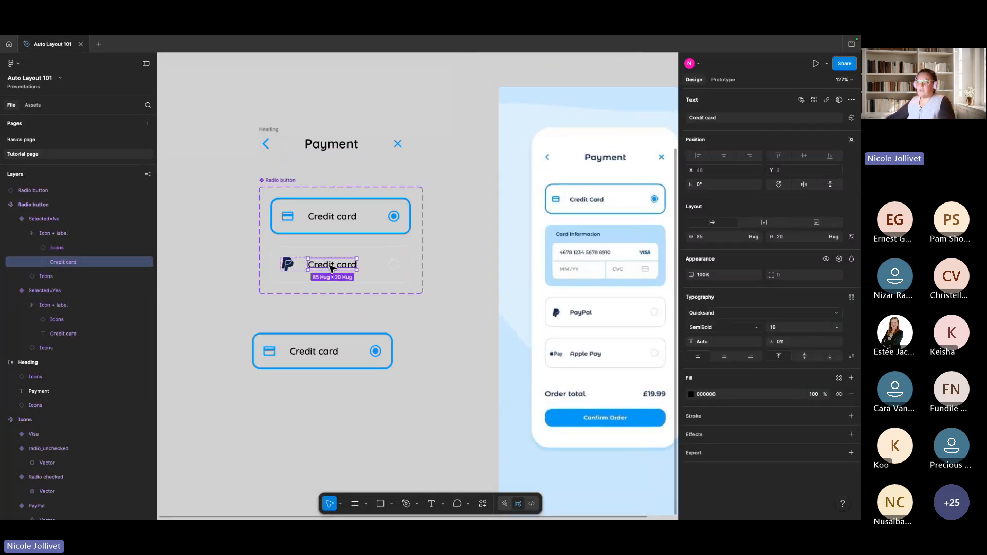
click(300, 266)
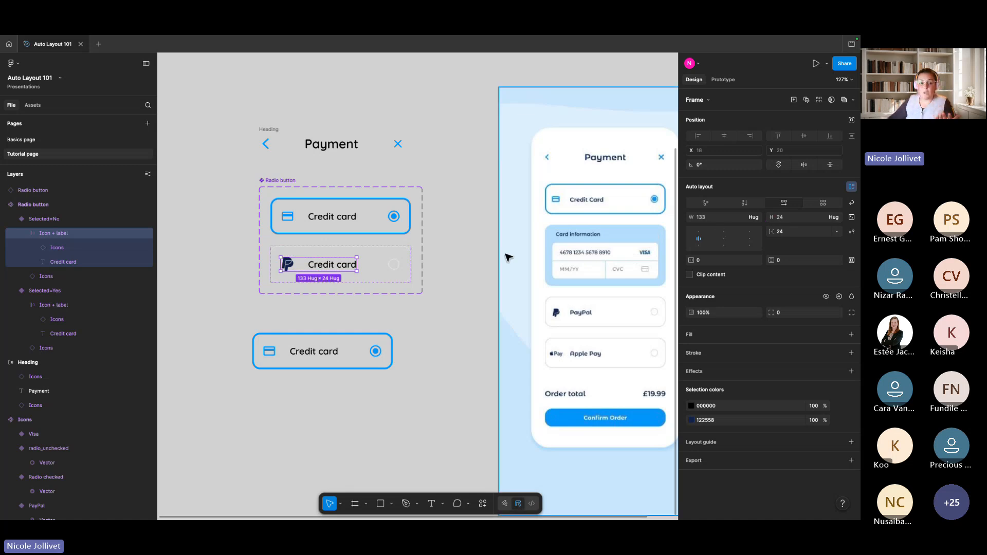
click(288, 265)
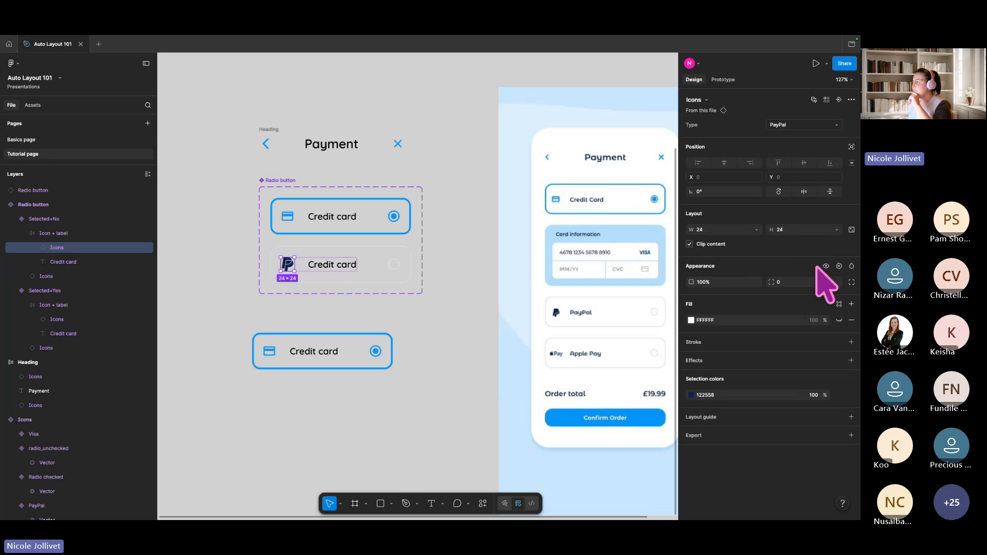
click(281, 181)
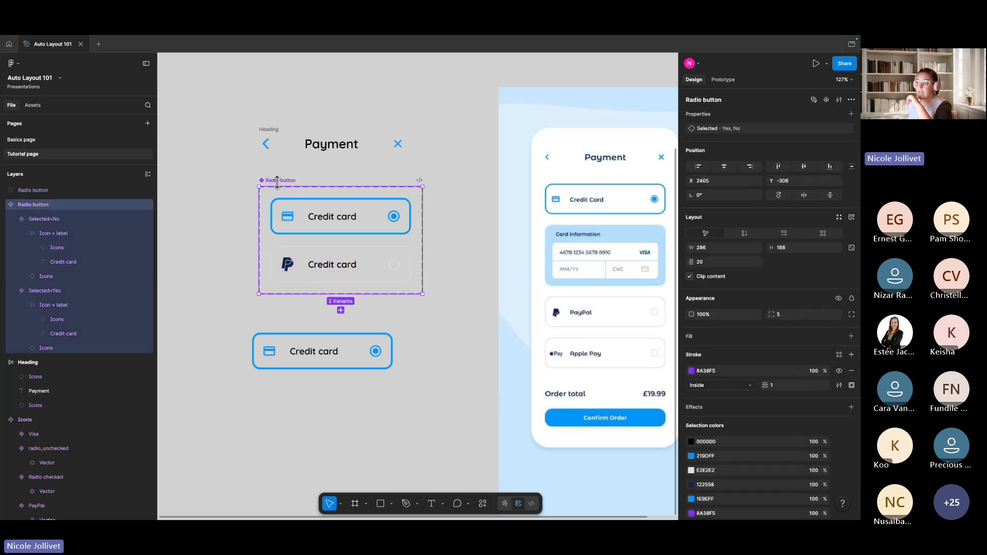
Create a "Show icon" property with value True controlling the visibility of the PayPal icon in the Selected=No variant
double_click(287, 264)
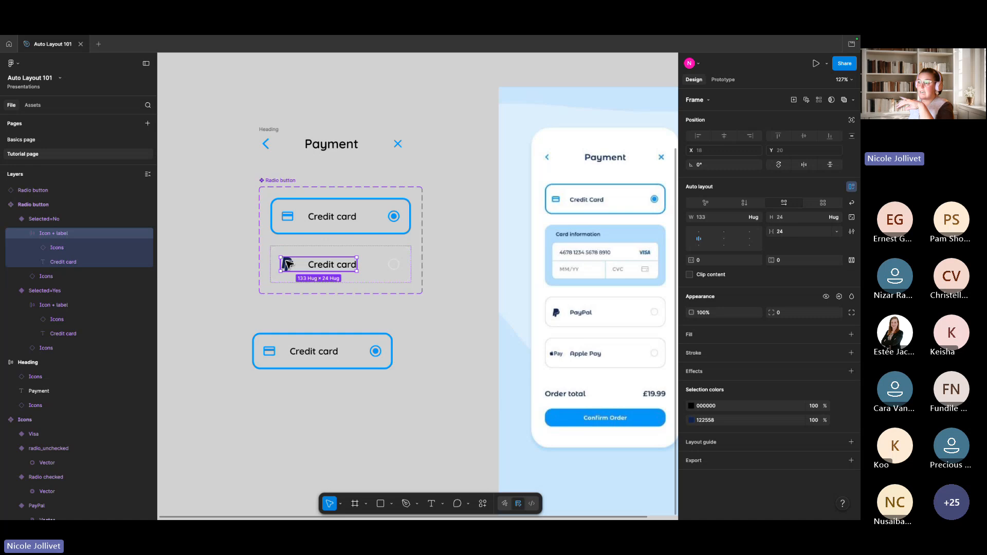
click(287, 264)
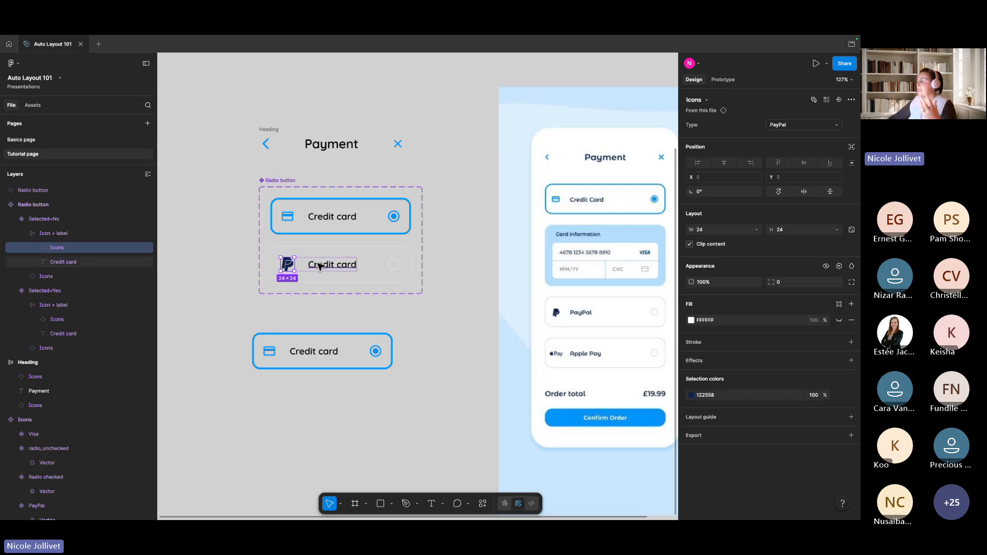
click(839, 267)
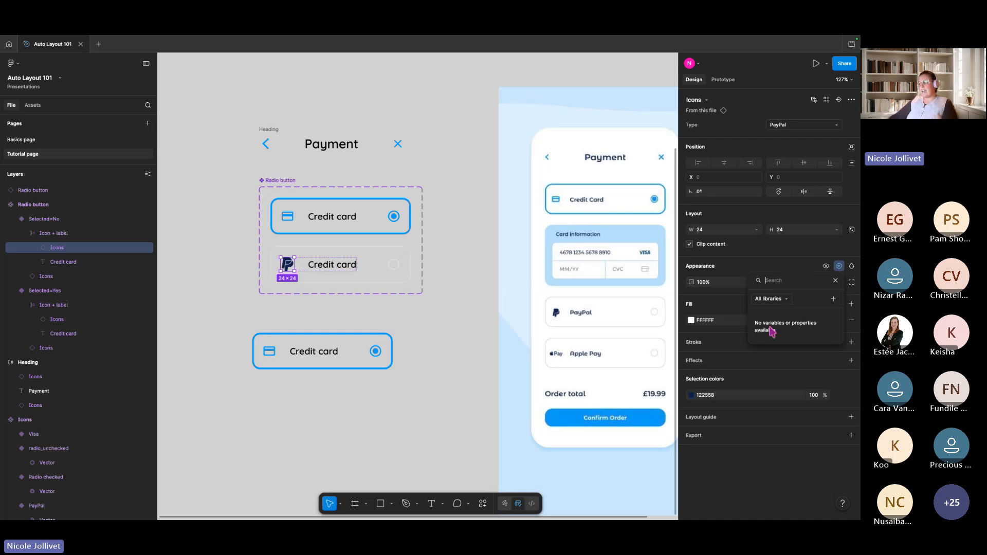
click(833, 302)
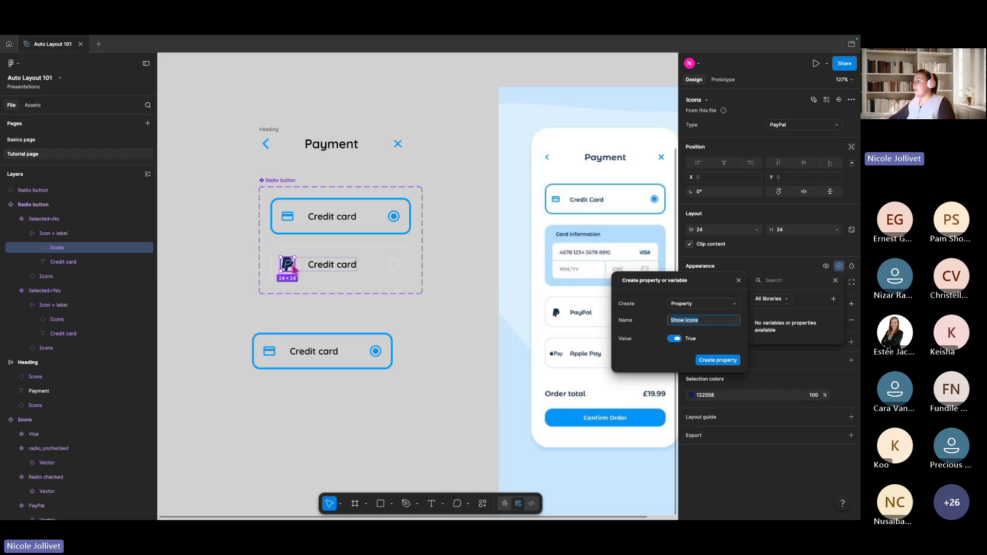
click(704, 320)
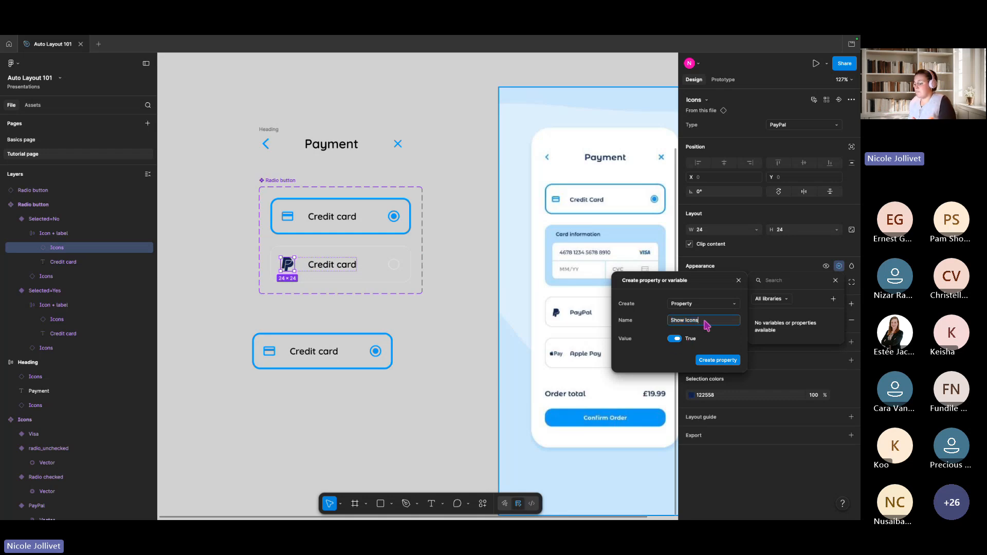
click(718, 360)
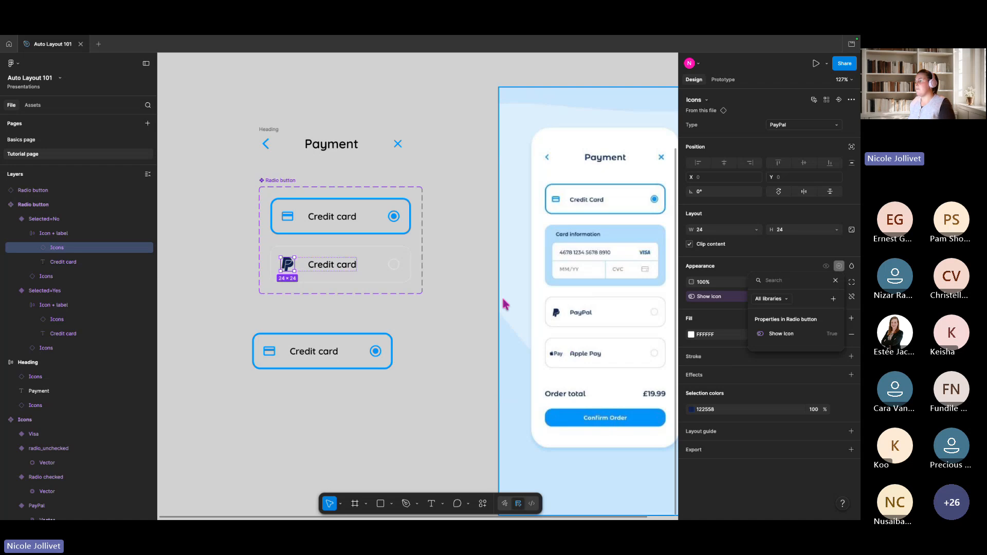
key(Escape)
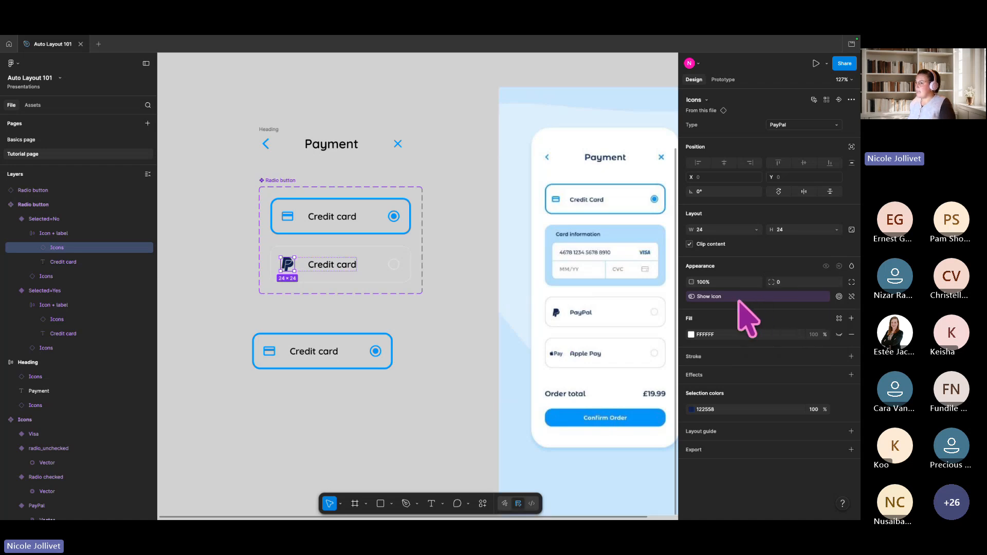
Place an instance of the Selected=No variant below the existing Radio button instance and switch its Show icon property off
click(268, 180)
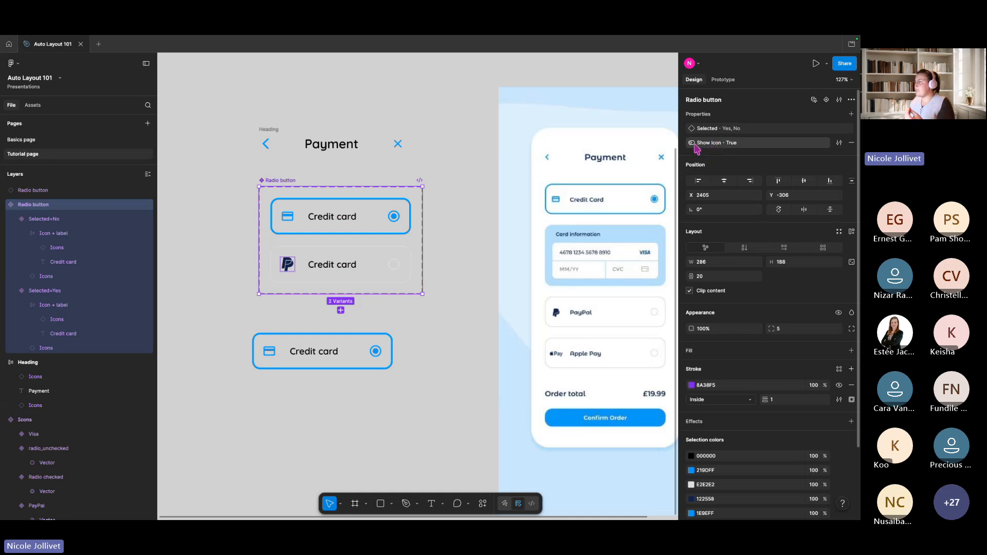
scroll(529, 260, left, 3)
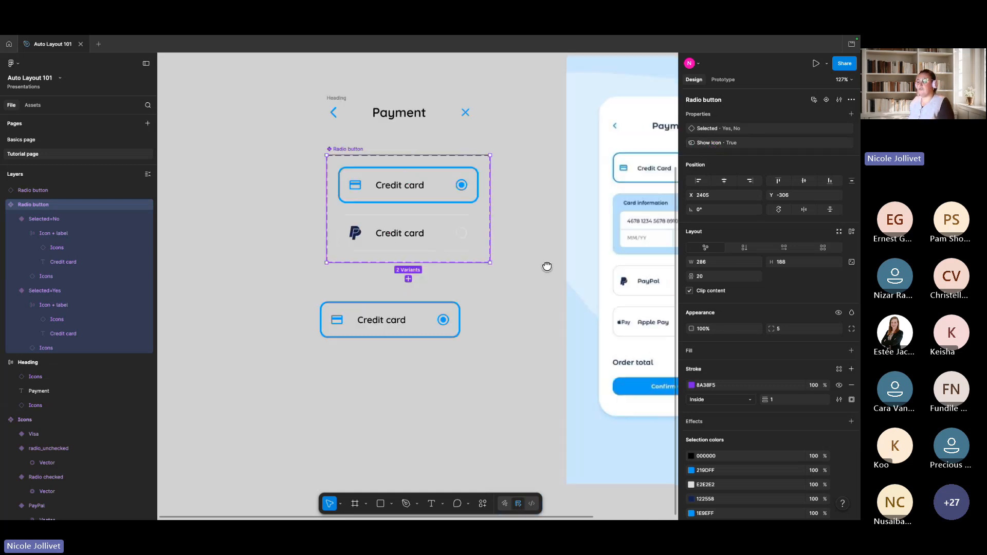
click(403, 227)
drag(407, 228, 389, 370)
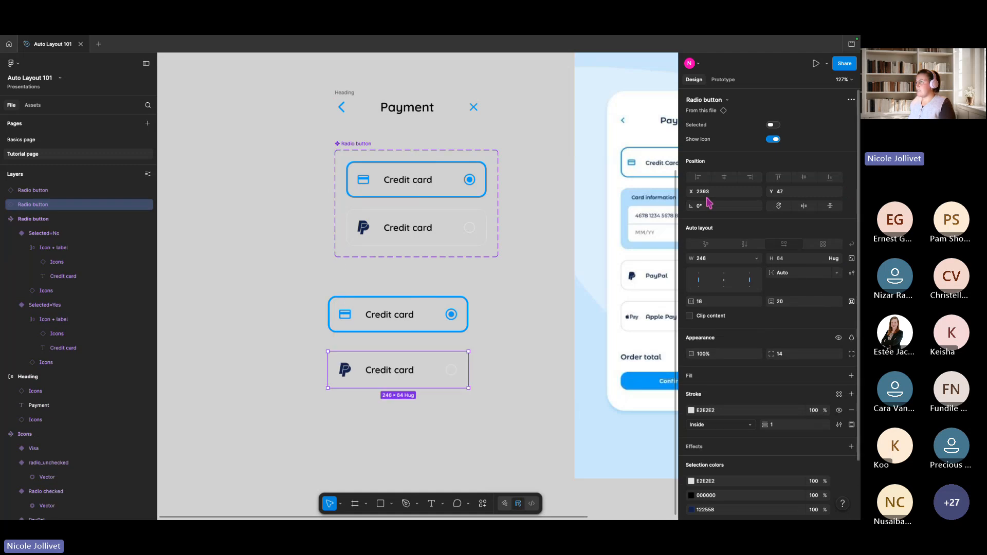
click(775, 141)
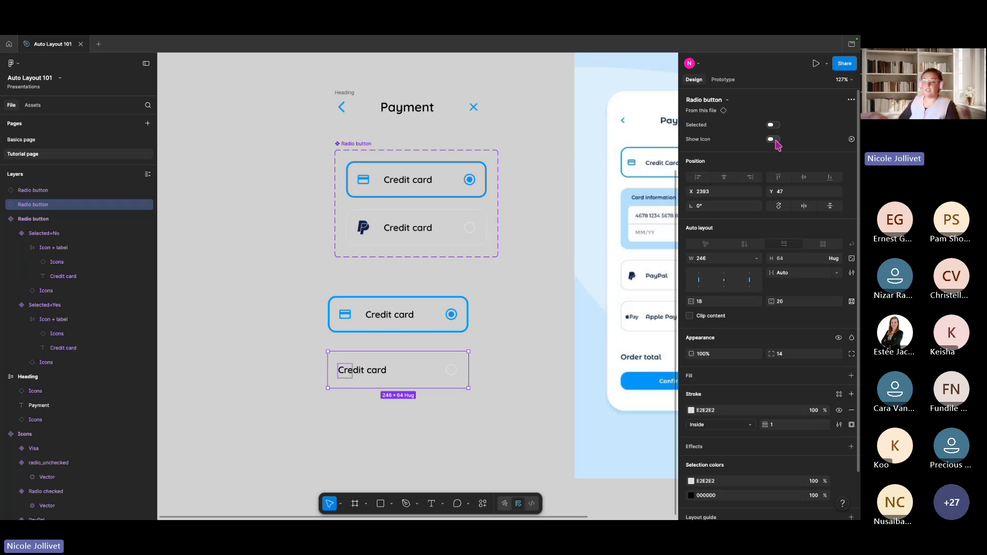
Apply the existing Show icon property to the visibility of the credit card icon in the Selected=Yes variant
double_click(404, 229)
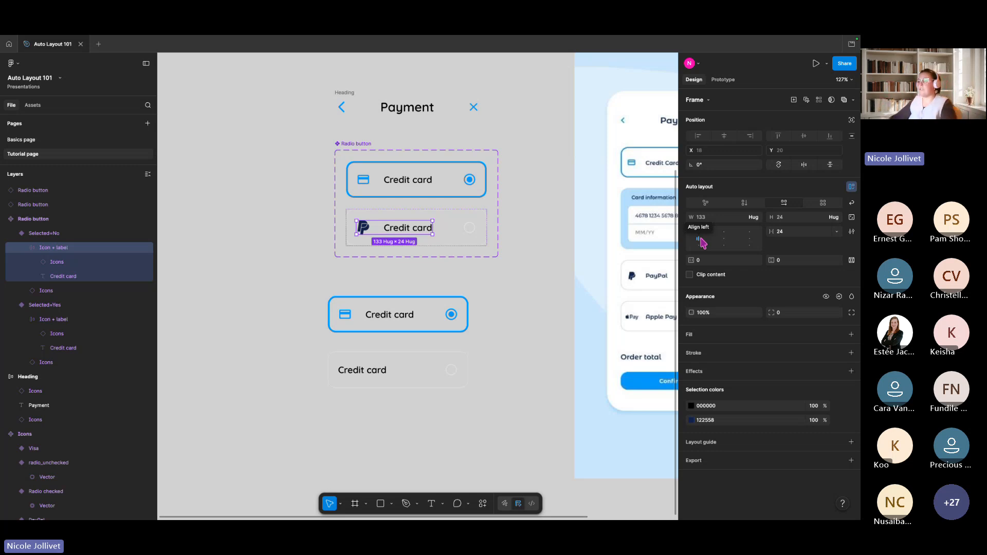
scroll(409, 282, up, 1)
scroll(409, 282, right, 1)
click(343, 199)
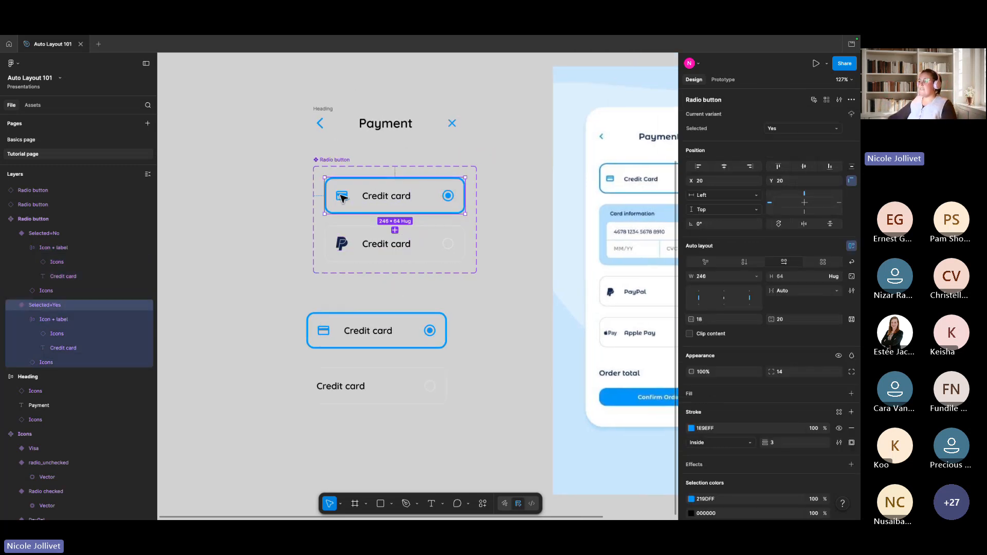
double_click(343, 198)
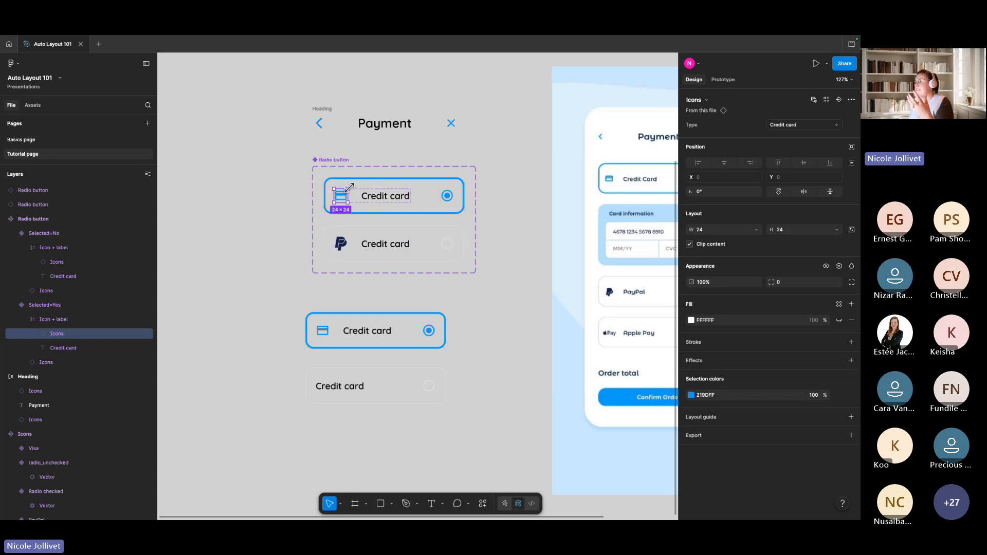
click(838, 267)
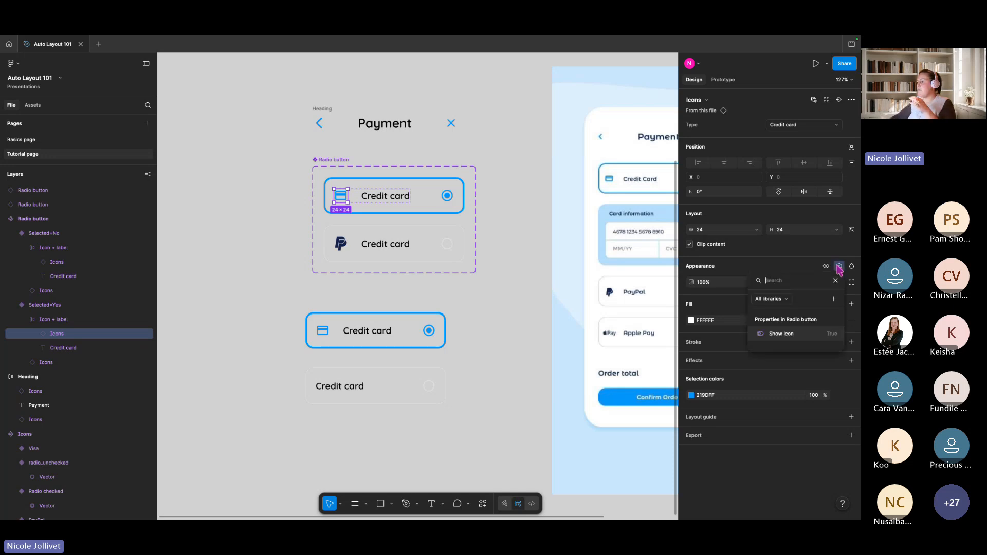
click(805, 340)
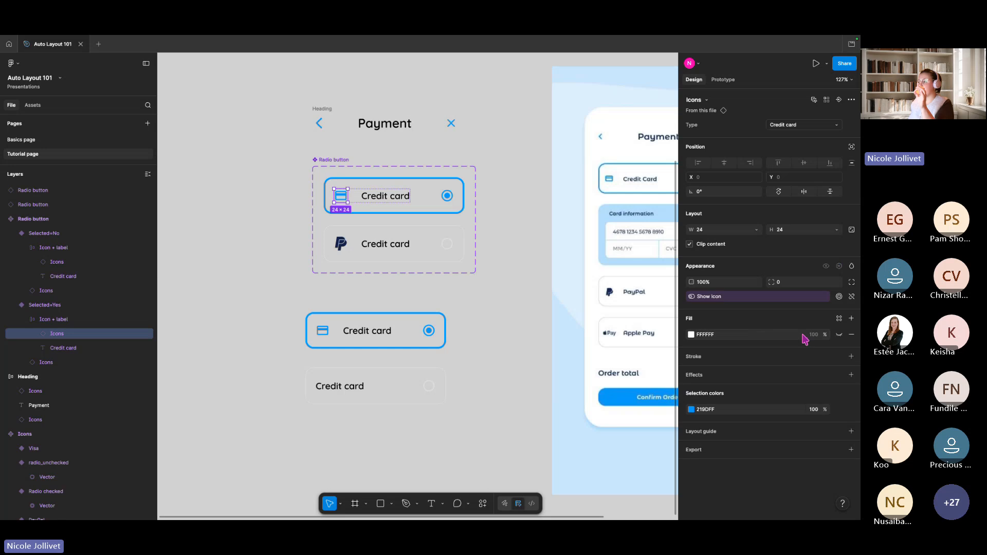
Test the Show icon and Selected toggles on the upper Radio button instance, leaving both off
click(415, 336)
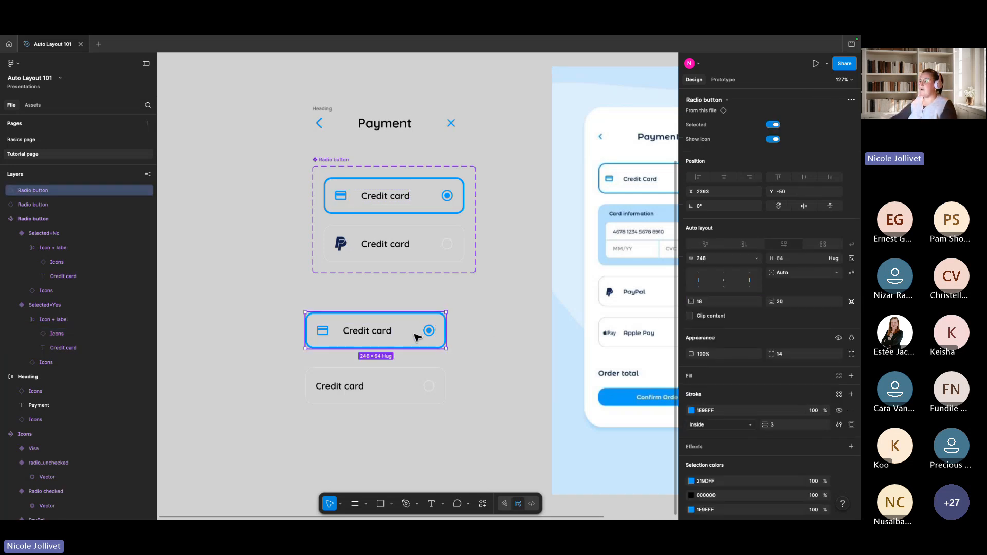
click(774, 140)
click(774, 140)
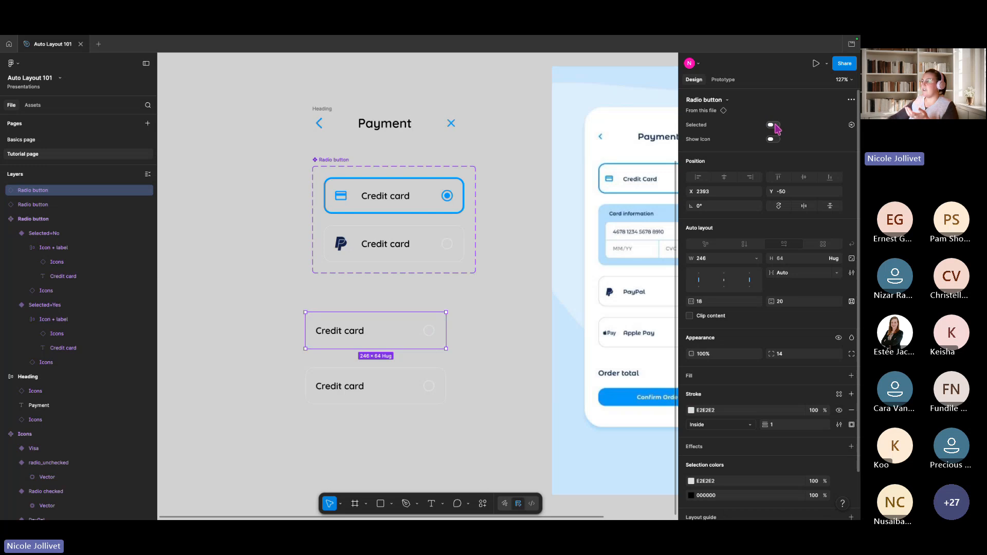
click(774, 140)
click(774, 125)
click(773, 125)
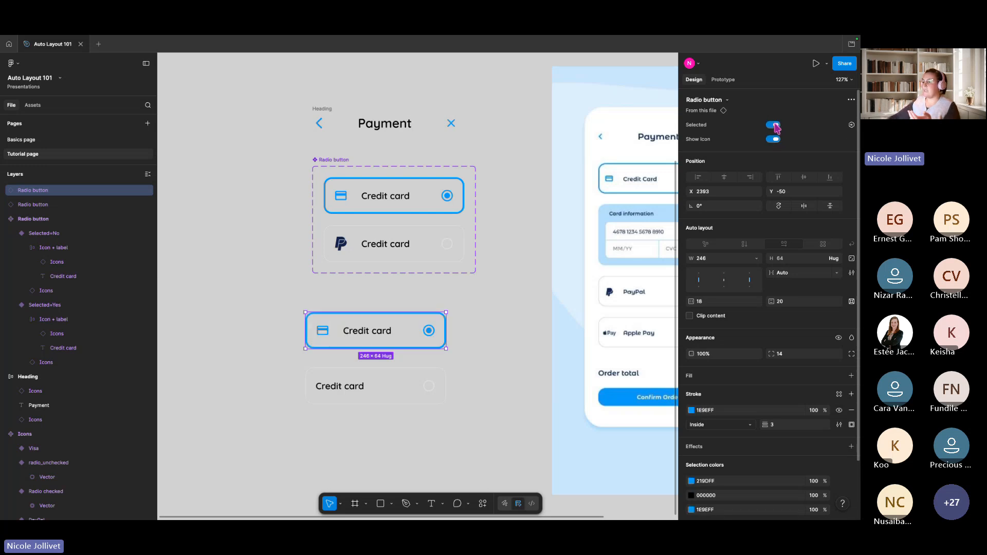
click(773, 125)
click(774, 140)
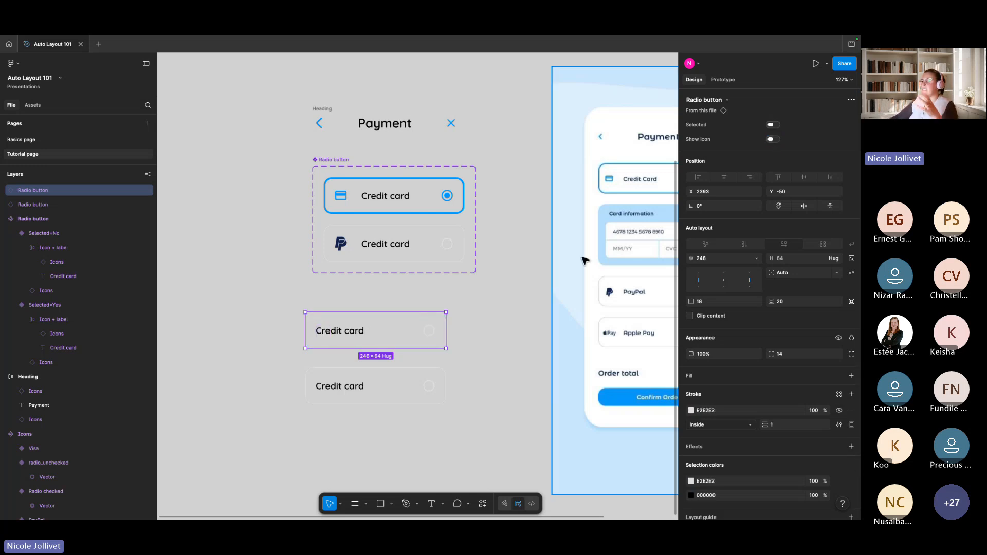
Delete both Radio button test instances below the component set
scroll(462, 360, down, 2)
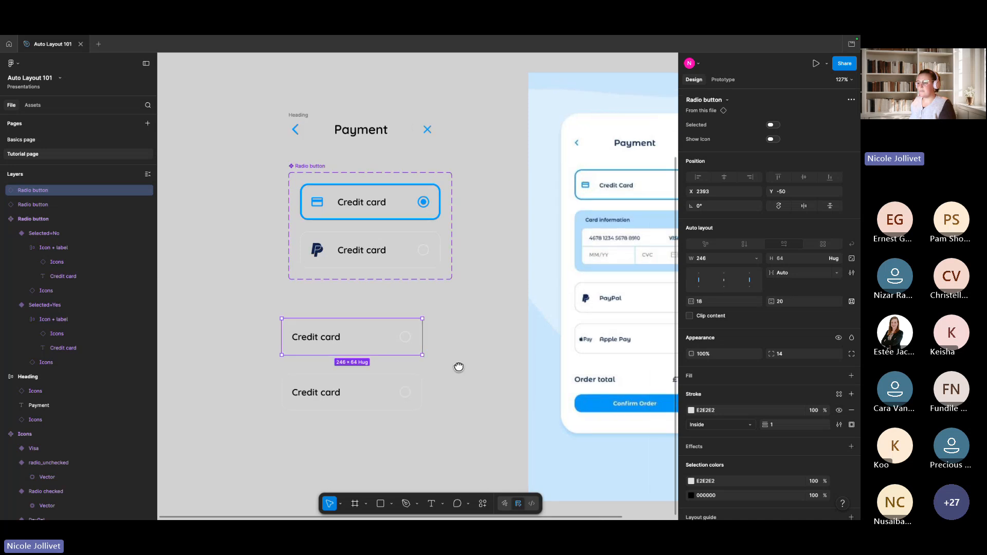
scroll(459, 382, down, 1)
click(396, 383)
shift+click(401, 349)
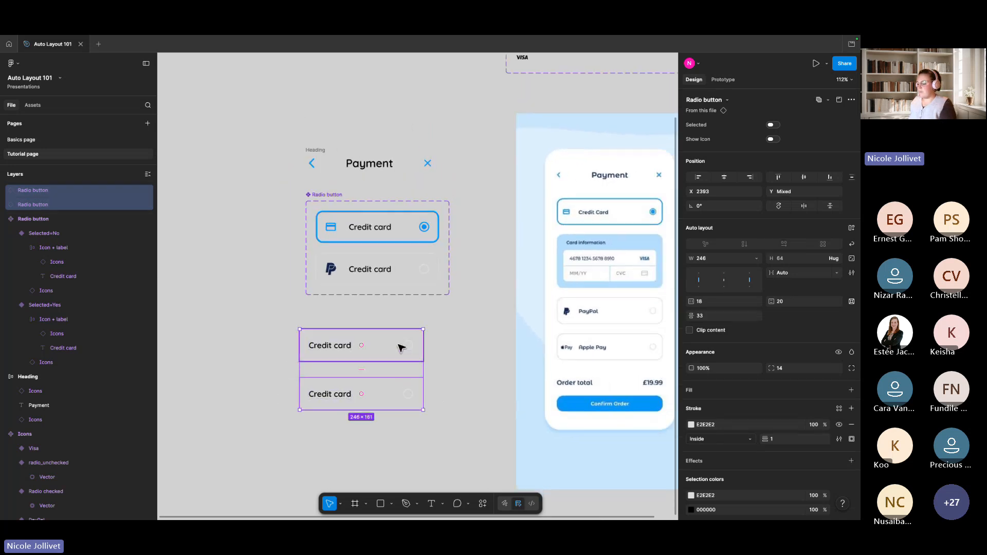
key(Delete)
Create a text property named "Radio label" with the value "Label" for the Selected=Yes variant's Credit card text
scroll(370, 270, up, 4)
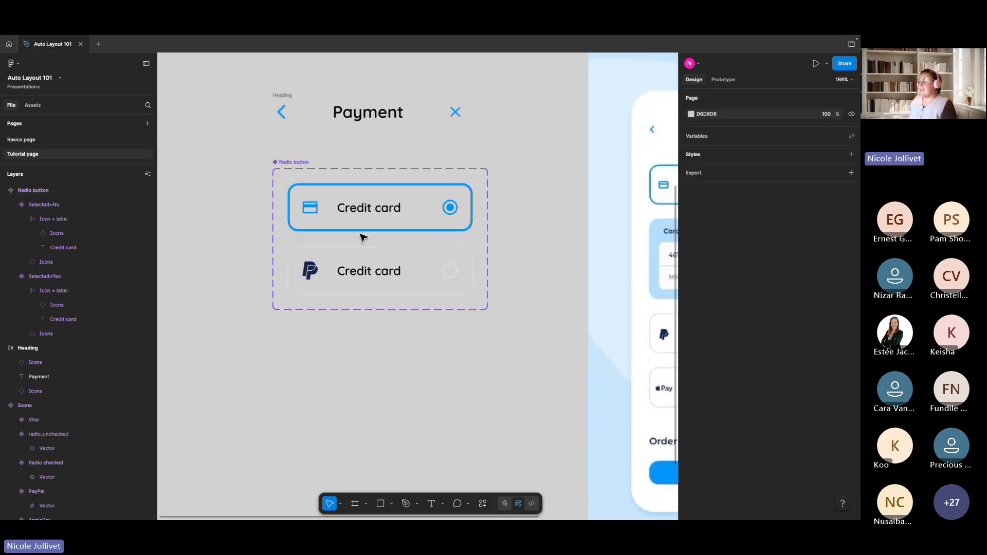
scroll(401, 288, down, 1)
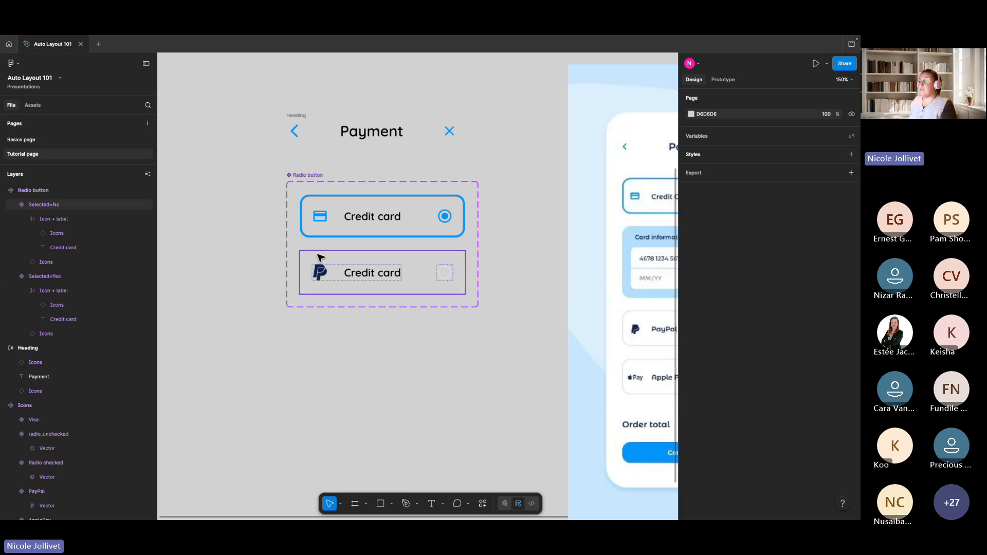
click(414, 217)
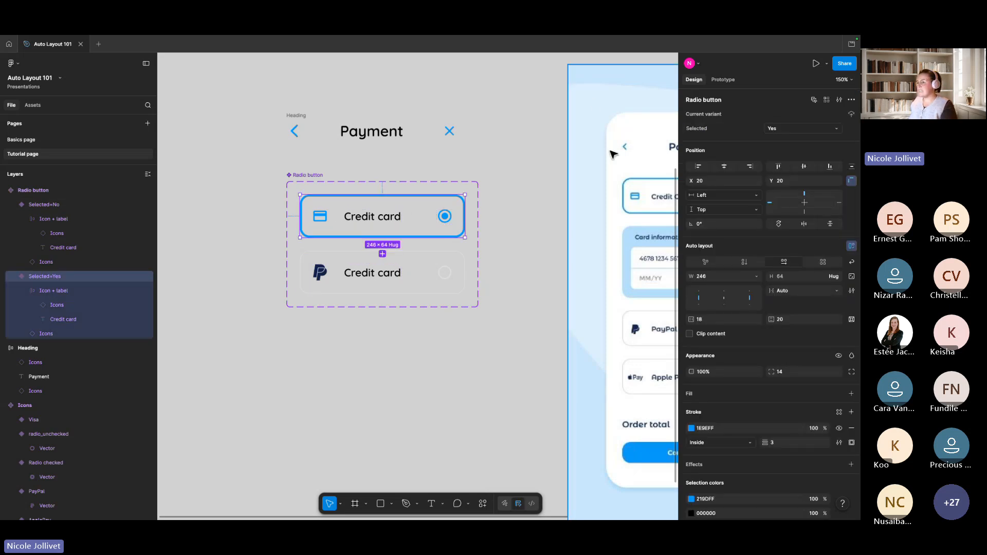
key(alt)
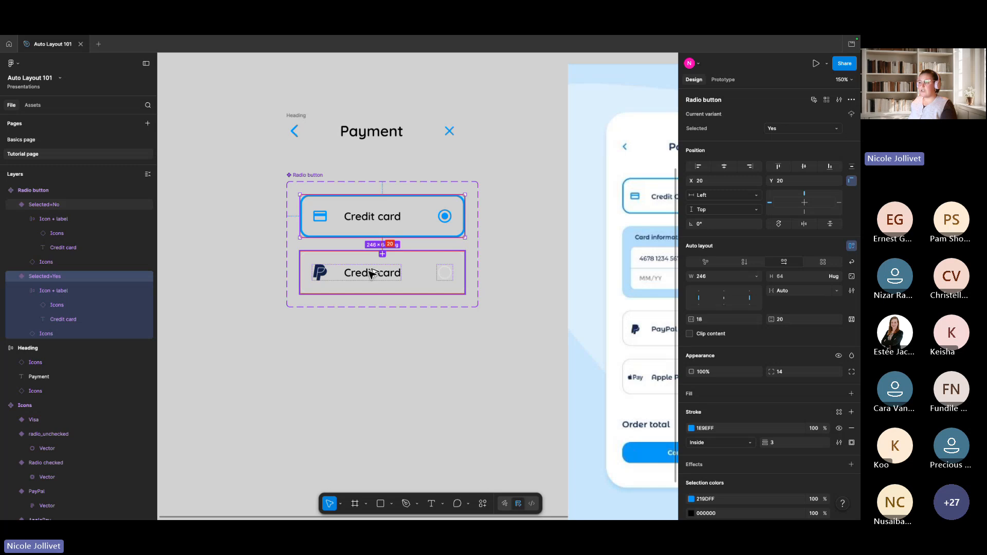
click(372, 273)
double_click(375, 273)
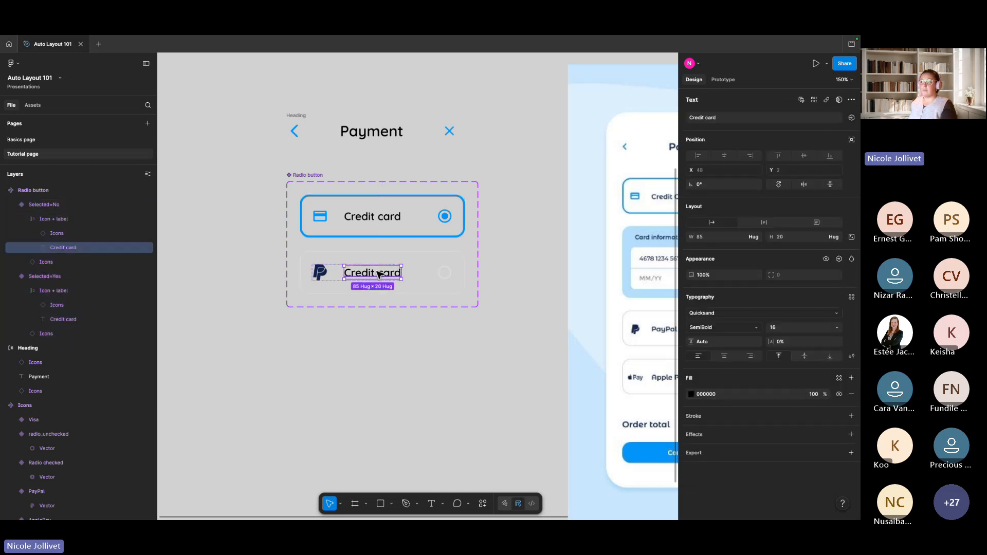
shift+click(377, 218)
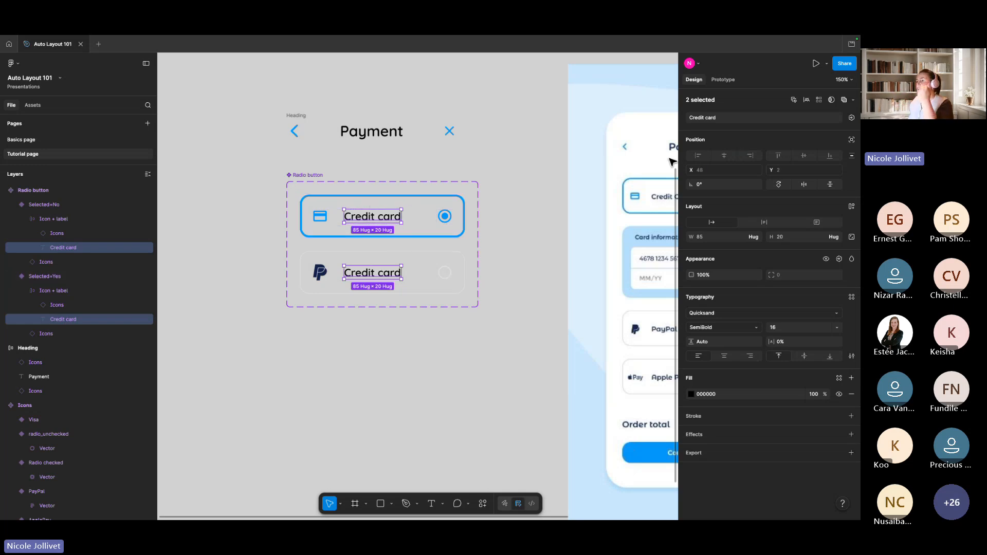
click(375, 218)
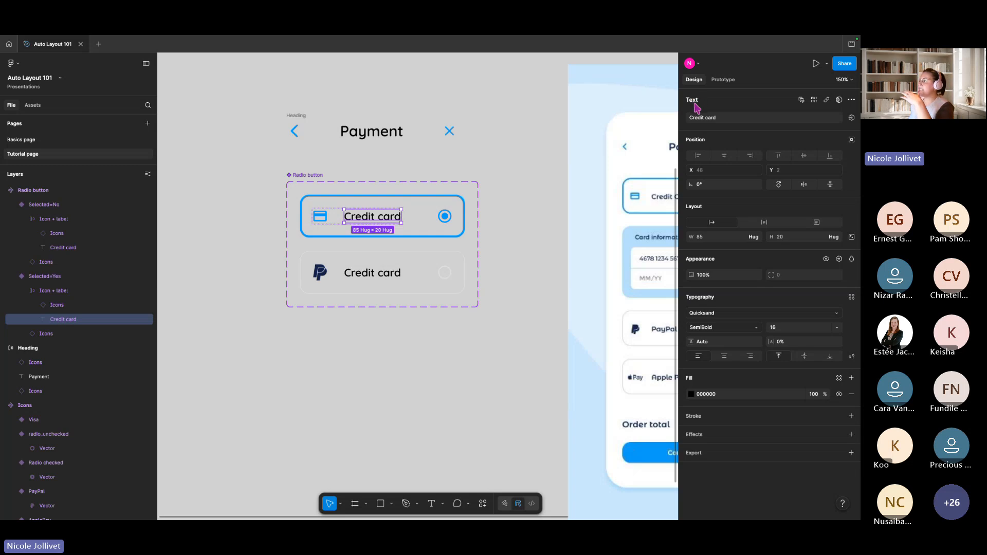
click(851, 118)
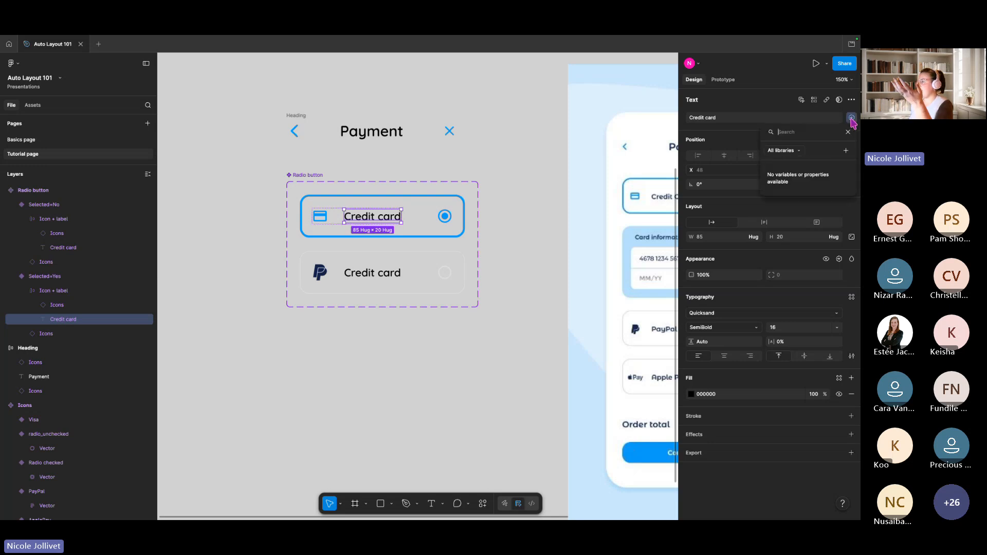
click(845, 151)
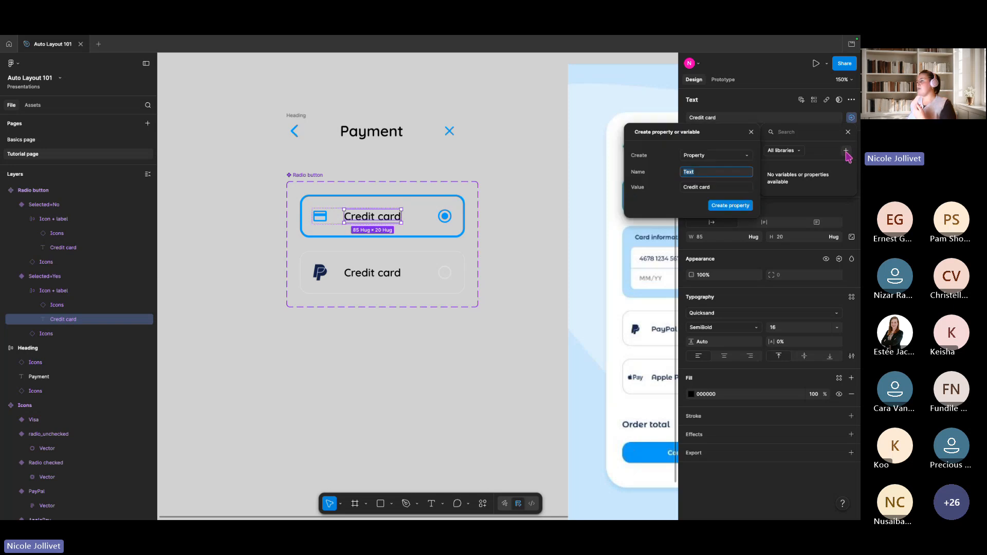
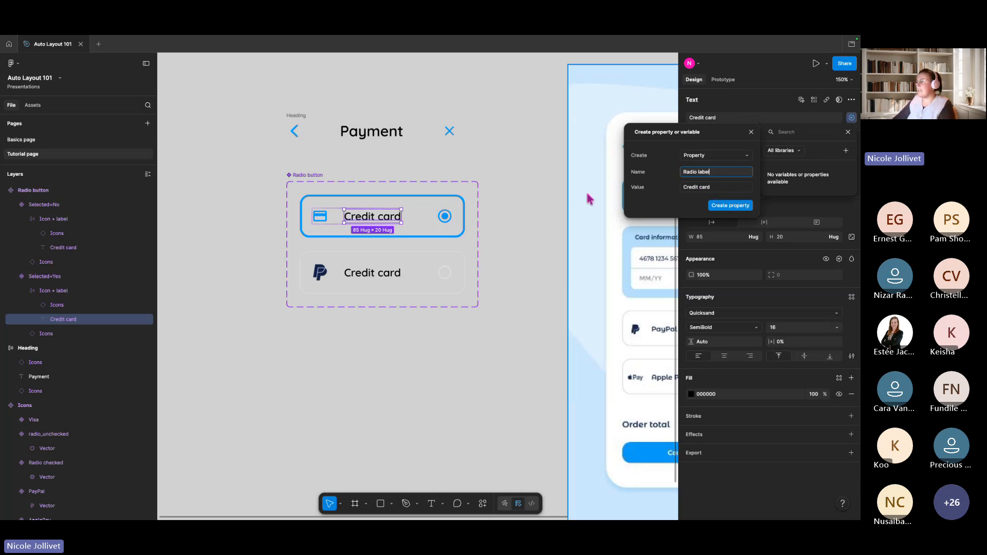
click(717, 188)
text(Label)
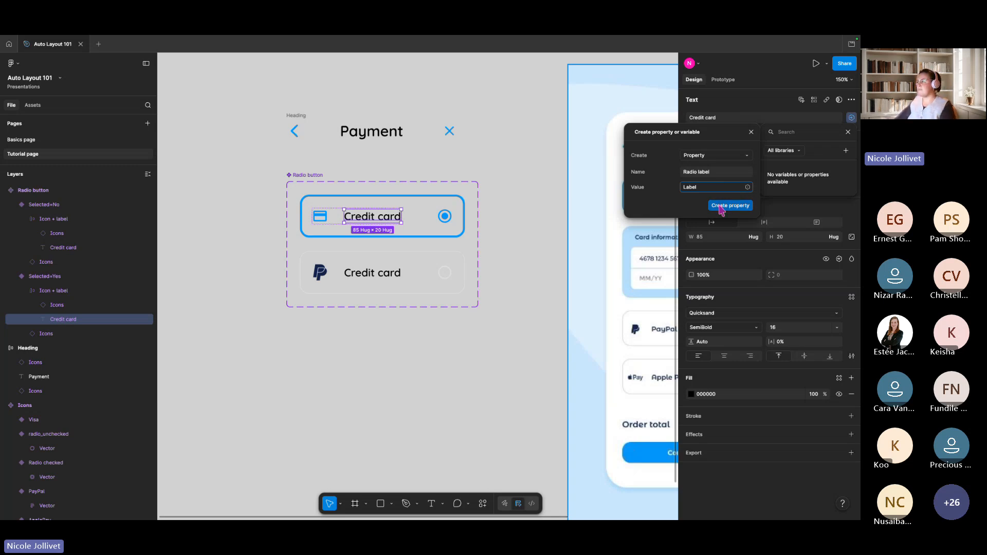
click(722, 207)
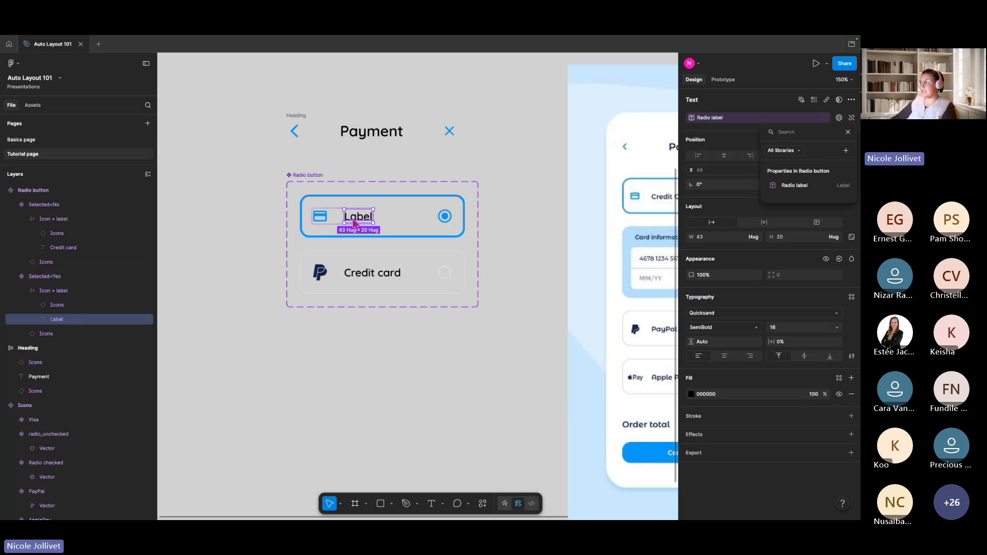
Apply the existing Radio label property to the Credit card text in the Selected=No variant
click(355, 274)
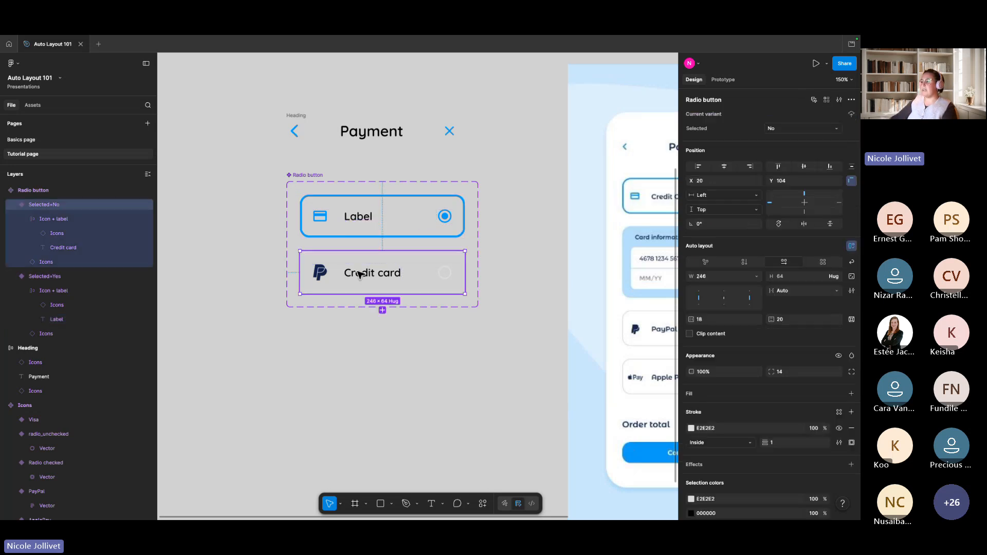
click(359, 274)
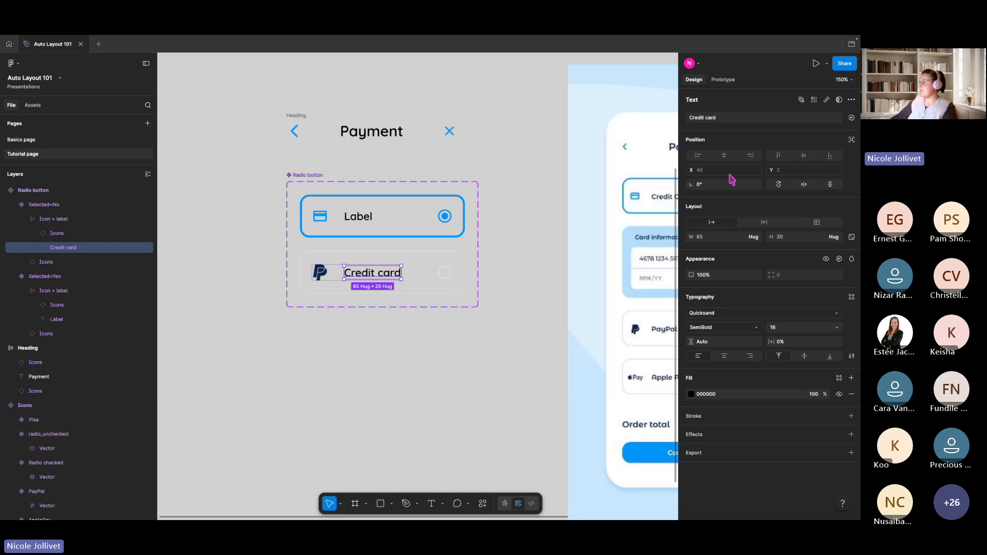
click(851, 118)
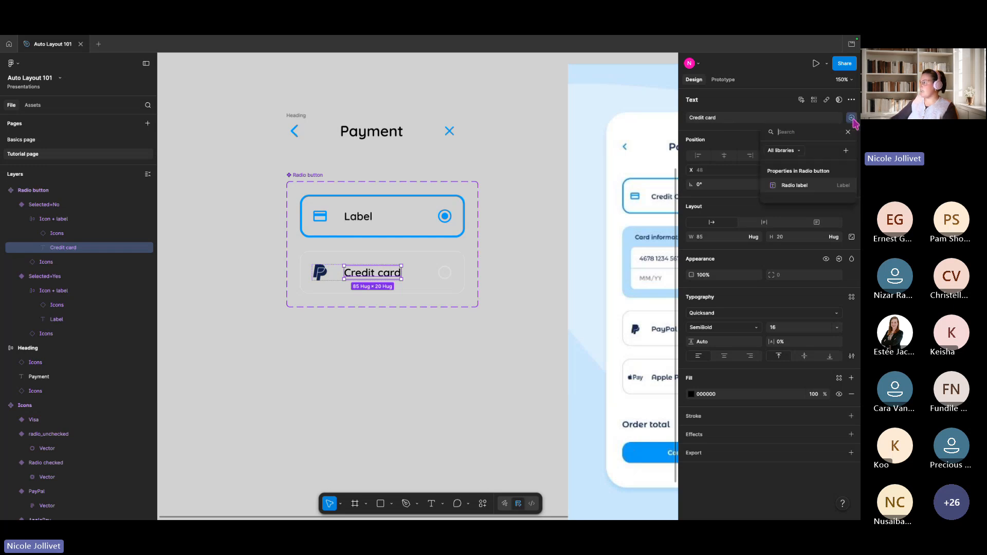
click(798, 186)
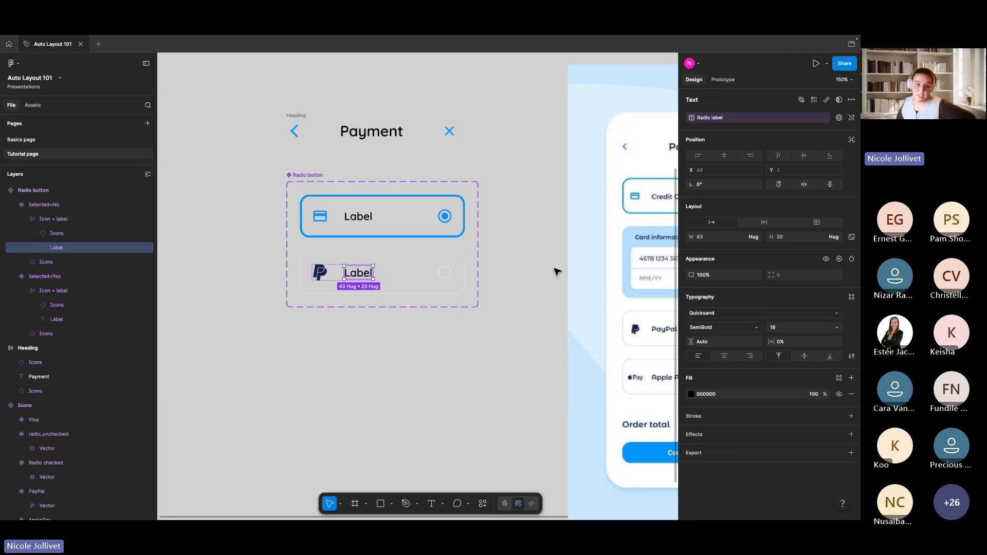
click(550, 195)
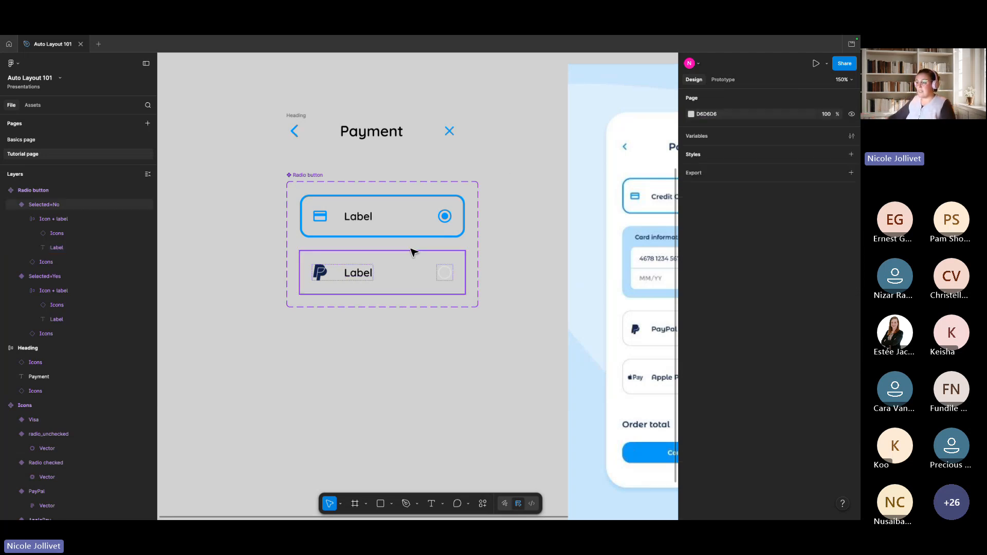
Place a Selected=Yes Radio button instance below the component set and set its Radio label to "Credit card"
drag(393, 222, 379, 374)
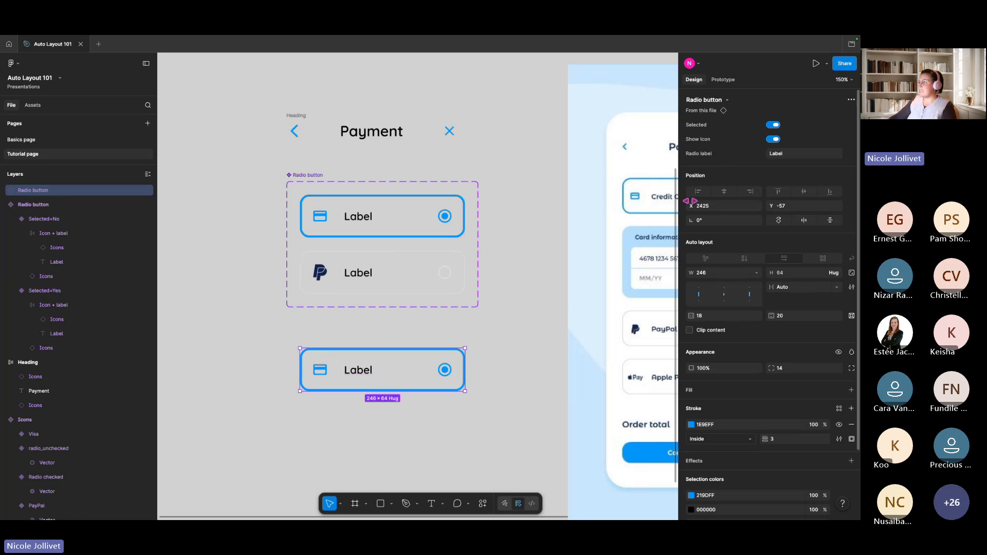
click(789, 153)
text(C)
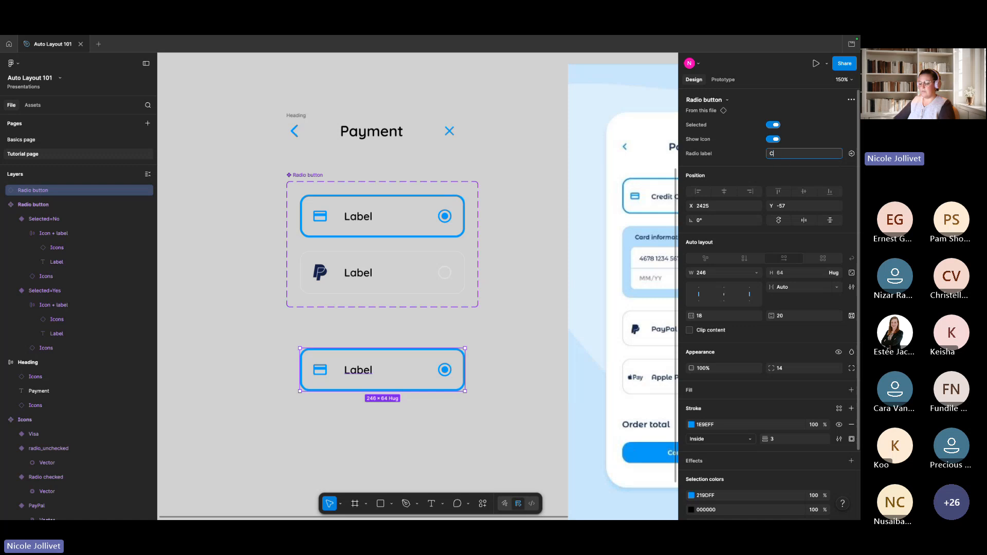
text(redit card)
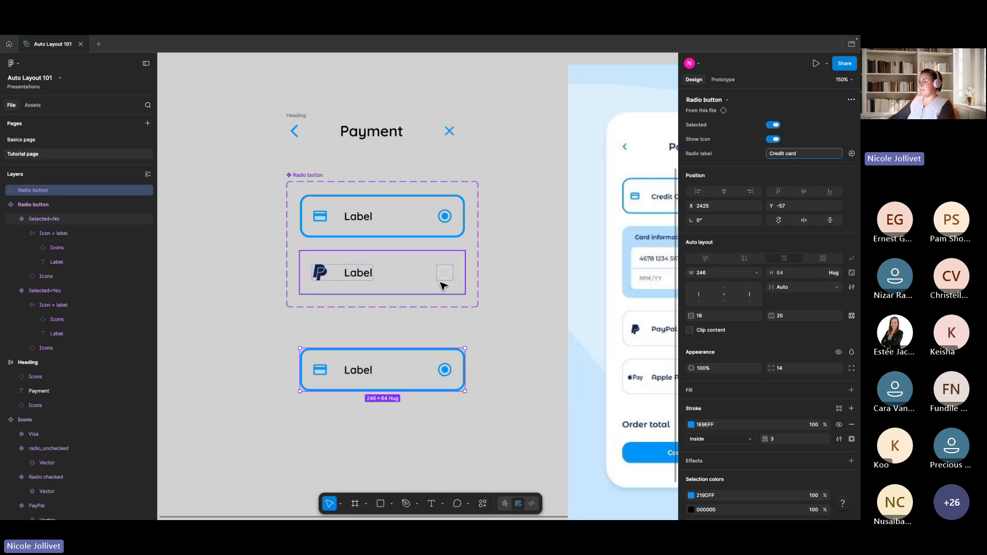
click(523, 324)
scroll(523, 324, down, 3)
scroll(523, 324, down, 2)
click(370, 310)
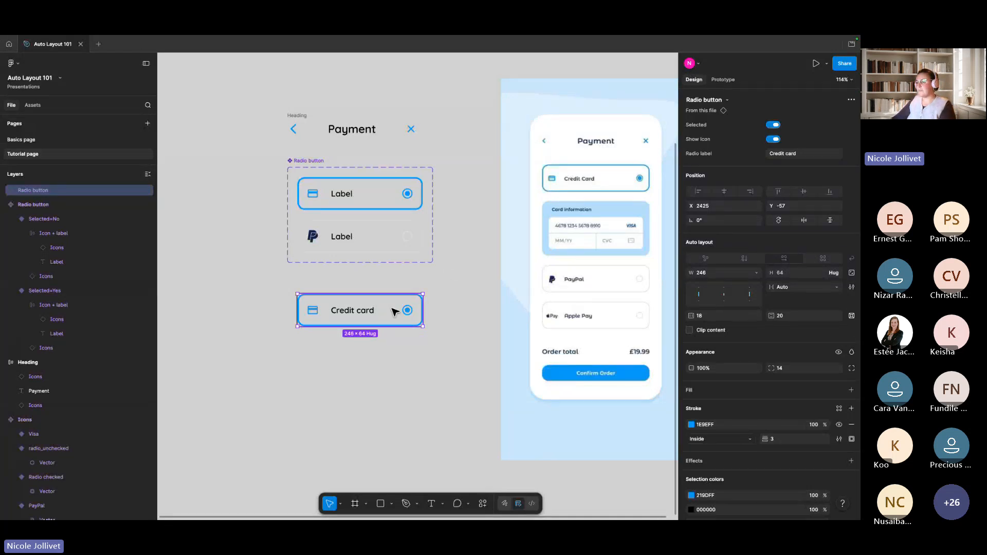
Move the Radio button component set away from the Payment heading to above the Quicksand text and the Icons set
click(442, 335)
scroll(443, 334, down, 1)
scroll(384, 135, down, 5)
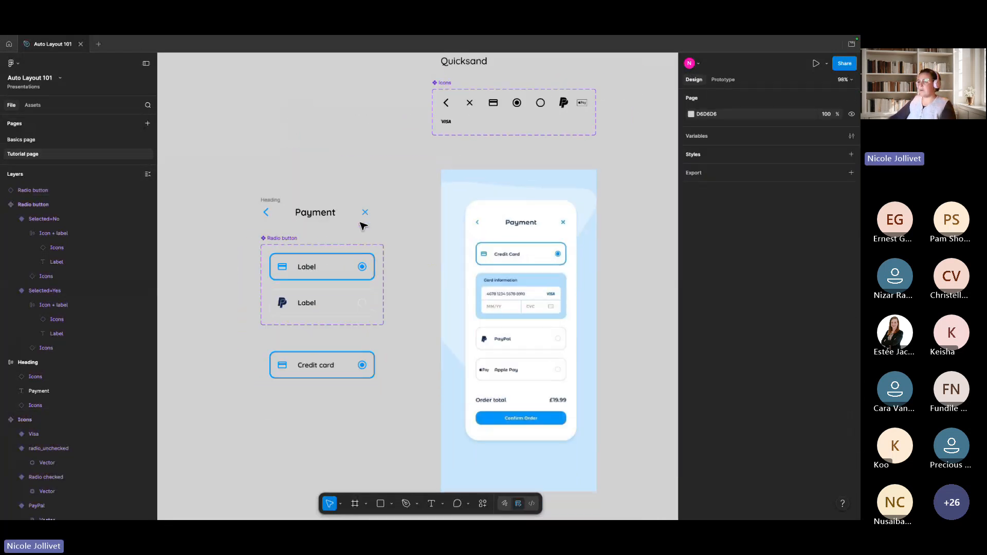
drag(280, 290, 419, 80)
scroll(295, 284, down, 5)
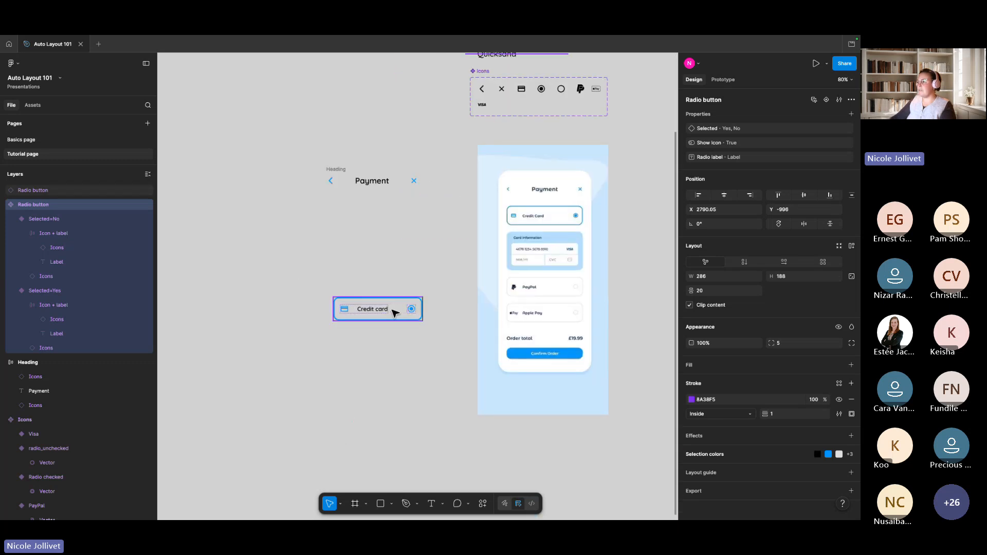
Move the Credit card radio button instance up to sit directly beneath the Payment heading
drag(402, 307, 385, 220)
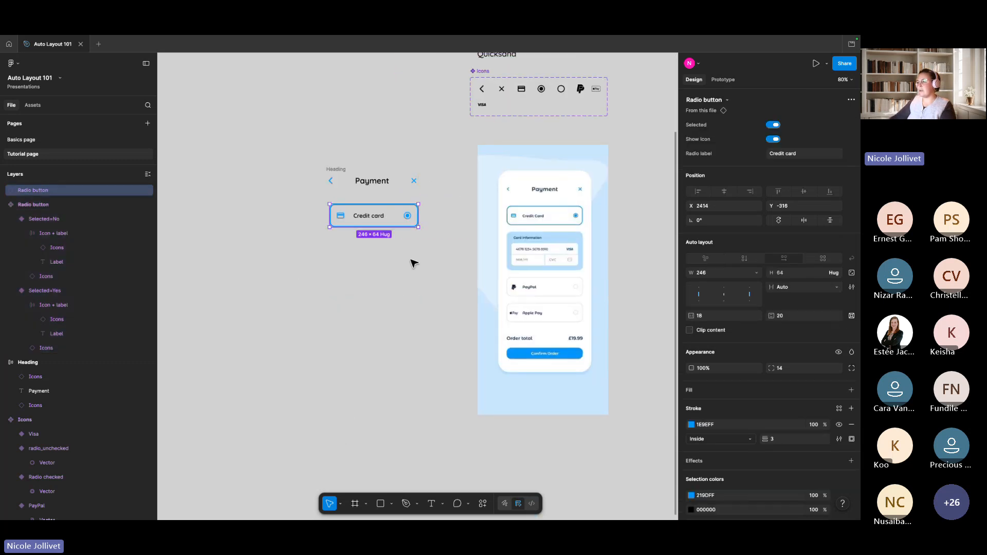
scroll(412, 262, up, 3)
click(366, 241)
click(346, 200)
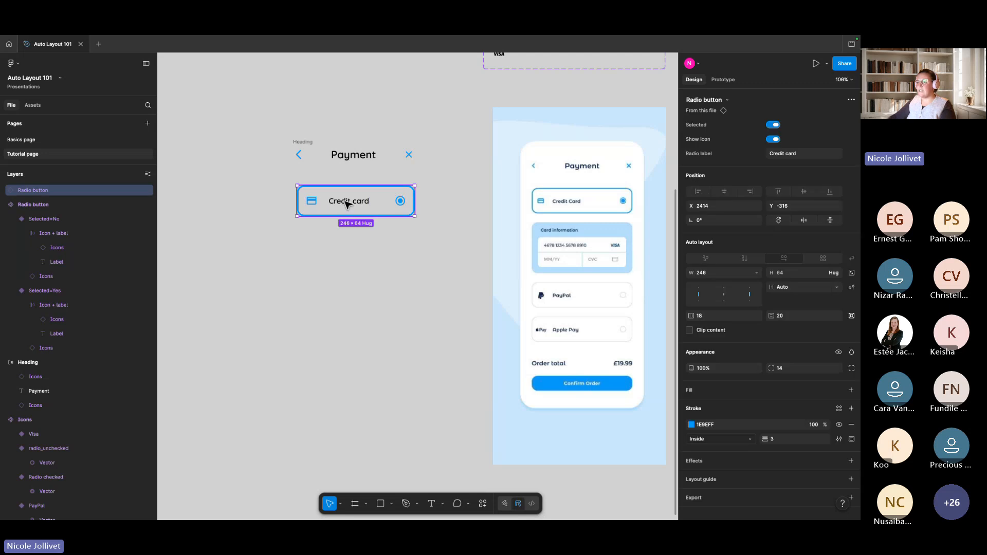
click(351, 200)
Duplicate the heading's Payment text outside the Heading frame, just below the Credit card radio button
click(356, 156)
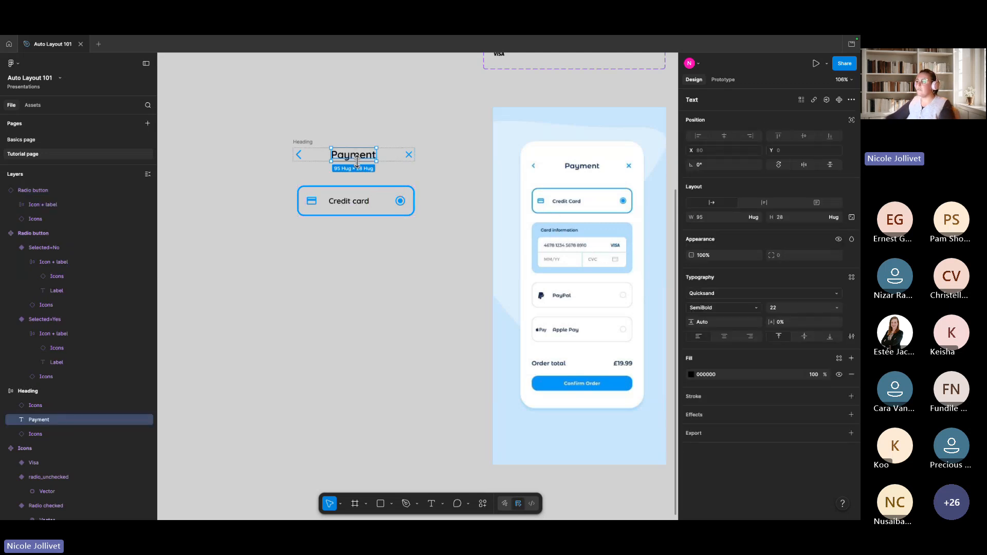
drag(355, 156, 321, 237)
scroll(388, 257, up, 3)
scroll(387, 257, down, 3)
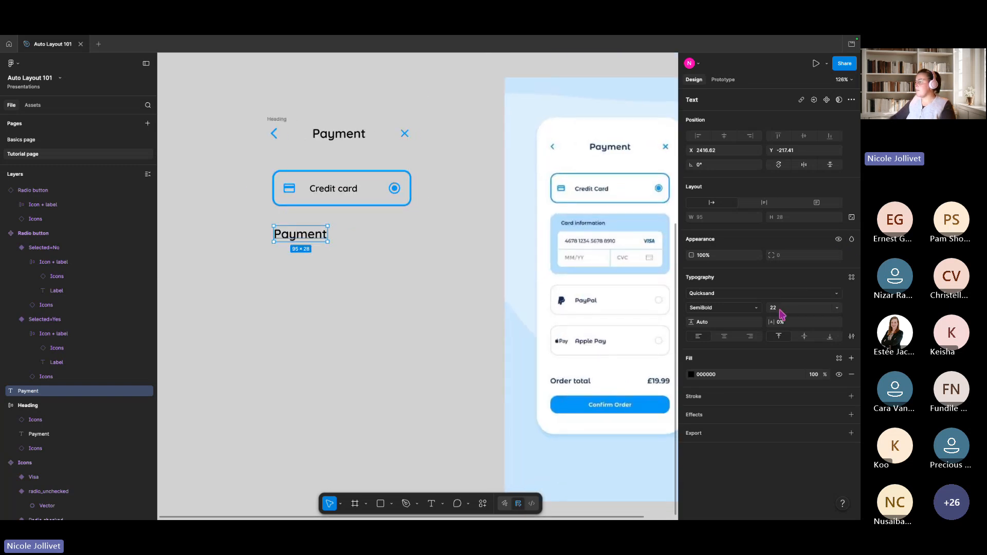
Set the duplicated Payment text to Medium weight and font size 14
click(791, 309)
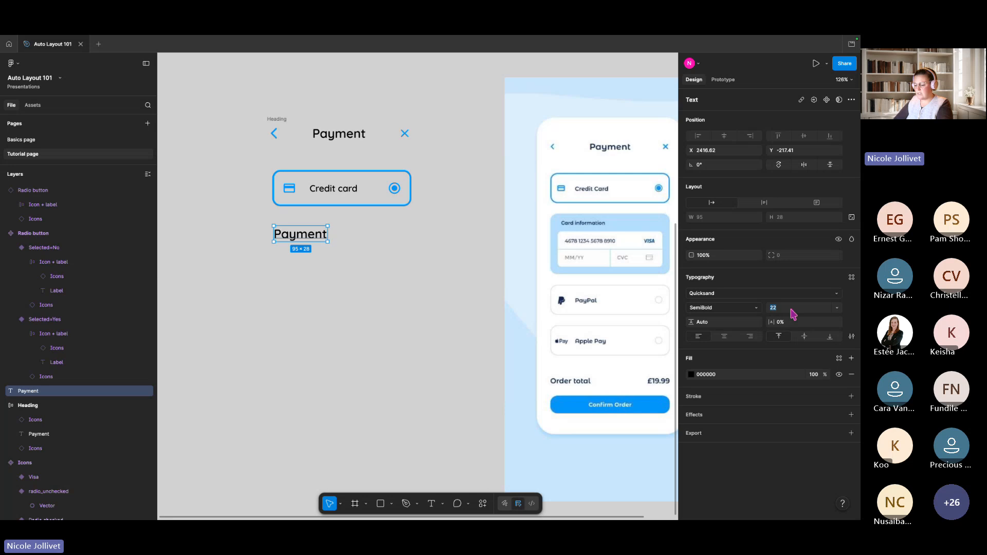
text(16)
key(Return)
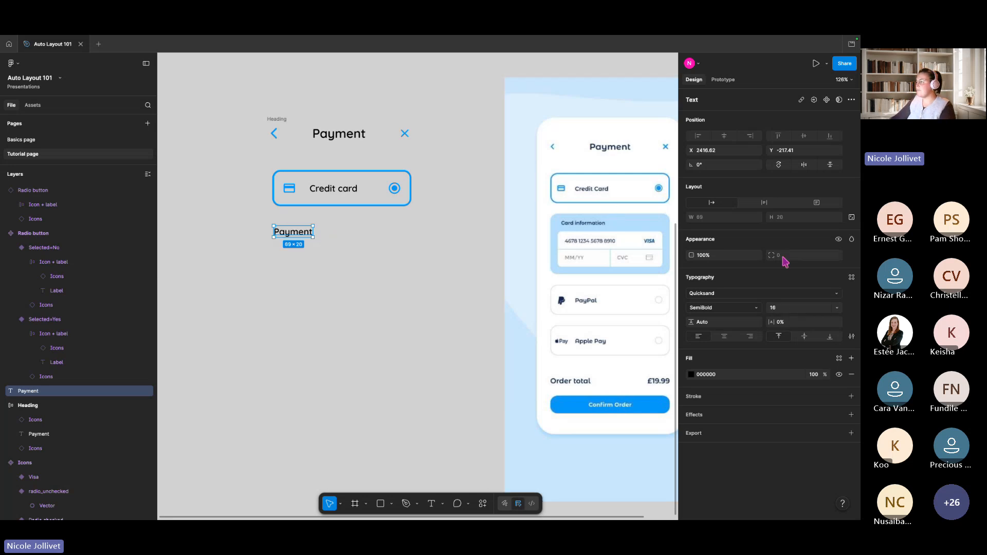
click(742, 308)
click(748, 301)
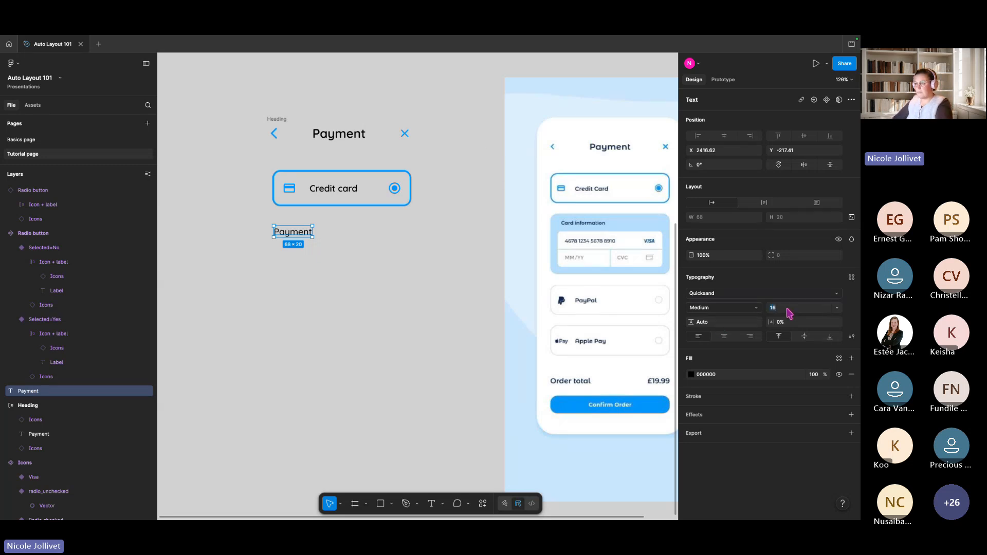
text(14)
key(Return)
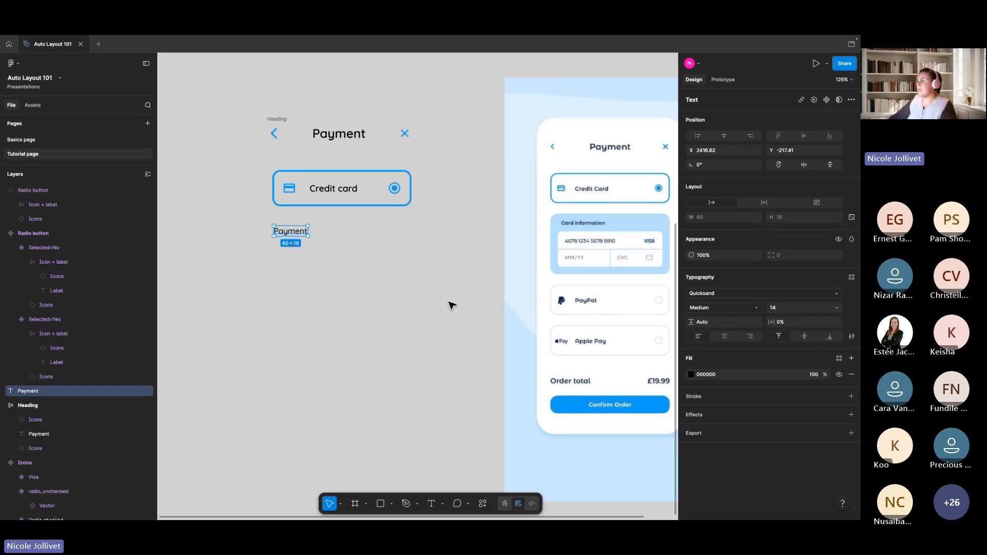
Replace the duplicated Payment text's content with "Card information"
double_click(297, 233)
text(c)
text(ard)
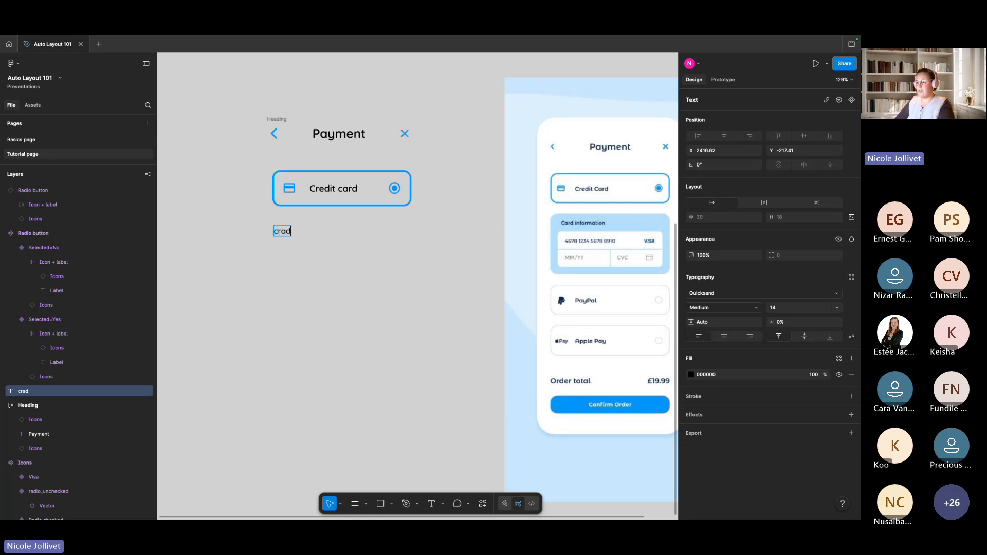
key(BackSpace)
key(BackSpace)
key(BackSpace)
key(BackSpace)
text(Card information)
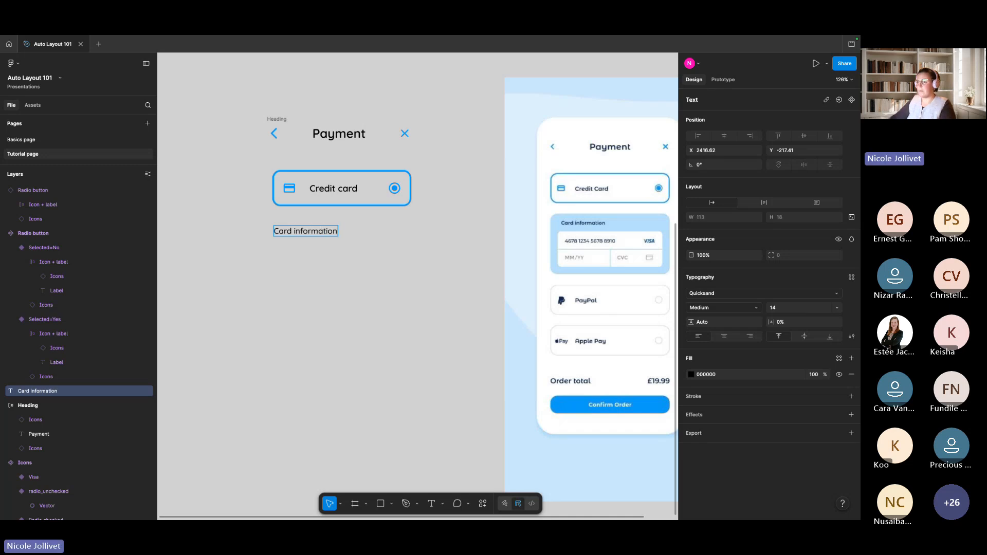
key(Escape)
click(340, 264)
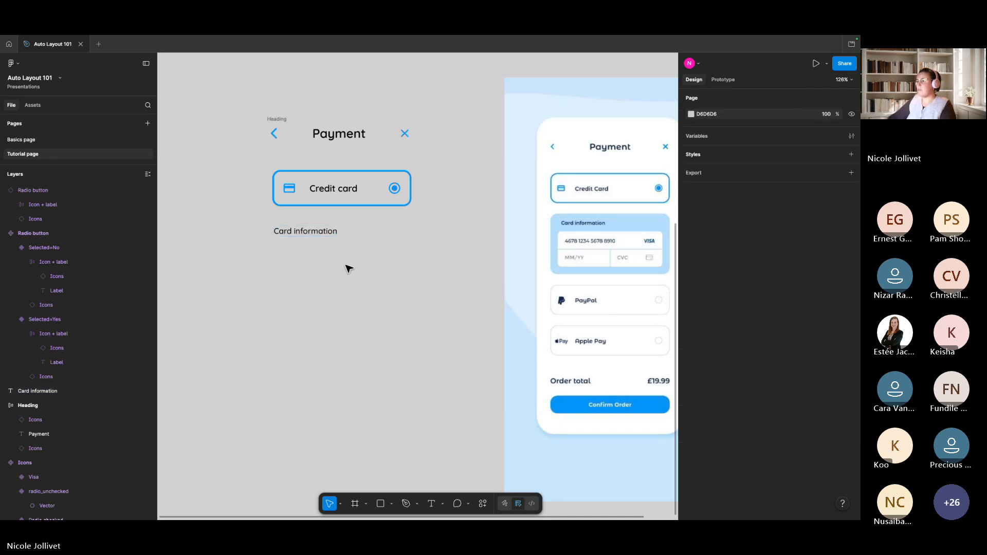
Duplicate the Card information text directly below the original
scroll(309, 241, down, 1)
scroll(308, 242, right, 1)
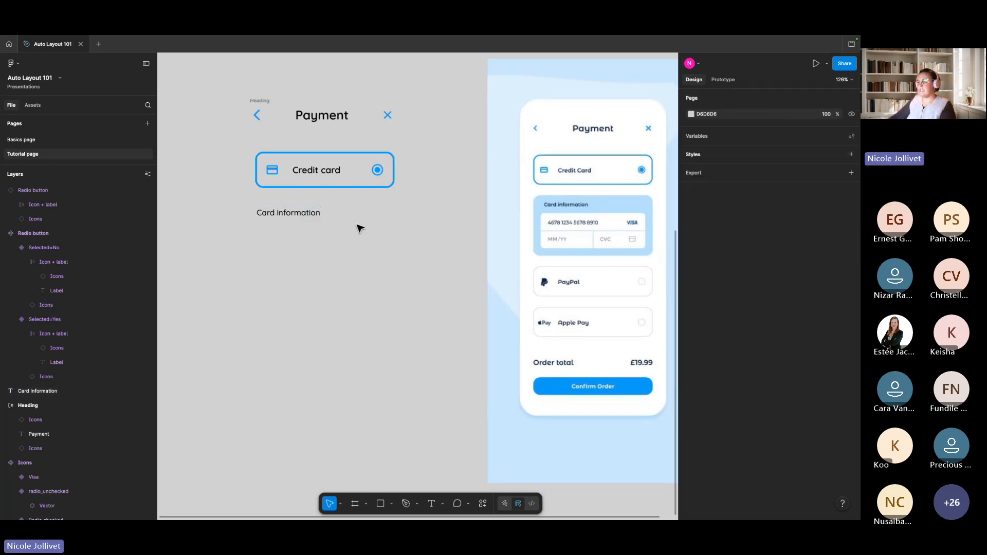
drag(305, 216, 305, 243)
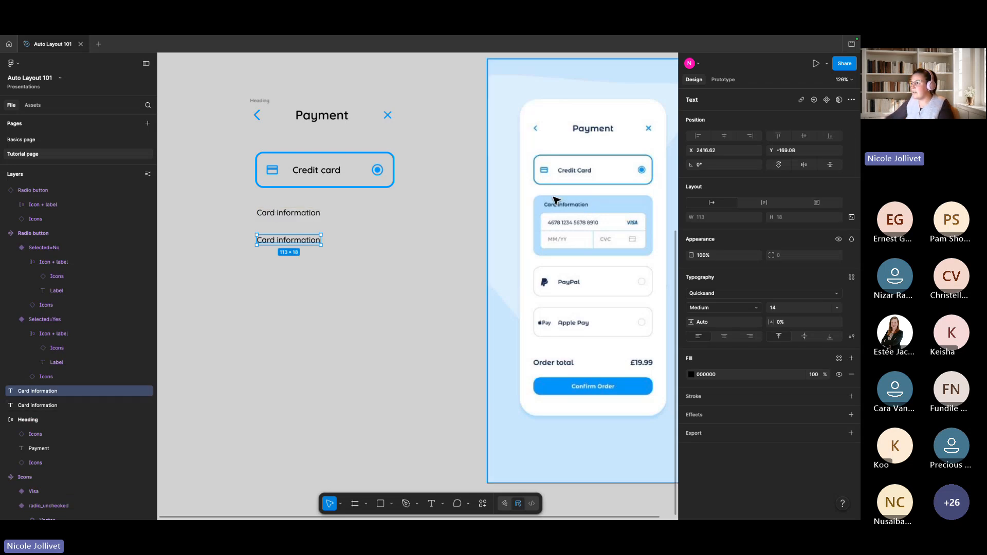
scroll(273, 215, up, 1)
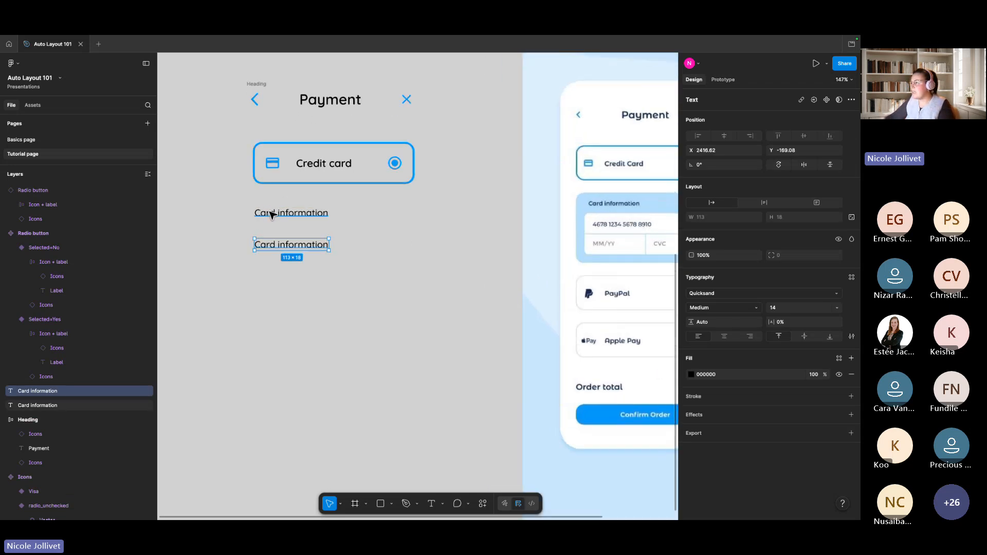
scroll(308, 221, up, 1)
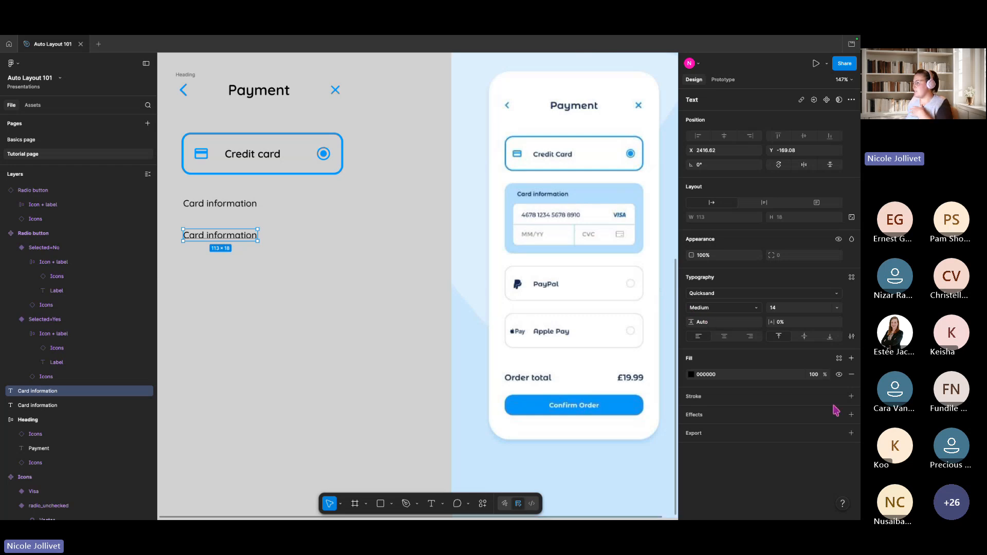
Try adding an outside stroke of weight 1 to the lower Card information text, and undo it
click(851, 393)
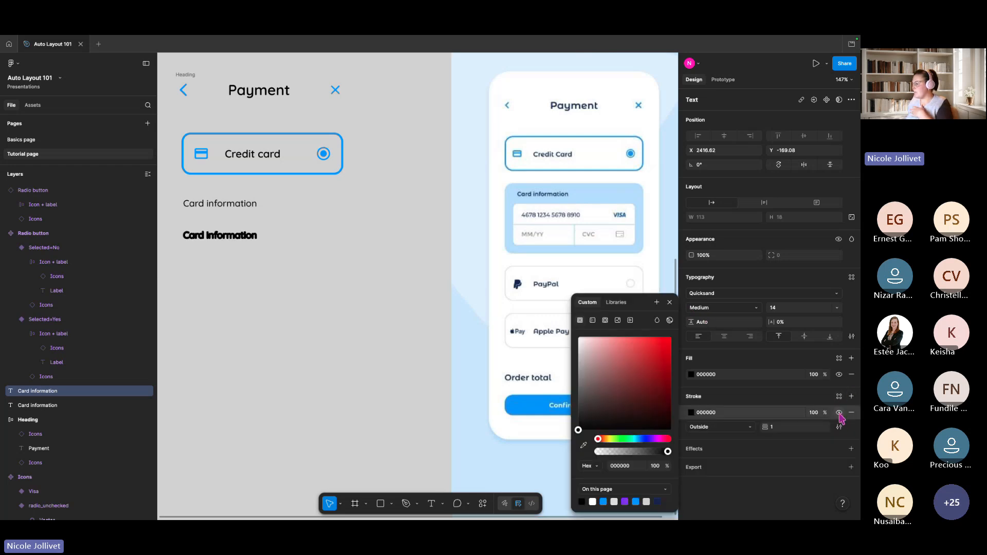
click(232, 270)
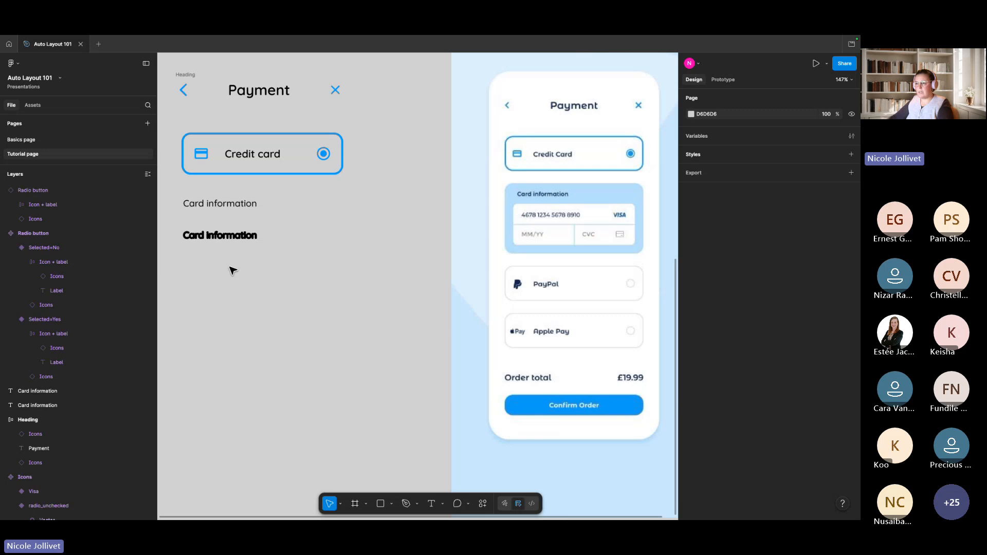
key(ctrl+z)
Wrap the lower Card information text in an auto layout frame and add a 000000 stroke of weight 1 on its bottom side only
key(shift+a)
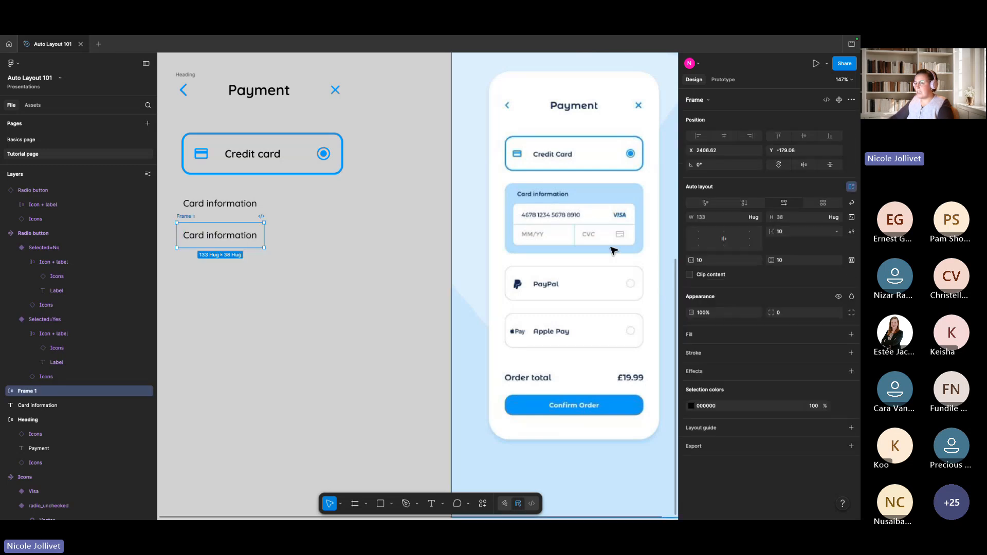
click(851, 353)
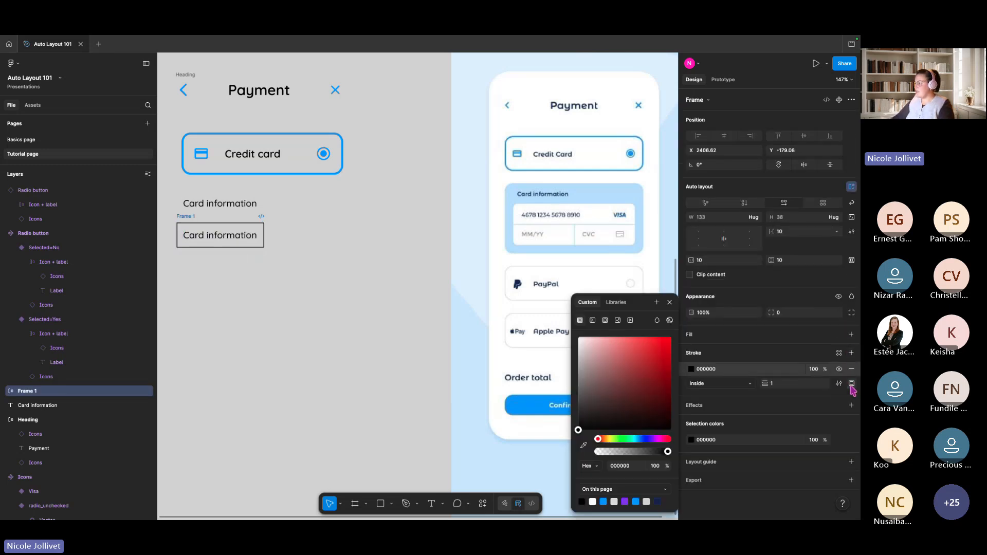
click(851, 384)
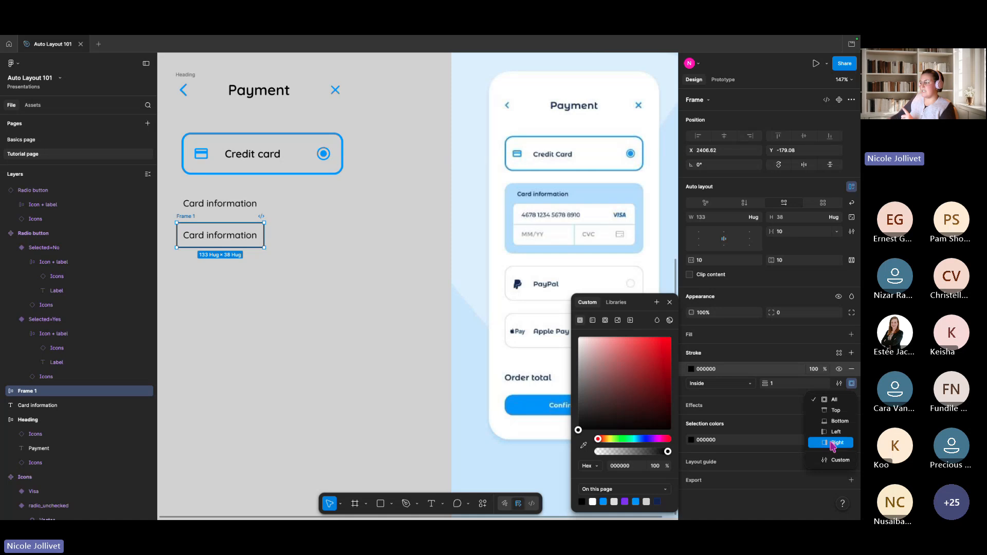
click(840, 420)
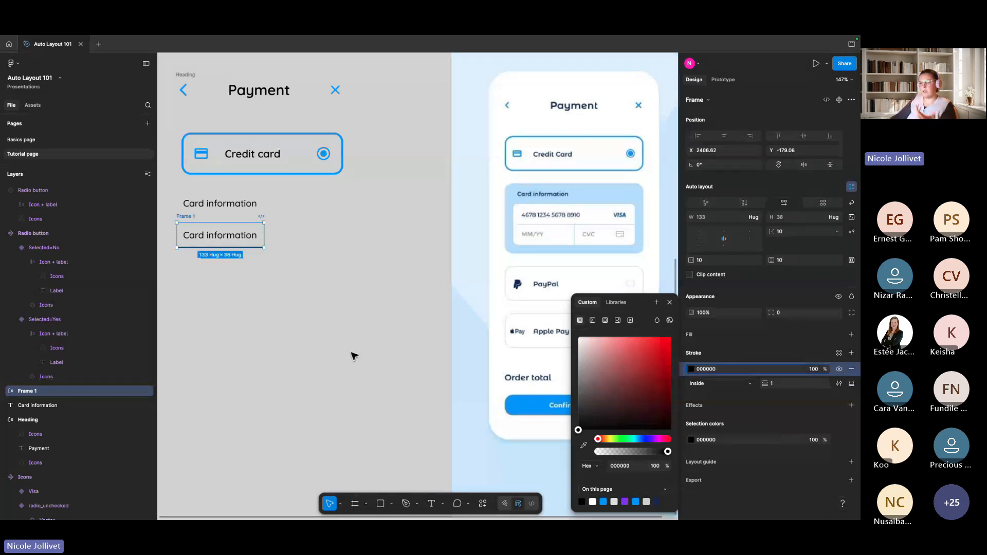
click(332, 311)
click(195, 218)
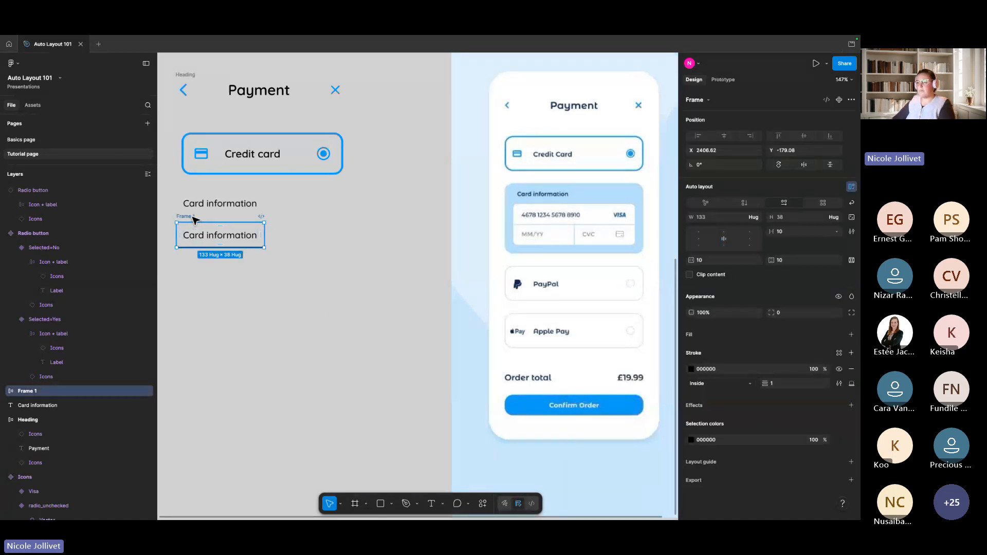
Undo the bottom stroke and the auto layout frame around the lower Card information text
key(super+z)
key(super+z)
key(super+z)
key(super+z)
key(super+z)
click(346, 224)
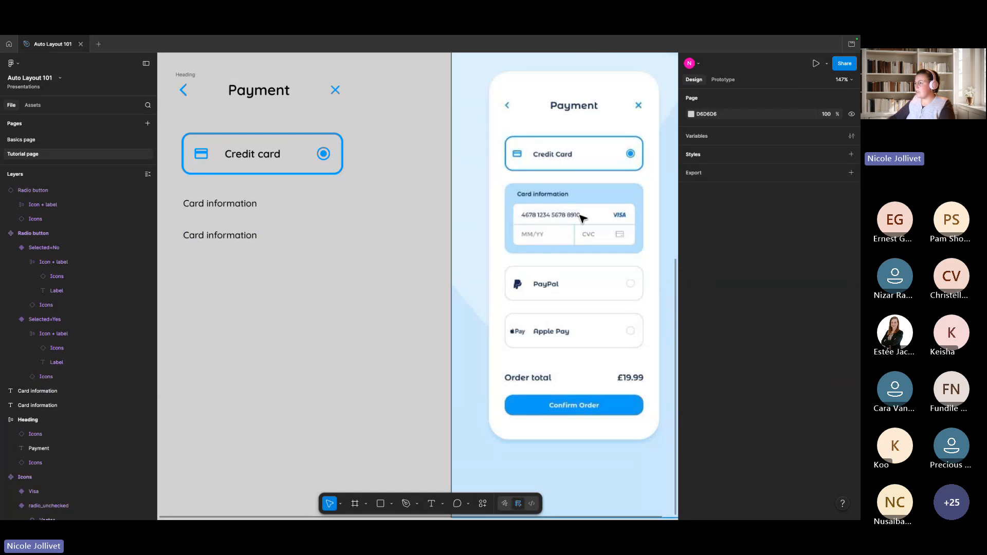
scroll(582, 219, up, 5)
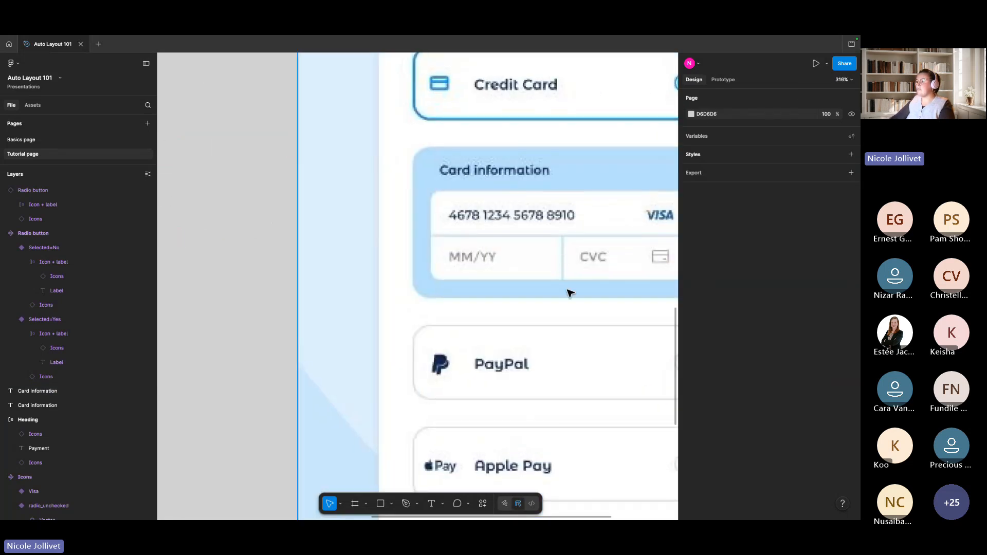
Replace the lower Card information text with a sample card number
scroll(570, 293, down, 3)
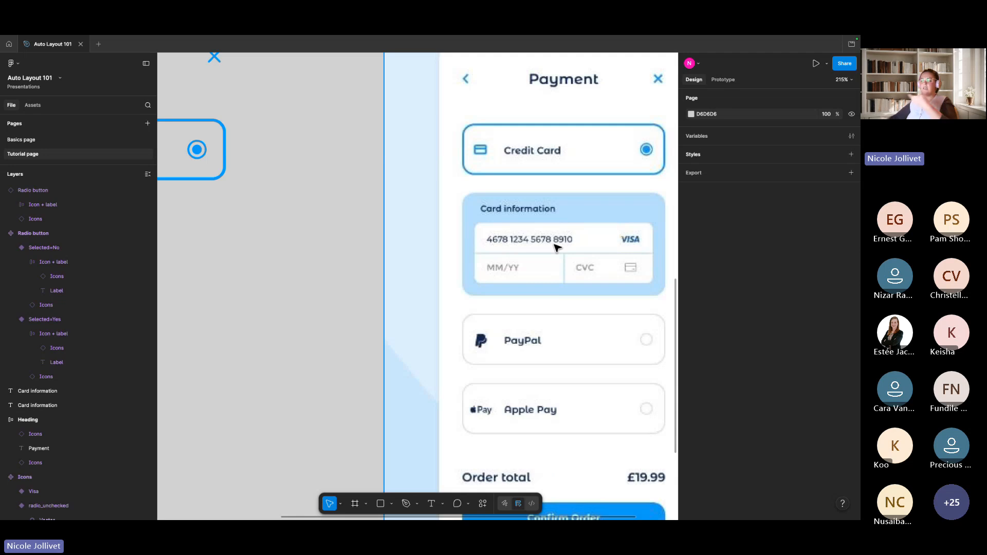
scroll(296, 289, down, 2)
scroll(392, 262, left, 3)
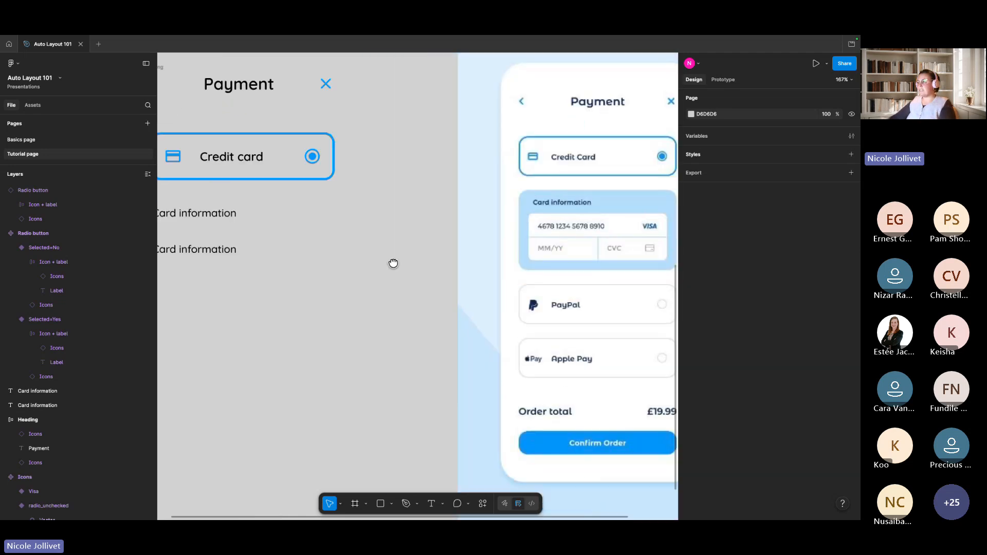
scroll(392, 265, down, 1)
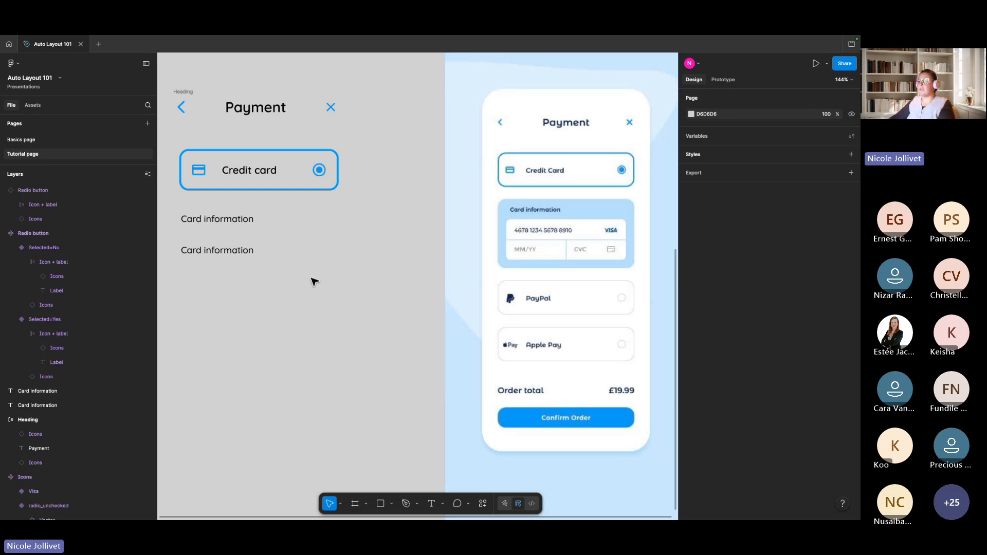
scroll(315, 282, left, 1)
scroll(315, 282, down, 1)
double_click(237, 242)
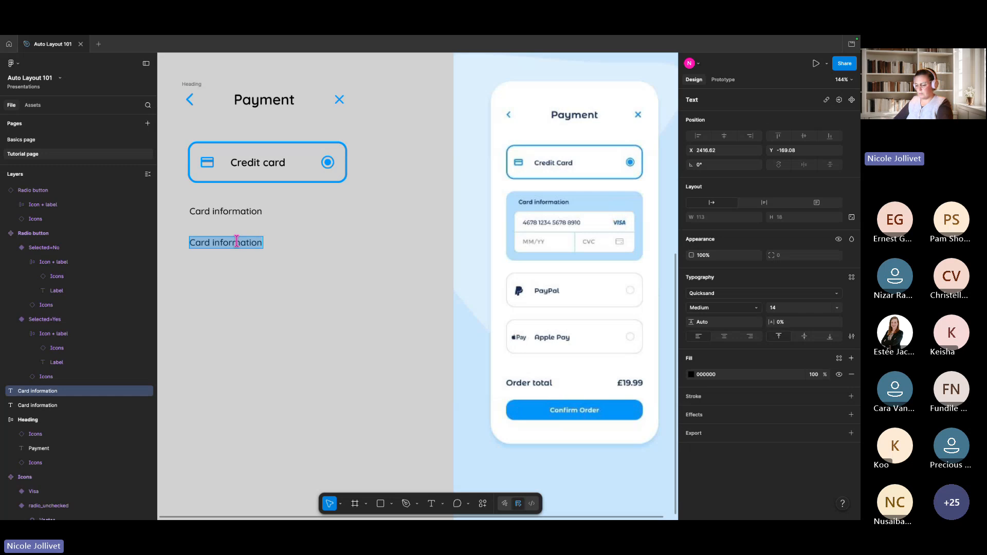
text(123 456)
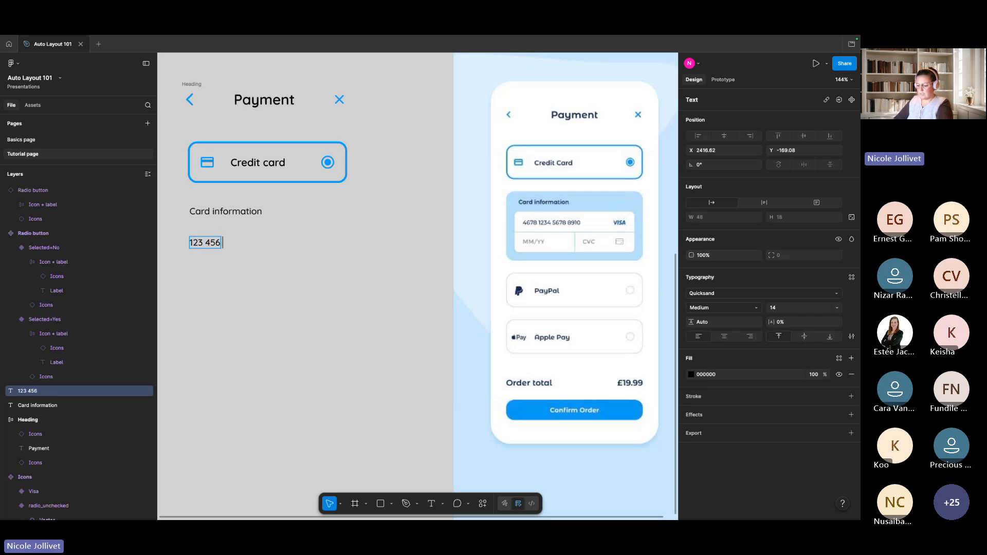
text( 789 1092)
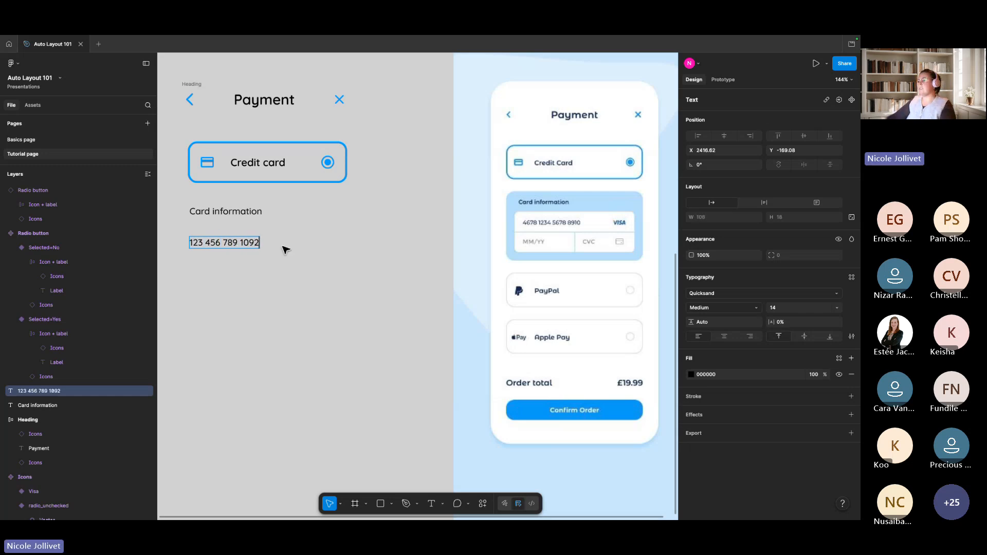
click(326, 260)
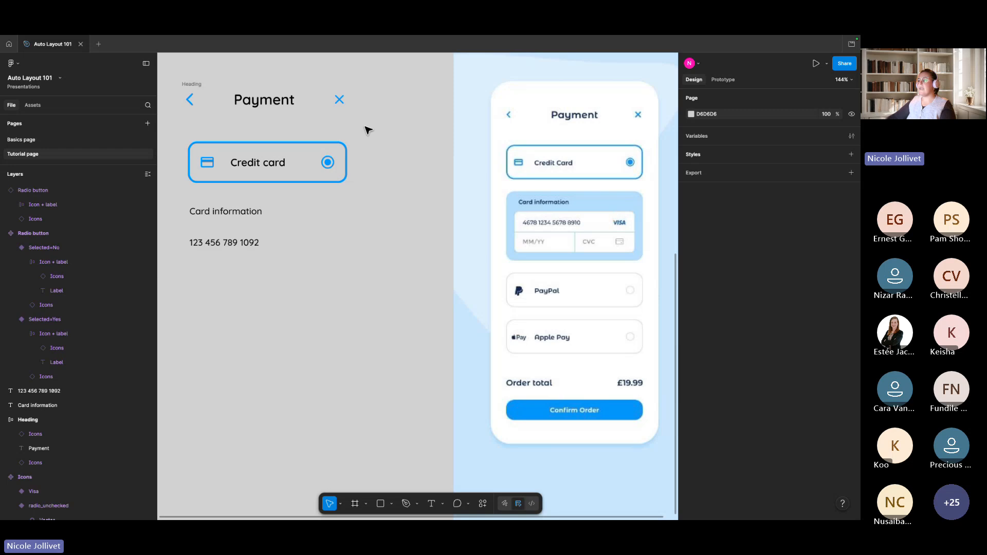
Duplicate the heading's close icon beside the card number and change the copy's type to Visa
drag(339, 99, 380, 246)
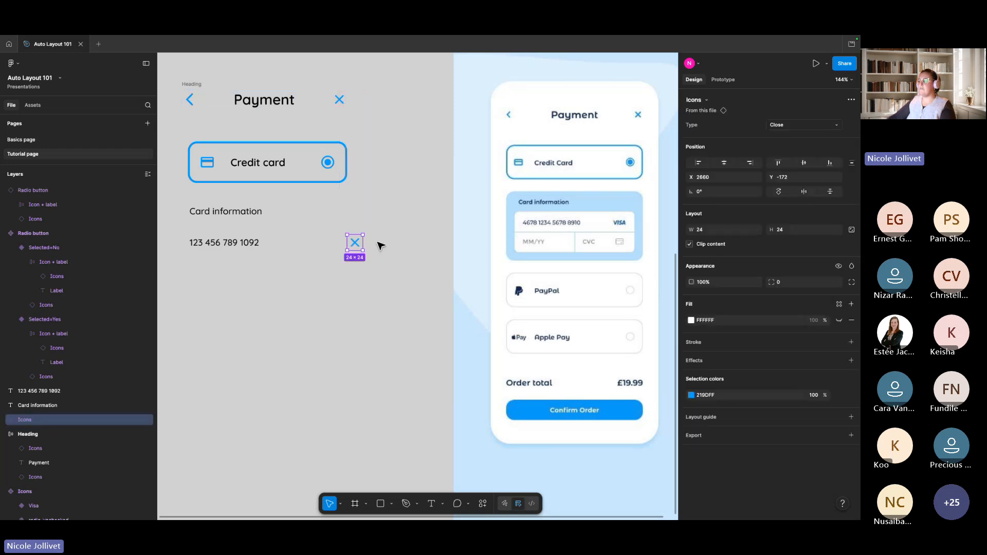
click(824, 126)
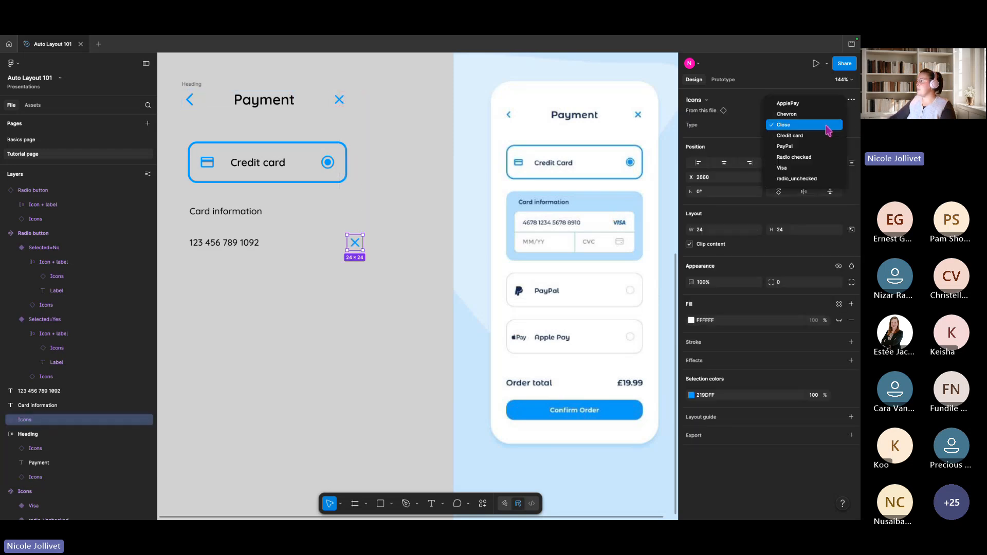
click(820, 170)
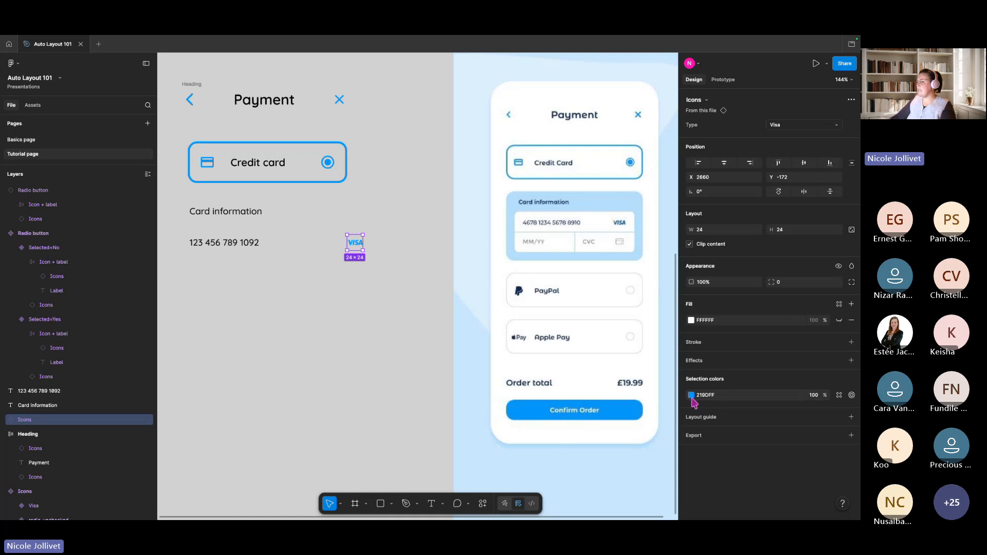
Recolour the Visa icon to 14285C by sampling the dark blue PayPal logo in the reference image
click(691, 395)
click(583, 445)
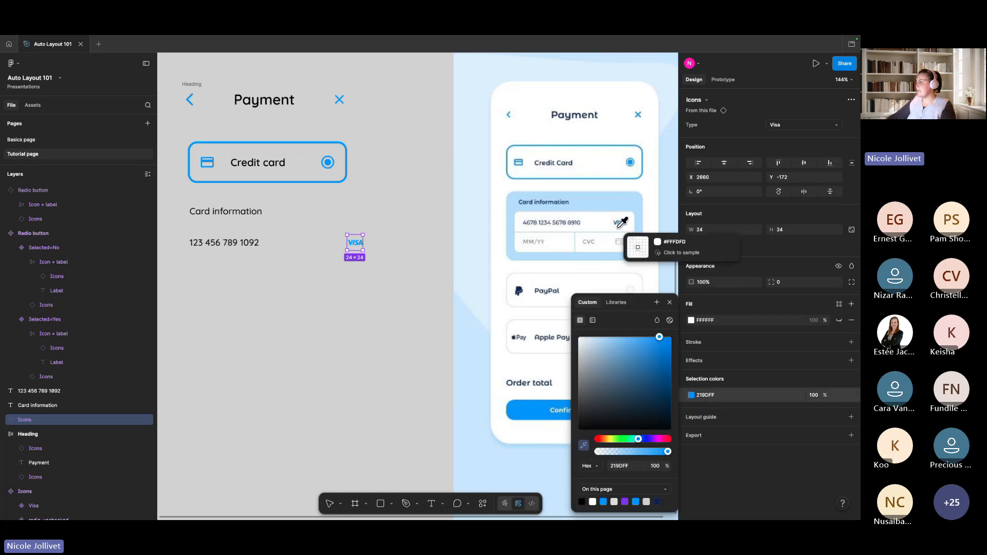
click(518, 292)
Move the Visa icon closer to the card number and wrap both in an auto layout frame named top row
drag(355, 243, 293, 245)
scroll(334, 267, left, 2)
shift+click(271, 243)
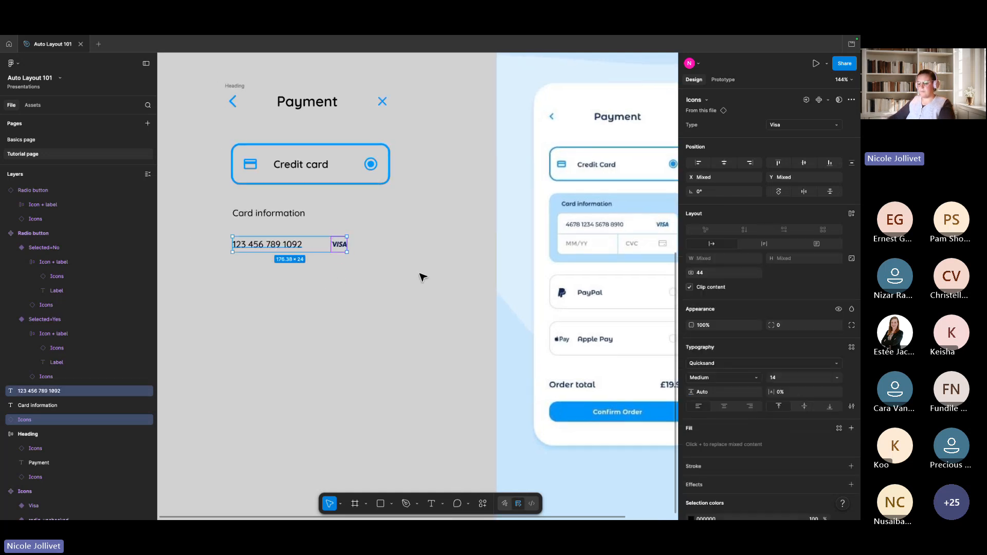
key(shift+a)
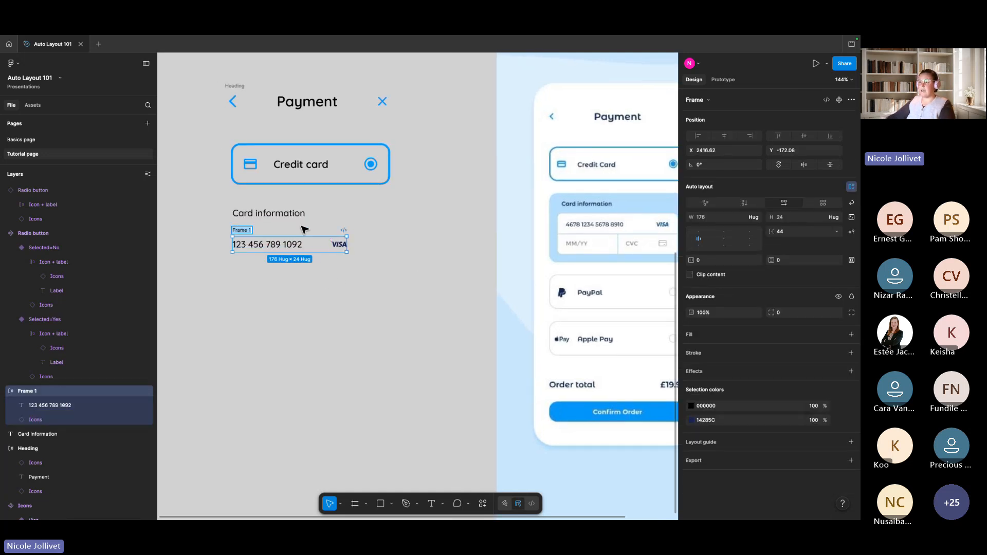
text(I)
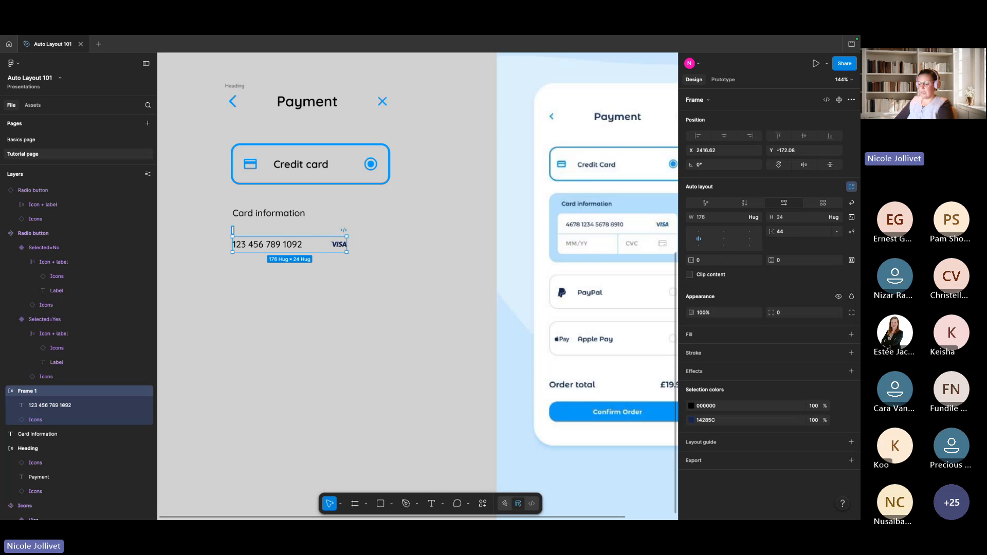
text(op row)
click(501, 254)
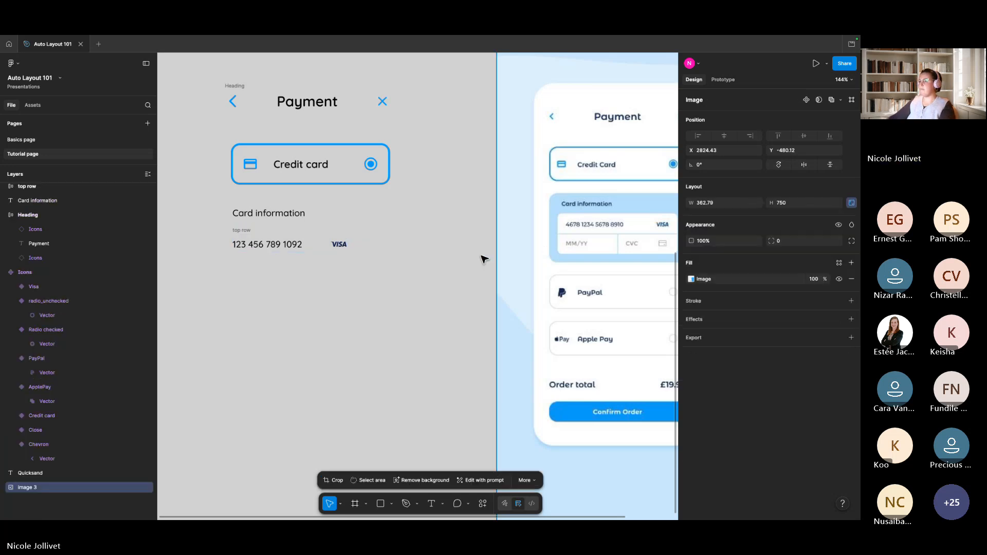
Duplicate the card number text below the top row frame and change the copy to MM/YY
scroll(334, 221, down, 2)
click(260, 198)
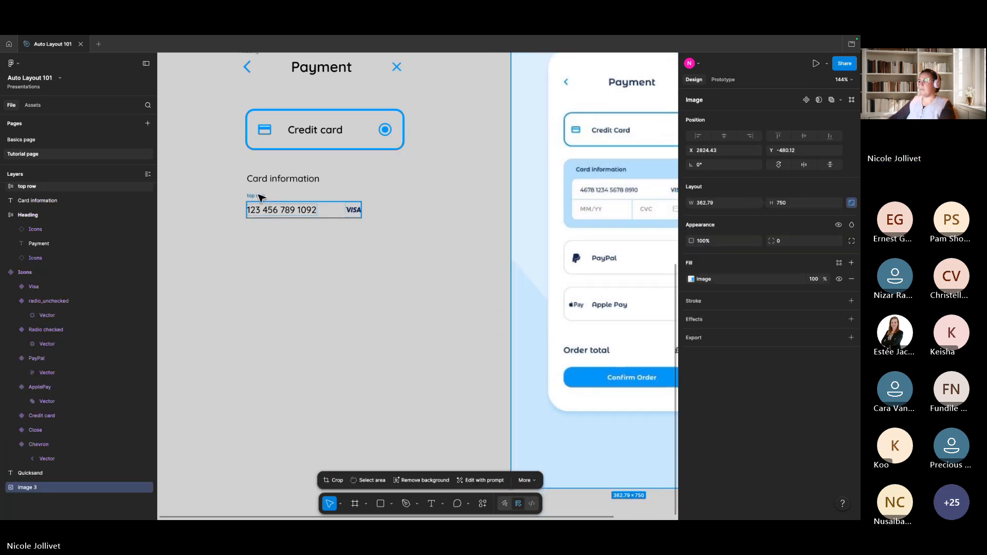
scroll(363, 223, down, 1)
scroll(363, 223, down, 1)
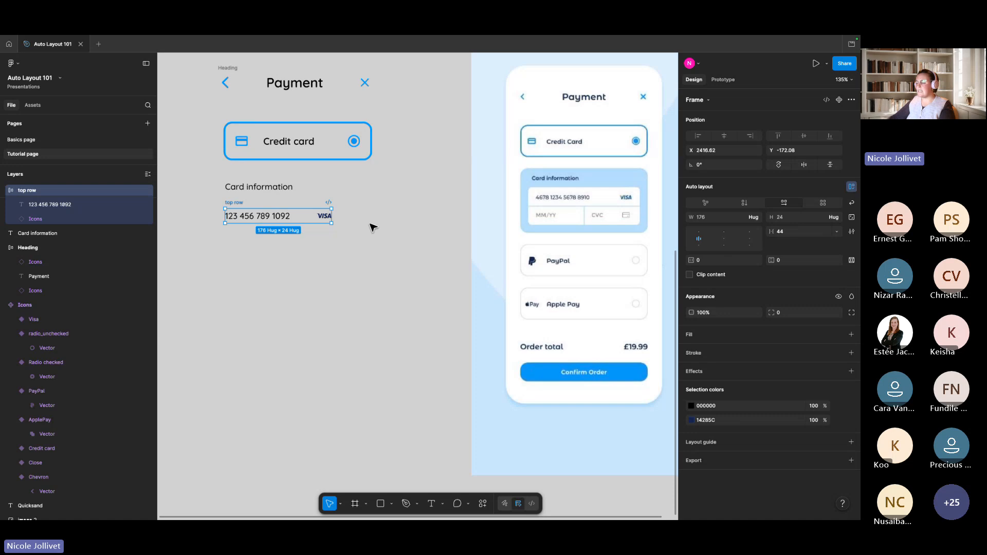
click(344, 262)
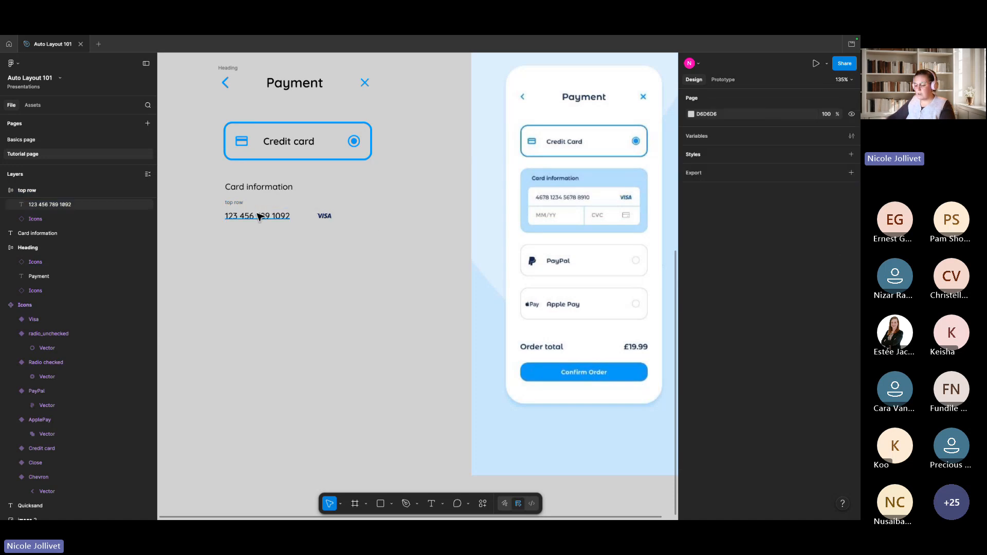
drag(260, 215, 260, 240)
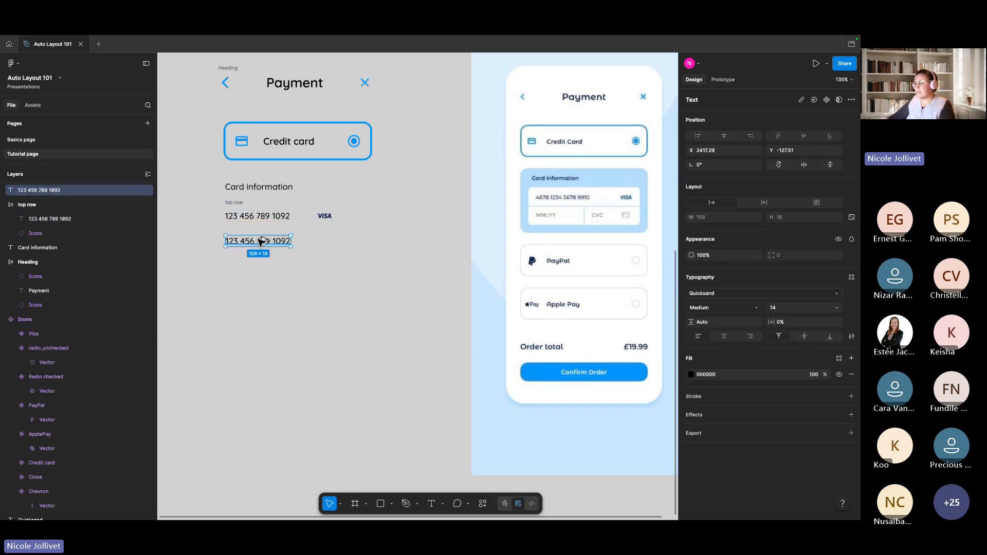
double_click(257, 241)
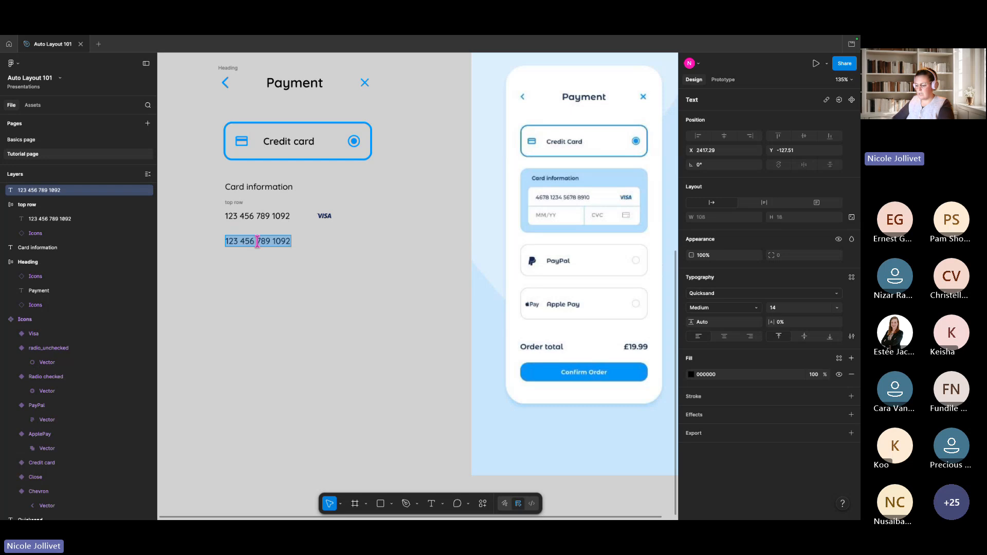
text(MM/YY)
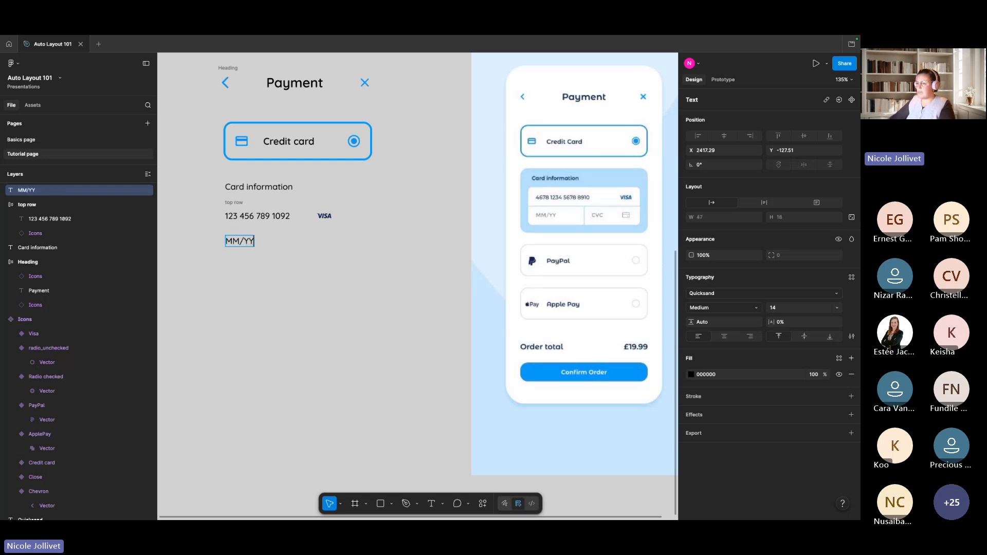
key(Escape)
click(315, 251)
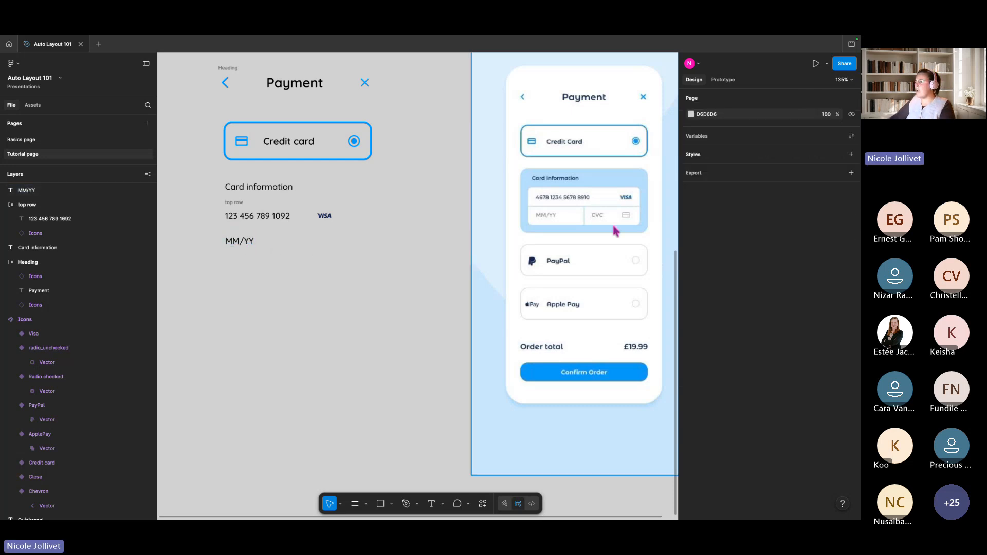
Wrap the MM/YY text in an auto layout frame and name it Cell 1
click(246, 242)
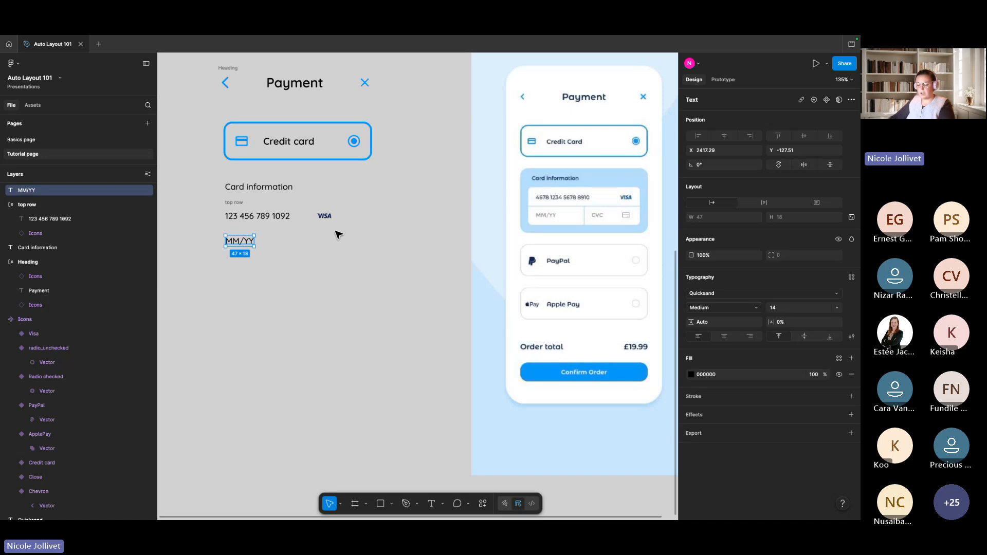
key(shift+a)
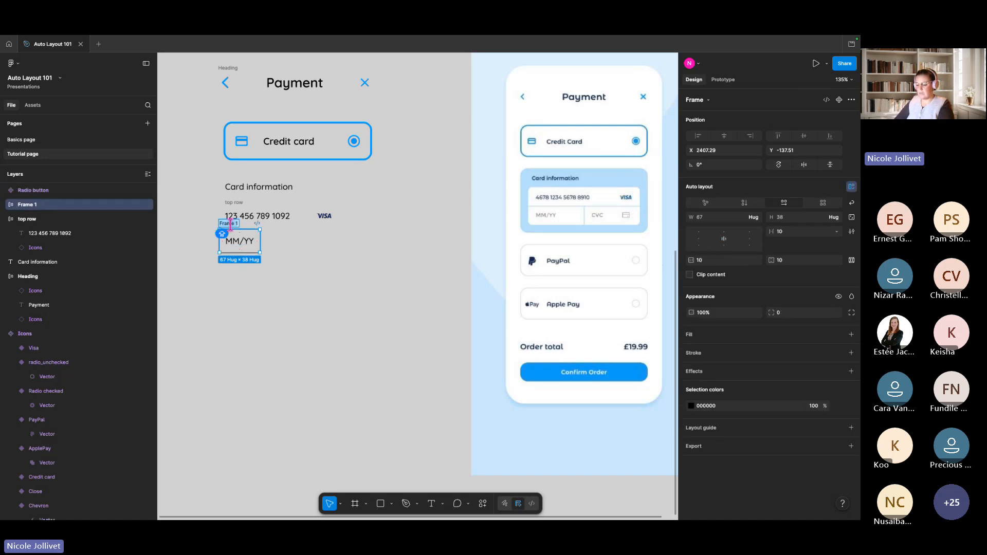
text(Cell 2)
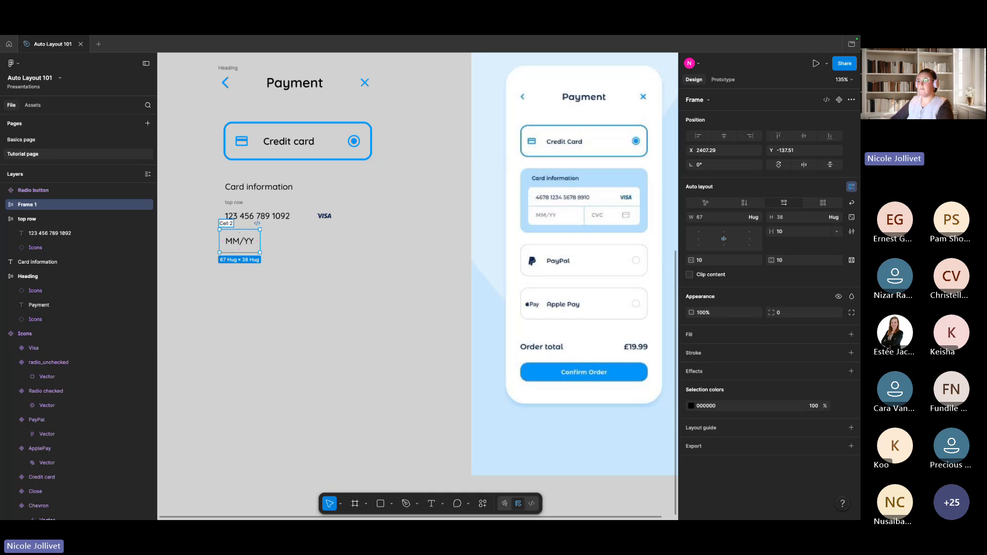
key(BackSpace)
text(1)
click(318, 260)
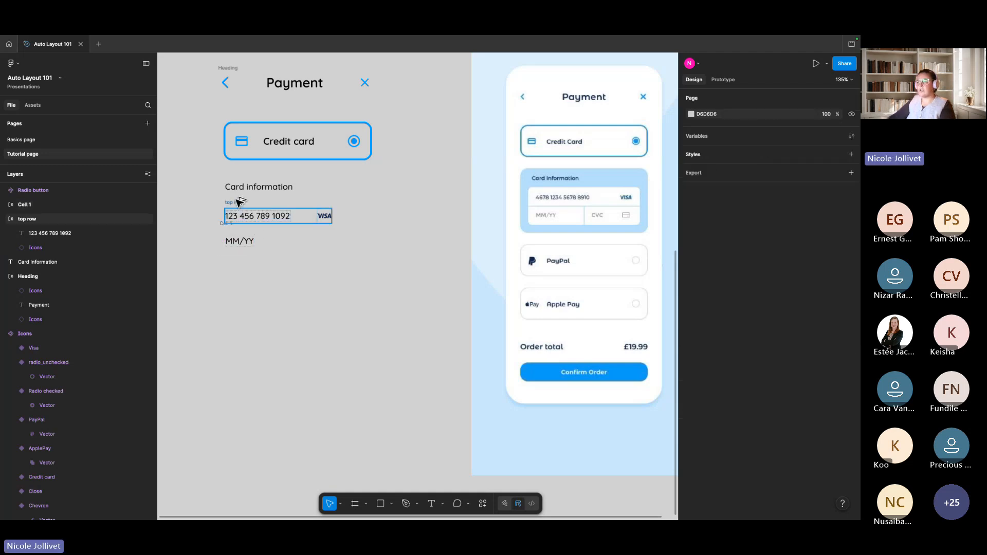
Duplicate the top row frame beside Cell 1 and rename the copy cell 2
alt+drag(239, 200, 283, 228)
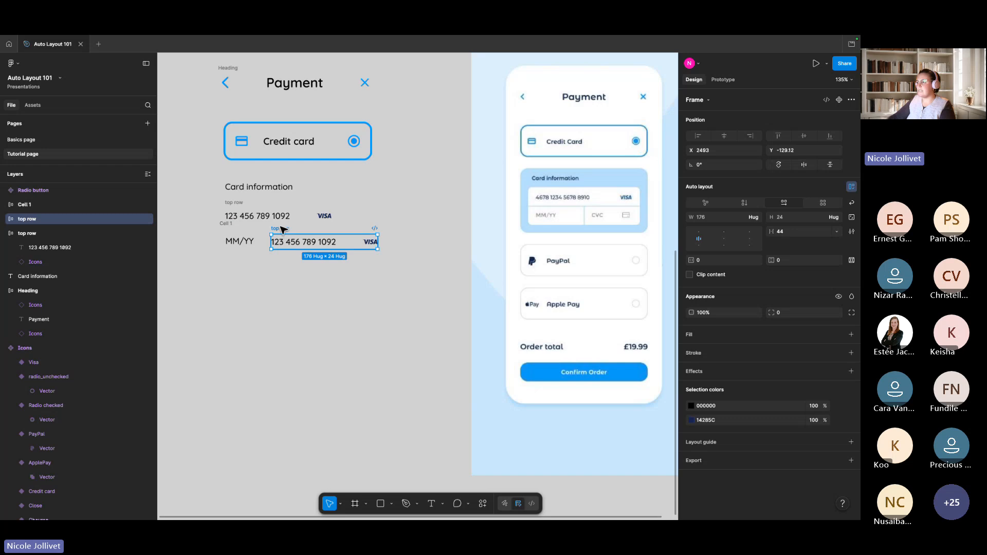
key(ctrl+r)
text(cel)
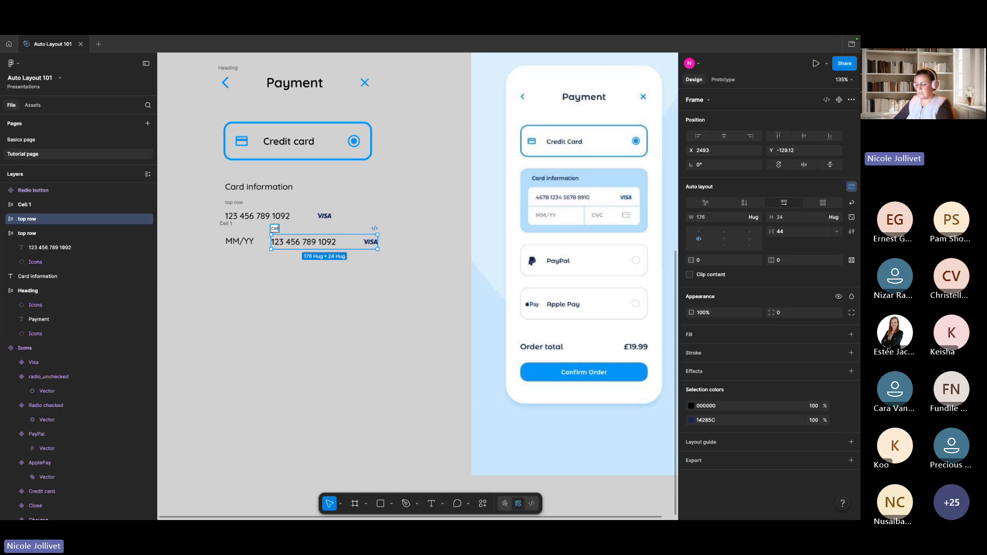
Change cell 2's text to CVC and its icon type to Credit card
double_click(319, 247)
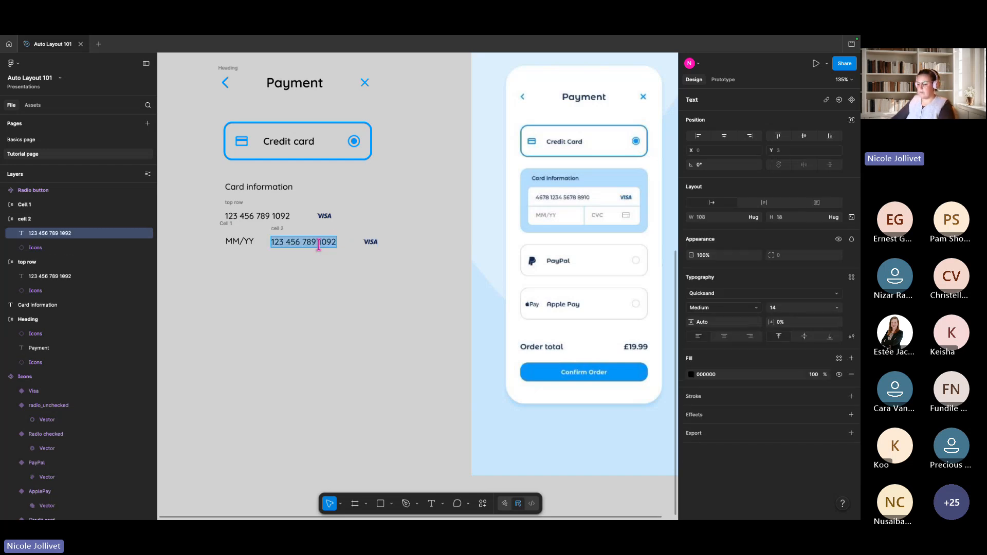
text(CVC)
key(Escape)
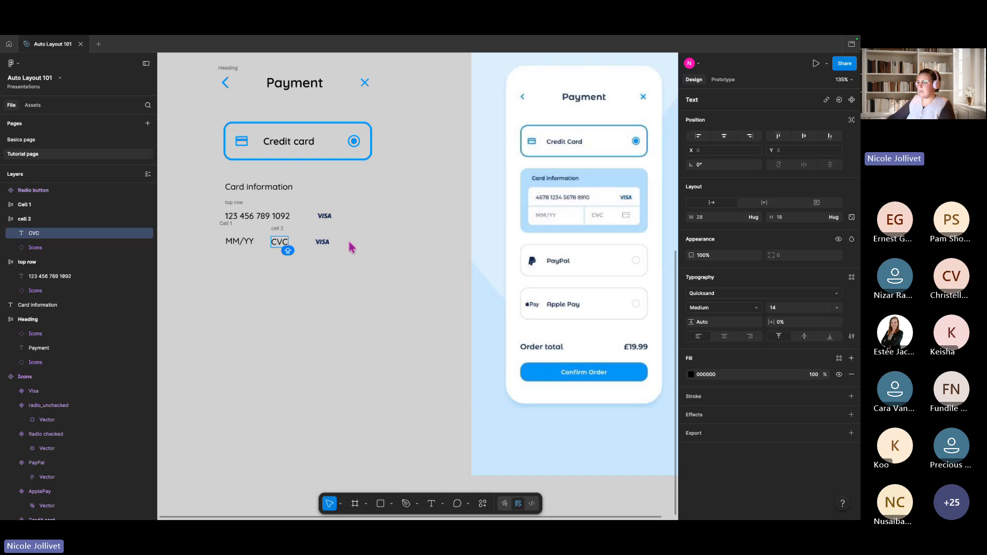
click(322, 241)
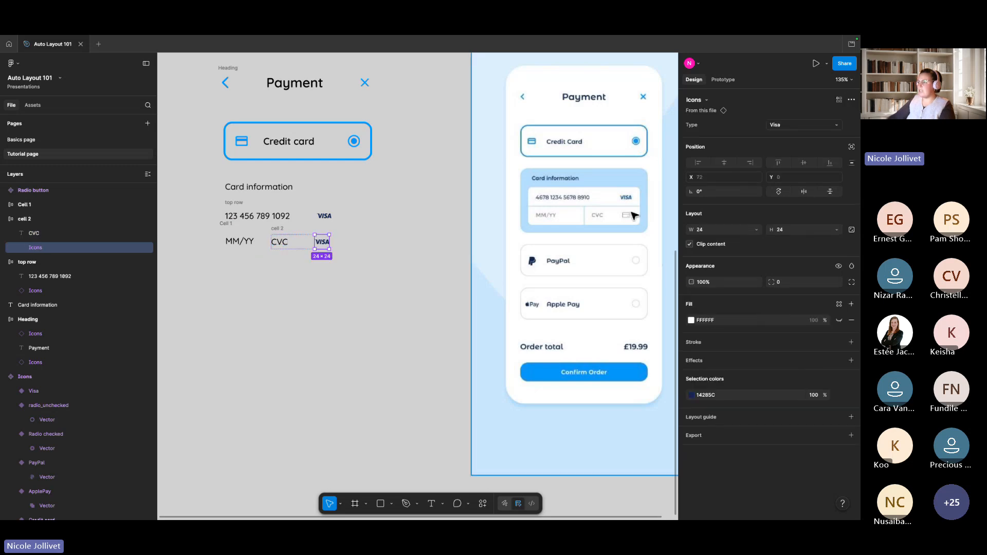
click(808, 125)
click(817, 93)
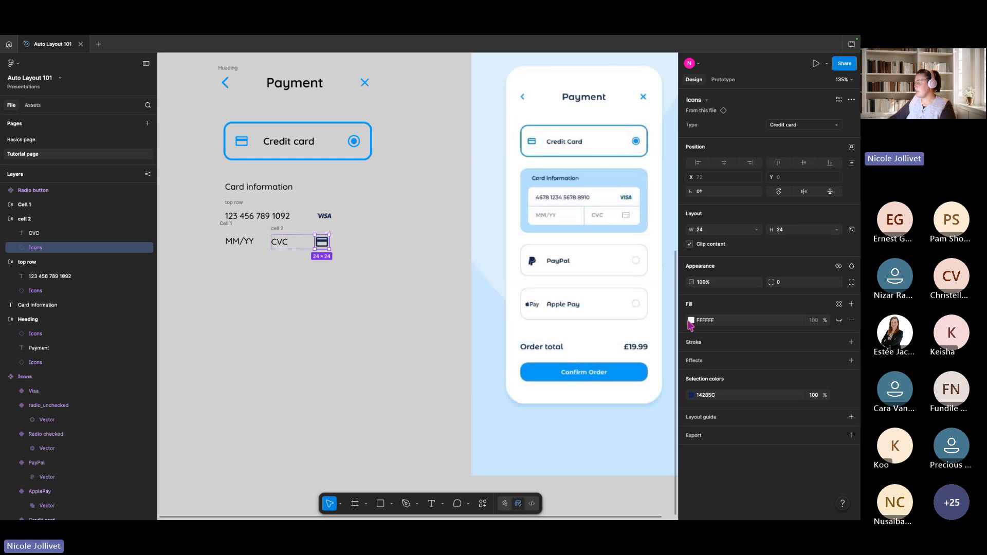
Recolour cell 2's credit card icon to C9C9CB by sampling the grey card icon in the reference image
click(691, 395)
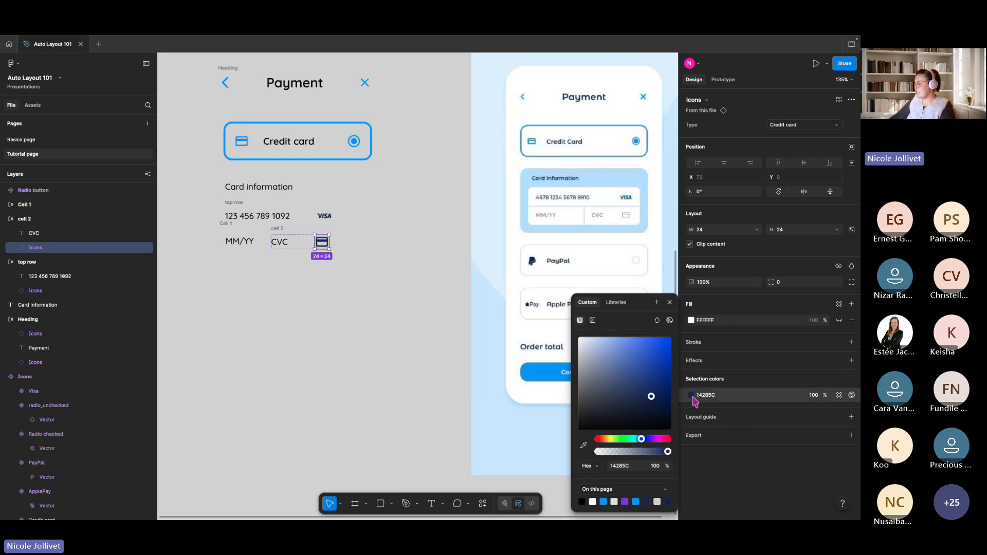
click(583, 445)
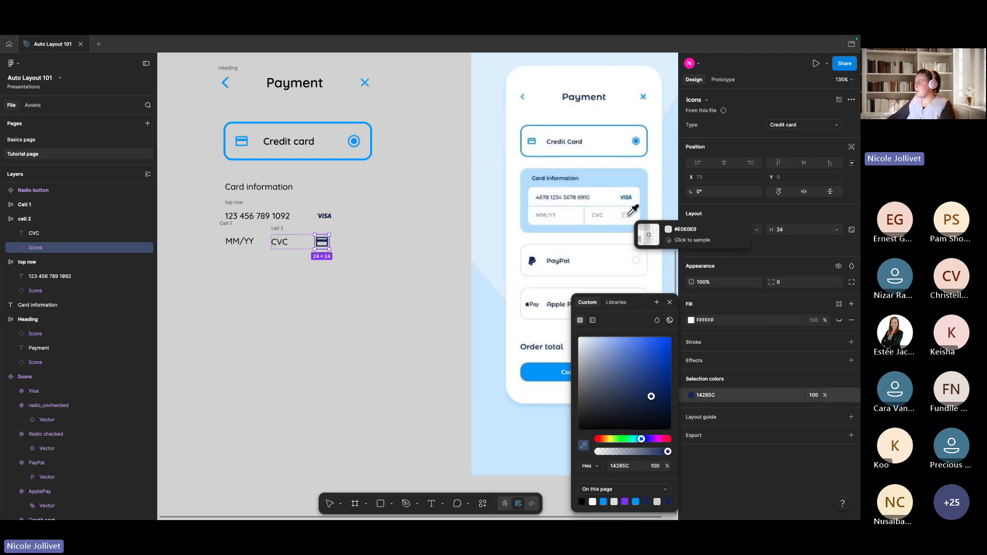
click(459, 259)
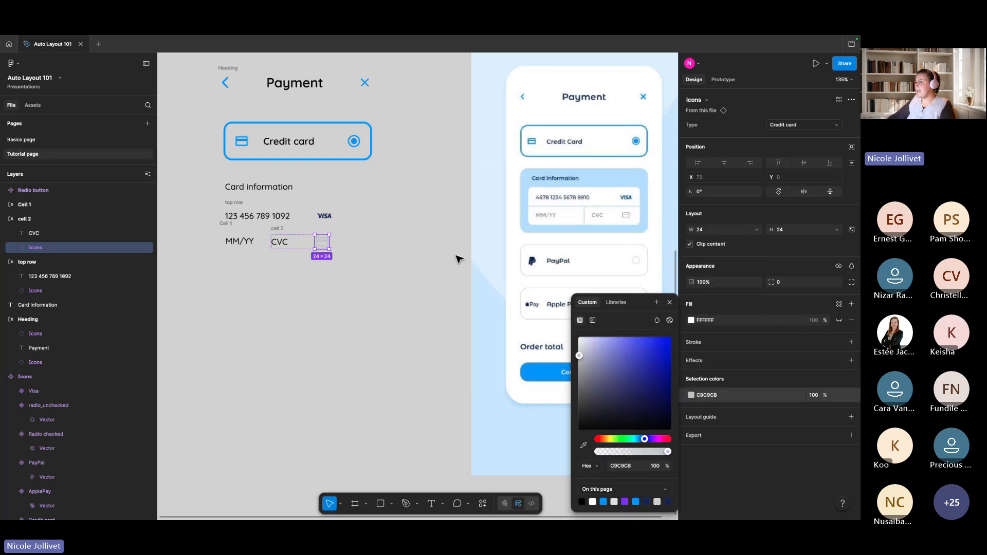
Recolour the MM/YY and CVC texts together to CDCDCF by sampling the grey card icon in the reference image
click(280, 242)
shift+click(239, 246)
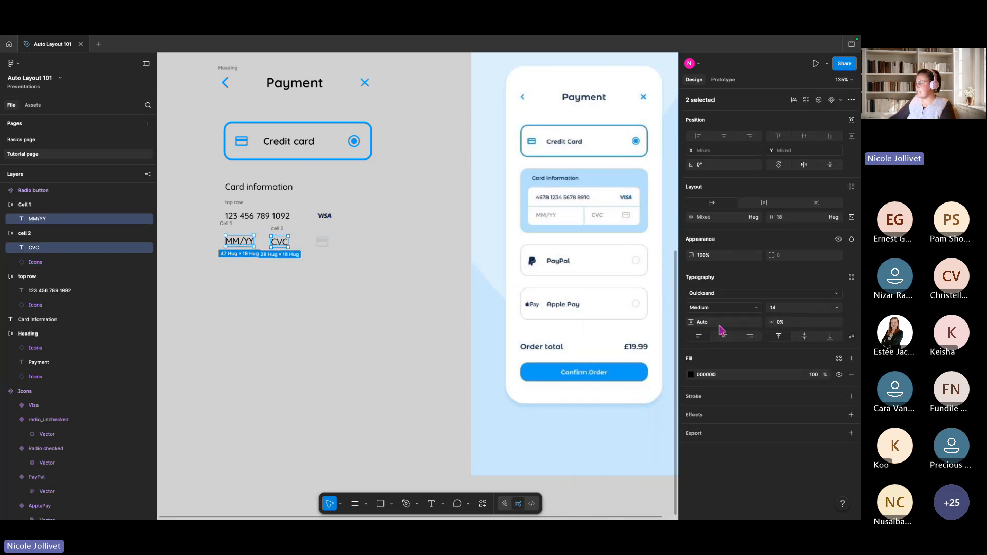
click(691, 375)
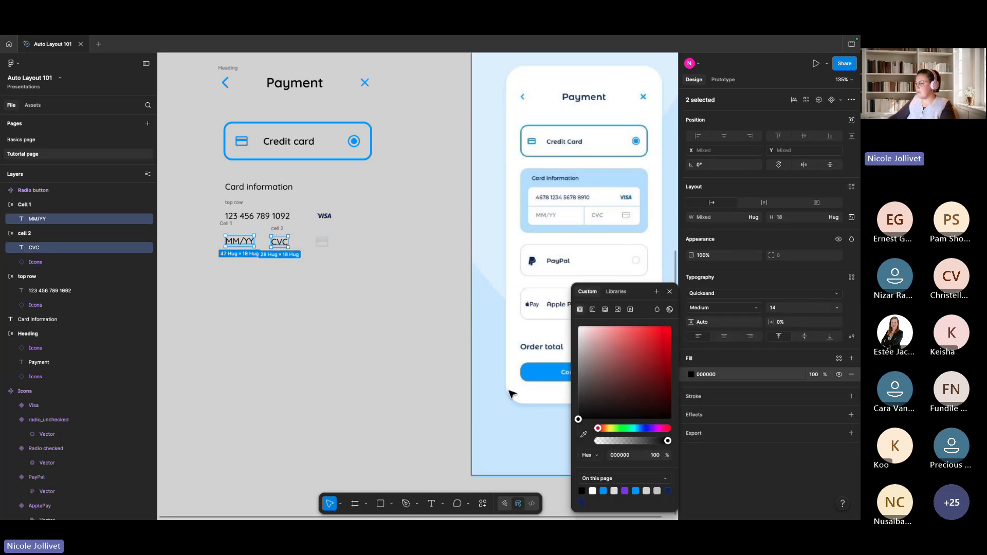
click(583, 434)
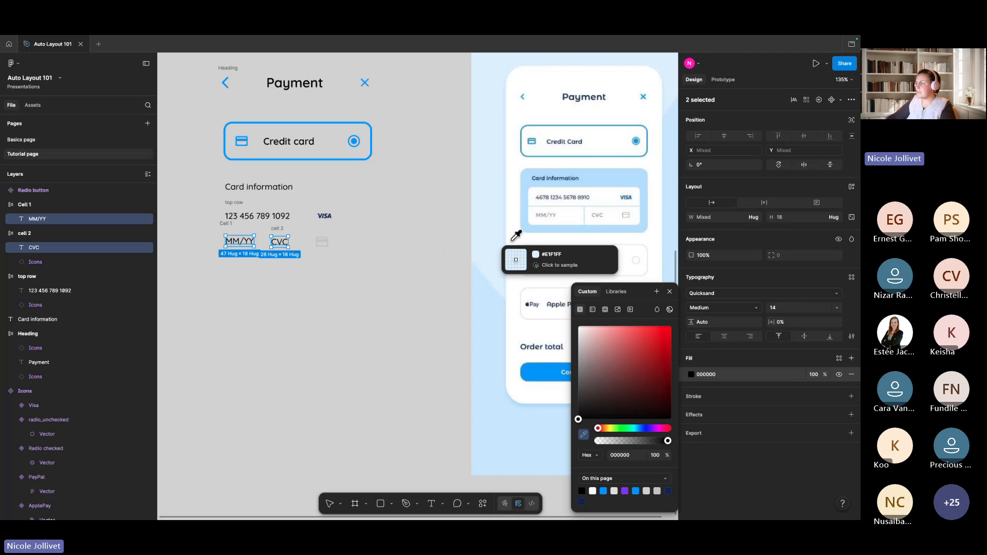
scroll(632, 214, up, 5)
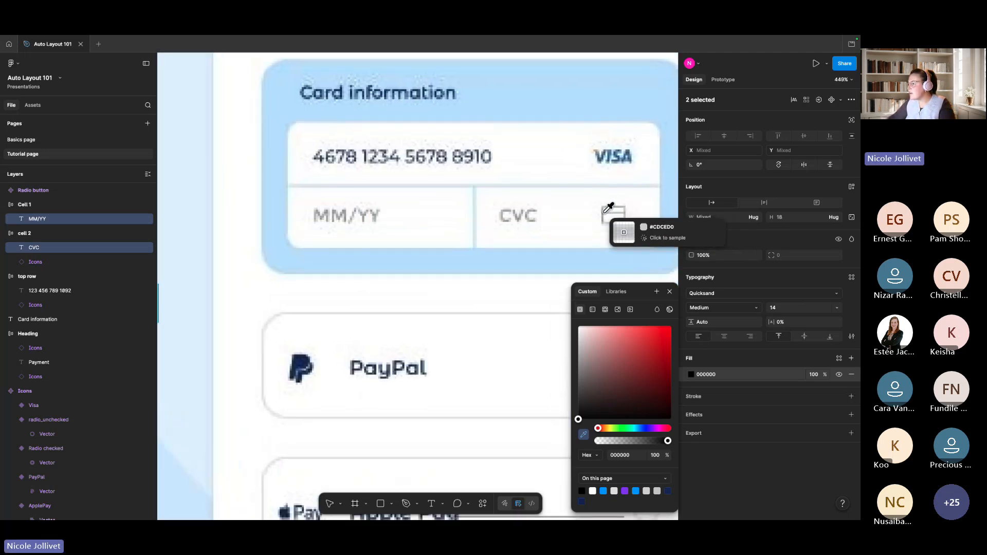
click(613, 209)
Select the cell 2 frame that holds the CVC text and the credit card icon
scroll(489, 278, down, 3)
drag(200, 291, 504, 258)
scroll(505, 258, down, 4)
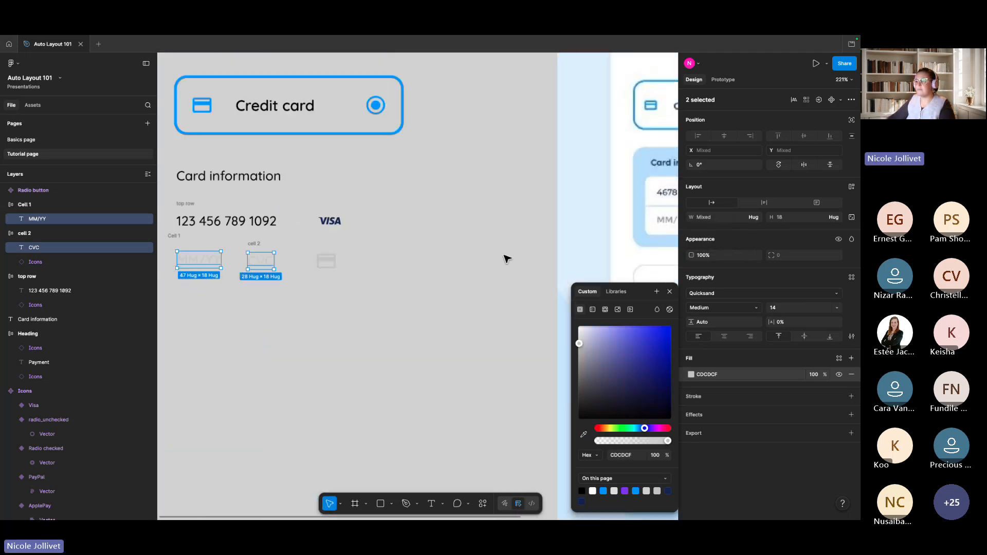
drag(397, 285, 419, 285)
click(324, 247)
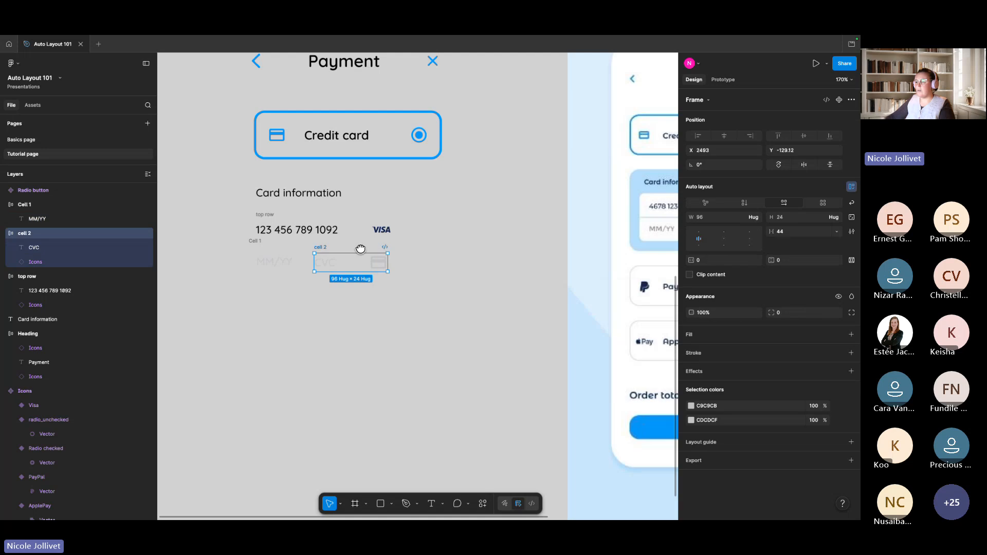
Wrap Cell 1 and cell 2 together in a horizontal auto layout frame
scroll(358, 247, left, 2)
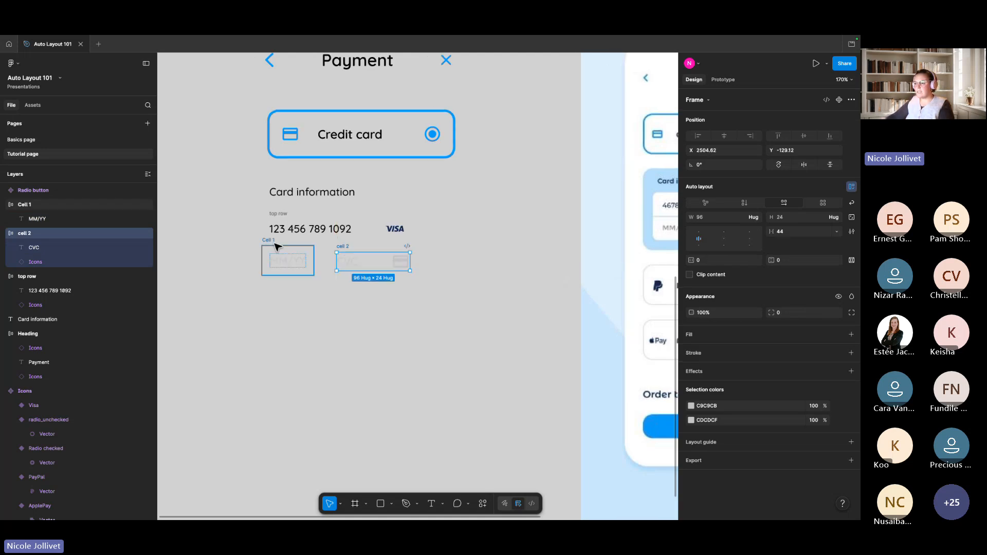
click(277, 247)
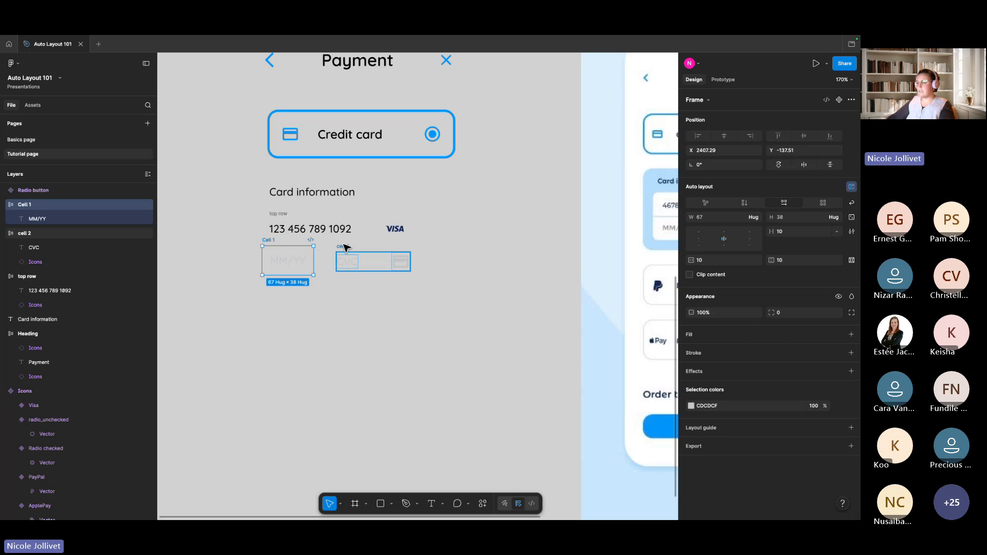
scroll(346, 246, right, 2)
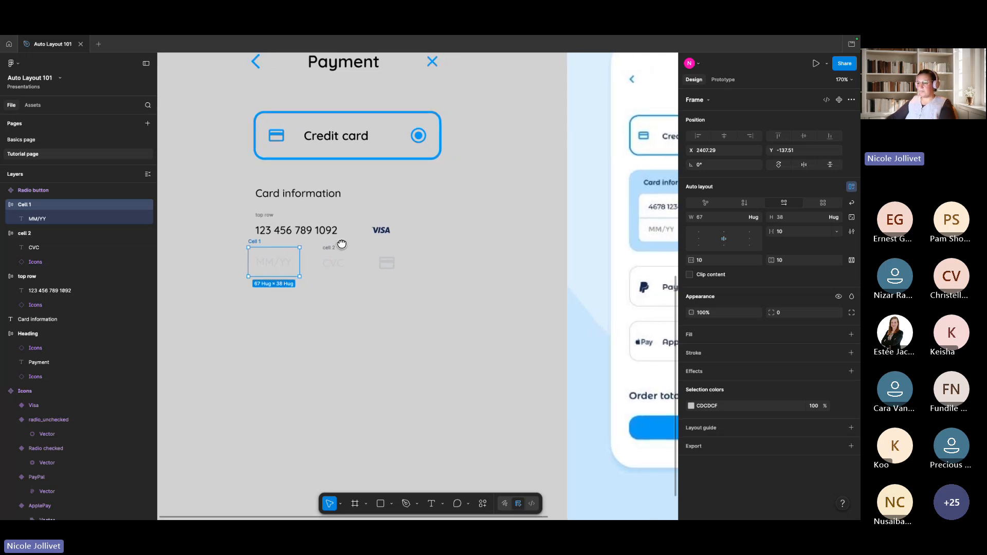
click(330, 248)
scroll(553, 250, right, 4)
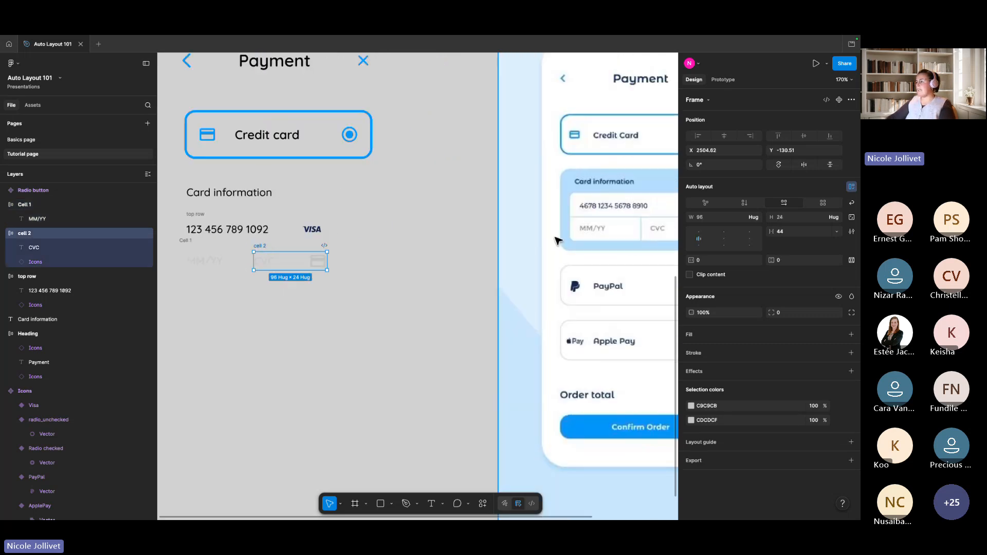
scroll(312, 241, up, 2)
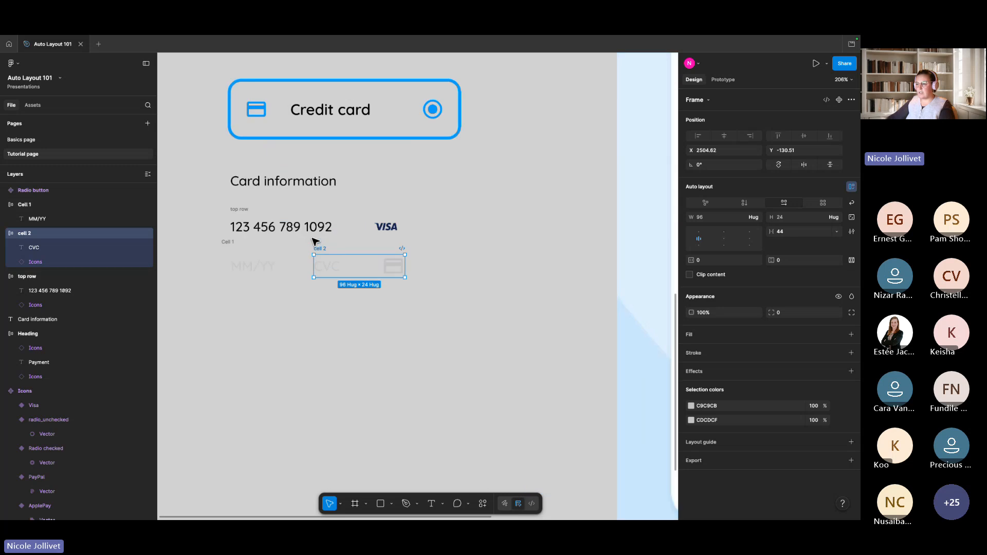
scroll(316, 243, up, 1)
shift+click(215, 245)
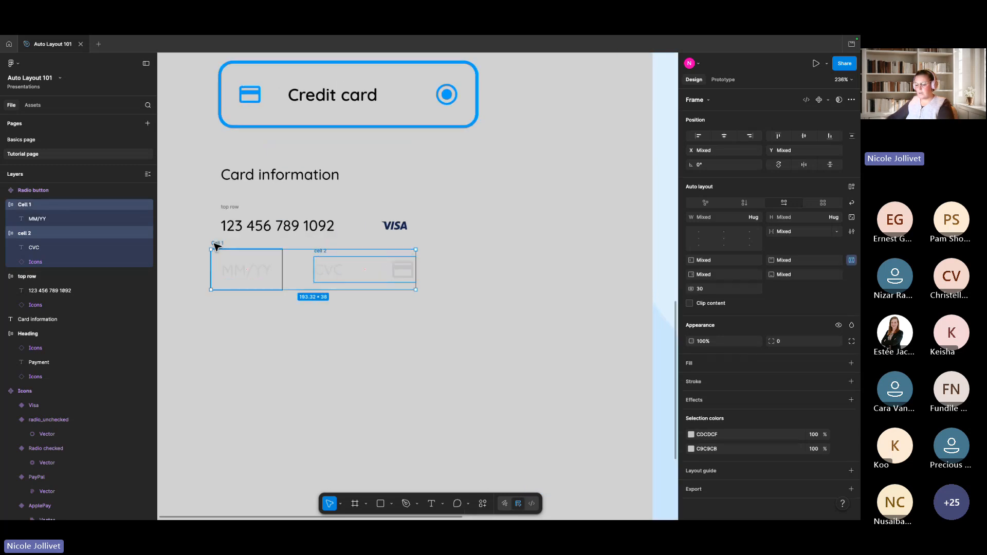
key(shift+a)
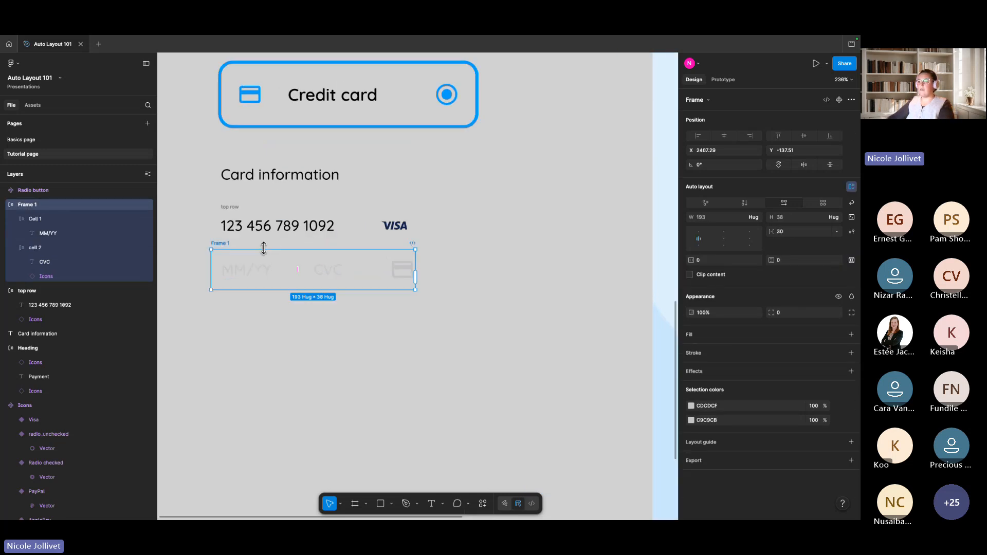
Rename the new frame around both cells to "bottom row"
double_click(223, 242)
key(Caps_Lock)
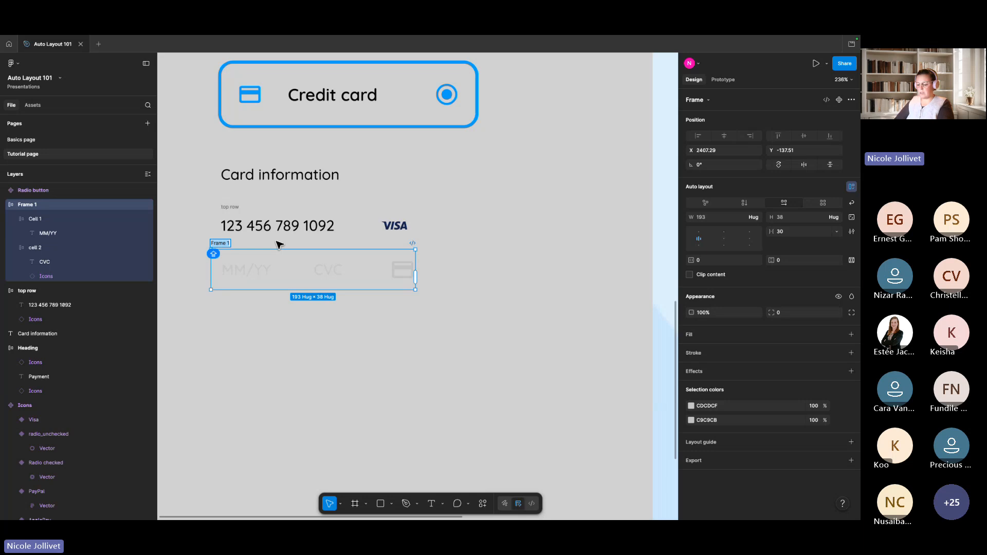
text(bottom row)
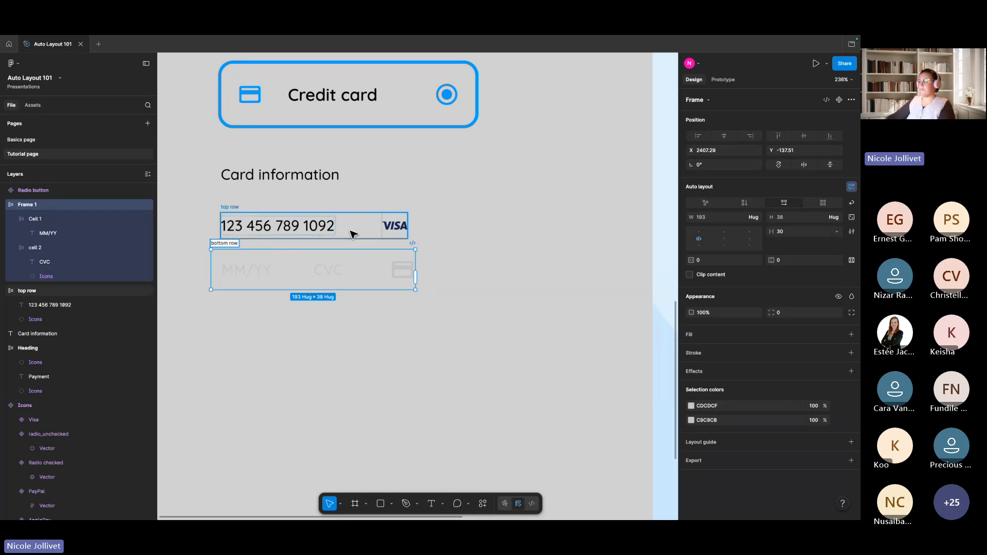
click(447, 271)
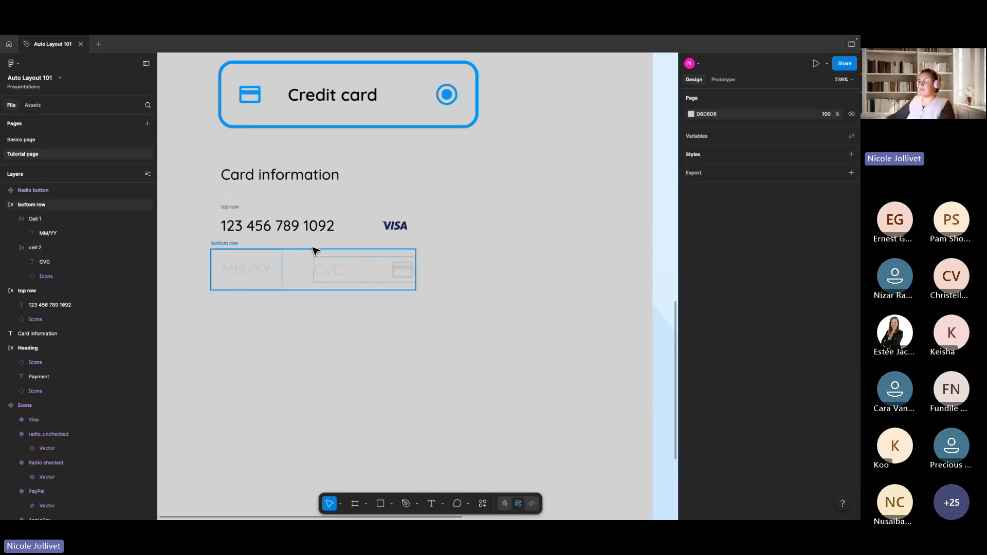
Set Cell 1's width to fill the bottom row container
click(251, 272)
scroll(489, 268, down, 5)
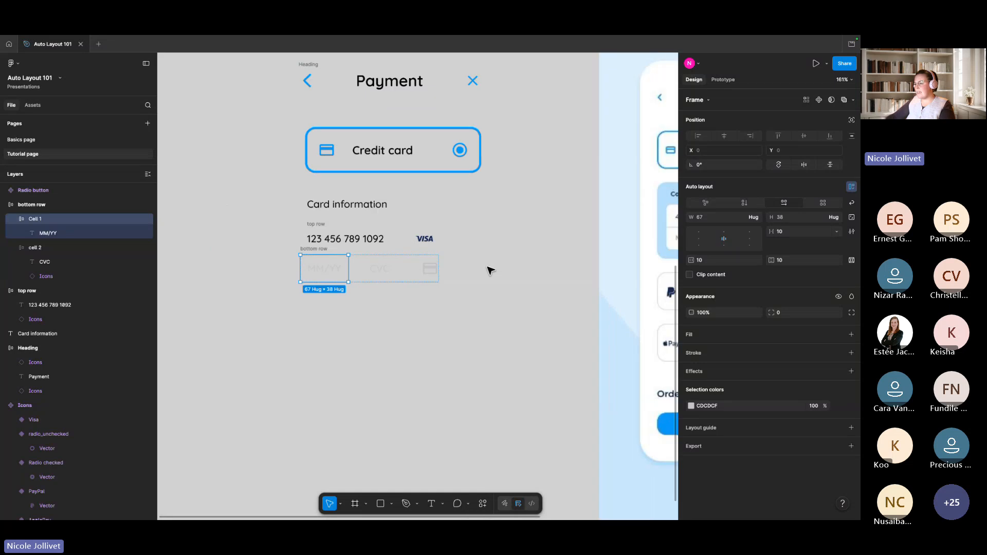
scroll(478, 258, right, 3)
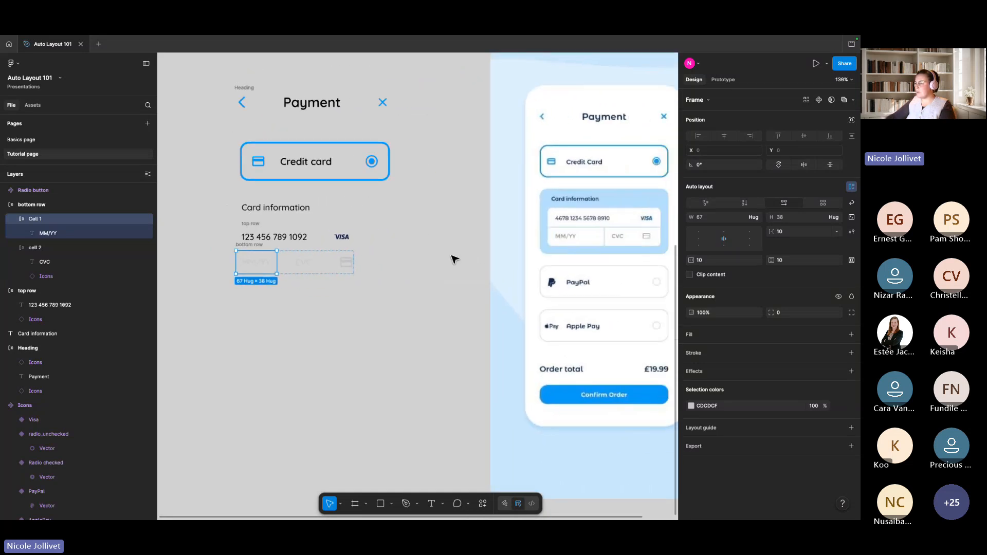
scroll(454, 258, right, 2)
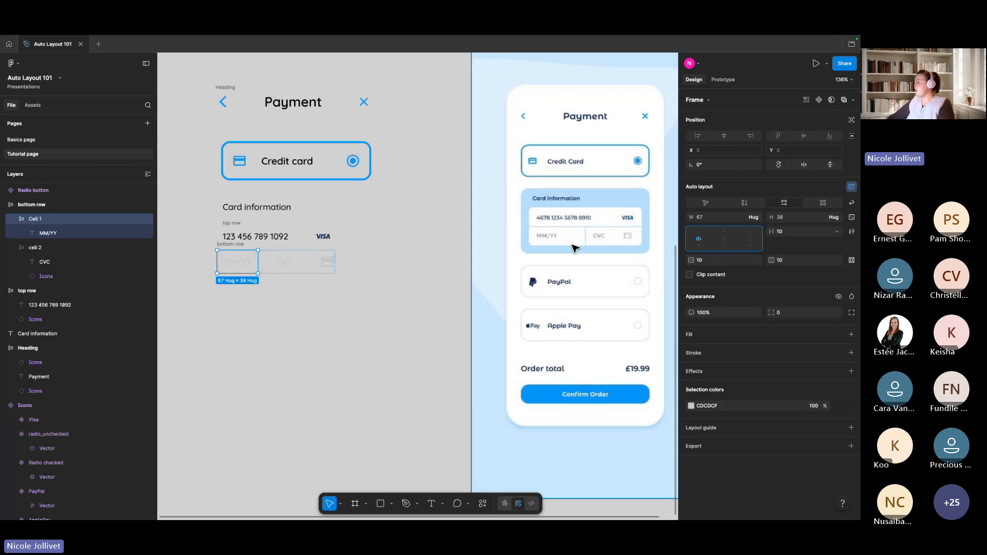
click(753, 217)
click(745, 232)
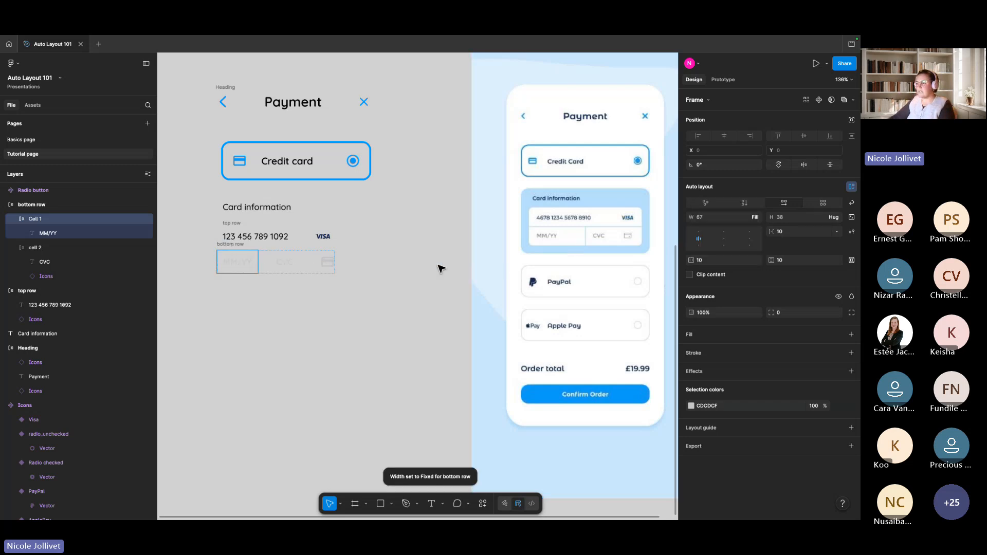
Set cell 2's width to fill the bottom row container
click(284, 260)
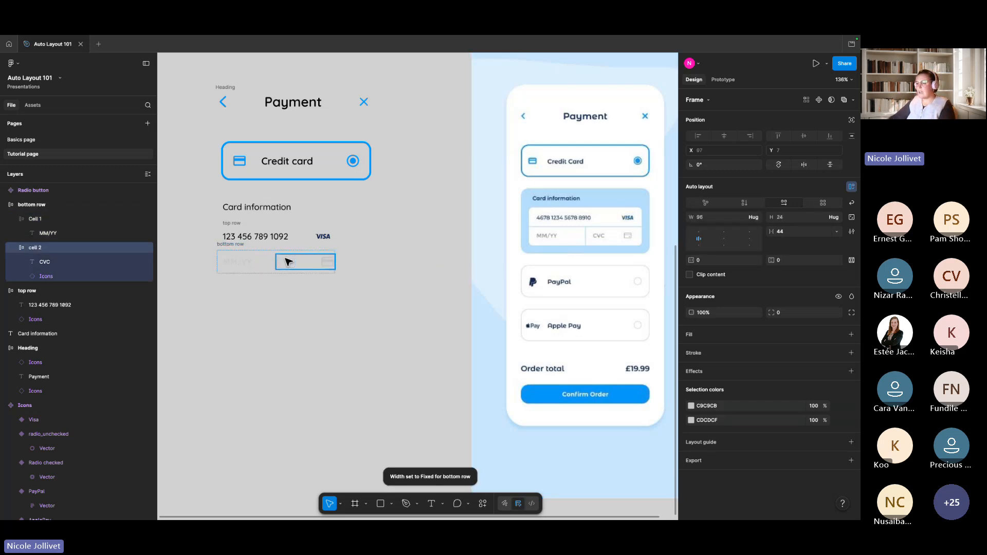
click(755, 217)
click(748, 232)
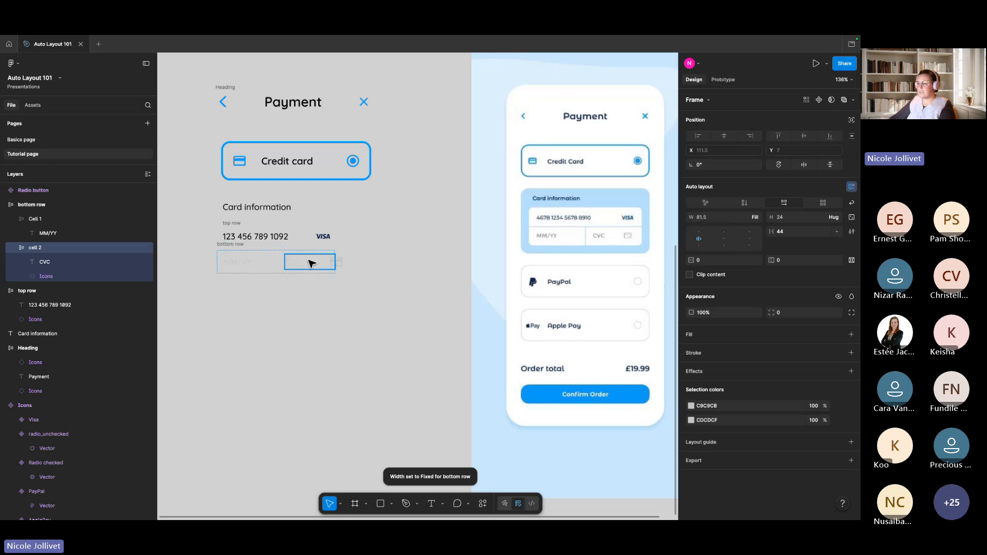
Set the spacing between the CVC text and card icon in cell 2 to Auto
scroll(307, 266, up, 3)
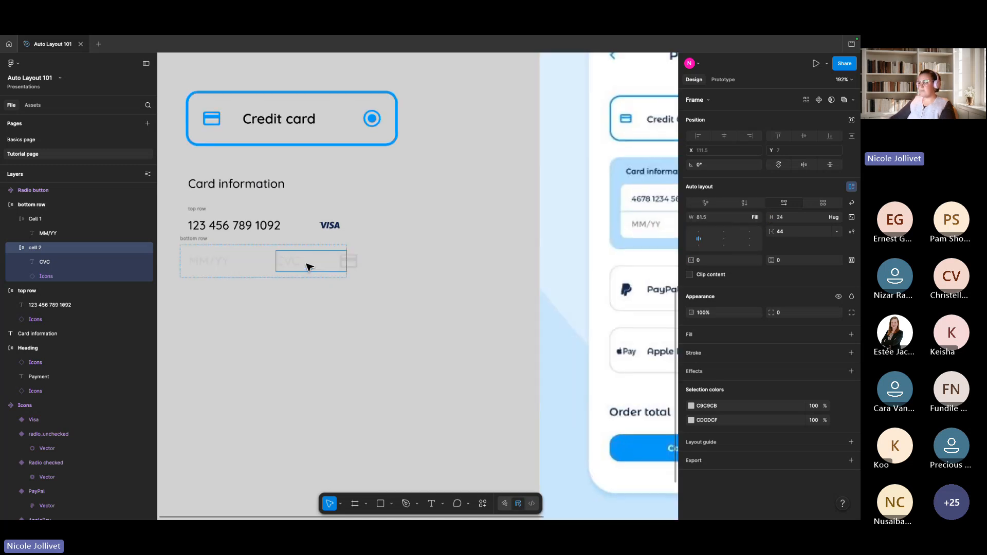
click(296, 264)
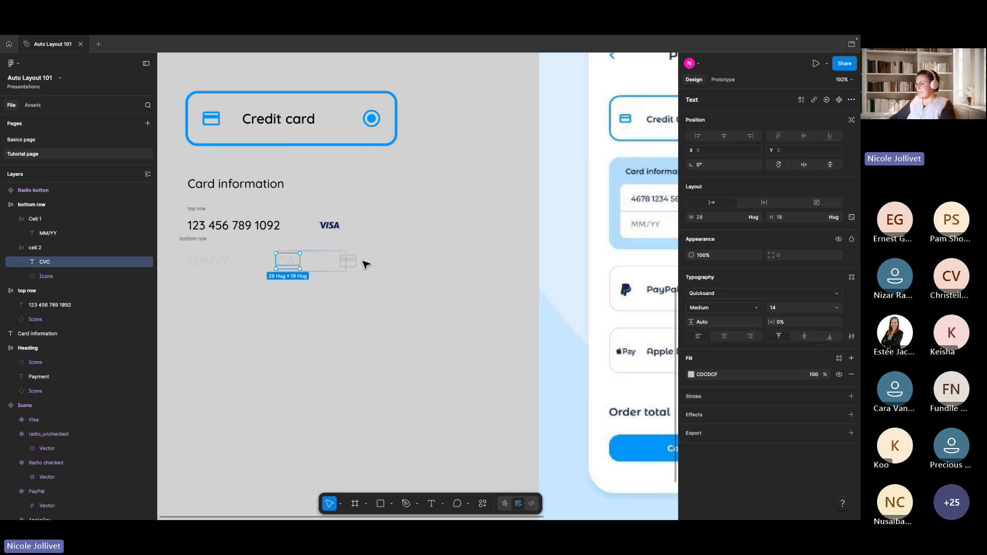
click(332, 265)
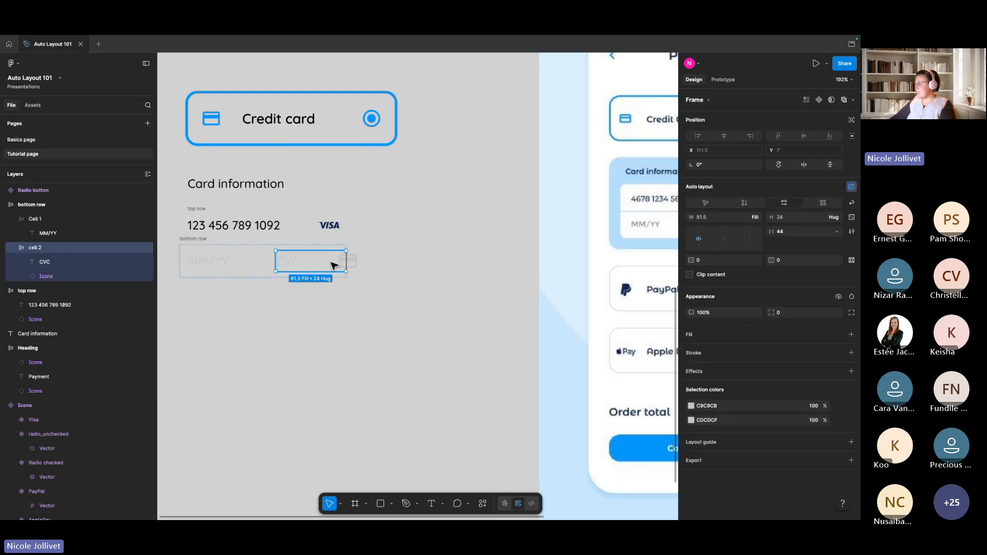
click(699, 238)
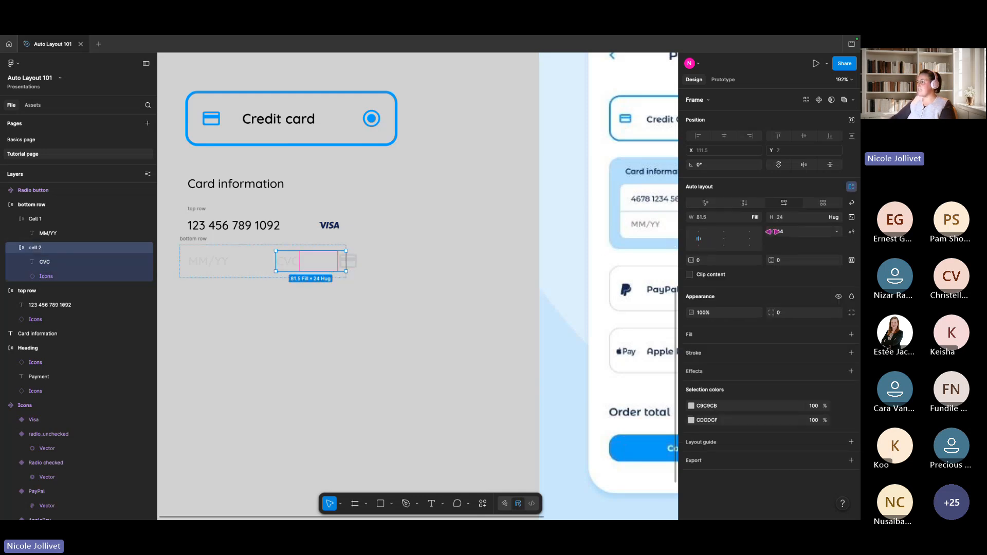
scroll(485, 260, down, 3)
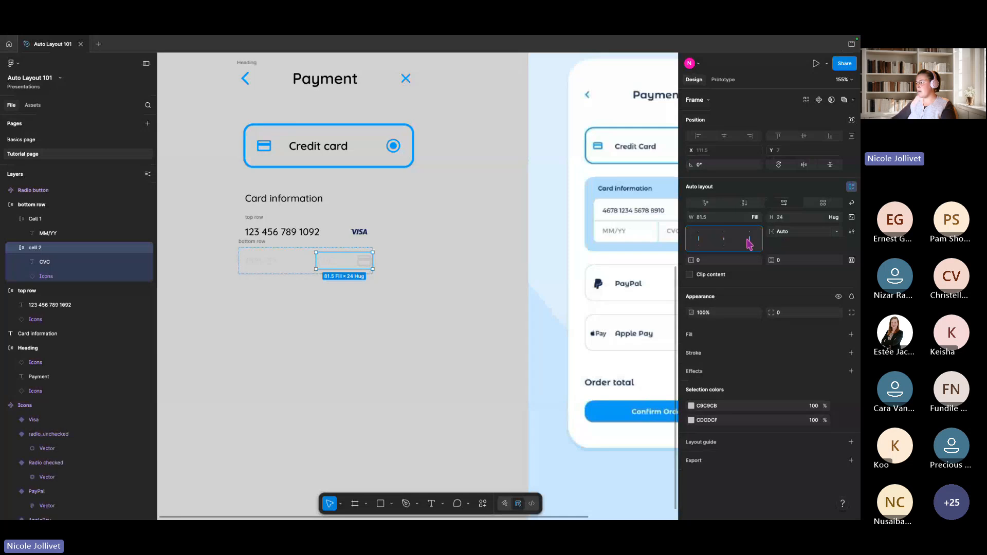
double_click(698, 239)
drag(771, 231, 782, 232)
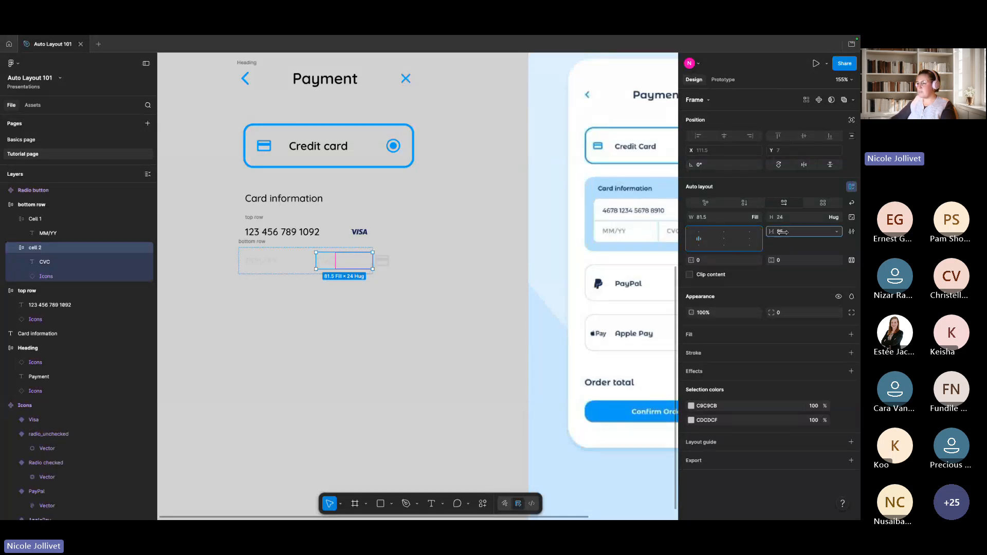
double_click(700, 240)
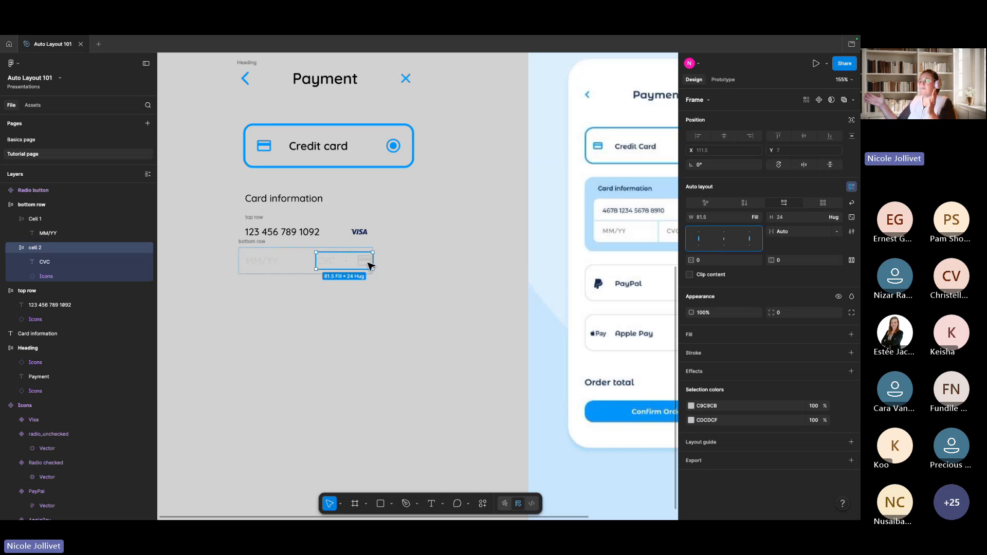
Set cell 2's horizontal and vertical padding to 10, matching Cell 1
scroll(337, 252, up, 3)
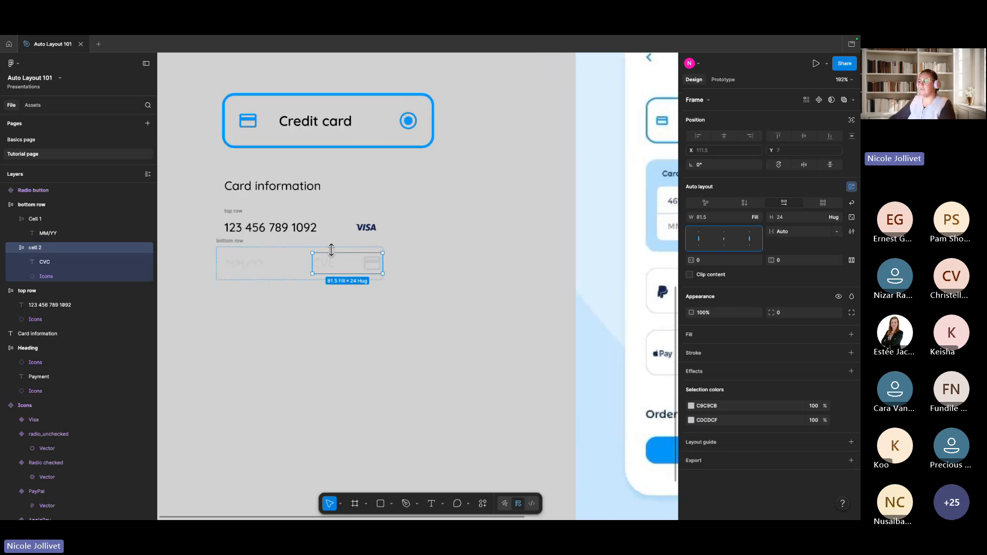
click(269, 261)
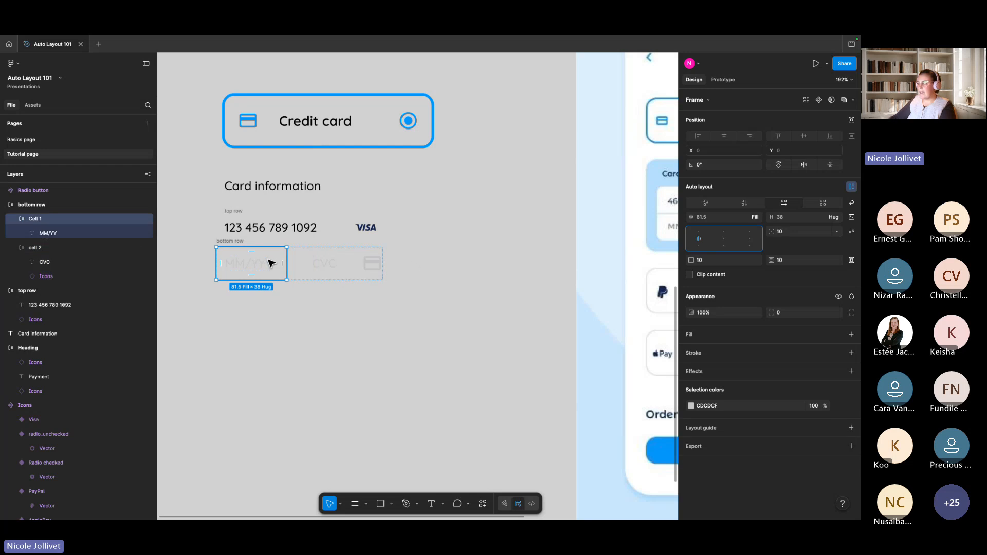
scroll(411, 266, down, 3)
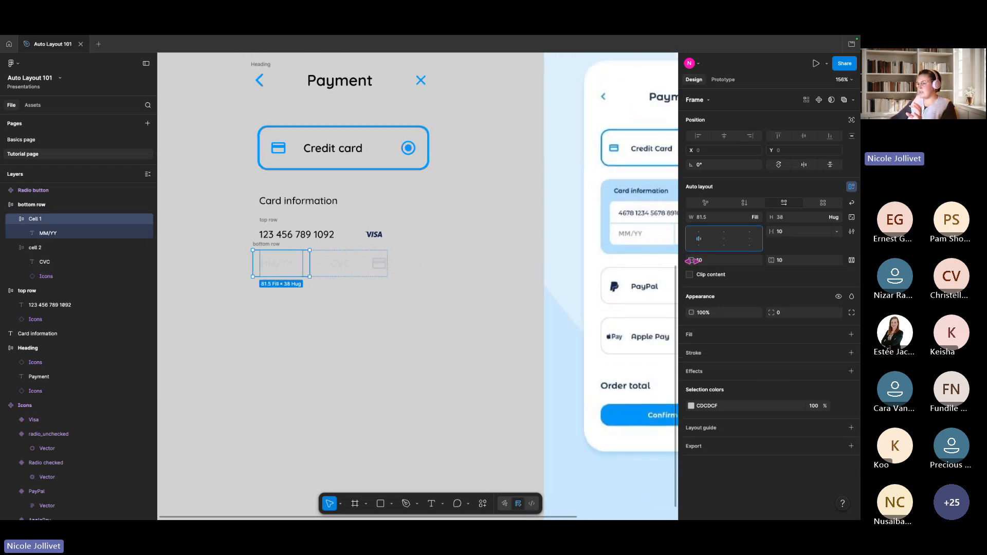
click(350, 266)
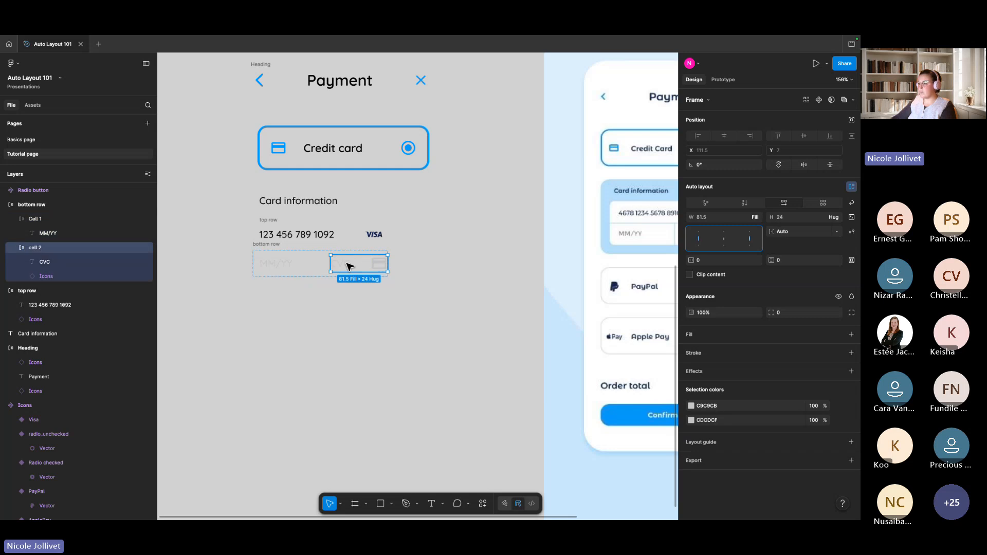
click(708, 262)
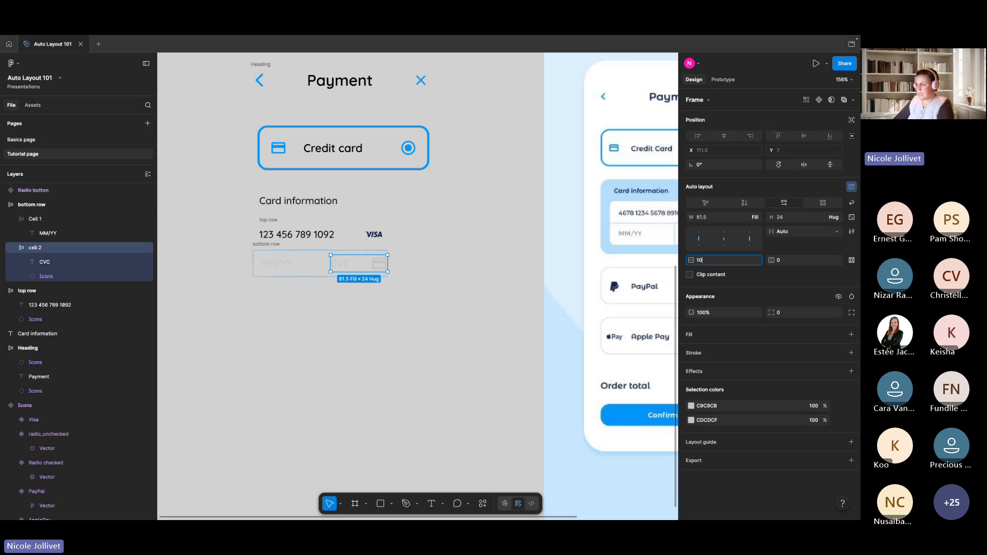
text(10)
key(Return)
click(797, 263)
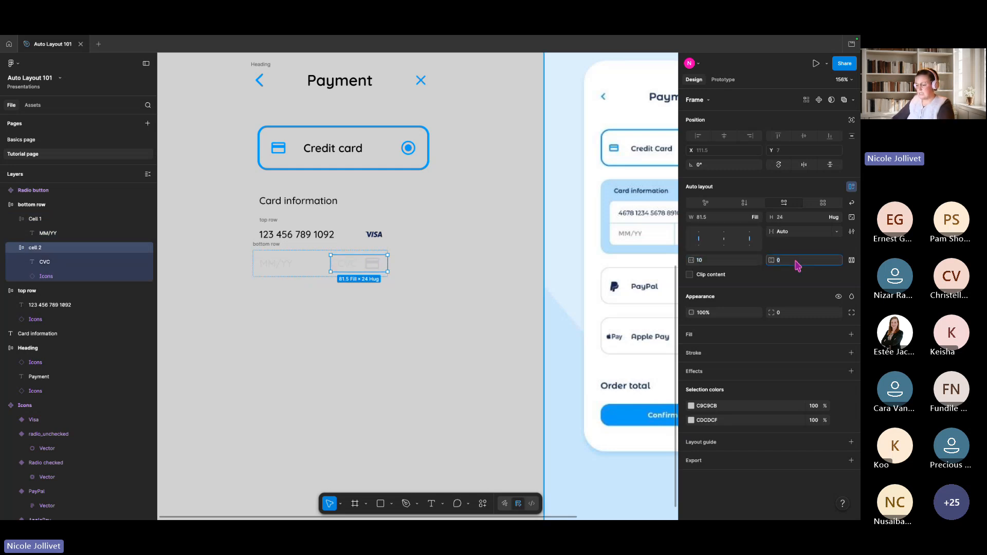
key(Return)
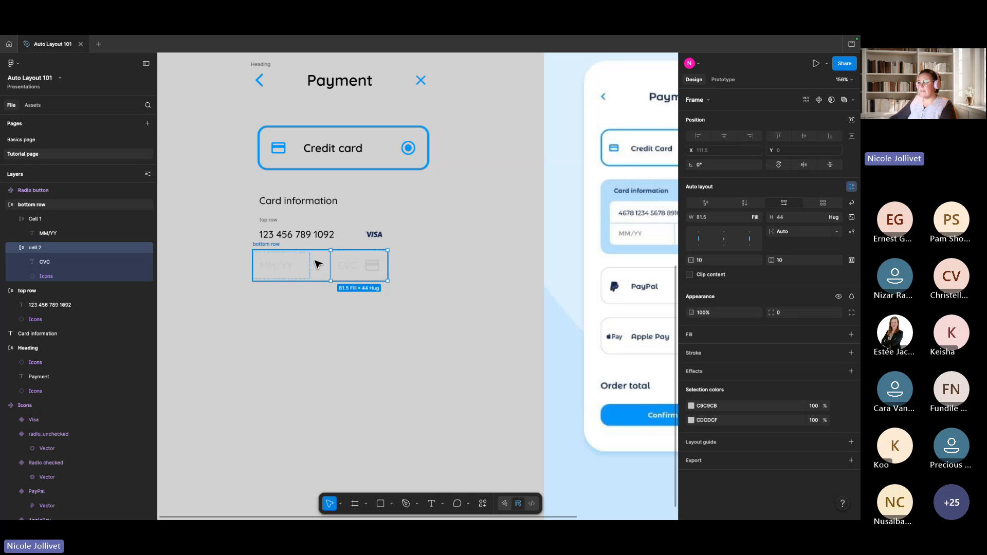
Compare the size and auto layout settings of Cell 1 and cell 2 in the bottom row
double_click(356, 263)
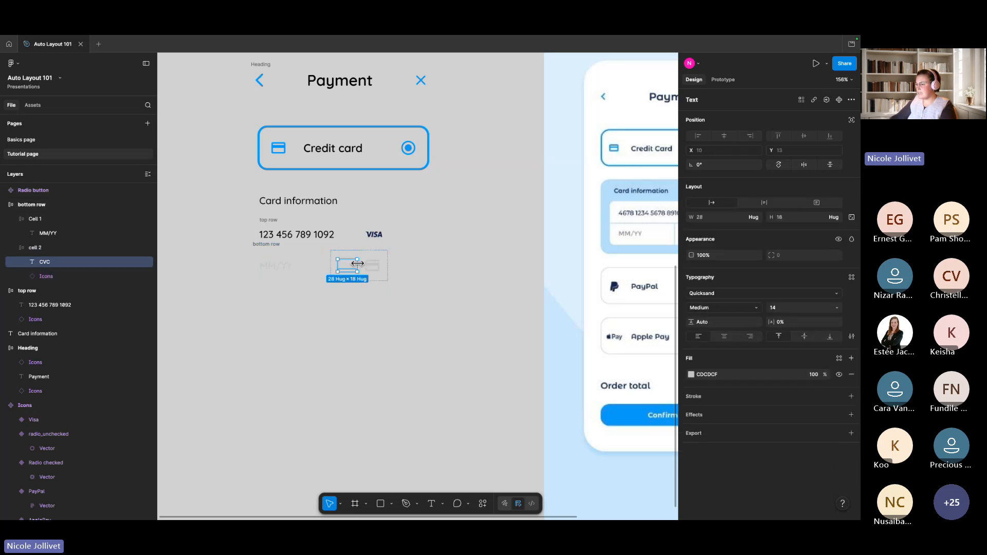
click(334, 261)
click(281, 263)
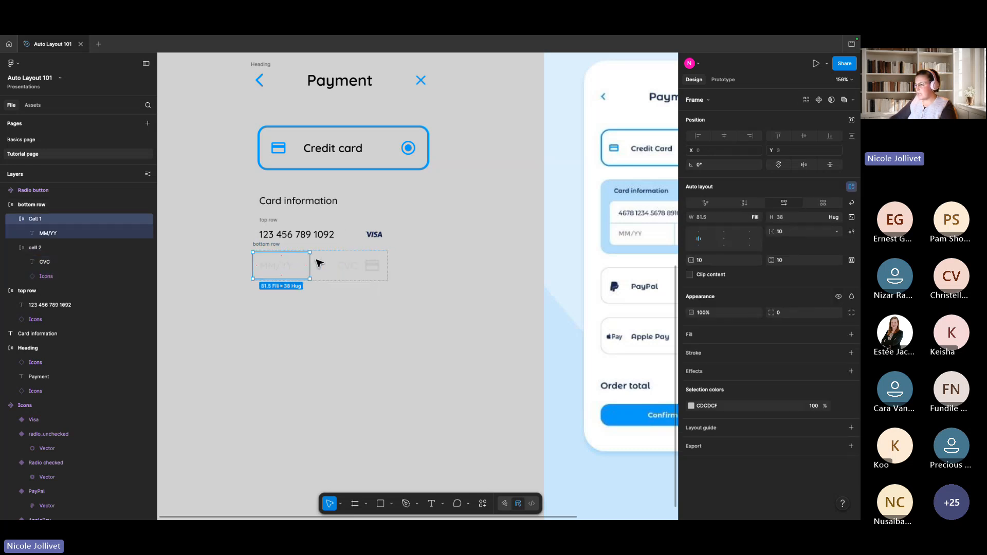
click(348, 263)
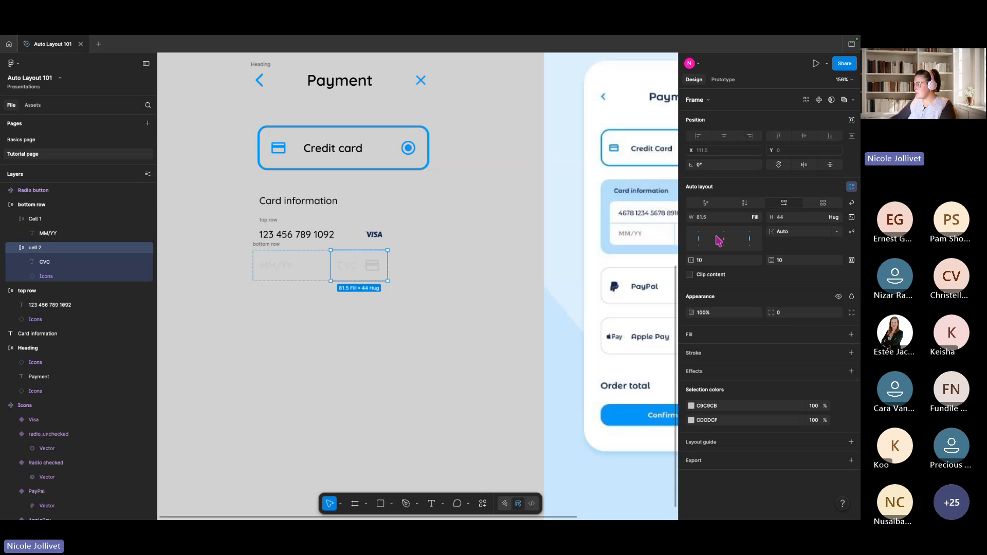
click(303, 264)
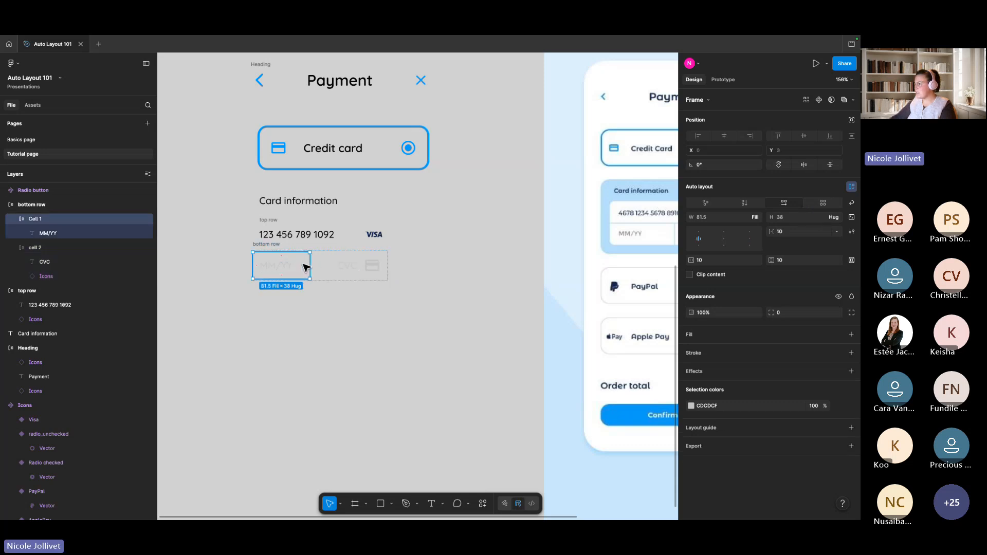
click(348, 266)
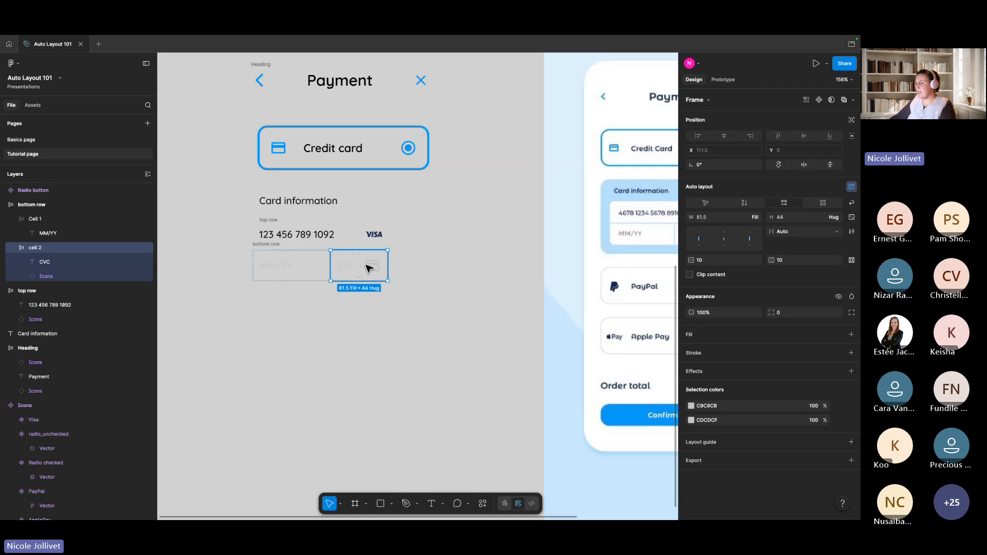
Set Cell 1's height to fill the bottom row container
click(353, 268)
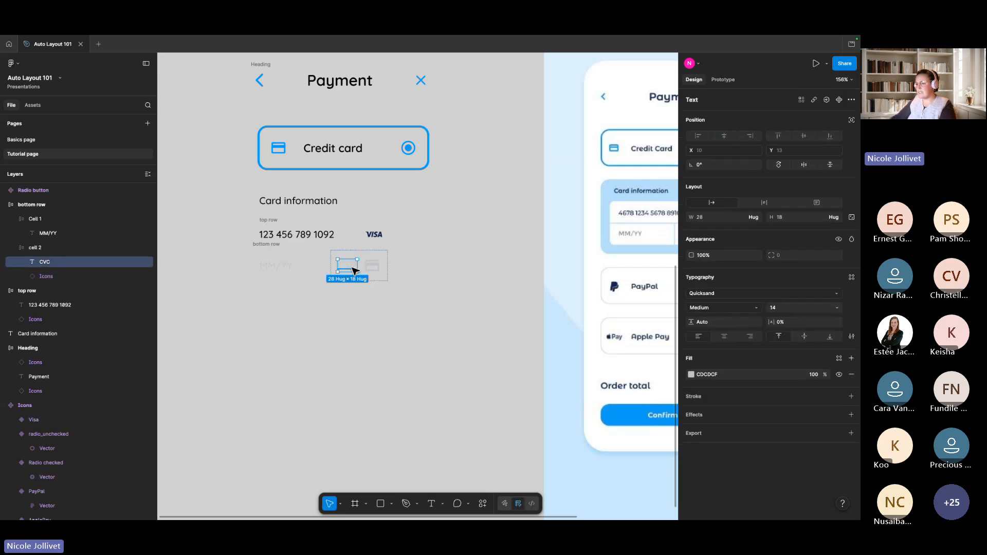
click(286, 267)
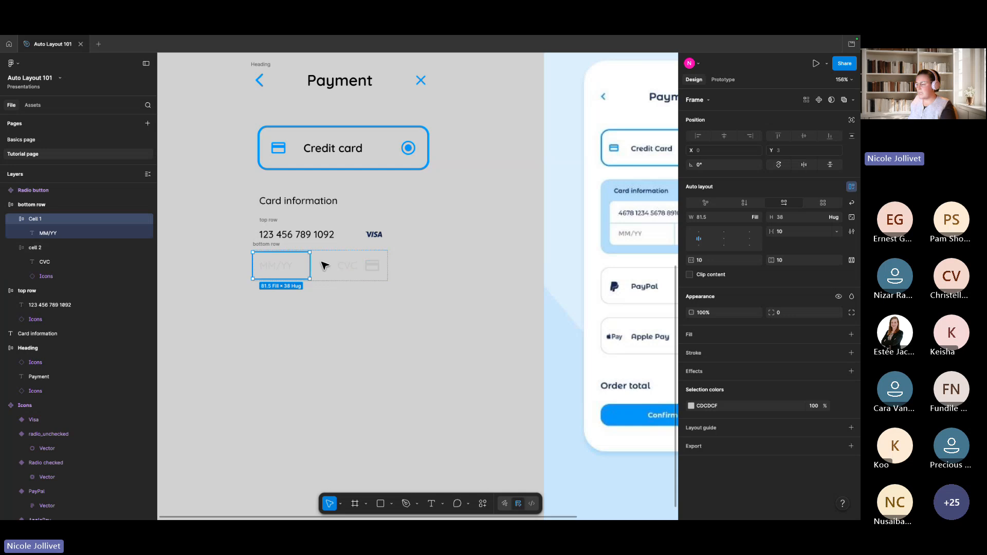
click(833, 216)
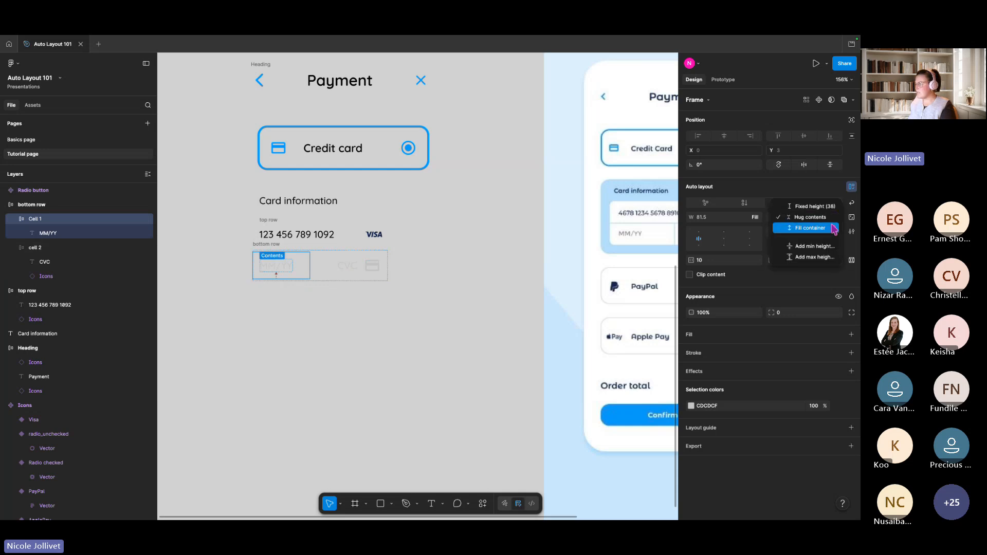
click(833, 228)
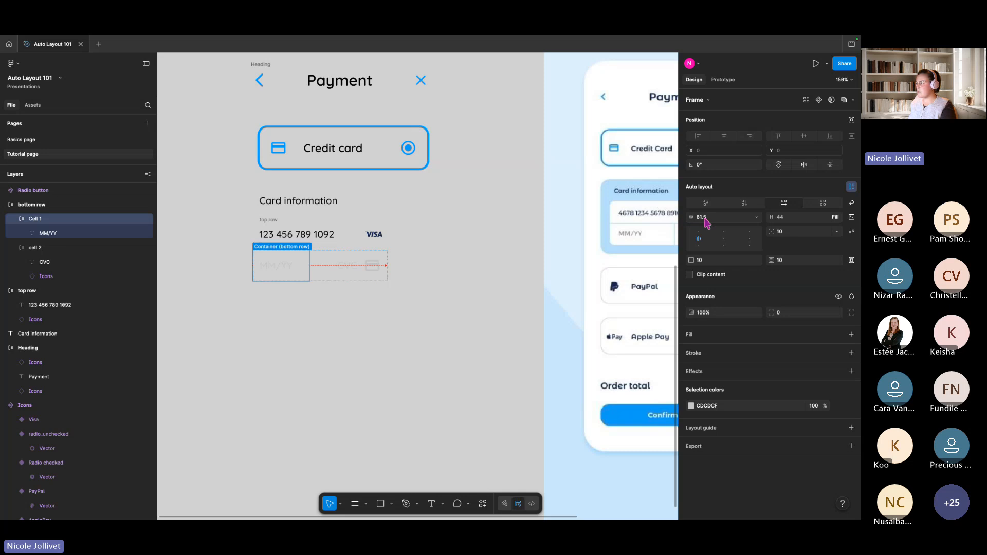
Set the spacing between the two cells of the bottom row to 1
click(323, 267)
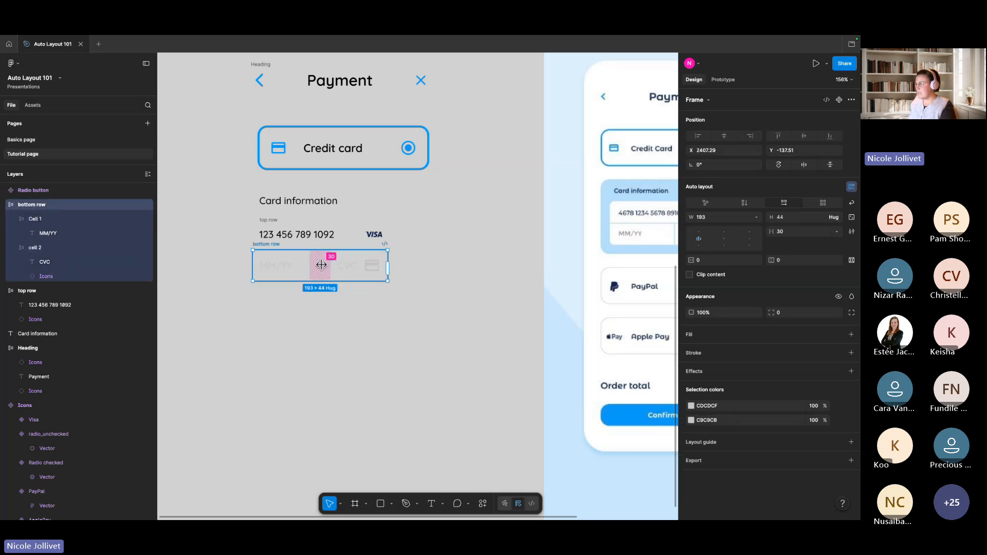
scroll(321, 264, up, 3)
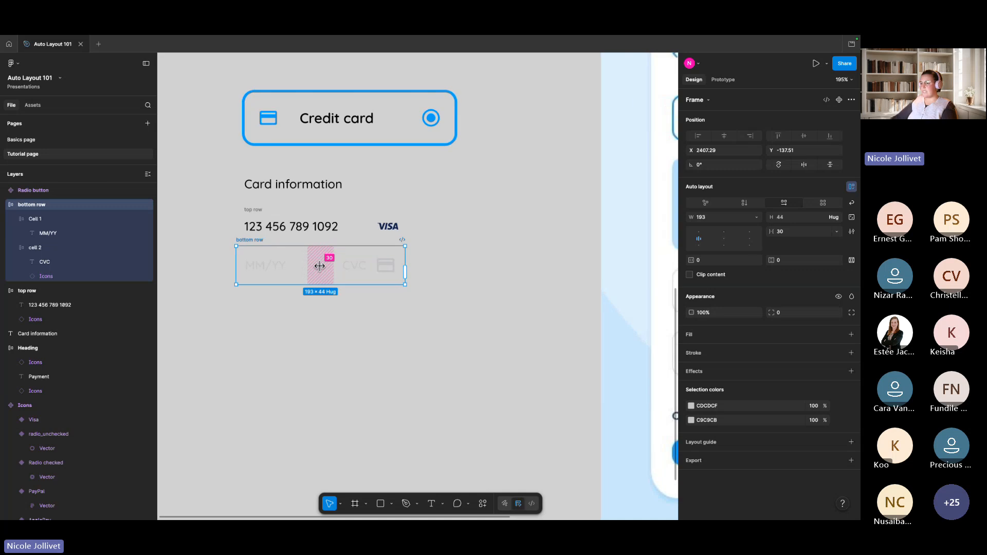
click(784, 231)
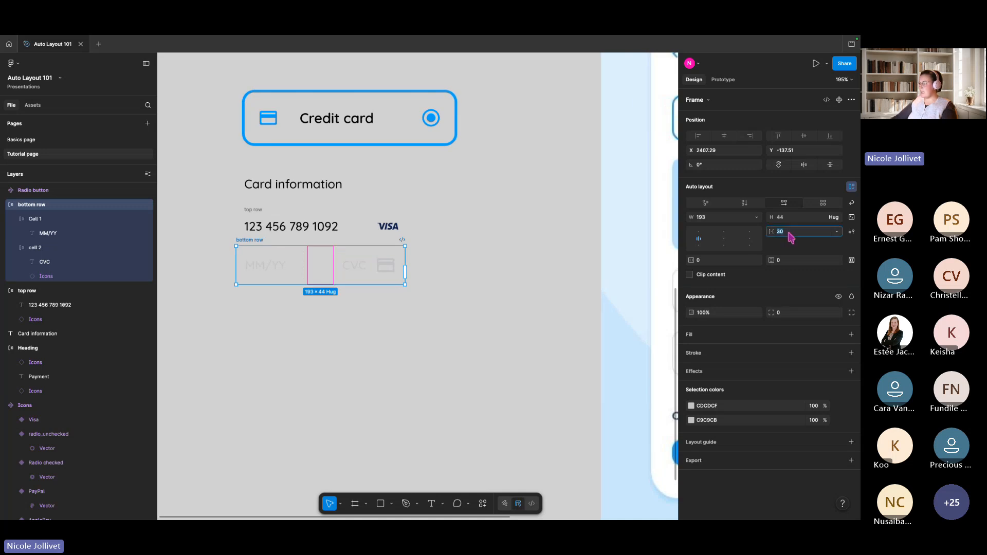
text(1)
key(Return)
scroll(520, 309, down, 3)
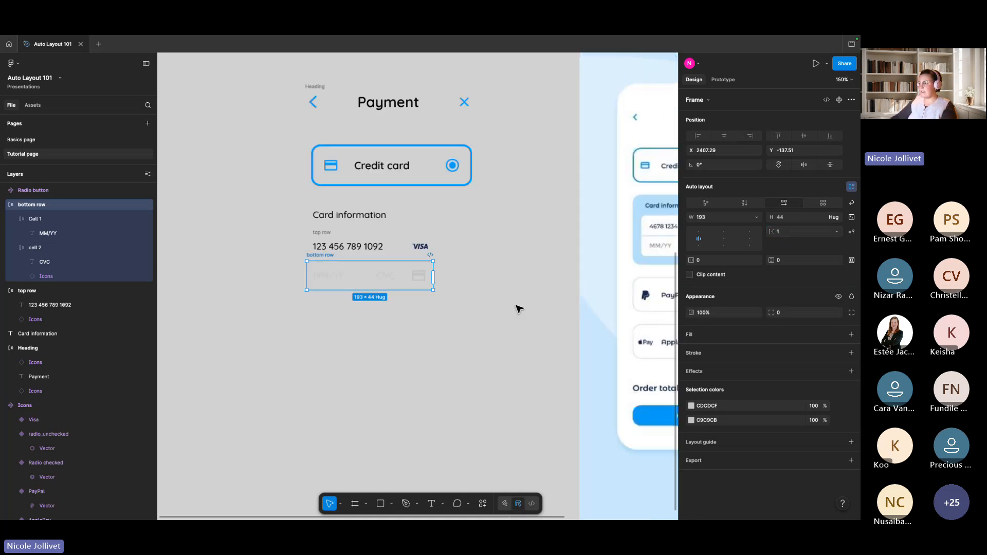
Try a white FFFFFF fill on the whole bottom row frame
scroll(353, 299, right, 5)
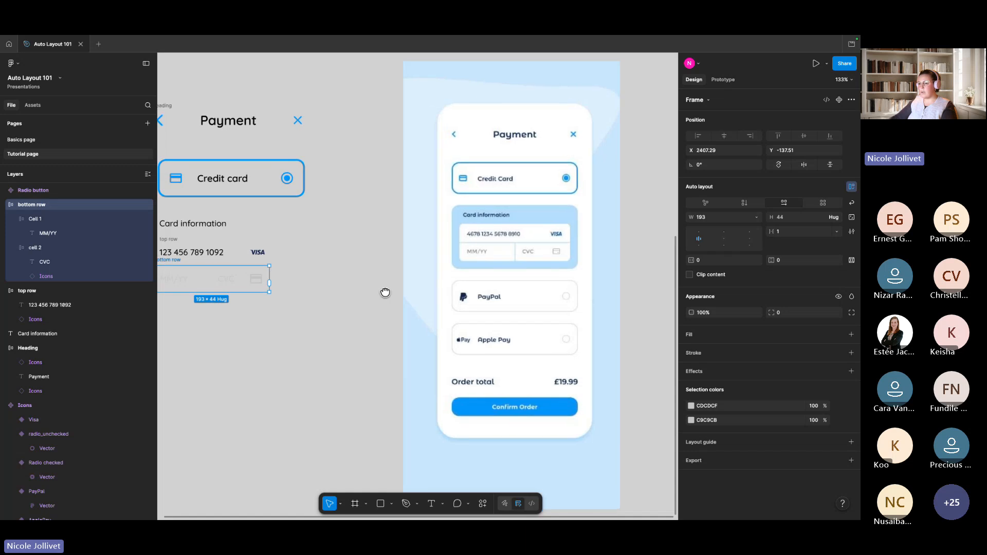
scroll(384, 288, left, 4)
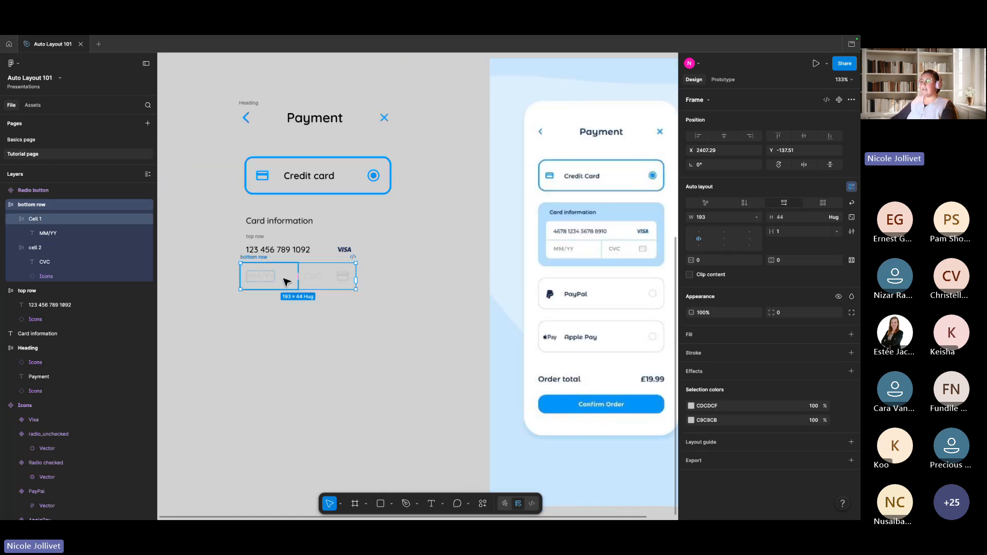
scroll(246, 270, up, 3)
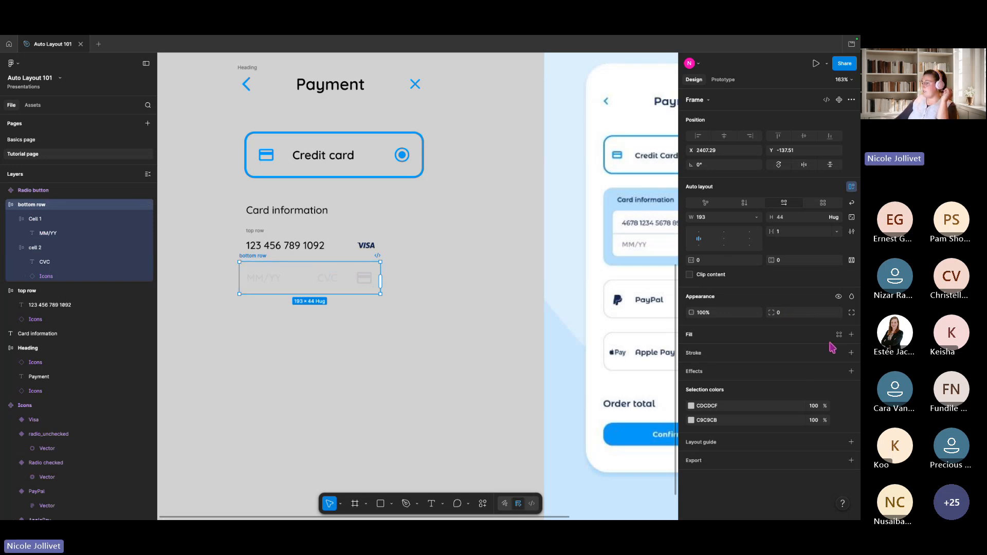
click(851, 335)
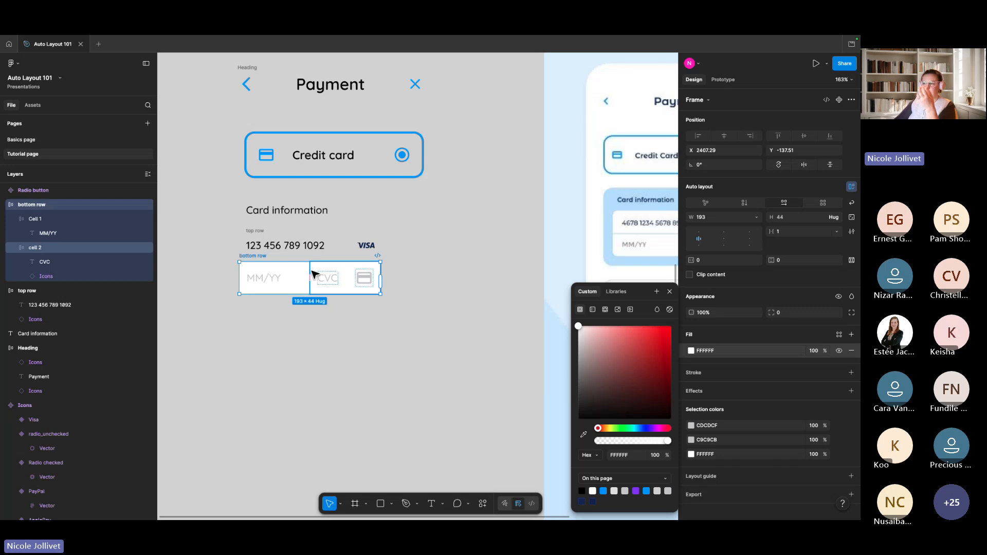
Add a white FFFFFF fill to both Cell 1 and cell 2 instead of the whole bottom row
click(266, 279)
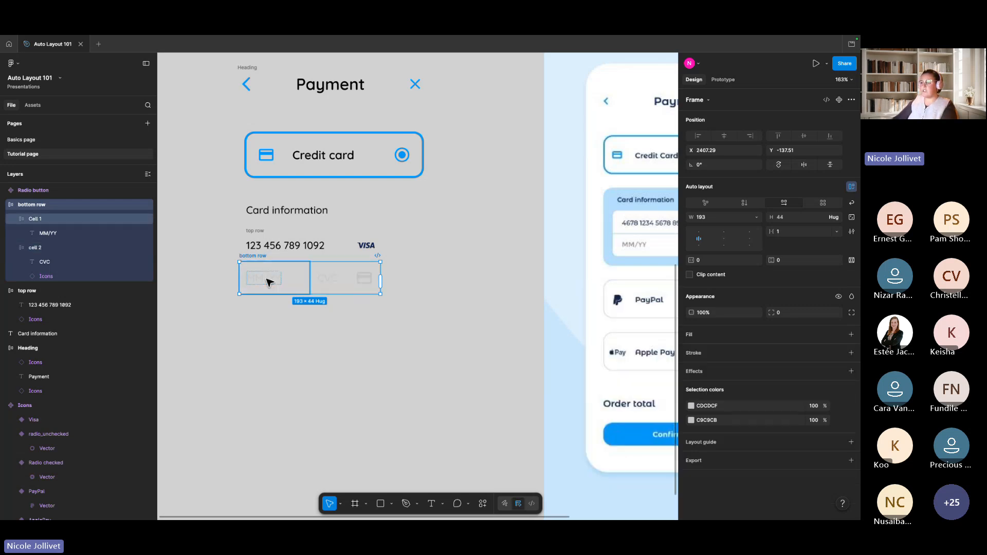
shift+click(339, 281)
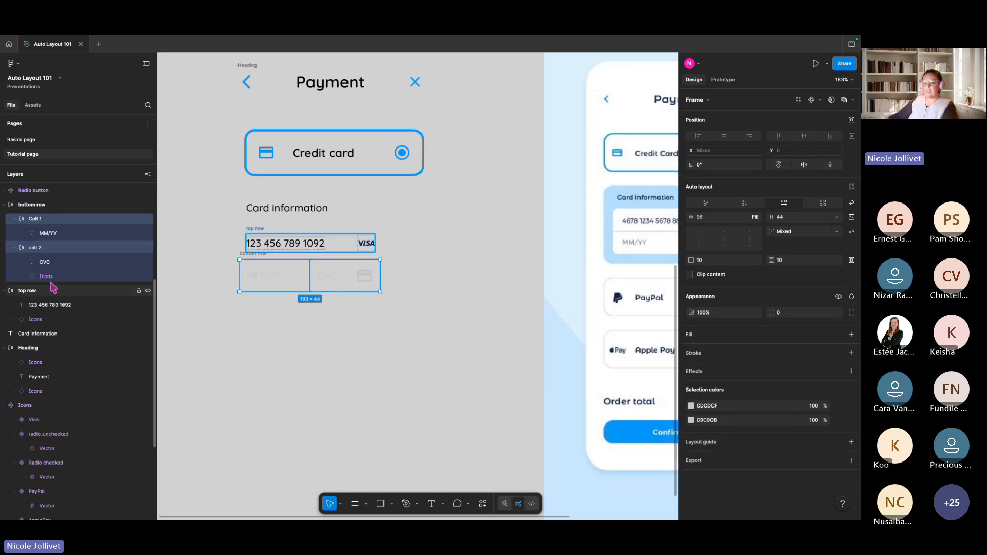
click(850, 334)
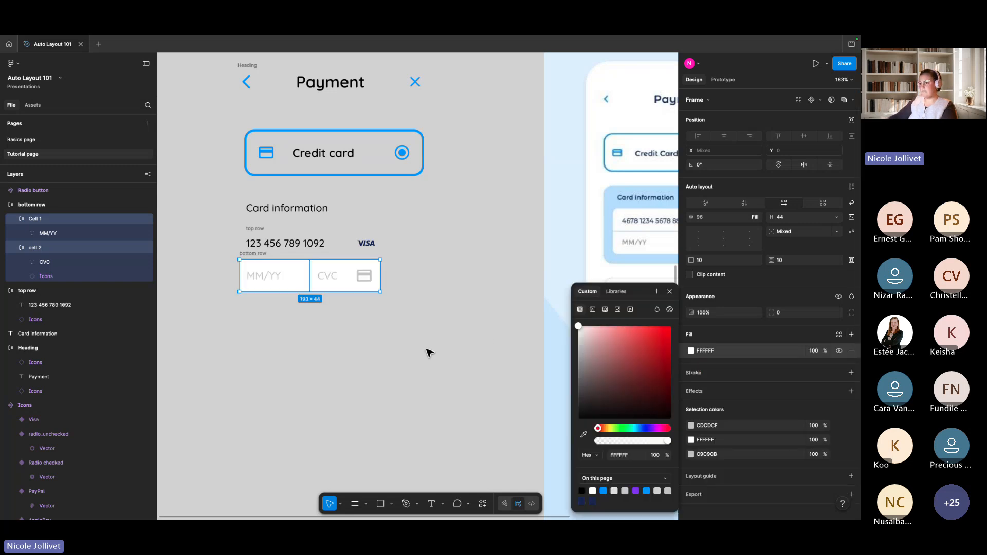
click(413, 311)
scroll(412, 311, up, 2)
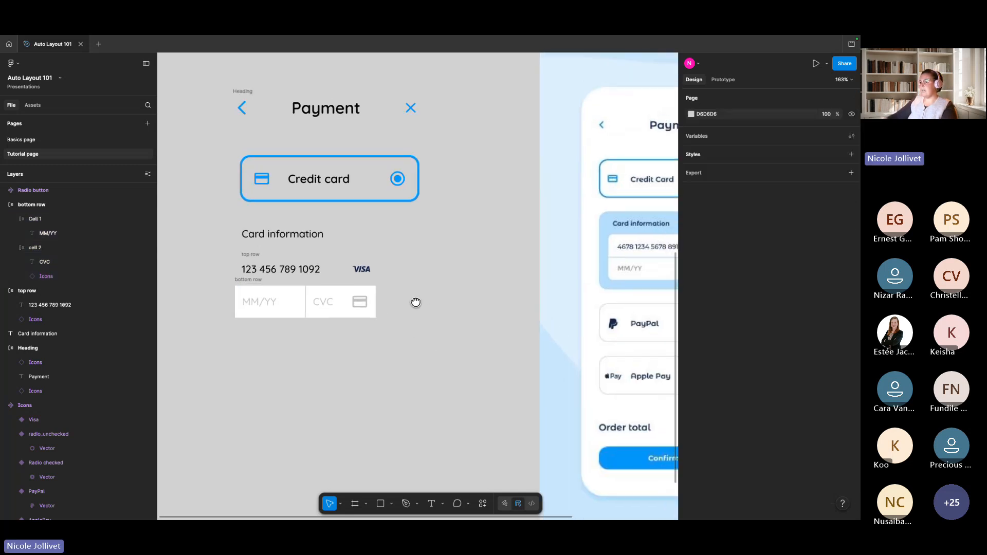
Set the top row's horizontal and vertical padding to 10
click(234, 257)
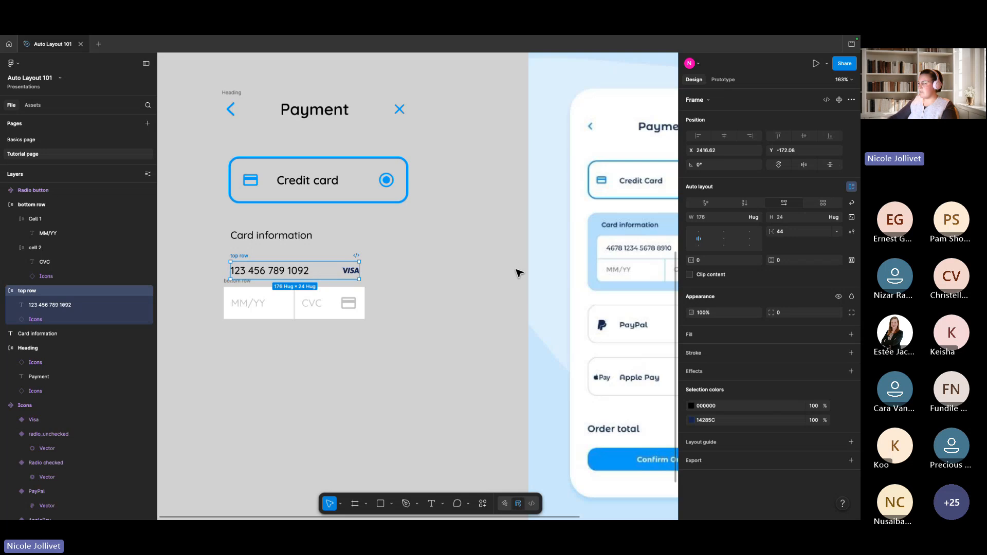
click(716, 260)
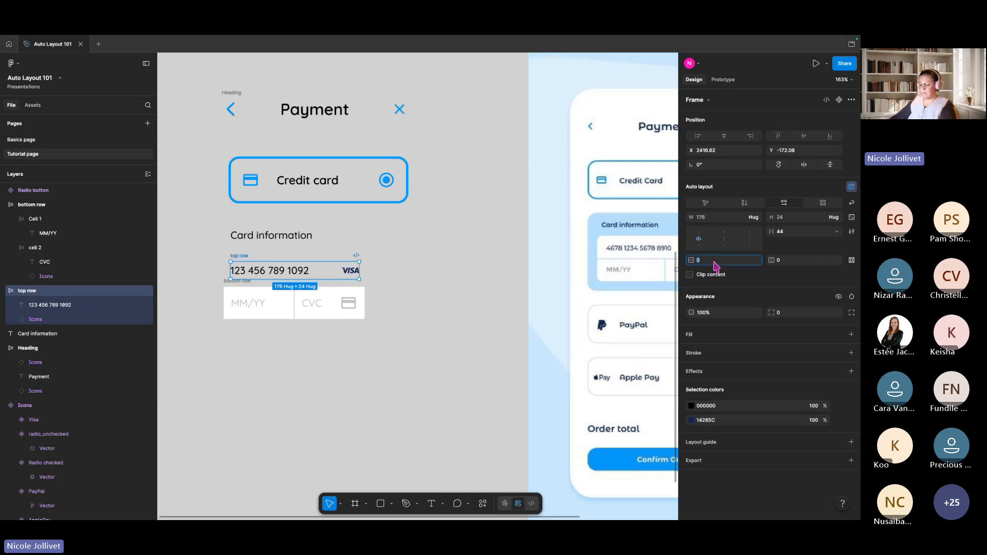
text(10)
key(Return)
click(798, 262)
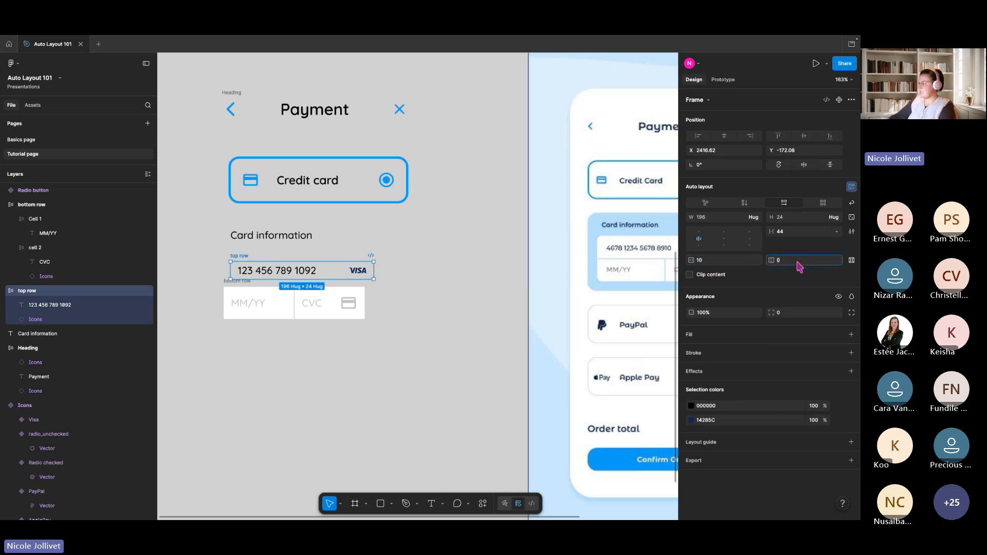
text(10)
key(Return)
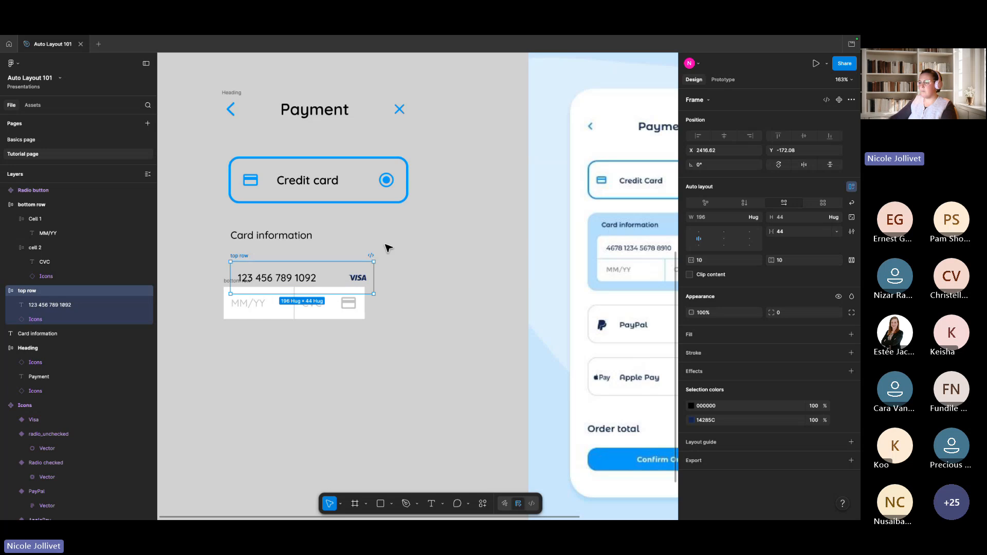
Reposition the bottom row just below the top row so that their left edges line up
scroll(386, 246, left, 5)
scroll(385, 246, down, 2)
drag(277, 262, 291, 287)
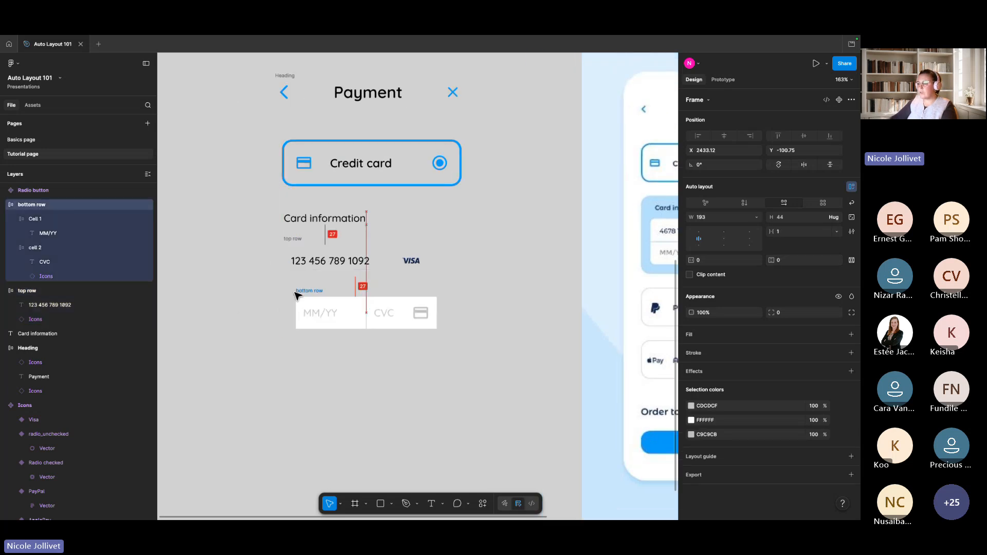
drag(298, 243, 311, 256)
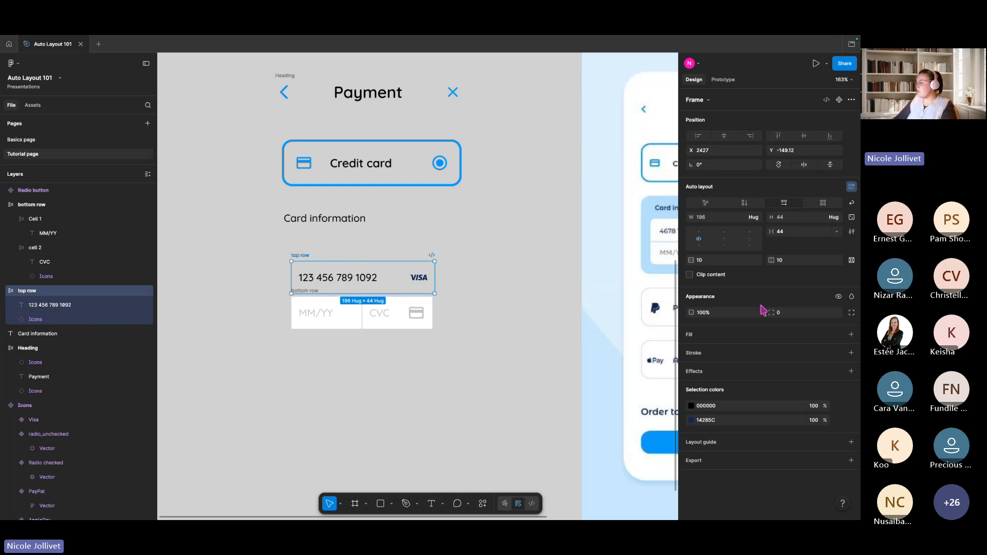
Add a white FFFFFF fill to the top row
click(851, 335)
click(469, 261)
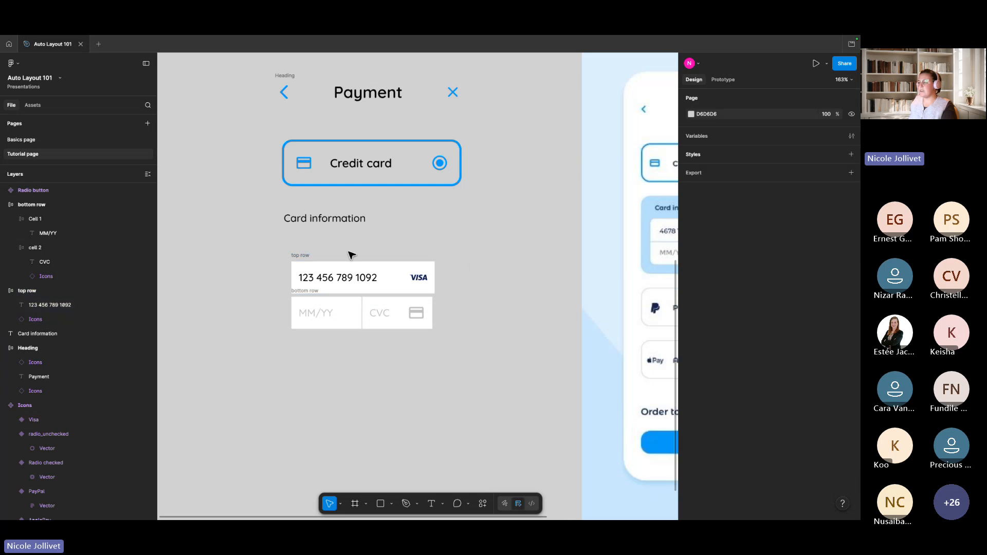
scroll(355, 242, up, 3)
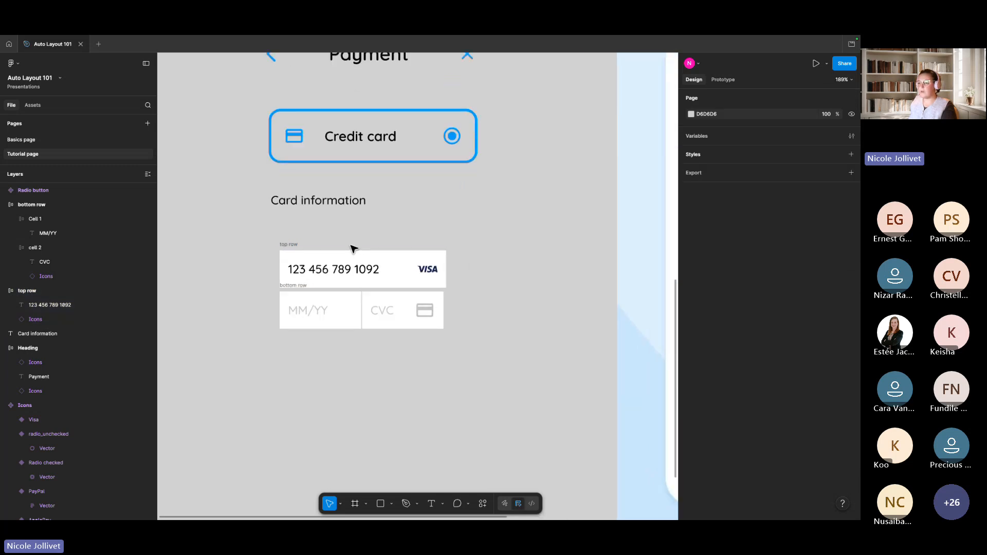
click(295, 248)
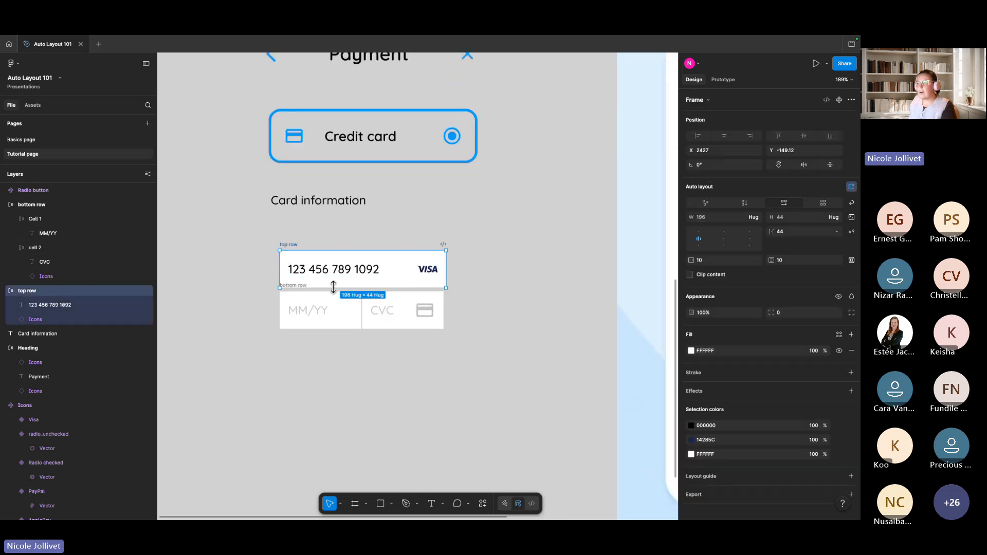
scroll(296, 289, up, 5)
shift+click(287, 292)
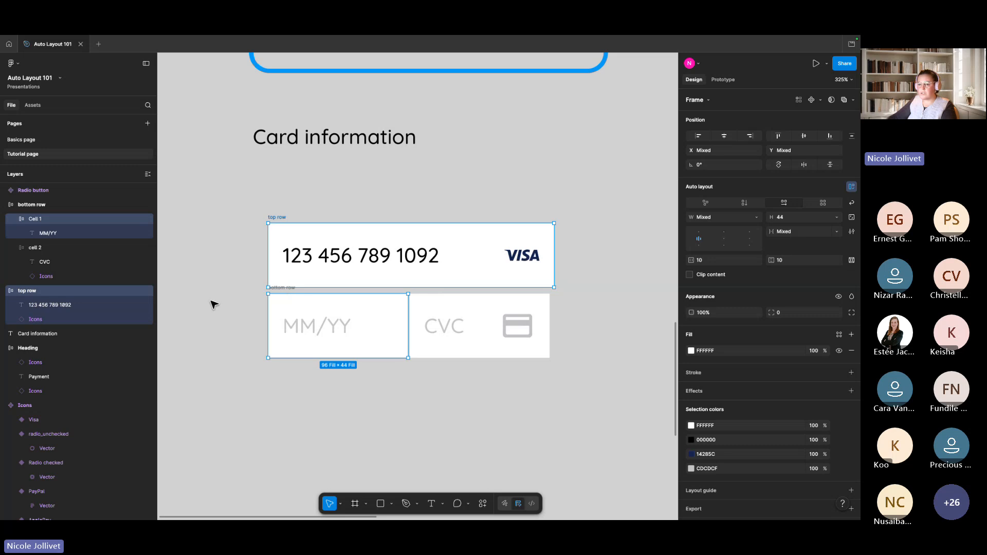
click(240, 307)
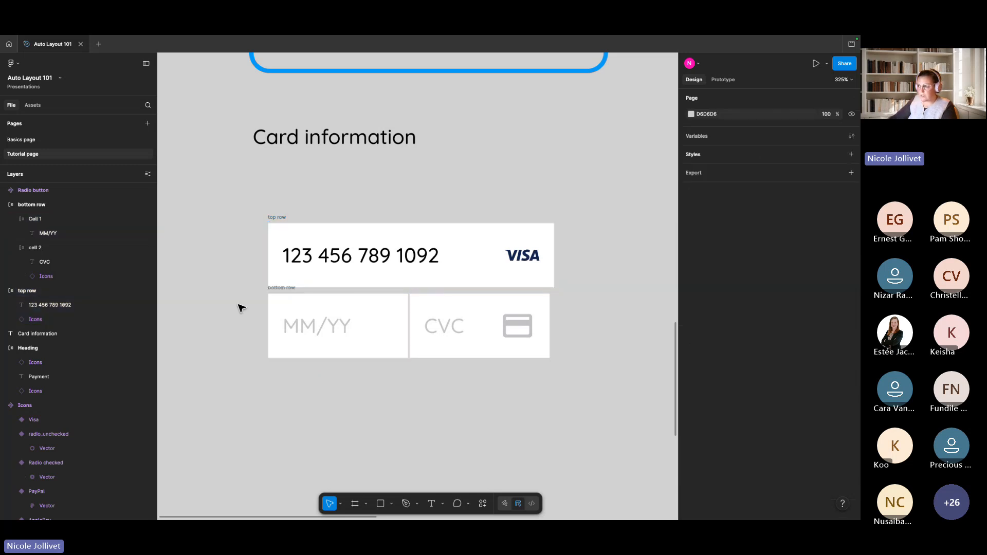
Wrap the top row and bottom row together in a new auto layout frame
scroll(296, 393, down, 1)
click(280, 286)
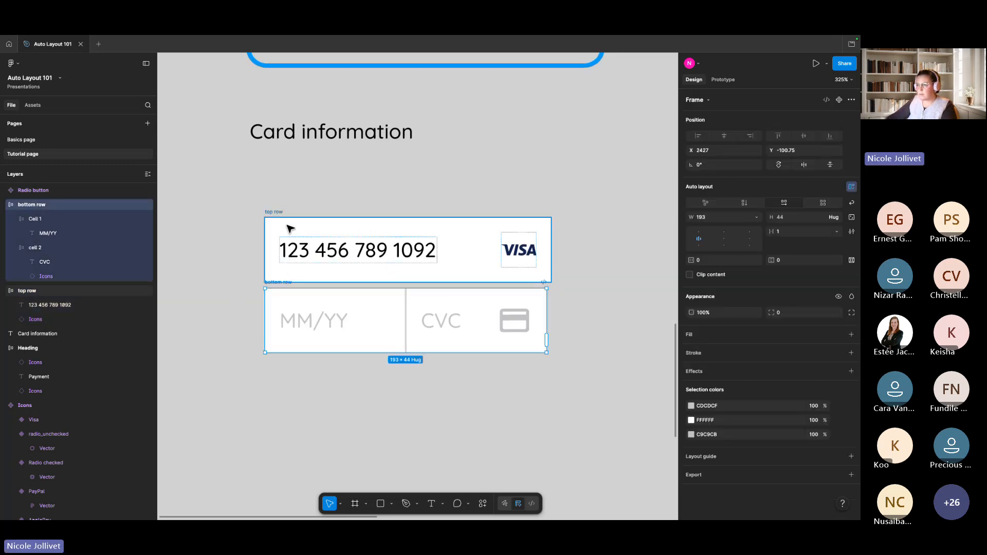
shift+click(273, 213)
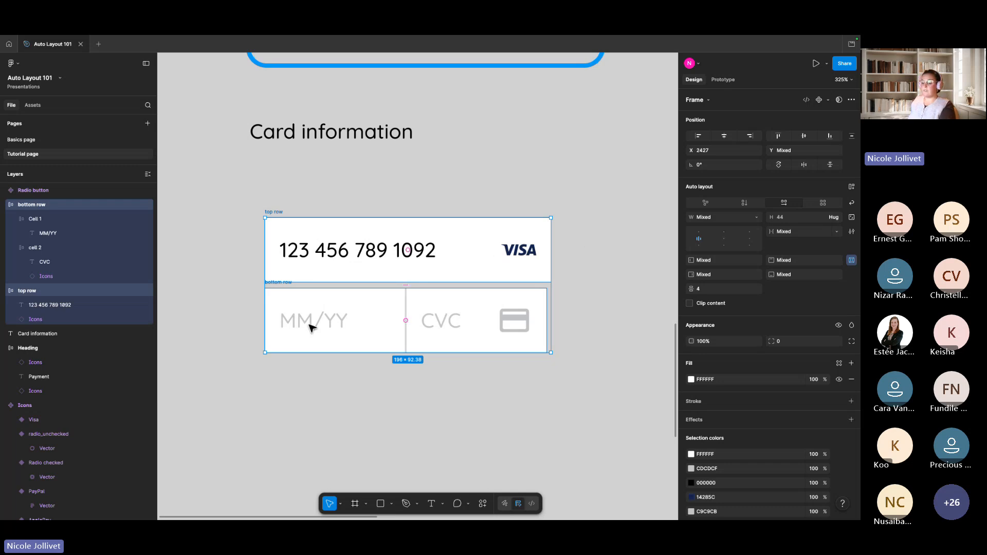
key(shift+a)
Examine the sizing and auto layout settings of the new parent frame, its rows and the bottom row's cells
double_click(319, 305)
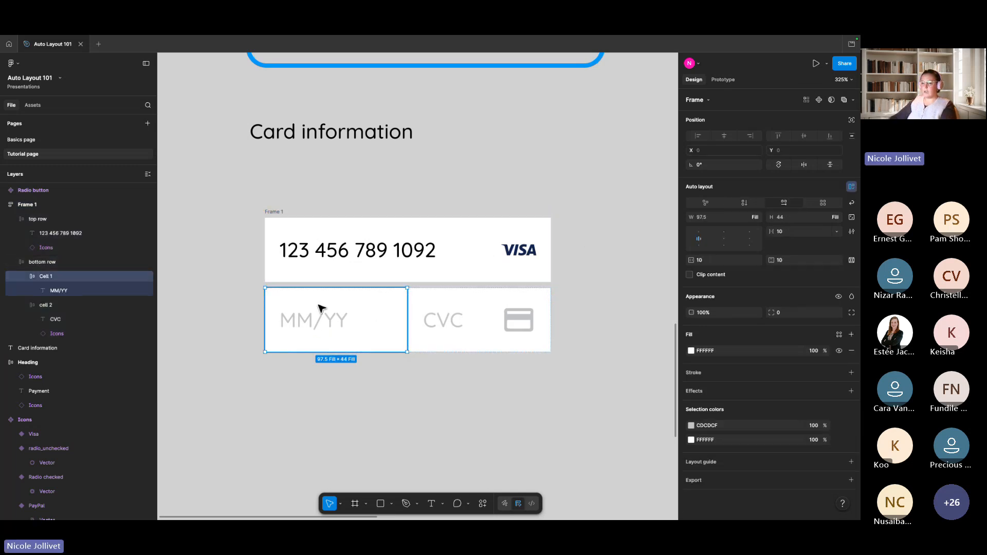
click(269, 212)
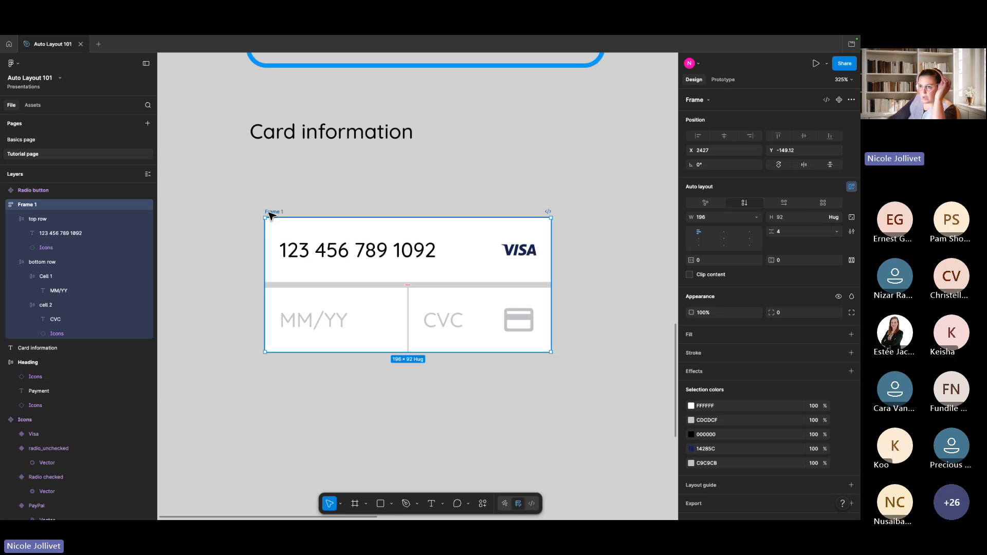
click(318, 246)
click(319, 313)
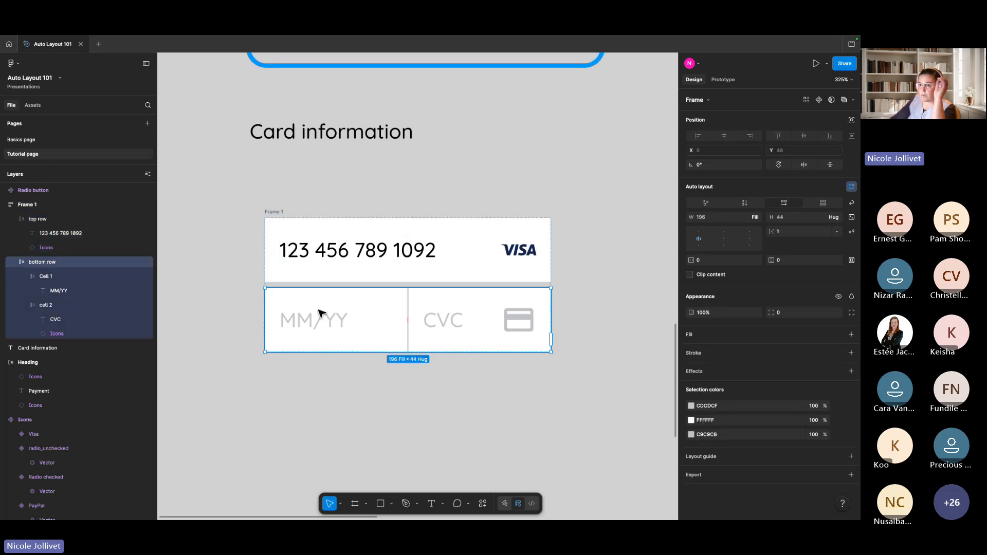
double_click(324, 306)
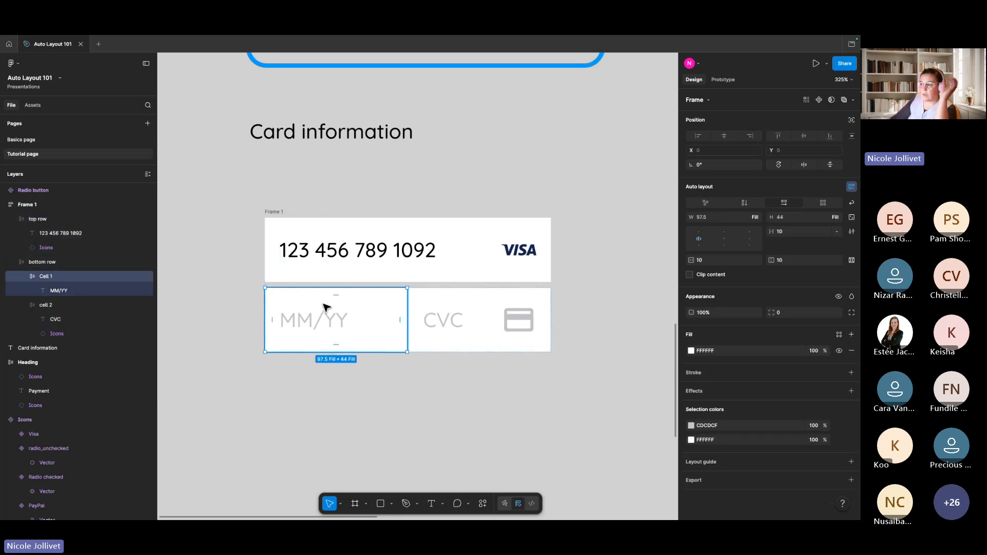
click(463, 311)
click(595, 302)
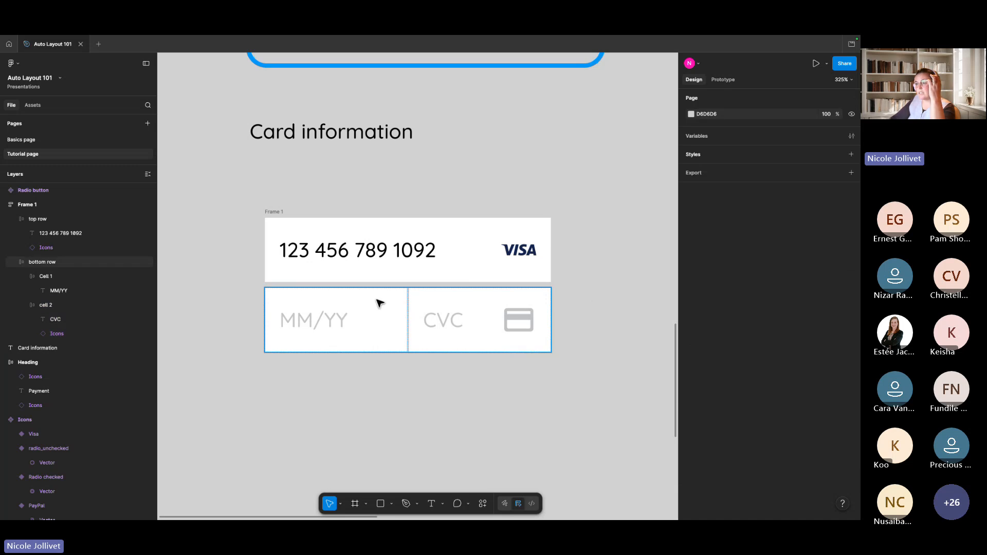
click(274, 211)
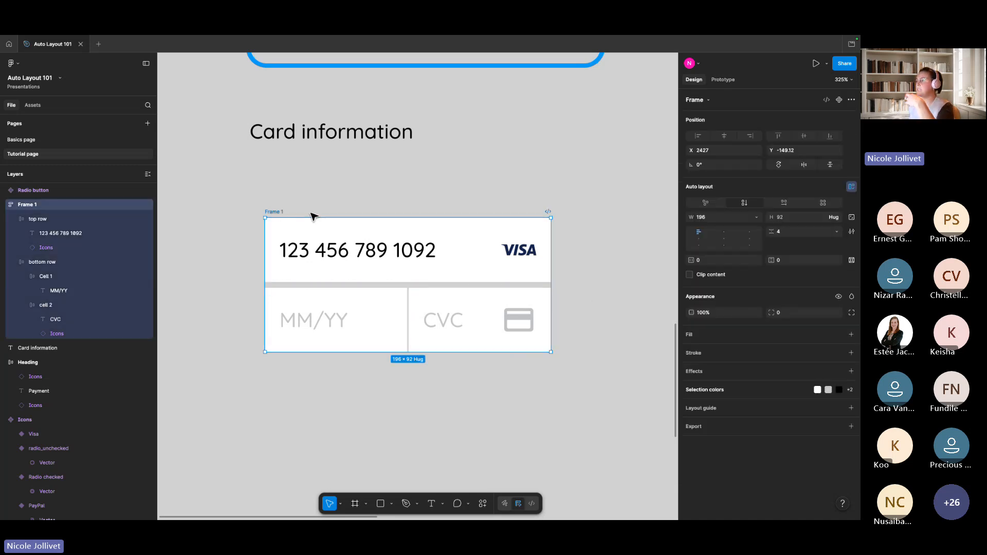
Set the vertical gap between the top and bottom rows of the parent frame to 1
mouse_move(409, 284)
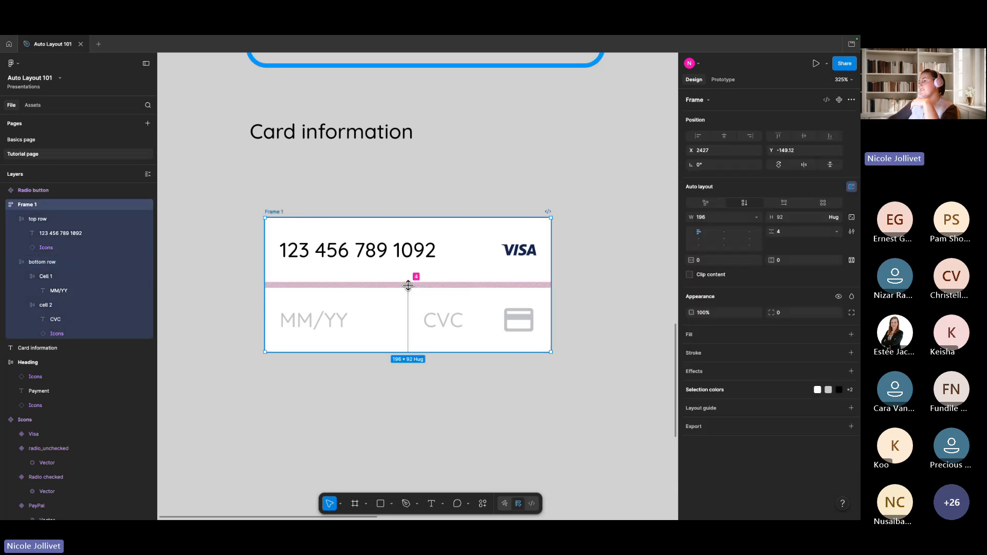
click(788, 235)
text(1)
key(Return)
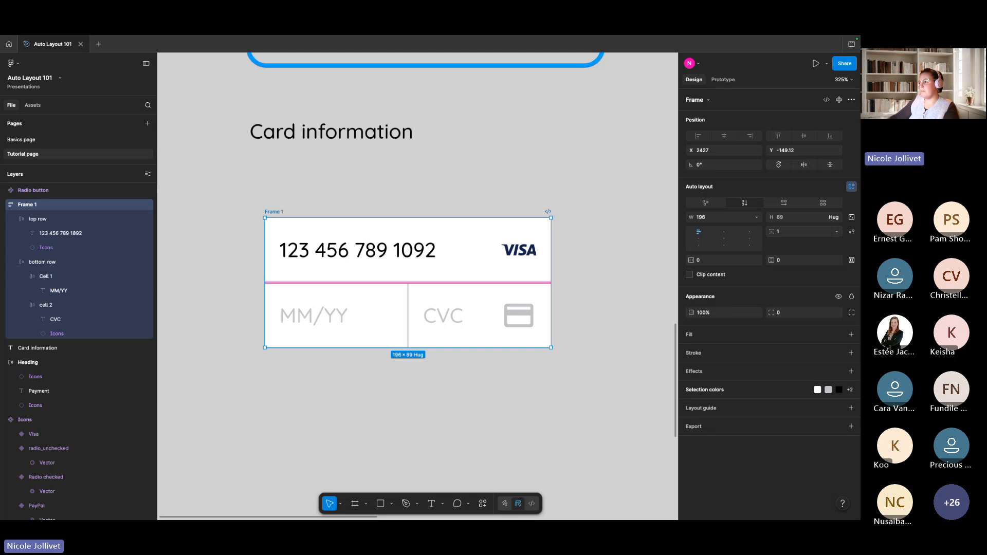
Rename the parent frame holding both rows as Table
click(489, 180)
scroll(543, 192, down, 2)
click(311, 208)
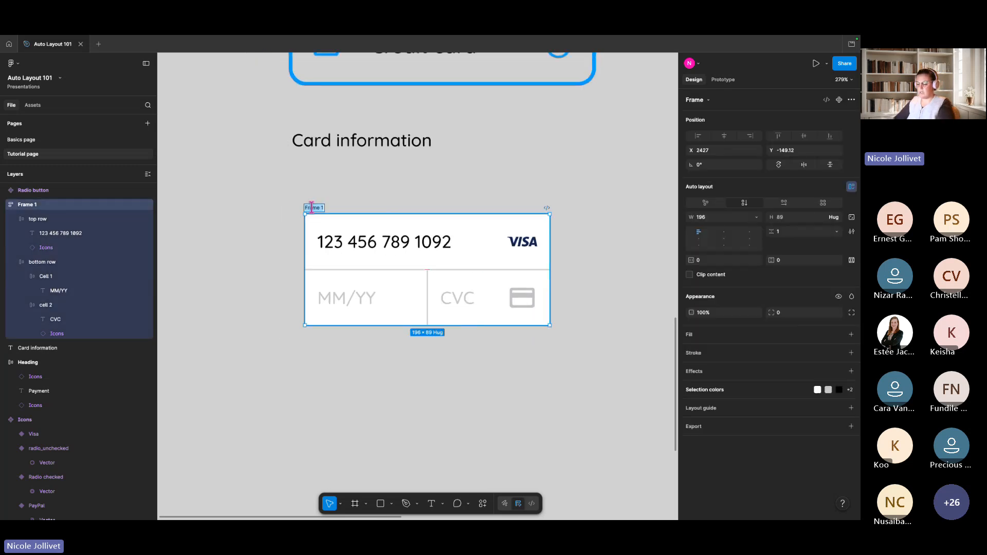
text(Table)
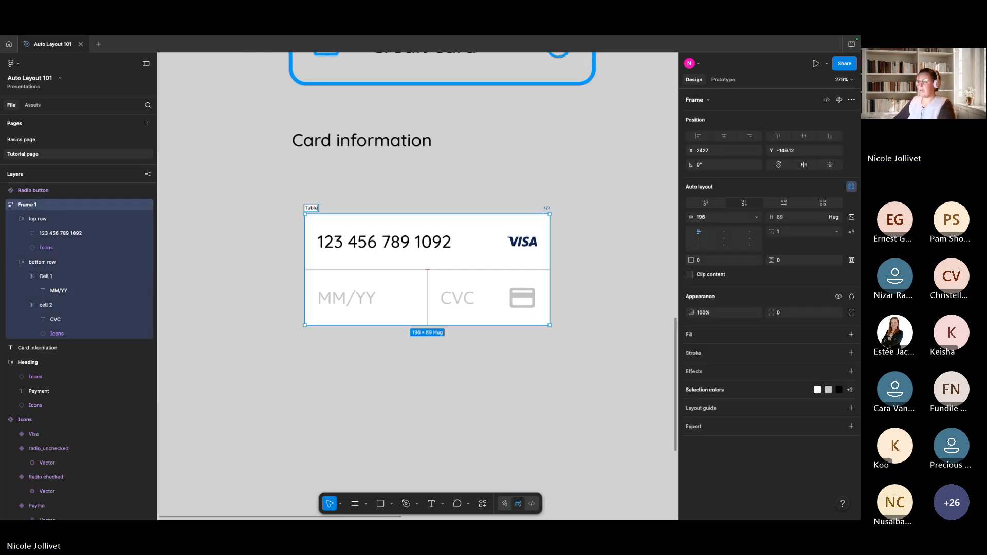
click(335, 192)
Move the Table frame up just beneath the Card information text, lining up their left edges
scroll(386, 186, down, 3)
drag(420, 175, 379, 189)
scroll(370, 195, down, 4)
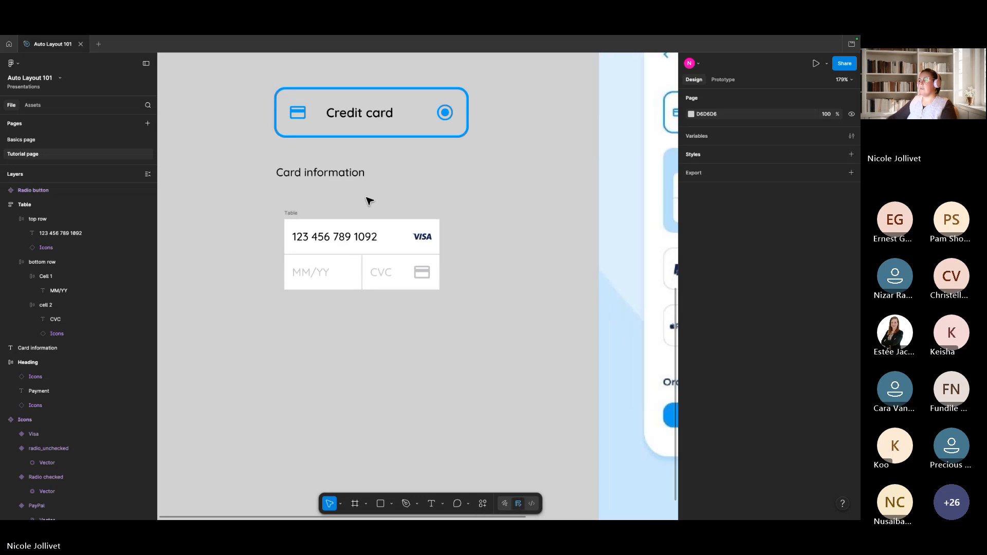
click(291, 213)
click(291, 215)
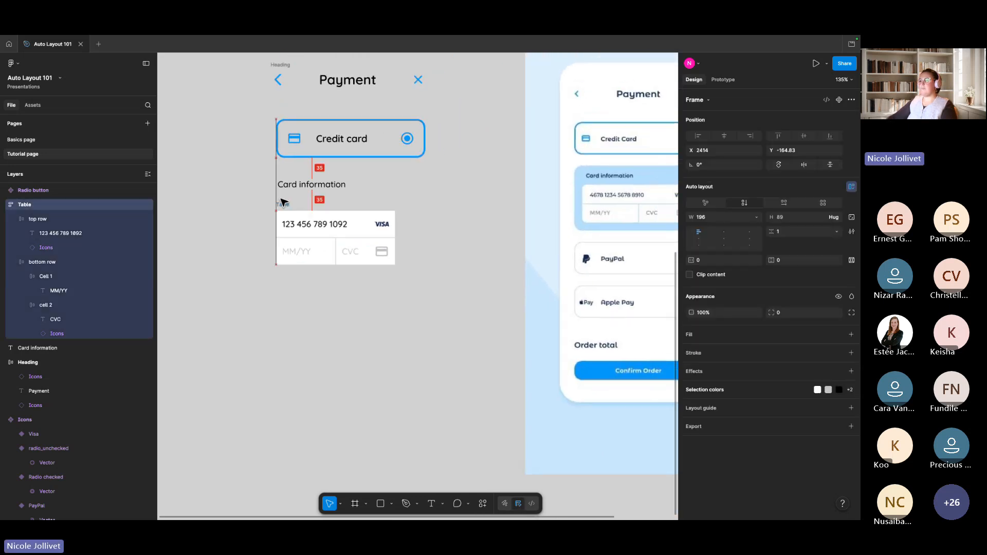
scroll(435, 200, right, 2)
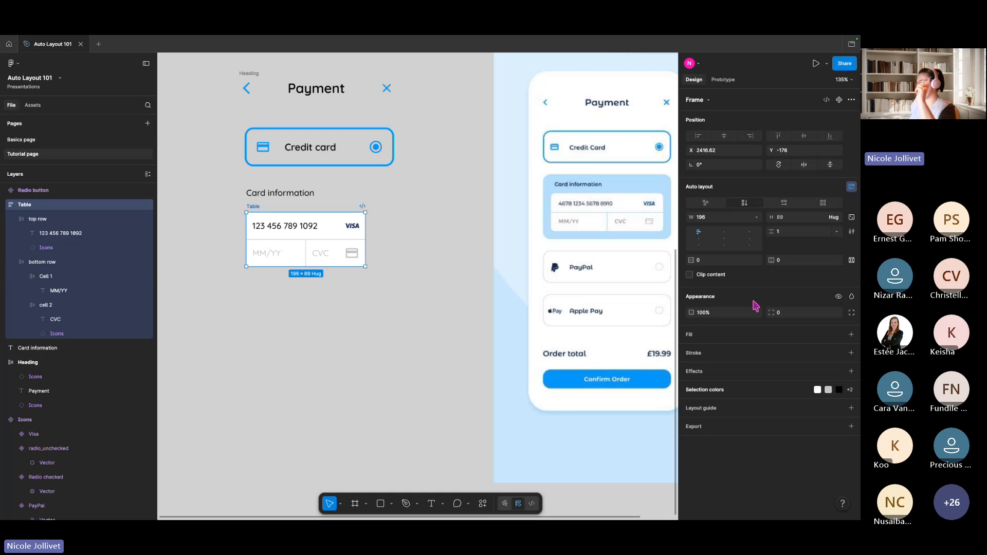
Set the Table frame's corner radius to 10
click(795, 317)
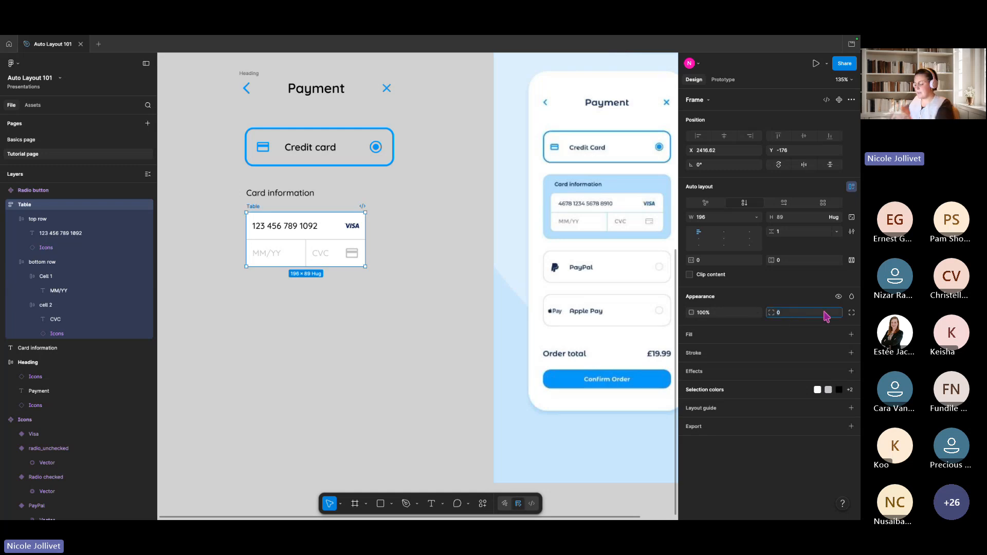
text(1)
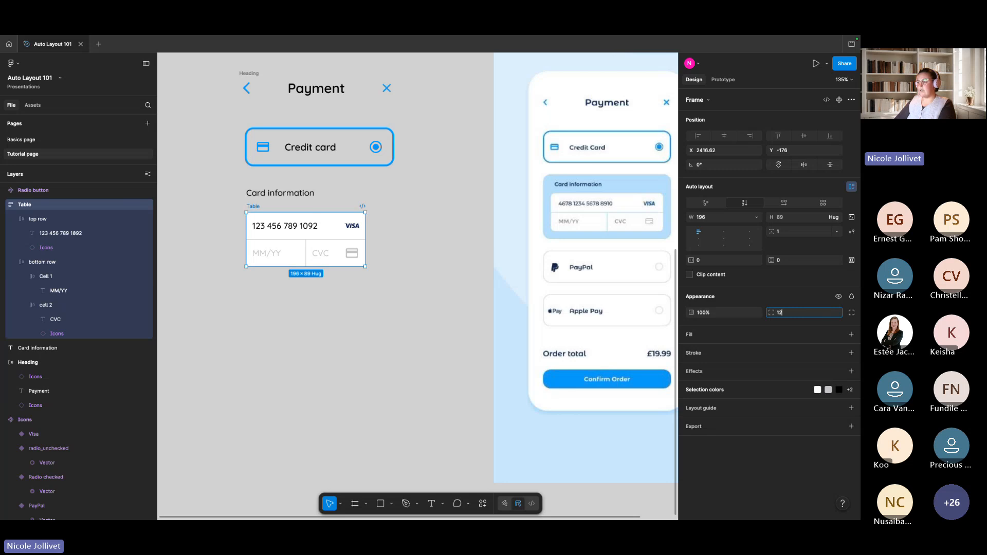
text(0)
key(Return)
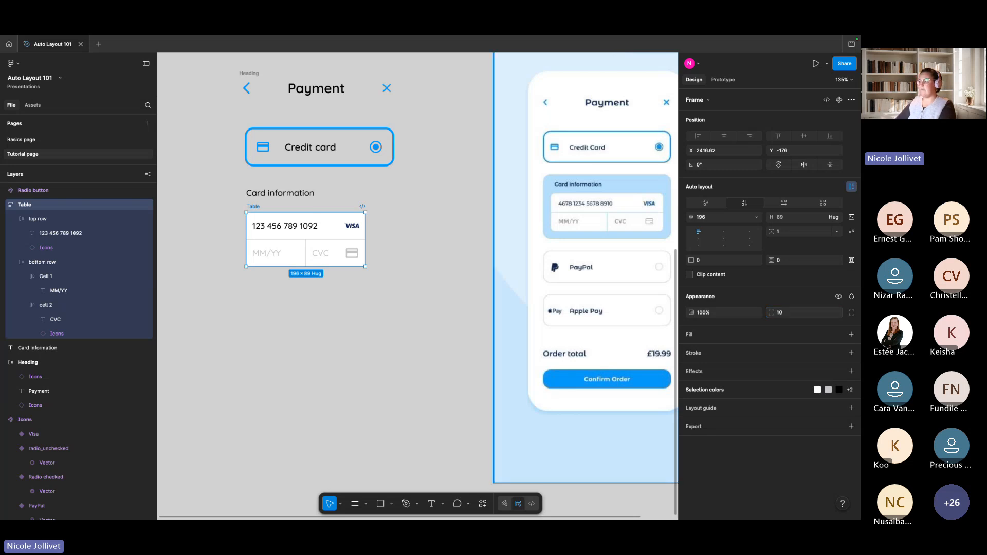
Examine the Table's corners and how its top row and bottom-row cells sit against them
click(426, 305)
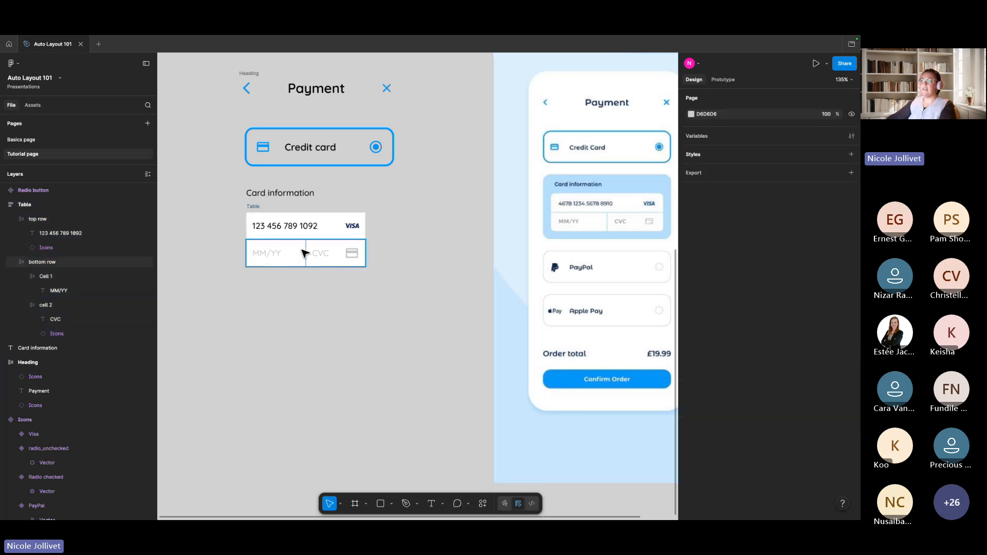
click(251, 208)
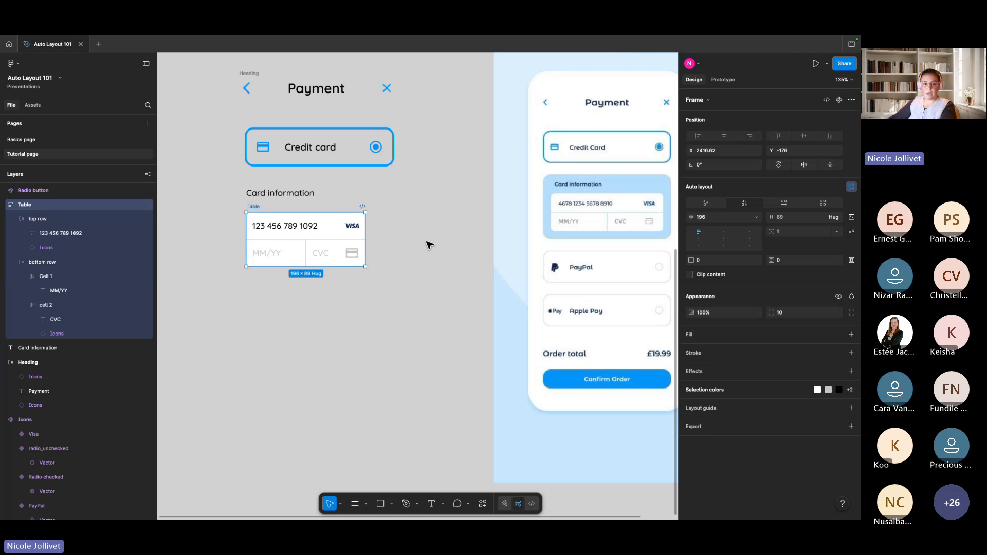
scroll(299, 254, up, 5)
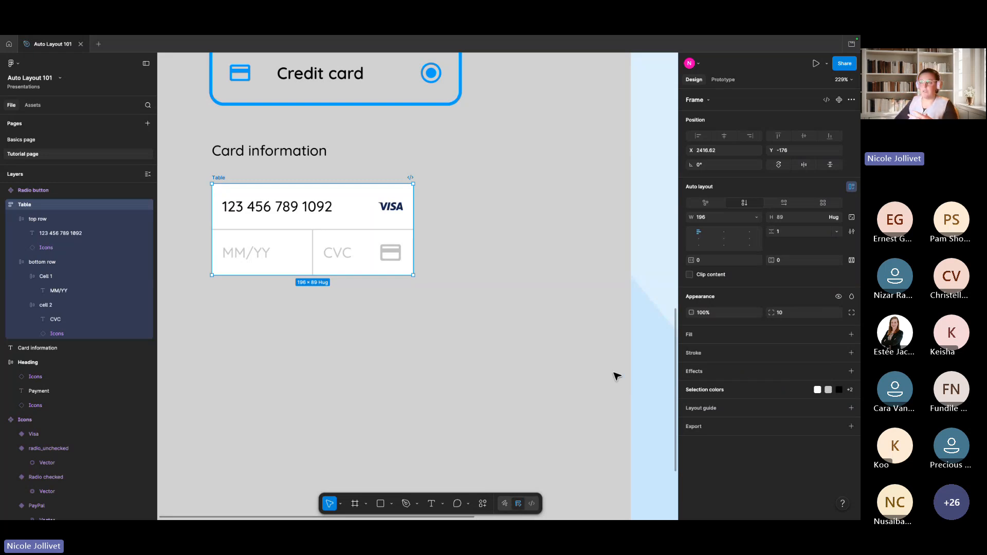
click(369, 207)
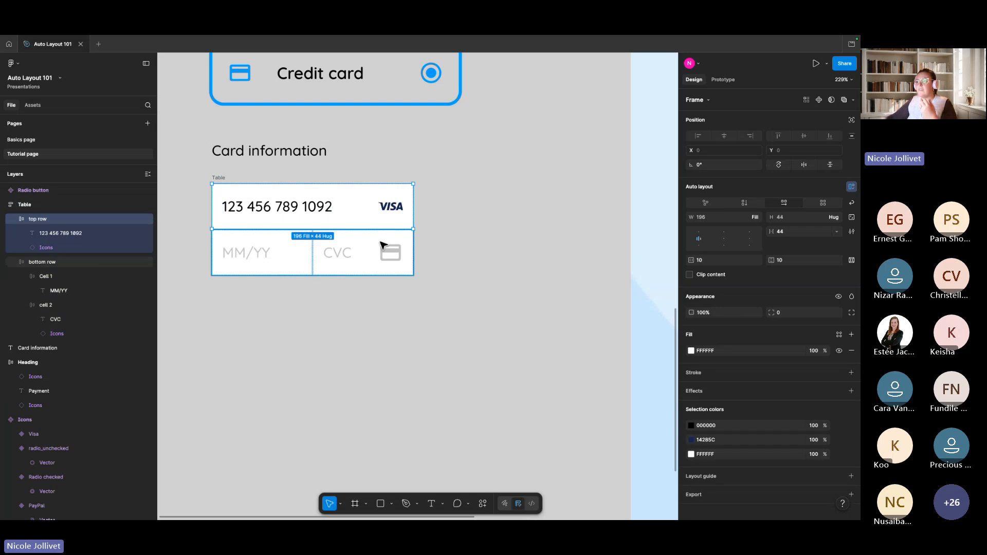
click(382, 252)
click(279, 258)
click(325, 227)
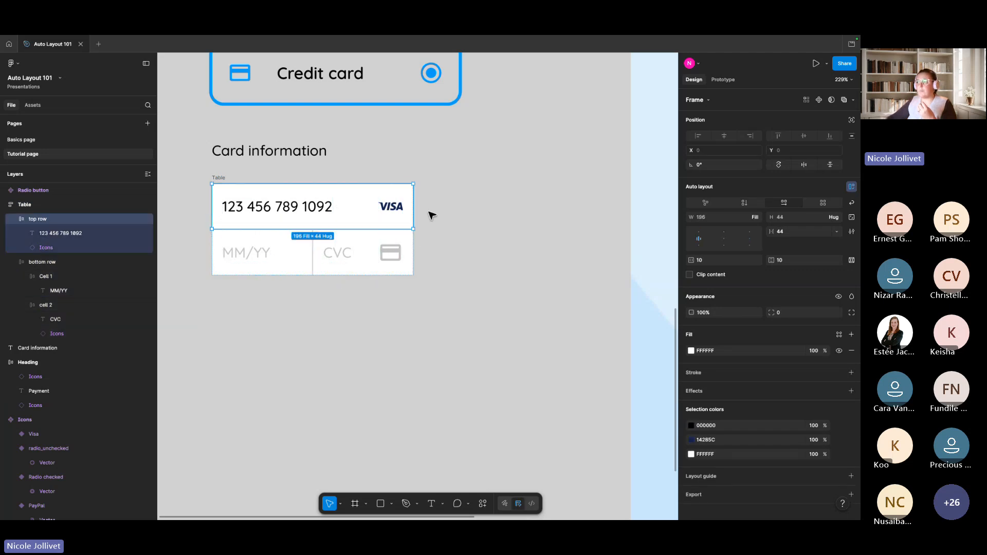
Turn on Clip content for the Table frame so its rows follow the rounded corners
click(450, 218)
click(218, 178)
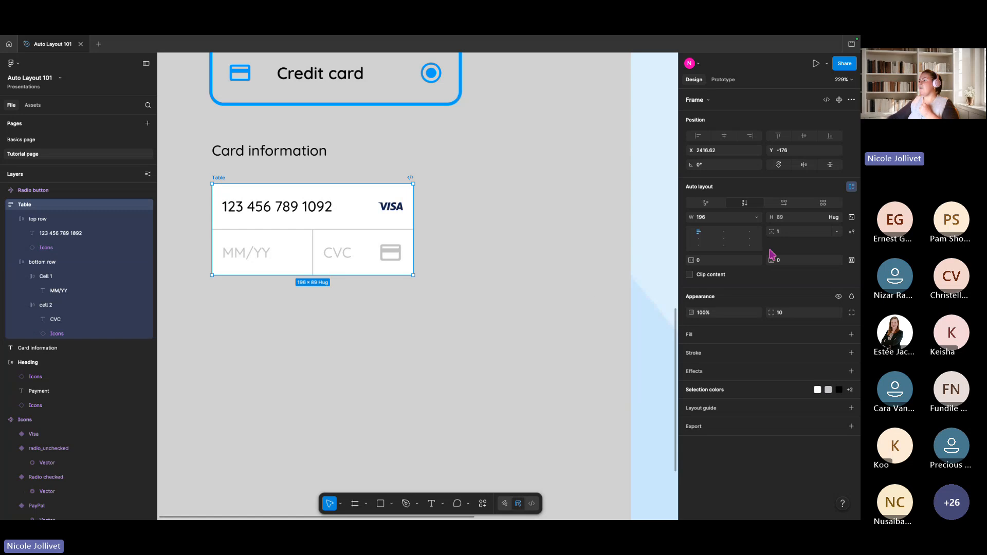
click(688, 275)
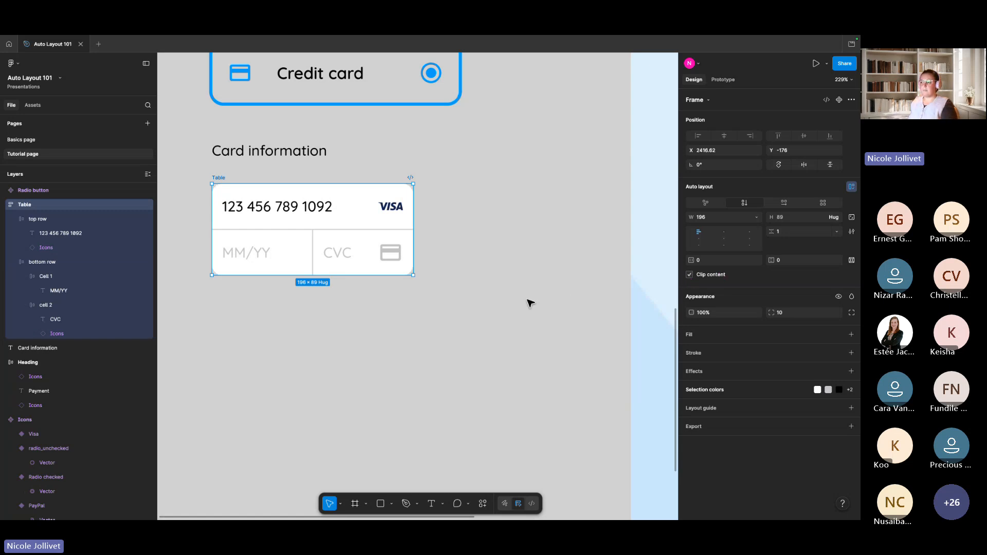
scroll(530, 303, down, 1)
scroll(530, 303, down, 2)
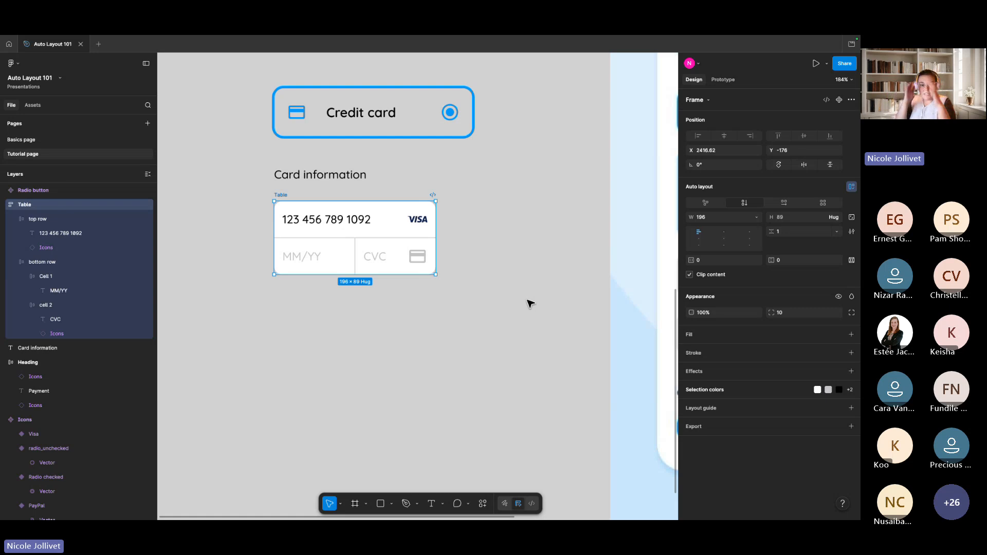
Try to widen the CVC cell in the bottom row, and undo the attempt
click(378, 258)
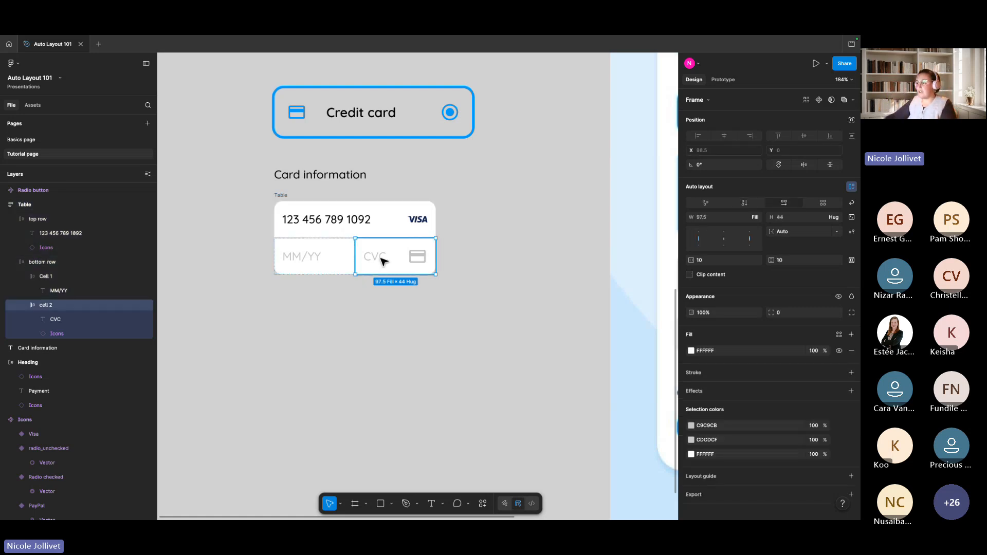
click(378, 259)
click(420, 263)
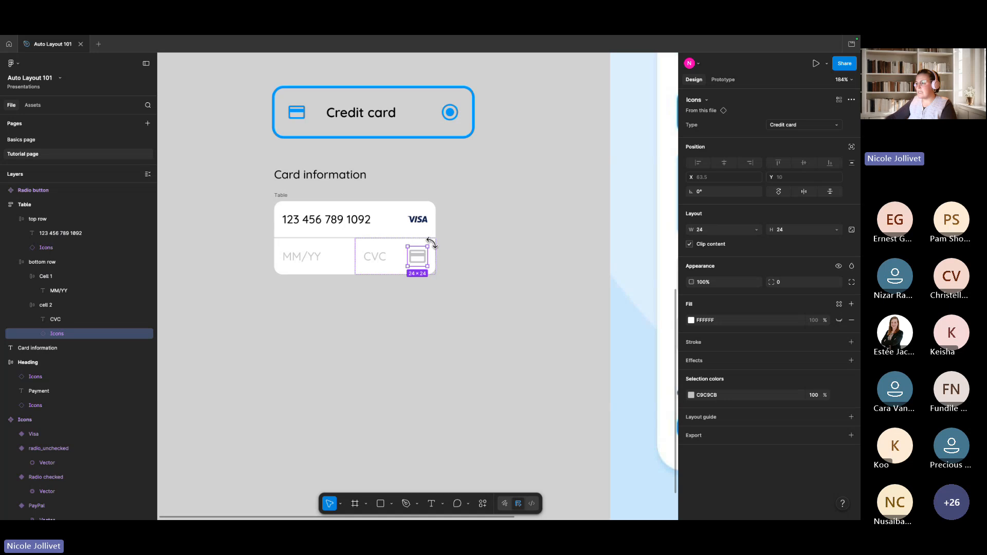
click(434, 242)
drag(436, 247, 530, 242)
key(super+z)
key(super+z)
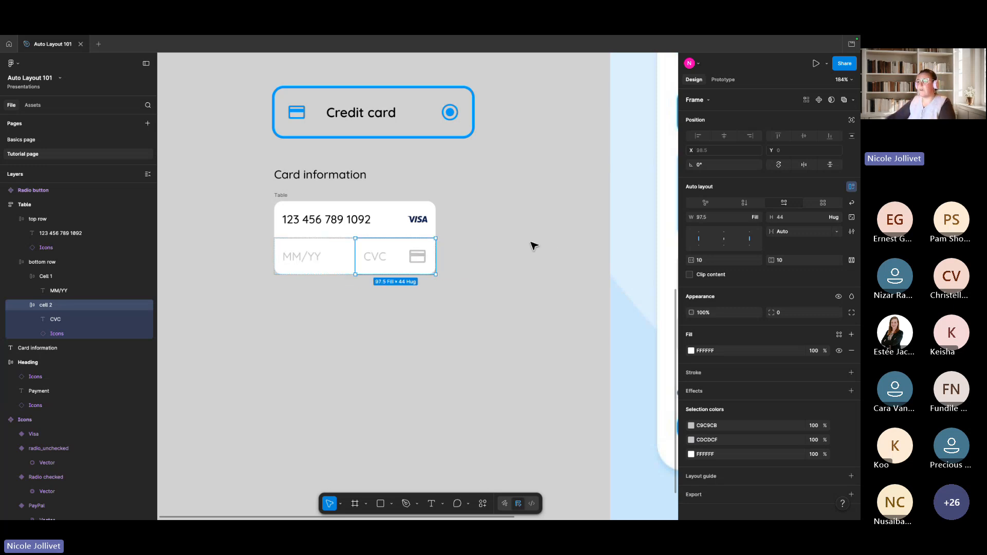
Wrap the Card information text and the Table together in a new auto layout frame
click(411, 311)
scroll(478, 304, down, 3)
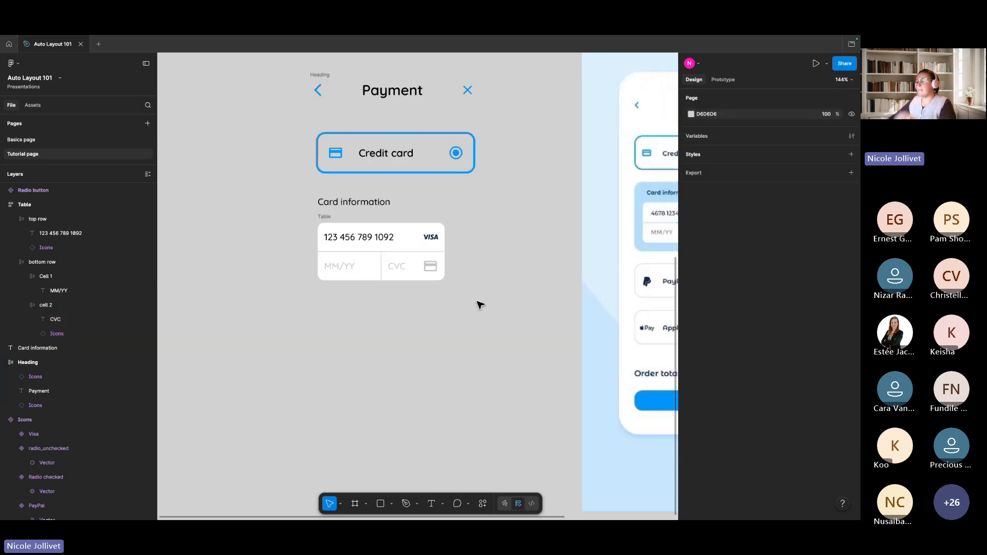
scroll(457, 241, down, 3)
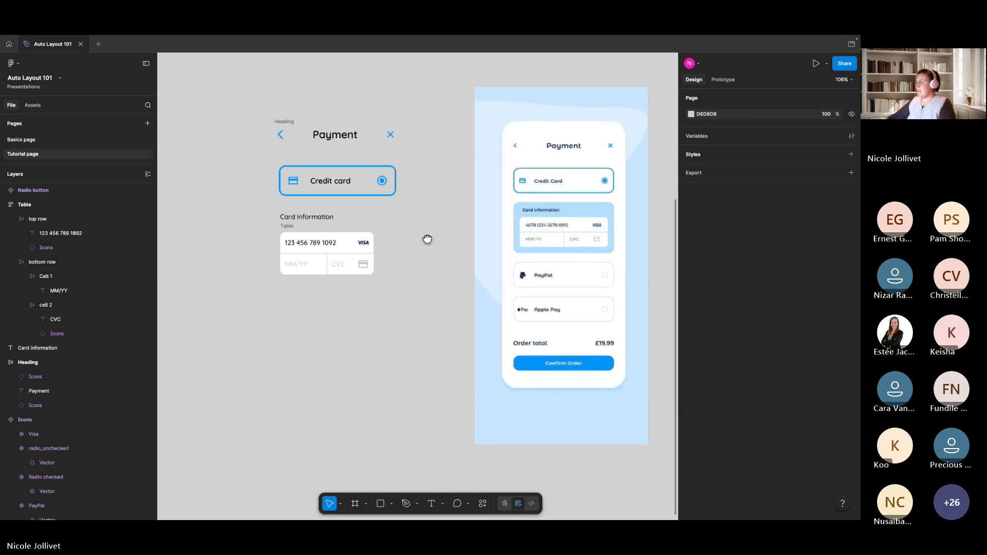
click(285, 228)
click(287, 228)
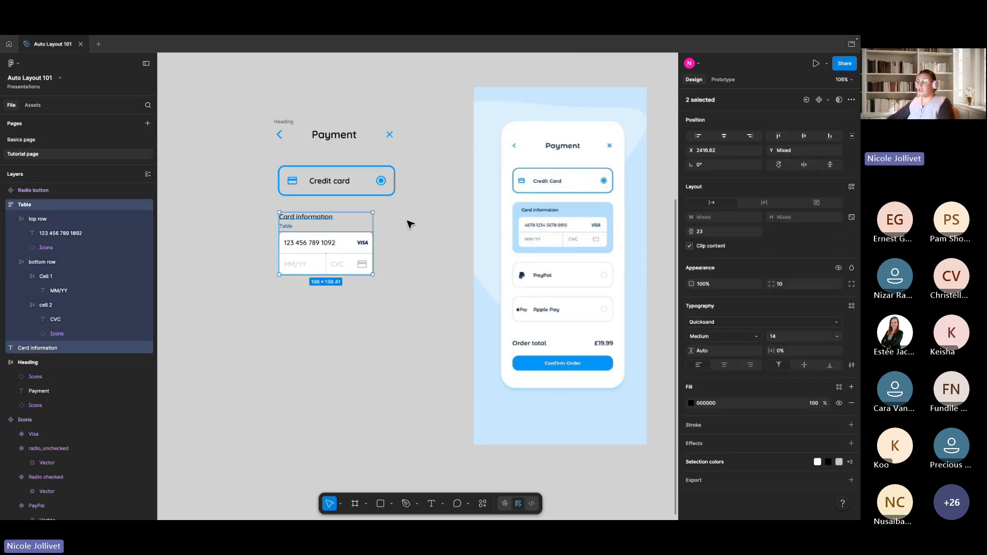
key(shift+a)
Set the vertical gap between the Card information text and the Table to 12
scroll(286, 216, up, 5)
drag(583, 231, 466, 234)
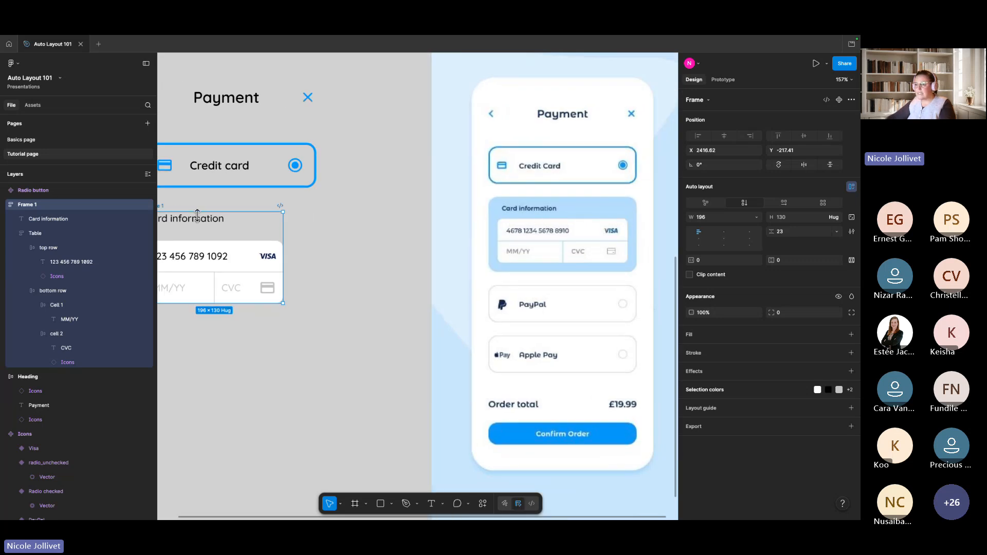
click(784, 231)
text(12)
key(Return)
Set the new frame's horizontal and vertical padding to 22, and widen it until the top row is about 298 wide
drag(416, 242, 463, 242)
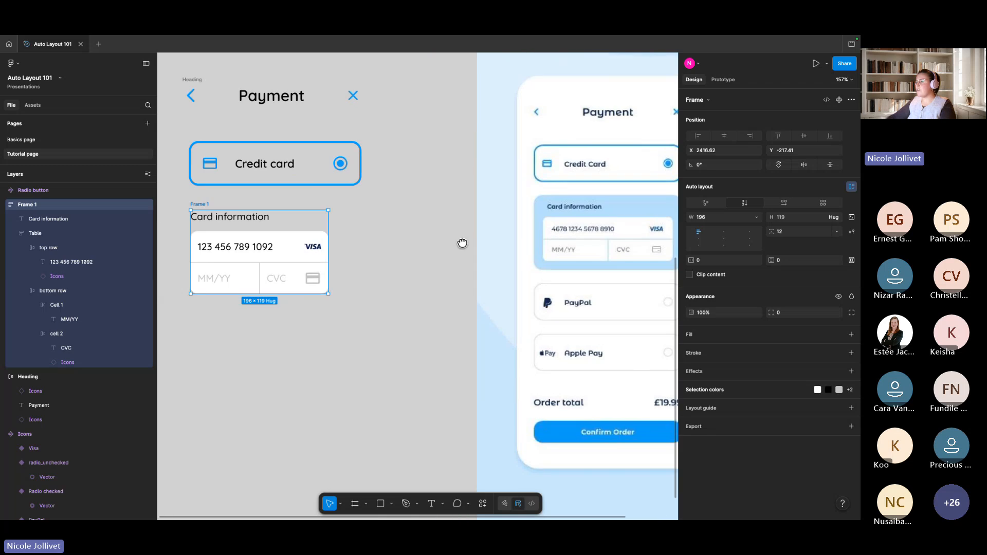
drag(599, 236, 551, 231)
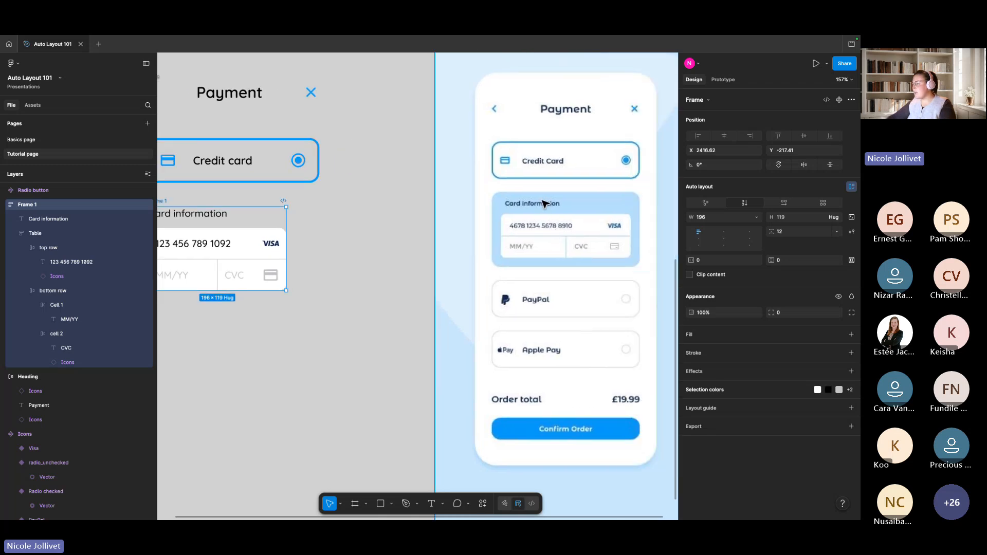
drag(341, 245, 383, 245)
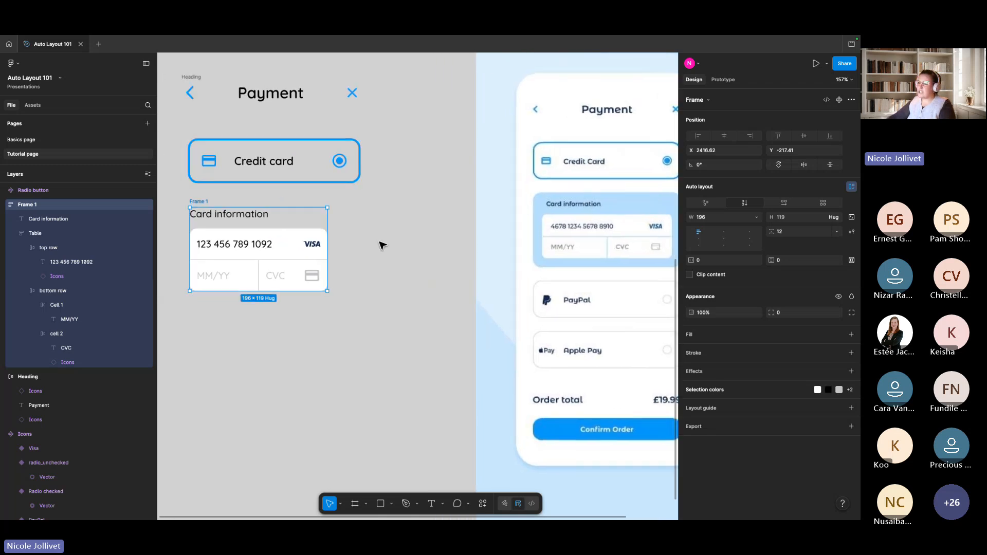
click(713, 262)
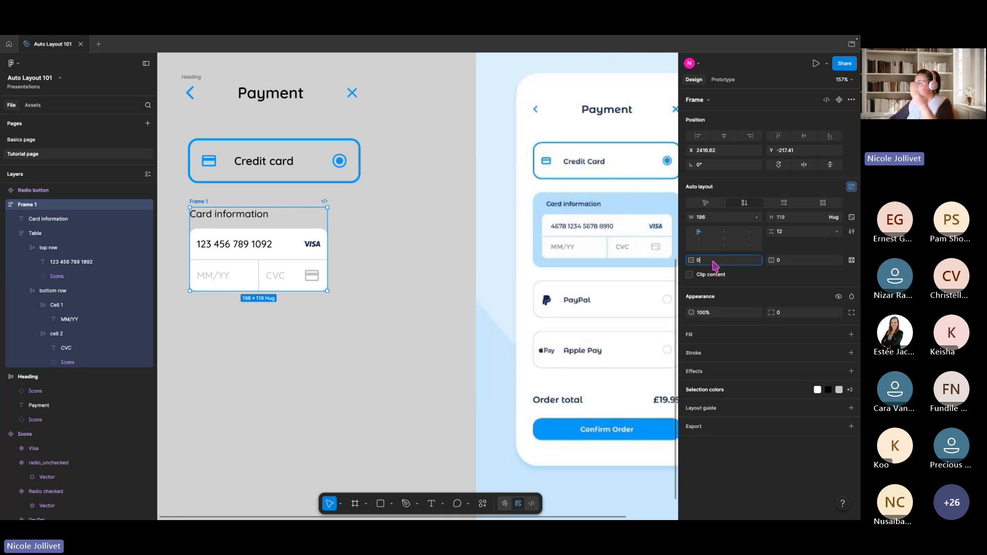
text(22)
key(Return)
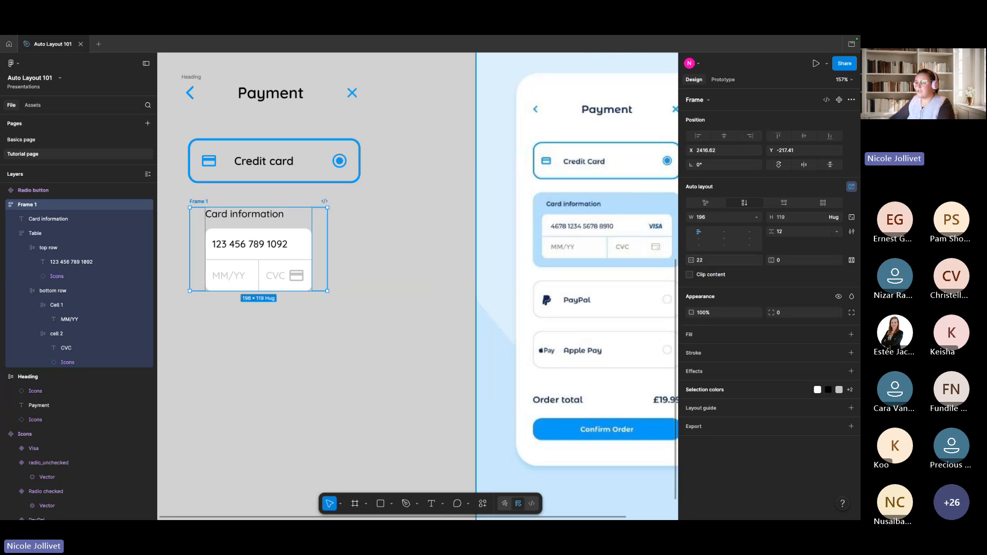
click(787, 262)
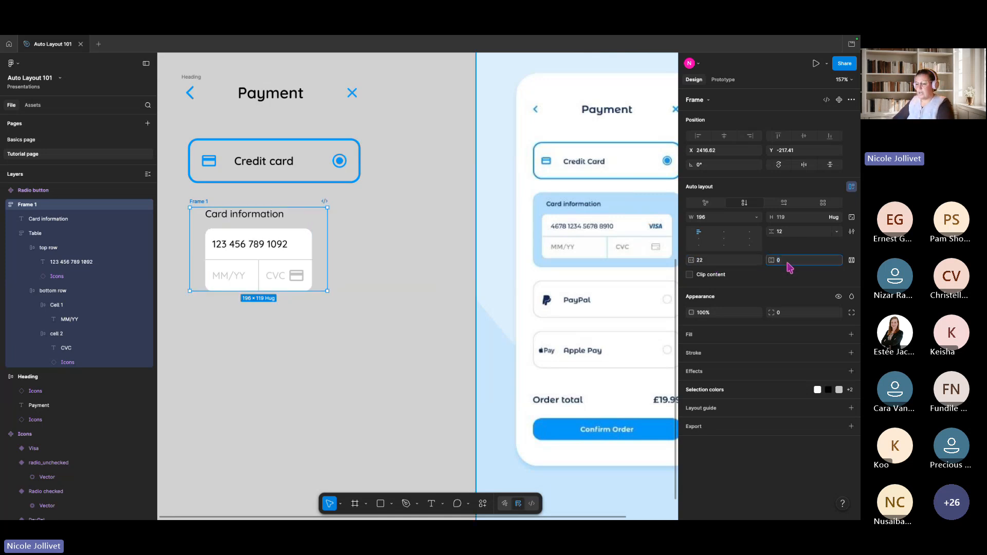
text(22)
key(Return)
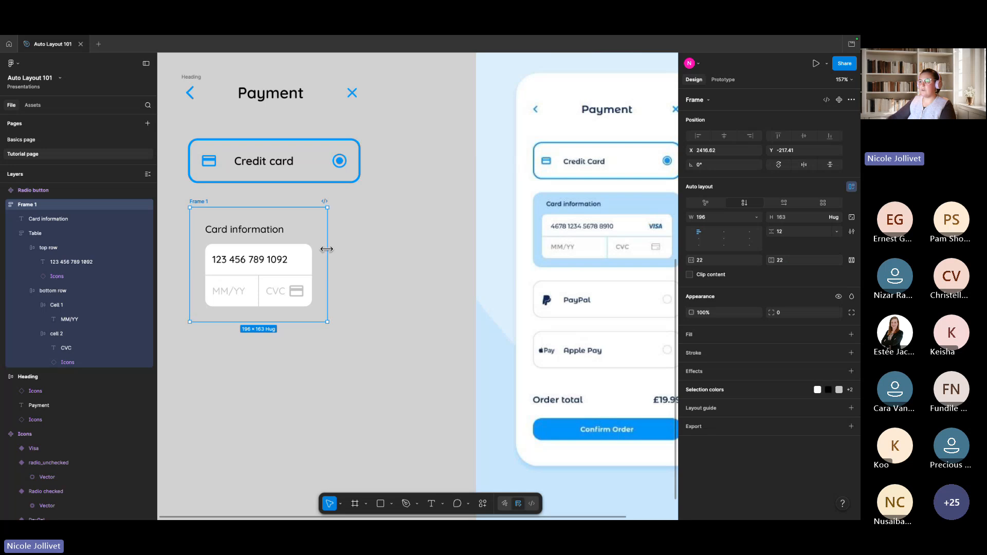
drag(328, 245, 432, 245)
Set the top row's horizontal gap to Auto so the card number and Visa icon sit at opposite ends
double_click(264, 261)
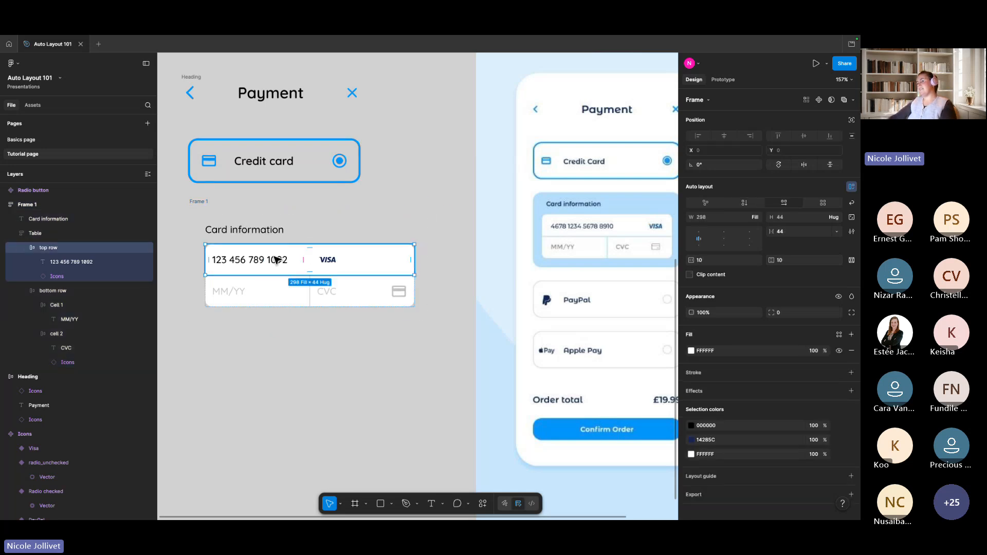
double_click(256, 261)
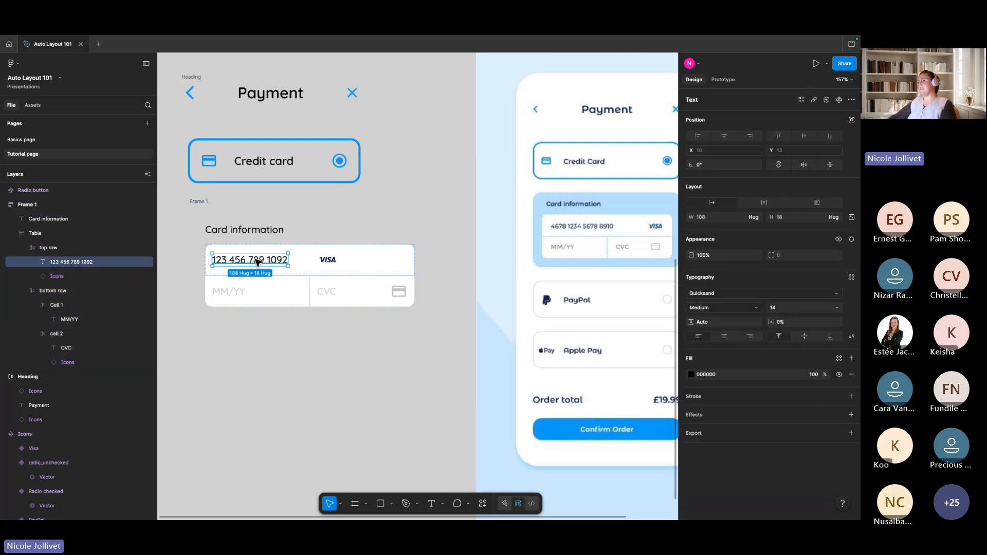
click(308, 257)
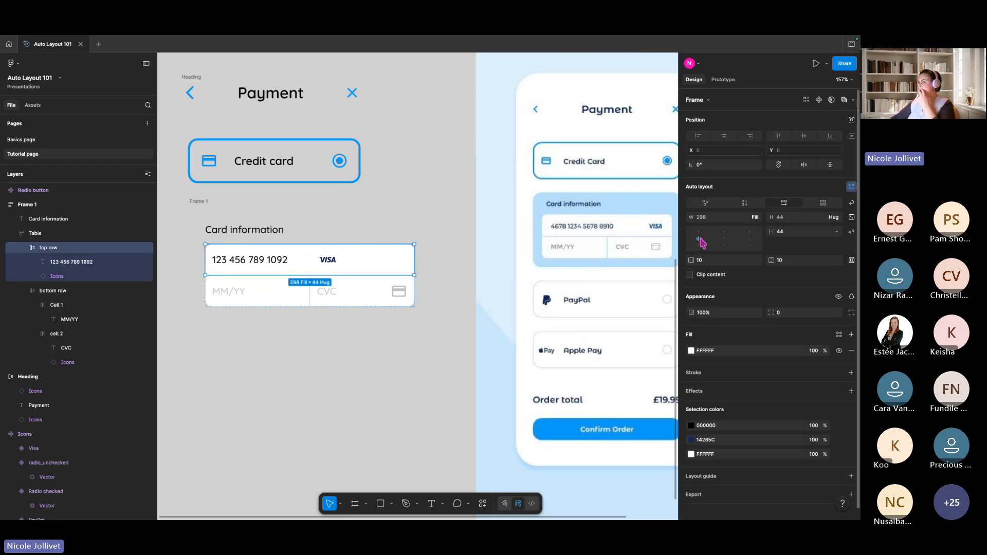
scroll(702, 243, down, 1)
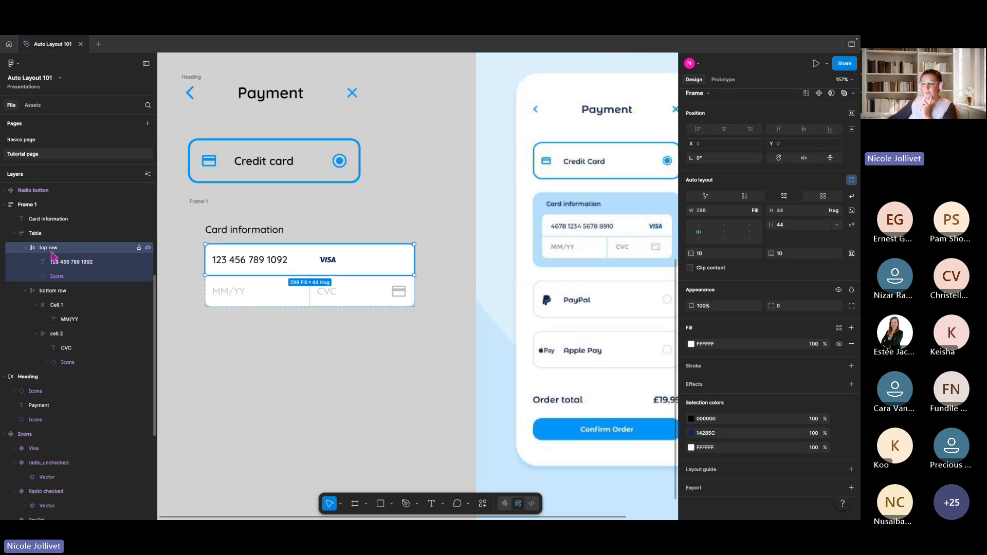
double_click(701, 237)
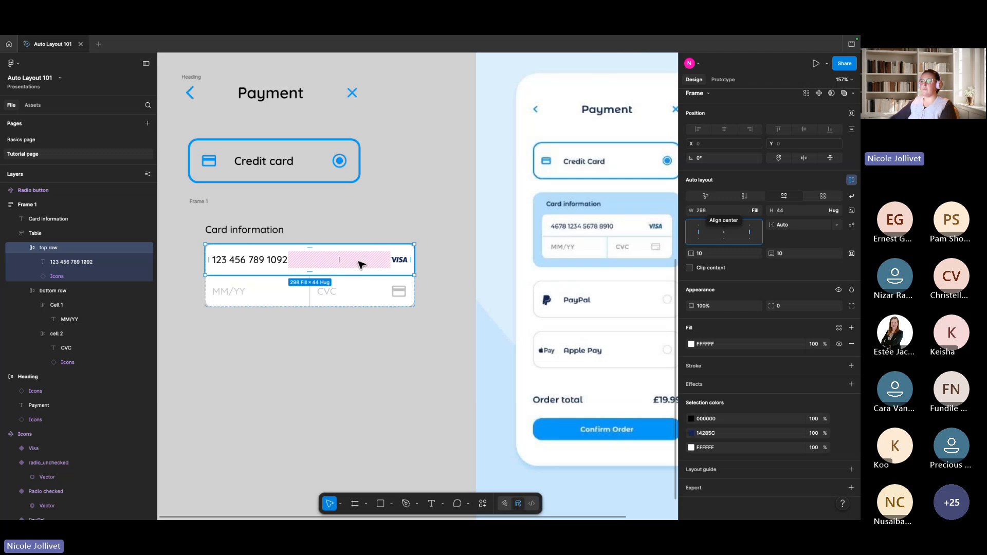
Narrow the outer frame around the card information to 316 wide
click(308, 220)
drag(431, 236, 412, 231)
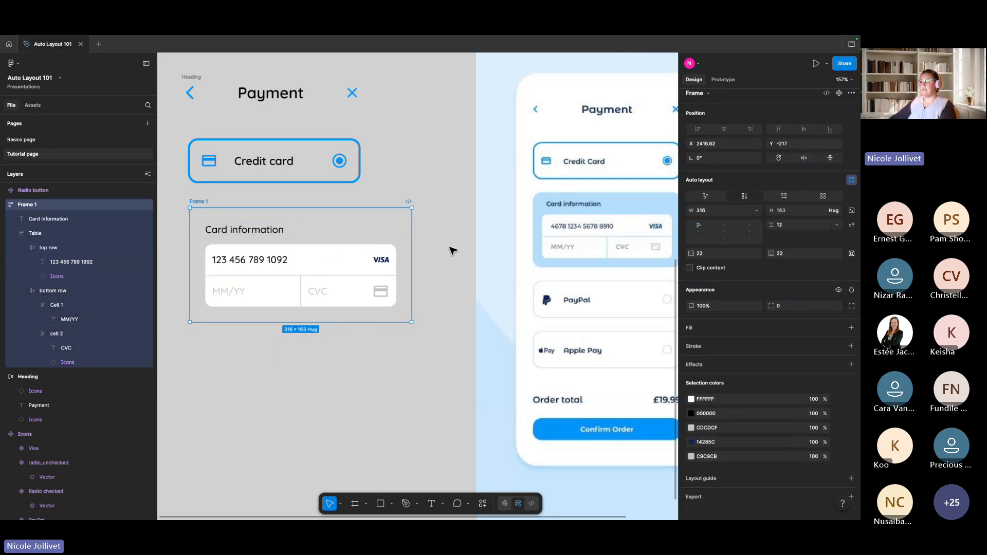
Add a fill to the outer frame, sampling light blue BEE1FF from the reference design's card information box
scroll(450, 250, down, 3)
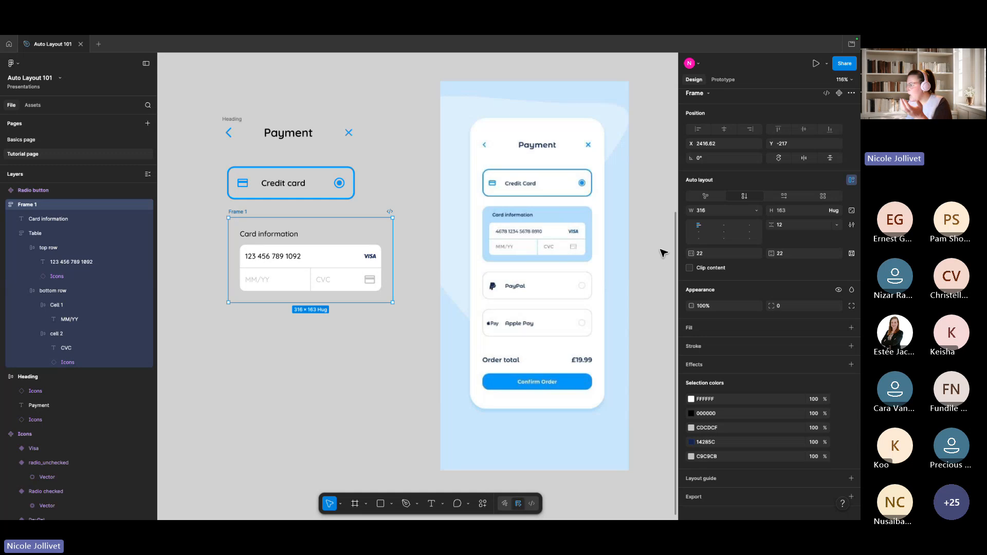
click(852, 328)
click(584, 435)
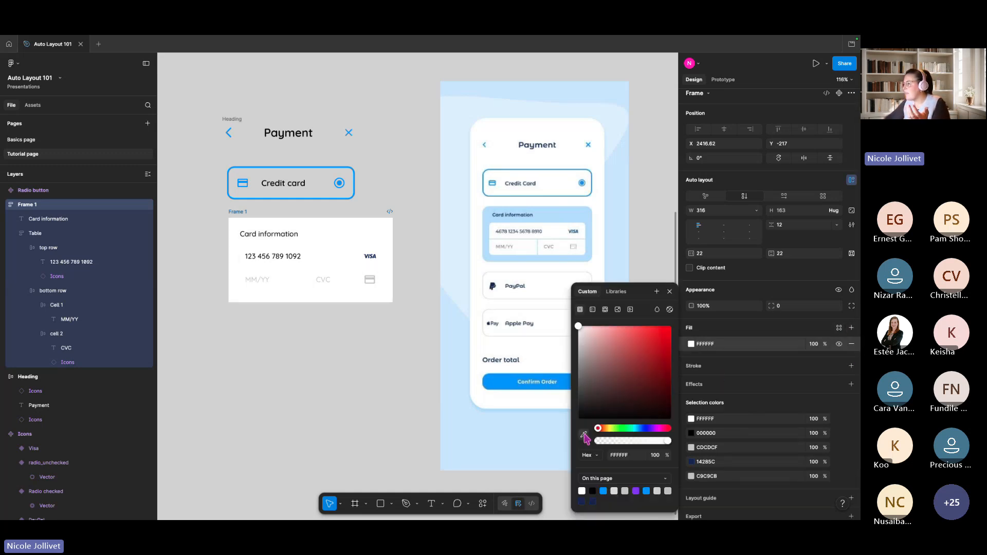
click(541, 215)
scroll(280, 288, up, 3)
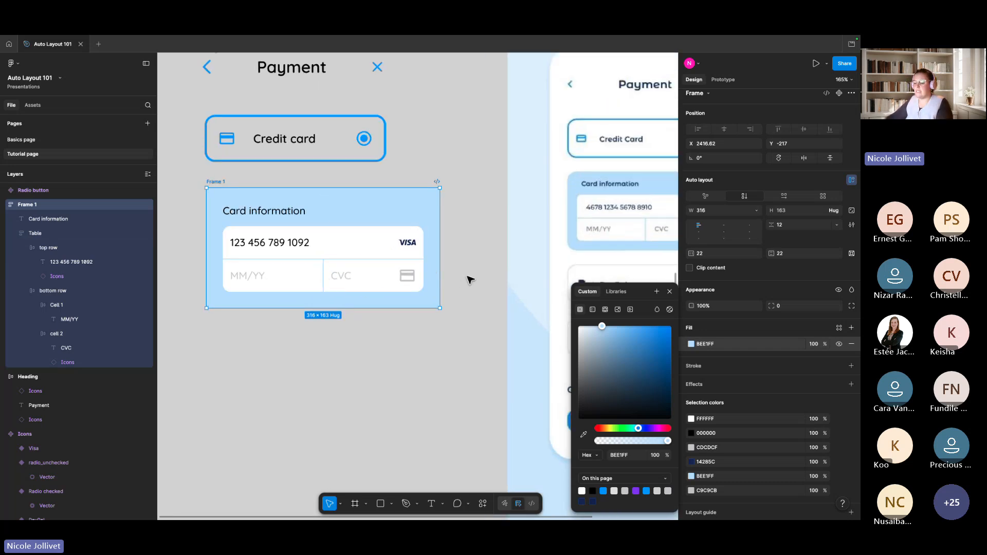
Set the blue frame's horizontal and vertical padding to 16 and its corner radius to 14
scroll(469, 280, down, 3)
click(708, 258)
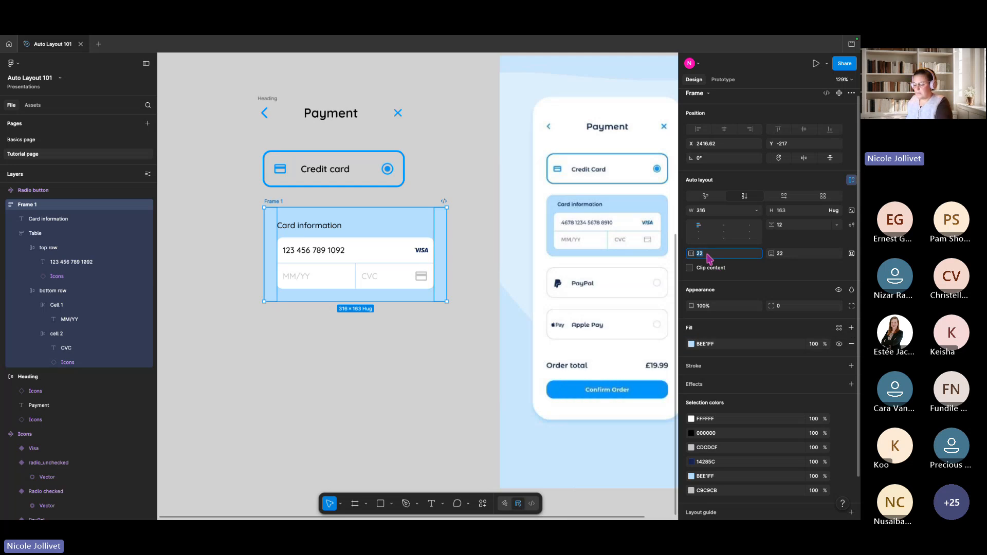
text(16)
key(Return)
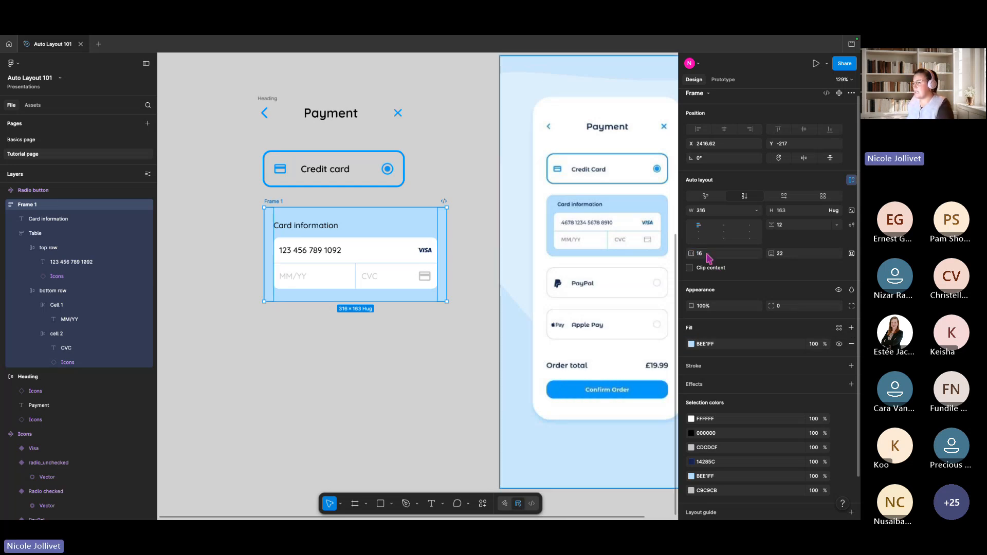
click(791, 257)
text(16)
key(Return)
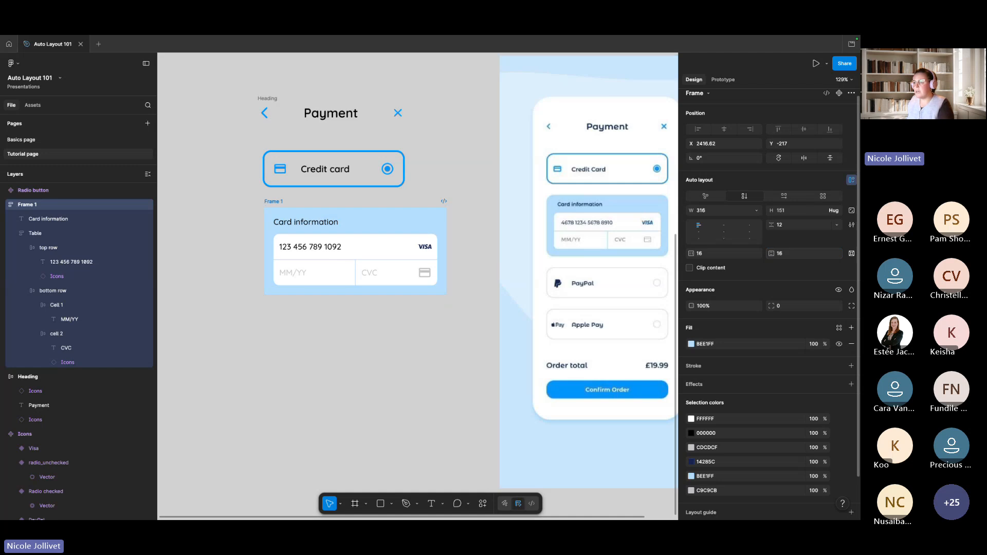
click(794, 307)
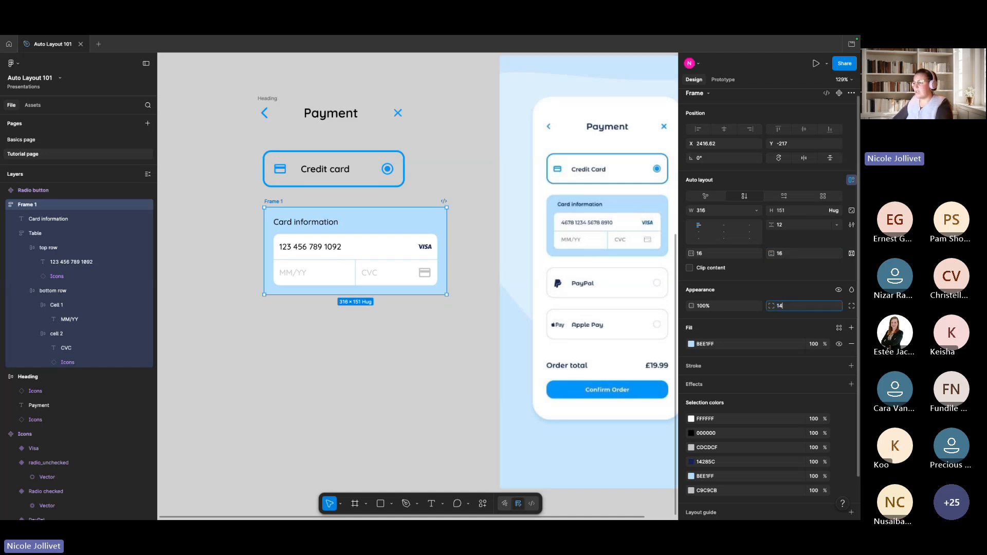
key(Return)
Rename the blue frame as "card information"
scroll(462, 282, down, 3)
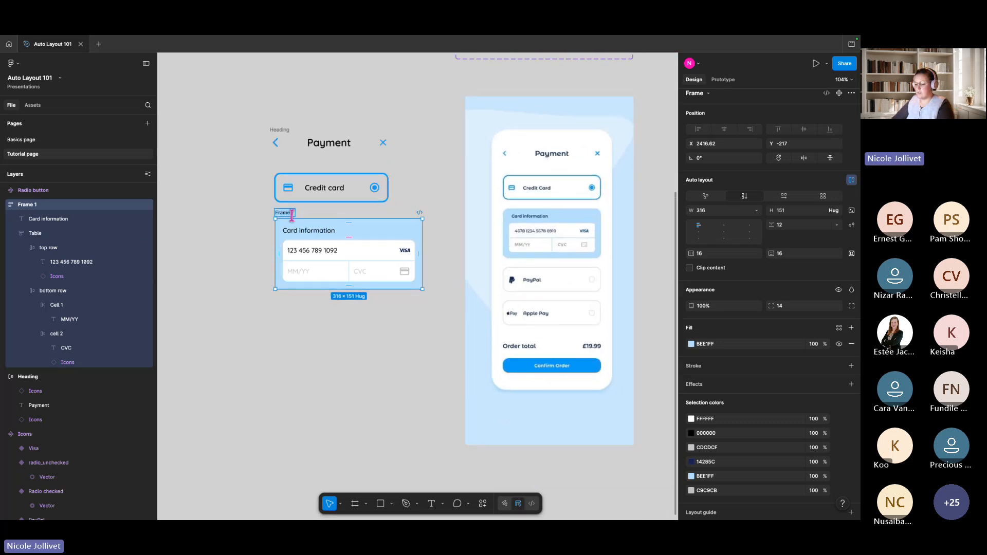
double_click(286, 212)
text(card infprmat)
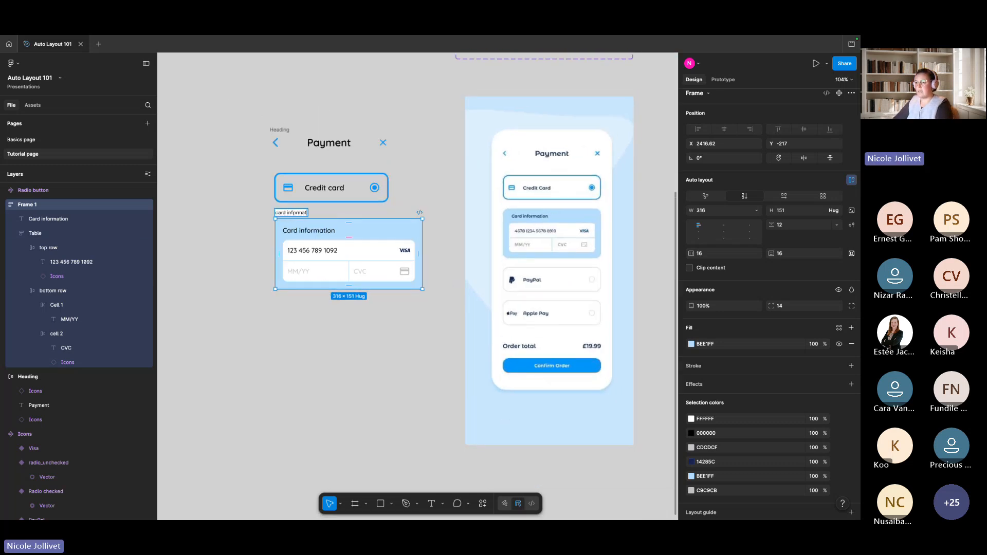
key(BackSpace)
key(BackSpace)
key(BackSpace)
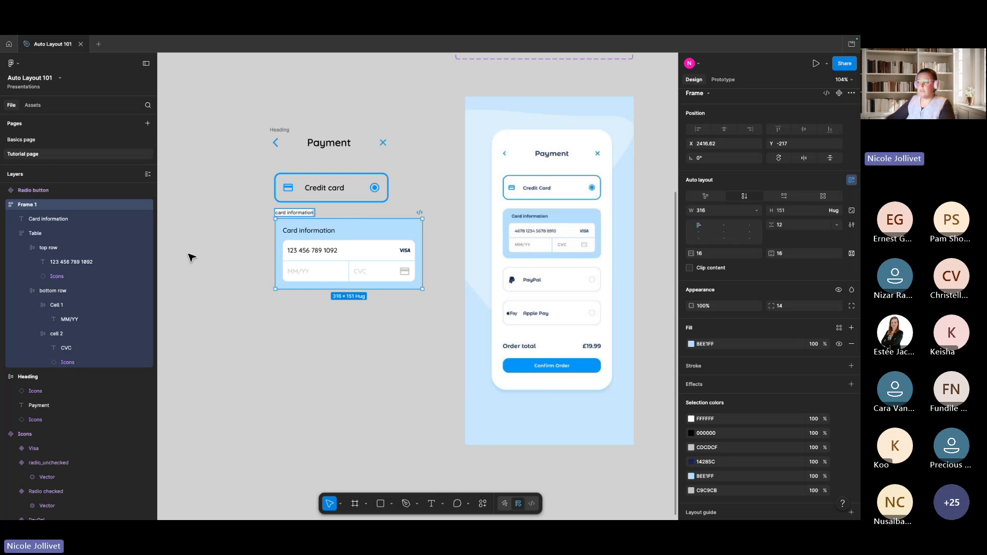
click(240, 240)
Move the card information frame so its left edge lines up with the Heading frame
scroll(311, 218, up, 1)
click(303, 224)
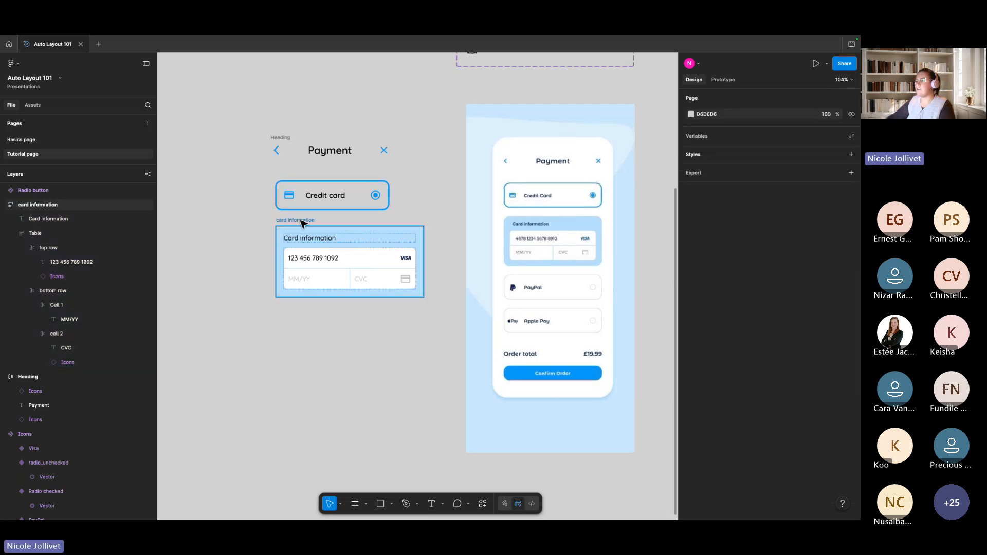
click(416, 214)
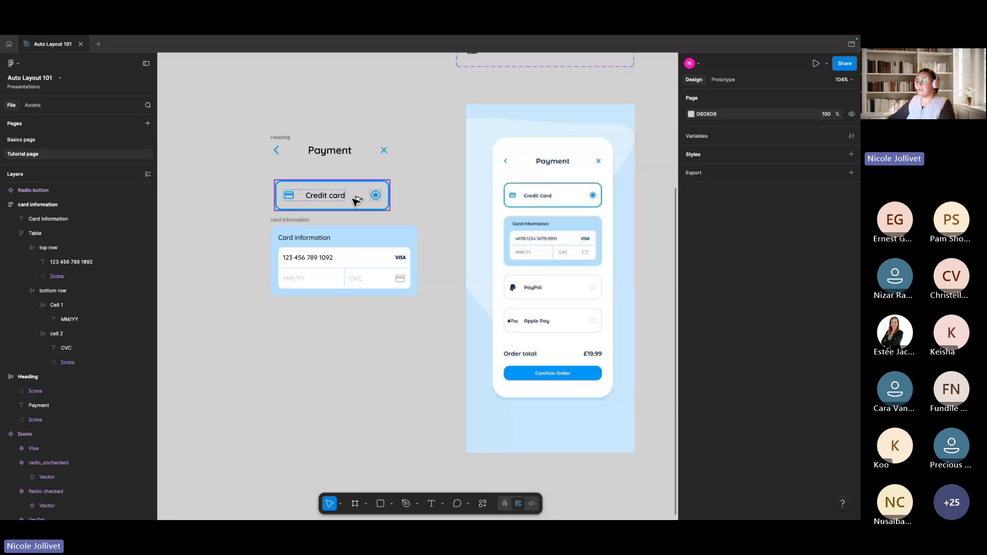
Duplicate the Credit card radio button below the card information frame and turn off the copy's Selected property
drag(357, 200, 355, 329)
click(309, 195)
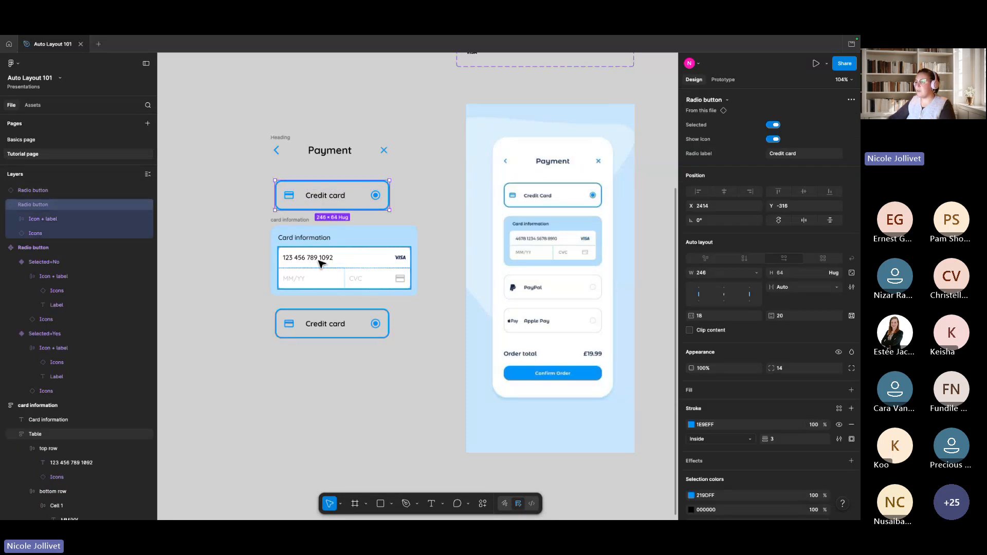
click(326, 311)
click(773, 126)
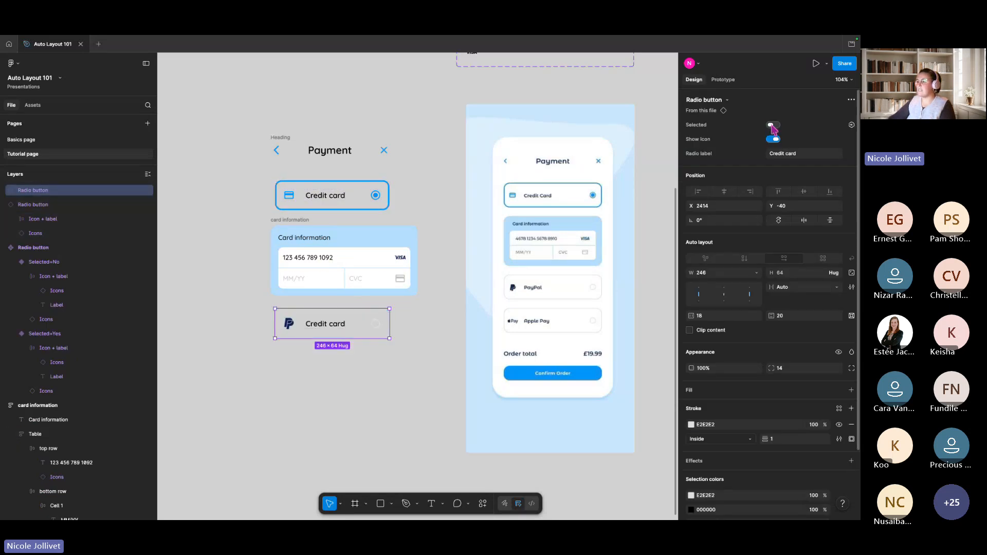
Set the unselected radio button's label to "Pay Pal"
click(794, 160)
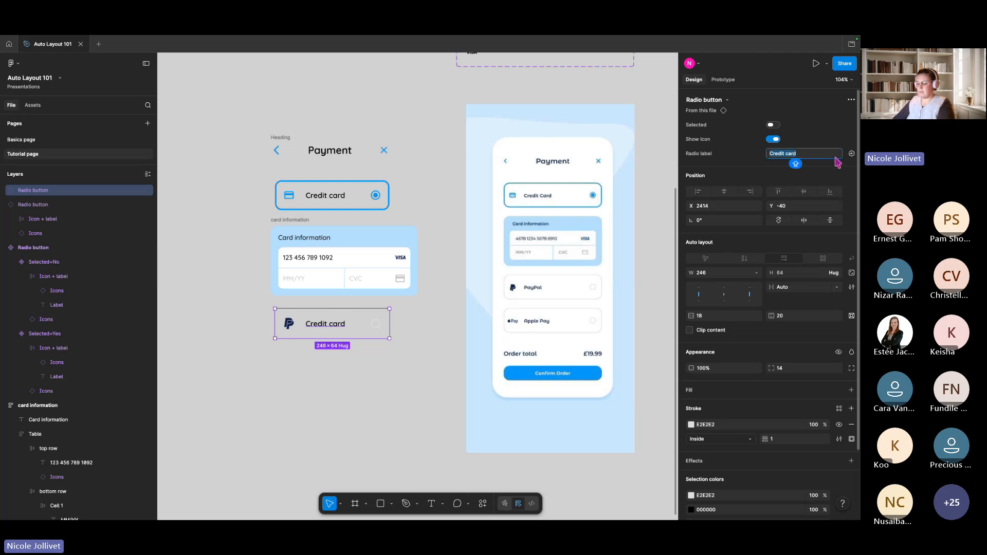
text(Pay Pal)
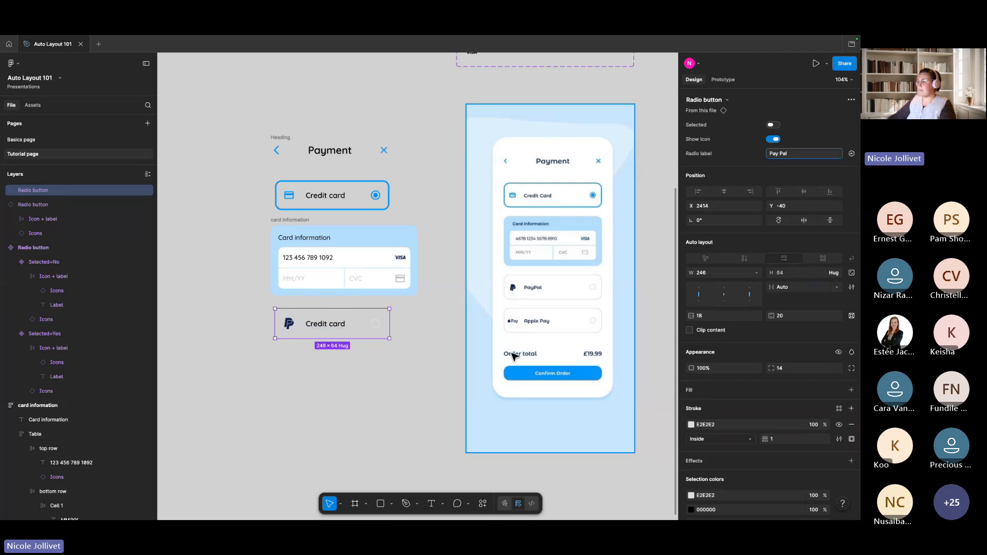
key(Escape)
key(Escape)
Duplicate the unselected radio button directly below itself and set the copy's label to "Apple Pay"
drag(352, 324, 353, 366)
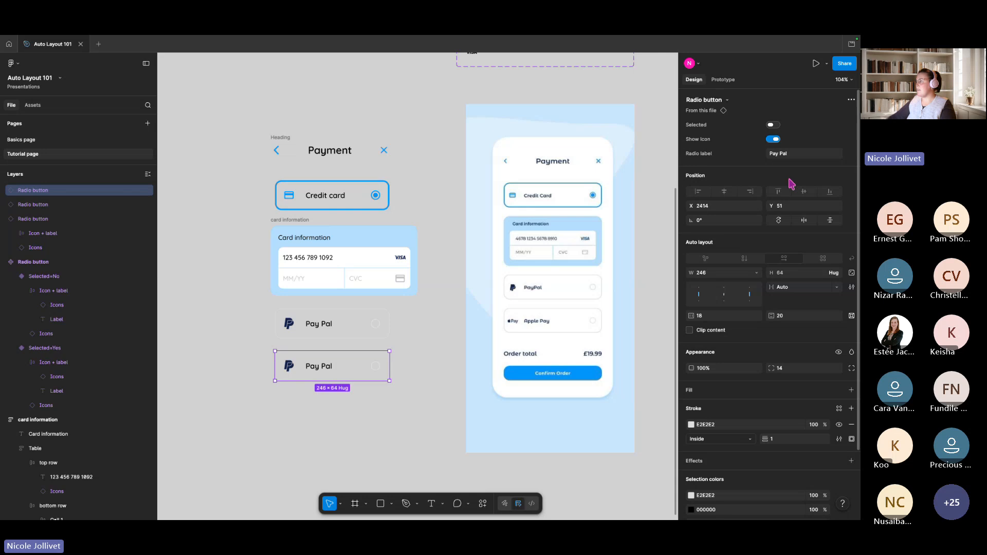
click(788, 153)
text(Apple Pay)
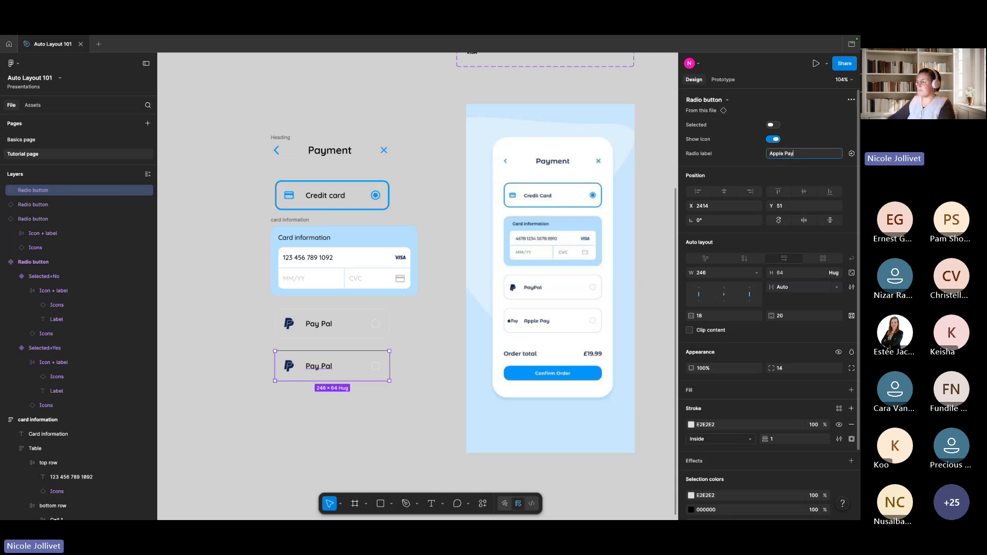
Correct the upper unselected radio button's label to "PayPal", without the space
click(366, 313)
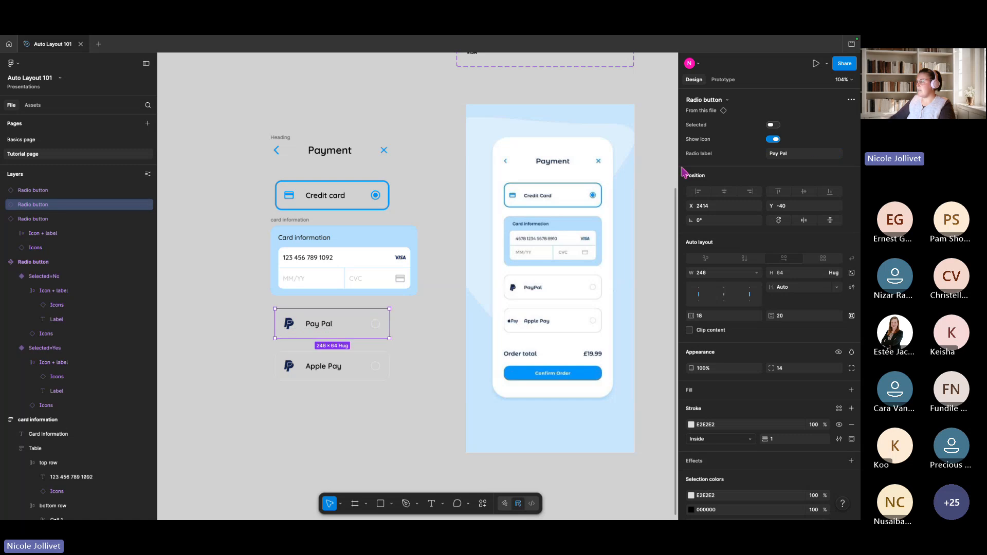
click(782, 158)
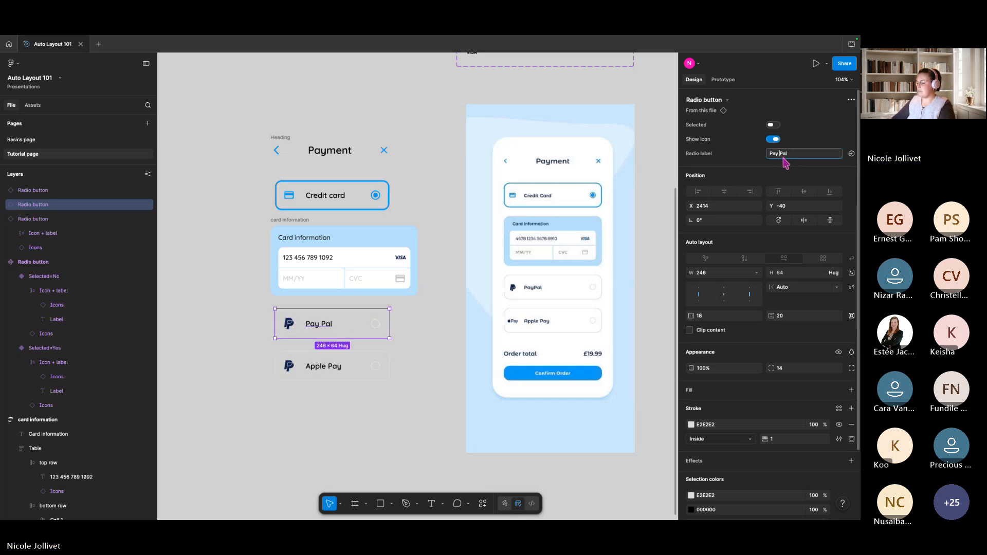
click(353, 341)
Change the icon type inside the Apple Pay radio button to ApplePay
click(325, 363)
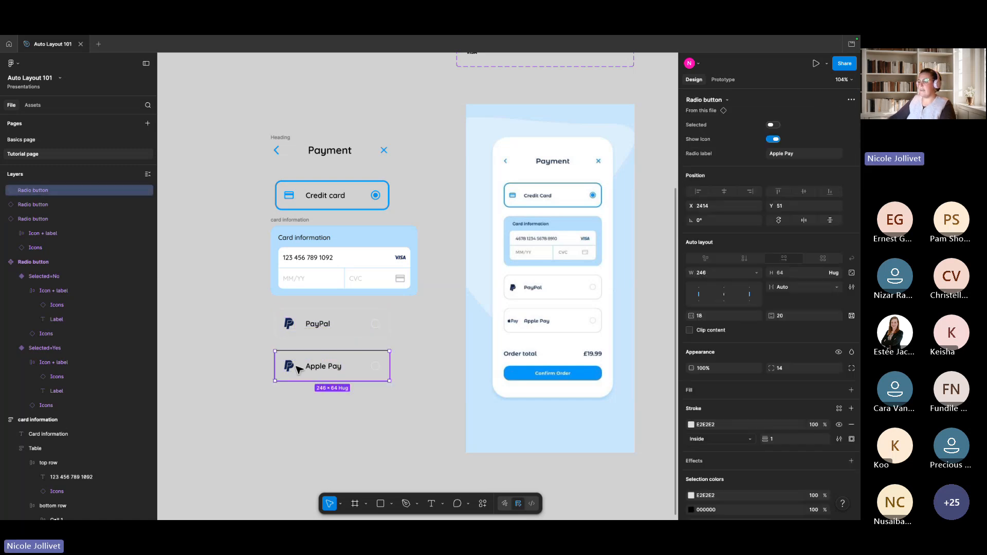
double_click(289, 366)
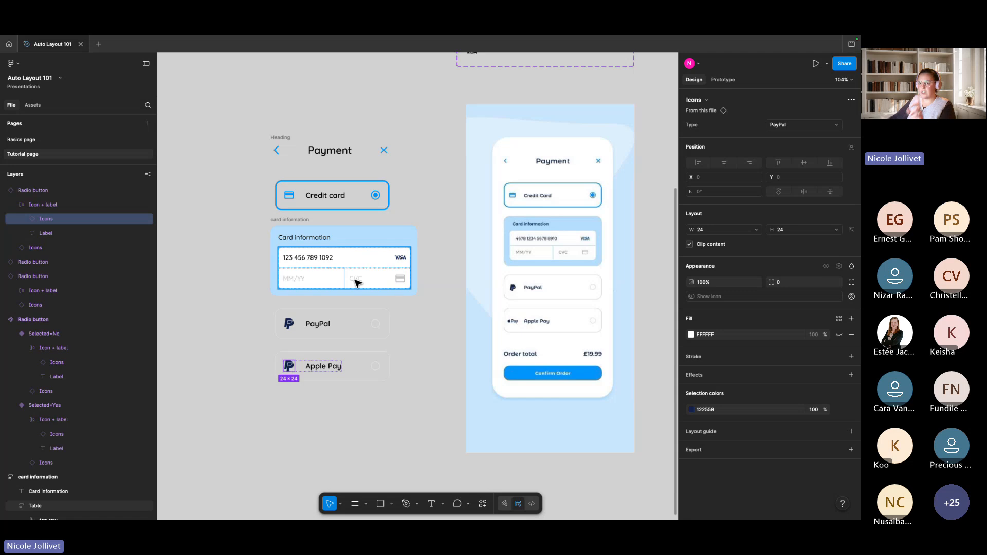
click(822, 125)
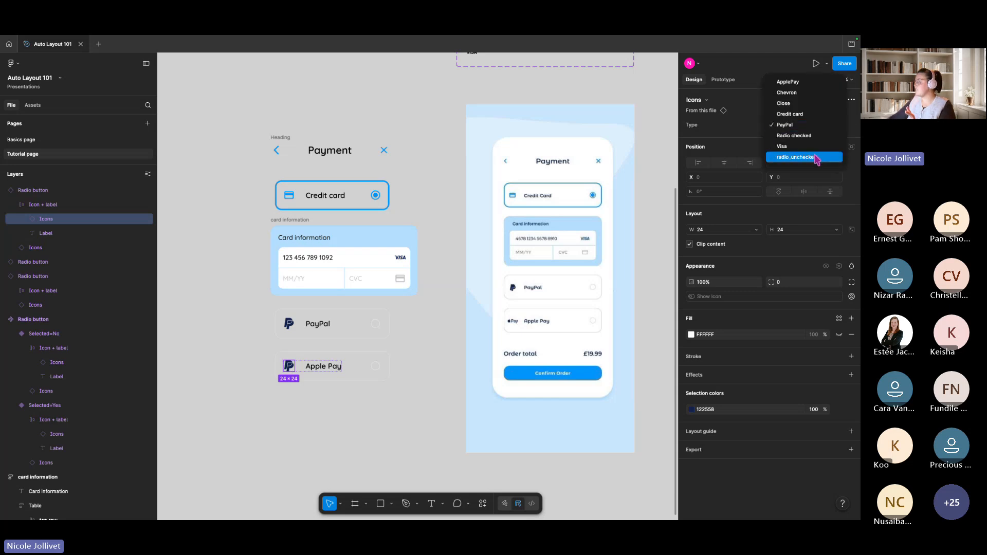
click(817, 82)
click(399, 393)
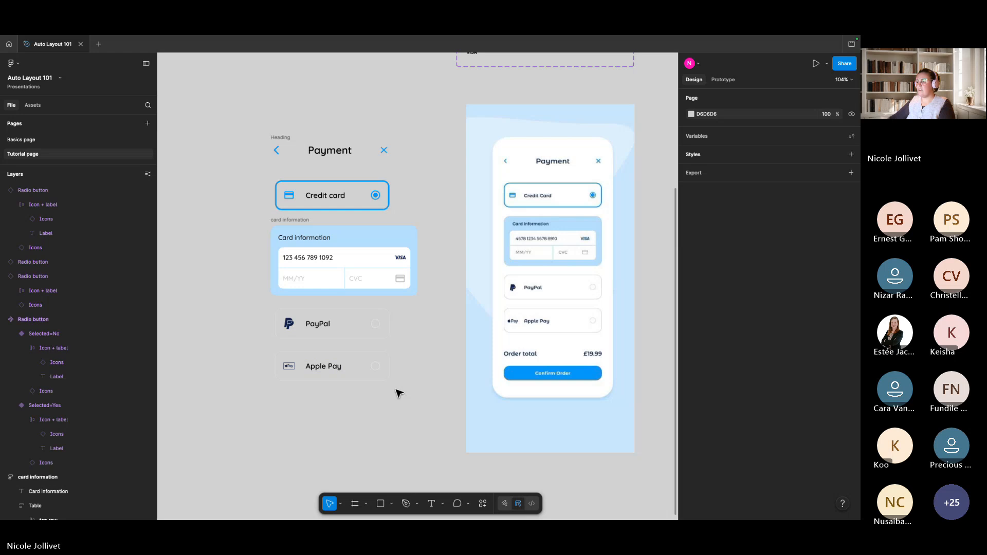
Duplicate the Payment heading text below the Apple Pay radio button and change the copy's text to "Order total"
click(352, 368)
scroll(443, 365, down, 2)
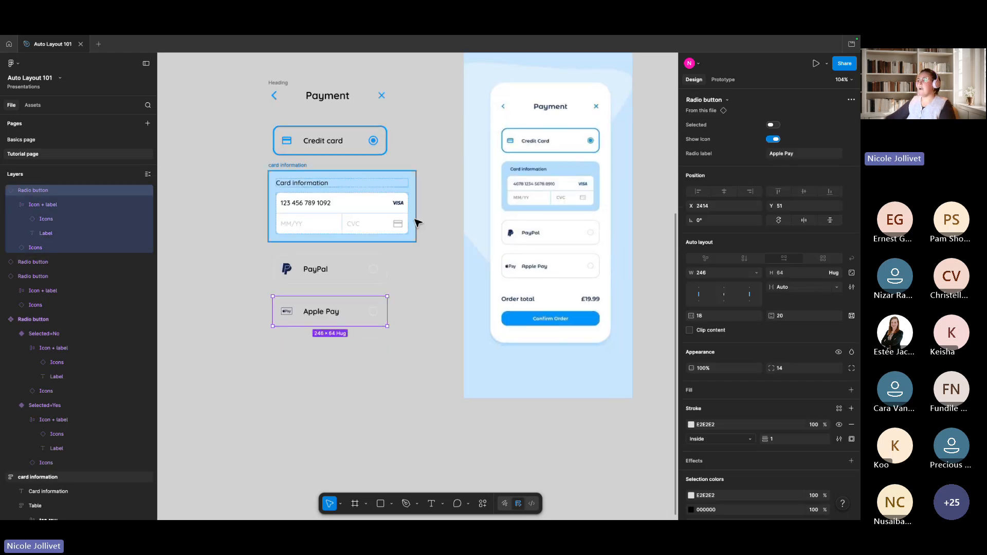
double_click(329, 97)
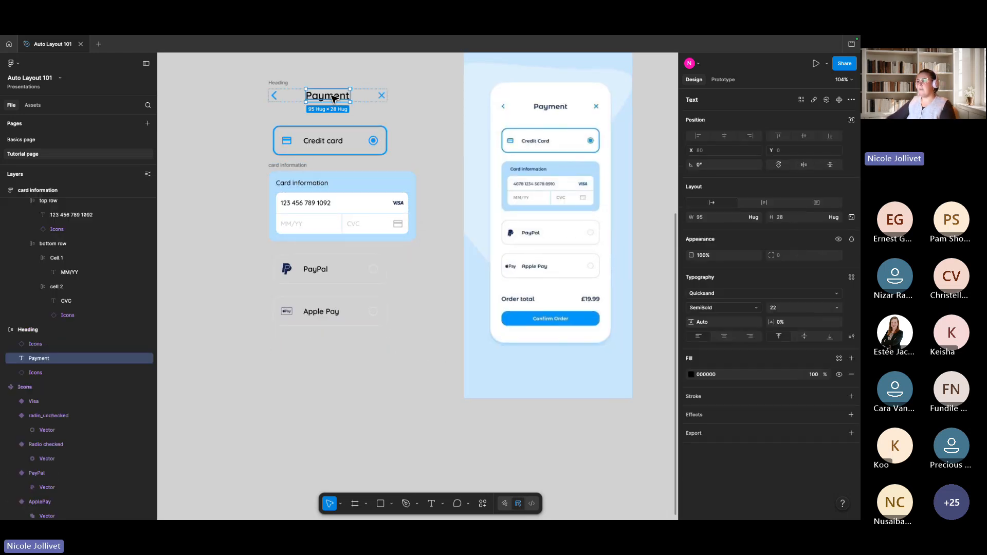
drag(329, 96, 298, 349)
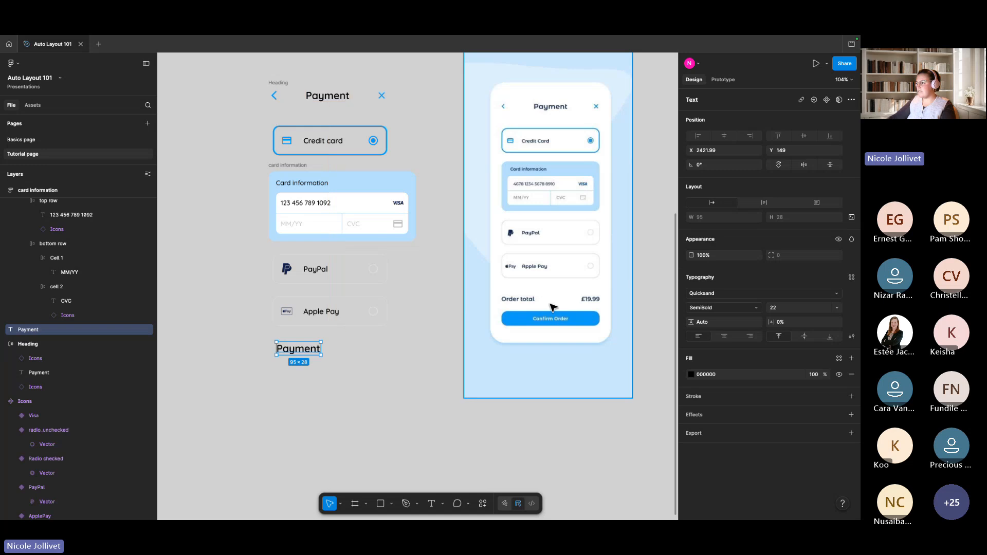
double_click(303, 350)
text(Or)
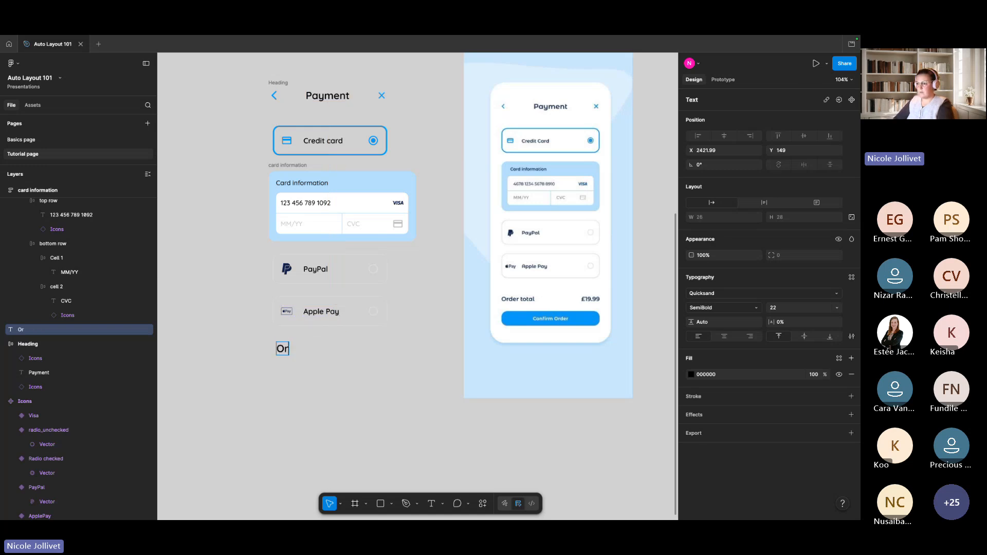
text(der total)
key(Escape)
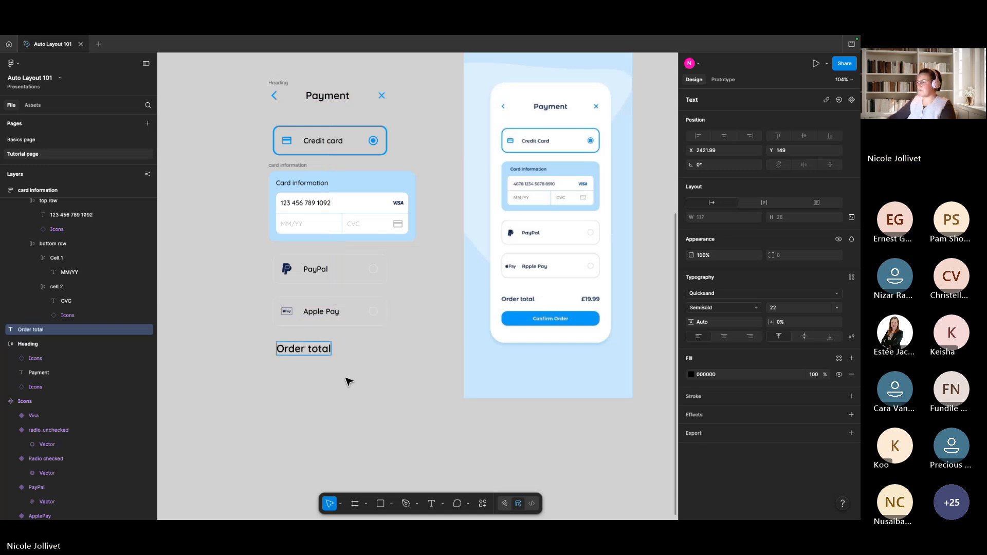
Duplicate the "Order total" text to its right and change the copy's text to "R19.99"
drag(302, 350, 383, 351)
text(R1)
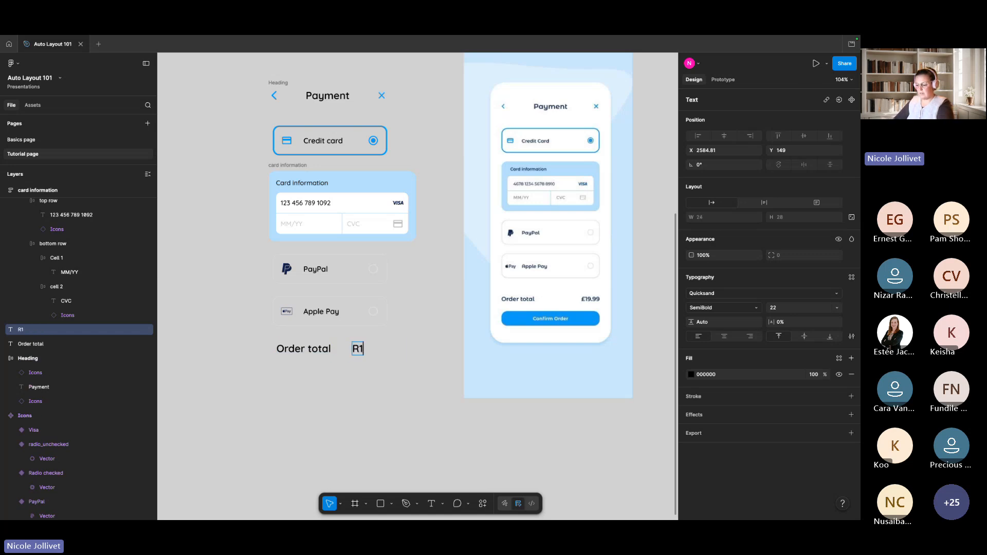
text(9.)
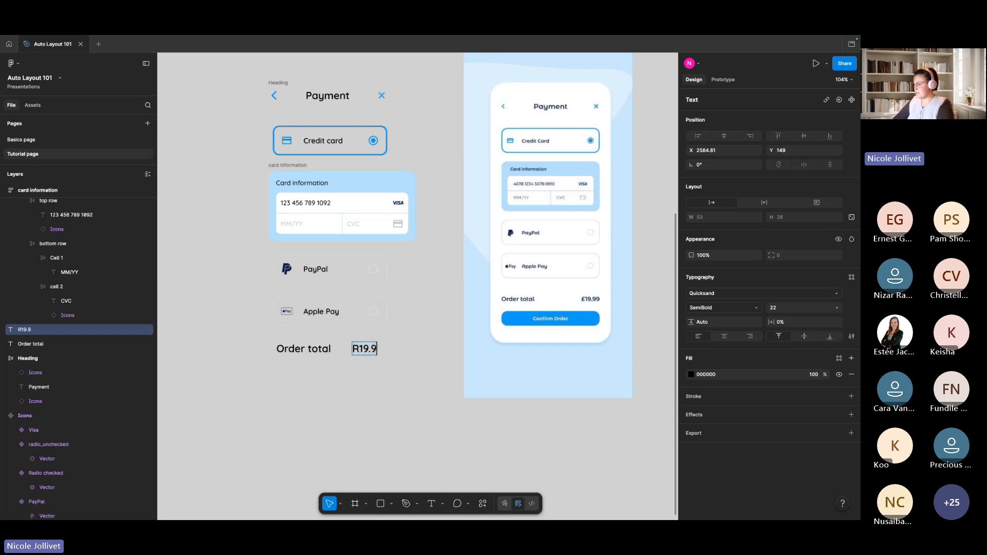
text(99)
click(402, 390)
Wrap the "Order total" and "R19.99" texts in an auto layout frame named "Total"
scroll(400, 392, down, 1)
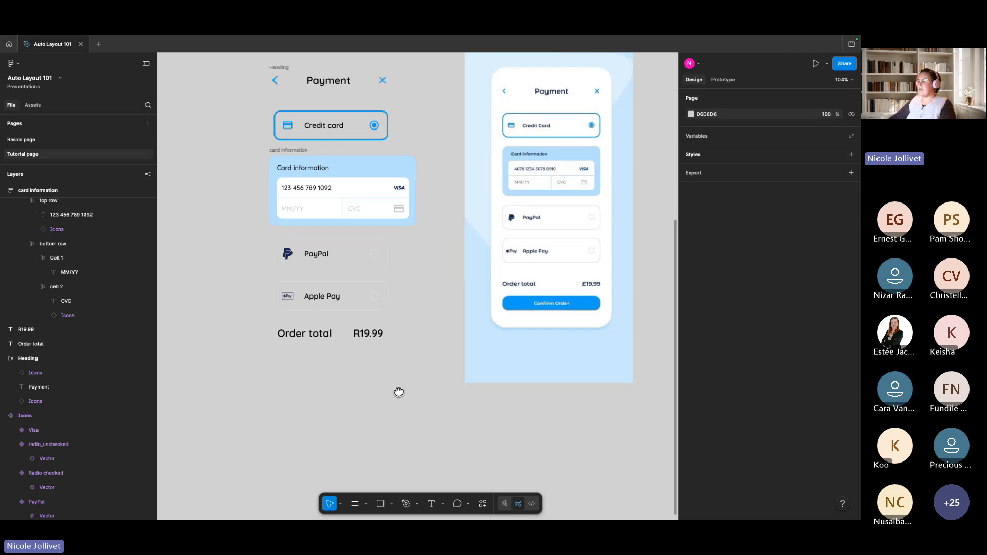
drag(403, 356, 266, 327)
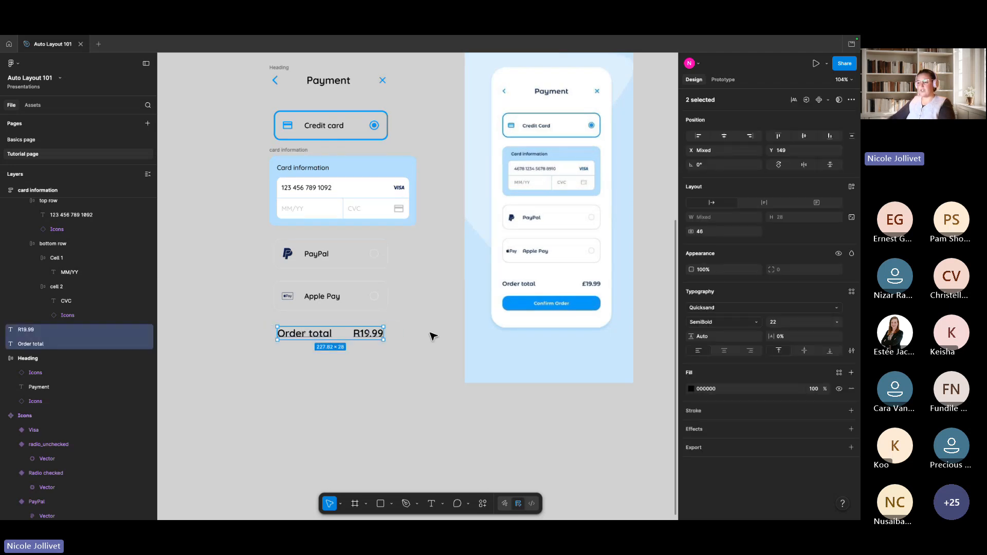
key(shift+a)
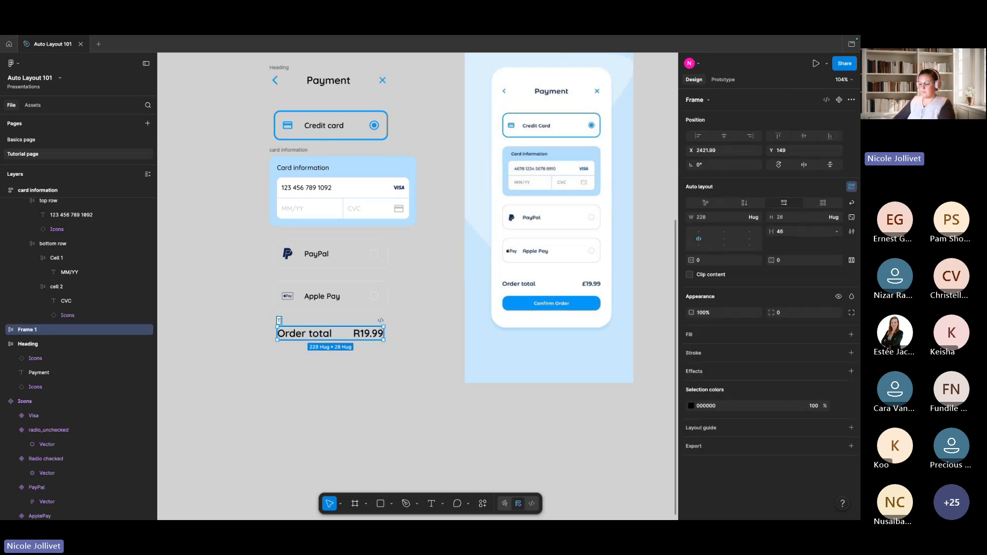
text(oyal)
key(BackSpace)
key(BackSpace)
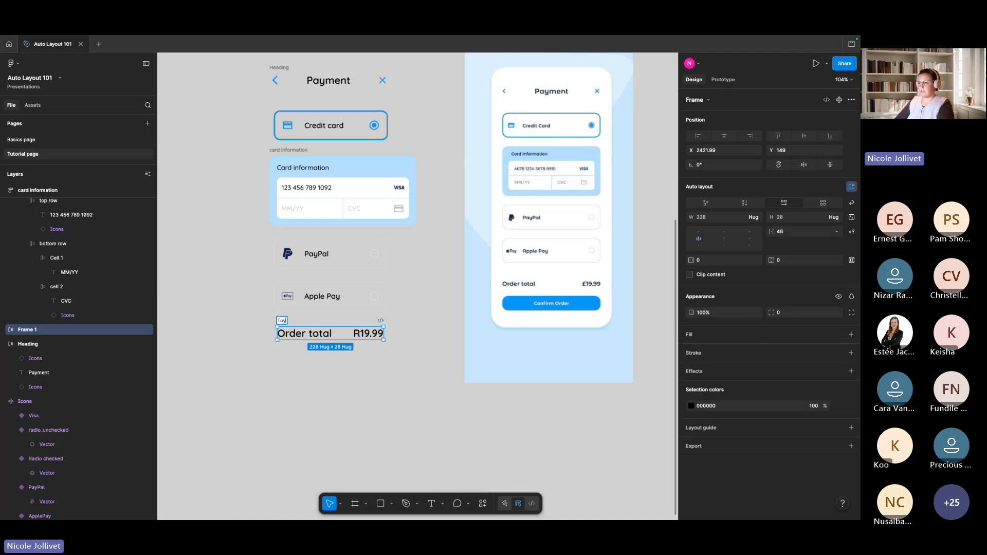
click(329, 385)
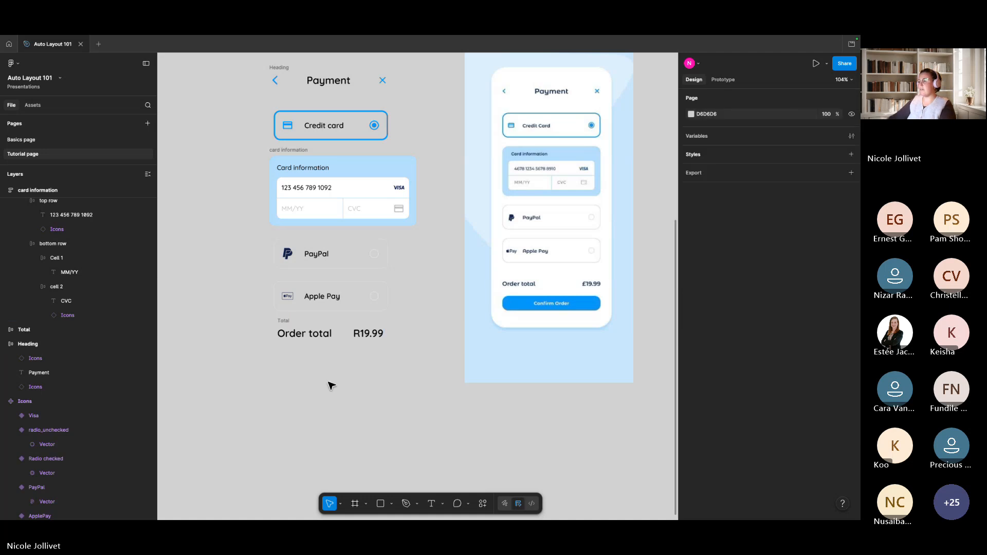
Set the Total frame's gap to Auto and resize the frame to about 238 wide
scroll(348, 364, down, 1)
scroll(348, 364, right, 1)
click(360, 319)
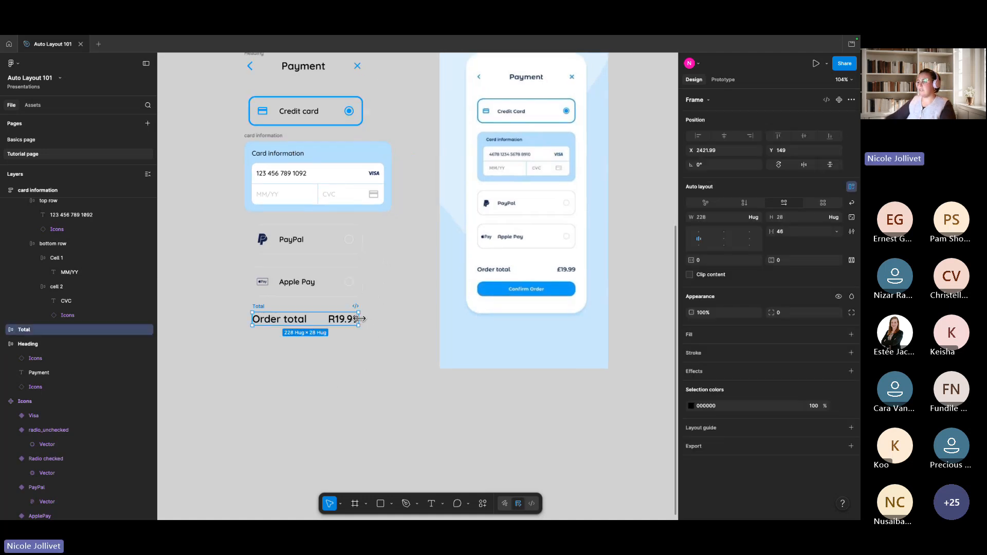
drag(360, 318, 402, 319)
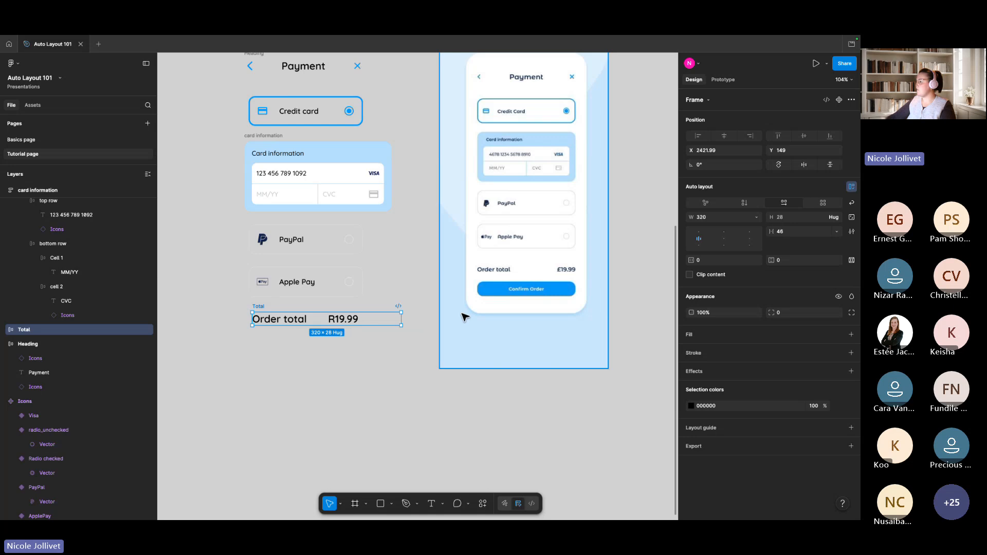
click(702, 240)
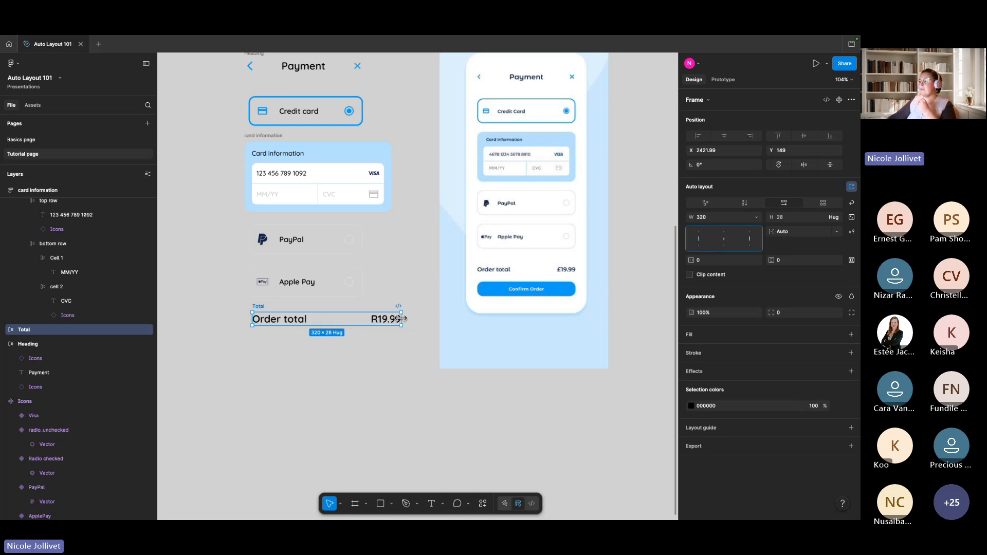
drag(400, 318, 360, 322)
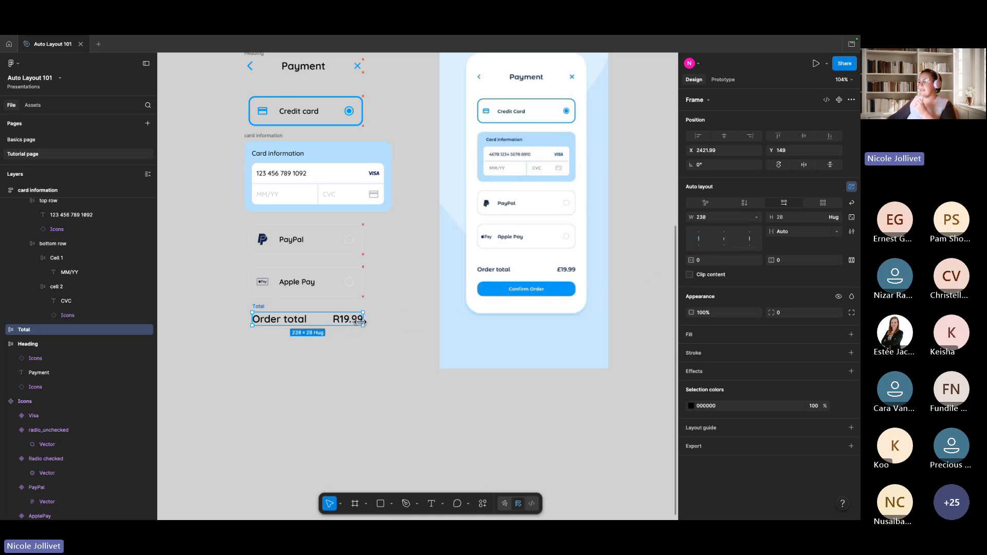
Set the font size of both texts in the Total frame to 16
double_click(264, 320)
shift+click(341, 320)
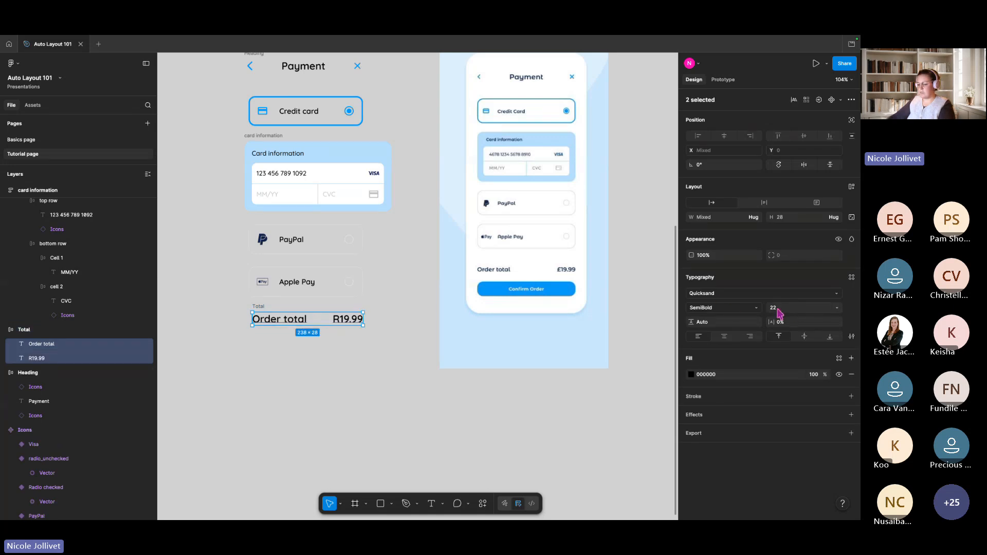
text(15)
key(Return)
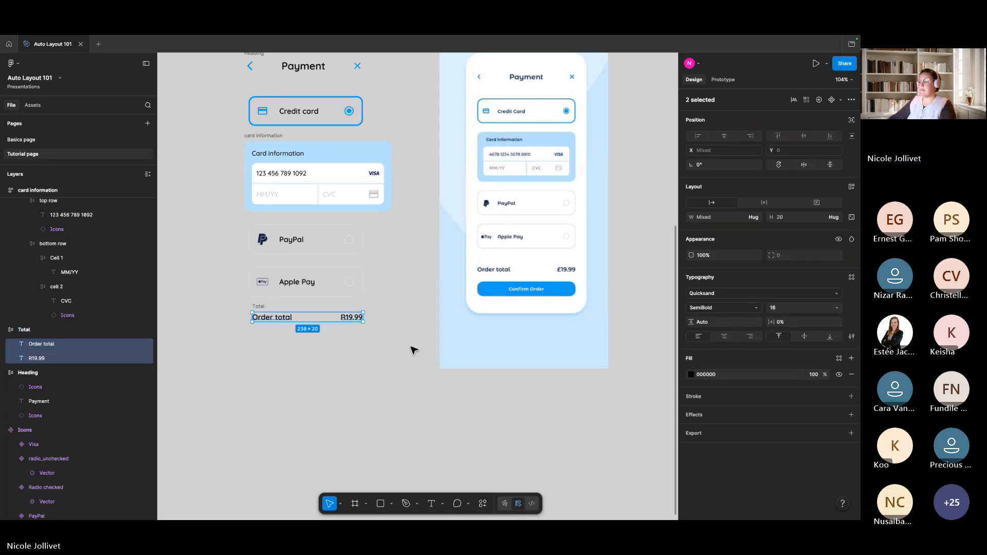
click(383, 365)
Duplicate the "Order total" text below the Total frame and change the copy's text to "Confirm order"
scroll(307, 356, down, 2)
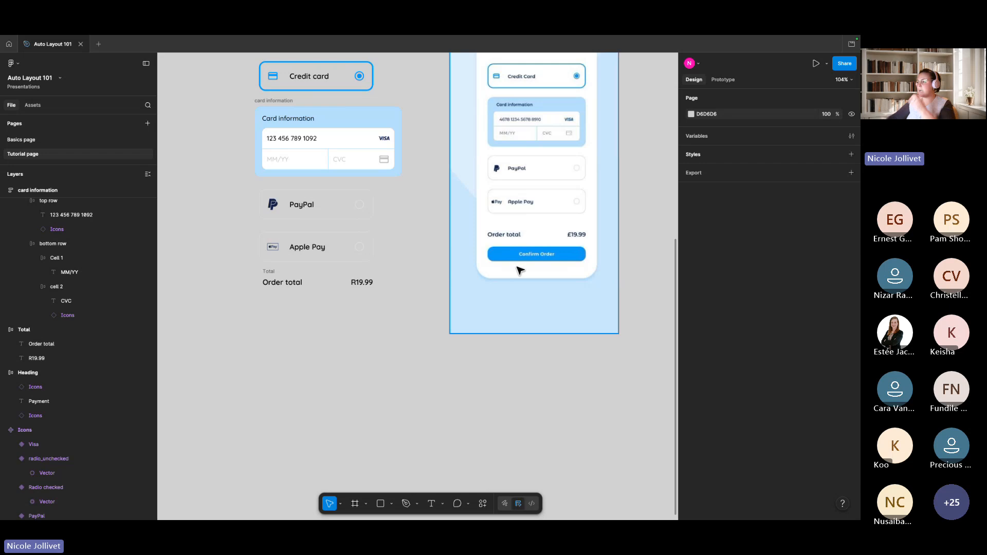
click(284, 283)
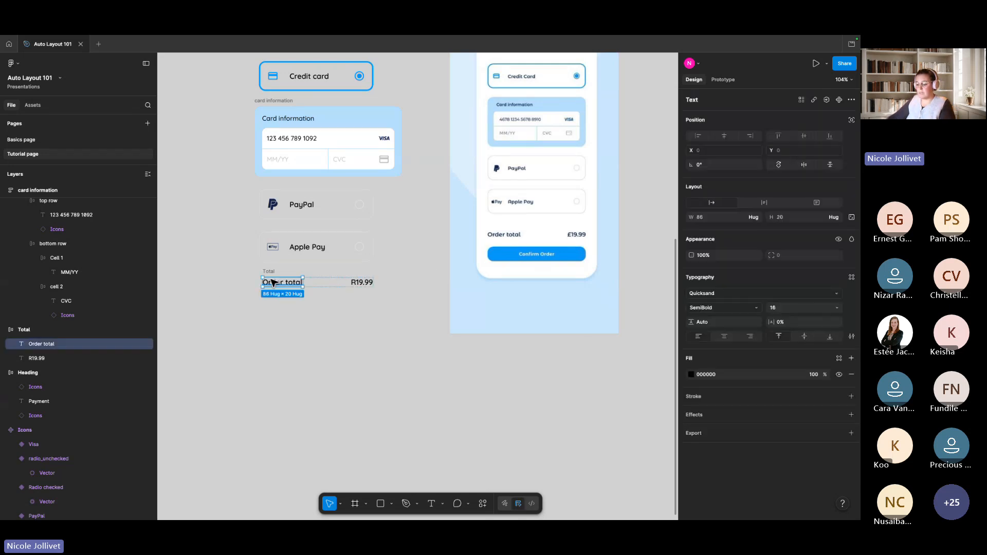
drag(284, 283, 320, 312)
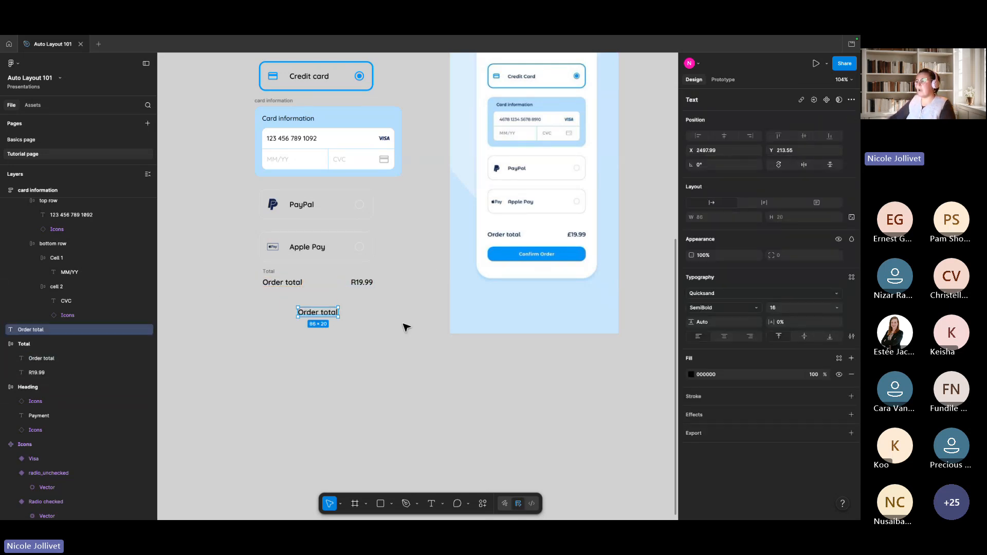
double_click(314, 314)
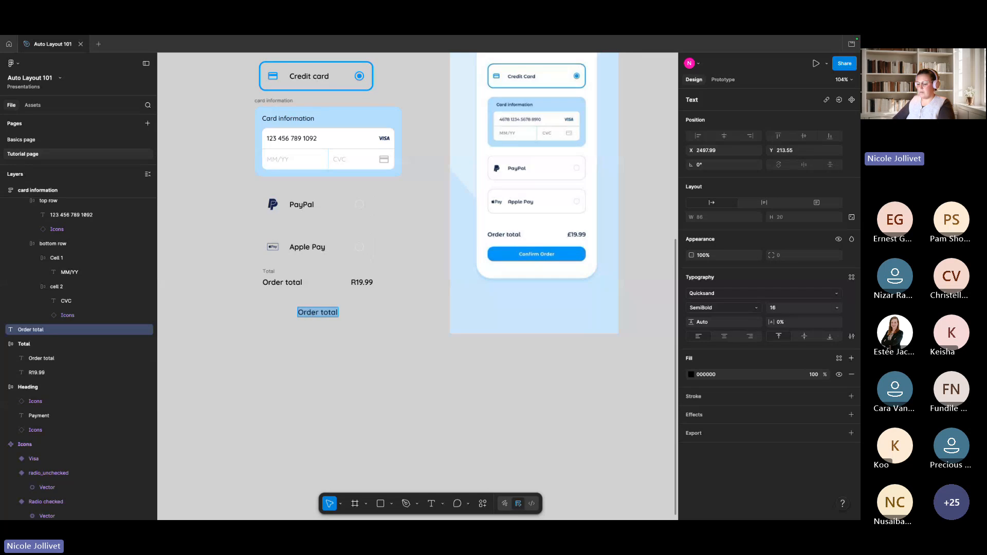
text(Co)
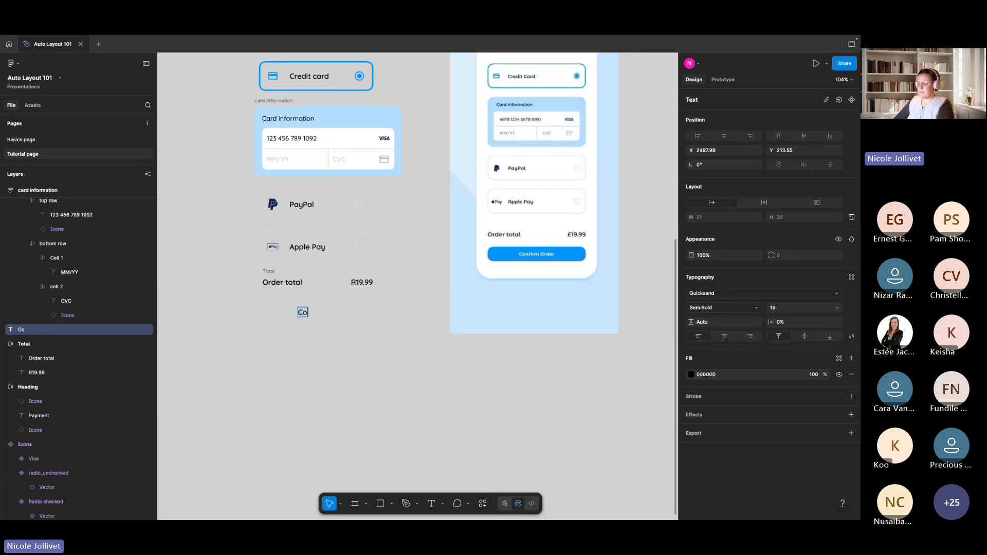
text(mnfirm order)
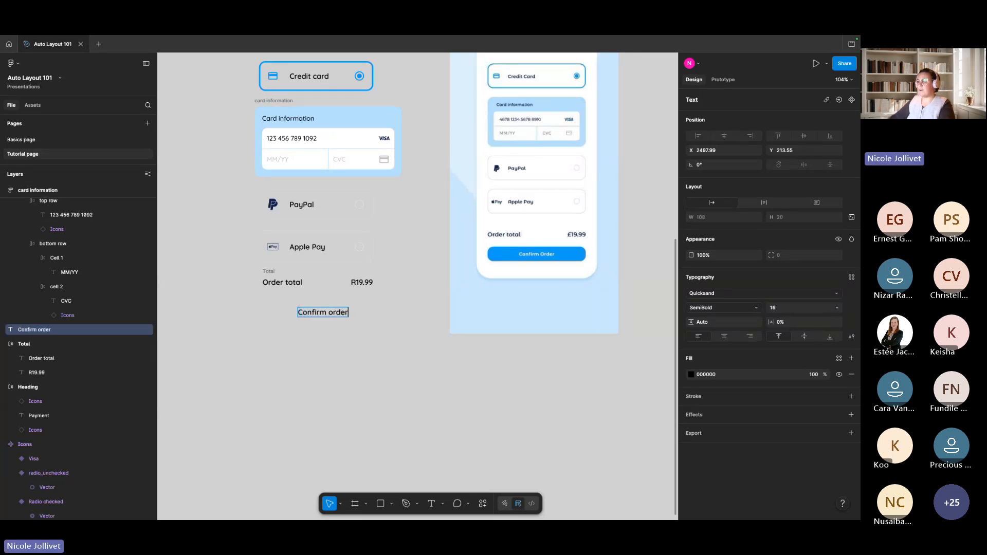
key(Escape)
Change the "Confirm order" text's fill to white, FFFFFF
click(691, 374)
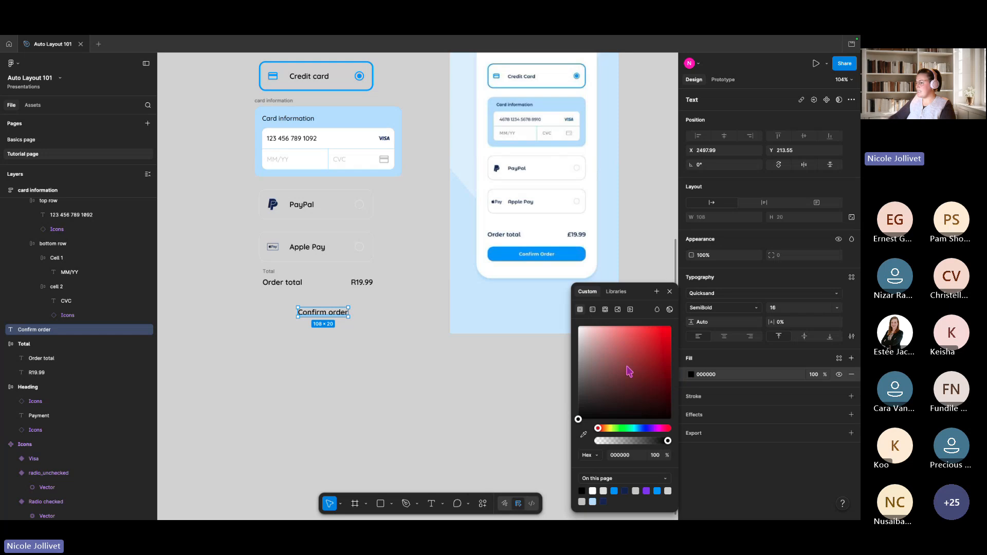
drag(629, 371, 557, 320)
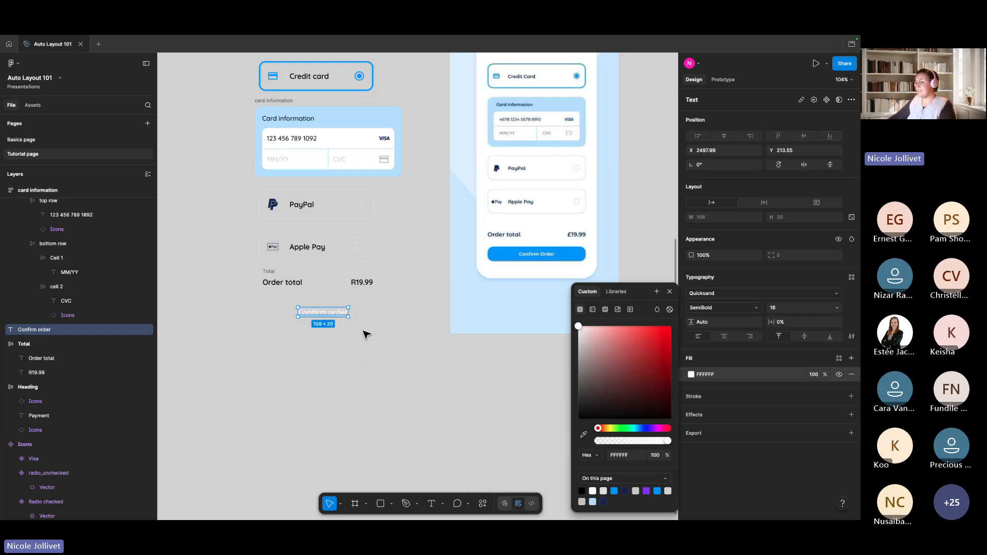
click(366, 335)
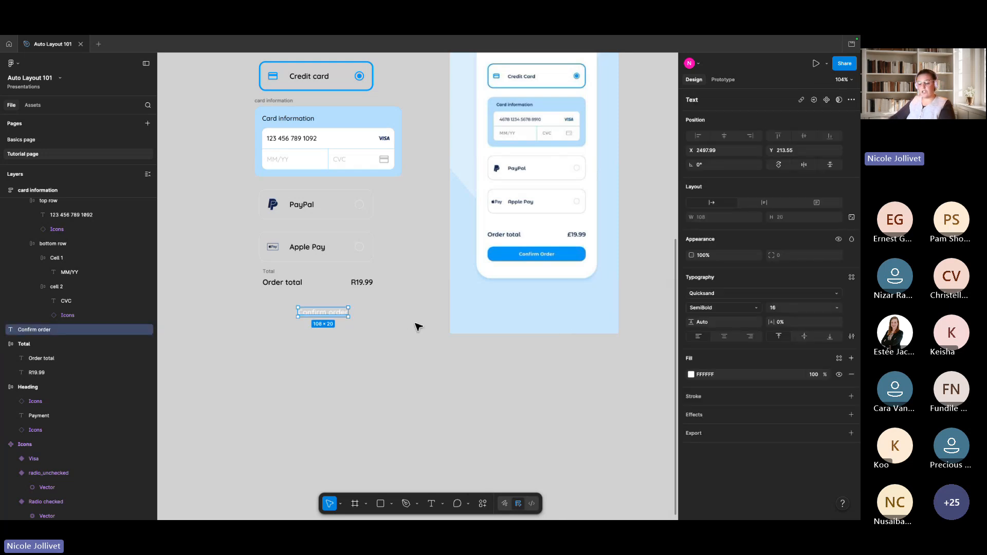
Wrap the "Confirm order" text in an auto layout frame with a vertical padding of 12
key(shift+a)
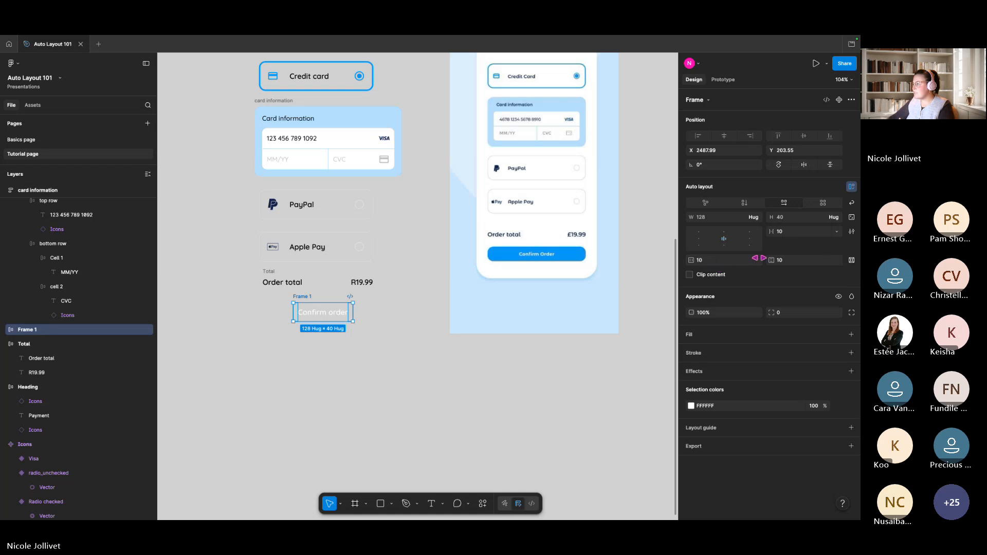
click(784, 261)
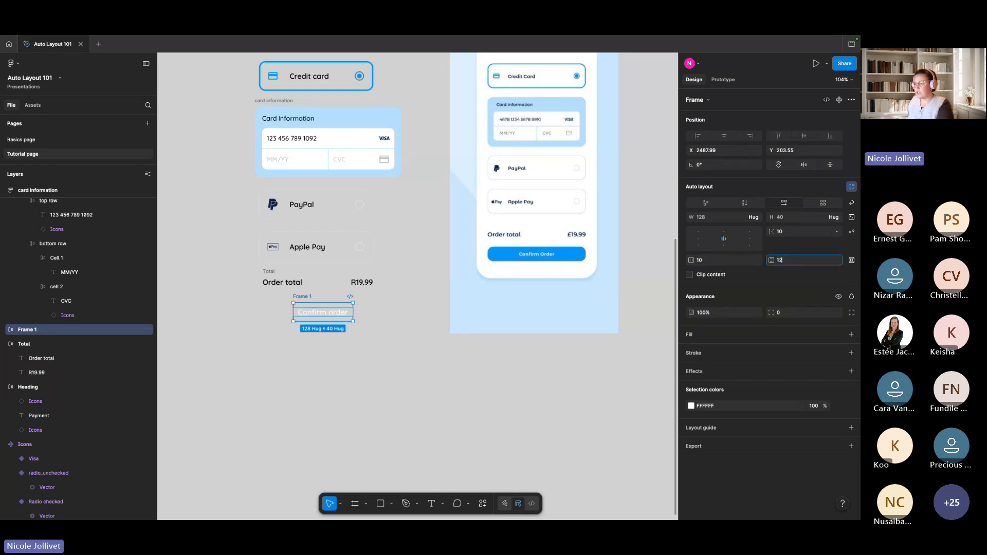
text(12)
key(Return)
Widen the frame around "Confirm order" to about 336 and rename it "Button"
drag(349, 343, 391, 345)
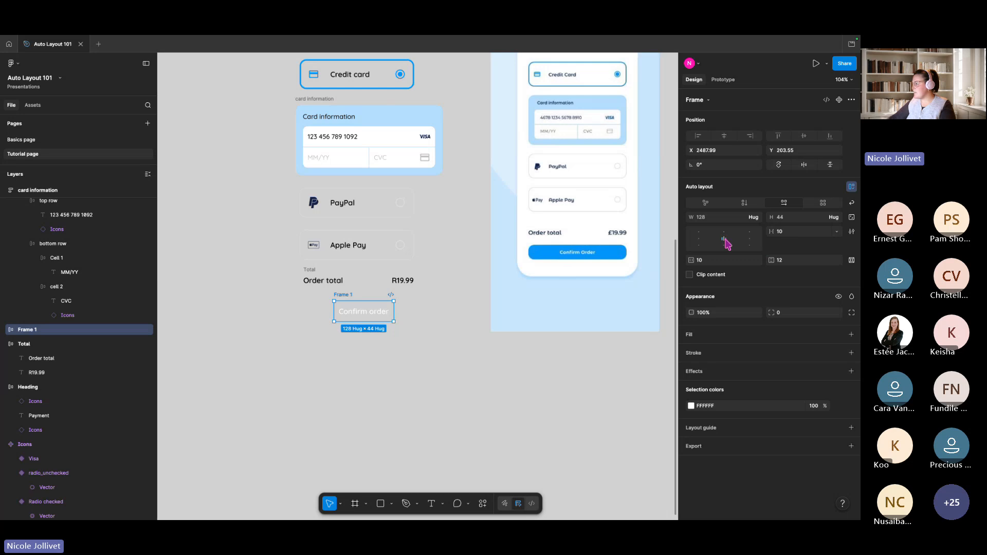
drag(394, 311, 419, 314)
double_click(298, 299)
text(Buttpn)
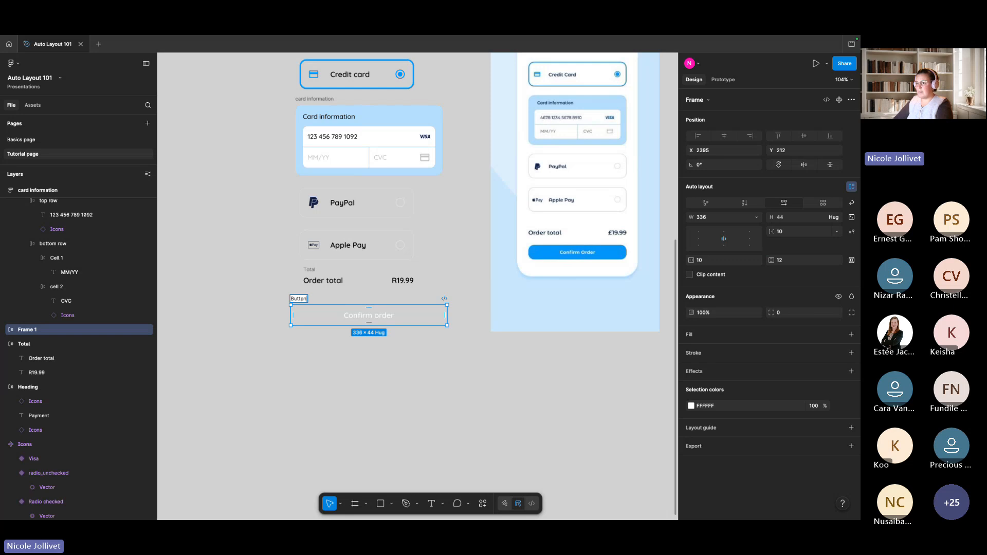
key(BackSpace)
key(BackSpace)
text(on)
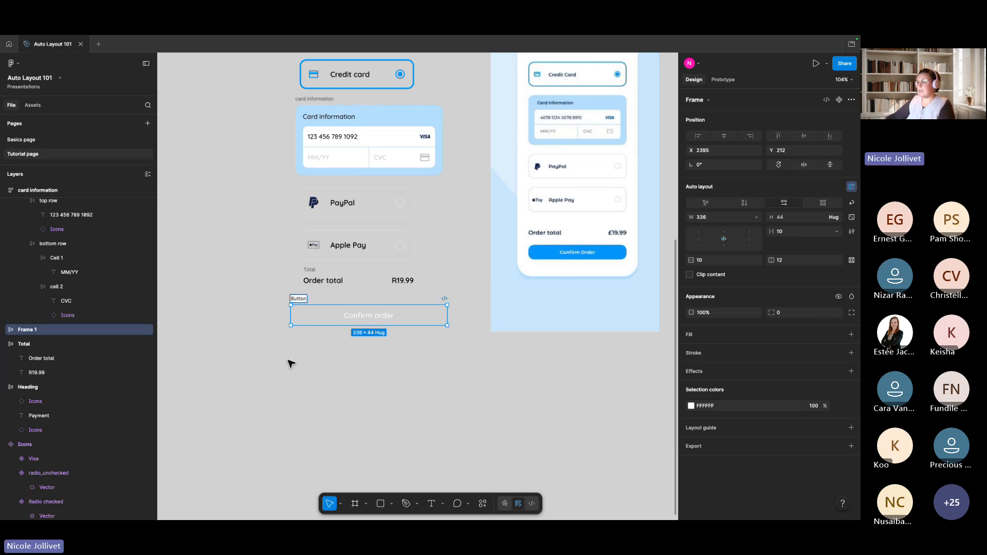
key(Return)
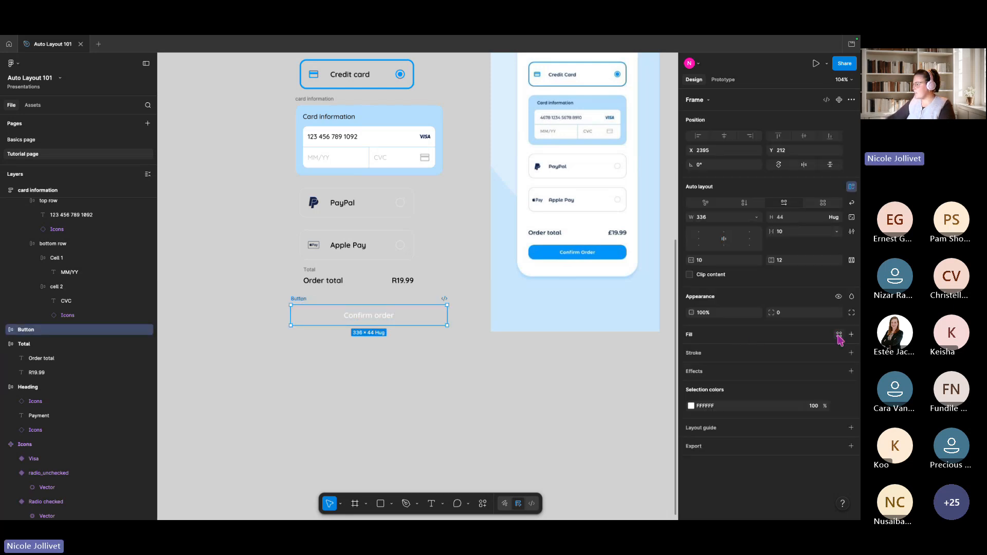
Fill the Button frame with the blue sampled from the reference design's Confirm Order button and set its corner radius to 12
click(839, 335)
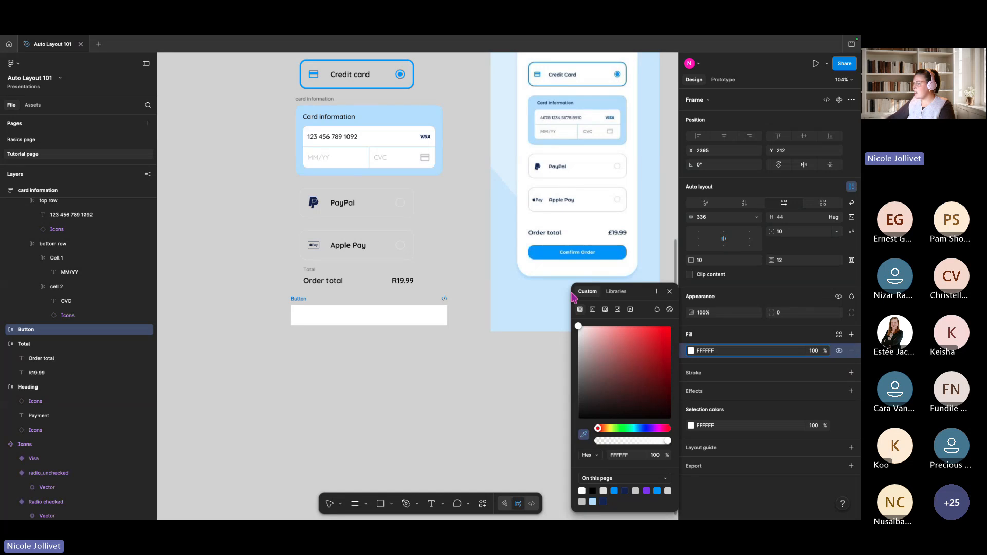
click(577, 252)
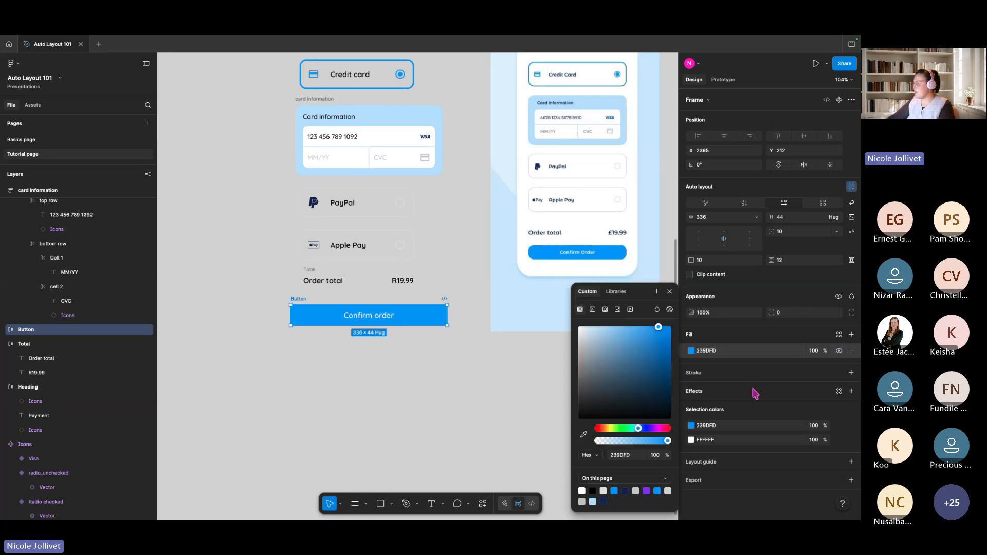
click(786, 313)
text(12)
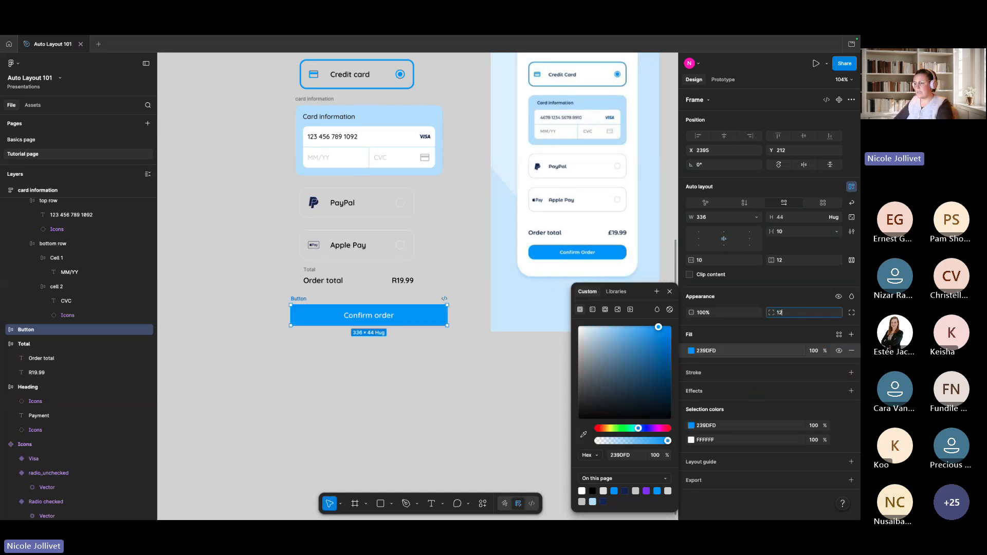
key(Return)
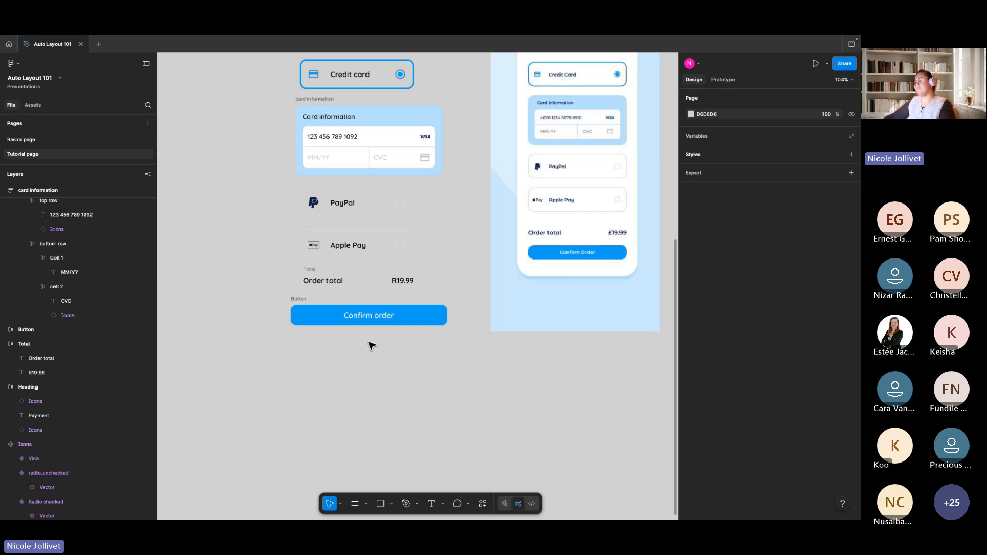
Narrow the Button frame to about 318 and move it below the Total frame, aligned with its left edge
click(306, 306)
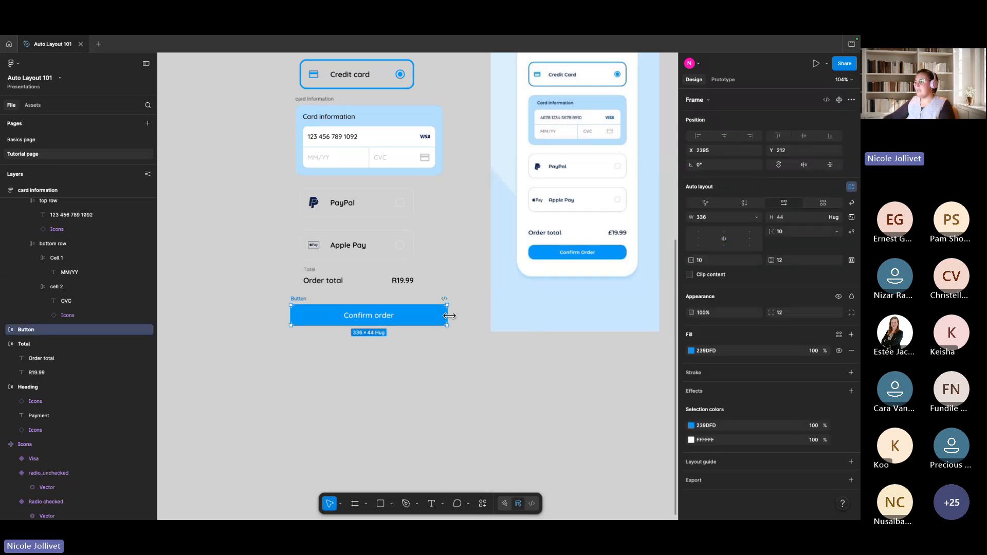
scroll(450, 316, down, 1)
scroll(446, 312, down, 1)
drag(446, 312, 394, 392)
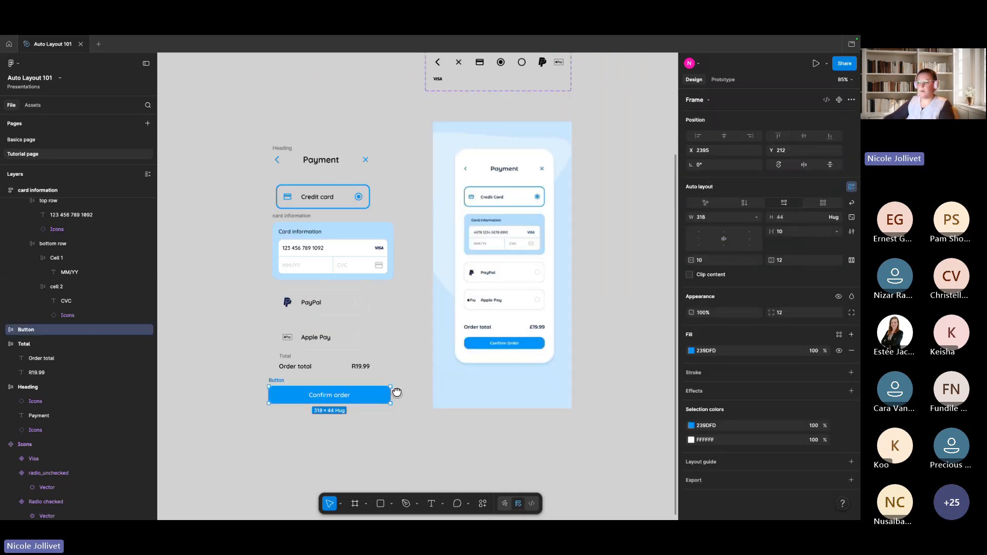
drag(273, 379, 286, 386)
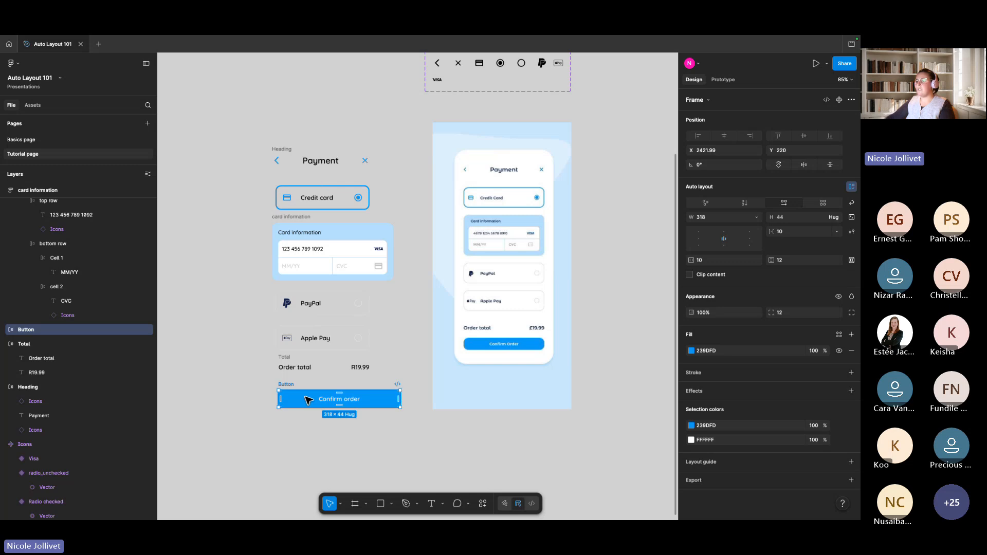
Wrap all the payment elements from the heading to the button in one vertical auto layout frame and rename it "Page layout"
drag(413, 445, 245, 123)
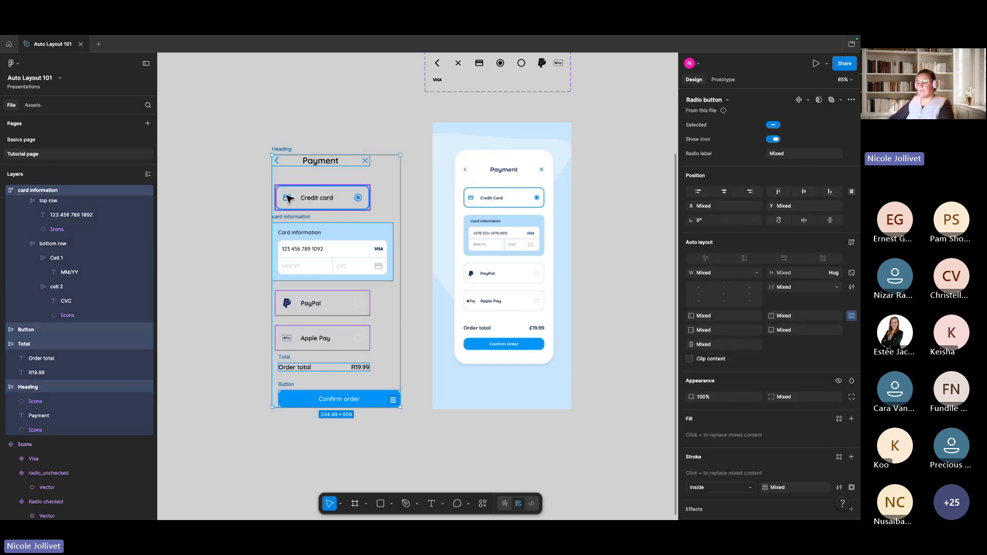
key(shift+a)
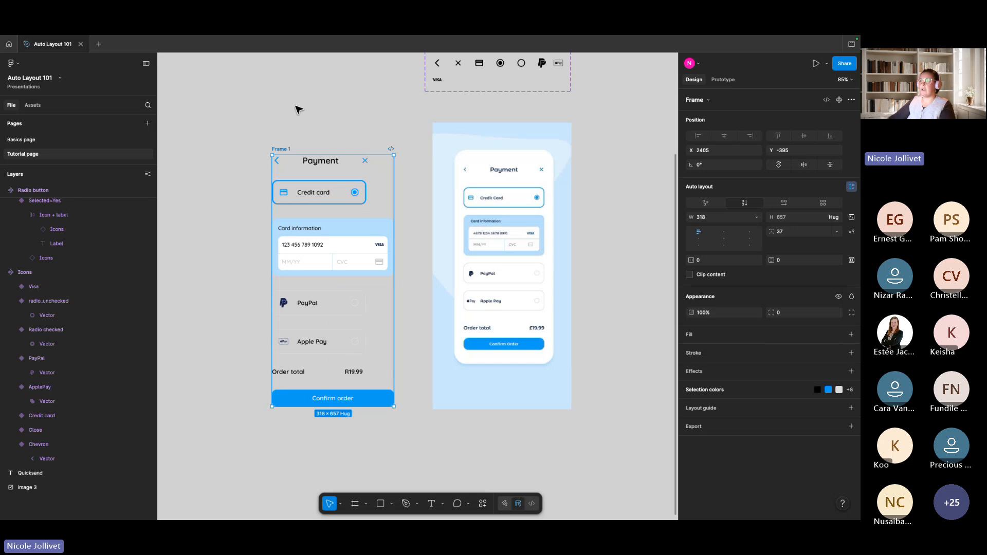
key(ctrl+r)
text(Page)
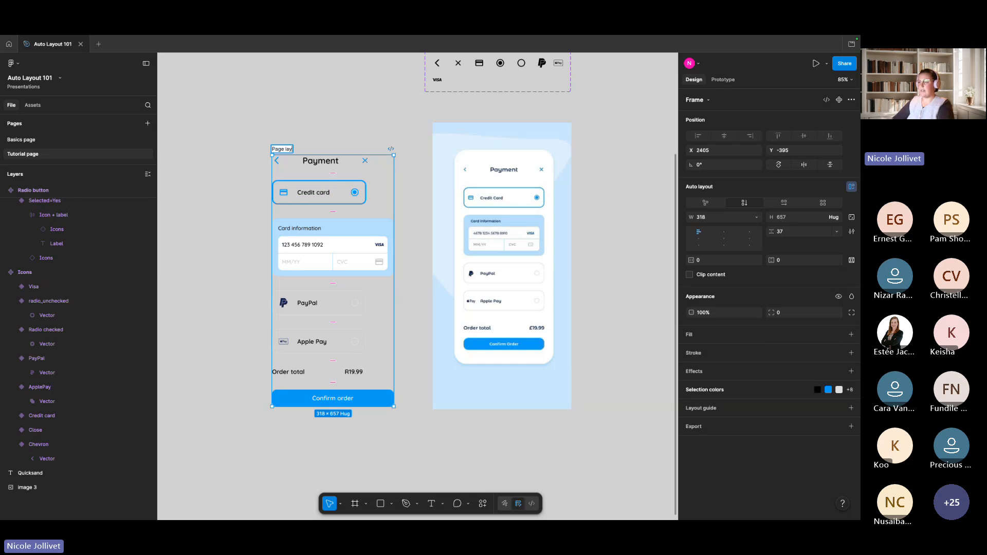
click(352, 112)
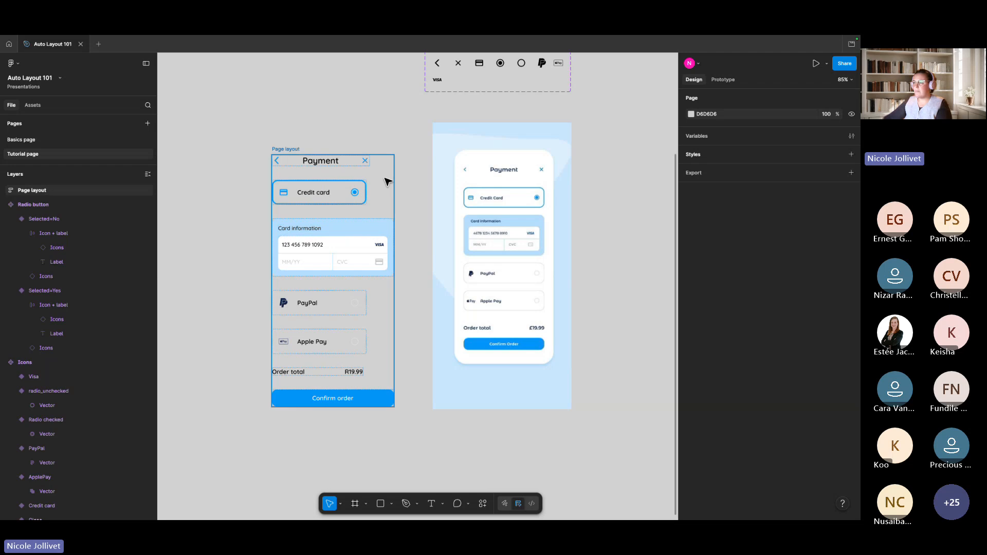
drag(376, 139, 391, 144)
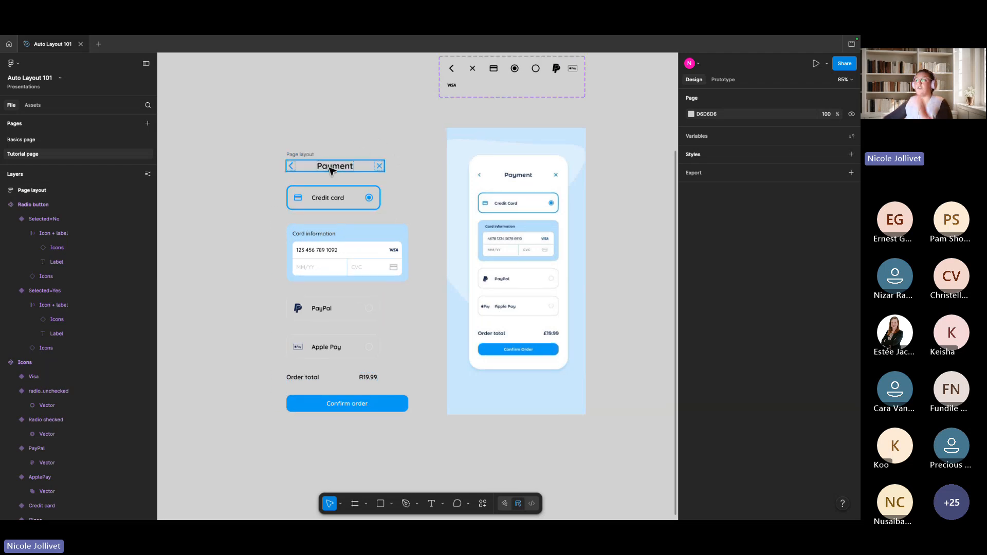
Set the widths of the Heading frame and the Credit card radio button to Fill container
click(298, 154)
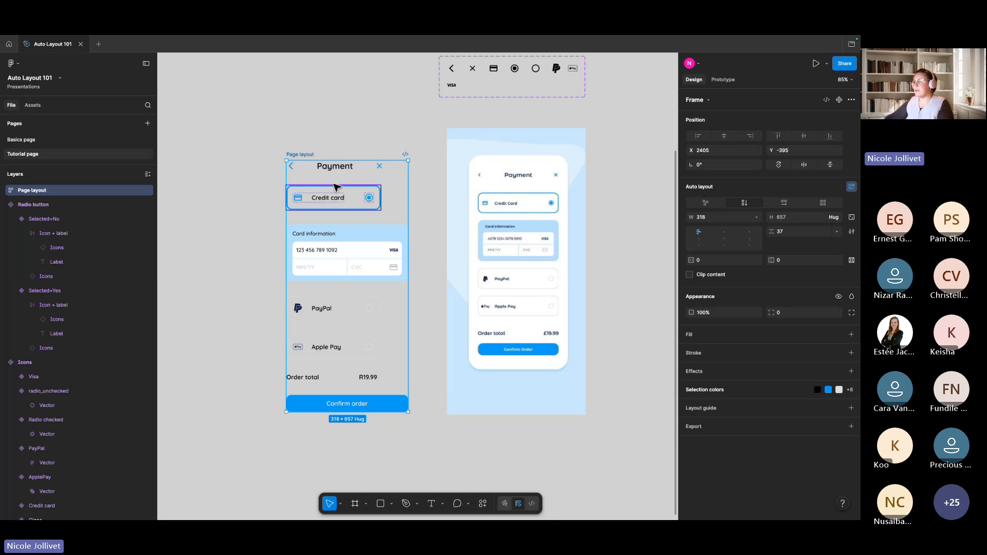
click(331, 169)
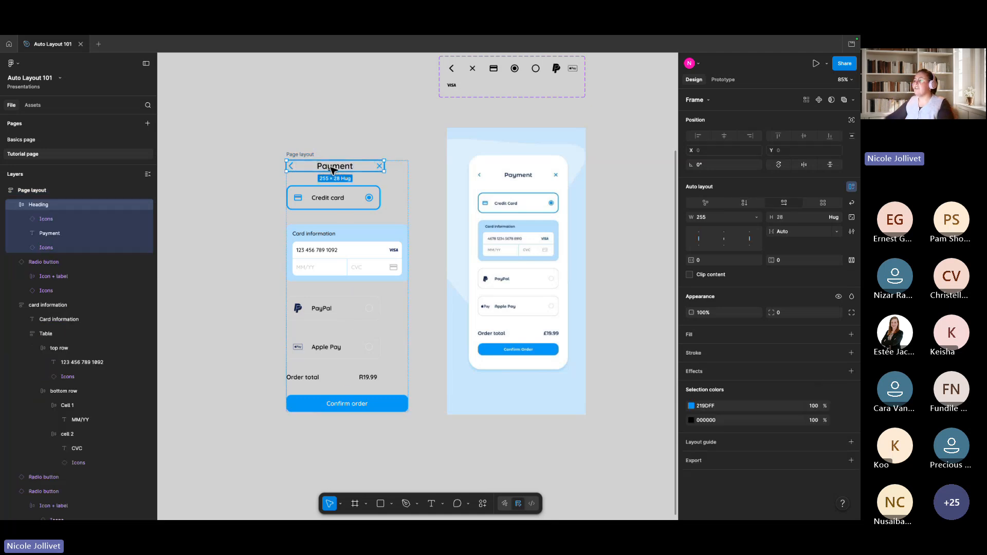
click(751, 217)
click(743, 240)
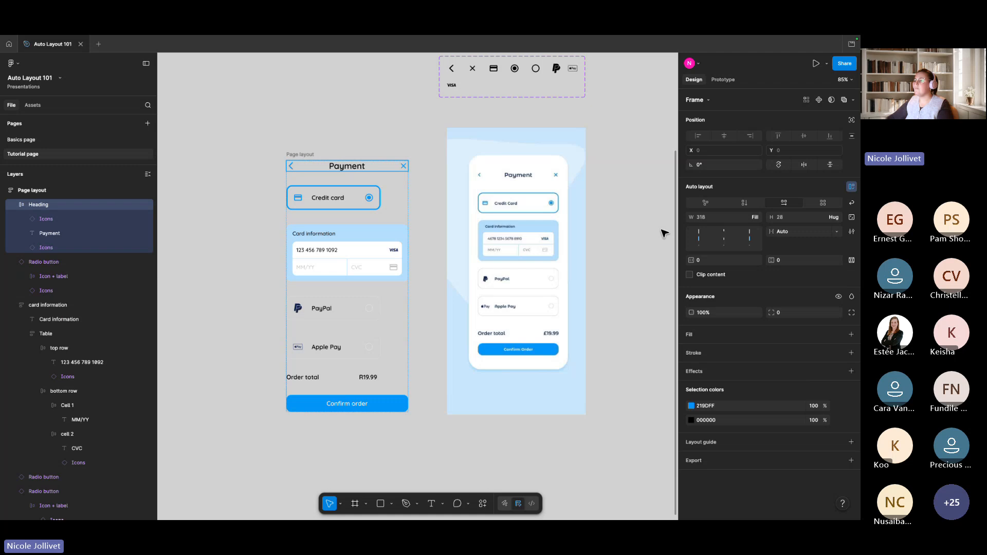
click(346, 200)
click(755, 273)
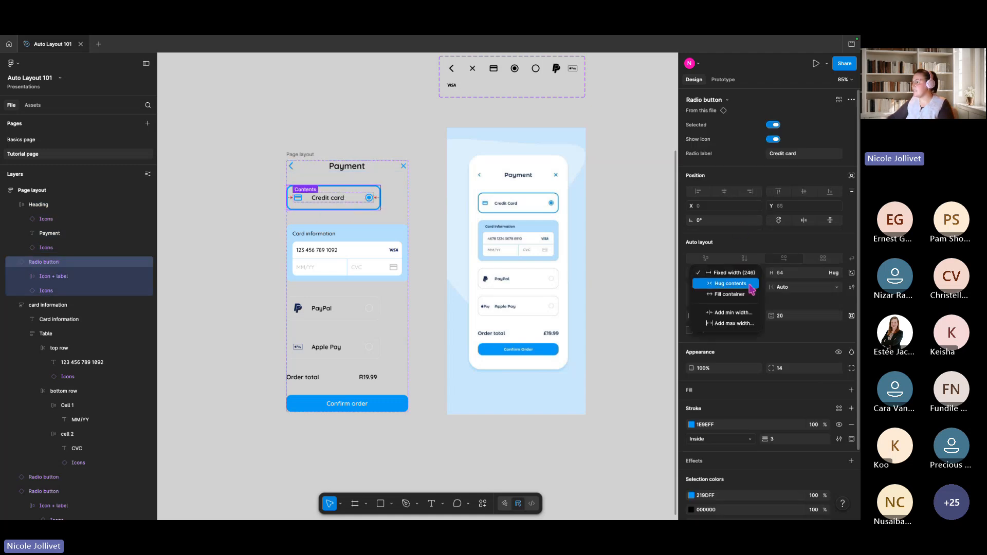
click(746, 295)
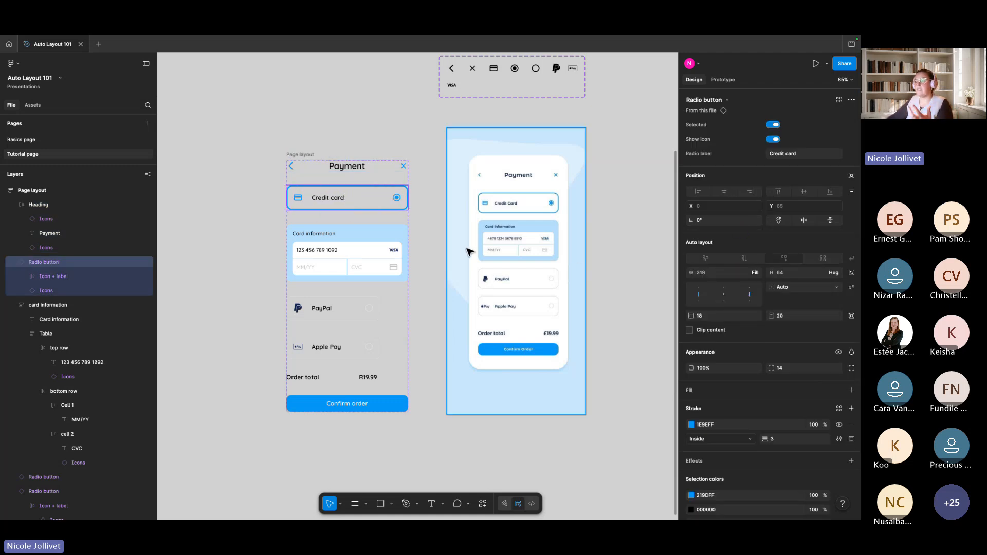
Set the widths of the PayPal and Apple Pay radio buttons, the Total row and the Button to Fill container together
click(370, 250)
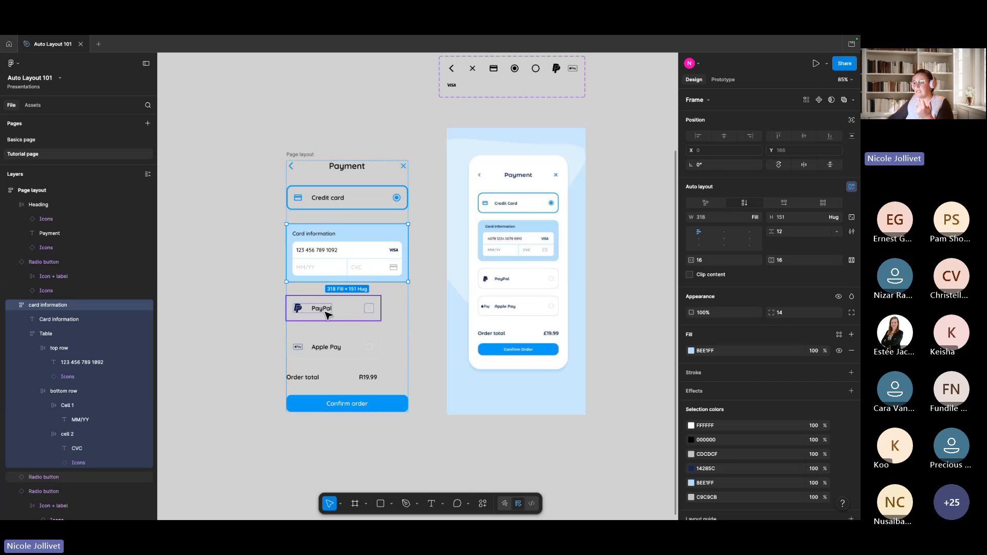
click(355, 308)
shift+click(353, 348)
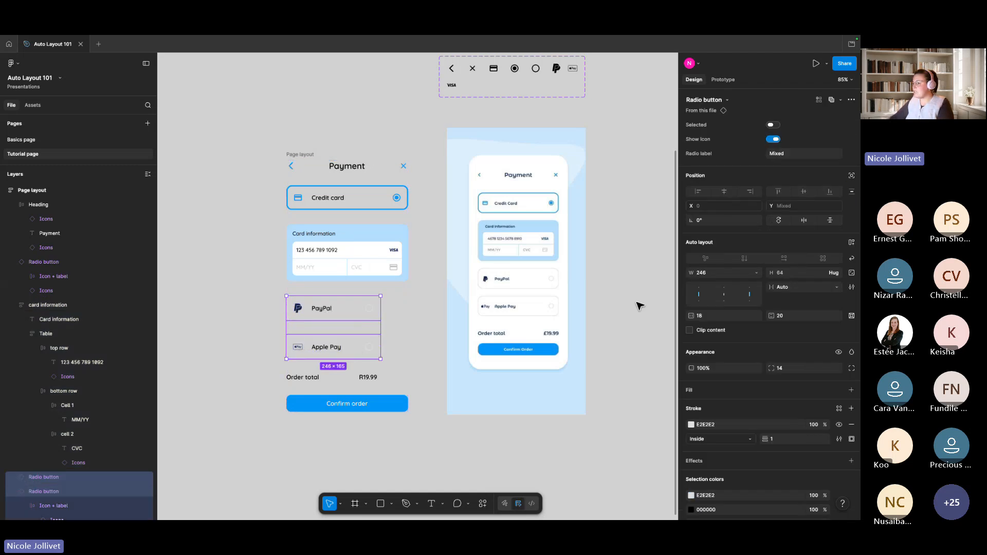
shift+click(325, 377)
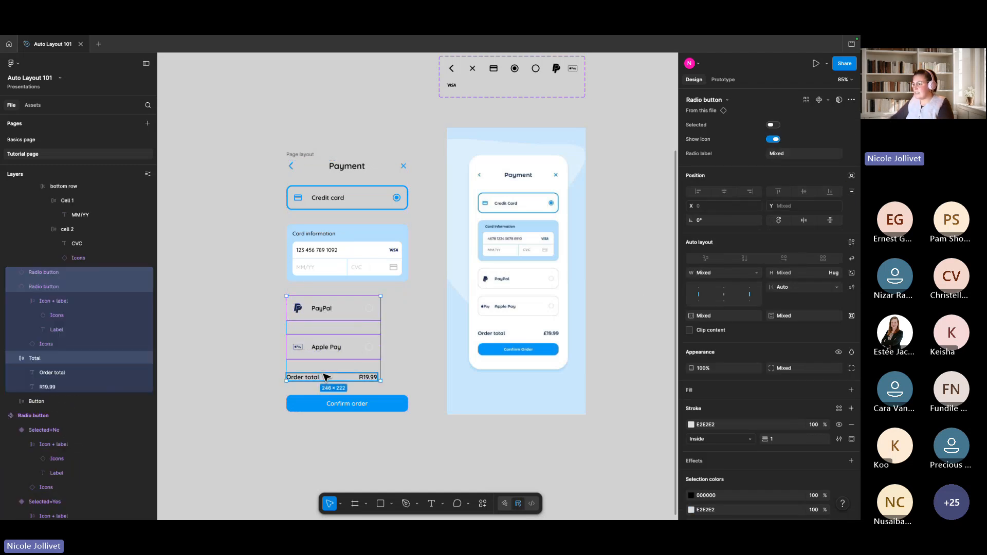
click(361, 391)
click(358, 403)
shift+click(368, 378)
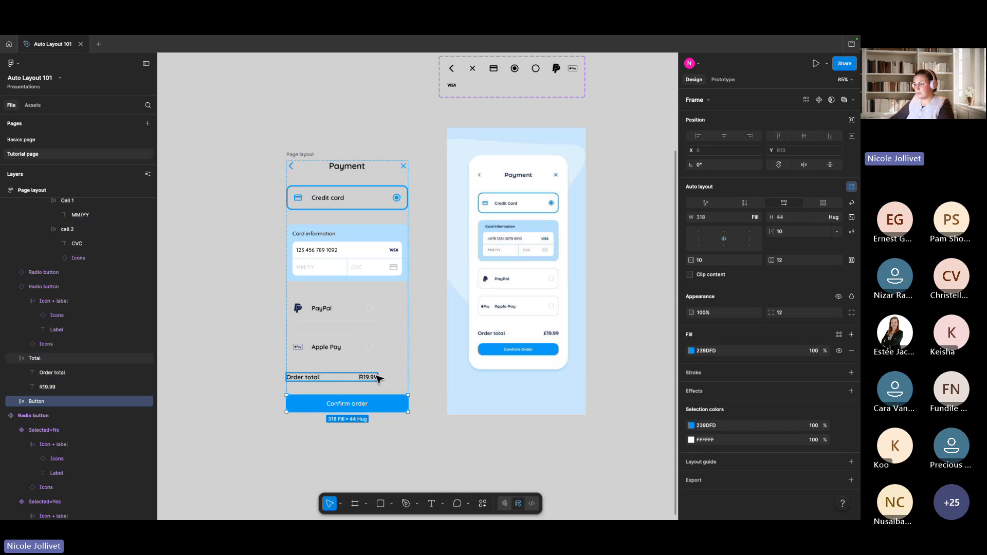
shift+click(368, 348)
shift+click(359, 310)
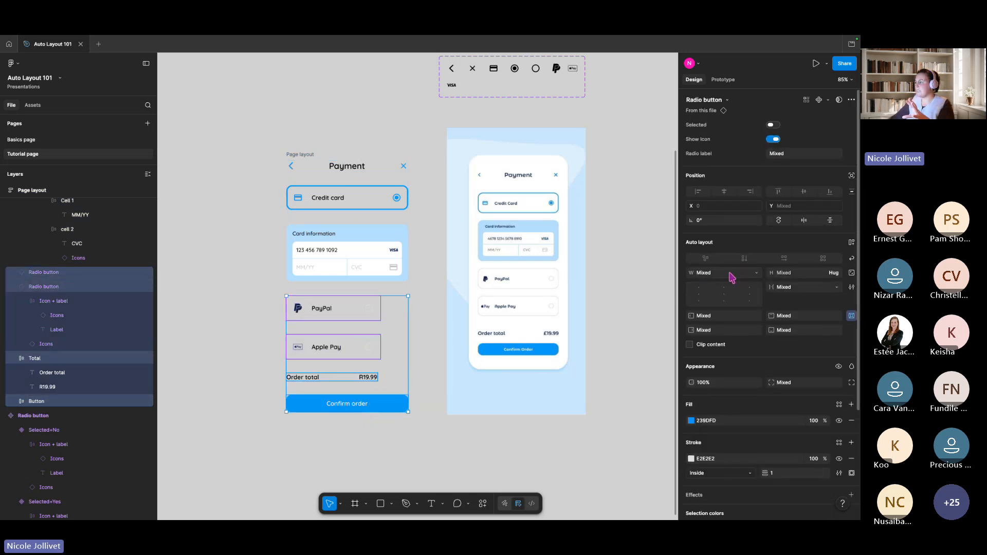
click(757, 274)
click(742, 291)
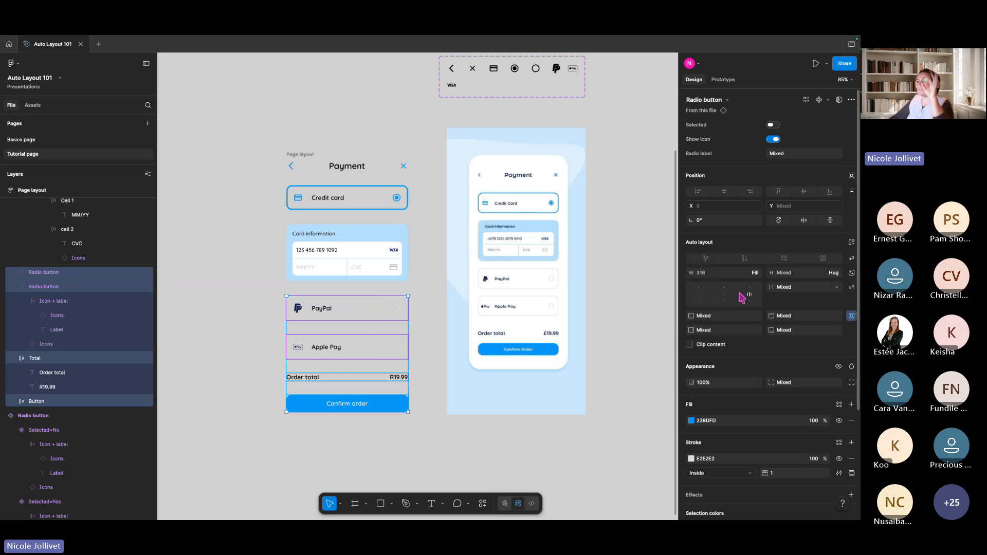
click(418, 385)
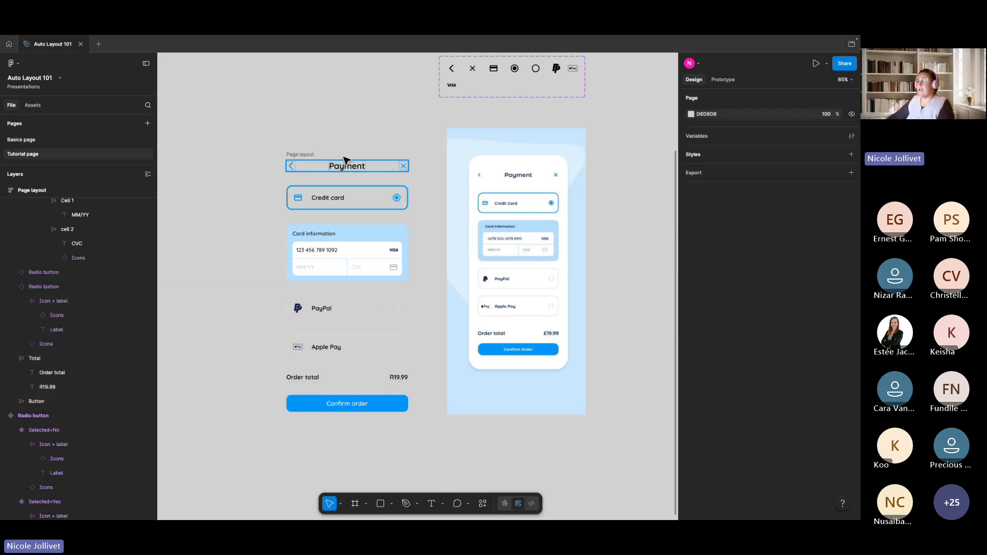
Try resizing the Page layout frame horizontally, ending at a width of about 317
click(309, 154)
mouse_move(412, 227)
mouse_down()
mouse_move(392, 226)
mouse_move(487, 226)
mouse_move(414, 227)
mouse_up()
click(256, 137)
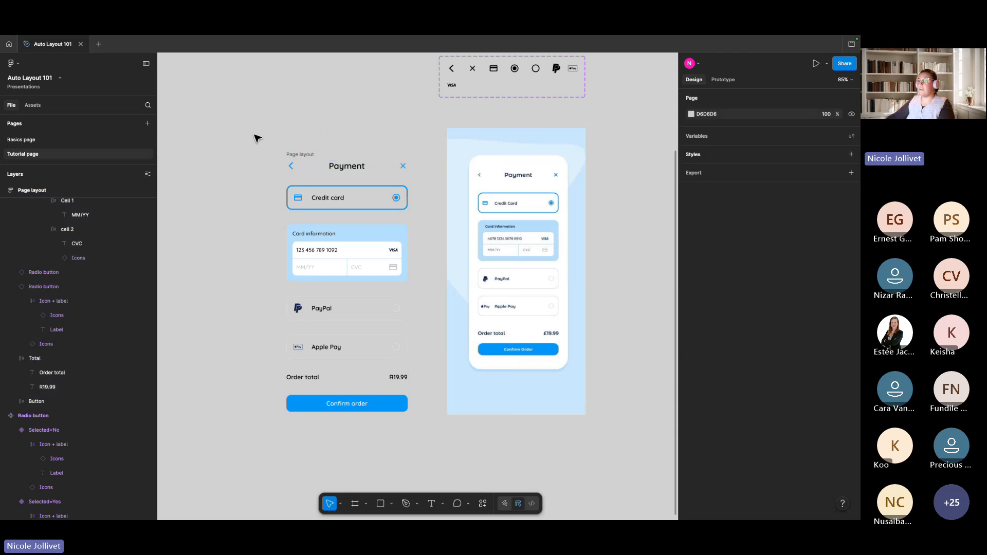
Add an iPhone 16 frame and place it in the empty canvas area to the left of the Page layout frame
scroll(276, 230, left, 5)
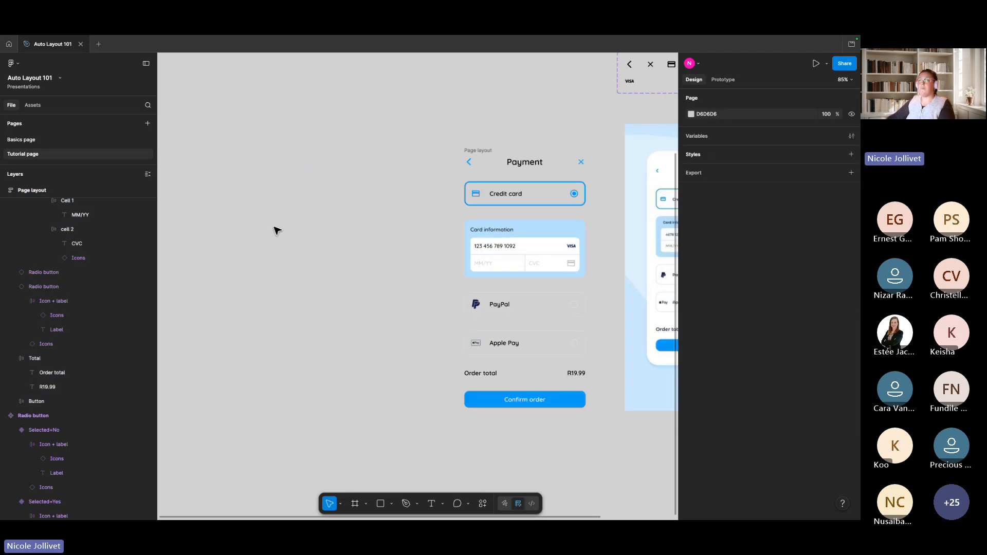
click(355, 503)
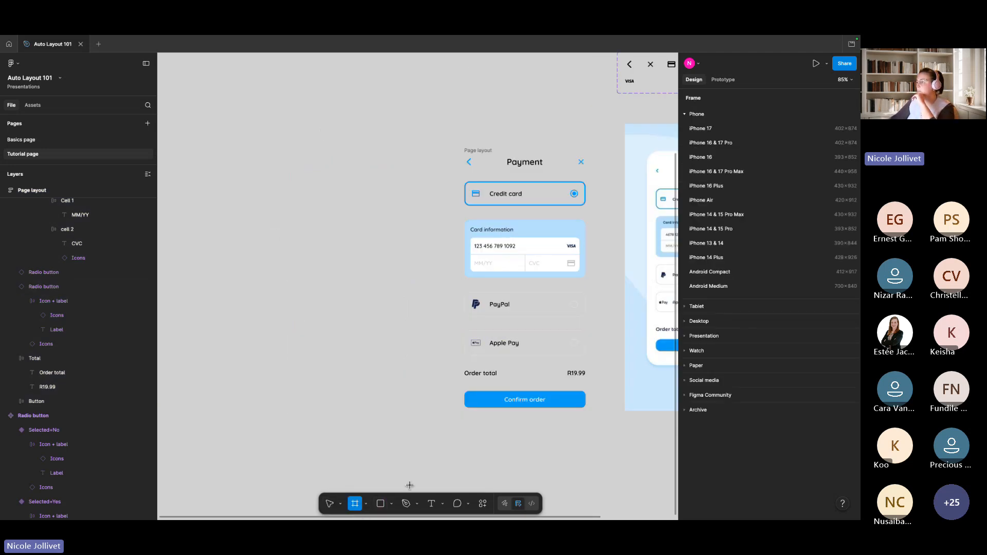
click(710, 156)
drag(586, 165, 205, 174)
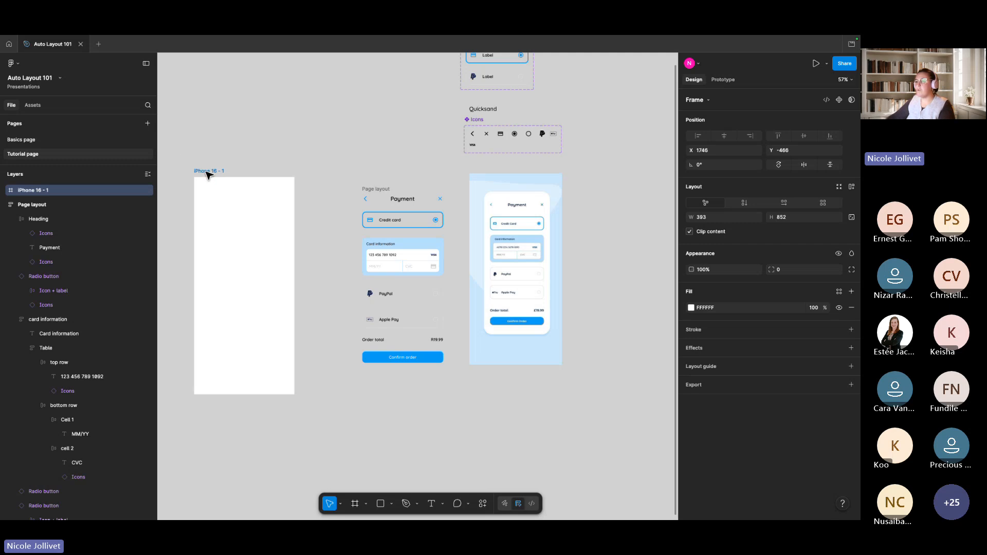
Move the Page layout frame into the iPhone 16 frame at X 0, Y 0 and enlarge it to 393 × 852
scroll(317, 159, left, 2)
drag(411, 174, 272, 169)
scroll(272, 170, up, 5)
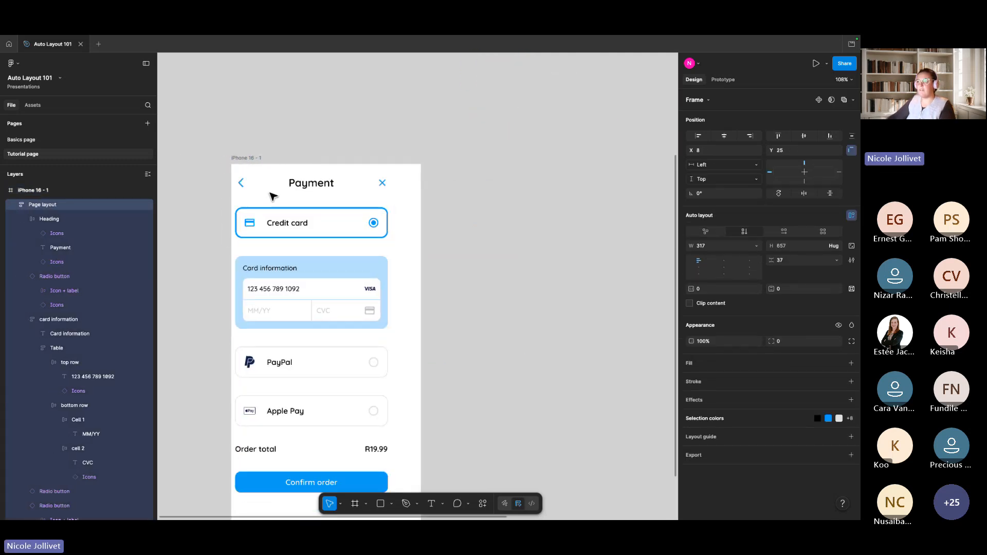
scroll(360, 299, down, 4)
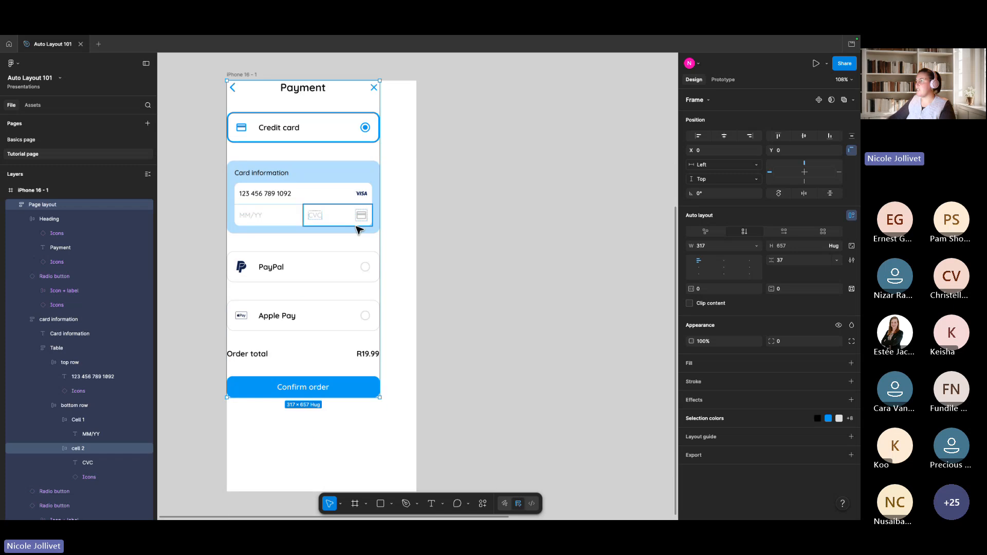
scroll(359, 227, down, 3)
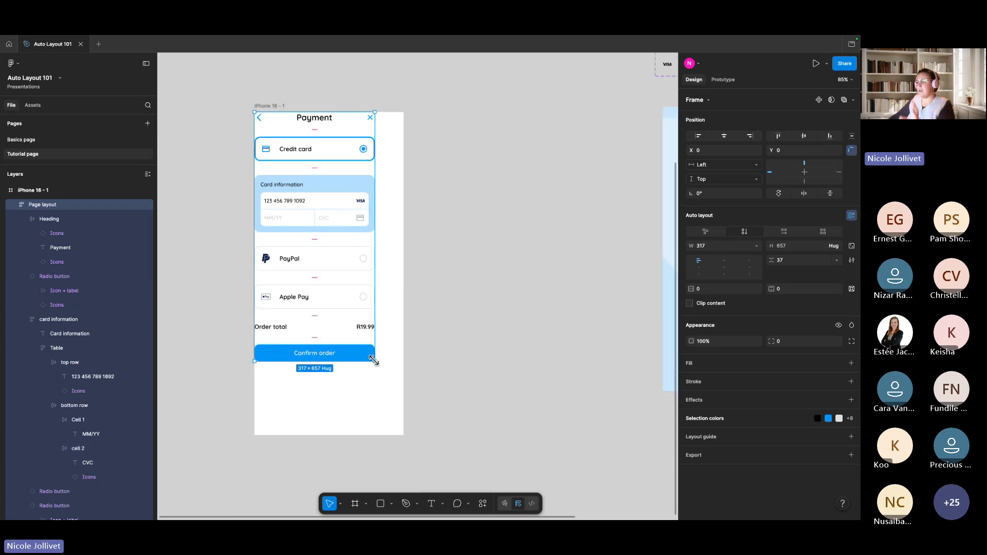
drag(374, 362, 405, 433)
click(441, 302)
Set the horizontal padding of the Page layout frame to 24
click(381, 147)
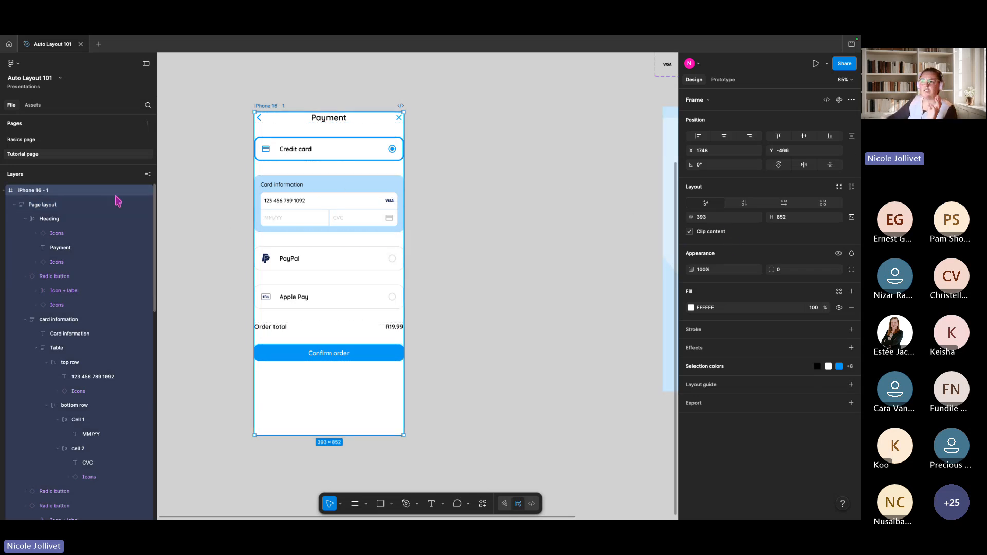
click(52, 204)
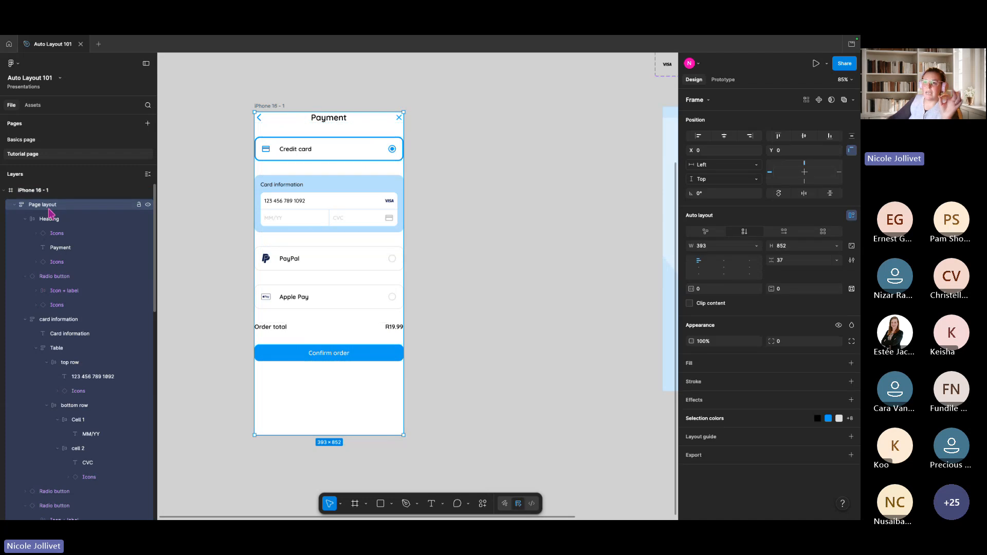
click(707, 291)
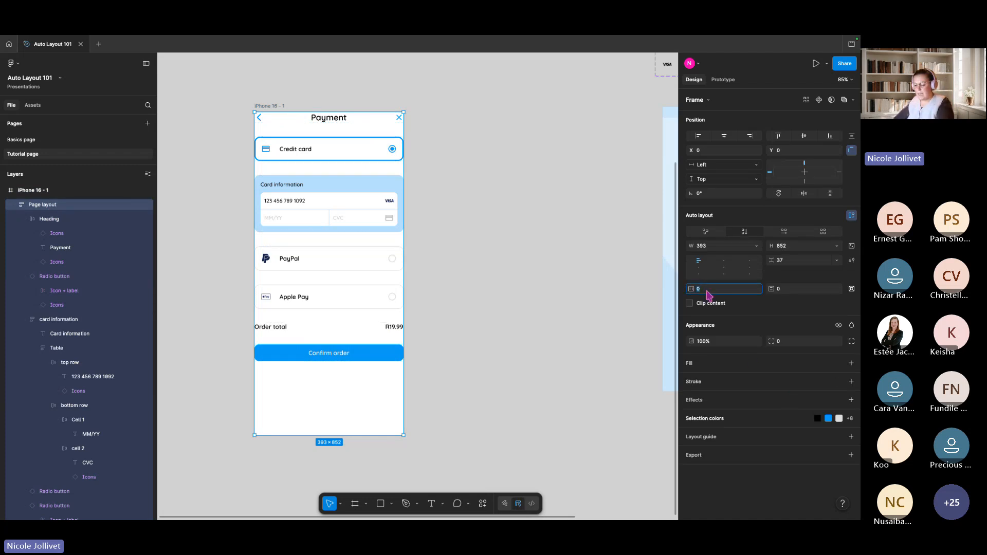
text(24)
key(Return)
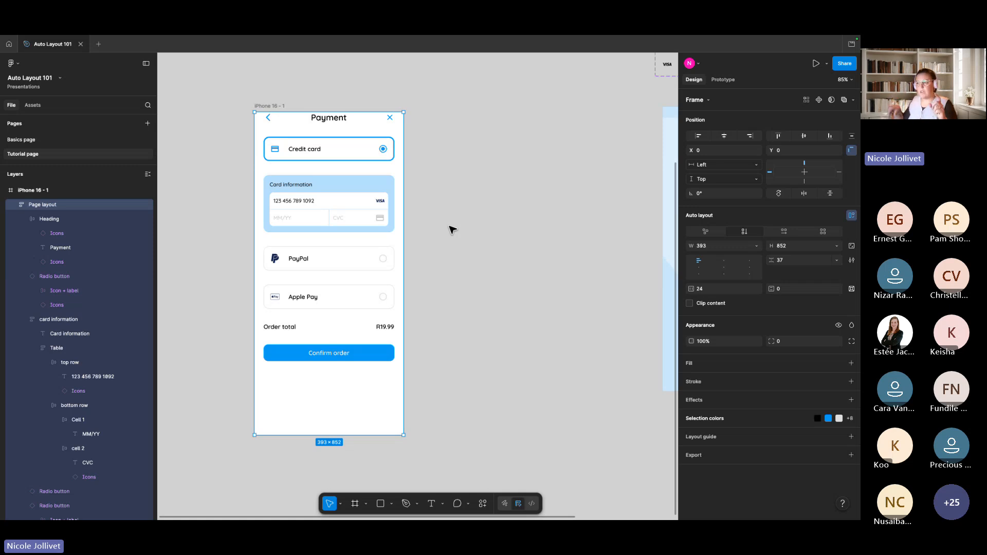
Split the Page layout frame's padding into individual sides and set the top padding to 24 and the bottom padding to 30
click(343, 168)
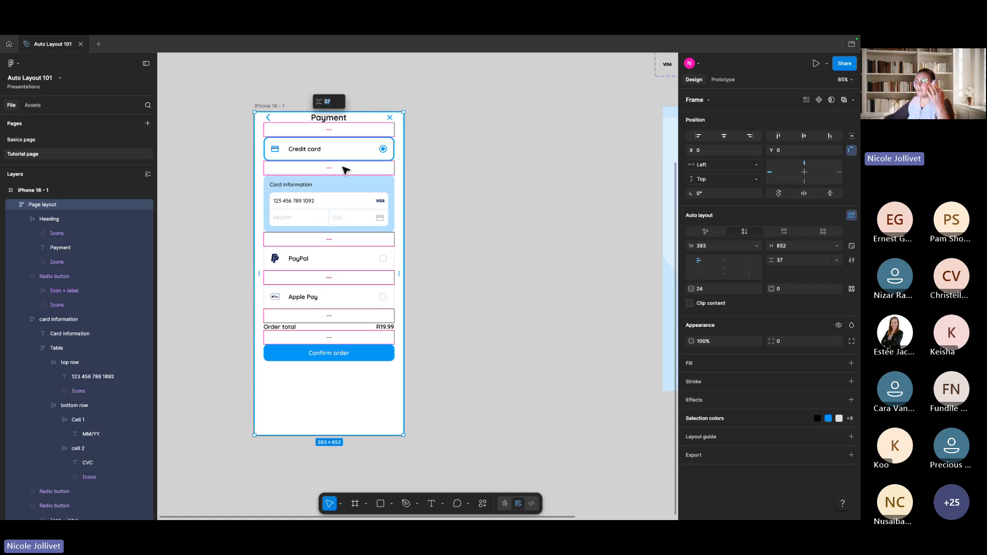
click(851, 288)
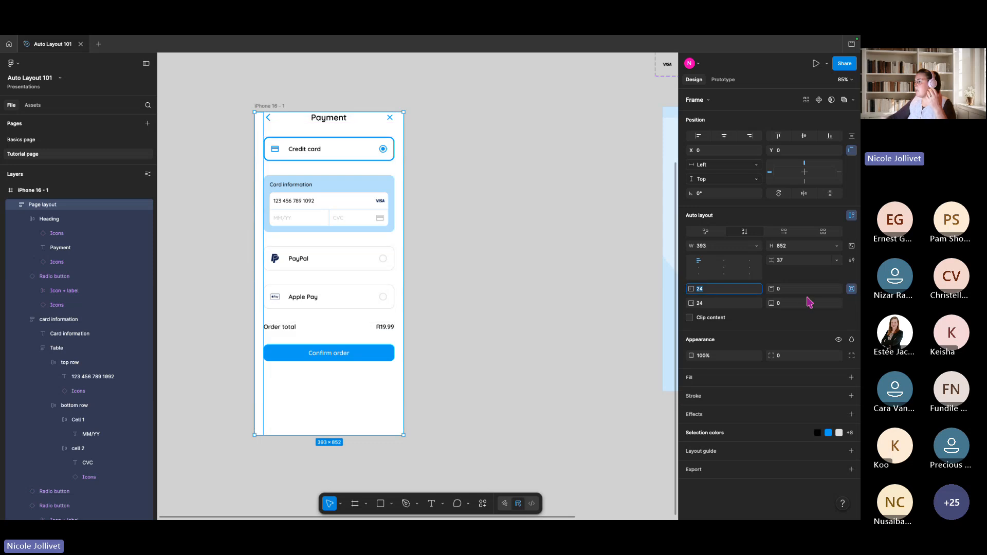
text(24)
key(Return)
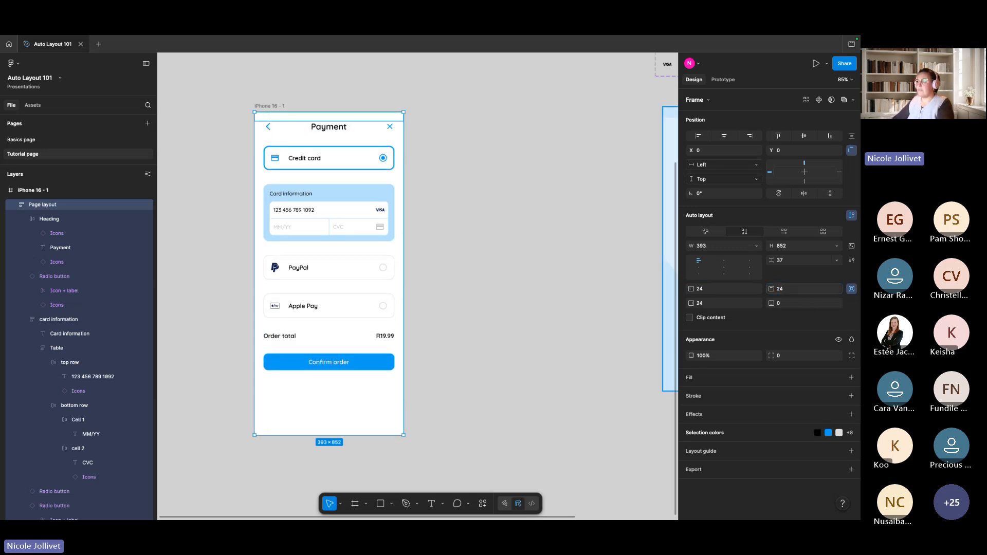
click(798, 304)
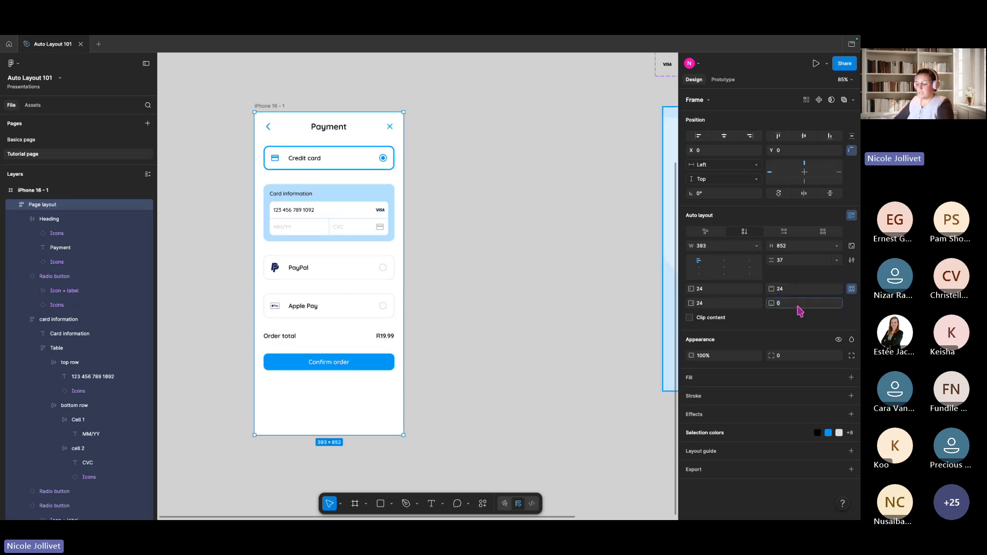
text(30)
key(Return)
scroll(455, 398, down, 2)
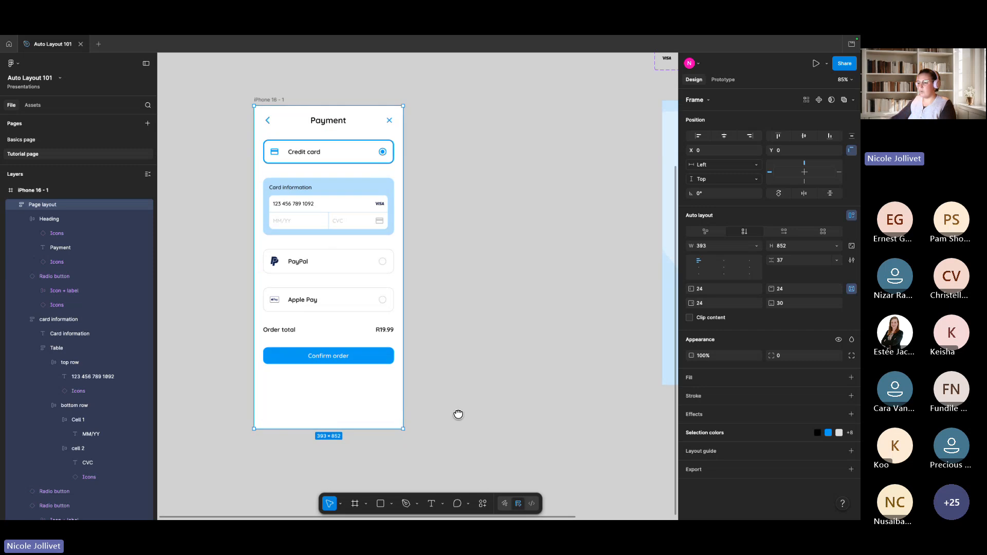
scroll(455, 398, down, 2)
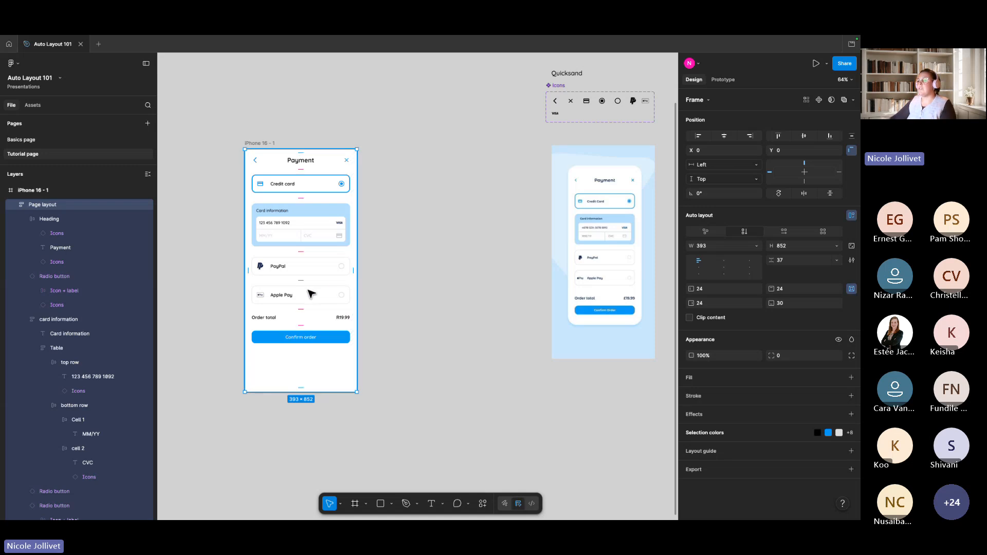
scroll(425, 305, right, 3)
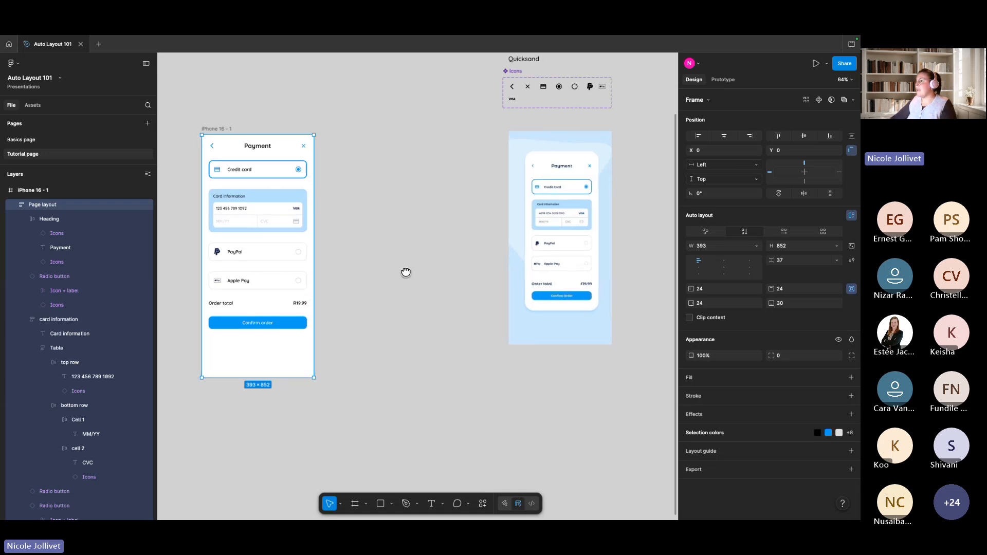
Split the Heading frame's padding into individual sides and set its bottom padding to 30
click(297, 159)
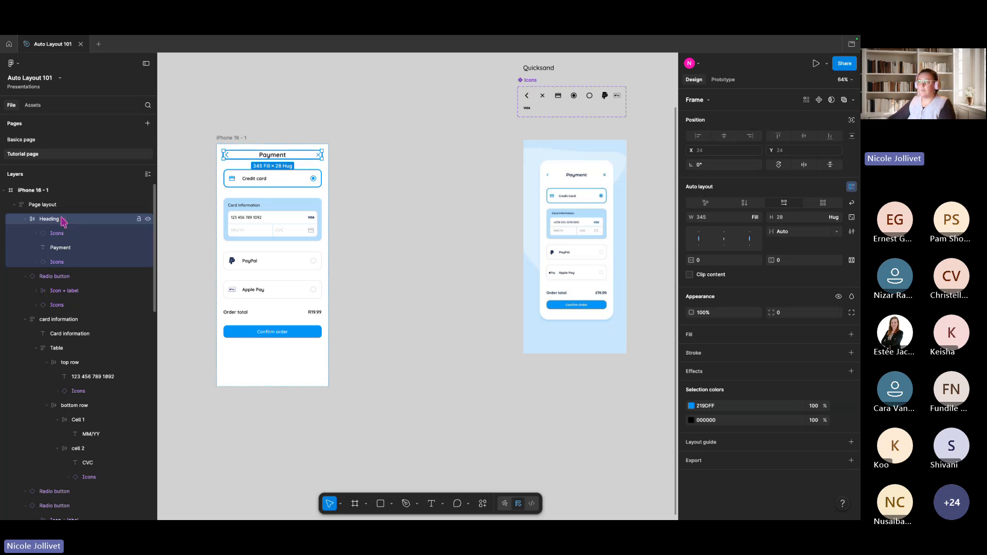
click(851, 260)
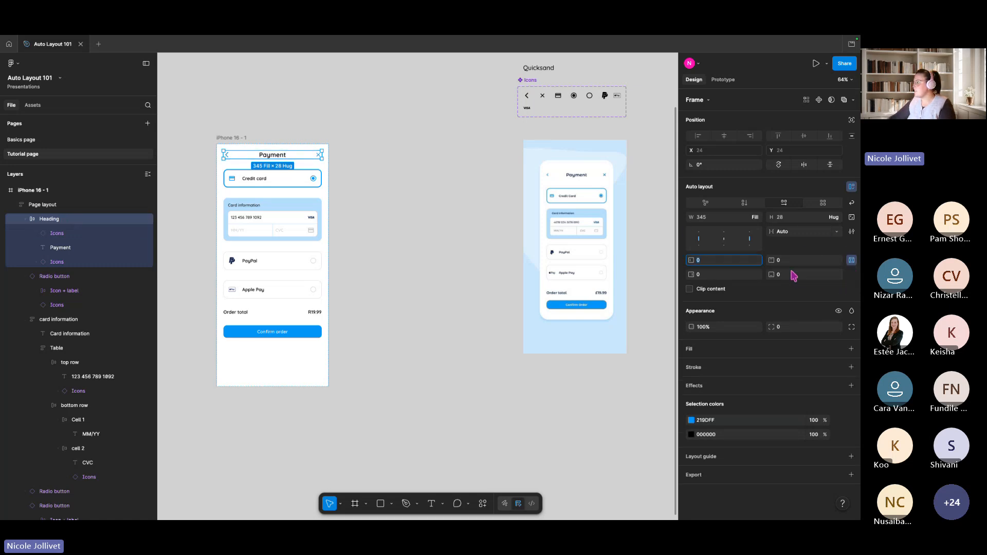
click(793, 278)
text(8)
key(Return)
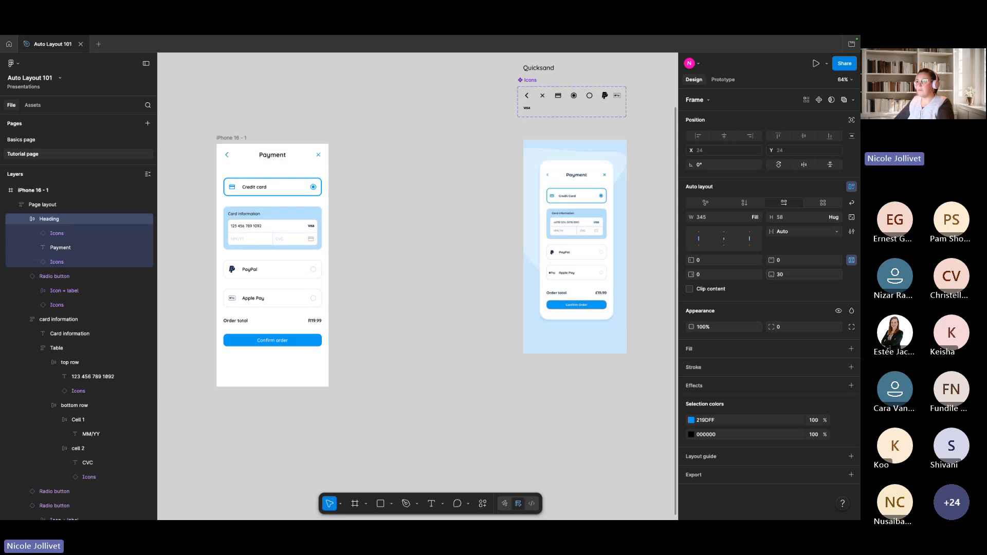
click(421, 224)
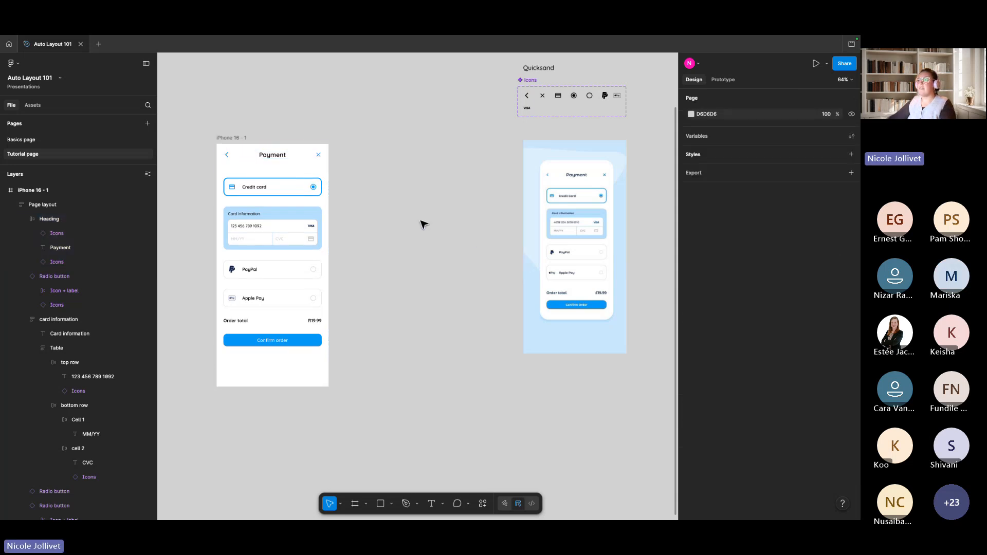
Set the vertical gap between the items of the Page layout frame to 24
click(300, 205)
click(341, 205)
click(273, 215)
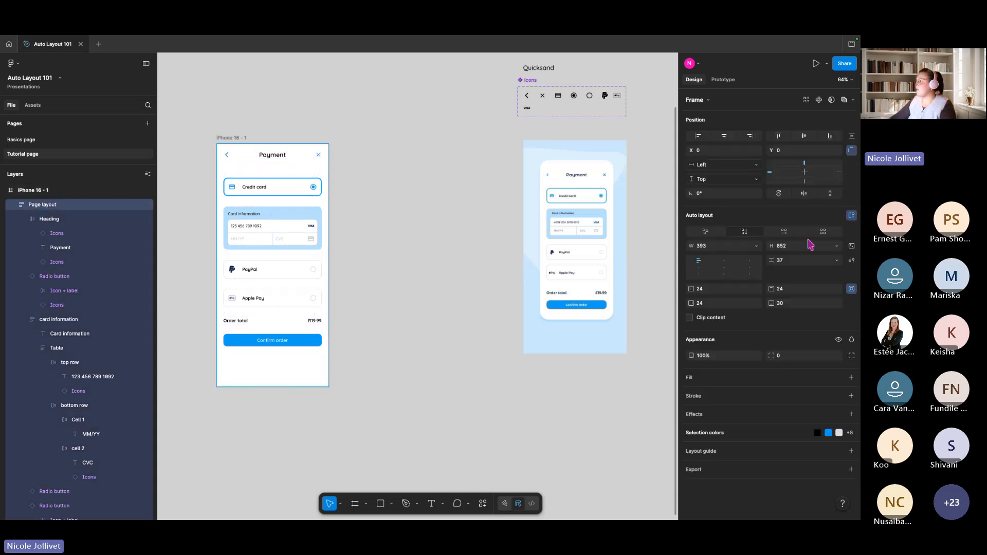
click(782, 262)
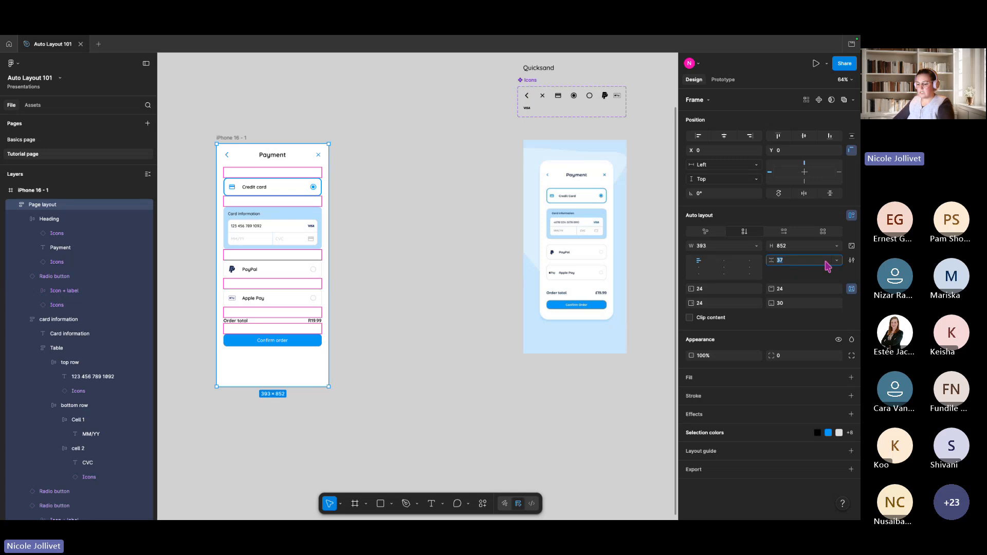
text(23 4)
key(Return)
click(339, 224)
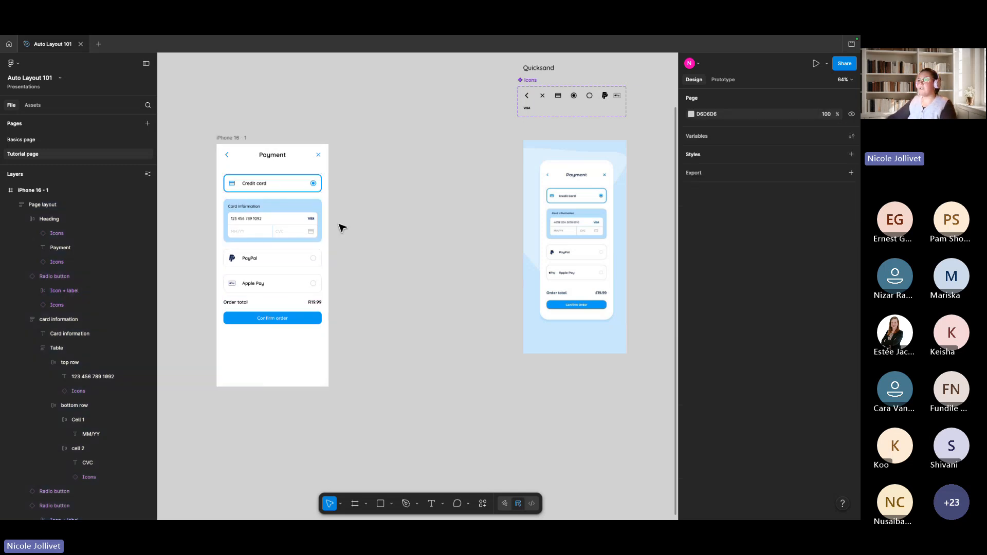
Set the top padding of the Page layout frame to 50
click(309, 218)
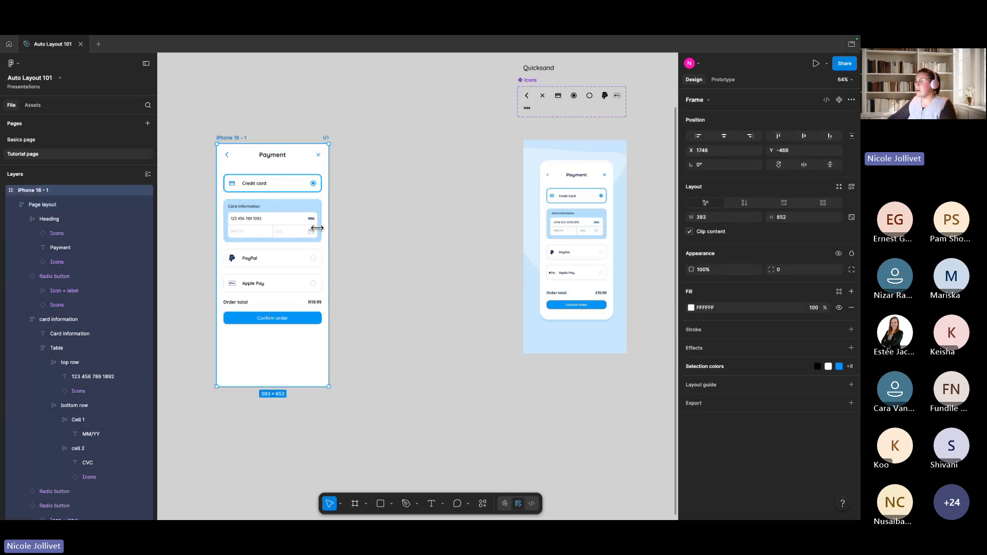
double_click(277, 201)
click(48, 205)
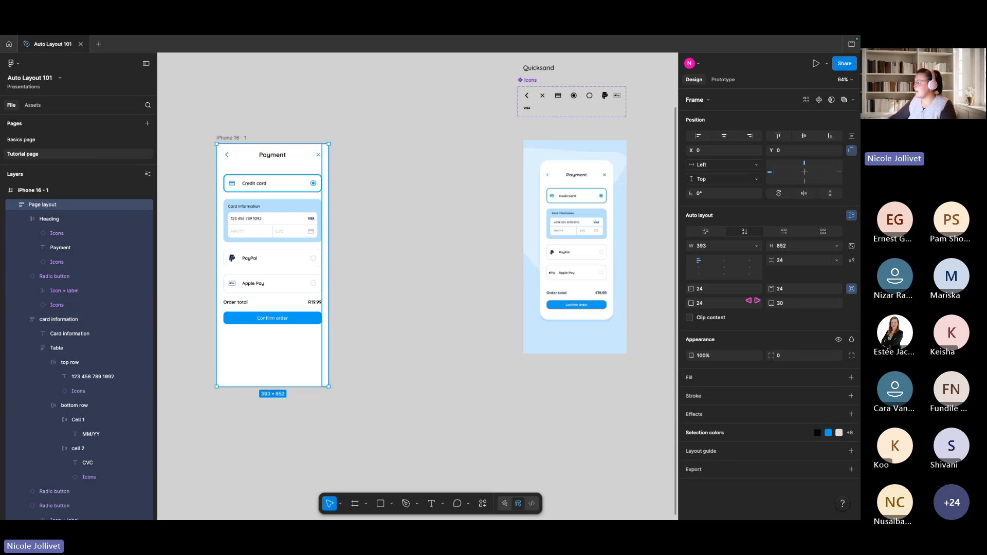
drag(771, 289, 802, 291)
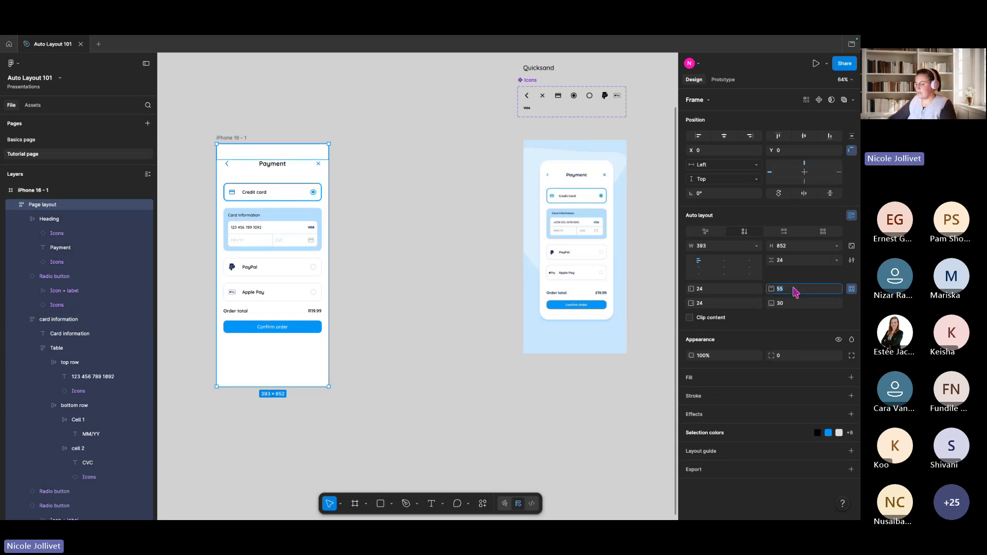
text(50)
key(Return)
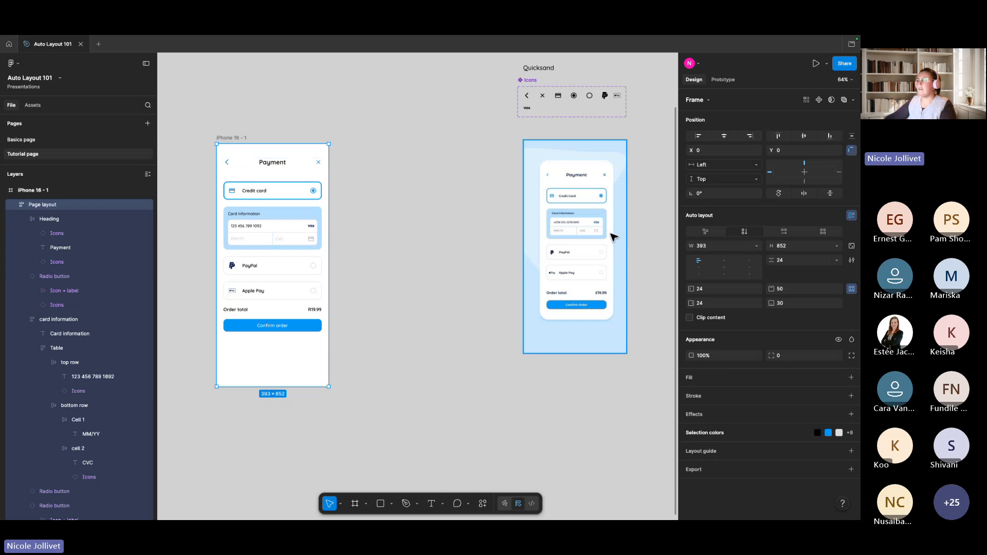
click(282, 253)
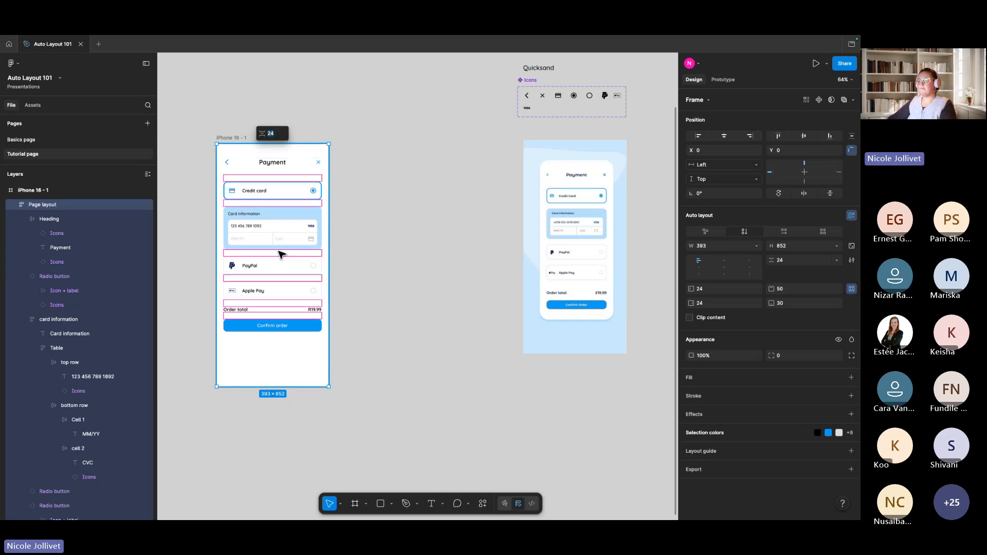
click(420, 322)
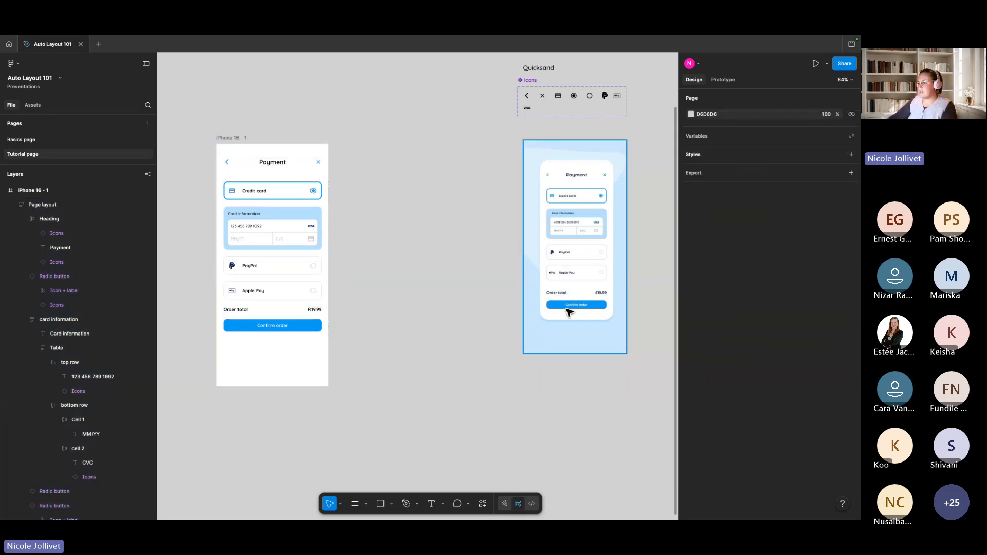
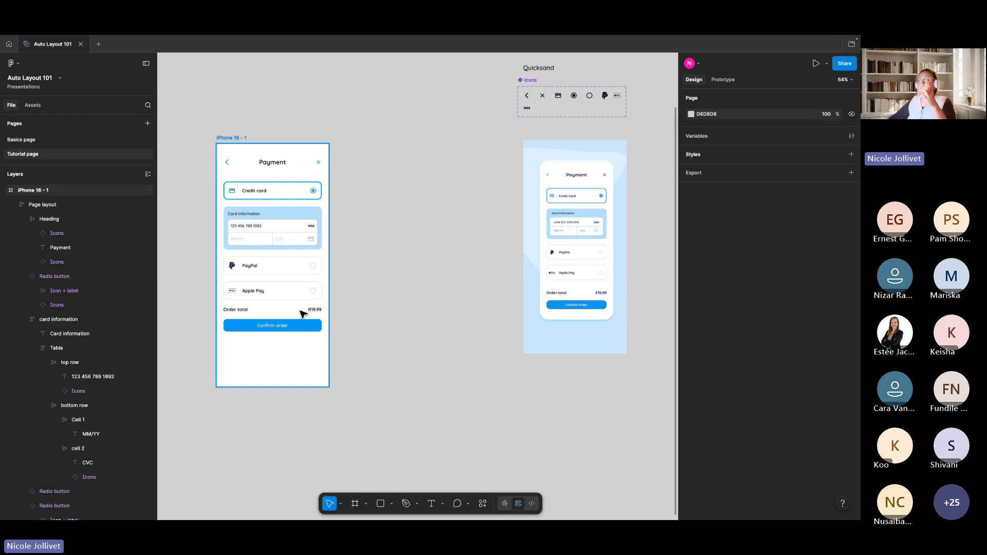
Wrap the order total row and the Confirm order button in an auto layout frame named "bottom section"
click(278, 322)
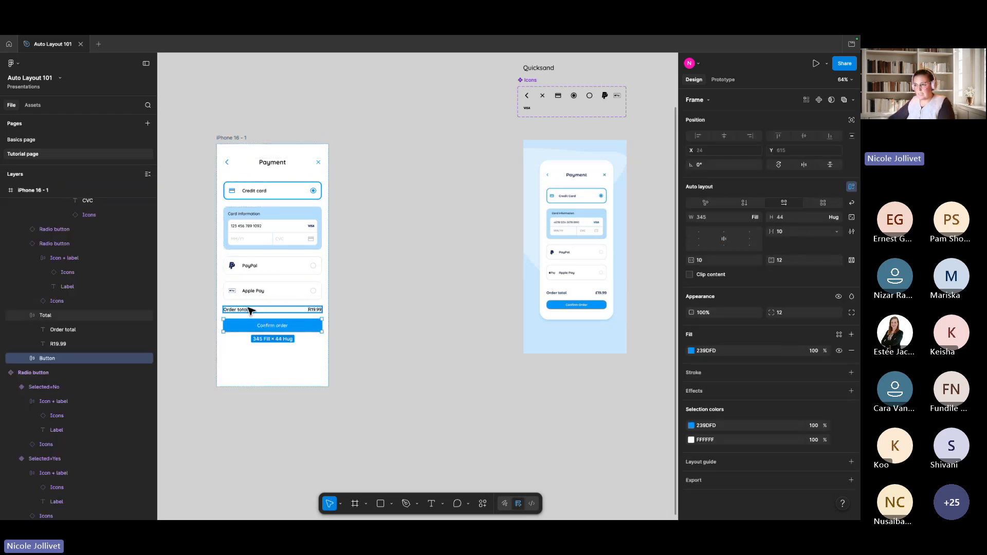
shift+click(250, 310)
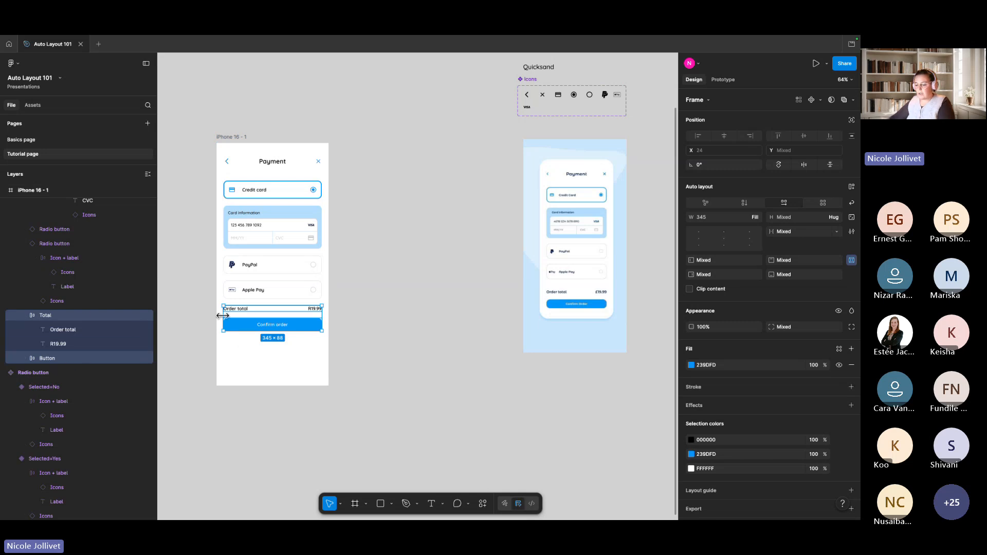
key(shift+a)
double_click(48, 315)
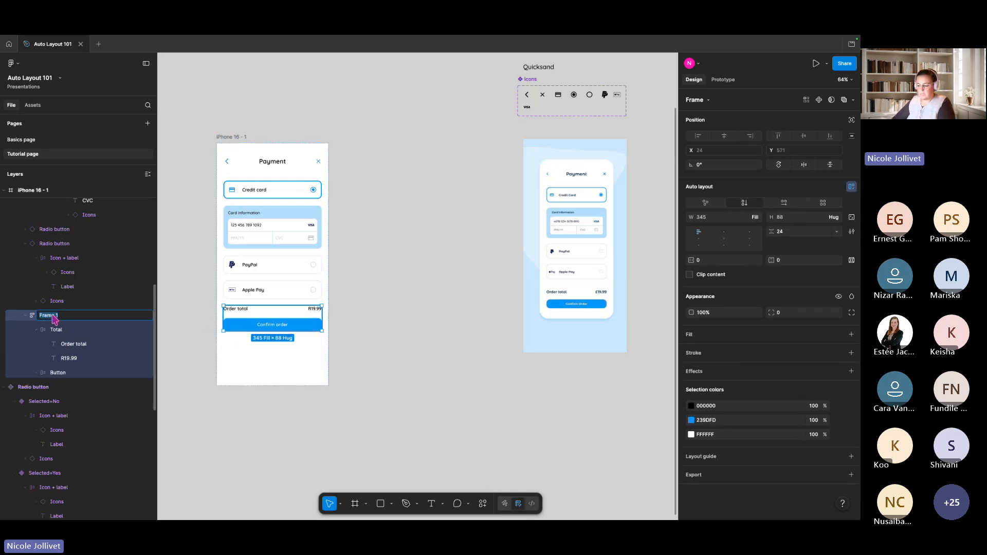
text(bottom section)
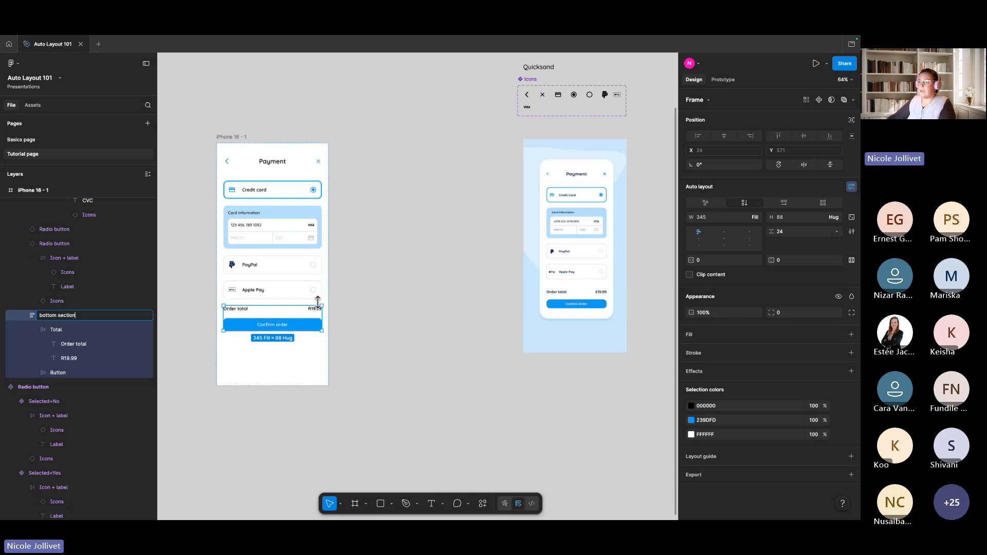
Wrap the heading, the three payment options and the card information in an auto layout frame named "Top section"
click(304, 291)
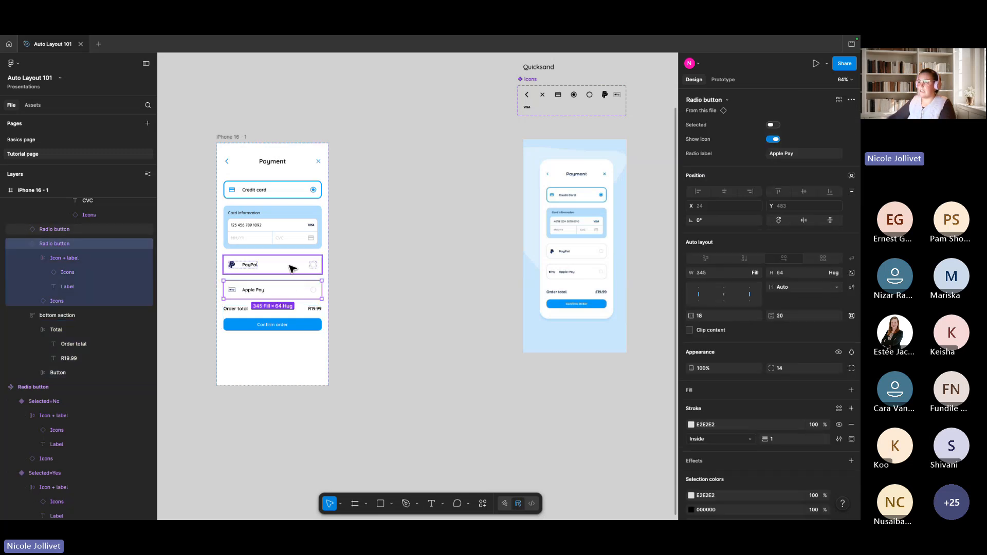
shift+click(293, 267)
shift+click(293, 241)
shift+click(293, 194)
shift+click(291, 168)
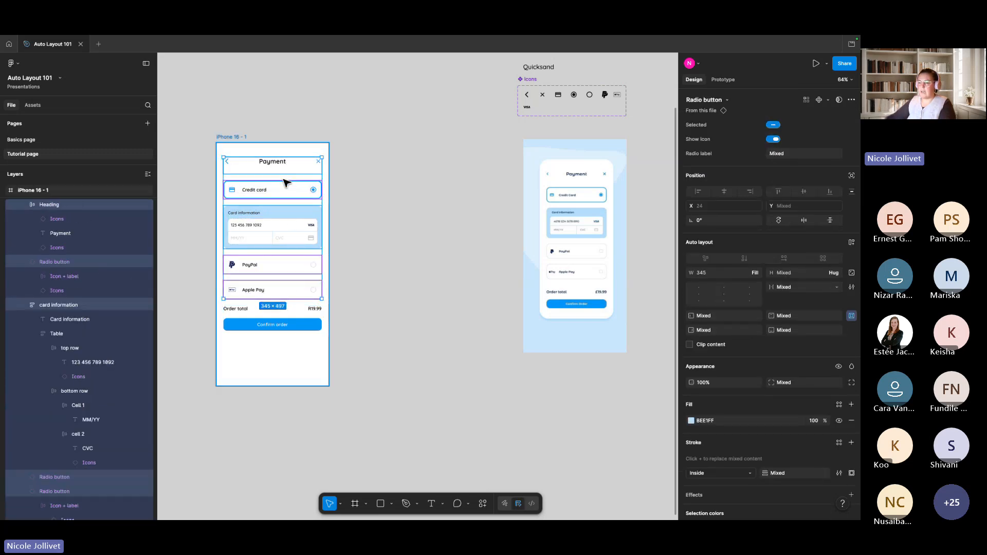
key(shift+a)
double_click(50, 205)
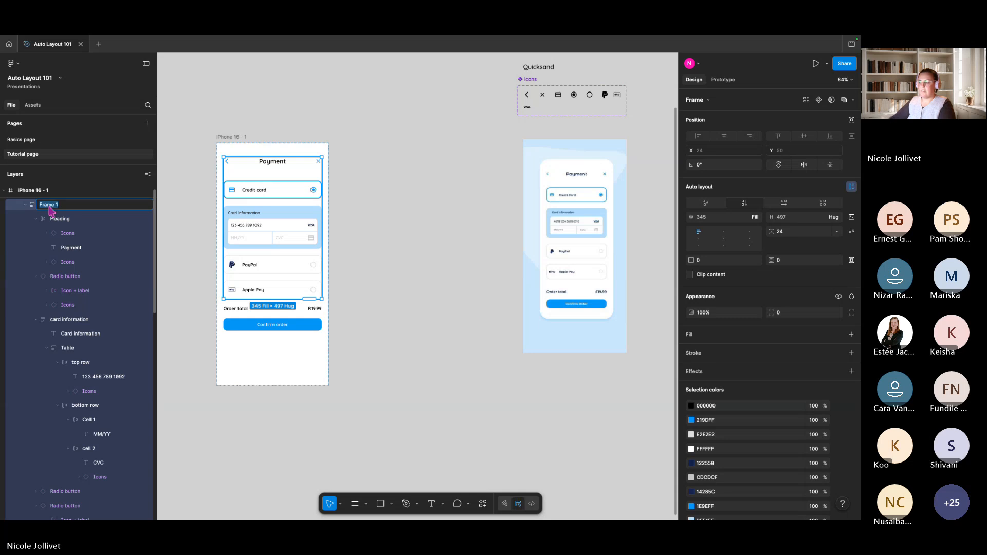
text(To)
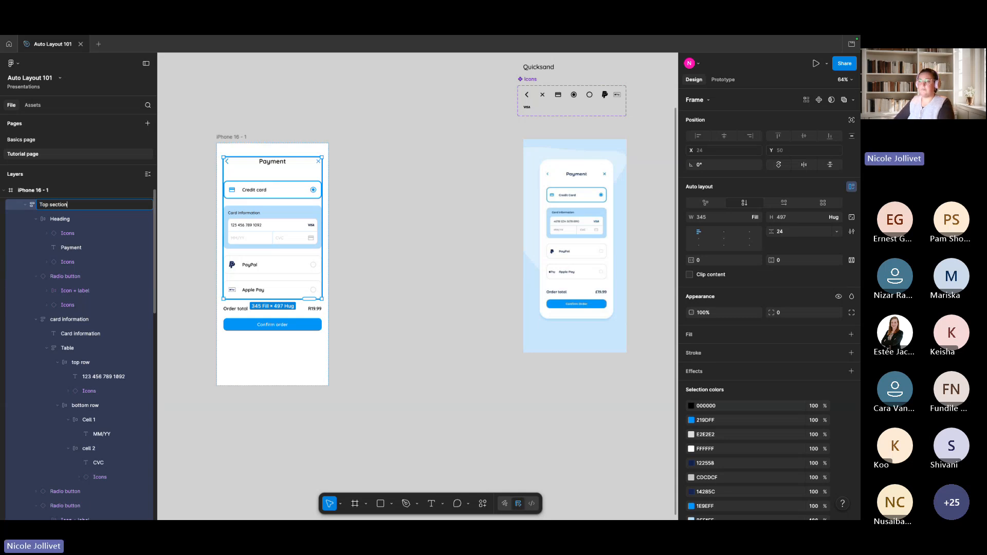
text(p section)
click(185, 216)
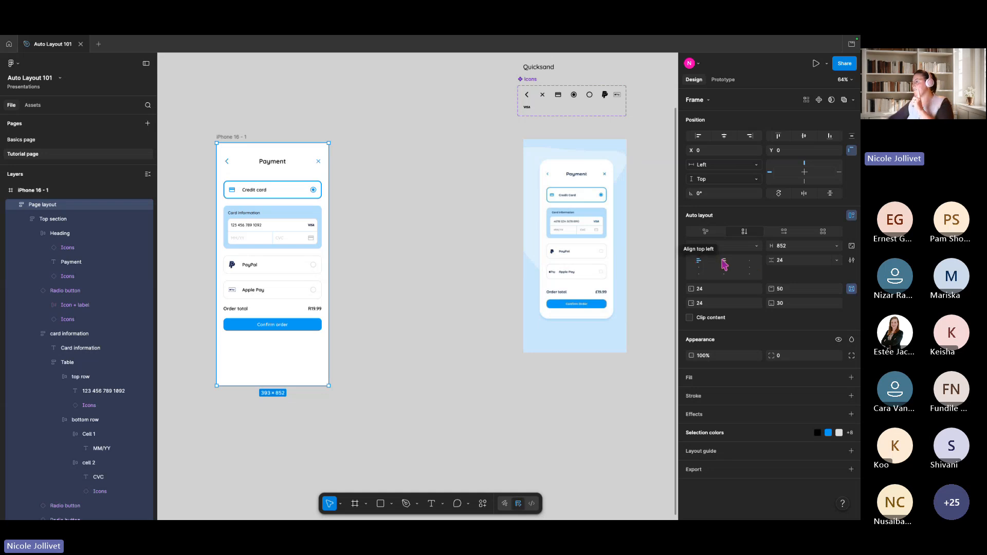
Align the Page layout frame's content to top center and switch its vertical gap to Auto
click(724, 262)
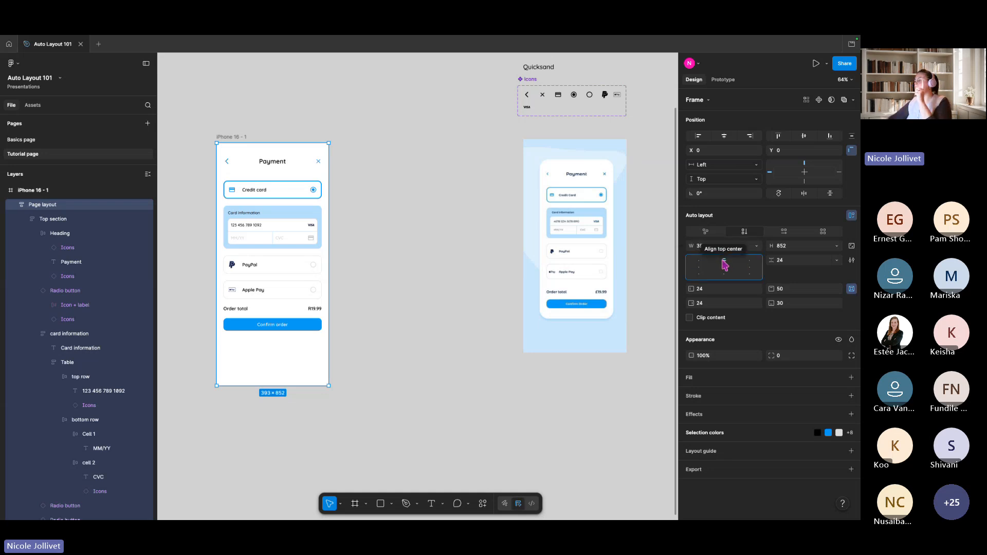
double_click(724, 263)
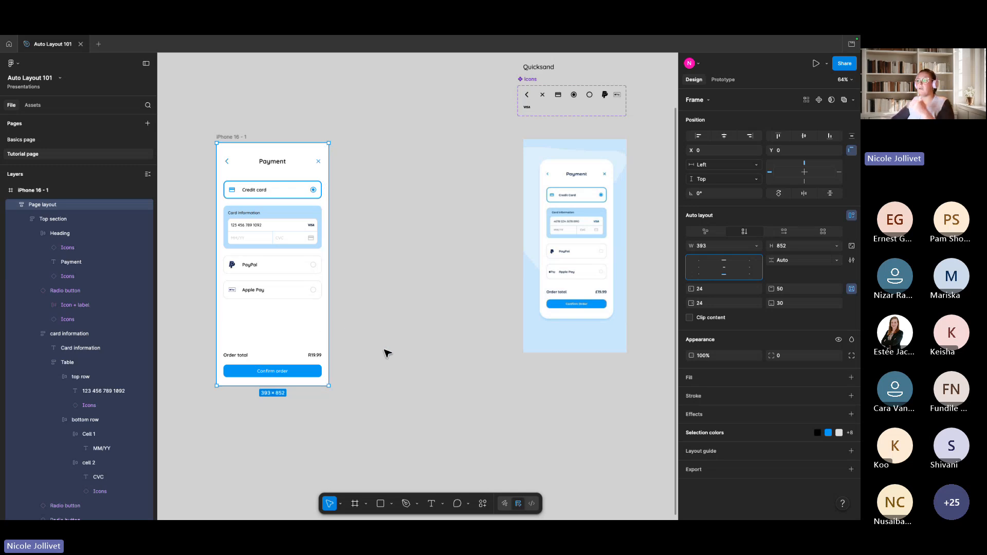
Duplicate the iPhone 16 - 1 frame and place the copy directly below the original
scroll(432, 370, down, 3)
scroll(426, 318, down, 3)
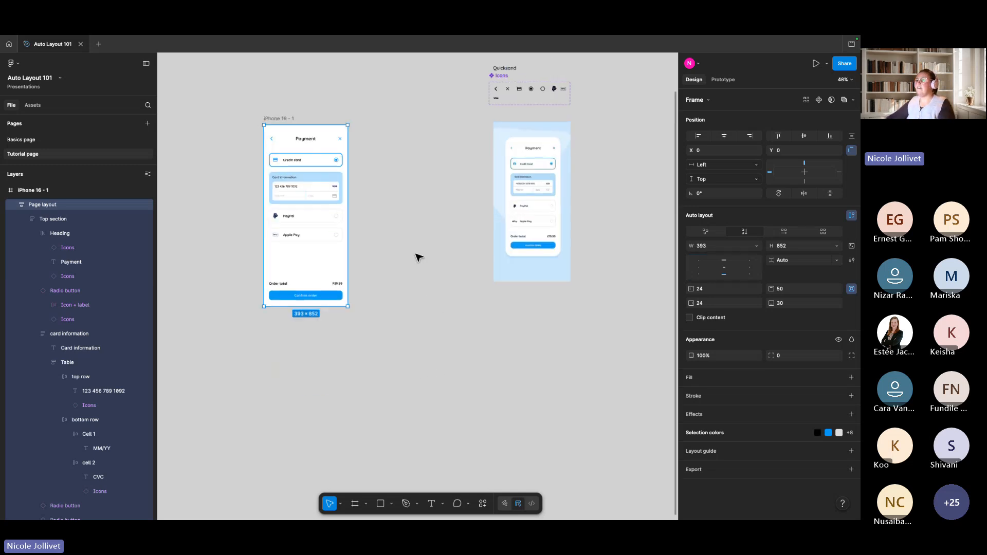
click(283, 118)
drag(282, 118, 284, 313)
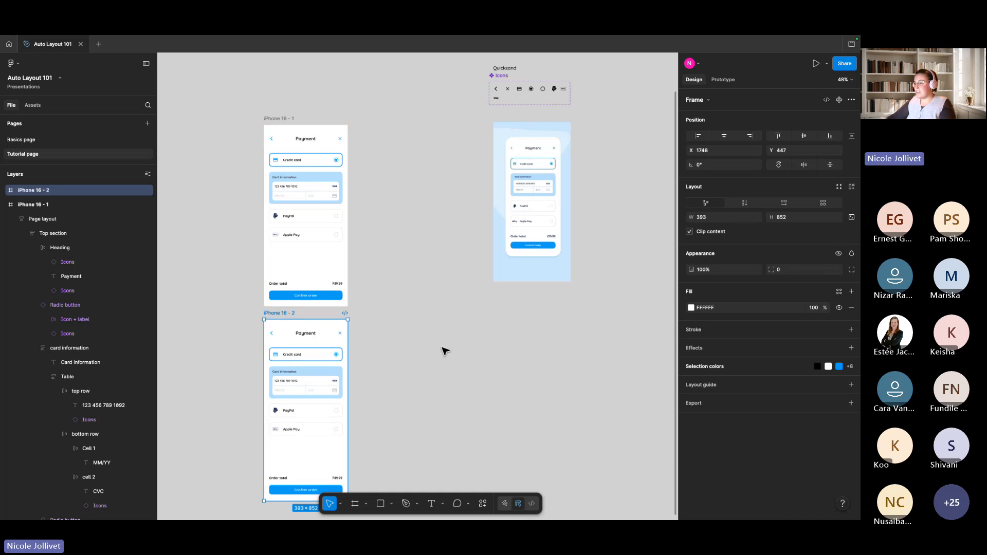
Change the duplicated iPhone 16 - 2 frame to the 834 × 1194 device preset
scroll(385, 262, down, 3)
scroll(365, 265, up, 2)
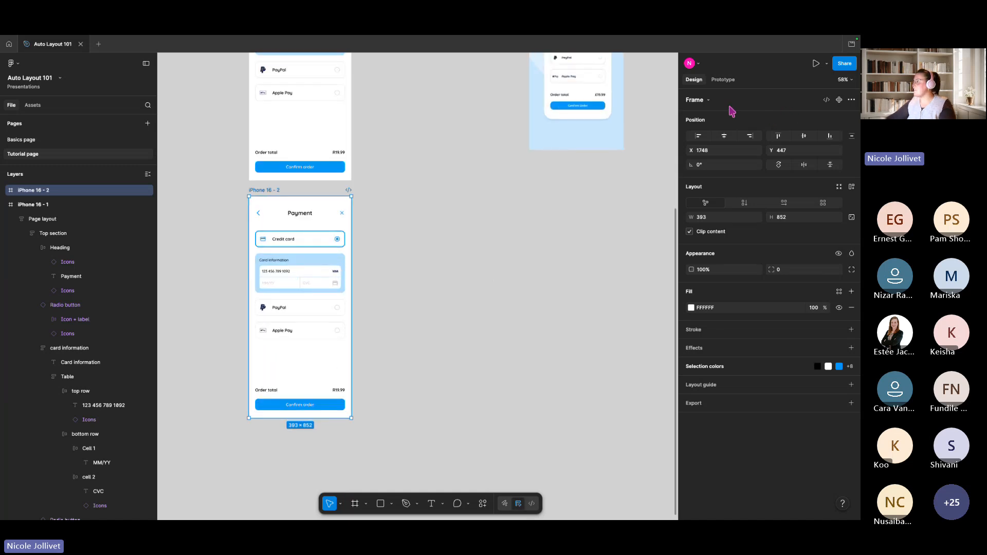
click(699, 100)
click(728, 319)
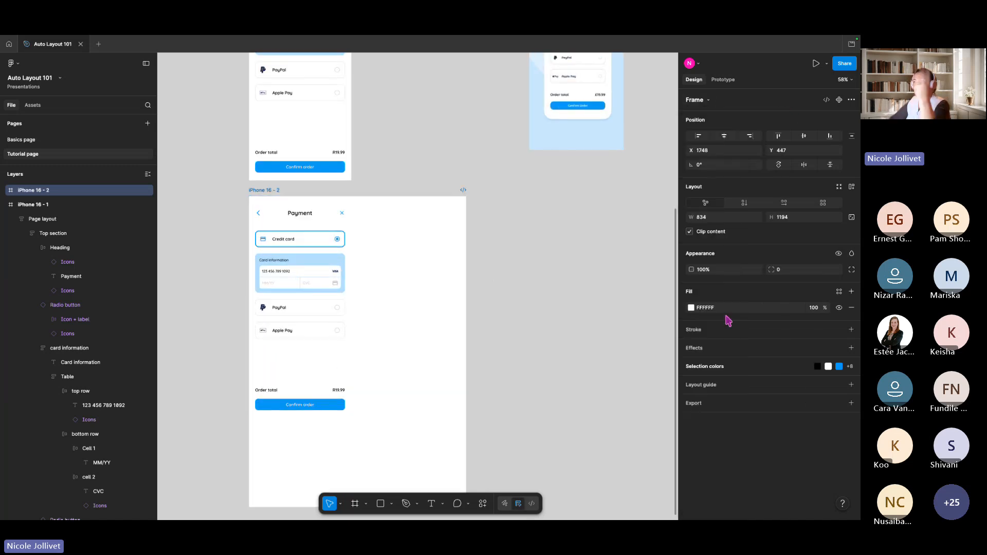
Enlarge the Page layout inside the iPhone 16 - 2 frame to 834 × 1194 so it fills the frame
scroll(531, 282, down, 2)
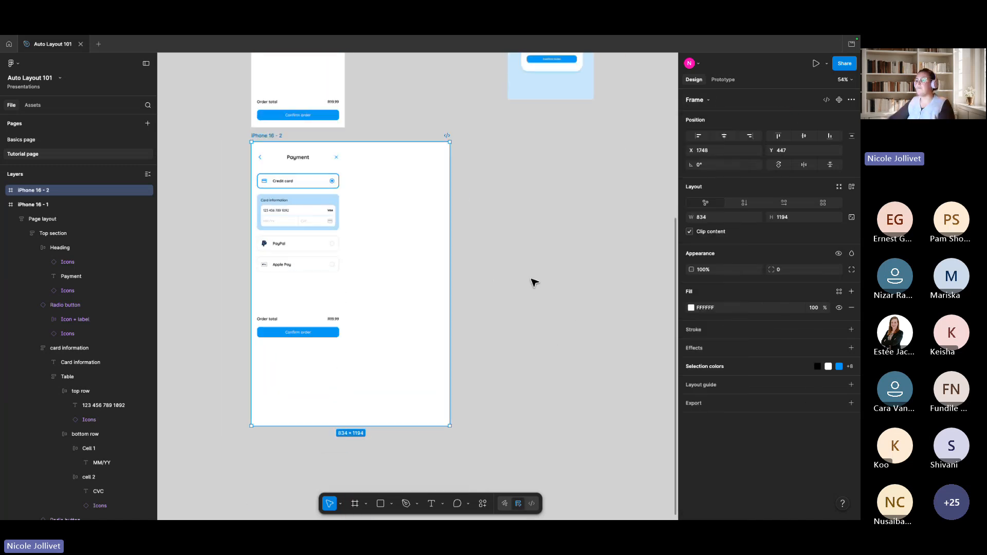
click(306, 288)
drag(366, 337, 458, 408)
scroll(366, 257, up, 2)
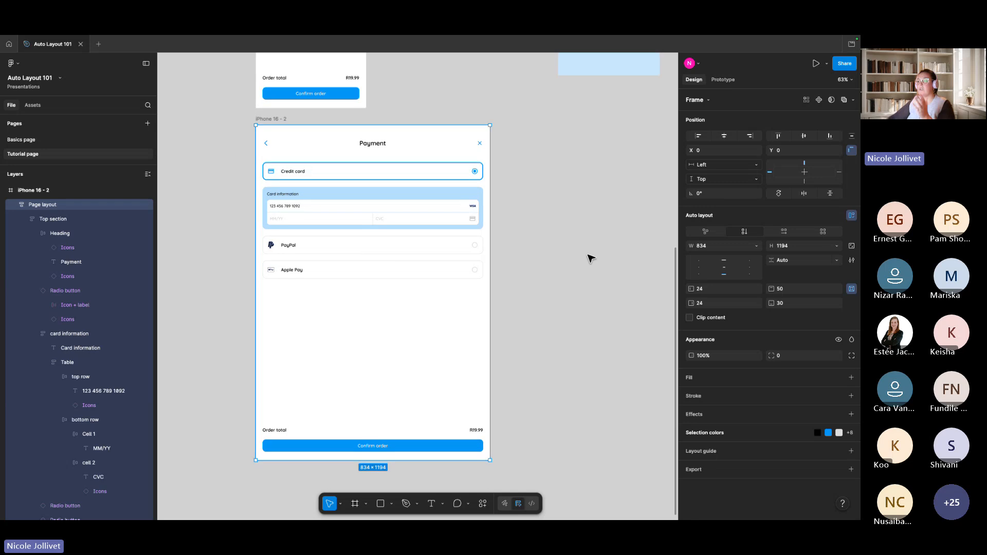
Set the Page layout frame's horizontal and vertical padding to 50 each in the iPhone 16 - 2 frame
click(851, 288)
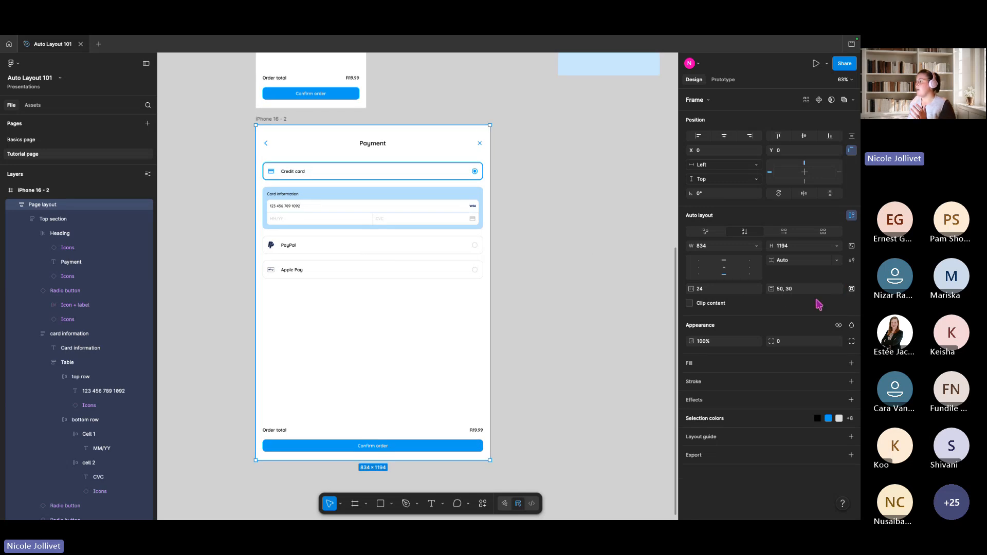
click(713, 290)
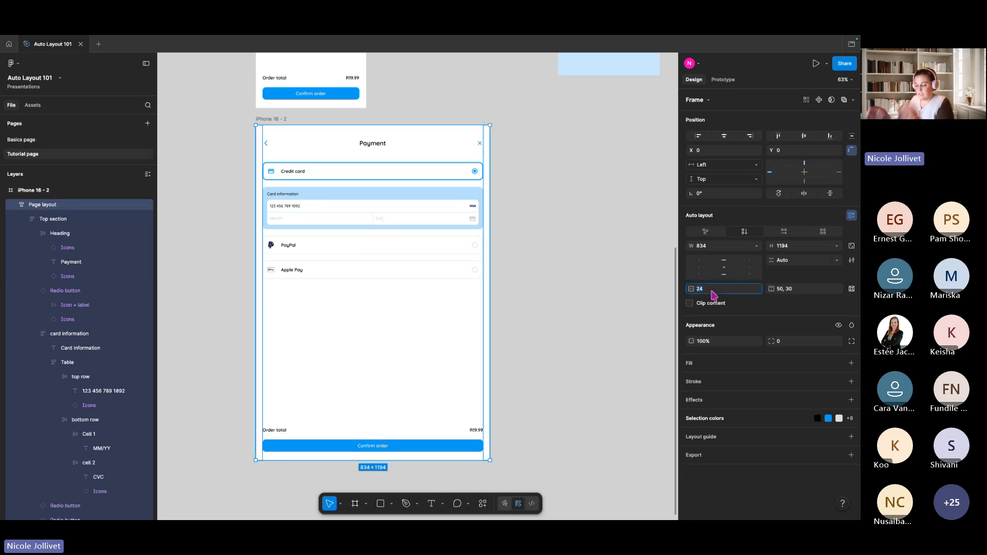
text(50)
key(Return)
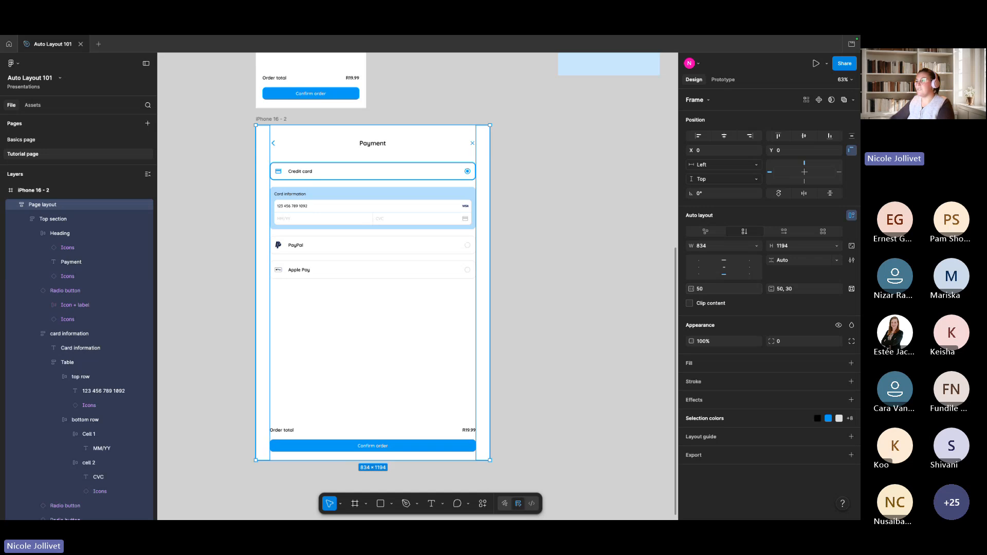
click(806, 291)
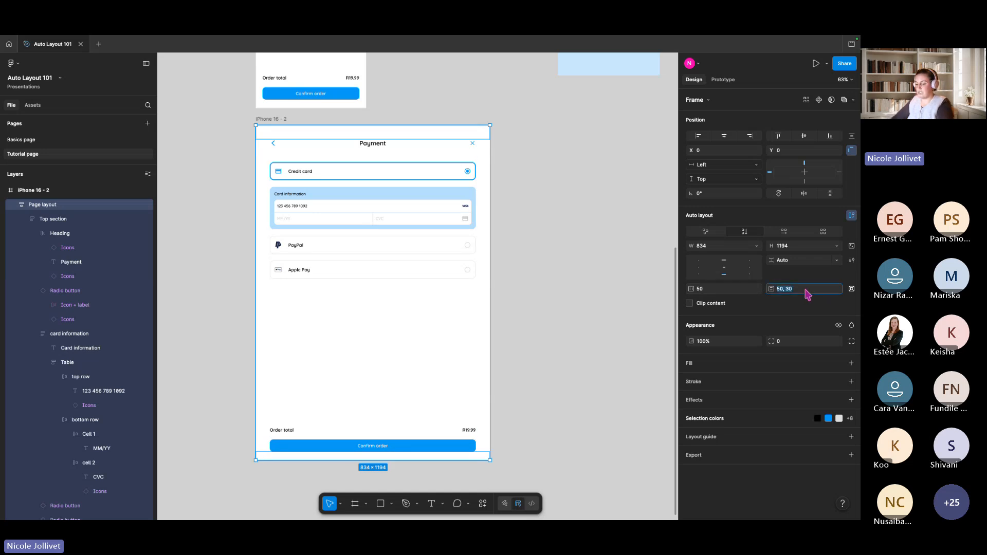
text(50)
key(Return)
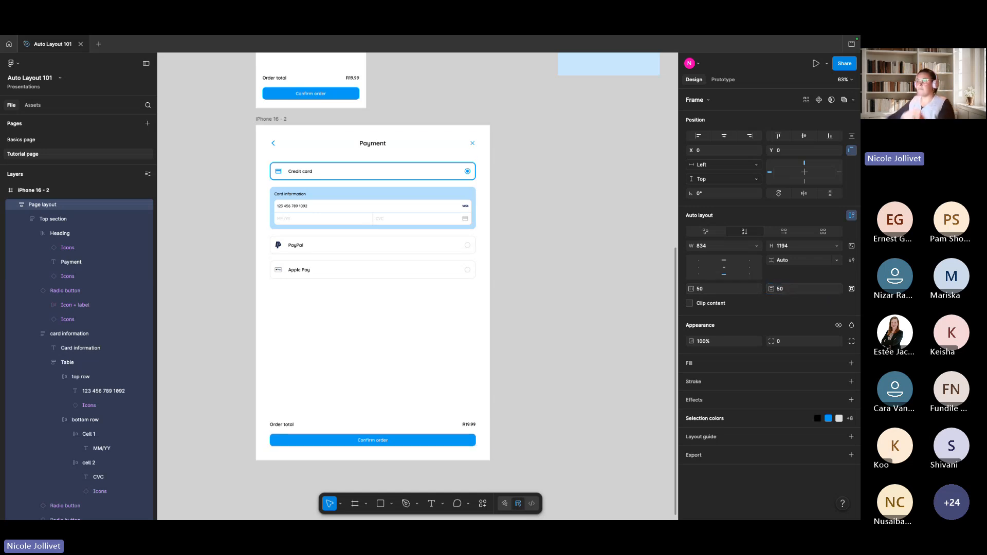
click(603, 225)
Duplicate the iPhone 16 - 2 frame and place the copy directly beside it on the right
scroll(603, 224, down, 4)
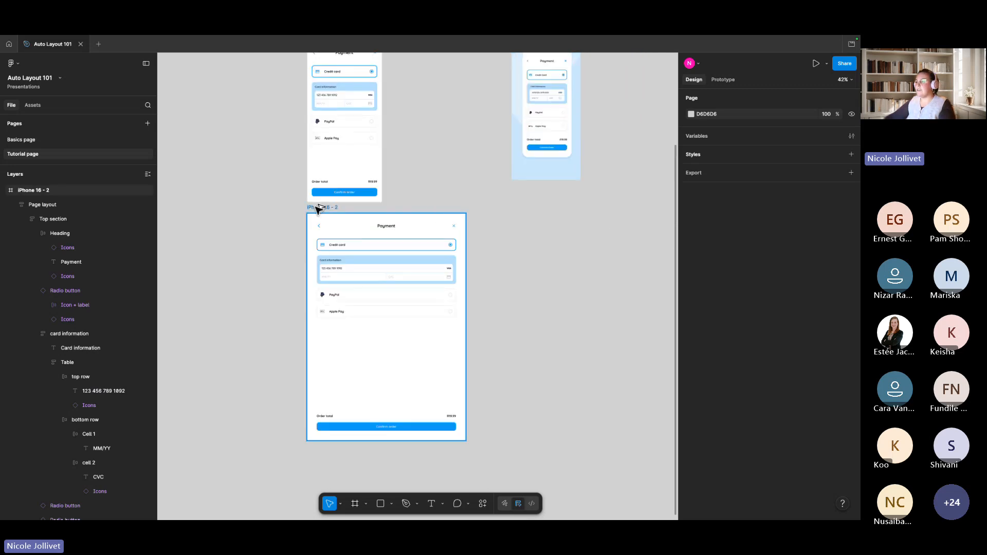
drag(318, 208, 512, 225)
scroll(509, 216, right, 2)
scroll(507, 261, up, 4)
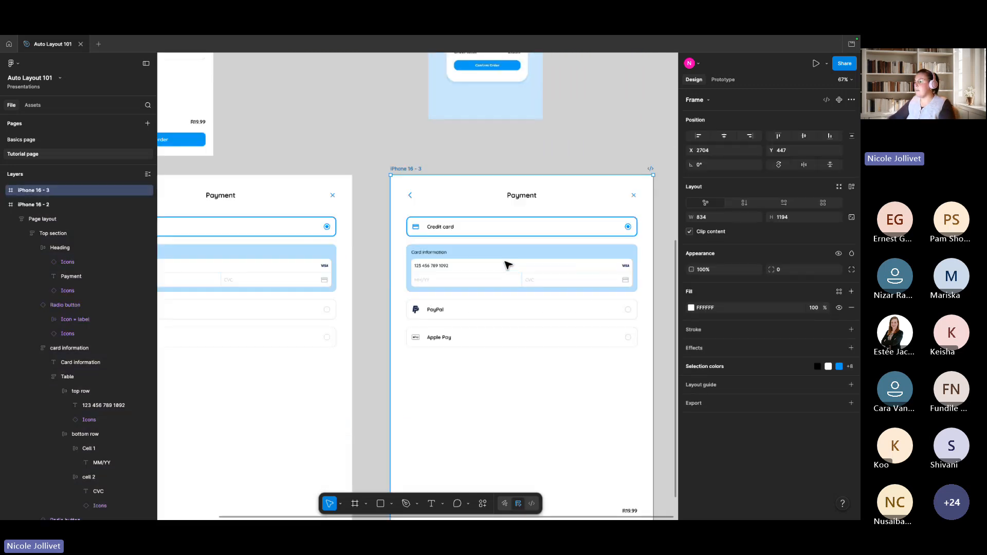
In the iPhone 16 - 3 frame, turn on the PayPal radio button's Selected property and turn off Credit card's
scroll(505, 261, up, 1)
drag(504, 261, 394, 225)
double_click(418, 271)
double_click(419, 272)
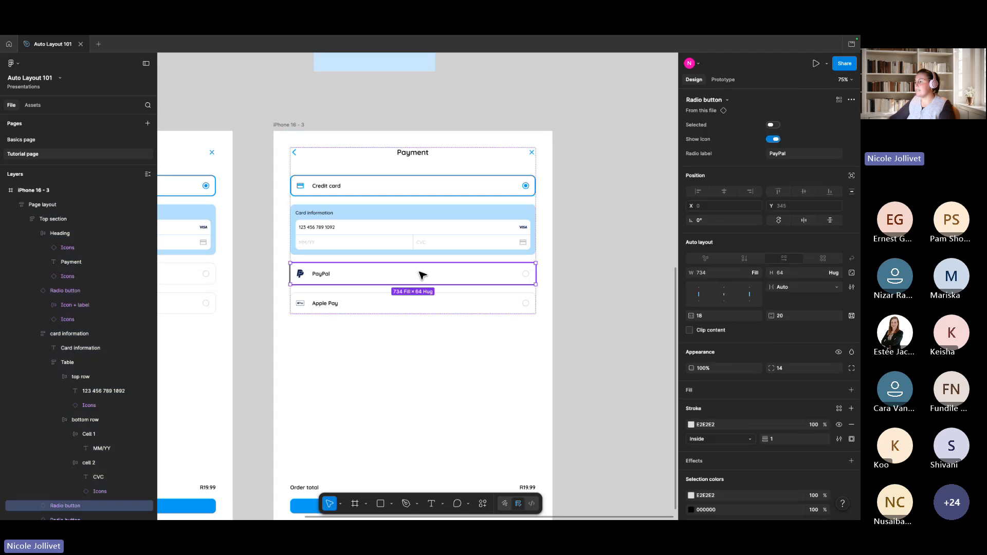
click(773, 125)
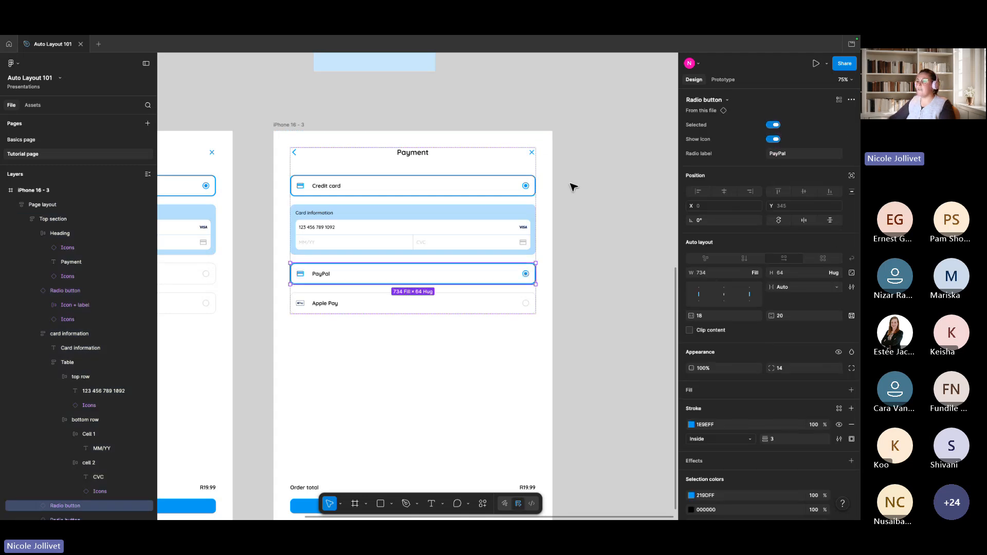
click(447, 186)
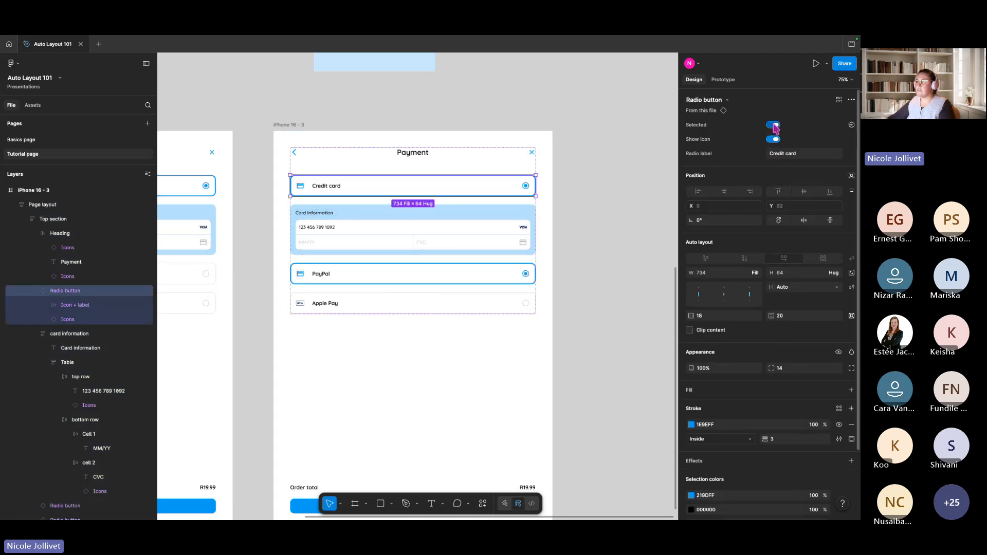
click(774, 126)
Move the card information block below the PayPal radio button in the iPhone 16 - 3 frame
click(355, 232)
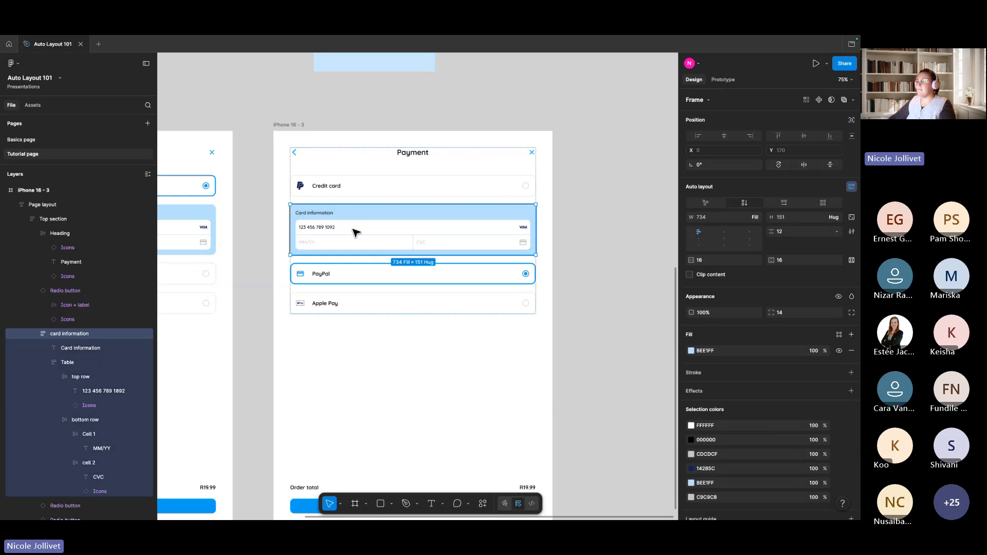
key(Down)
scroll(358, 233, down, 3)
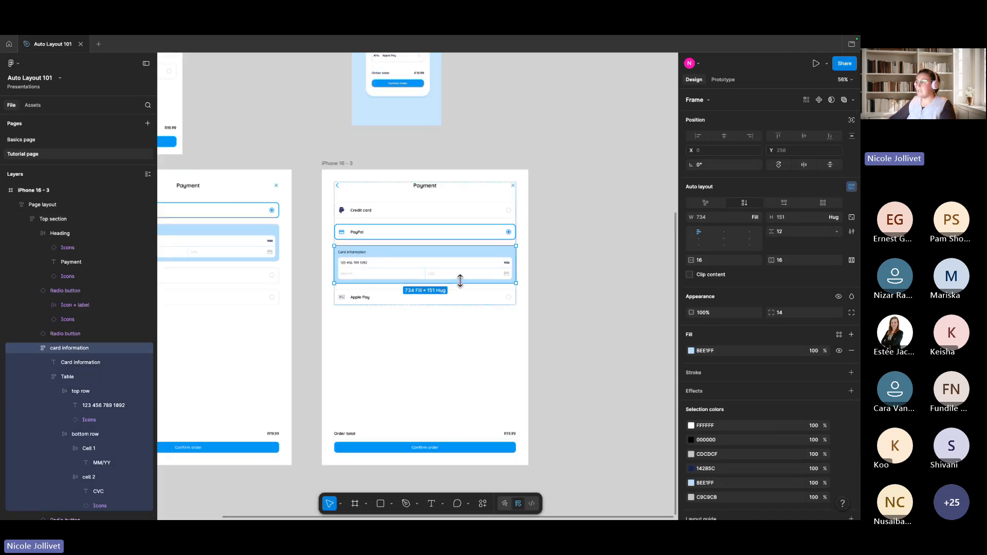
Change the heading of the blue information block in the iPhone 16 - 3 frame to "PayPal information"
scroll(372, 186, up, 3)
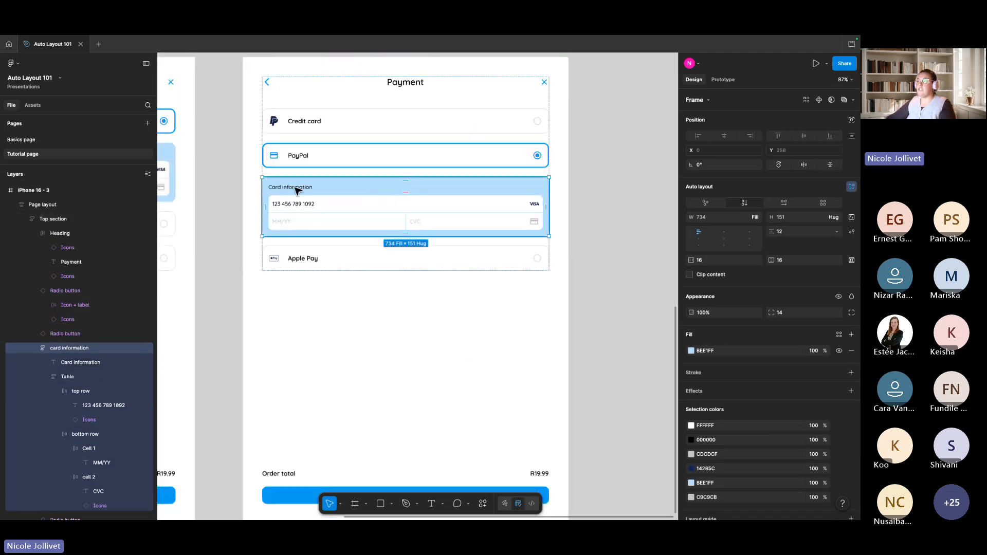
double_click(295, 190)
text(Pap)
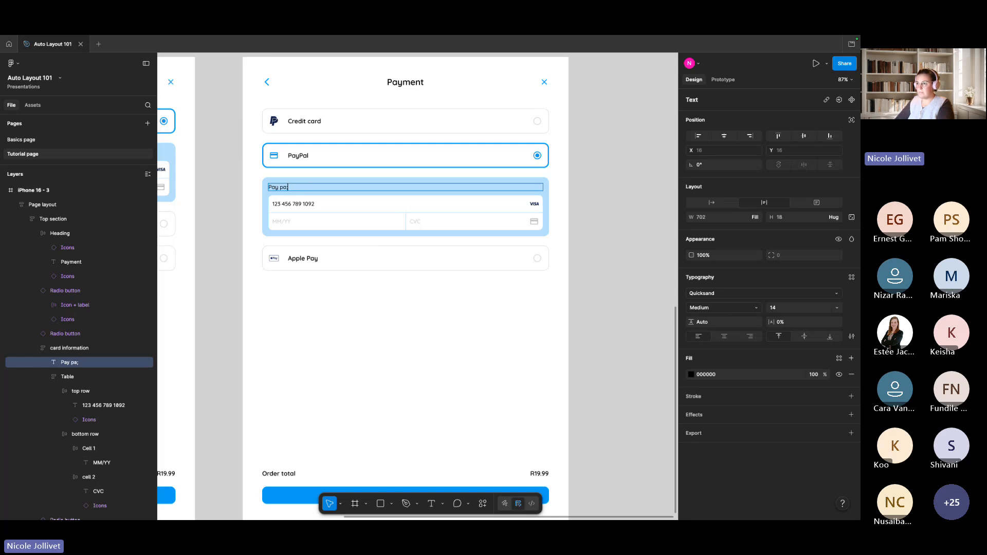
text(Pal informa)
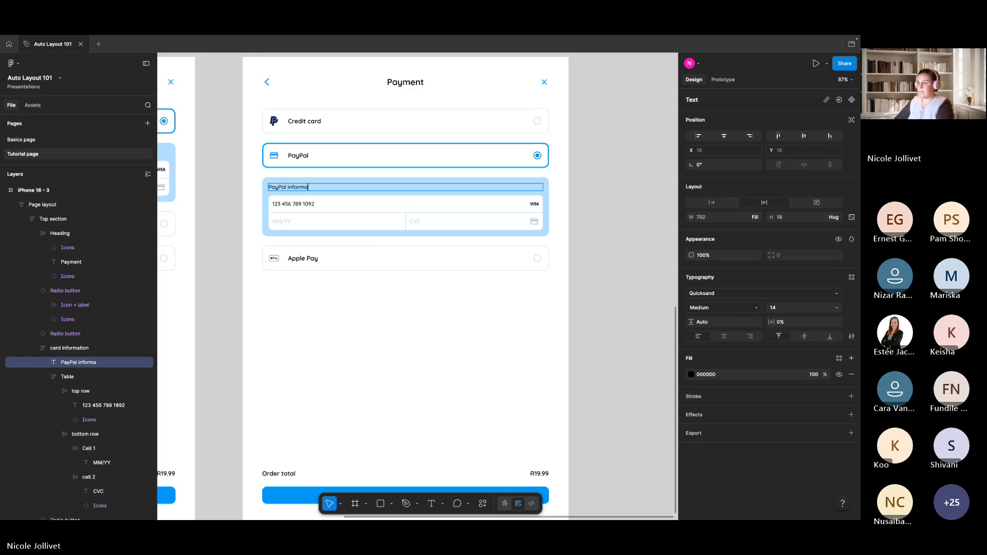
text(tion)
key(Escape)
Compare the phone screen, the reference design and the two tablet-sized payment screens side by side
scroll(608, 193, down, 4)
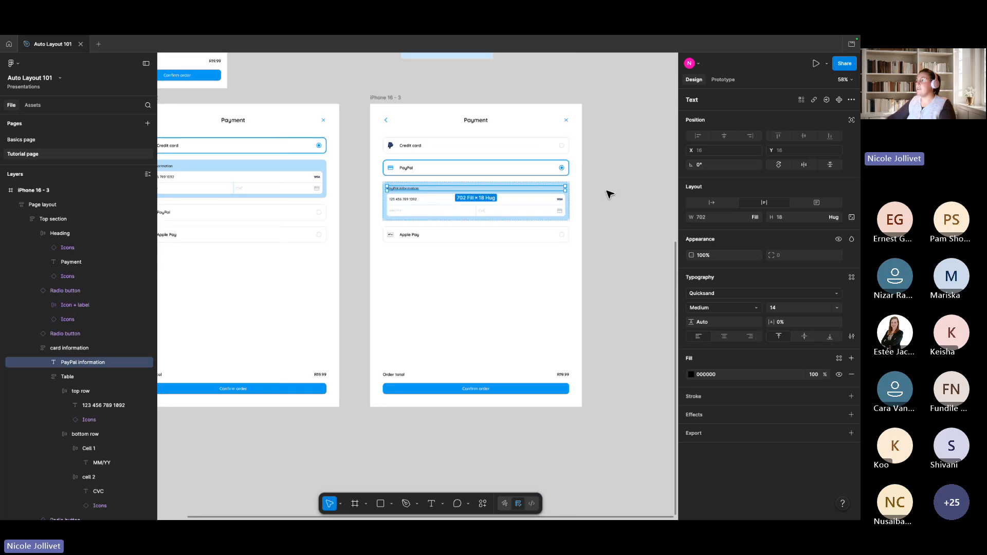
scroll(528, 215, down, 2)
scroll(425, 176, up, 5)
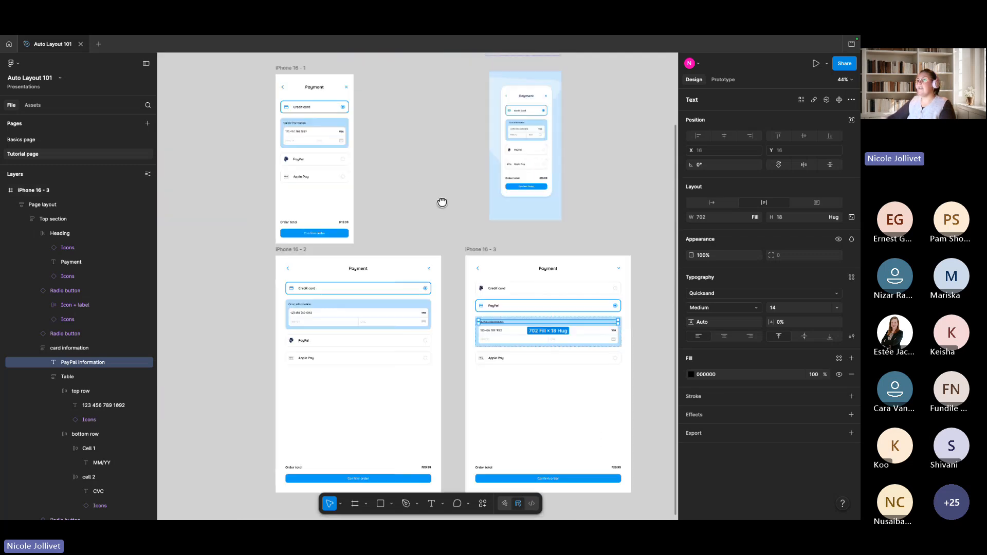
scroll(381, 233, right, 2)
scroll(381, 234, up, 1)
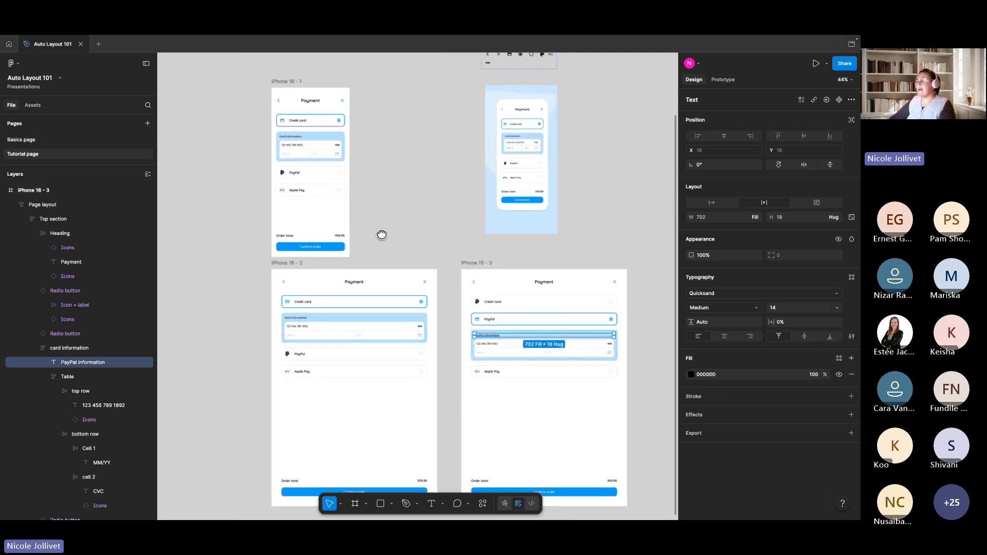
scroll(366, 244, down, 2)
click(392, 249)
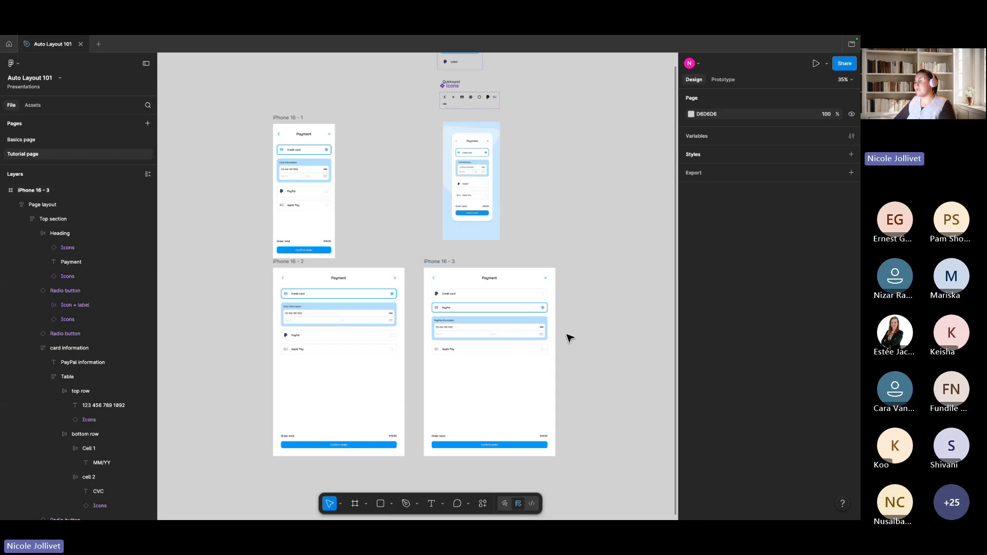
click(329, 344)
click(522, 315)
click(539, 310)
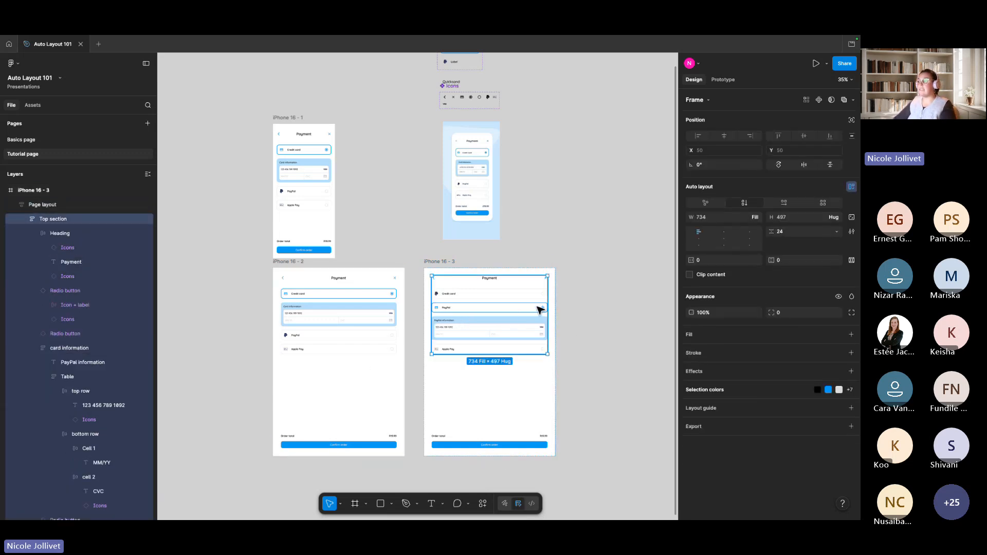
click(591, 262)
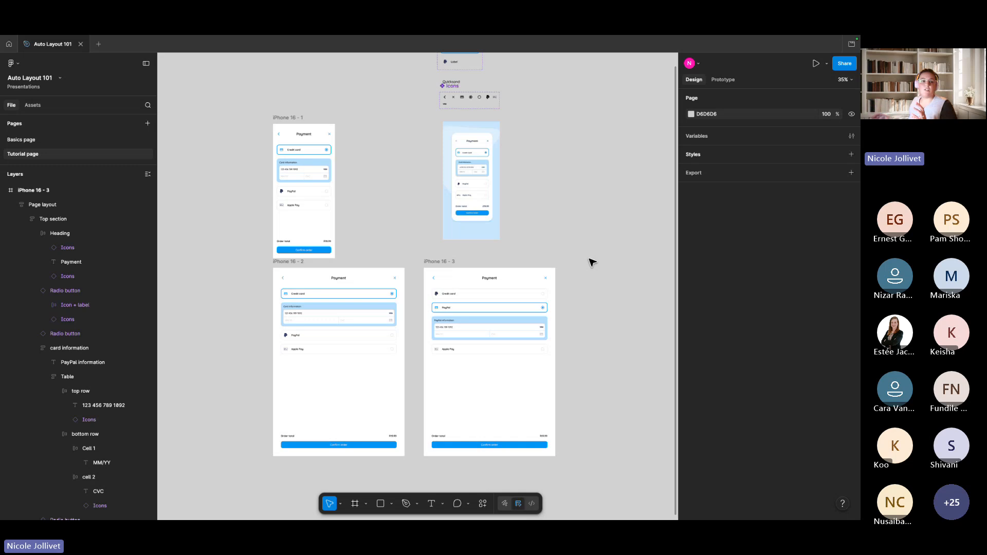
drag(590, 261, 508, 218)
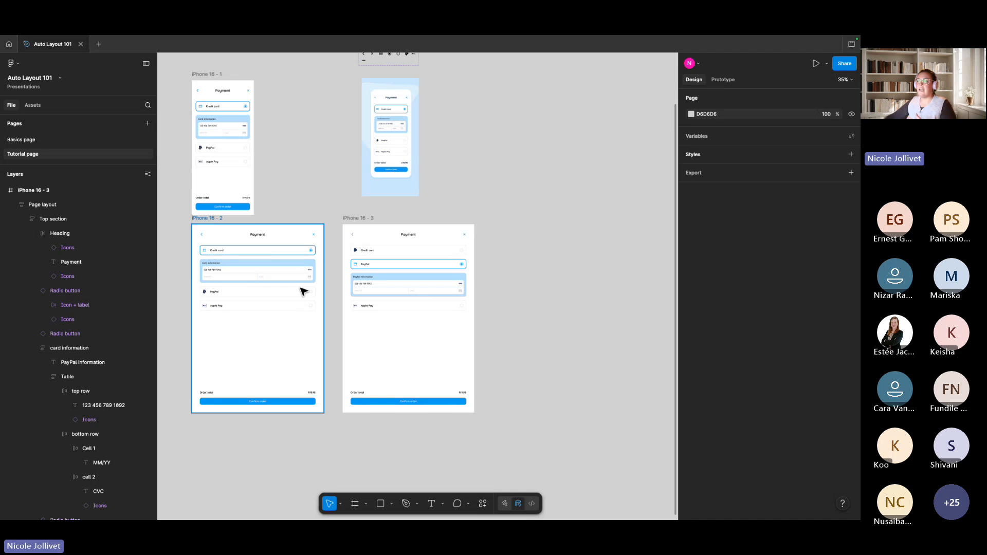
Move the card information block below the Apple Pay radio button in the iPhone 16 - 2 frame
scroll(405, 297, up, 5)
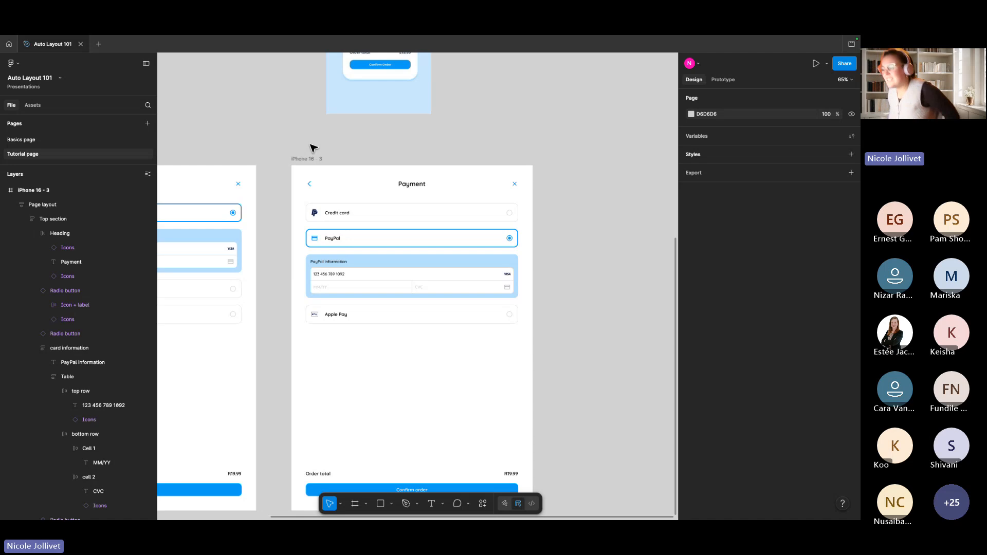
scroll(310, 147, left, 5)
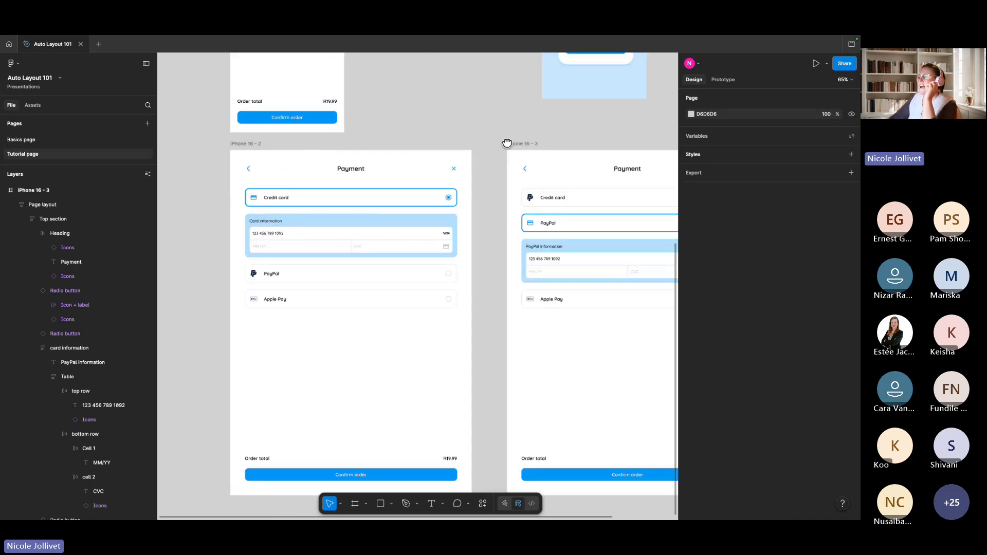
click(323, 210)
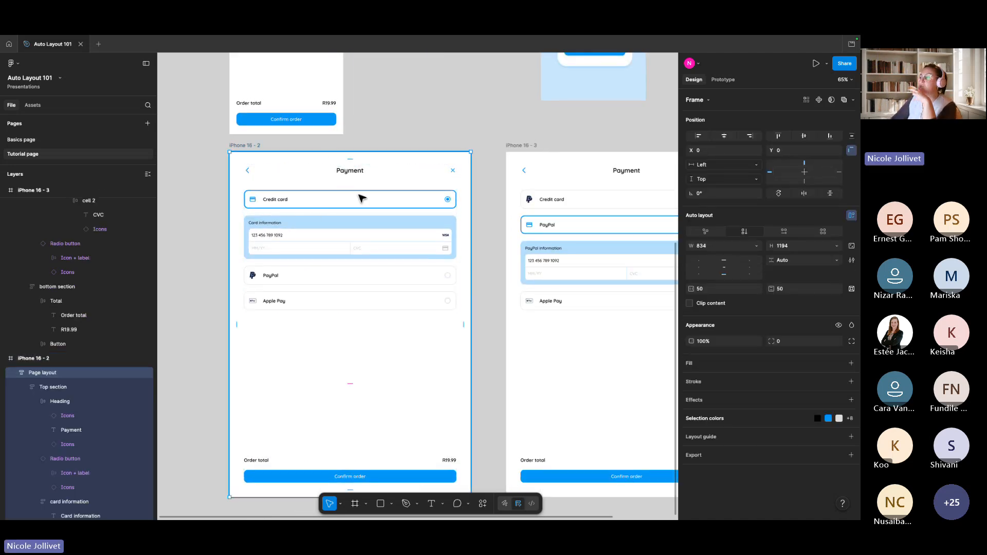
click(372, 213)
click(359, 239)
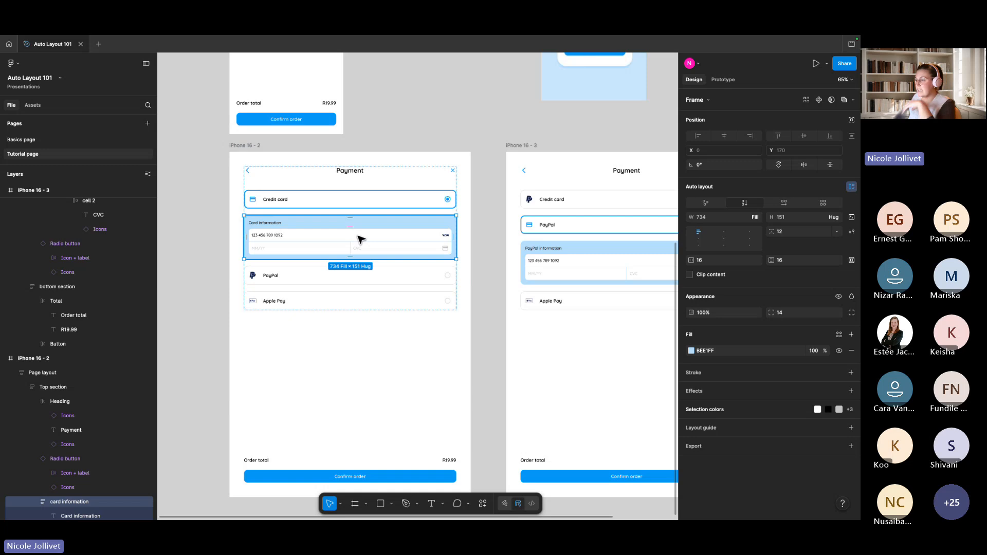
key(Down)
key(Down)
Move the Credit card radio button below Apple Pay, directly above the card information block, in the iPhone 16 - 2 frame
click(360, 202)
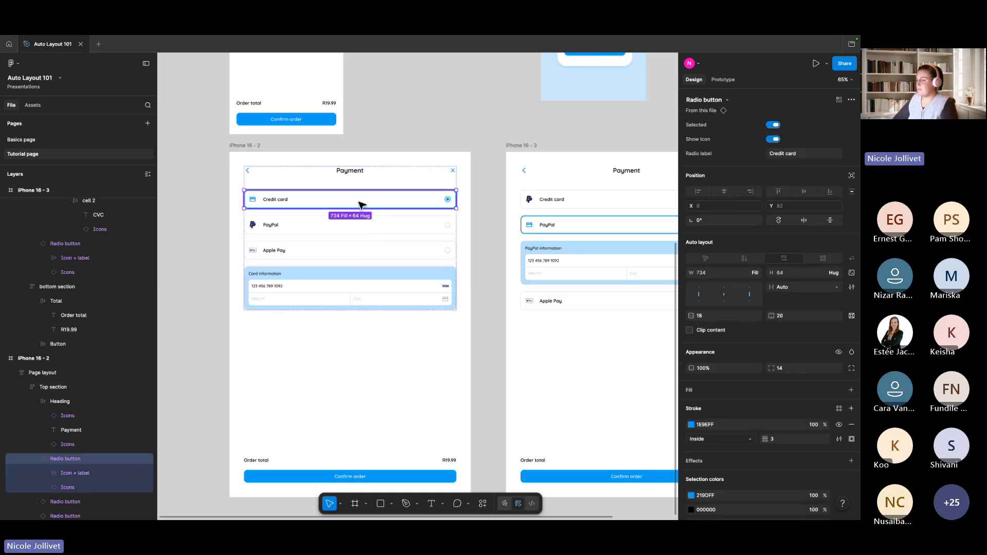
key(Down)
key(Down)
click(187, 221)
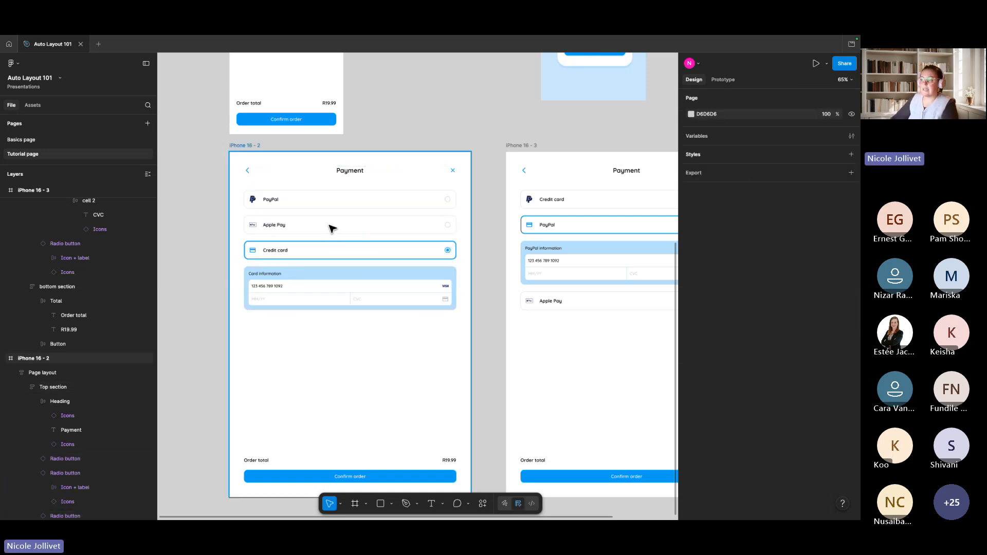
Review the reordered tablet layouts against the original iPhone 16 - 1 frame and the reference design
scroll(502, 128, down, 3)
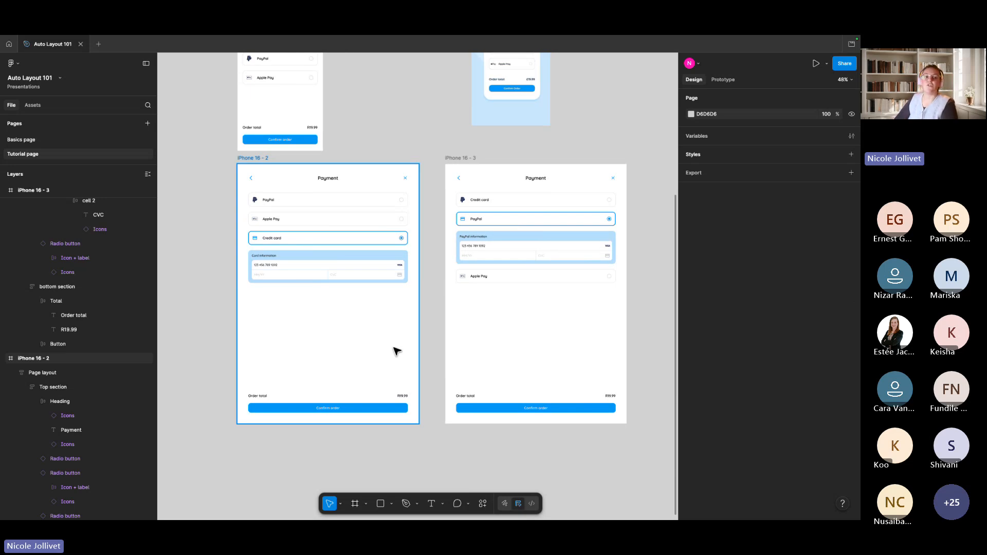
scroll(452, 213, down, 3)
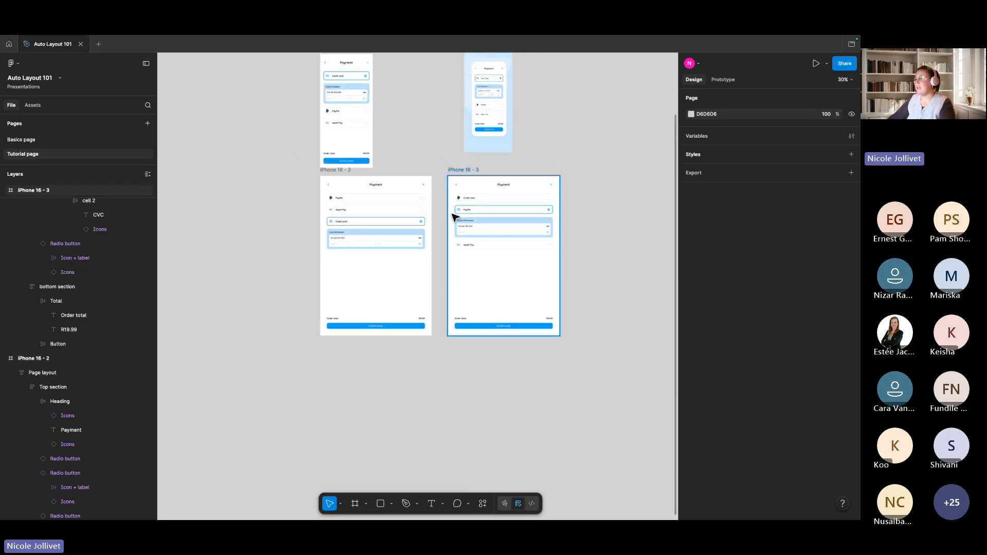
drag(510, 236, 509, 240)
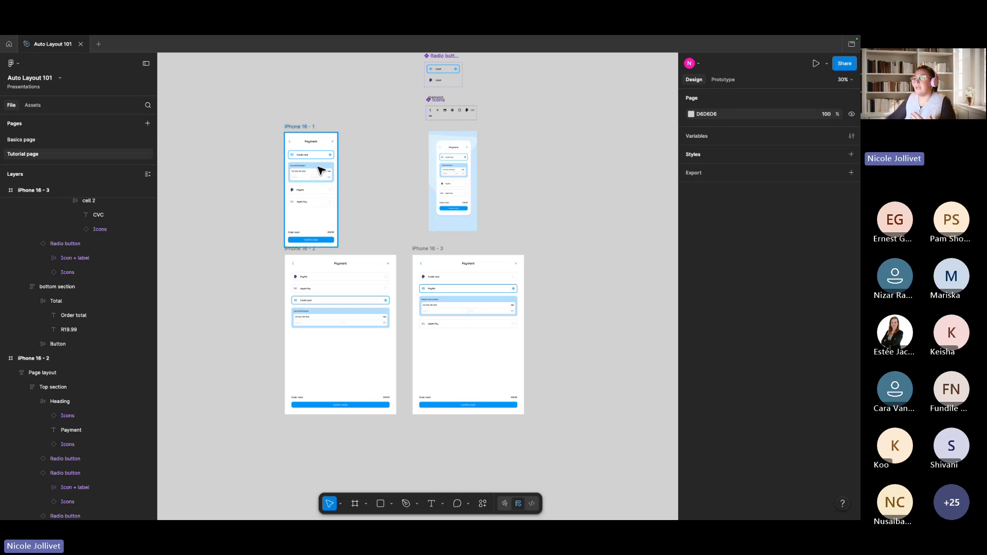
scroll(321, 170, up, 4)
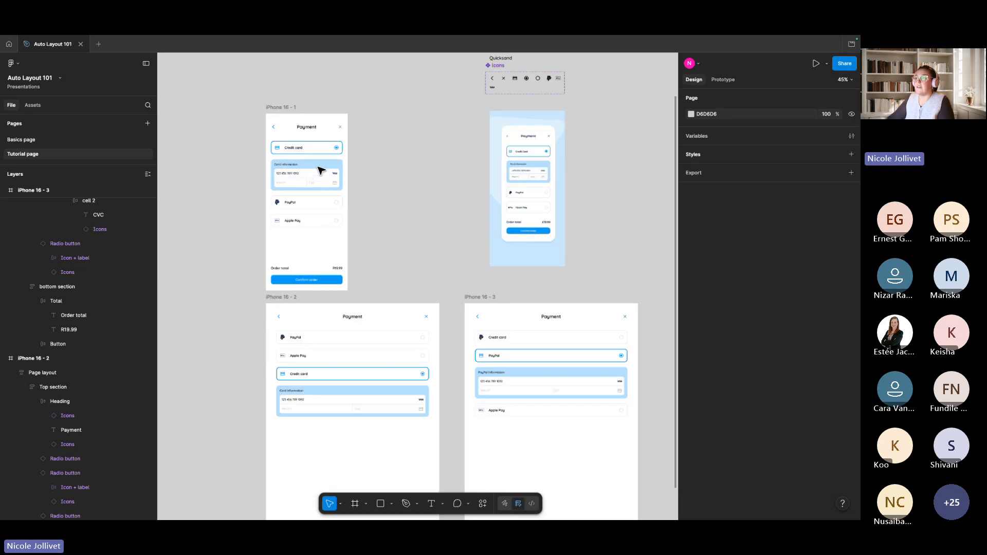
click(282, 104)
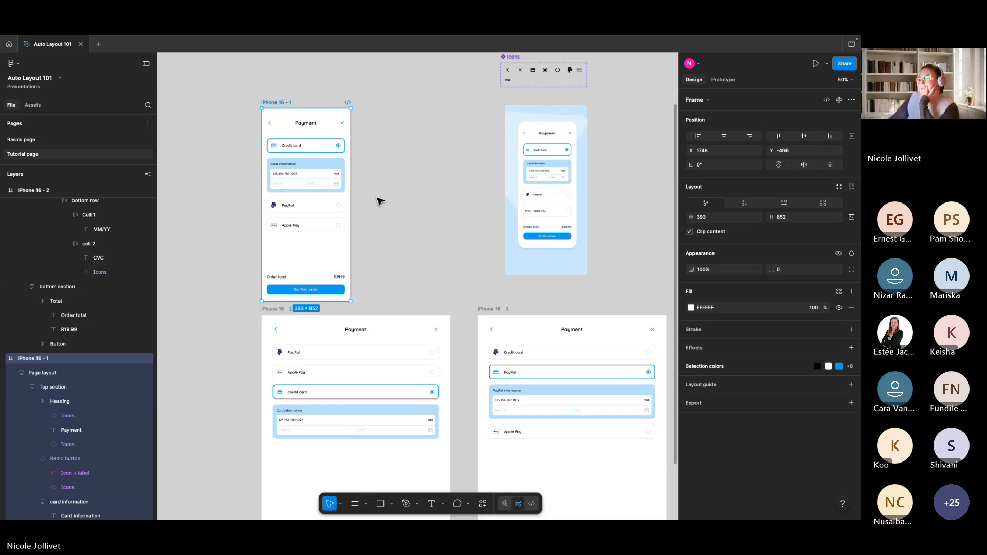
scroll(408, 250, down, 3)
scroll(407, 249, right, 2)
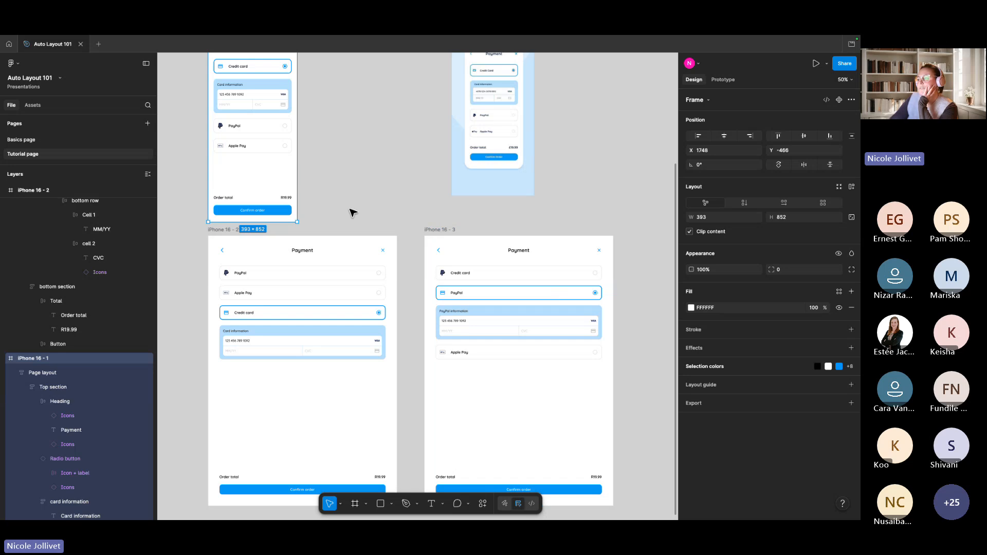
drag(350, 213, 380, 260)
drag(389, 226, 399, 278)
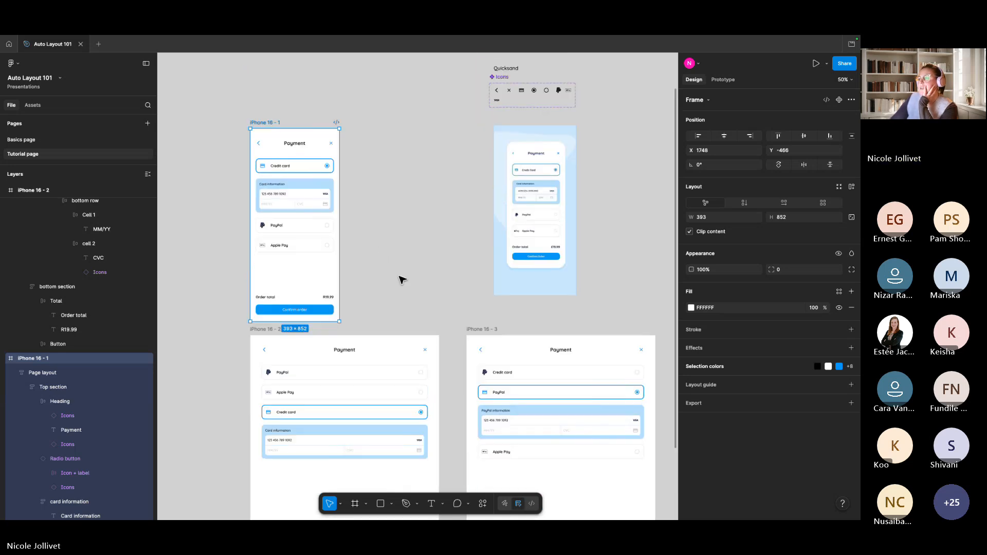